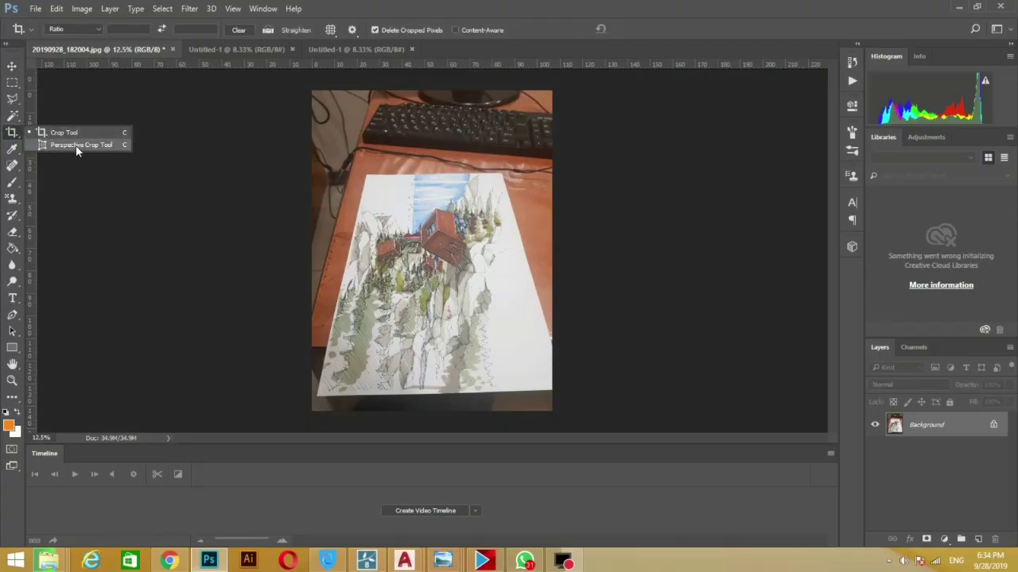
Perspective-crop the photographed sketch to the drawing's corners, removing the desk
{"action": "left_click", "coordinate": [77, 146]}
{"action": "left_click_drag", "start_coordinate": [312, 91], "coordinate": [368, 179]}
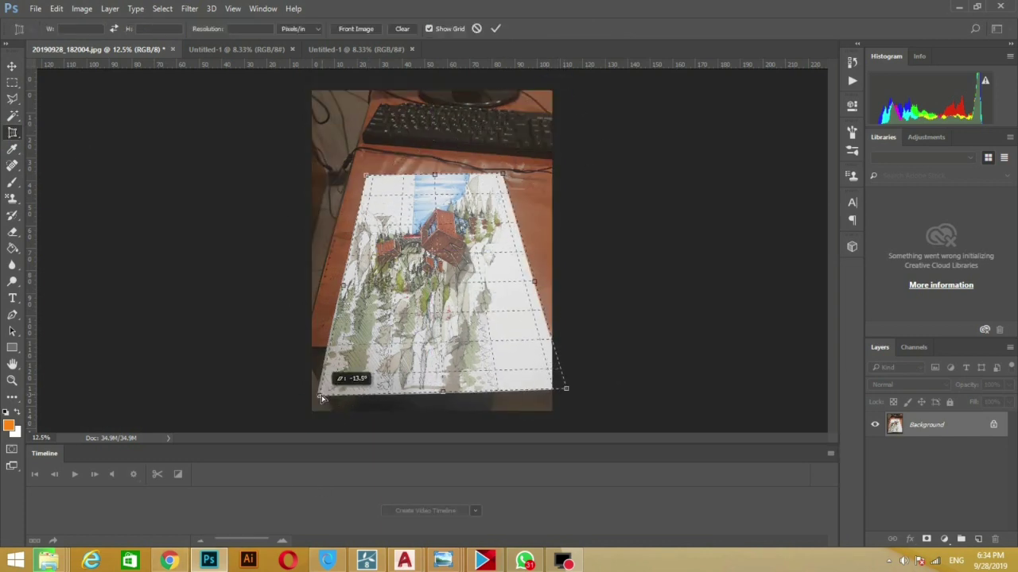
{"action": "key", "text": "Return"}
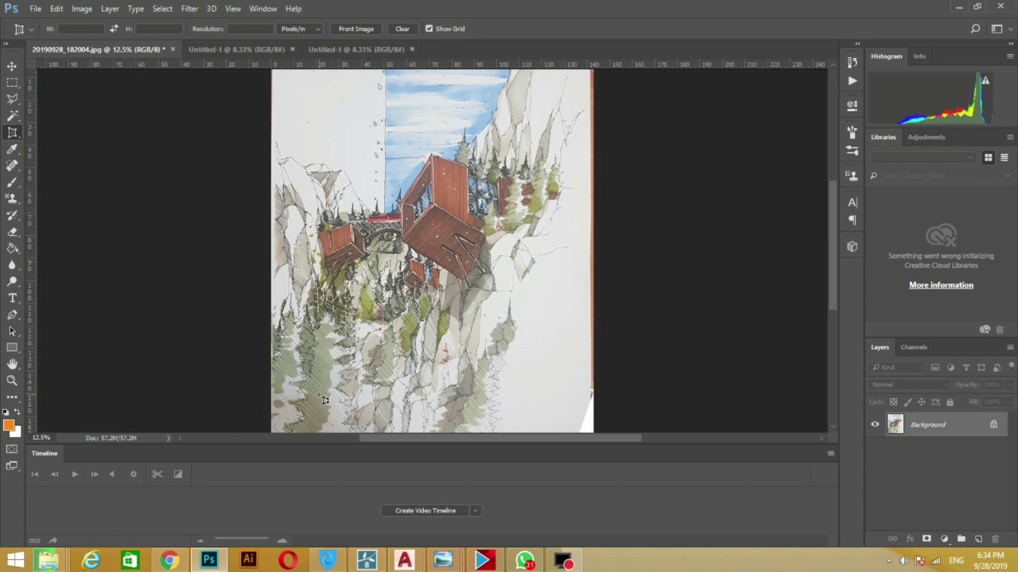
{"action": "key", "text": "ctrl+minus"}
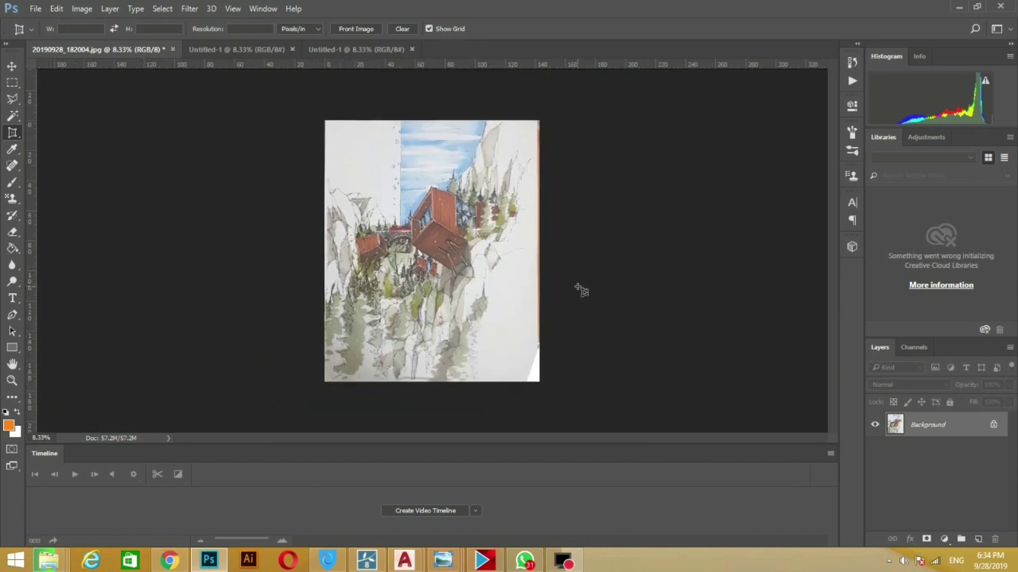
Select the straightened sketch and place it as a new layer in Untitled-1
{"action": "key", "text": "m"}
{"action": "left_click_drag", "start_coordinate": [601, 98], "coordinate": [543, 382]}
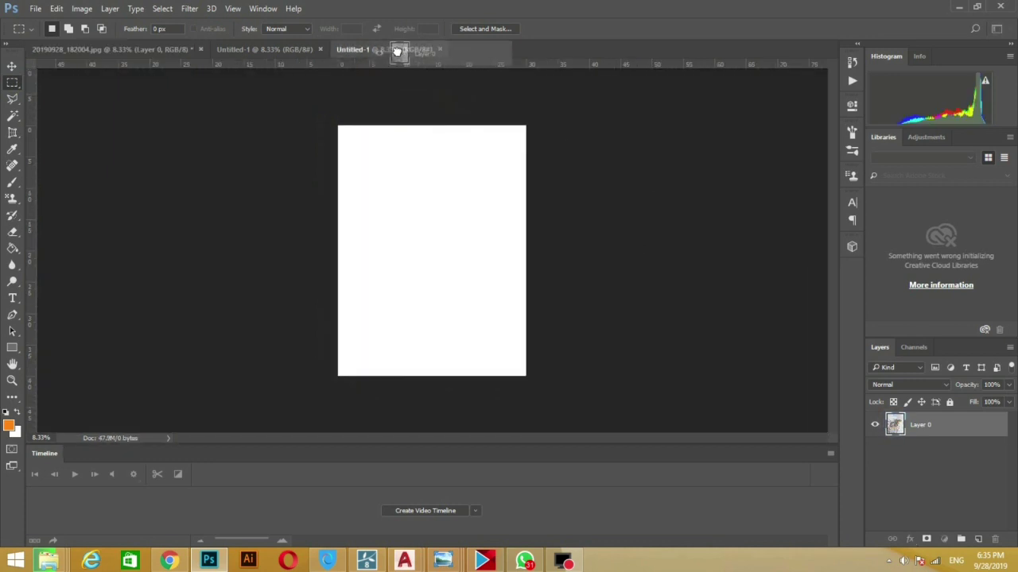
{"action": "mouse_move", "coordinate": [894, 423]}
{"action": "left_mouse_down"}
{"action": "mouse_move", "coordinate": [413, 238]}
{"action": "mouse_move", "coordinate": [452, 296]}
{"action": "left_mouse_up"}
{"action": "key", "text": "ctrl+plus"}
{"action": "key", "text": "v"}
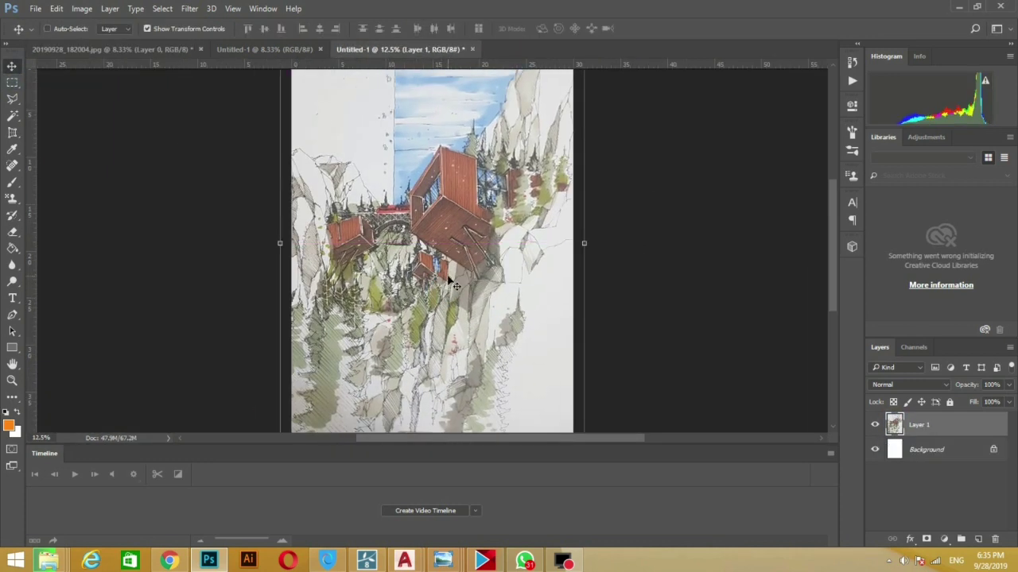
{"action": "key", "text": "ctrl+minus"}
Crop the Background outward to extend the canvas upward and slightly to the right
{"action": "left_click", "coordinate": [926, 449]}
{"action": "left_click", "coordinate": [12, 132]}
{"action": "left_click_drag", "start_coordinate": [432, 126], "coordinate": [431, 101]}
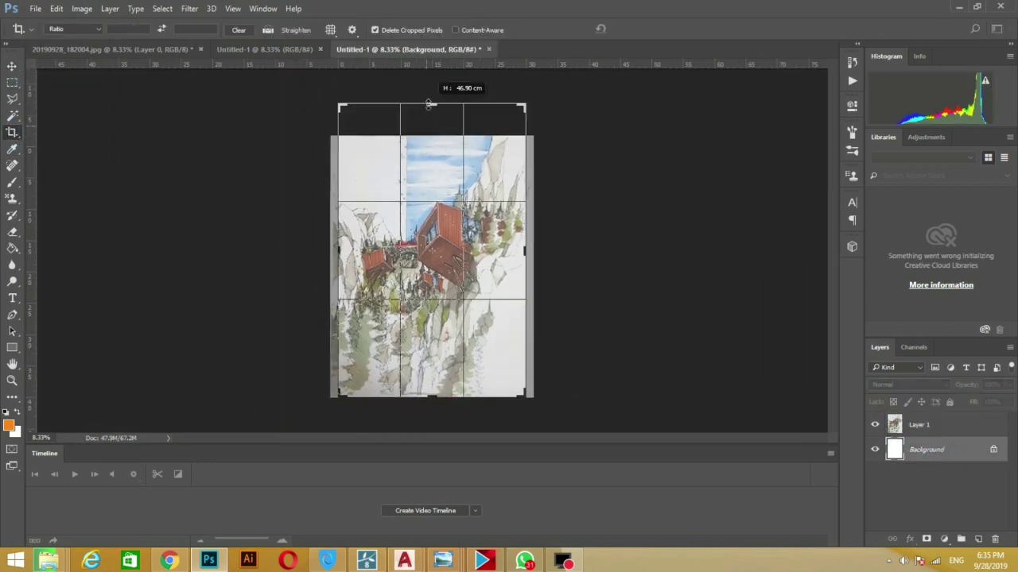
{"action": "left_click_drag", "start_coordinate": [528, 251], "coordinate": [538, 250]}
{"action": "key", "text": "Return"}
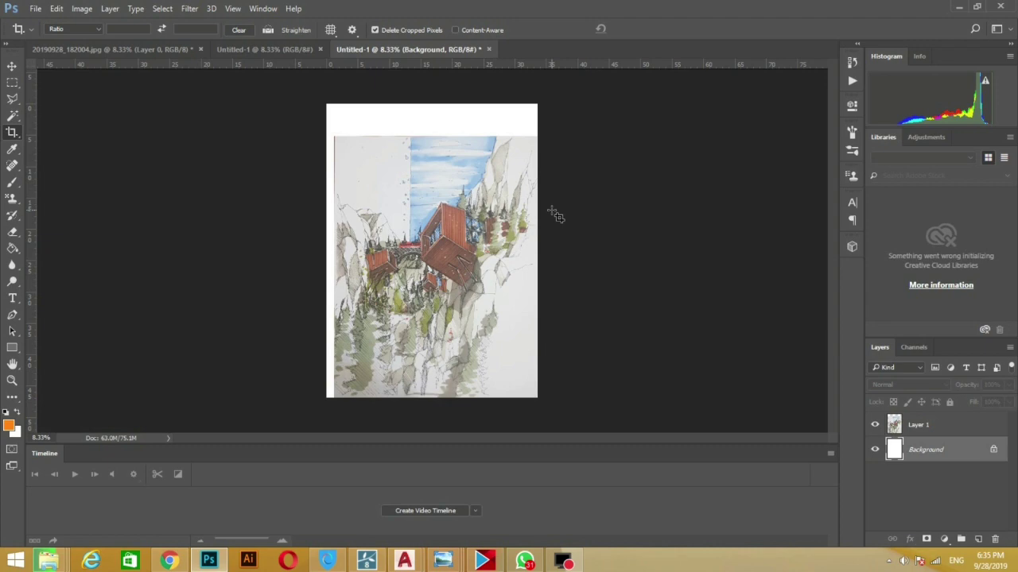
{"action": "key", "text": "ctrl+plus"}
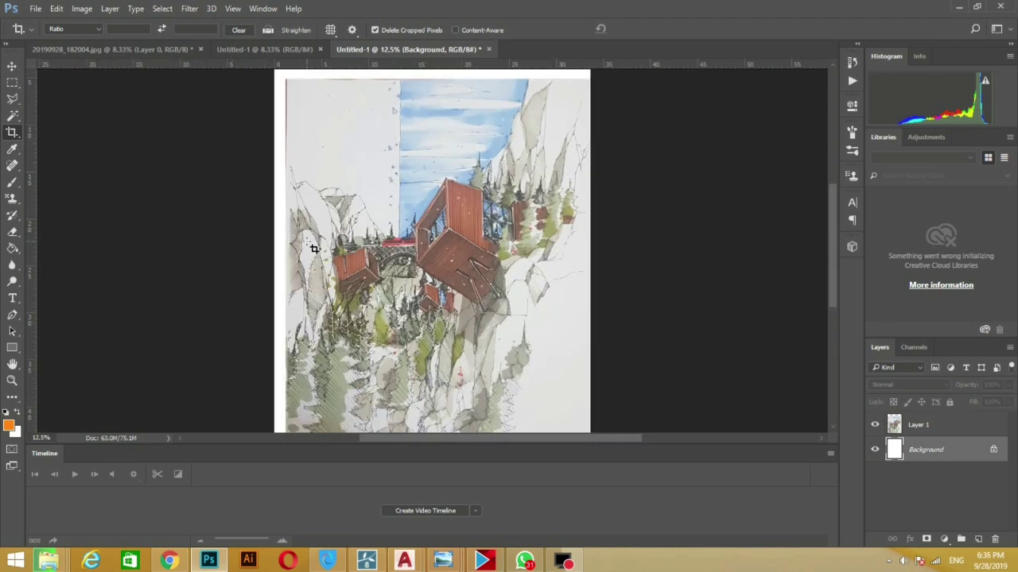
Open the cirystal > Cyristal All Pic folder in File Explorer with Extra large icons
{"action": "left_click", "coordinate": [47, 561]}
{"action": "double_click", "coordinate": [618, 341]}
{"action": "double_click", "coordinate": [488, 246]}
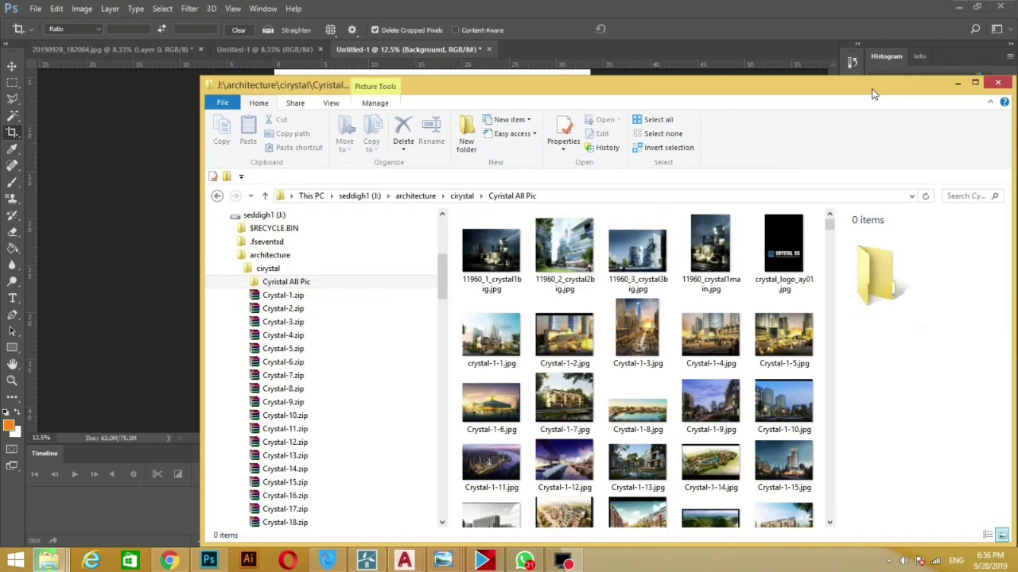
{"action": "scroll", "coordinate": [475, 411], "scroll_direction": "down", "scroll_amount": 2}
{"action": "scroll", "coordinate": [475, 411], "scroll_direction": "down", "scroll_amount": 2}
{"action": "scroll", "coordinate": [505, 337], "scroll_direction": "down", "scroll_amount": 2}
{"action": "scroll", "coordinate": [540, 366], "scroll_direction": "down", "scroll_amount": 2}
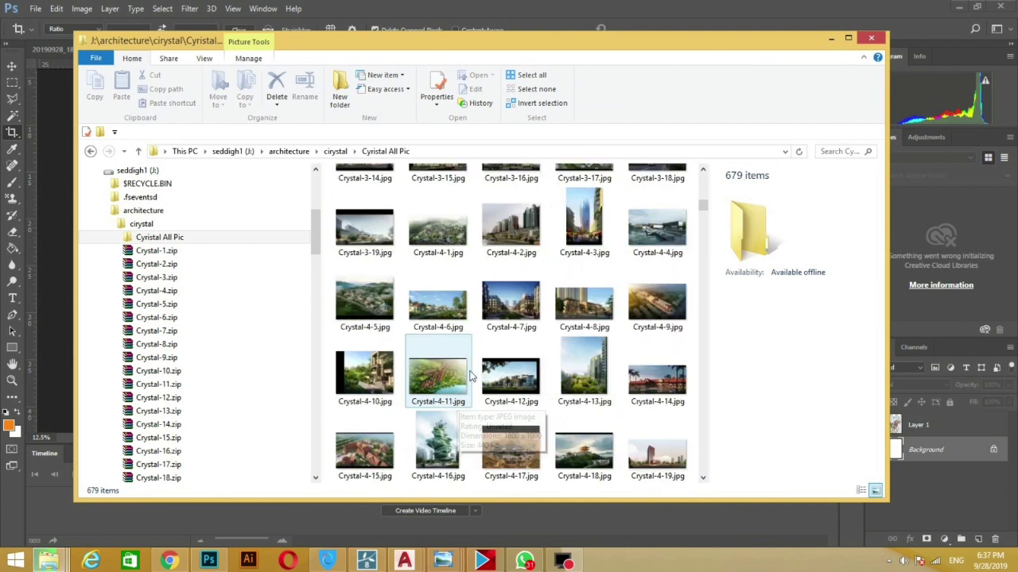
{"action": "scroll", "coordinate": [556, 389], "scroll_direction": "down", "scroll_amount": 3}
{"action": "scroll", "coordinate": [509, 401], "scroll_direction": "down", "scroll_amount": 3}
{"action": "scroll", "coordinate": [497, 401], "scroll_direction": "down", "scroll_amount": 3}
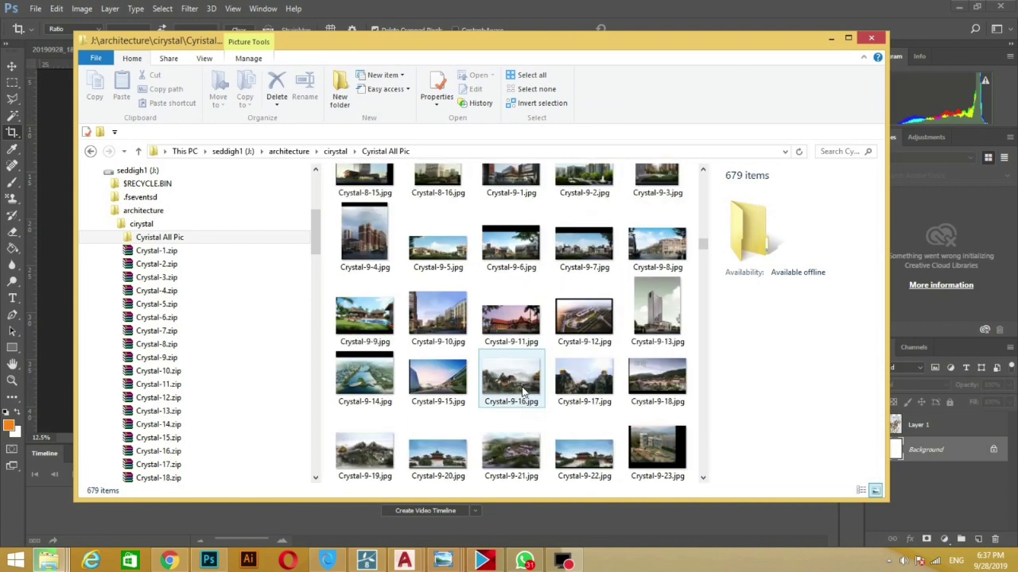
{"action": "scroll", "coordinate": [505, 381], "scroll_direction": "down", "scroll_amount": 2}
{"action": "scroll", "coordinate": [513, 367], "scroll_direction": "down", "scroll_amount": 2}
{"action": "scroll", "coordinate": [504, 372], "scroll_direction": "down", "scroll_amount": 2}
{"action": "scroll", "coordinate": [501, 375], "scroll_direction": "down", "scroll_amount": 2}
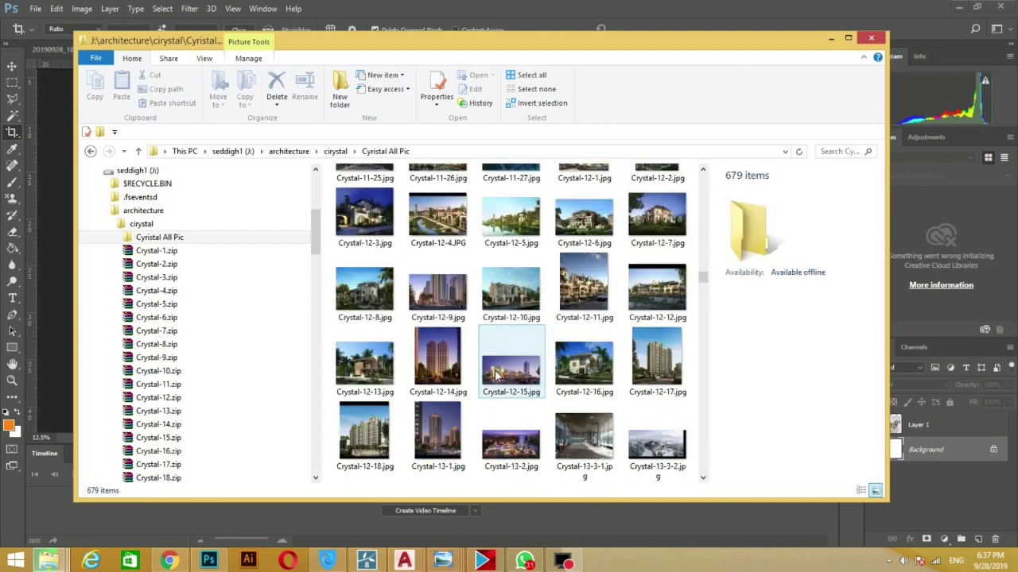
{"action": "scroll", "coordinate": [497, 378], "scroll_direction": "down", "scroll_amount": 2}
{"action": "scroll", "coordinate": [499, 377], "scroll_direction": "down", "scroll_amount": 2}
{"action": "scroll", "coordinate": [501, 377], "scroll_direction": "down", "scroll_amount": 2}
{"action": "scroll", "coordinate": [501, 379], "scroll_direction": "down", "scroll_amount": 2}
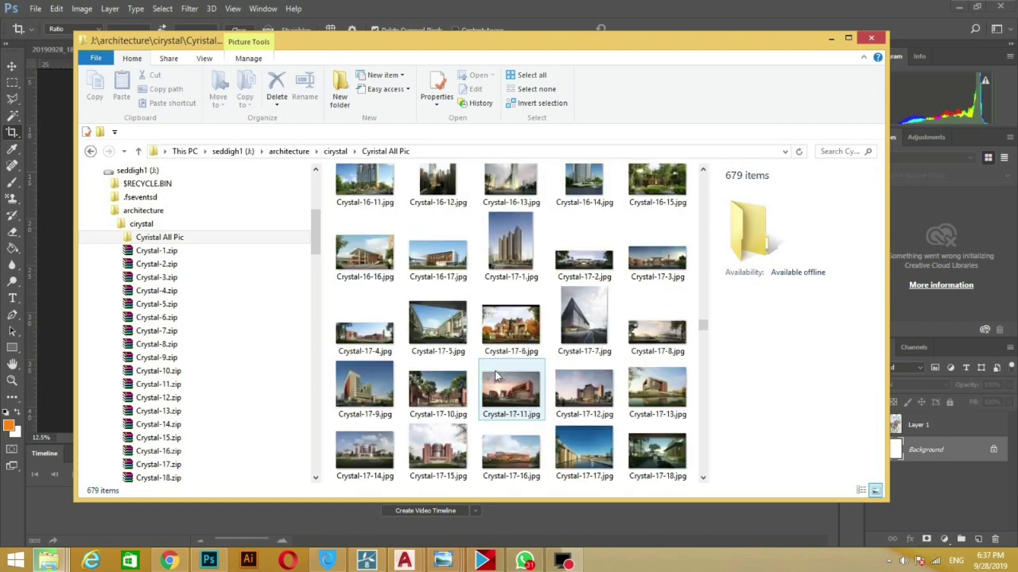
{"action": "scroll", "coordinate": [684, 379], "scroll_direction": "down", "scroll_amount": 2}
{"action": "right_click", "coordinate": [694, 374]}
{"action": "left_click", "coordinate": [871, 202]}
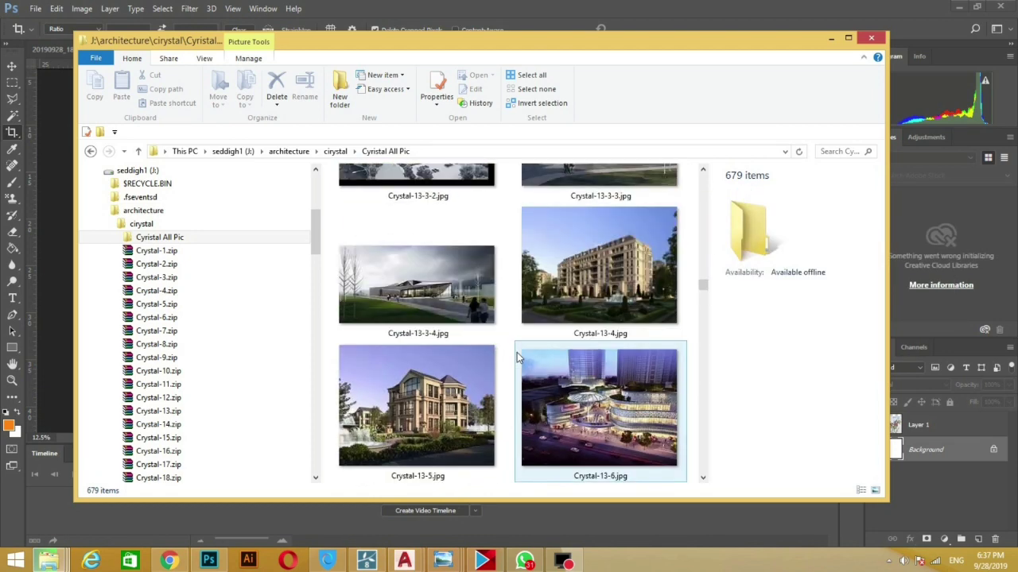
Find Crystal-29-3.jpg, the cliff-side house render, and bring it into the composite
{"action": "scroll", "coordinate": [549, 355], "scroll_direction": "down", "scroll_amount": 2}
{"action": "scroll", "coordinate": [592, 351], "scroll_direction": "down", "scroll_amount": 2}
{"action": "scroll", "coordinate": [579, 345], "scroll_direction": "down", "scroll_amount": 2}
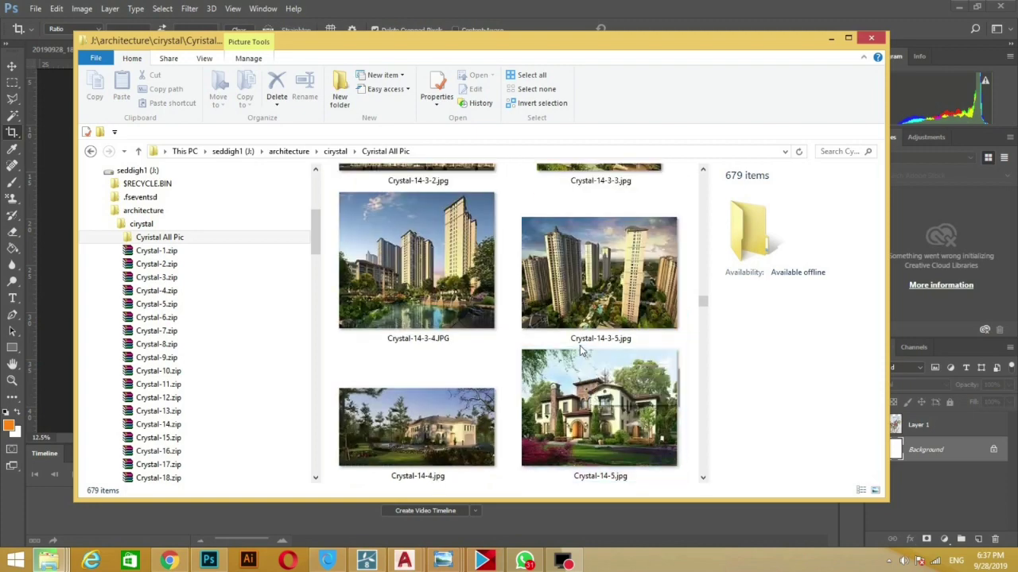
{"action": "scroll", "coordinate": [604, 349], "scroll_direction": "down", "scroll_amount": 2}
{"action": "scroll", "coordinate": [602, 346], "scroll_direction": "down", "scroll_amount": 2}
{"action": "scroll", "coordinate": [599, 345], "scroll_direction": "down", "scroll_amount": 2}
{"action": "scroll", "coordinate": [597, 343], "scroll_direction": "down", "scroll_amount": 2}
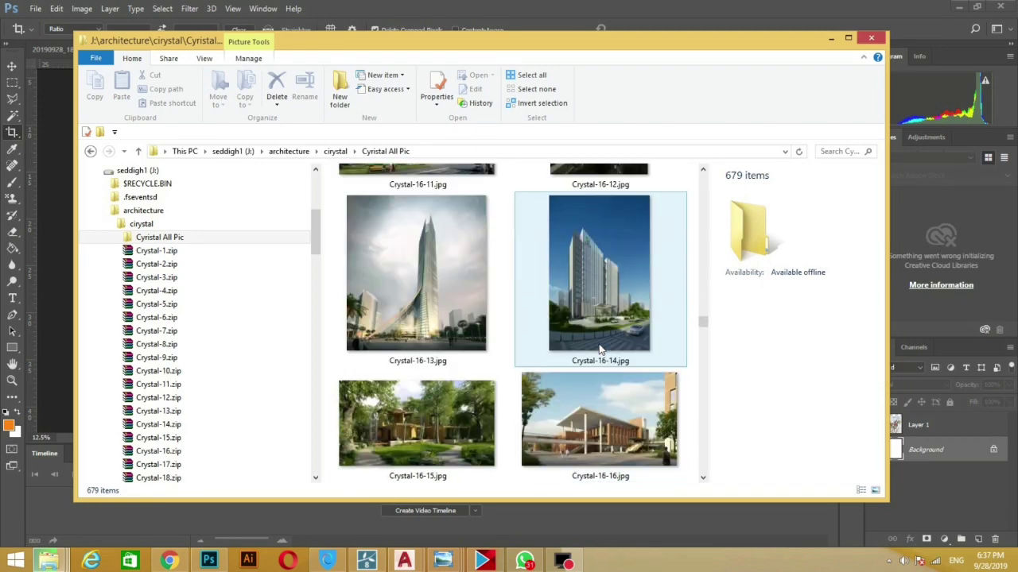
{"action": "scroll", "coordinate": [594, 342], "scroll_direction": "down", "scroll_amount": 2}
{"action": "scroll", "coordinate": [595, 343], "scroll_direction": "down", "scroll_amount": 2}
{"action": "scroll", "coordinate": [595, 343], "scroll_direction": "down", "scroll_amount": 2}
{"action": "scroll", "coordinate": [595, 343], "scroll_direction": "down", "scroll_amount": 2}
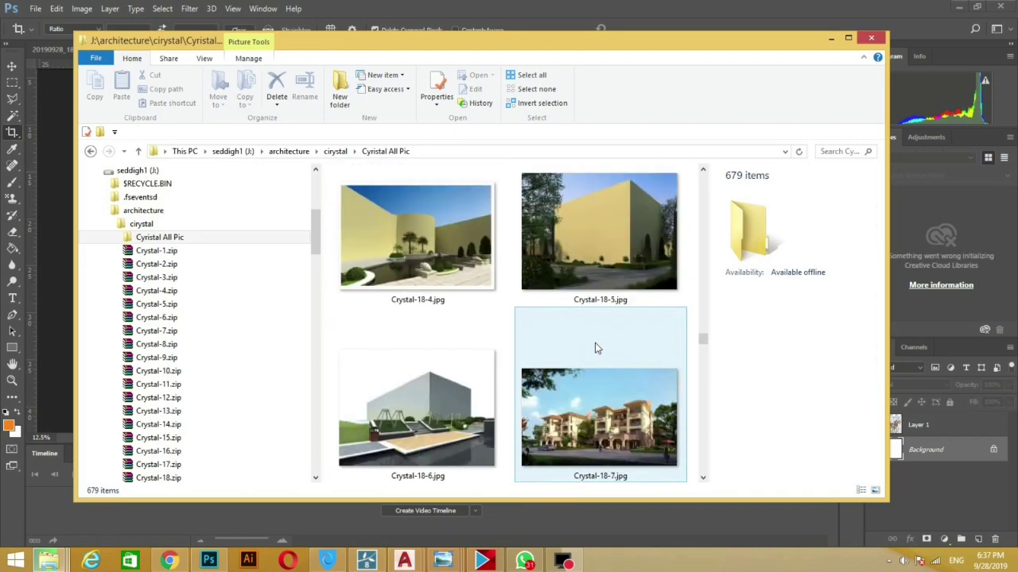
{"action": "scroll", "coordinate": [597, 347], "scroll_direction": "down", "scroll_amount": 2}
{"action": "scroll", "coordinate": [596, 348], "scroll_direction": "down", "scroll_amount": 2}
{"action": "scroll", "coordinate": [596, 347], "scroll_direction": "down", "scroll_amount": 2}
{"action": "scroll", "coordinate": [596, 348], "scroll_direction": "down", "scroll_amount": 2}
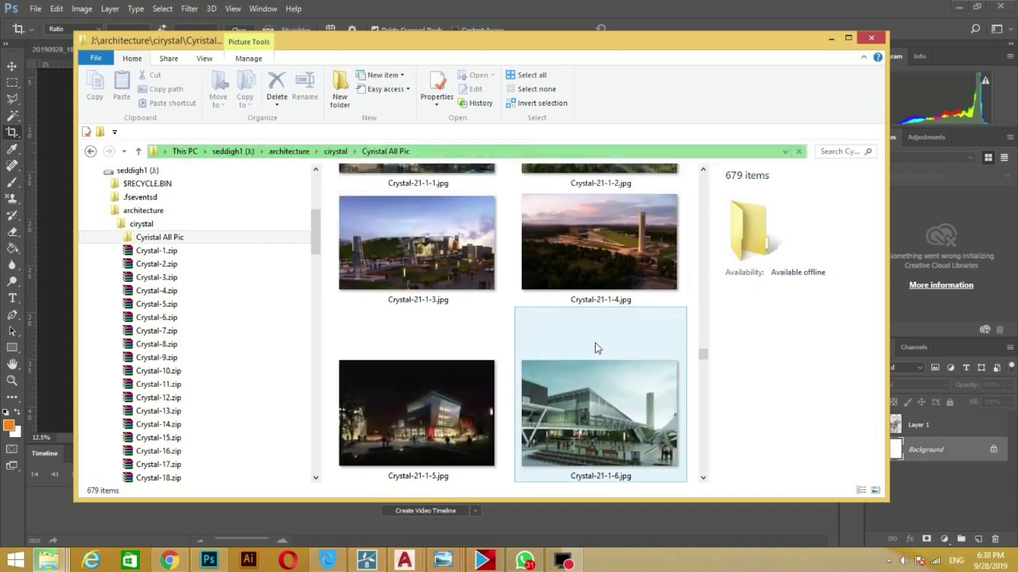
{"action": "scroll", "coordinate": [596, 347], "scroll_direction": "down", "scroll_amount": 2}
{"action": "scroll", "coordinate": [596, 348], "scroll_direction": "down", "scroll_amount": 2}
{"action": "scroll", "coordinate": [620, 350], "scroll_direction": "down", "scroll_amount": 2}
{"action": "scroll", "coordinate": [644, 352], "scroll_direction": "down", "scroll_amount": 2}
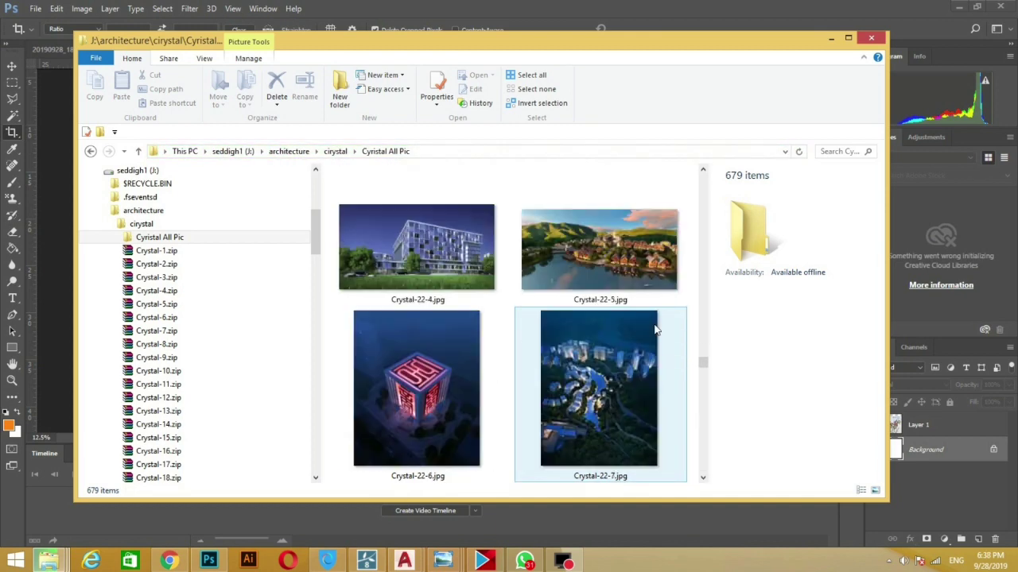
{"action": "scroll", "coordinate": [645, 352], "scroll_direction": "down", "scroll_amount": 2}
{"action": "scroll", "coordinate": [620, 349], "scroll_direction": "down", "scroll_amount": 2}
{"action": "scroll", "coordinate": [596, 347], "scroll_direction": "down", "scroll_amount": 2}
{"action": "scroll", "coordinate": [597, 347], "scroll_direction": "down", "scroll_amount": 2}
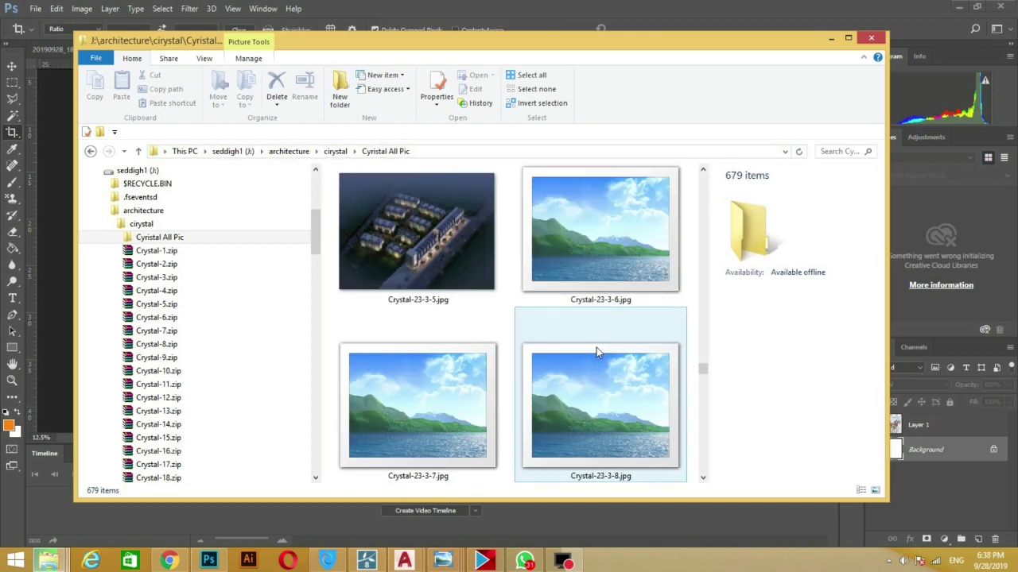
{"action": "scroll", "coordinate": [602, 365], "scroll_direction": "down", "scroll_amount": 2}
{"action": "scroll", "coordinate": [602, 366], "scroll_direction": "down", "scroll_amount": 2}
{"action": "scroll", "coordinate": [585, 384], "scroll_direction": "down", "scroll_amount": 2}
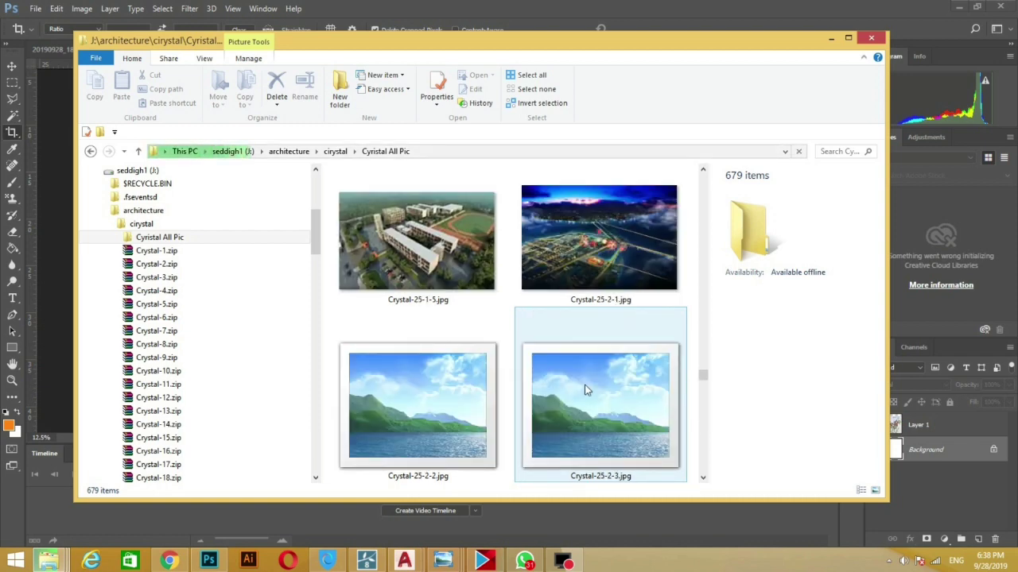
{"action": "scroll", "coordinate": [575, 351], "scroll_direction": "down", "scroll_amount": 2}
{"action": "scroll", "coordinate": [592, 349], "scroll_direction": "down", "scroll_amount": 2}
{"action": "scroll", "coordinate": [591, 350], "scroll_direction": "down", "scroll_amount": 2}
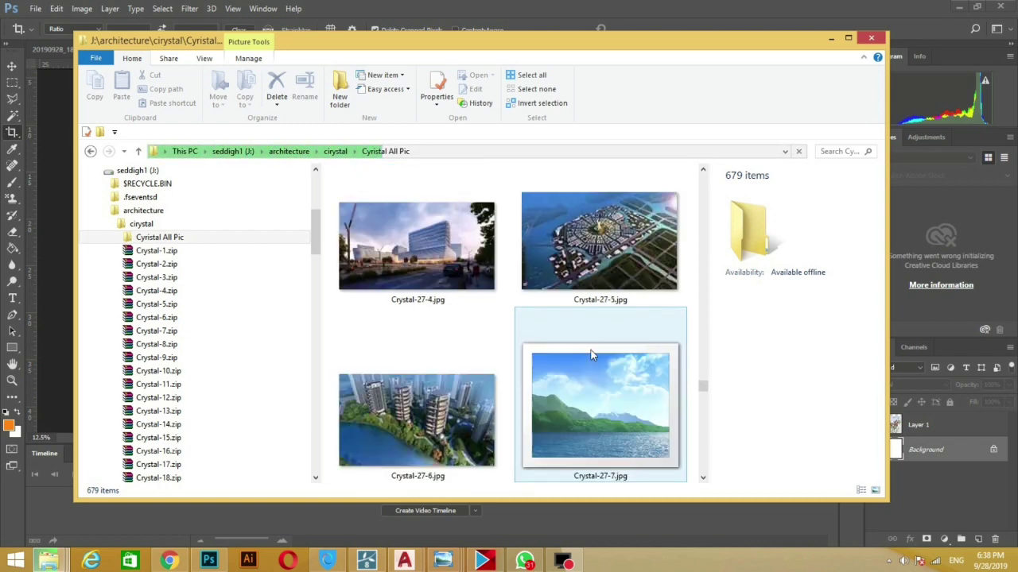
{"action": "scroll", "coordinate": [590, 355], "scroll_direction": "down", "scroll_amount": 2}
{"action": "scroll", "coordinate": [591, 356], "scroll_direction": "down", "scroll_amount": 2}
{"action": "scroll", "coordinate": [591, 356], "scroll_direction": "down", "scroll_amount": 2}
{"action": "double_click", "coordinate": [590, 358]}
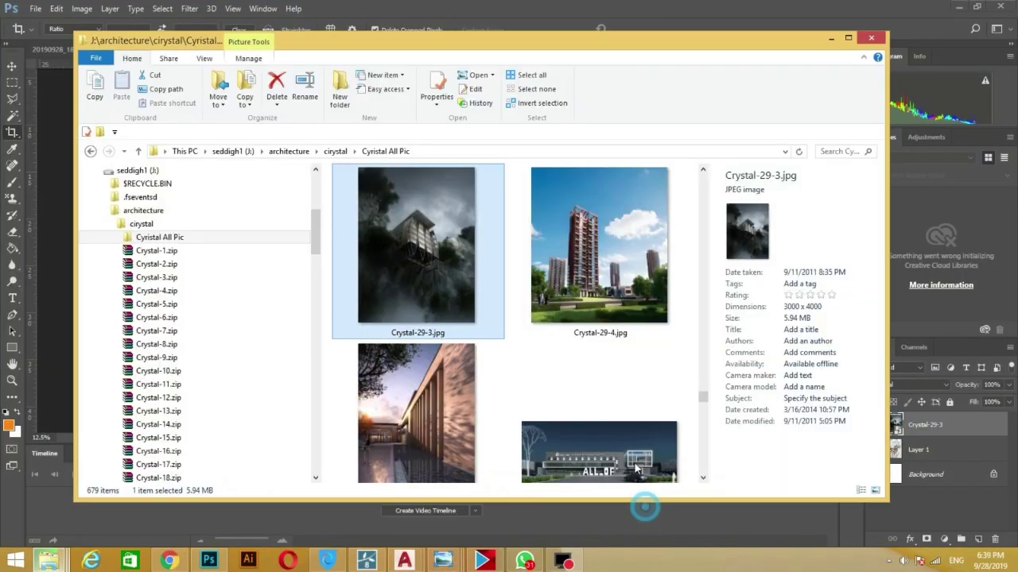
{"action": "scroll", "coordinate": [596, 415], "scroll_direction": "down", "scroll_amount": 2}
{"action": "scroll", "coordinate": [596, 415], "scroll_direction": "down", "scroll_amount": 2}
{"action": "scroll", "coordinate": [596, 415], "scroll_direction": "down", "scroll_amount": 2}
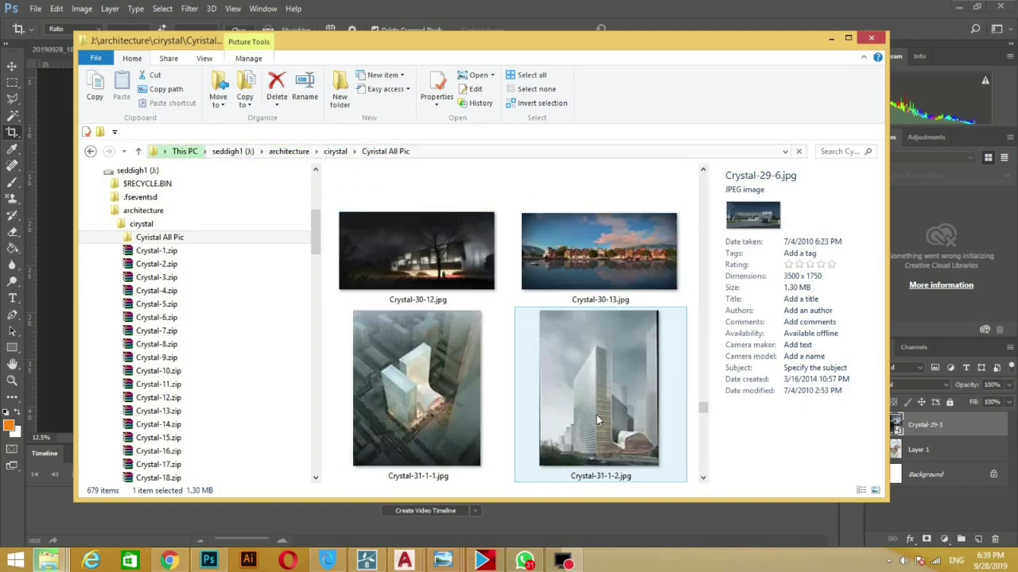
{"action": "scroll", "coordinate": [596, 415], "scroll_direction": "down", "scroll_amount": 2}
{"action": "scroll", "coordinate": [595, 418], "scroll_direction": "down", "scroll_amount": 2}
{"action": "scroll", "coordinate": [595, 417], "scroll_direction": "down", "scroll_amount": 2}
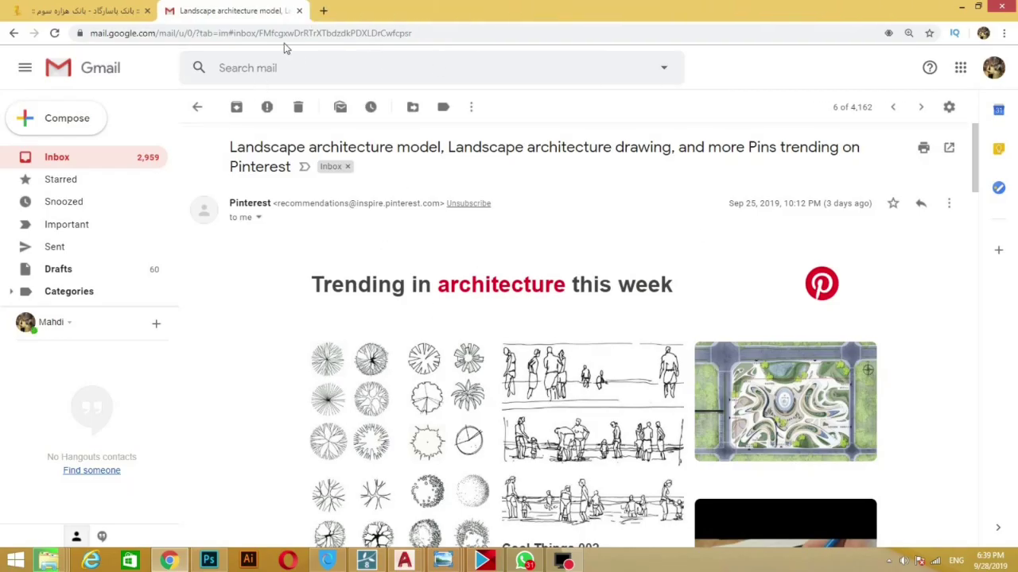
Search Google for "mountain" from Chrome's address bar
{"action": "left_click", "coordinate": [279, 33]}
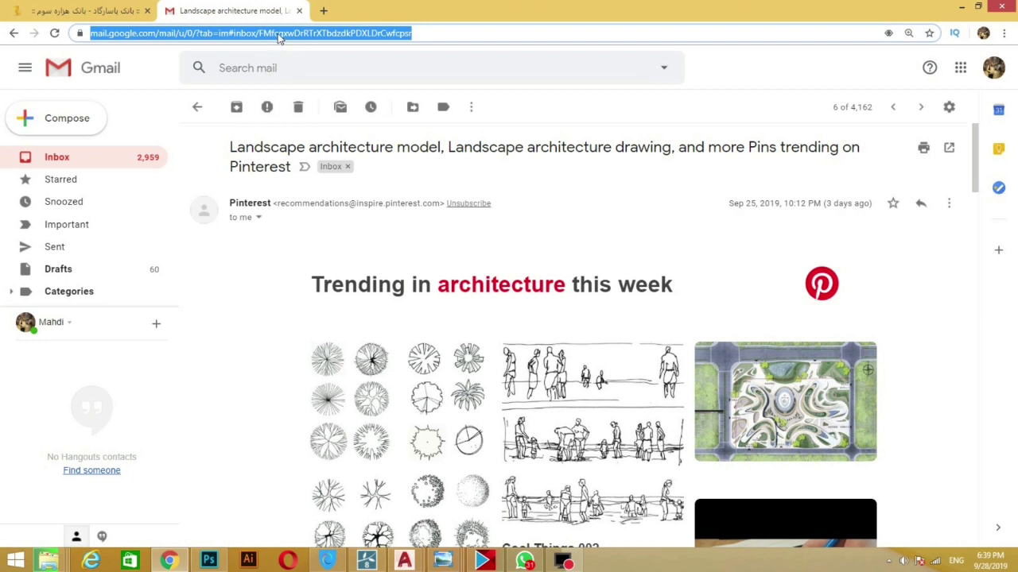
{"action": "type", "text": "mountain"}
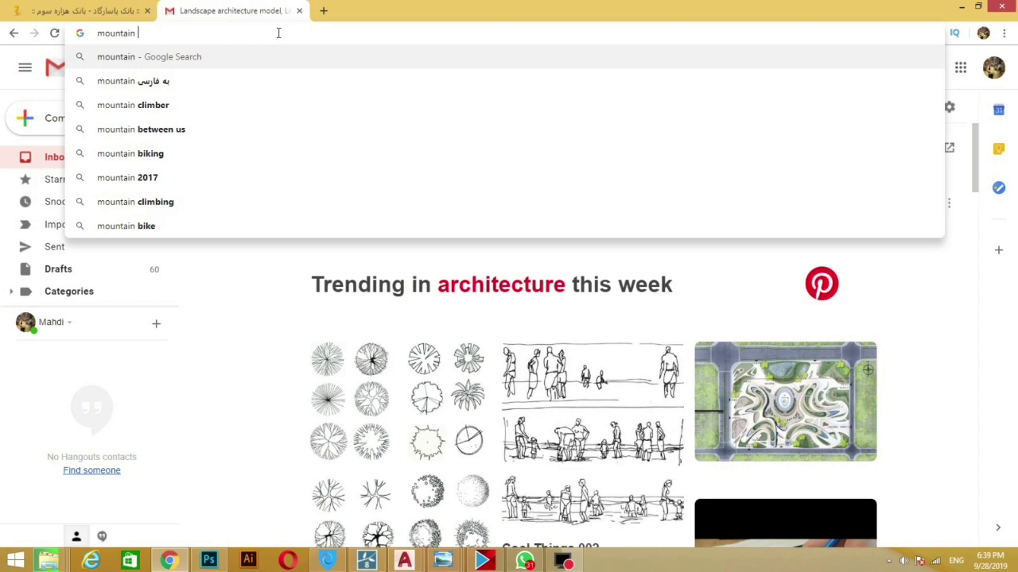
{"action": "key", "text": "Return"}
Show the image results filtered to Size: Large
{"action": "left_click", "coordinate": [827, 112]}
{"action": "scroll", "coordinate": [731, 273], "scroll_direction": "down", "scroll_amount": 1}
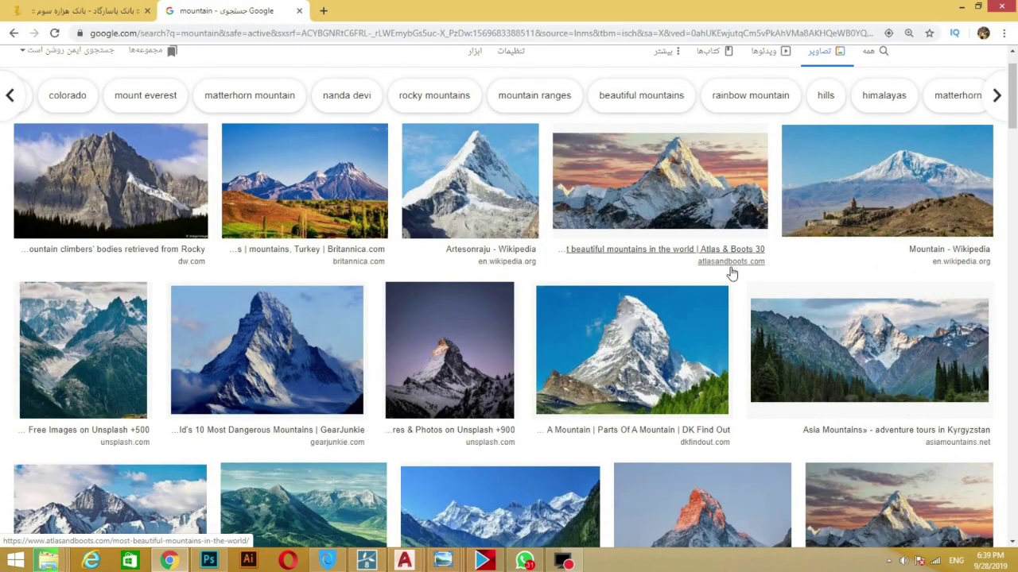
{"action": "scroll", "coordinate": [732, 273], "scroll_direction": "down", "scroll_amount": 1}
{"action": "scroll", "coordinate": [742, 170], "scroll_direction": "up", "scroll_amount": 3}
{"action": "left_click", "coordinate": [477, 114]}
{"action": "left_click", "coordinate": [875, 141]}
{"action": "left_click", "coordinate": [881, 184]}
{"action": "scroll", "coordinate": [771, 286], "scroll_direction": "down", "scroll_amount": 1}
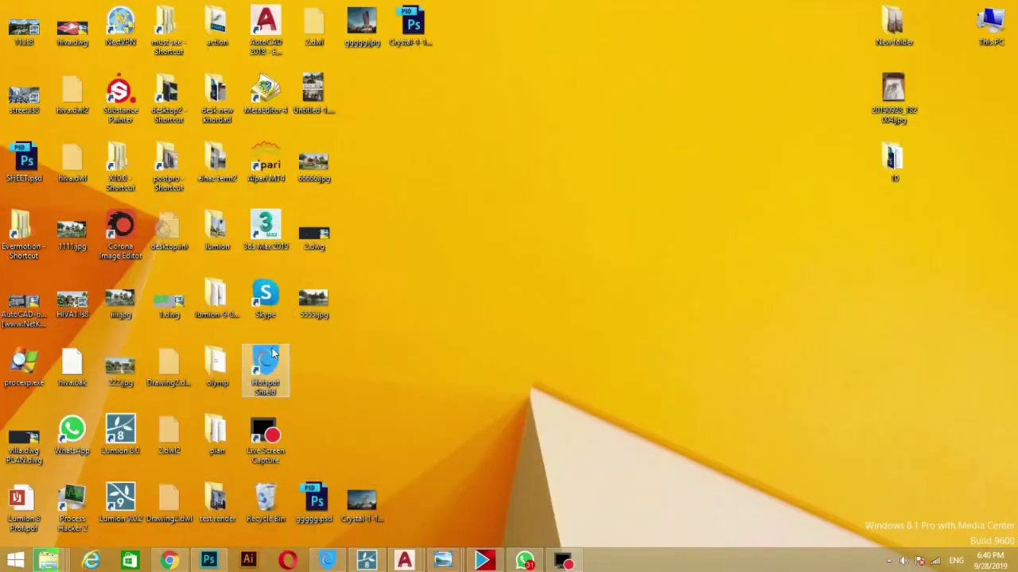
Launch Internet Download Manager from the Windows search
{"action": "double_click", "coordinate": [123, 30]}
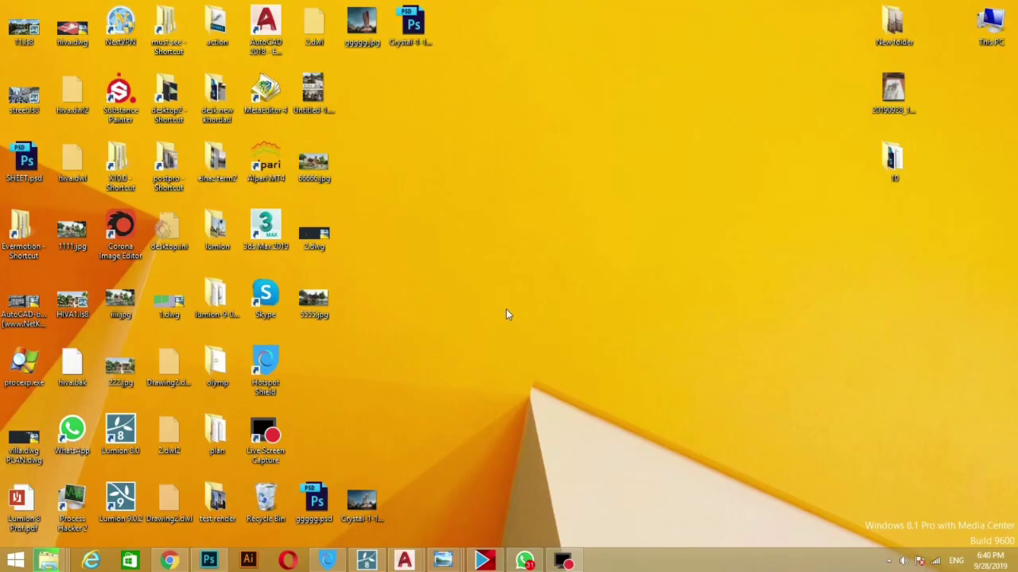
{"action": "key", "text": "super"}
{"action": "type", "text": "desktop"}
{"action": "left_click", "coordinate": [897, 161]}
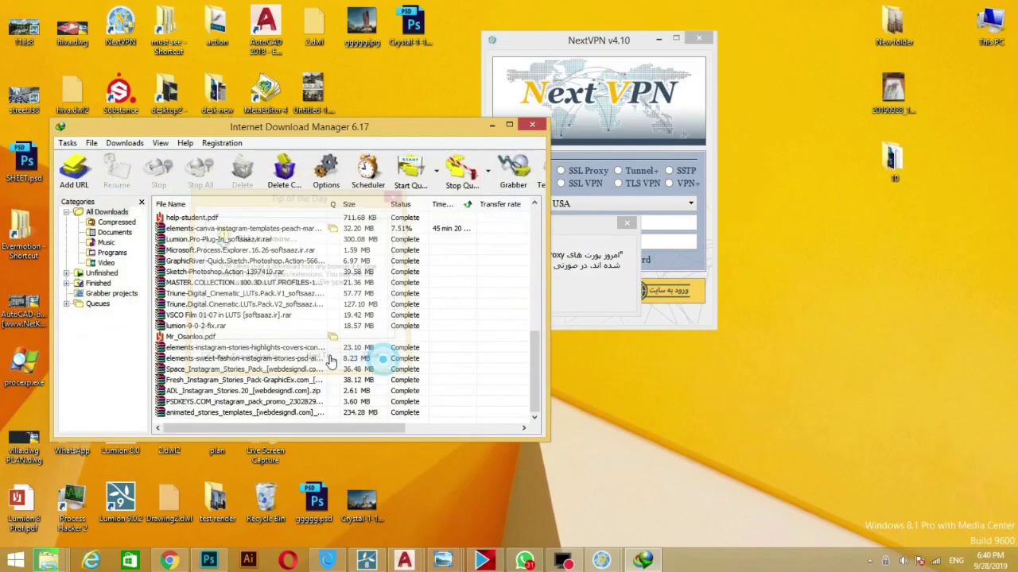
Resume the UJMZ3532.mov download and dismiss the cannot-resume error
{"action": "scroll", "coordinate": [462, 318], "scroll_direction": "up", "scroll_amount": 10}
{"action": "left_click", "coordinate": [477, 217]}
{"action": "right_click", "coordinate": [525, 217]}
{"action": "left_click", "coordinate": [596, 347]}
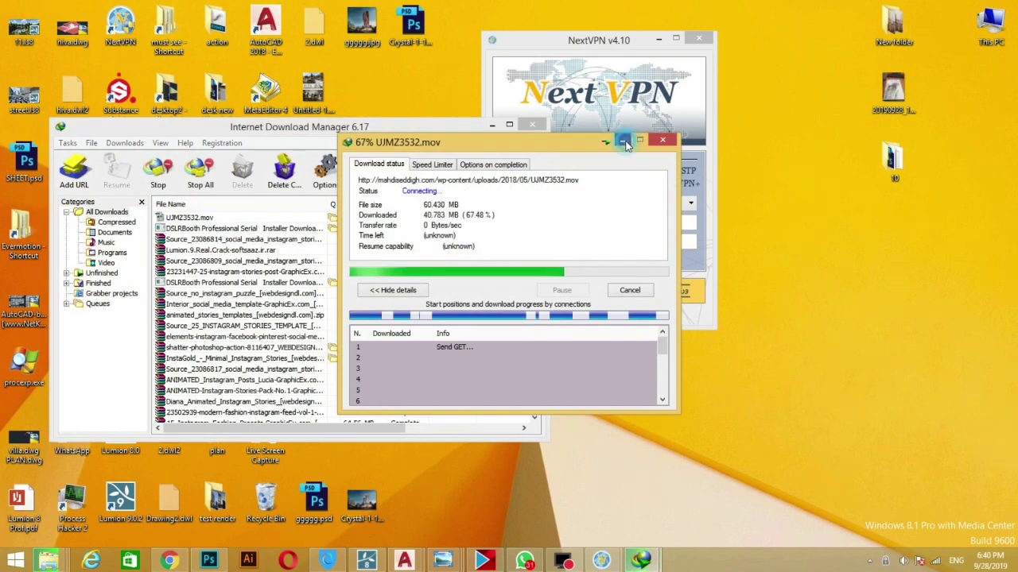
{"action": "left_click", "coordinate": [624, 142]}
{"action": "left_click", "coordinate": [563, 334]}
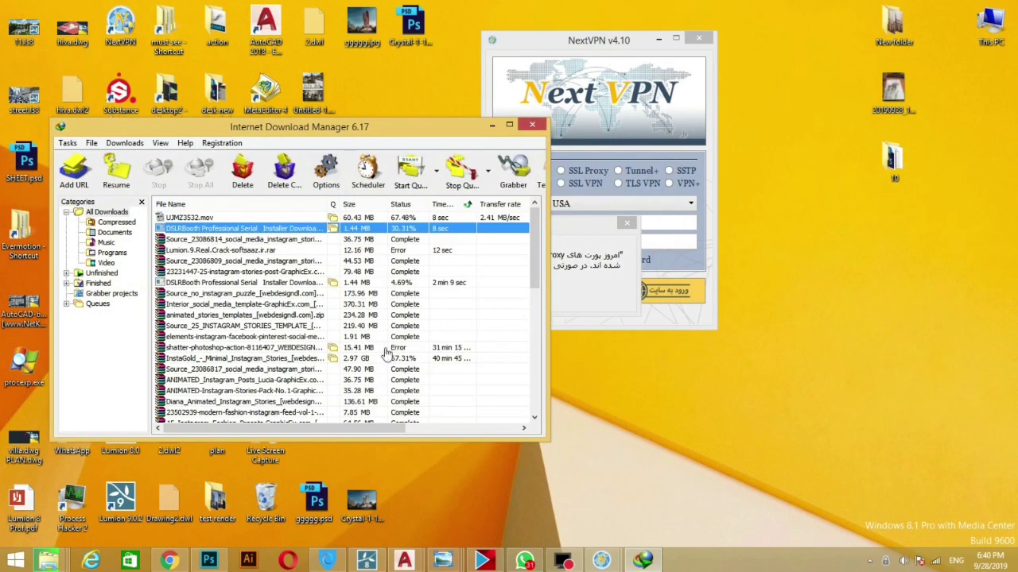
{"action": "scroll", "coordinate": [386, 354], "scroll_direction": "down", "scroll_amount": 2}
Resume the InstaGold download and another unfinished zip download
{"action": "right_click", "coordinate": [395, 295]}
{"action": "left_click", "coordinate": [374, 362]}
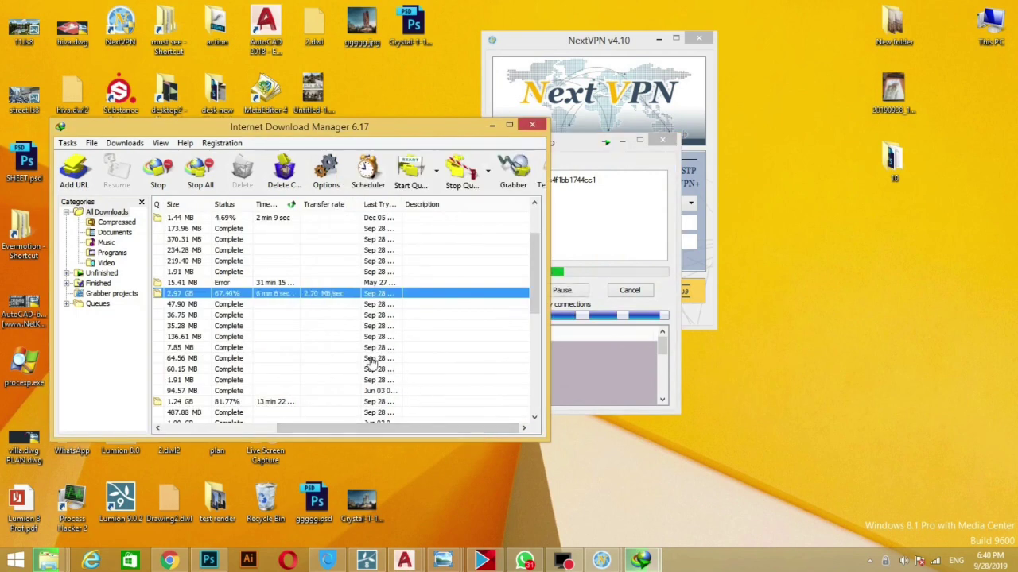
{"action": "scroll", "coordinate": [370, 363], "scroll_direction": "down", "scroll_amount": 1}
{"action": "right_click", "coordinate": [212, 373]}
{"action": "left_click", "coordinate": [250, 257]}
{"action": "scroll", "coordinate": [256, 350], "scroll_direction": "down", "scroll_amount": 5}
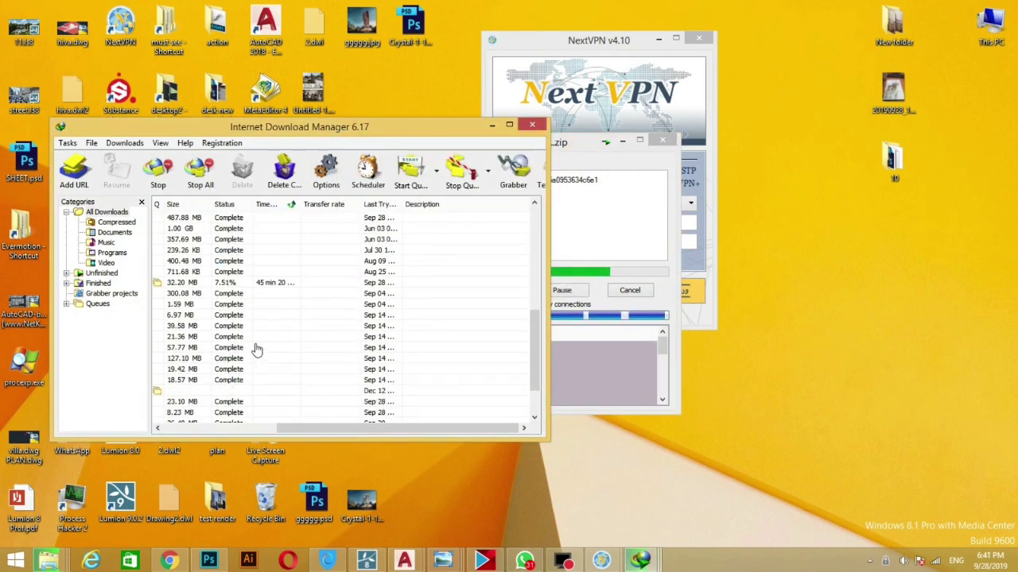
{"action": "left_click_drag", "start_coordinate": [398, 428], "coordinate": [278, 428]}
Resume the elements-canva download, hide the InstaGold progress window, and connect the VPN to USA
{"action": "right_click", "coordinate": [447, 282]}
{"action": "left_click", "coordinate": [509, 345]}
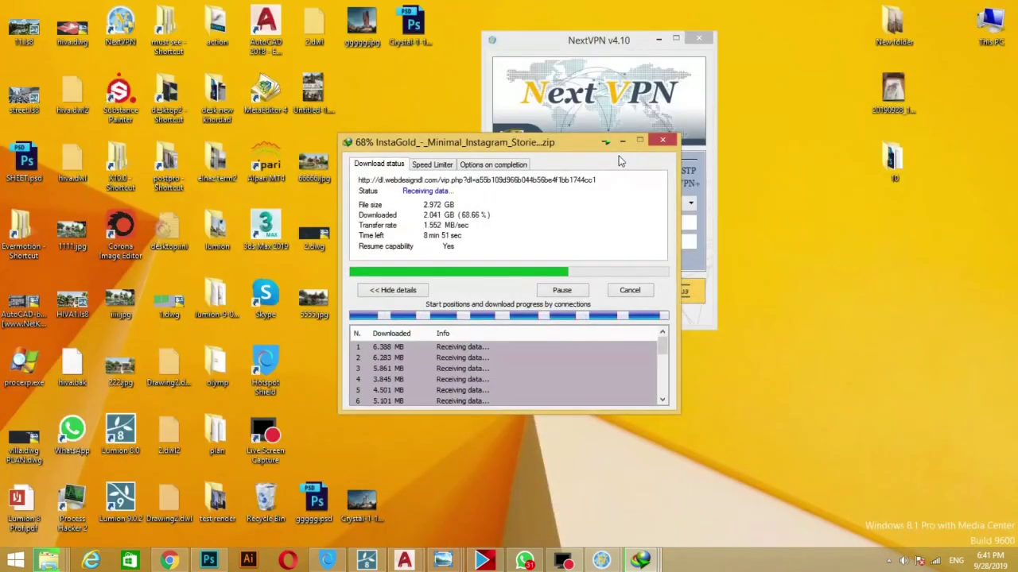
{"action": "left_click", "coordinate": [622, 140]}
{"action": "left_click", "coordinate": [536, 292]}
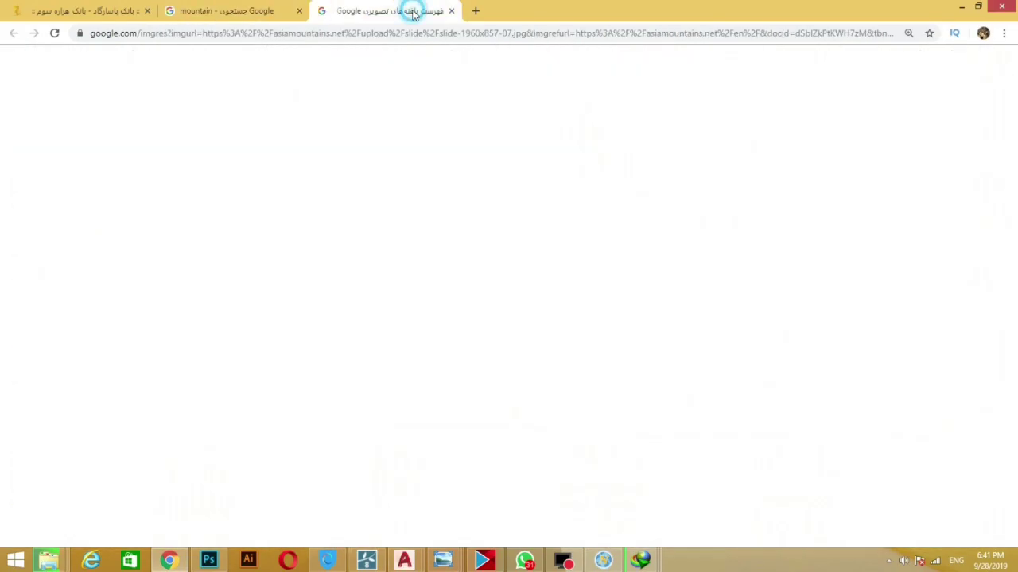
Save the Asia mountains photo into a new desktop folder named ps
{"action": "right_click", "coordinate": [536, 164]}
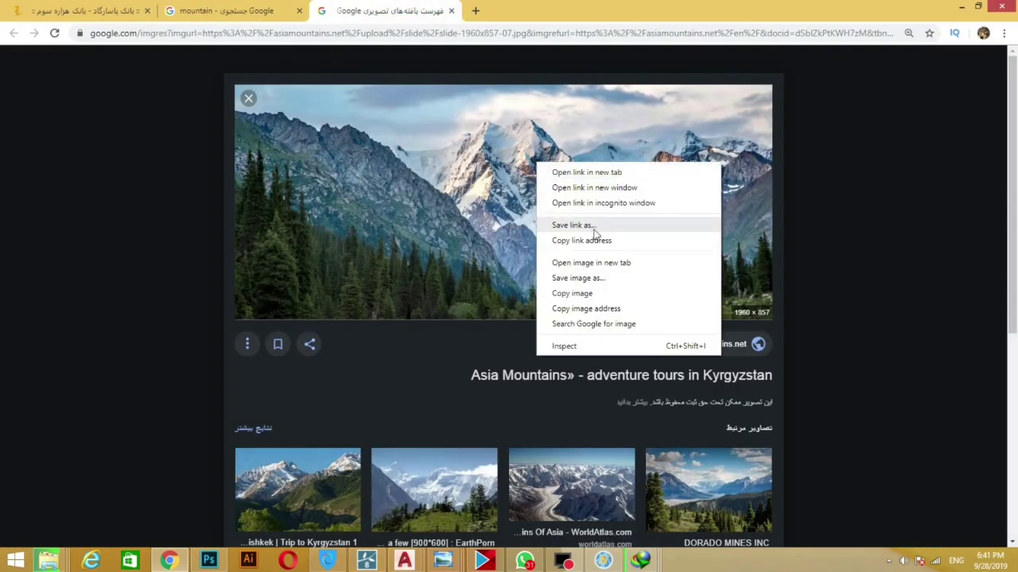
{"action": "left_click", "coordinate": [589, 225]}
{"action": "right_click", "coordinate": [566, 364]}
{"action": "left_click", "coordinate": [763, 326]}
{"action": "type", "text": "ps"}
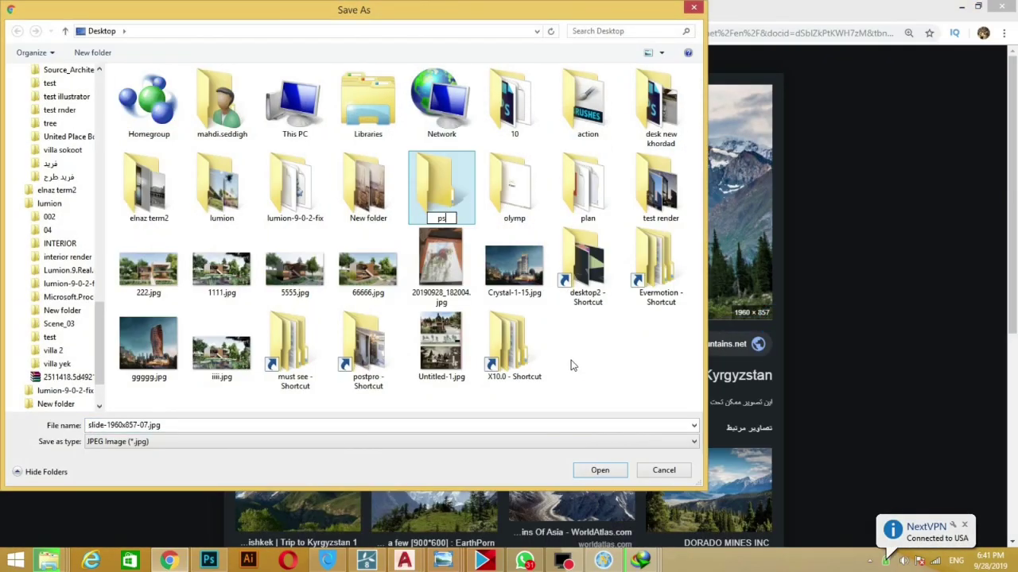
{"action": "key", "text": "Return"}
{"action": "left_click", "coordinate": [599, 470]}
{"action": "left_click", "coordinate": [599, 470]}
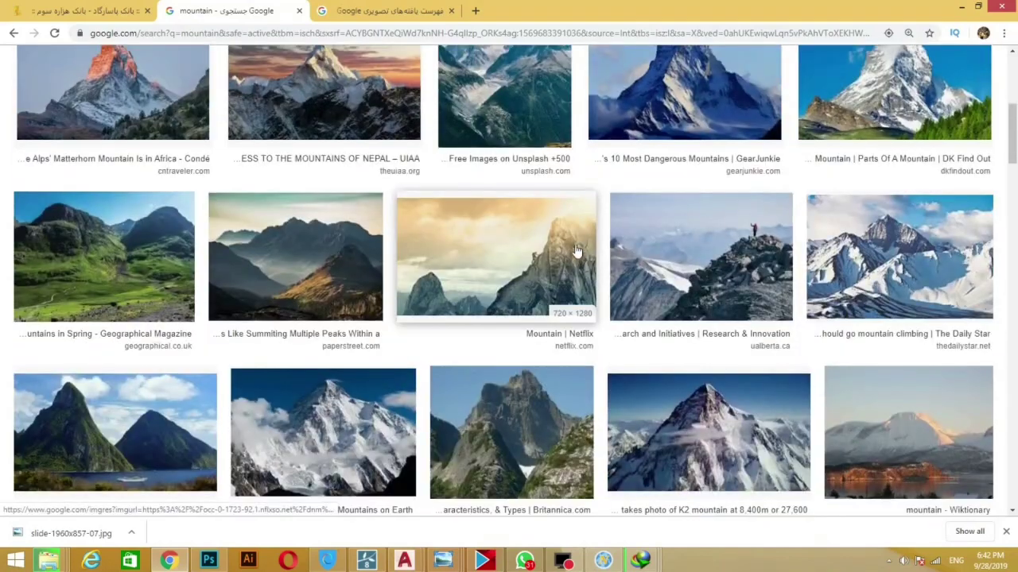
Open the Netflix mountain photo's source page and a related mountain image in new tabs
{"action": "left_click", "coordinate": [578, 251]}
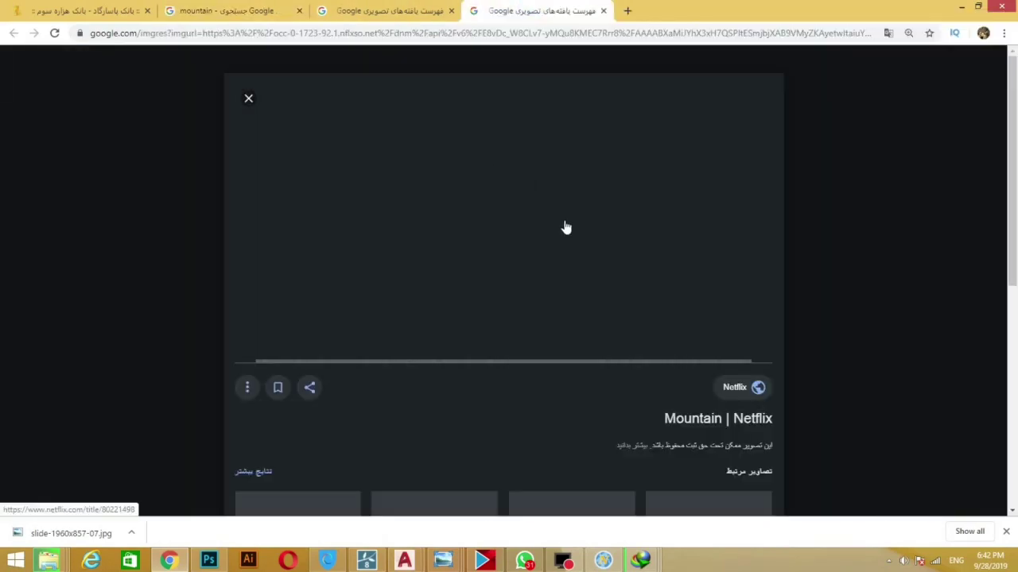
{"action": "left_click", "coordinate": [656, 181]}
{"action": "left_click", "coordinate": [368, 10]}
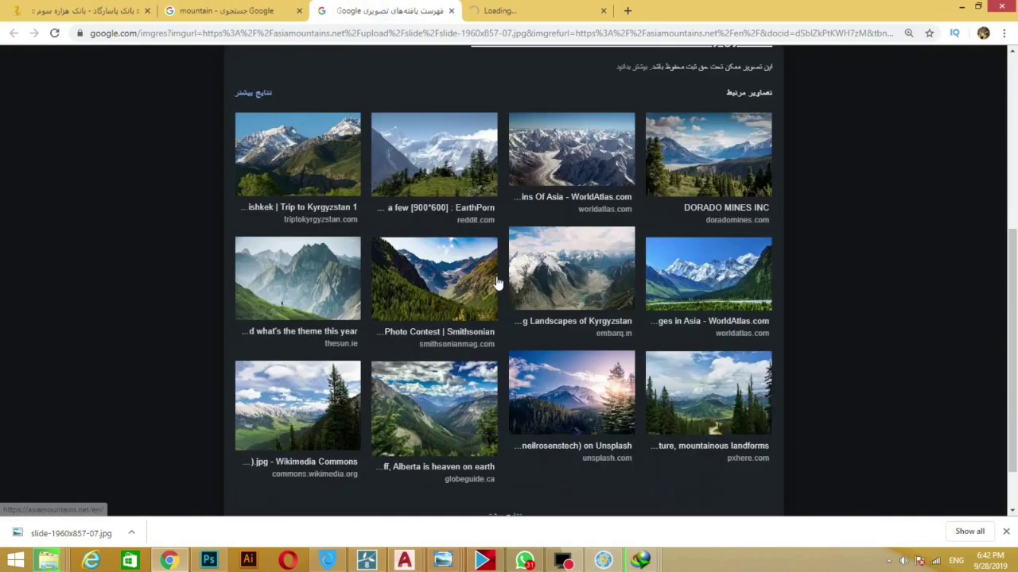
{"action": "scroll", "coordinate": [305, 238], "scroll_direction": "down", "scroll_amount": 1}
{"action": "right_click", "coordinate": [305, 197]}
{"action": "left_click", "coordinate": [326, 200]}
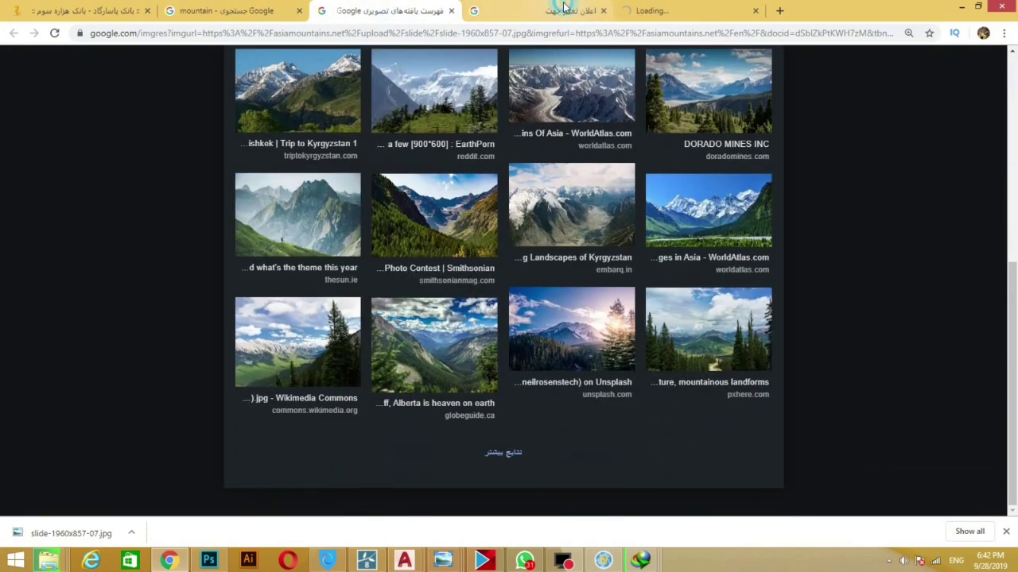
{"action": "left_click", "coordinate": [563, 8]}
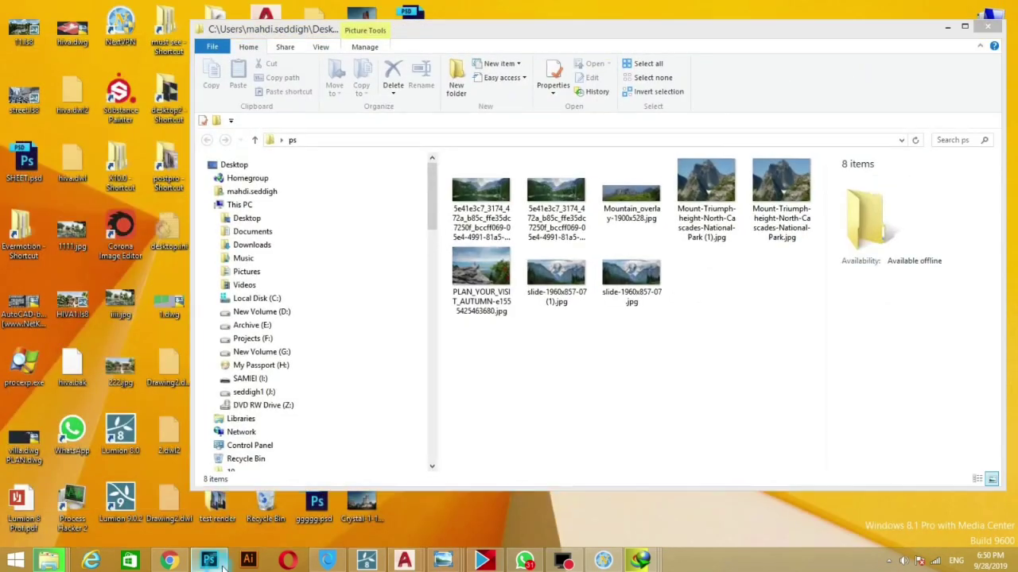
Toggle the Crystal-29-3 layer's visibility, then drag the Mount-Triumph photo from ps onto Untitled-1
{"action": "left_click", "coordinate": [221, 564]}
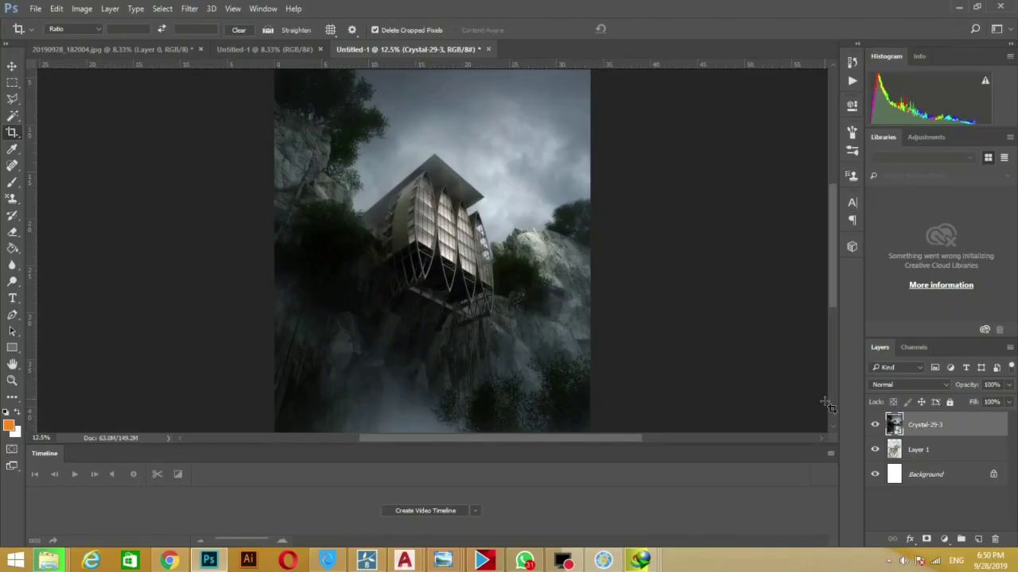
{"action": "left_click", "coordinate": [874, 425]}
{"action": "left_click", "coordinate": [875, 426]}
{"action": "left_click", "coordinate": [48, 561]}
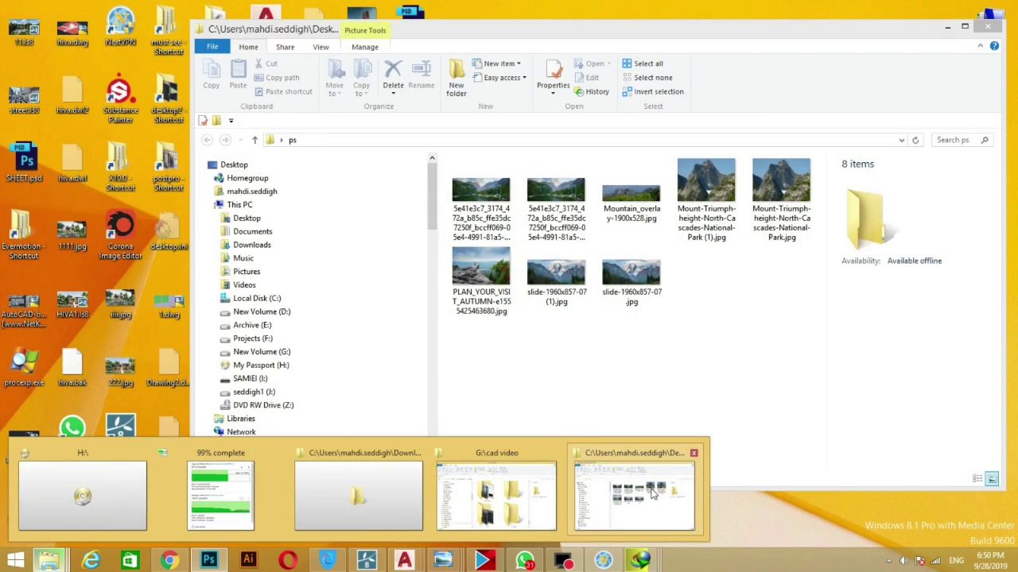
{"action": "left_click", "coordinate": [652, 493]}
{"action": "mouse_move", "coordinate": [781, 191]}
{"action": "left_mouse_down"}
{"action": "mouse_move", "coordinate": [612, 254]}
{"action": "mouse_move", "coordinate": [632, 337]}
{"action": "left_mouse_up"}
Commit the placed Mount-Triumph photo at the sketch's lower right
{"action": "key", "text": "Return"}
{"action": "scroll", "coordinate": [628, 318], "scroll_direction": "down", "scroll_amount": 2}
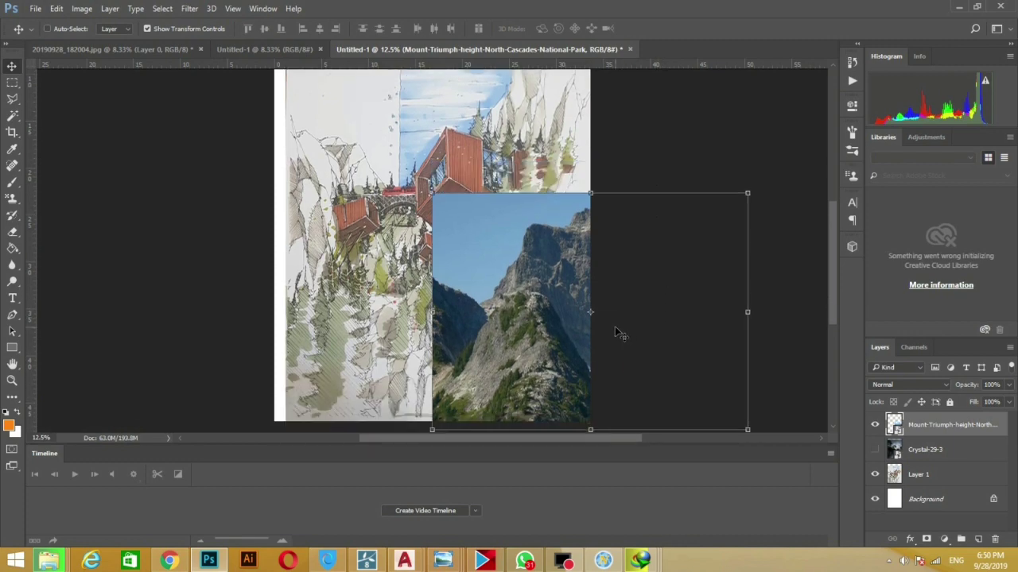
{"action": "right_click", "coordinate": [946, 429]}
{"action": "left_click", "coordinate": [935, 430]}
Clone-stamp forest over the Mount-Triumph photo's sky
{"action": "left_click", "coordinate": [14, 201]}
{"action": "left_click", "coordinate": [68, 199]}
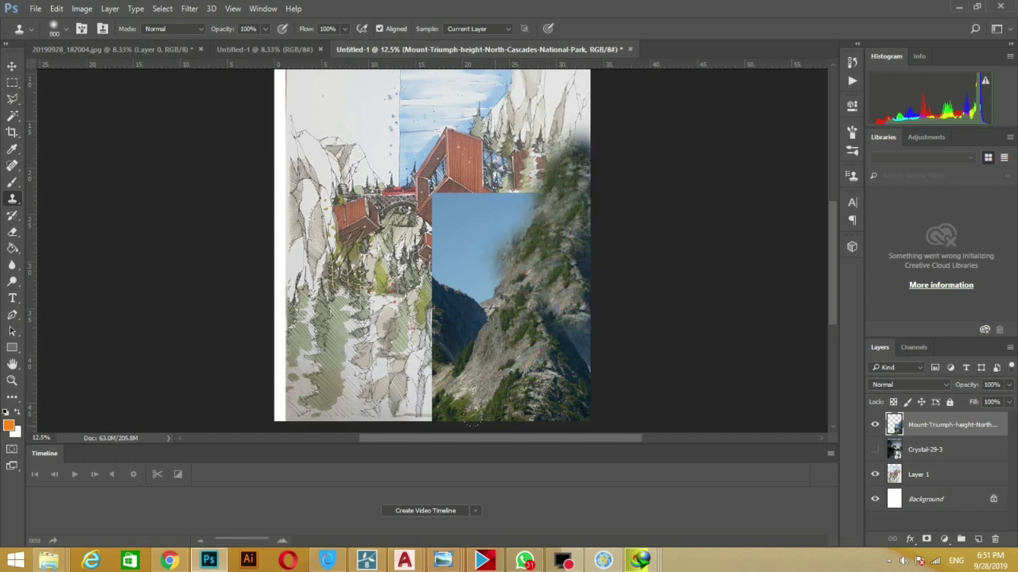
{"action": "left_click_drag", "start_coordinate": [511, 390], "coordinate": [468, 395]}
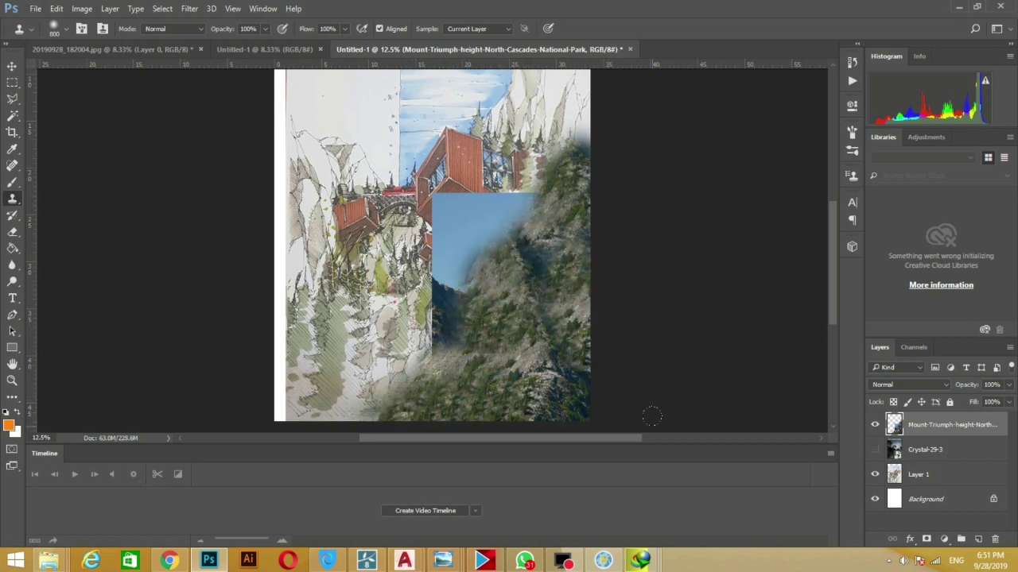
{"action": "scroll", "coordinate": [611, 264], "scroll_direction": "up", "scroll_amount": 1}
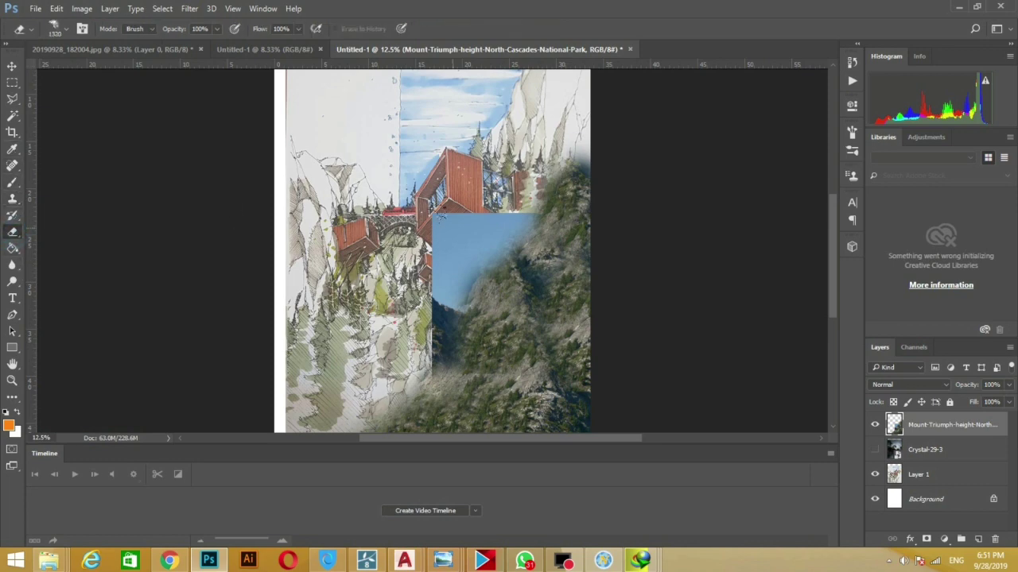
Pick a soft round brush and bring the ps folder window forward
{"action": "left_click", "coordinate": [63, 29]}
{"action": "double_click", "coordinate": [67, 117]}
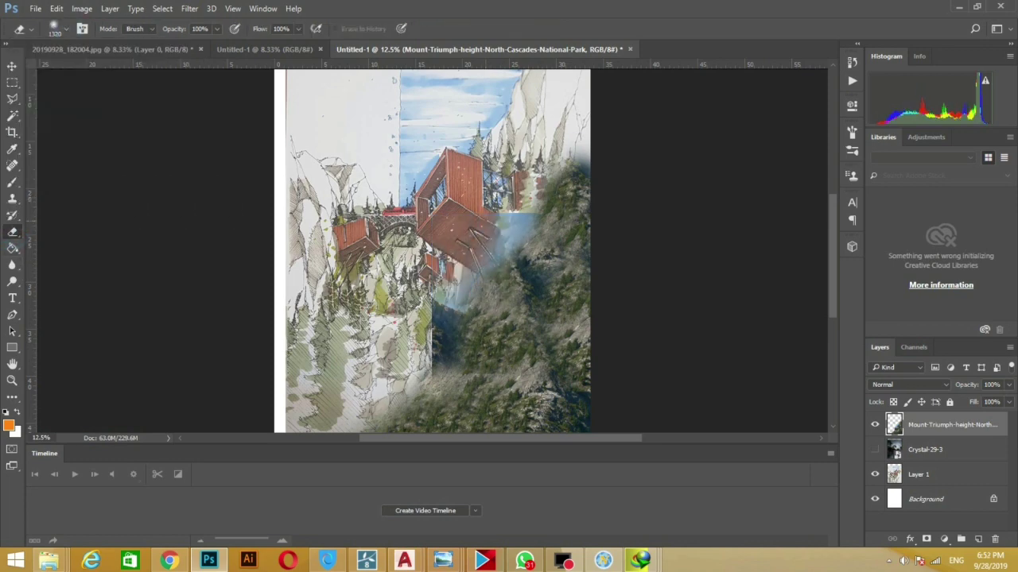
{"action": "left_click", "coordinate": [49, 561]}
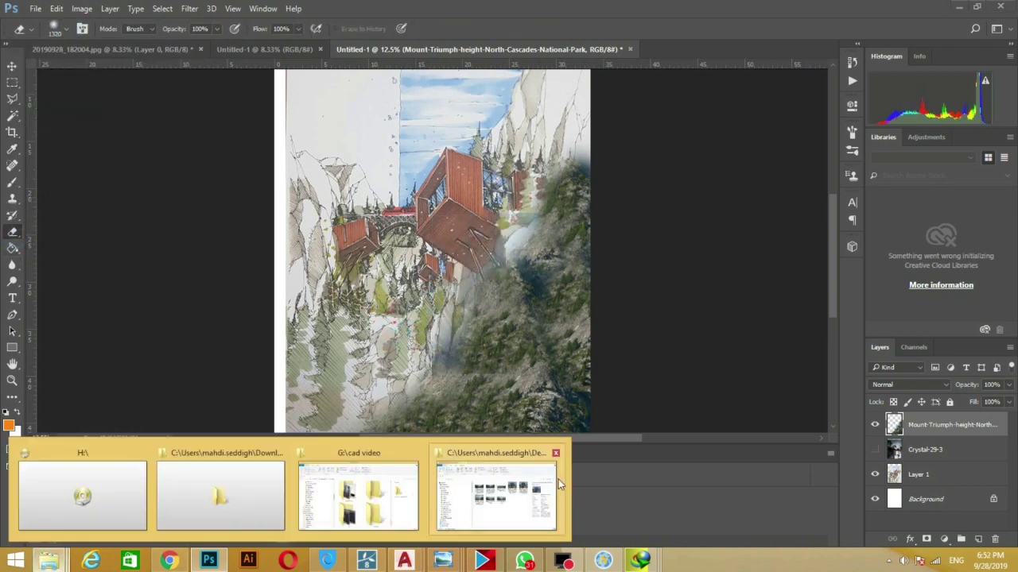
{"action": "left_click", "coordinate": [496, 488]}
Place the PLAN_YOUR_VISIT_AUTUMN photo enlarged, moved to the page's lower half
{"action": "double_click", "coordinate": [484, 262]}
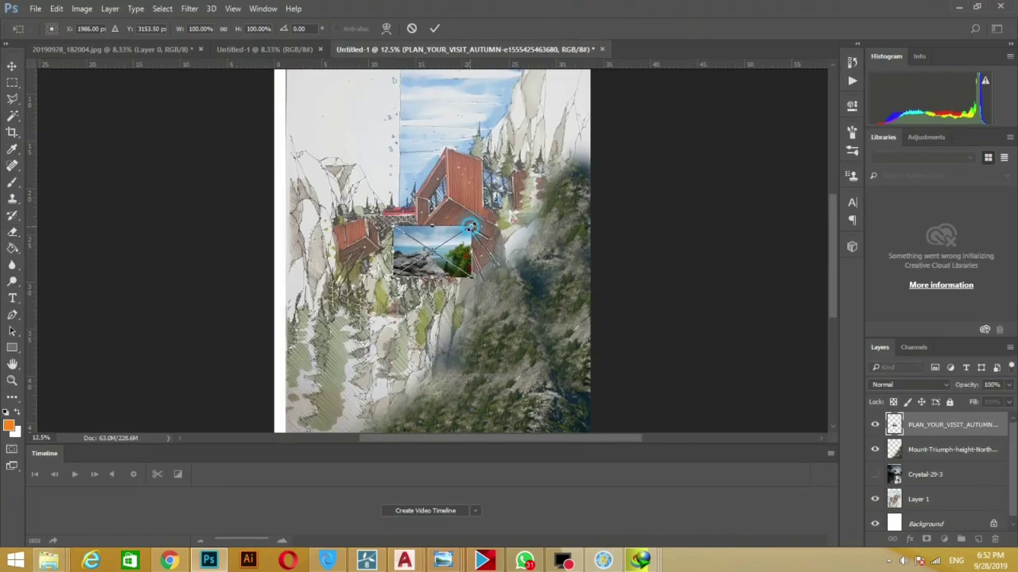
{"action": "left_click_drag", "start_coordinate": [472, 277], "coordinate": [517, 433]}
{"action": "key", "text": "Return"}
{"action": "key", "text": "e"}
{"action": "key", "text": "v"}
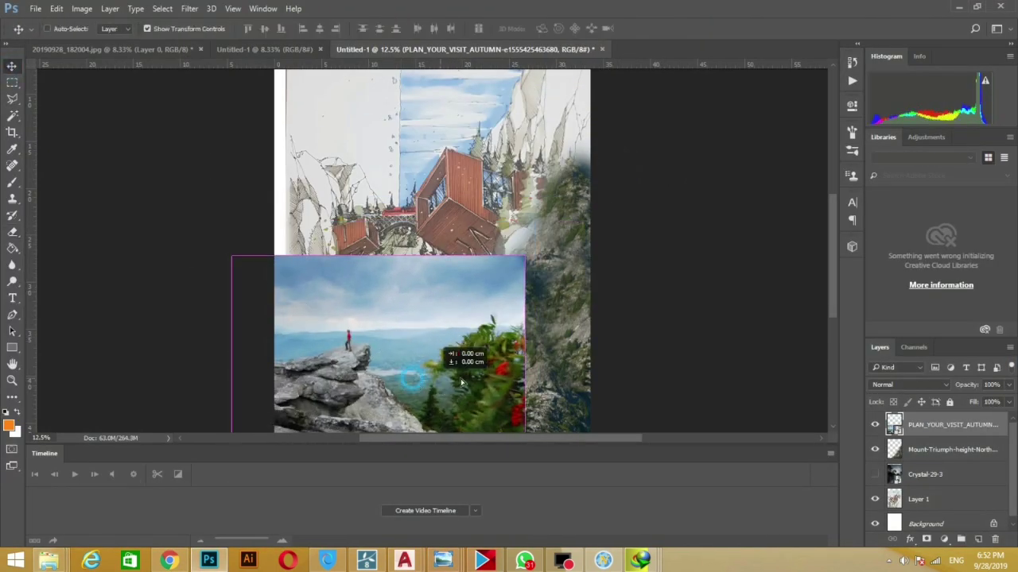
{"action": "left_click_drag", "start_coordinate": [525, 344], "coordinate": [567, 357]}
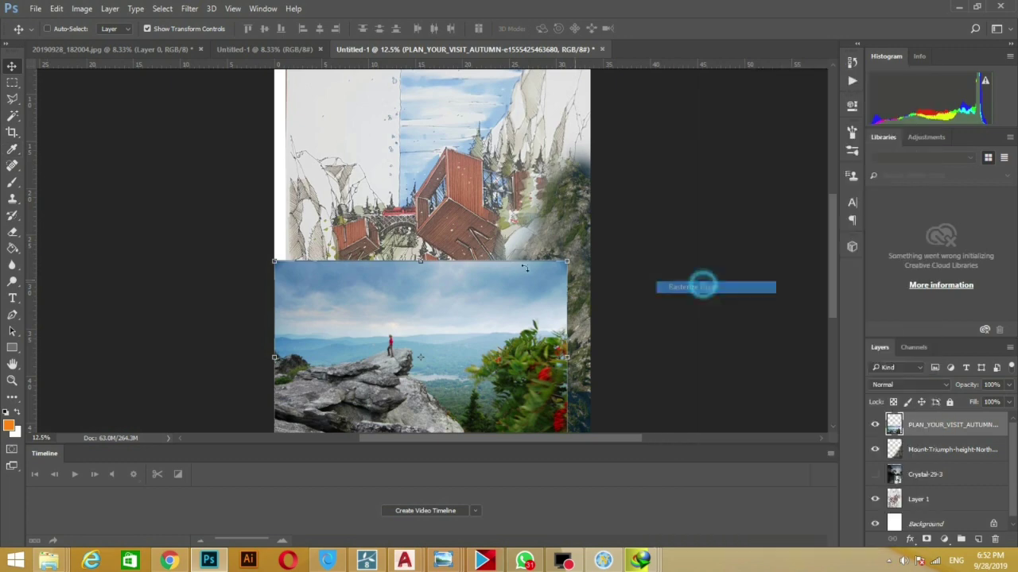
Delete the sky and bush above the rock, leaving only the rocky outcrop
{"action": "left_click", "coordinate": [13, 200]}
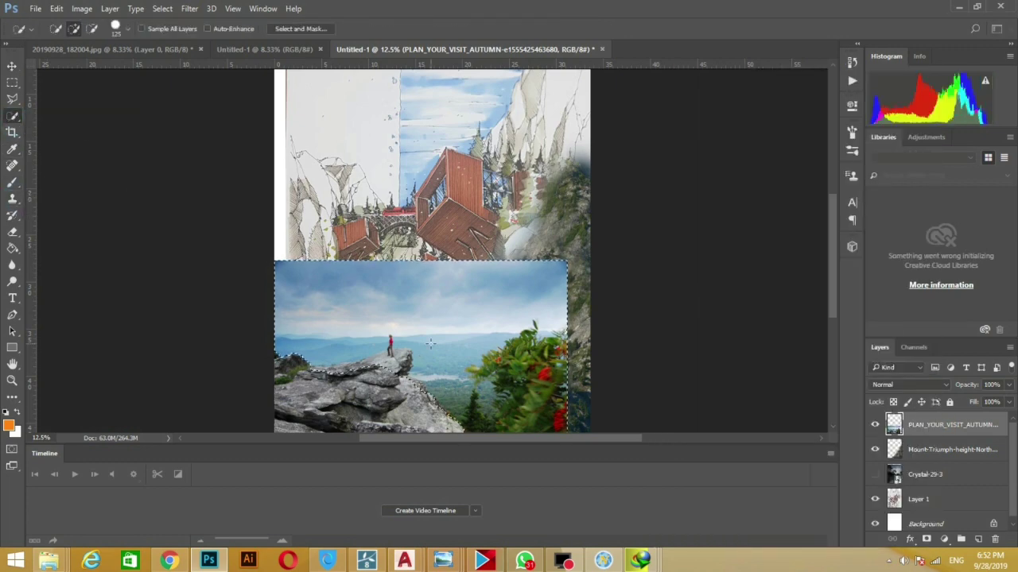
{"action": "key", "text": "ctrl+plus"}
{"action": "left_click_drag", "start_coordinate": [191, 275], "coordinate": [296, 272]}
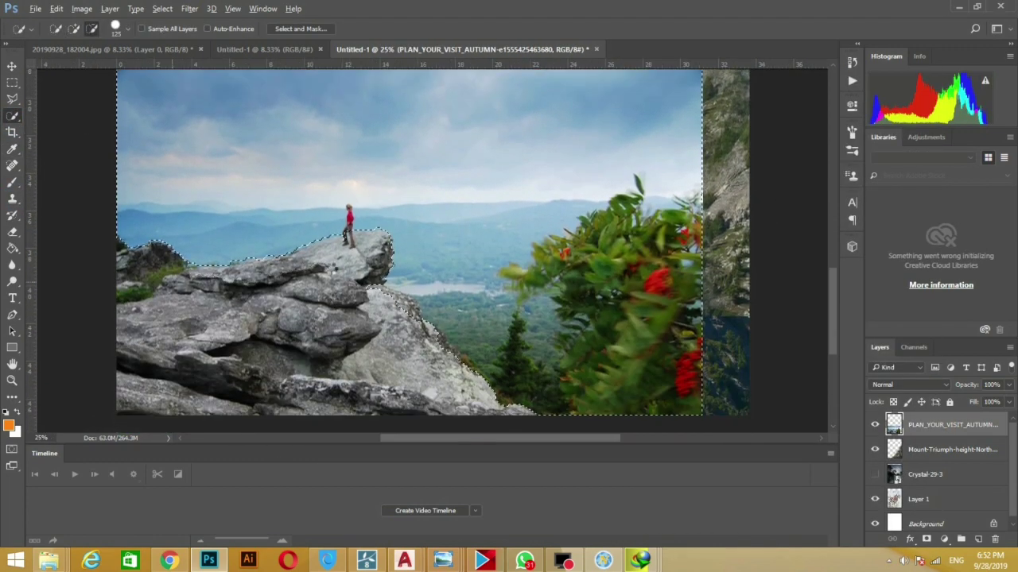
{"action": "key", "text": "ctrl+plus"}
{"action": "key", "text": "ctrl+plus"}
{"action": "key", "text": "ctrl+plus"}
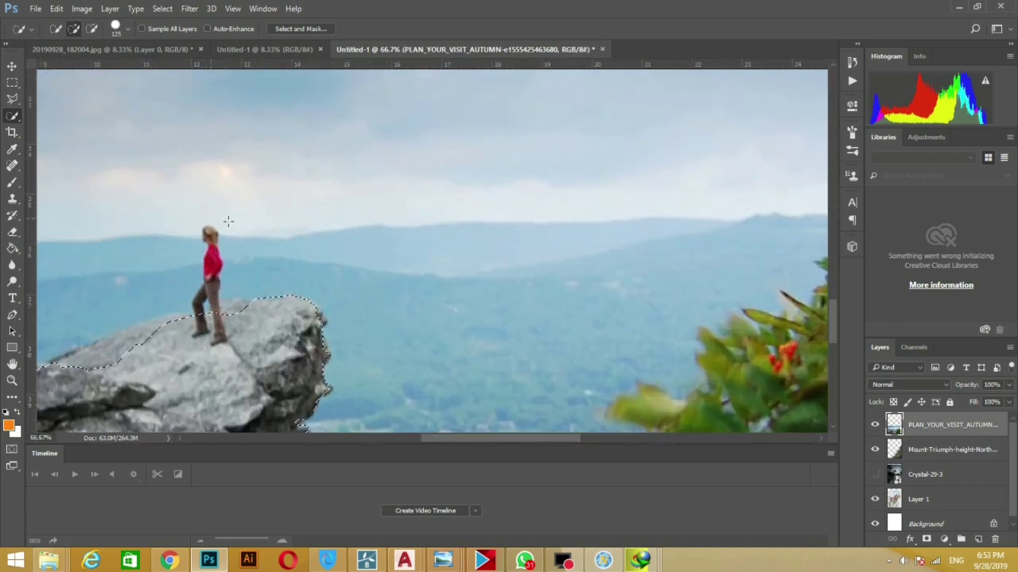
{"action": "key", "text": "ctrl+minus"}
{"action": "key", "text": "ctrl+minus"}
{"action": "key", "text": "ctrl+minus"}
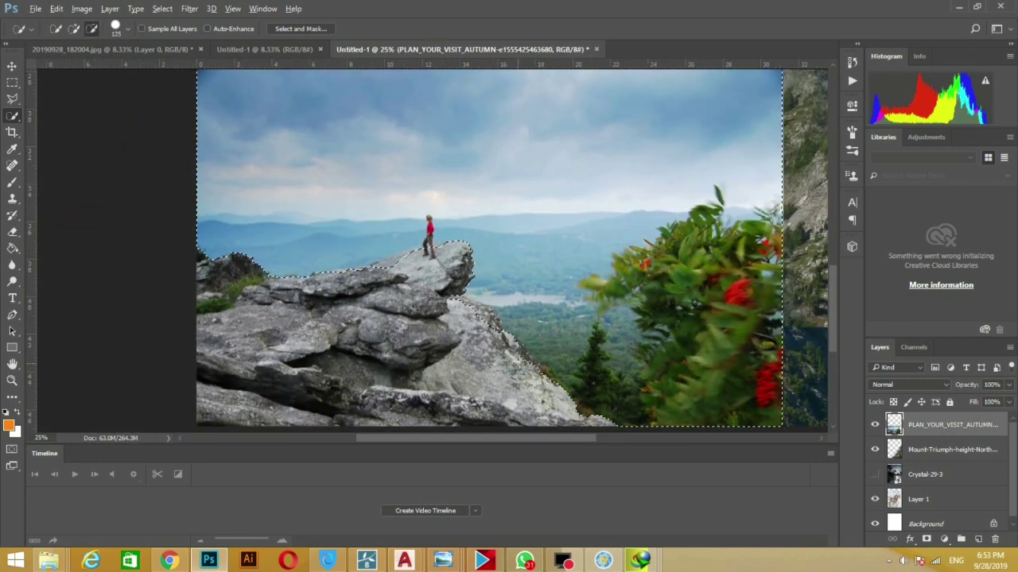
{"action": "scroll", "coordinate": [503, 303], "scroll_direction": "down", "scroll_amount": 1}
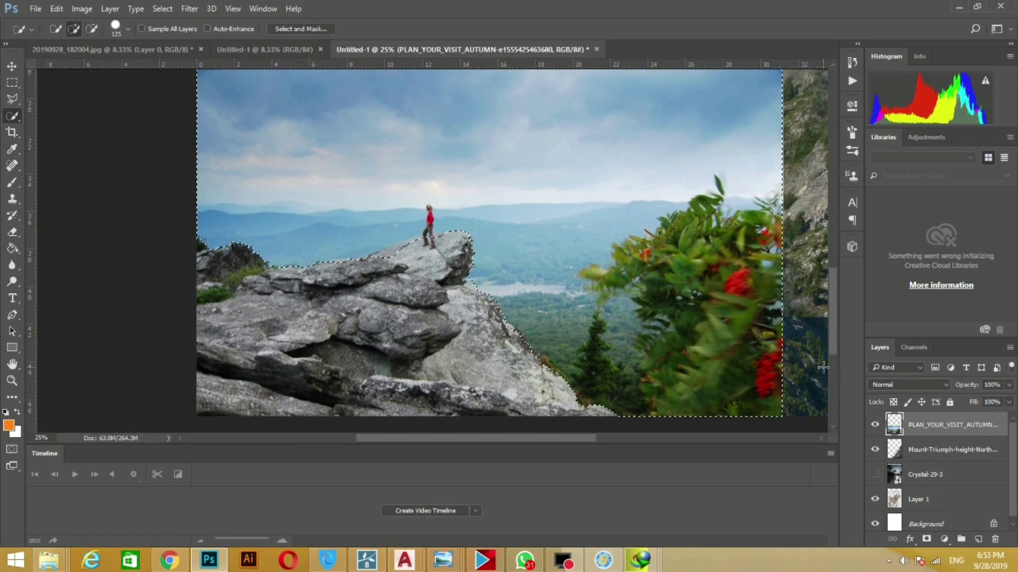
{"action": "key", "text": "Delete"}
Inspect the cut-out rock, then zoom out to view the whole composite
{"action": "key", "text": "ctrl+plus"}
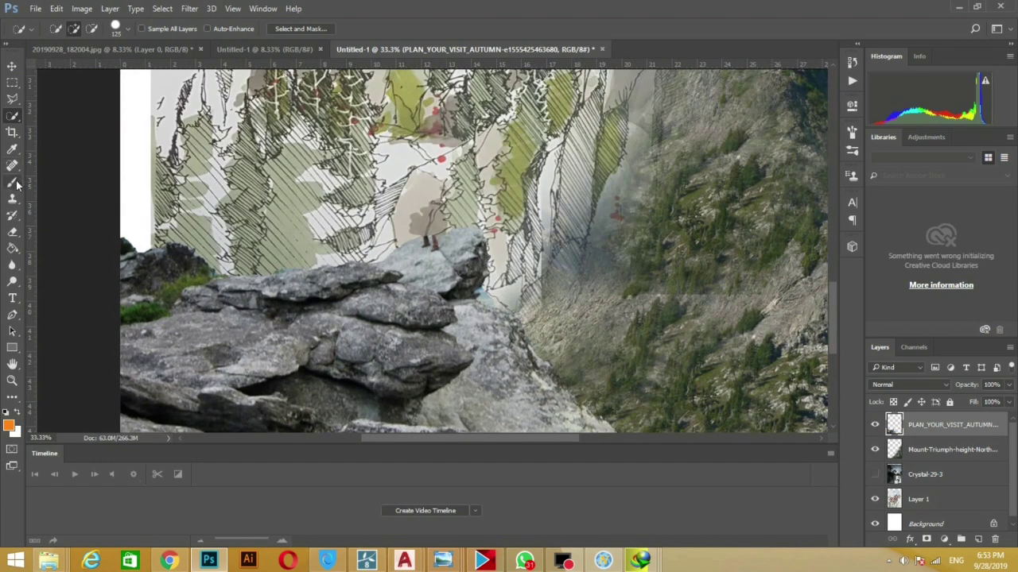
{"action": "left_click", "coordinate": [12, 199]}
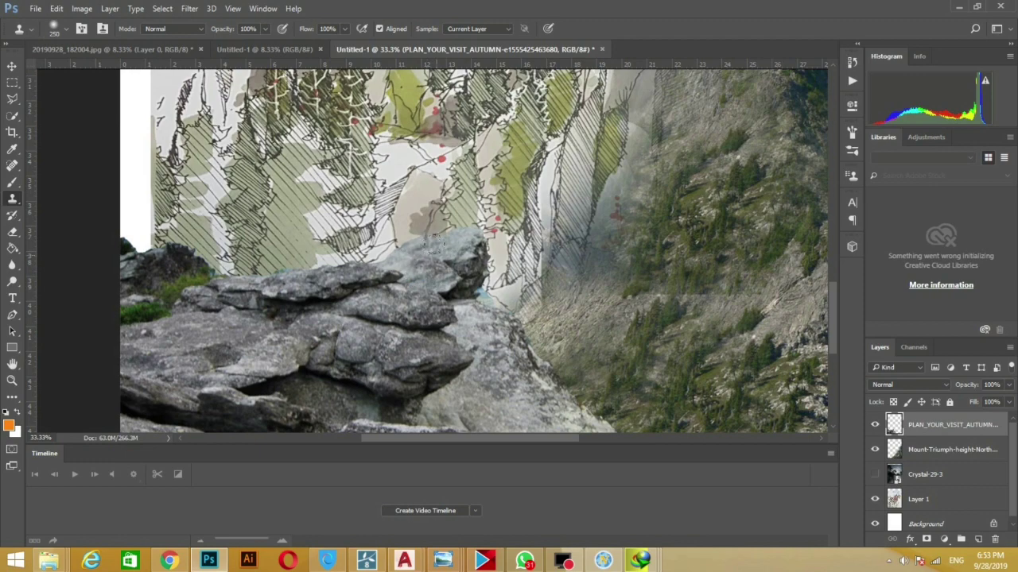
{"action": "key", "text": "ctrl+minus"}
{"action": "key", "text": "ctrl+minus"}
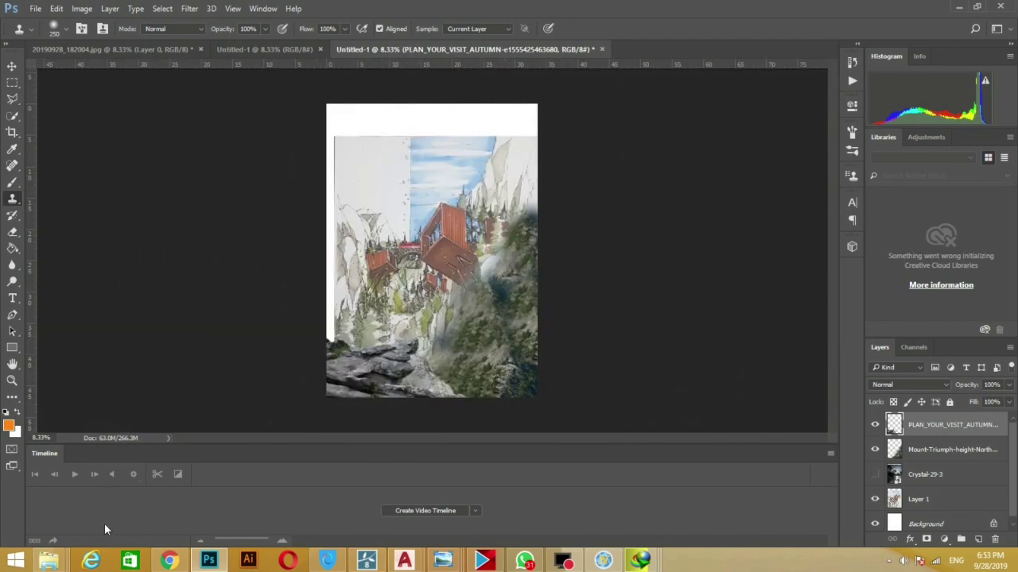
{"action": "left_click", "coordinate": [48, 560]}
Place the 5e41e3c7 mountain-lake photo enlarged over the canvas
{"action": "double_click", "coordinate": [559, 189]}
{"action": "key", "text": "alt+F4"}
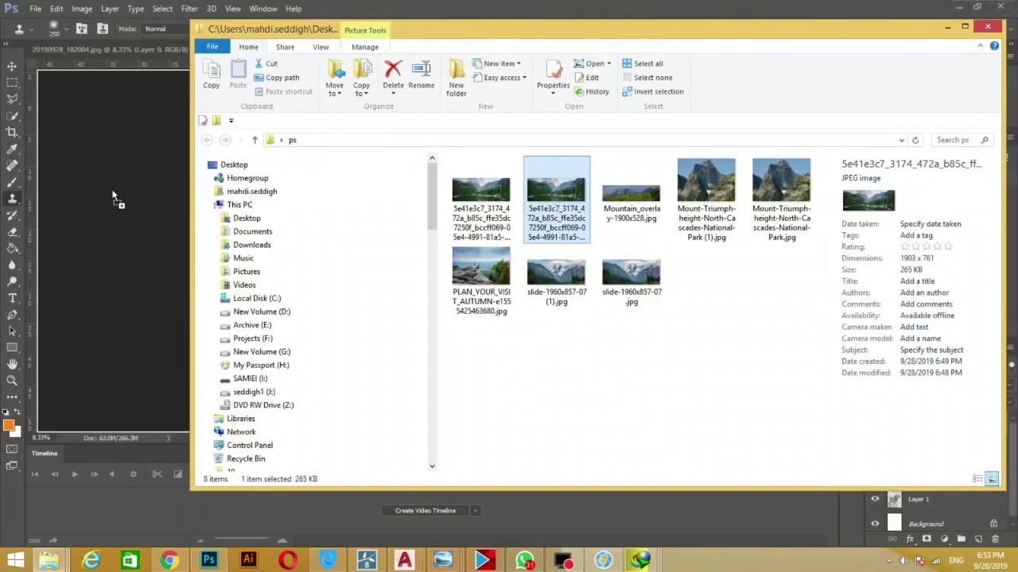
{"action": "left_click_drag", "start_coordinate": [557, 191], "coordinate": [114, 193]}
{"action": "mouse_move", "coordinate": [488, 233]}
{"action": "left_mouse_down"}
{"action": "mouse_move", "coordinate": [437, 266]}
{"action": "mouse_move", "coordinate": [227, 256]}
{"action": "left_mouse_up"}
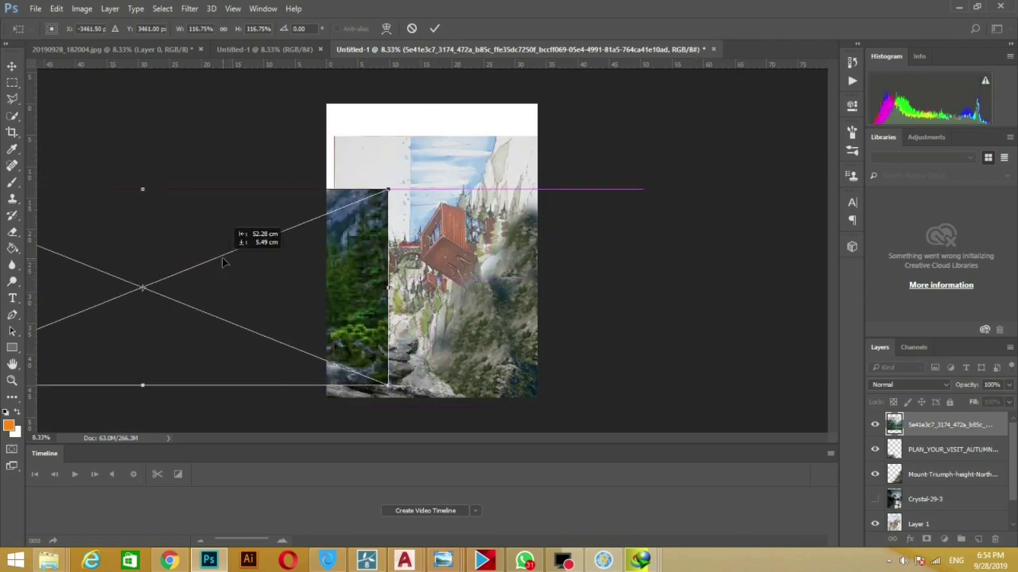
{"action": "key", "text": "Return"}
Mirror the lake photo horizontally, stretch it across the canvas, and send it below the rocks
{"action": "key", "text": "ctrl+t"}
{"action": "right_click", "coordinate": [943, 425]}
{"action": "key", "text": "Escape"}
{"action": "left_click_drag", "start_coordinate": [109, 267], "coordinate": [850, 267]}
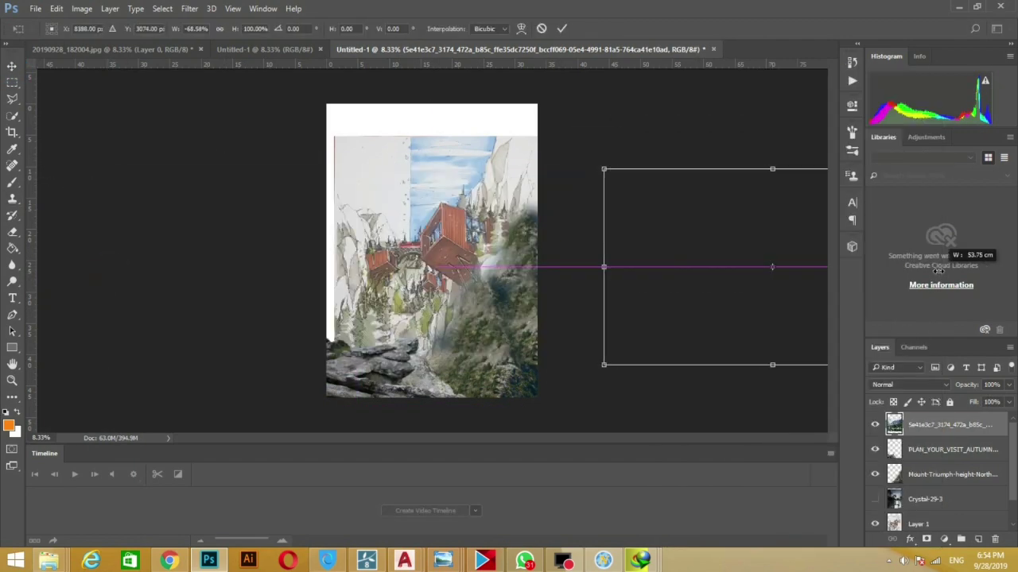
{"action": "left_click_drag", "start_coordinate": [613, 267], "coordinate": [326, 267]}
{"action": "key", "text": "ctrl+minus"}
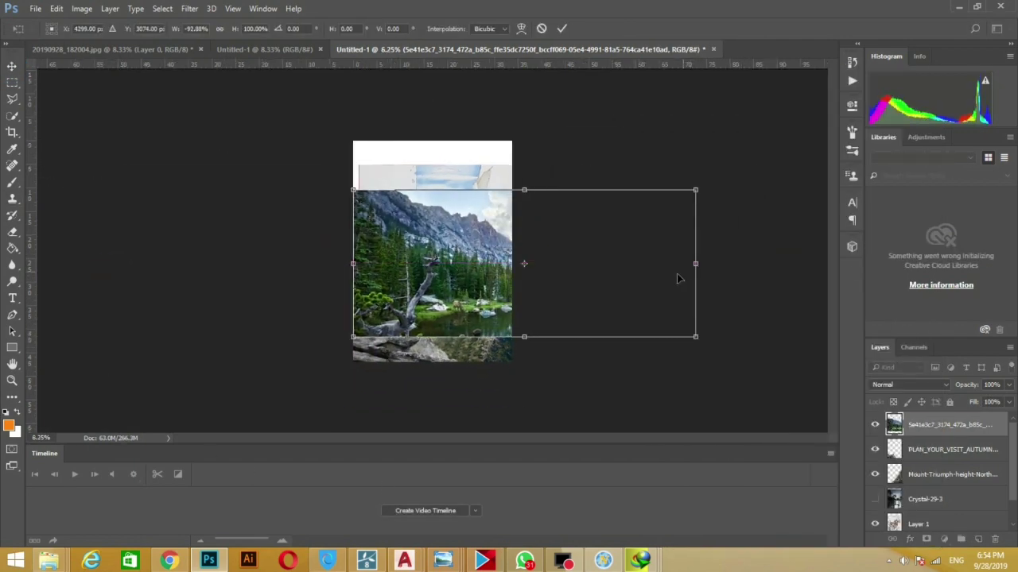
{"action": "left_click_drag", "start_coordinate": [677, 277], "coordinate": [254, 220]}
{"action": "mouse_move", "coordinate": [595, 286]}
{"action": "left_mouse_down"}
{"action": "mouse_move", "coordinate": [631, 321]}
{"action": "mouse_move", "coordinate": [588, 295]}
{"action": "left_mouse_up"}
{"action": "key", "text": "Return"}
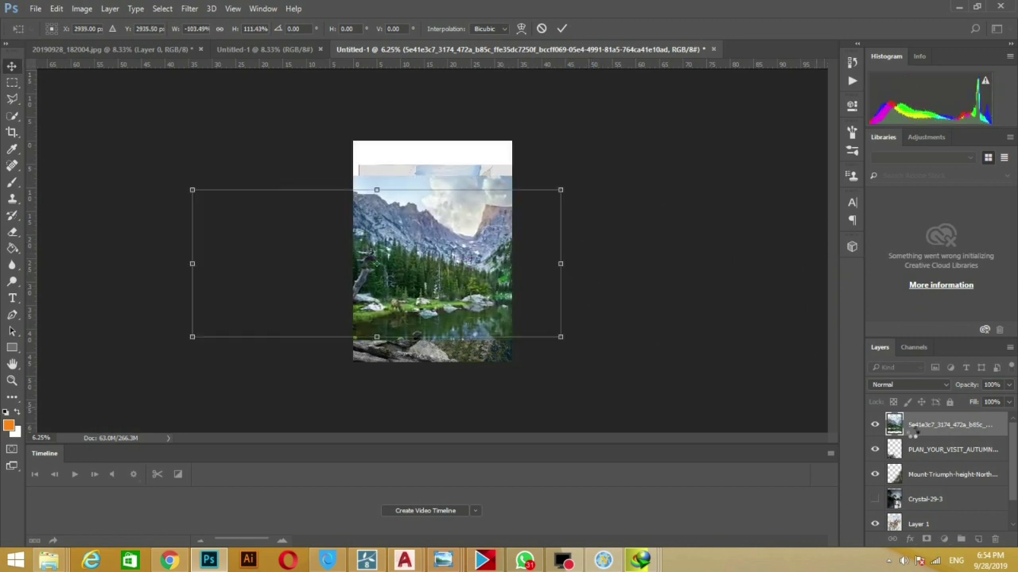
{"action": "key", "text": "ctrl+bracketleft"}
{"action": "left_click_drag", "start_coordinate": [481, 329], "coordinate": [468, 329]}
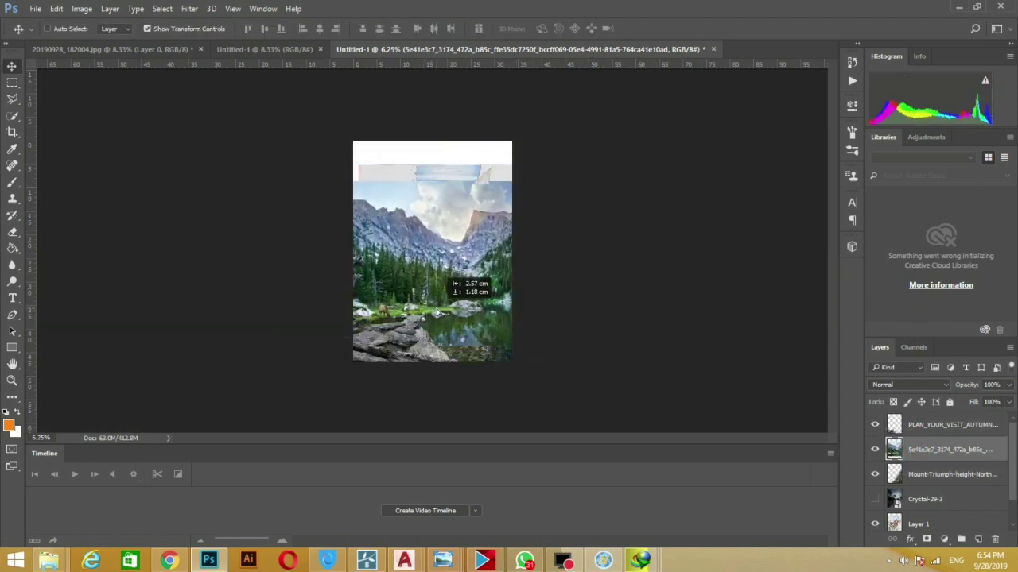
Put the lake layer beneath Mount-Triumph and place another Mount-Triumph photo at upper right
{"action": "key", "text": "m"}
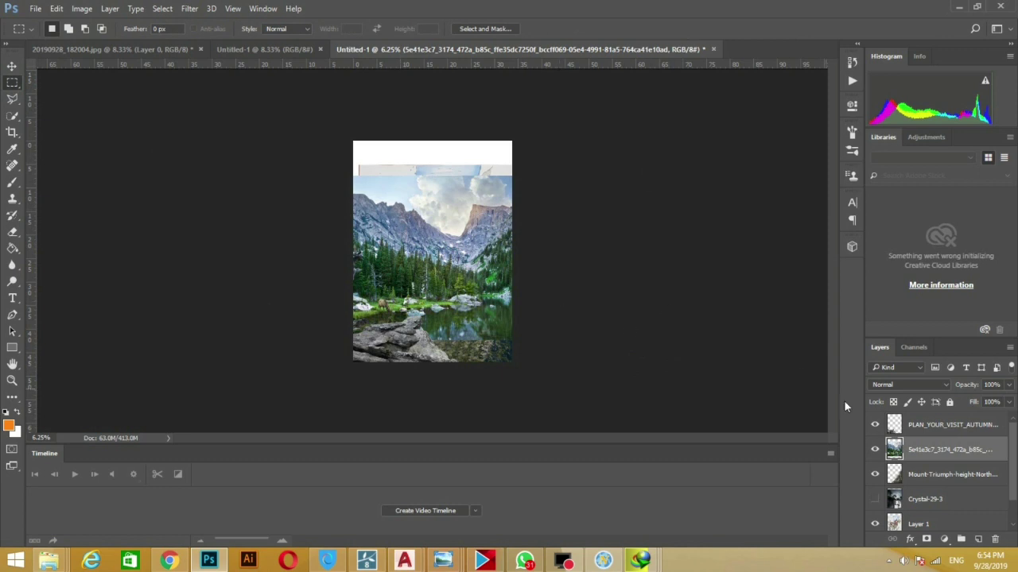
{"action": "left_click_drag", "start_coordinate": [923, 480], "coordinate": [923, 482]}
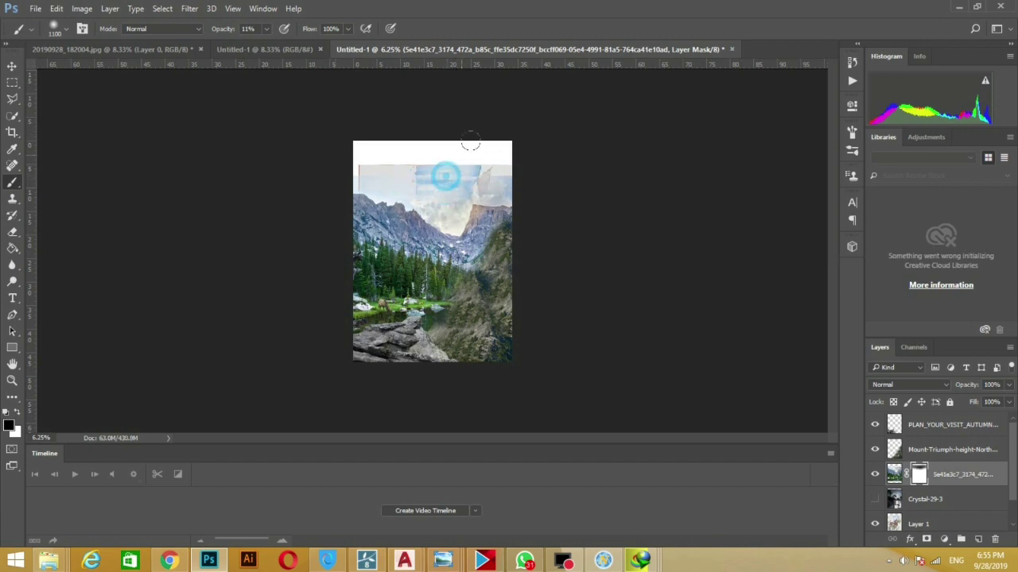
{"action": "left_click", "coordinate": [66, 563]}
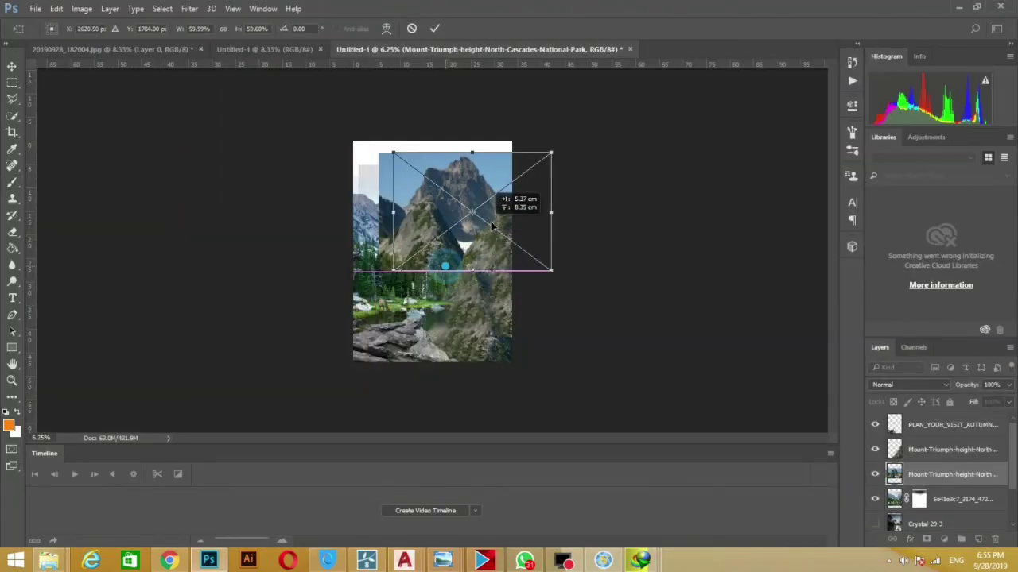
{"action": "left_click_drag", "start_coordinate": [491, 227], "coordinate": [580, 275]}
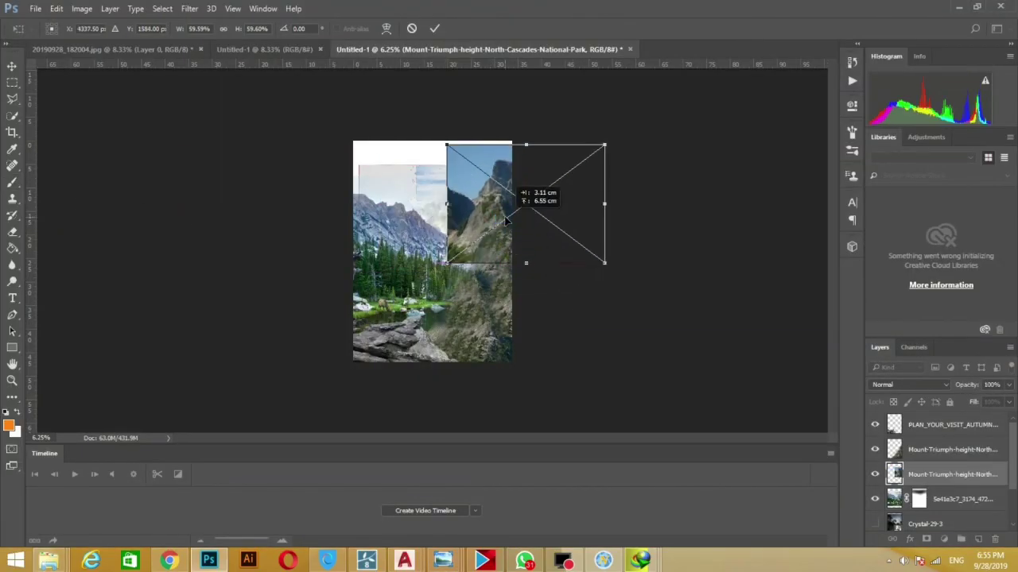
{"action": "key", "text": "Return"}
Duplicate the mountain photo lower down and mask the copy to reveal forest and lake
{"action": "left_click", "coordinate": [915, 449]}
{"action": "key", "text": "b"}
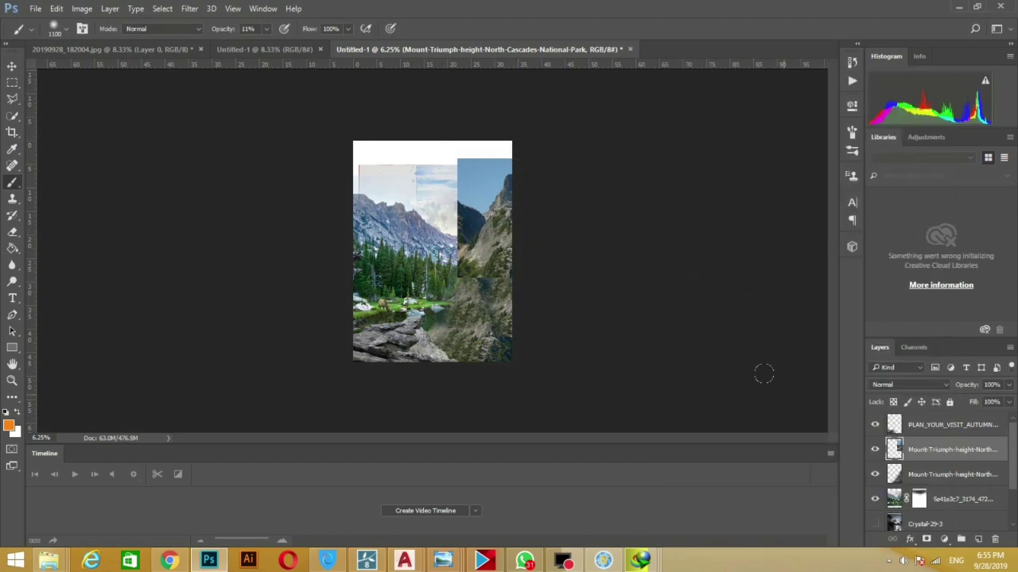
{"action": "left_click", "coordinate": [12, 65]}
{"action": "left_click_drag", "start_coordinate": [485, 238], "coordinate": [480, 284]}
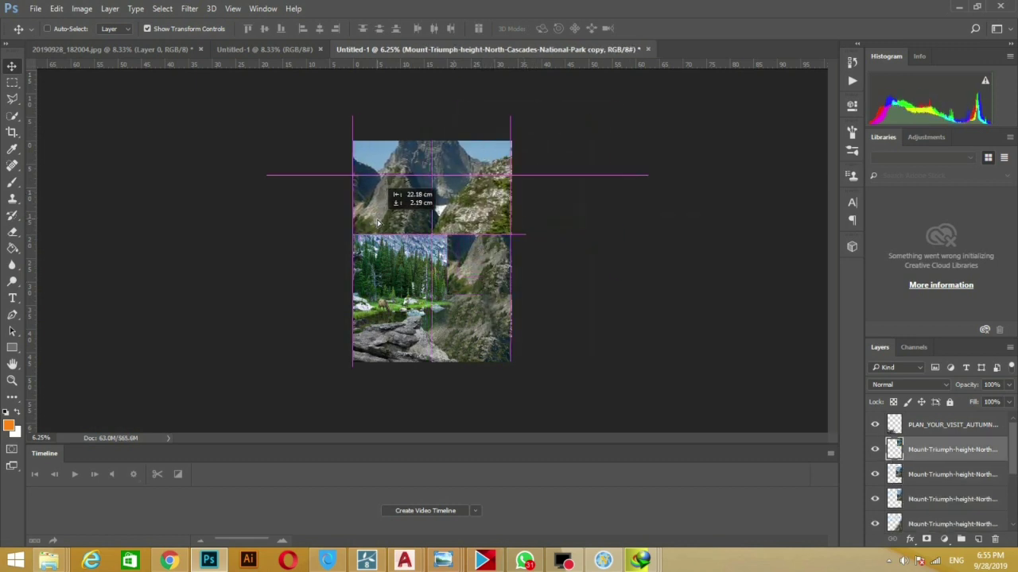
{"action": "mouse_move", "coordinate": [480, 285]}
{"action": "left_mouse_down"}
{"action": "mouse_move", "coordinate": [382, 344]}
{"action": "mouse_move", "coordinate": [437, 384]}
{"action": "left_mouse_up"}
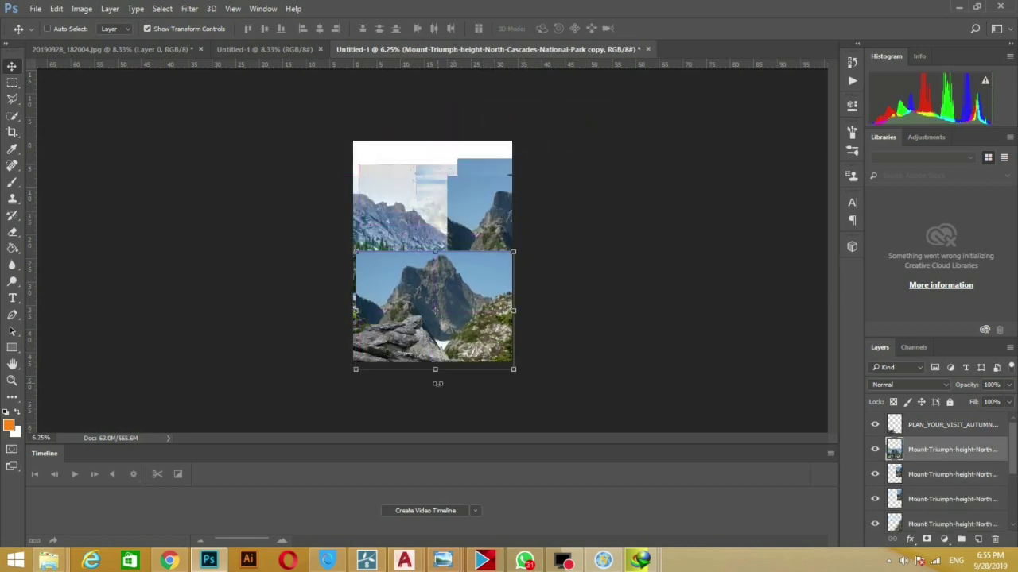
{"action": "left_click", "coordinate": [12, 182]}
{"action": "mouse_move", "coordinate": [445, 239]}
{"action": "left_mouse_down"}
{"action": "mouse_move", "coordinate": [342, 256]}
{"action": "mouse_move", "coordinate": [539, 242]}
{"action": "left_mouse_up"}
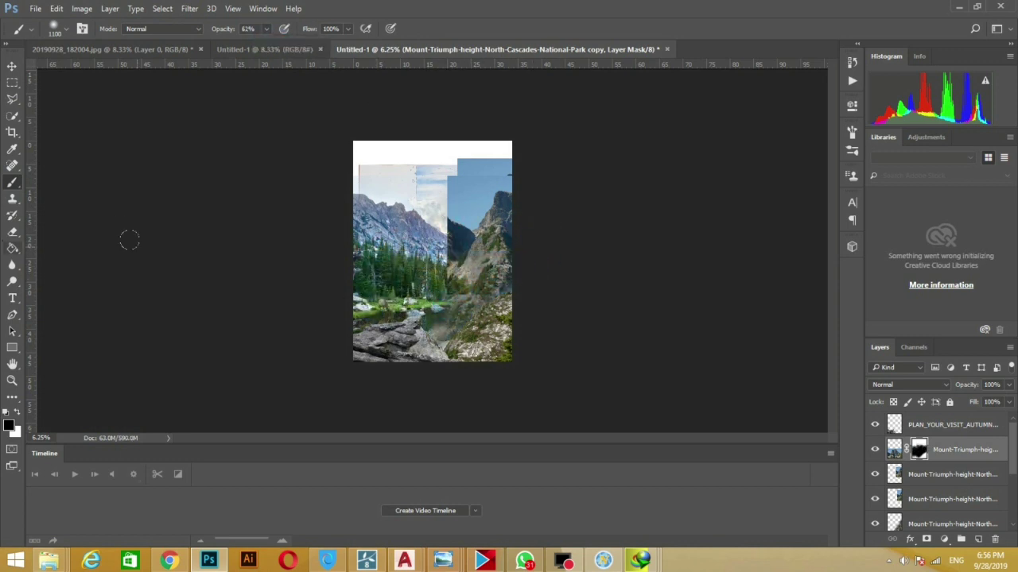
Duplicate the rocks layer to the right, lower it in the stack, and raise the cliff photo
{"action": "key", "text": "v"}
{"action": "right_click", "coordinate": [398, 343]}
{"action": "left_click", "coordinate": [445, 352]}
{"action": "left_click_drag", "start_coordinate": [445, 352], "coordinate": [532, 294]}
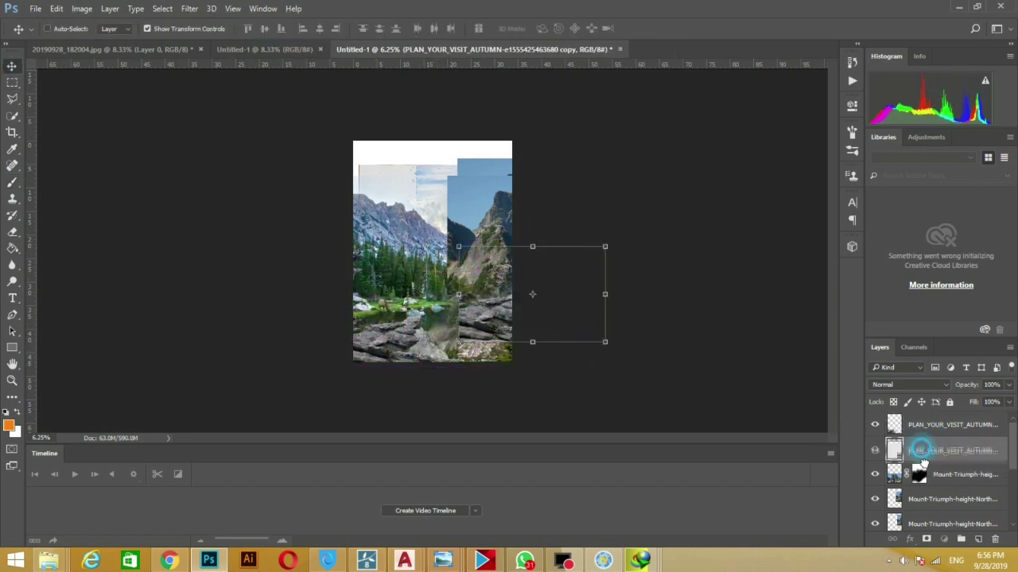
{"action": "left_click_drag", "start_coordinate": [922, 462], "coordinate": [922, 474]}
{"action": "mouse_move", "coordinate": [477, 294]}
{"action": "left_mouse_down"}
{"action": "mouse_move", "coordinate": [531, 254]}
{"action": "mouse_move", "coordinate": [561, 346]}
{"action": "left_mouse_up"}
Paint the cliff copy's mask to blend the seam between the cliff photos
{"action": "key", "text": "ctrl+plus"}
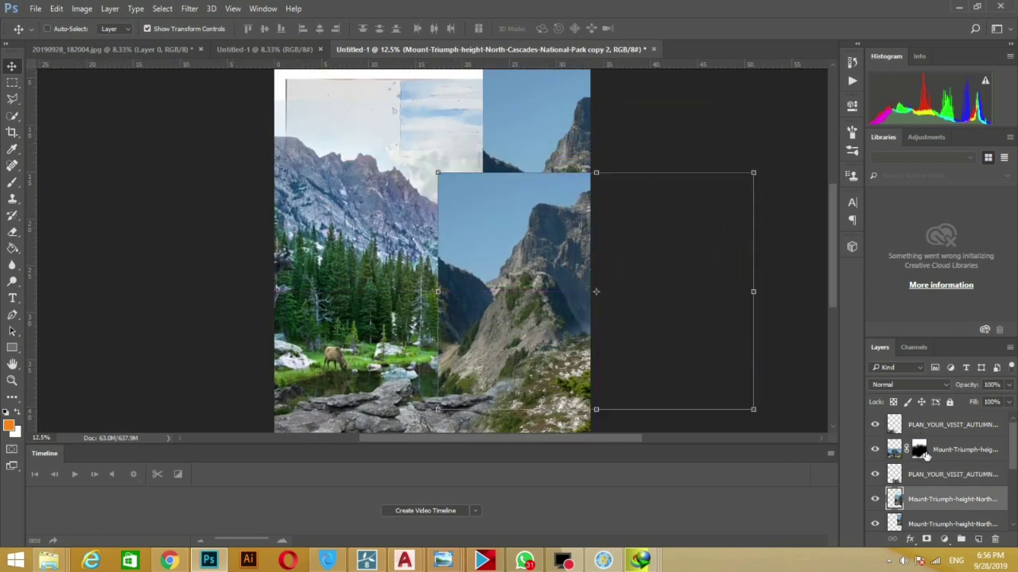
{"action": "left_click", "coordinate": [12, 183]}
{"action": "mouse_move", "coordinate": [477, 302]}
{"action": "left_mouse_down"}
{"action": "mouse_move", "coordinate": [449, 175]}
{"action": "mouse_move", "coordinate": [425, 302]}
{"action": "mouse_move", "coordinate": [507, 185]}
{"action": "left_mouse_up"}
{"action": "mouse_move", "coordinate": [492, 141]}
{"action": "left_mouse_down"}
{"action": "mouse_move", "coordinate": [509, 209]}
{"action": "mouse_move", "coordinate": [504, 248]}
{"action": "left_mouse_up"}
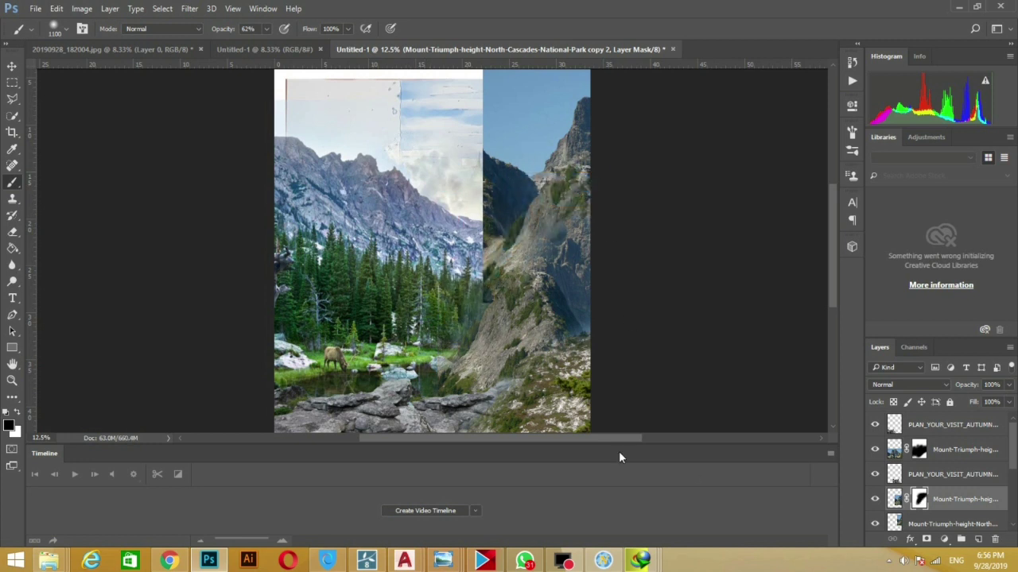
{"action": "scroll", "coordinate": [623, 435], "scroll_direction": "up", "scroll_amount": 1}
{"action": "scroll", "coordinate": [623, 435], "scroll_direction": "right", "scroll_amount": 1}
Reposition the bottom Mount-Triumph layer and duplicate it further up the right side
{"action": "left_click", "coordinate": [12, 65]}
{"action": "left_click", "coordinate": [954, 523]}
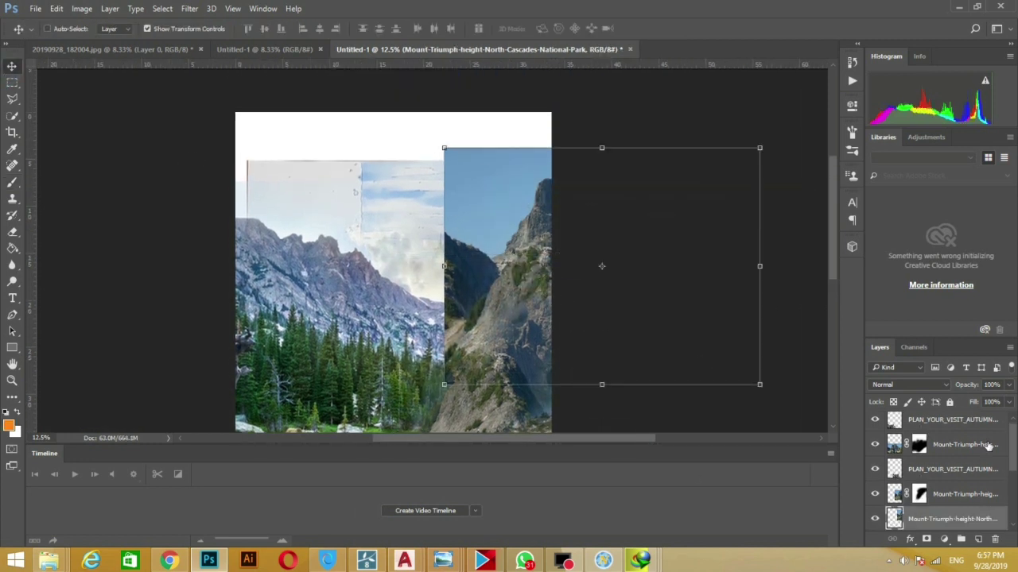
{"action": "mouse_move", "coordinate": [448, 211]}
{"action": "left_mouse_down"}
{"action": "mouse_move", "coordinate": [474, 237]}
{"action": "mouse_move", "coordinate": [479, 223]}
{"action": "left_mouse_up"}
{"action": "scroll", "coordinate": [400, 256], "scroll_direction": "down", "scroll_amount": 2}
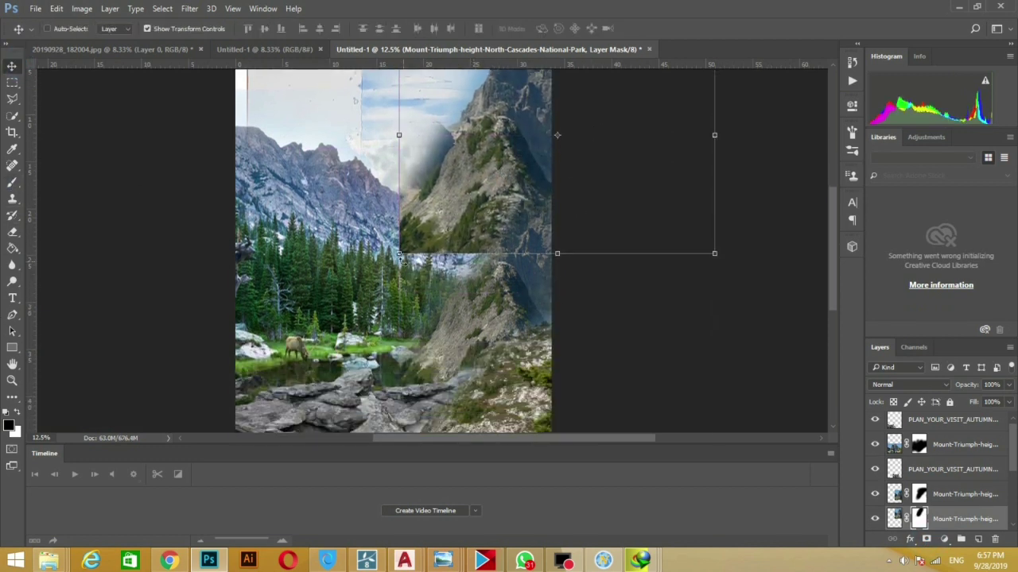
{"action": "left_click_drag", "start_coordinate": [528, 260], "coordinate": [523, 272]}
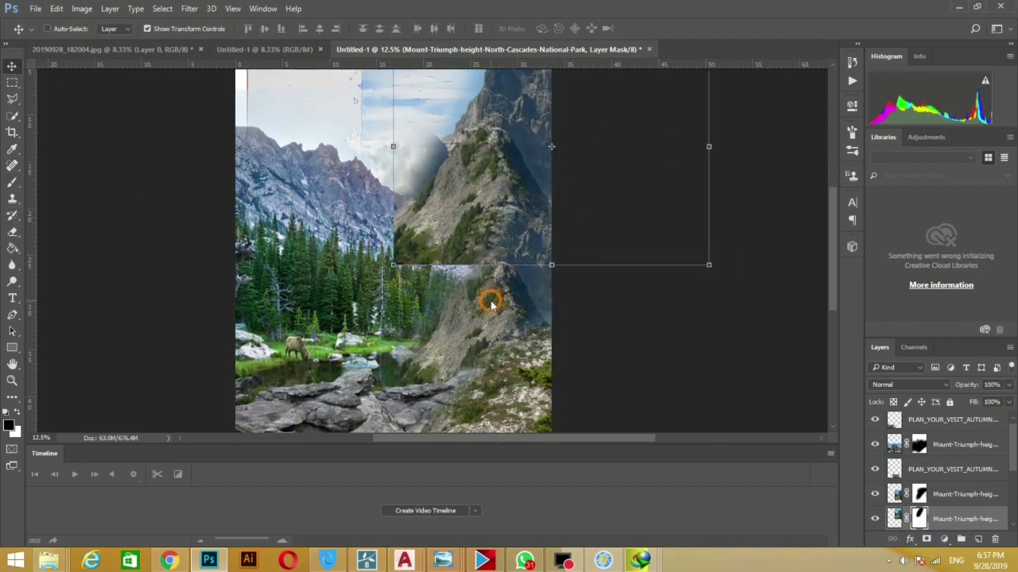
{"action": "left_click_drag", "start_coordinate": [490, 302], "coordinate": [510, 313]}
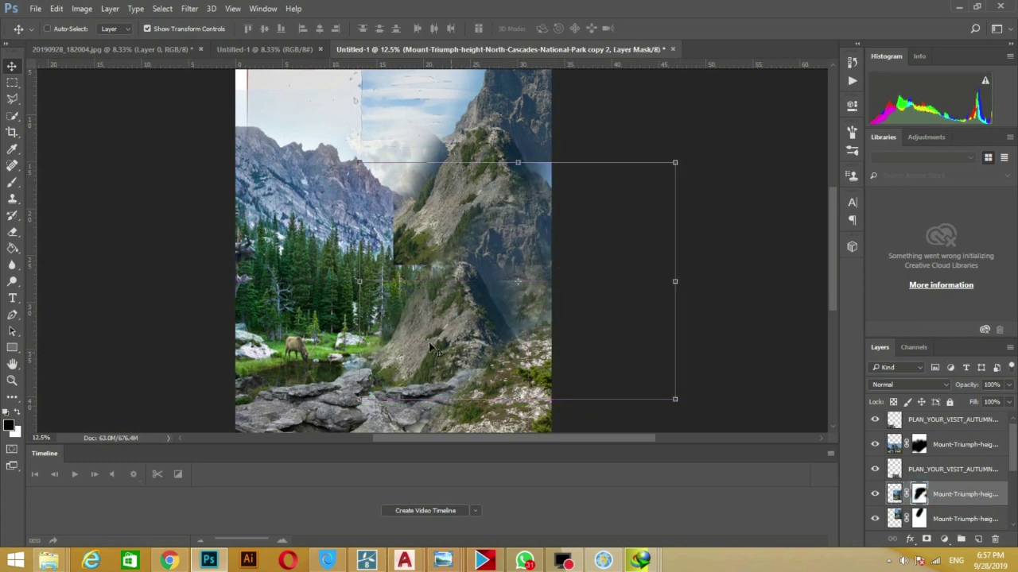
{"action": "key", "text": "b"}
{"action": "scroll", "coordinate": [578, 143], "scroll_direction": "up", "scroll_amount": 1}
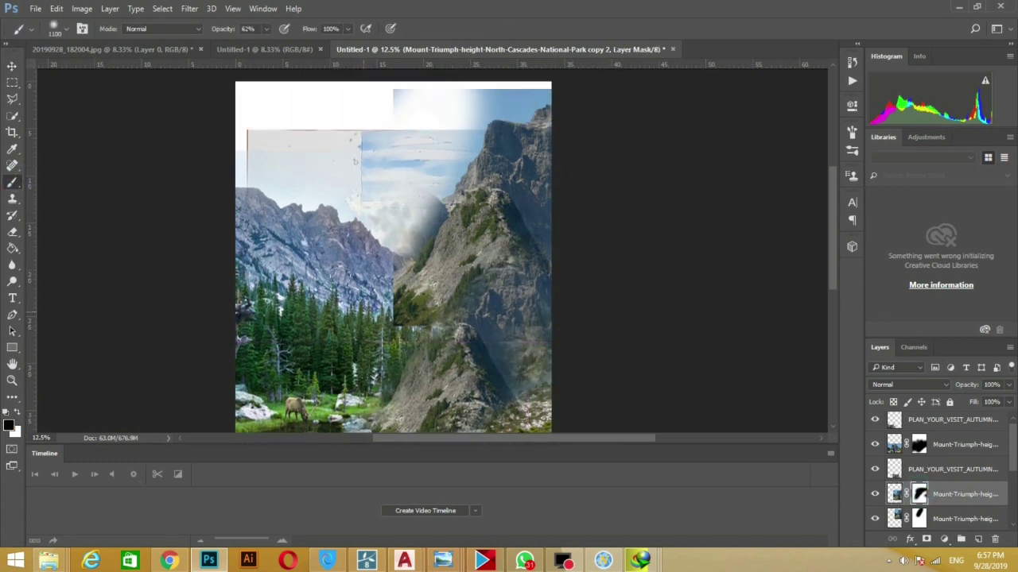
Paint the bottom mountain layer's mask black to blend the cloud and mountain edge
{"action": "key", "text": "alt+z"}
{"action": "left_click", "coordinate": [874, 496]}
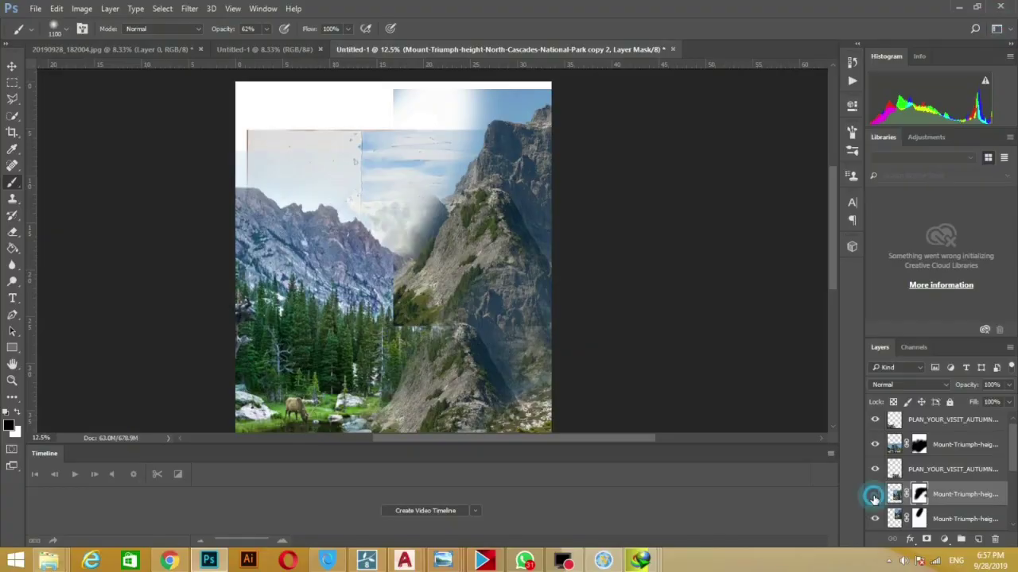
{"action": "left_click", "coordinate": [919, 444]}
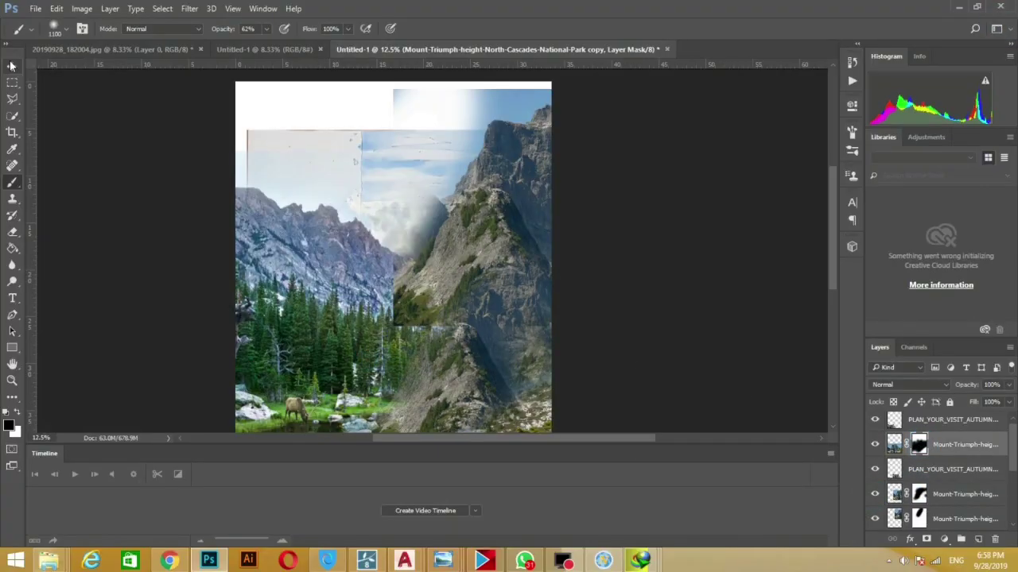
{"action": "left_click", "coordinate": [889, 519]}
{"action": "key", "text": "v"}
{"action": "left_click", "coordinate": [919, 518]}
{"action": "key", "text": "b"}
{"action": "key", "text": "d"}
{"action": "left_click_drag", "start_coordinate": [406, 270], "coordinate": [399, 198]}
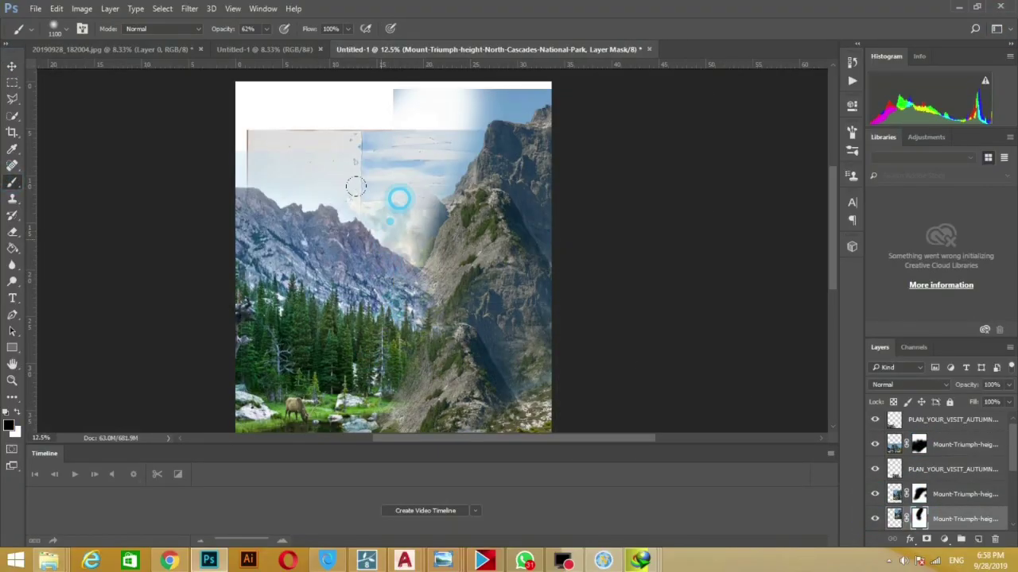
{"action": "mouse_move", "coordinate": [407, 118]}
{"action": "left_mouse_down"}
{"action": "mouse_move", "coordinate": [504, 154]}
{"action": "mouse_move", "coordinate": [411, 202]}
{"action": "mouse_move", "coordinate": [374, 277]}
{"action": "left_mouse_up"}
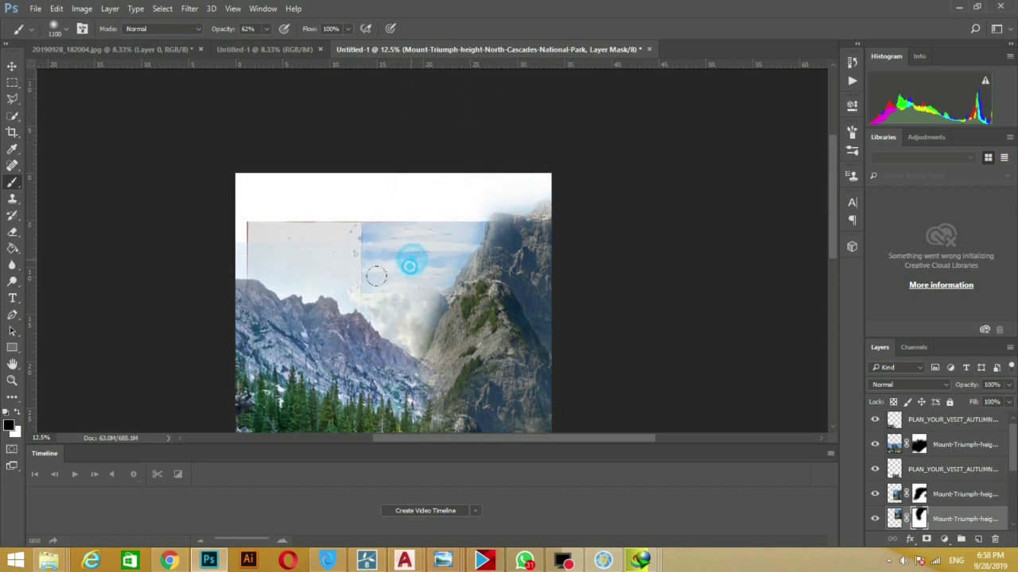
Soften the mask around the clouds and raise the upper Mount-Triumph copy in the stack
{"action": "scroll", "coordinate": [583, 154], "scroll_direction": "up", "scroll_amount": 1}
{"action": "scroll", "coordinate": [591, 164], "scroll_direction": "down", "scroll_amount": 2}
{"action": "scroll", "coordinate": [591, 164], "scroll_direction": "down", "scroll_amount": 1}
{"action": "left_click_drag", "start_coordinate": [405, 175], "coordinate": [408, 197]}
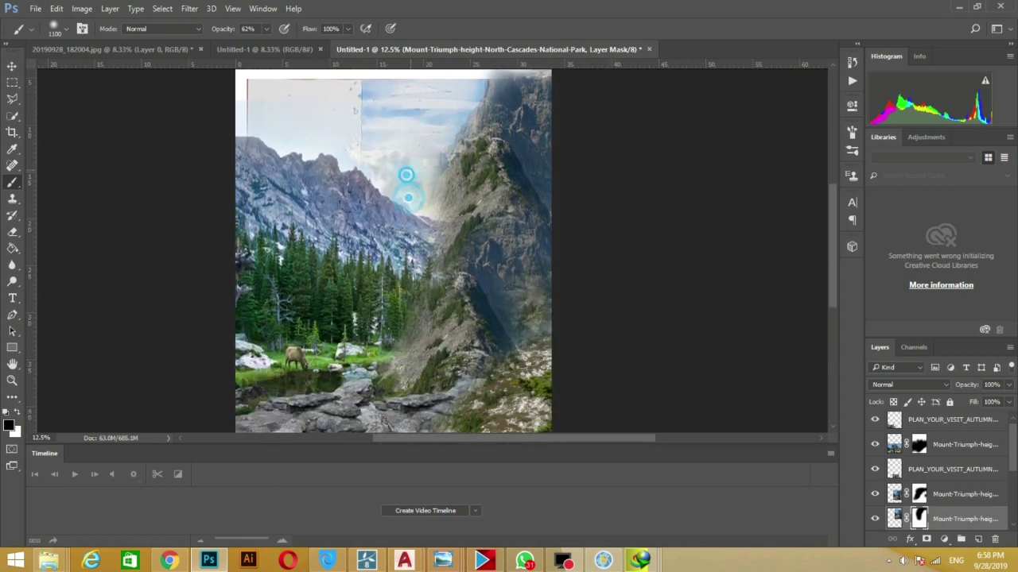
{"action": "scroll", "coordinate": [539, 271], "scroll_direction": "up", "scroll_amount": 1}
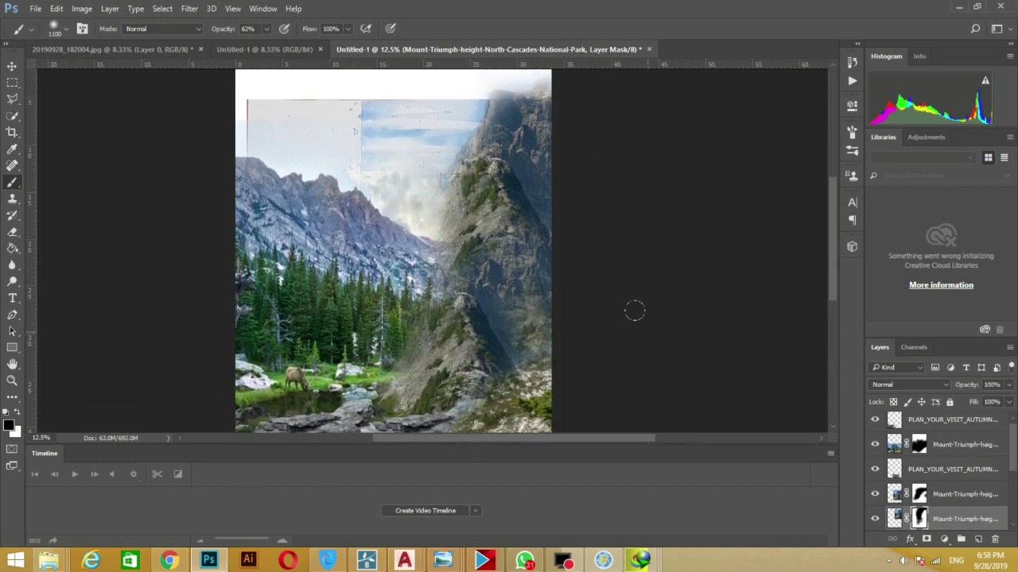
{"action": "left_click", "coordinate": [946, 495]}
{"action": "scroll", "coordinate": [946, 477], "scroll_direction": "down", "scroll_amount": 2}
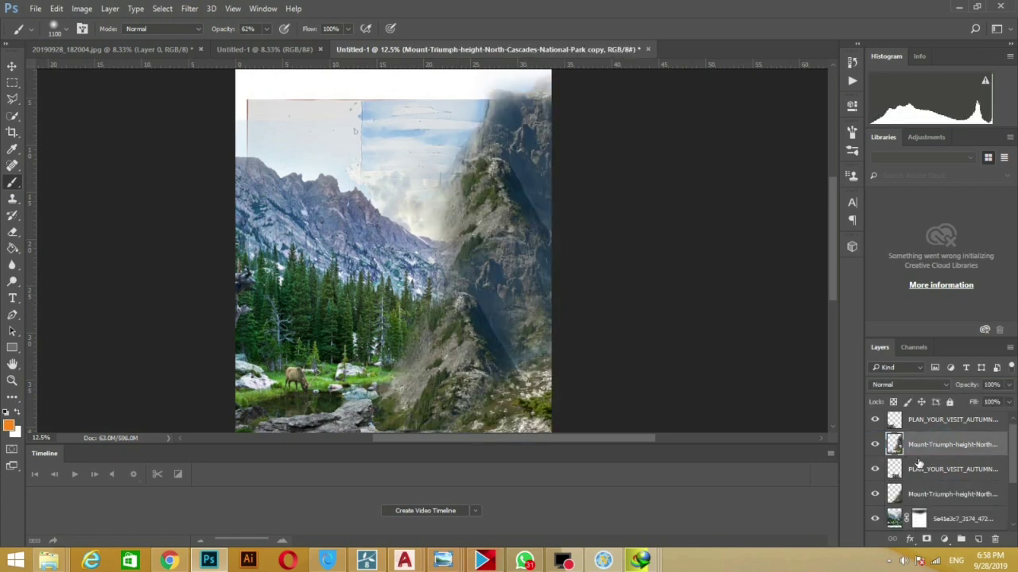
{"action": "left_click_drag", "start_coordinate": [934, 486], "coordinate": [941, 461]}
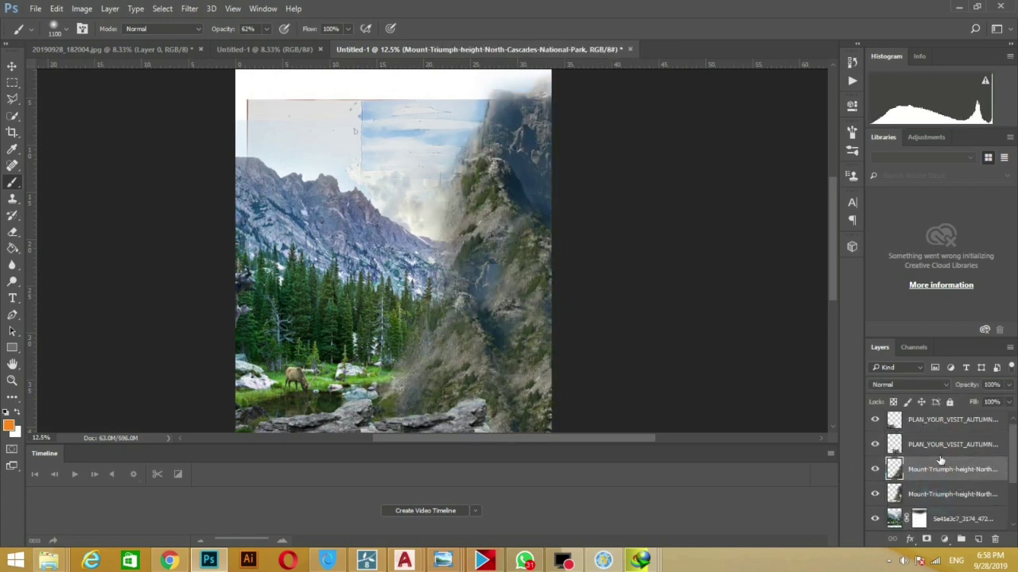
Add a layer mask to the right mountain and mask out parts of it
{"action": "scroll", "coordinate": [935, 482], "scroll_direction": "down", "scroll_amount": 1}
{"action": "left_click", "coordinate": [874, 444]}
{"action": "left_click", "coordinate": [874, 444]}
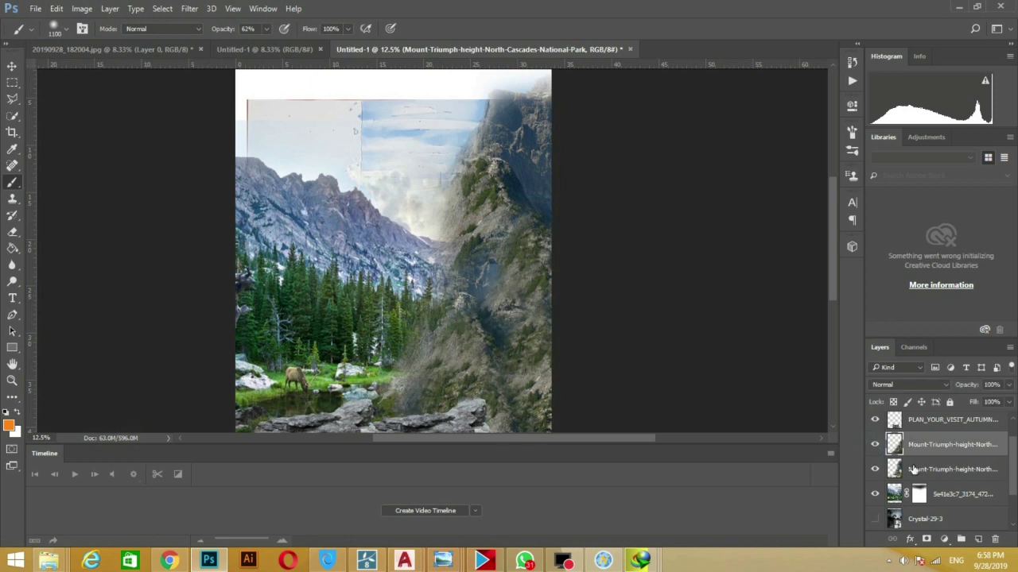
{"action": "left_click_drag", "start_coordinate": [485, 278], "coordinate": [422, 345]}
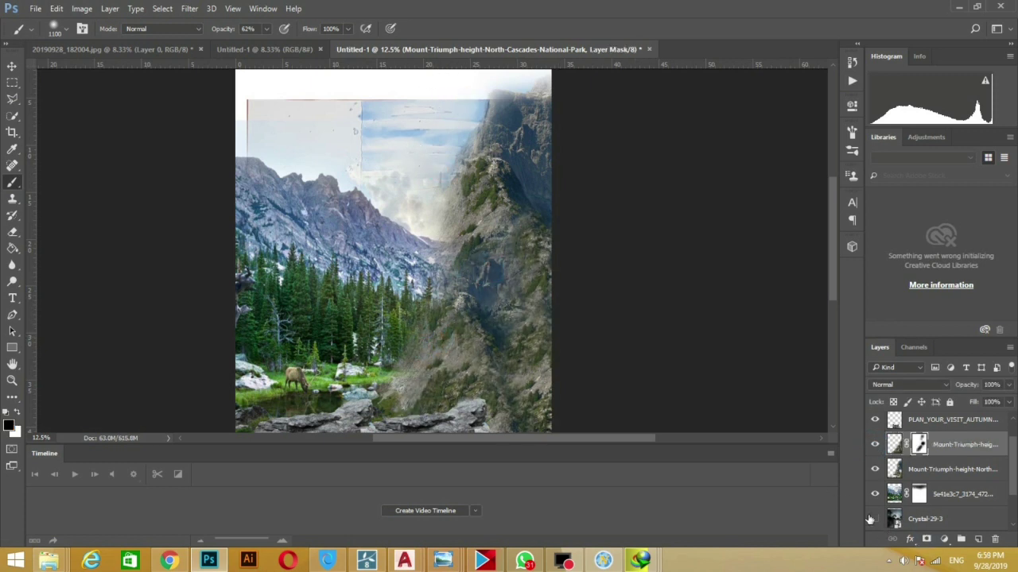
{"action": "scroll", "coordinate": [870, 519], "scroll_direction": "down", "scroll_amount": 2}
{"action": "left_click_drag", "start_coordinate": [874, 469], "coordinate": [875, 494]}
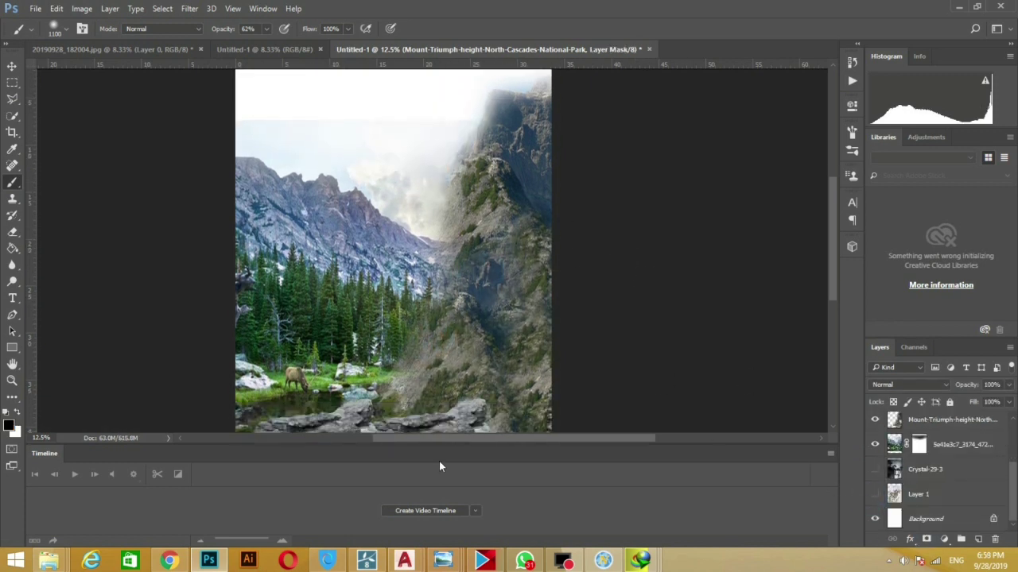
Fade the upper-left sky to white on the 5e41e3c7 layer's mask
{"action": "right_click", "coordinate": [264, 188], "text": "ctrl"}
{"action": "left_click", "coordinate": [334, 200]}
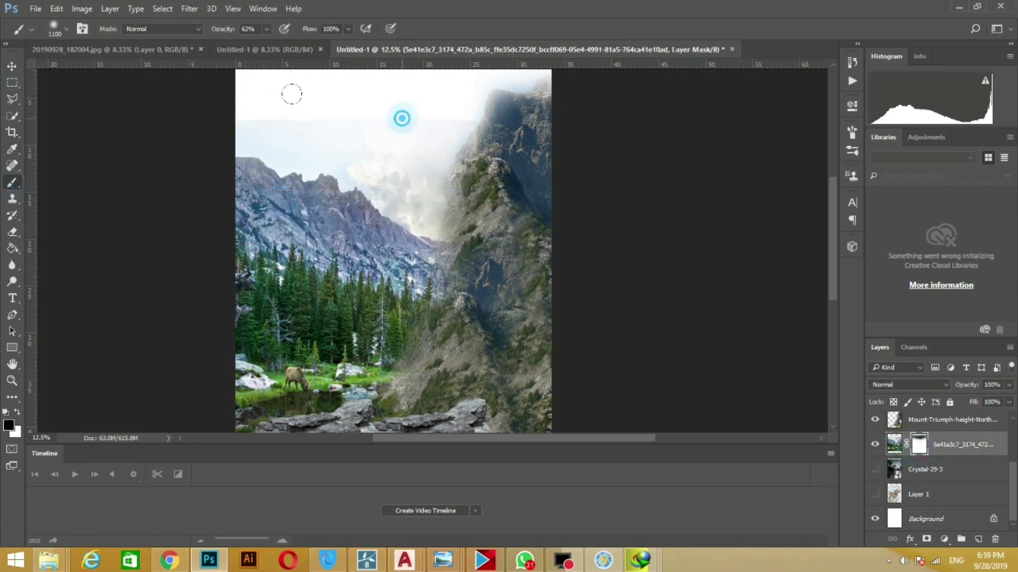
{"action": "mouse_move", "coordinate": [402, 116]}
{"action": "left_mouse_down"}
{"action": "mouse_move", "coordinate": [392, 144]}
{"action": "mouse_move", "coordinate": [455, 140]}
{"action": "left_mouse_up"}
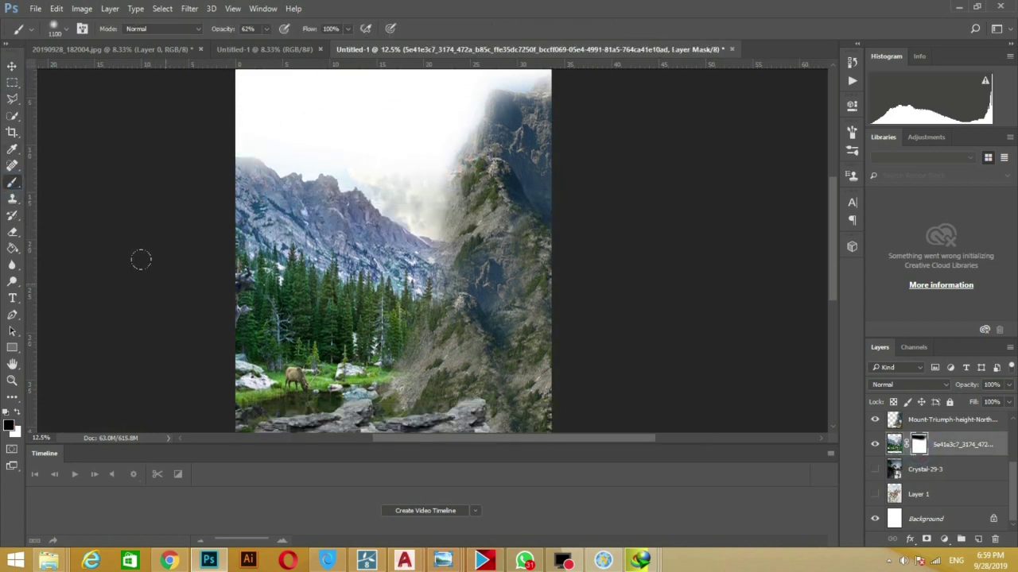
{"action": "key", "text": "ctrl+minus"}
{"action": "key", "text": "ctrl+plus"}
{"action": "key", "text": "ctrl+minus"}
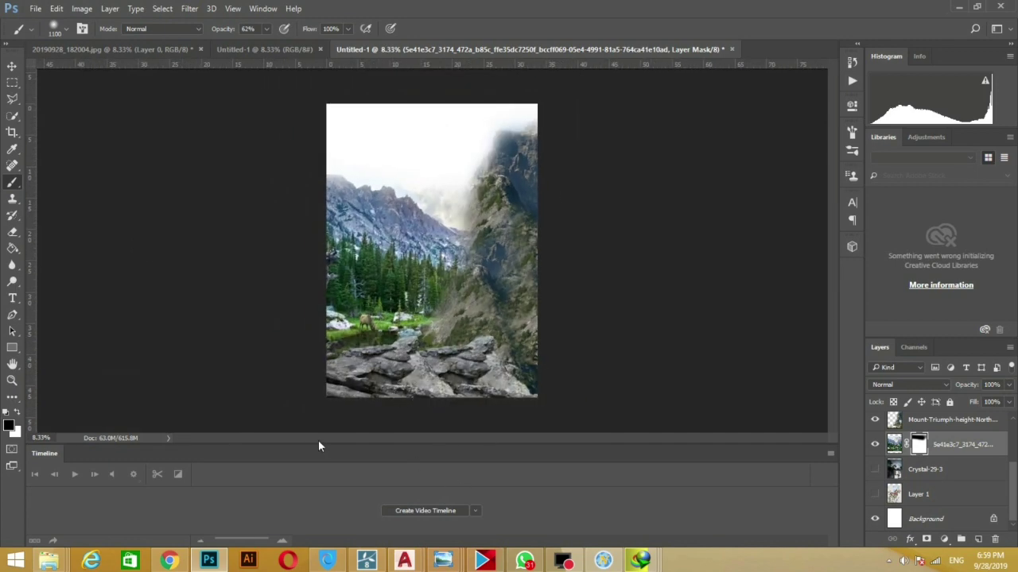
Try shifting the Mount-Triumph layer left, then undo the move
{"action": "left_click", "coordinate": [12, 66]}
{"action": "mouse_move", "coordinate": [516, 255]}
{"action": "left_mouse_down"}
{"action": "mouse_move", "coordinate": [382, 255]}
{"action": "mouse_move", "coordinate": [516, 255]}
{"action": "left_mouse_up"}
{"action": "left_click", "coordinate": [894, 474]}
{"action": "left_click_drag", "start_coordinate": [598, 322], "coordinate": [454, 322]}
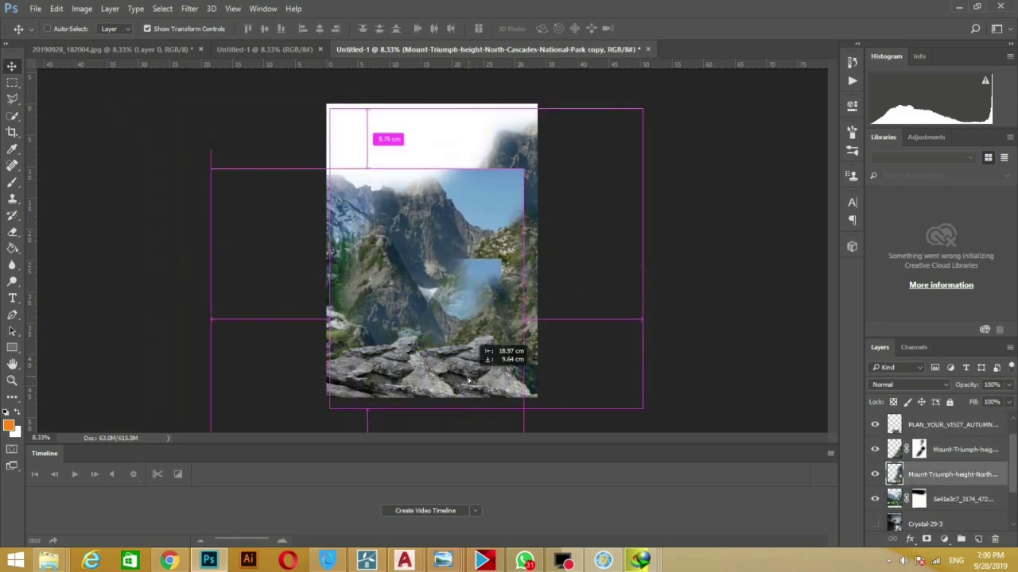
{"action": "key", "text": "ctrl+z"}
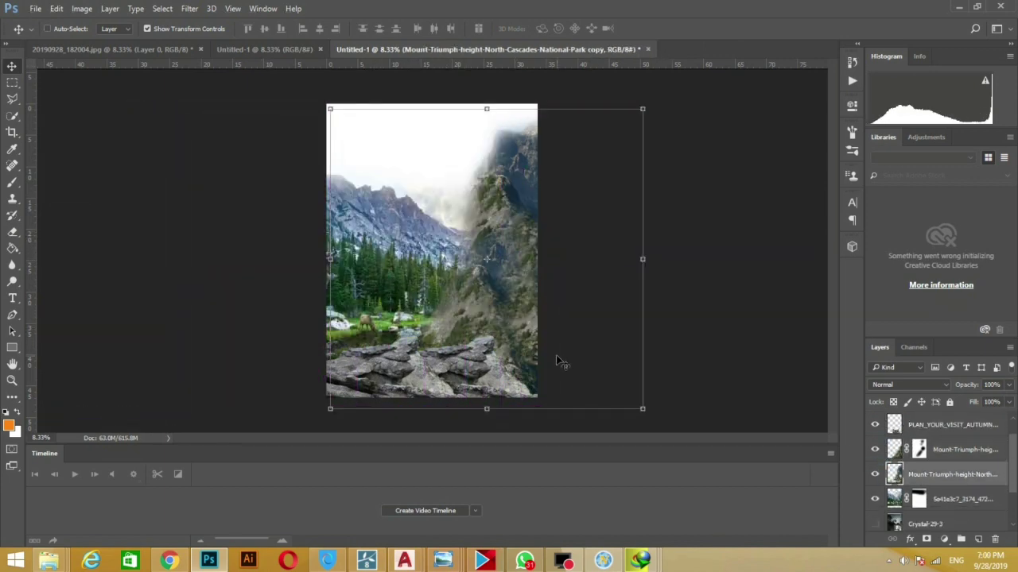
Place the Mount-Triumph (1) photo from the ps folder over the page's left side
{"action": "left_click", "coordinate": [469, 513]}
{"action": "double_click", "coordinate": [700, 195]}
{"action": "key", "text": "alt+F4"}
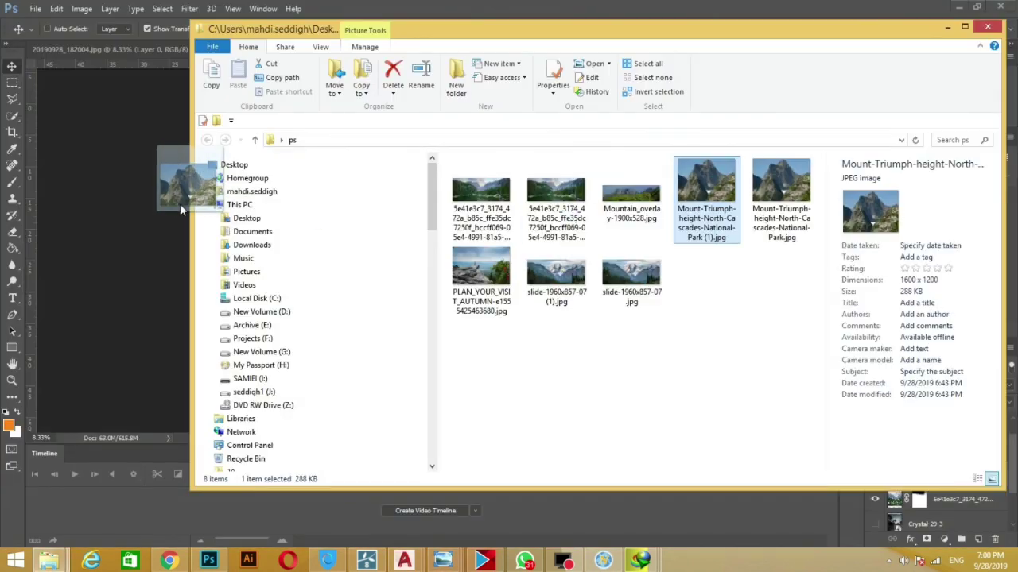
{"action": "left_click_drag", "start_coordinate": [722, 204], "coordinate": [191, 239]}
{"action": "mouse_move", "coordinate": [357, 262]}
{"action": "left_mouse_down"}
{"action": "mouse_move", "coordinate": [301, 240]}
{"action": "mouse_move", "coordinate": [366, 252]}
{"action": "left_mouse_up"}
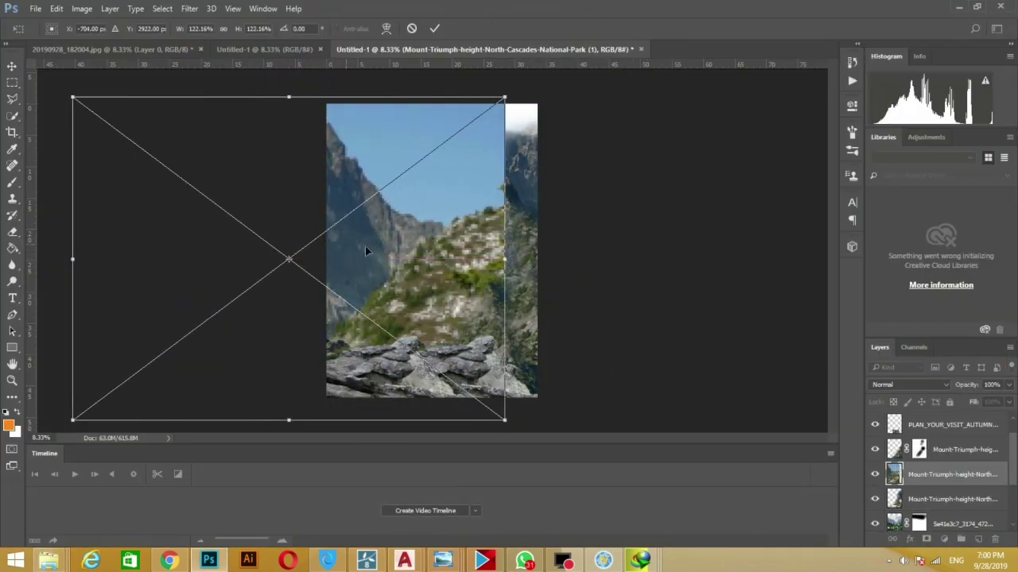
Distort the new mountain photo, skewing its top edge to about 9°
{"action": "left_click_drag", "start_coordinate": [504, 97], "coordinate": [504, 125]}
{"action": "mouse_move", "coordinate": [291, 114]}
{"action": "left_mouse_down"}
{"action": "mouse_move", "coordinate": [280, 140]}
{"action": "mouse_move", "coordinate": [281, 94]}
{"action": "left_mouse_up"}
{"action": "key", "text": "Return"}
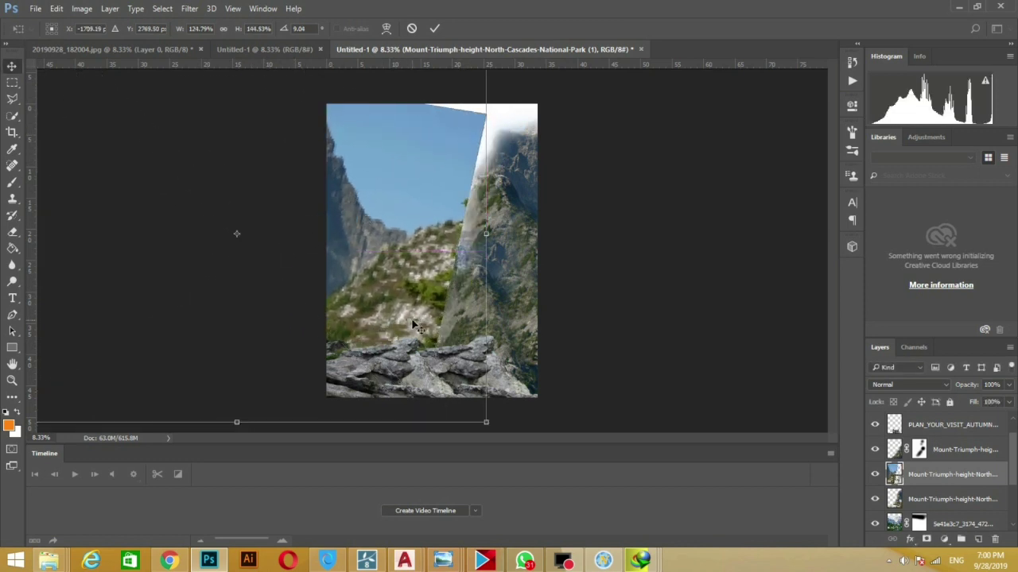
Mask the photo with white fog across its top, revealing forest, peaks and deer
{"action": "left_click", "coordinate": [927, 542]}
{"action": "key", "text": "b"}
{"action": "mouse_move", "coordinate": [485, 238]}
{"action": "left_mouse_down"}
{"action": "mouse_move", "coordinate": [431, 136]}
{"action": "mouse_move", "coordinate": [358, 103]}
{"action": "mouse_move", "coordinate": [423, 253]}
{"action": "mouse_move", "coordinate": [374, 318]}
{"action": "mouse_move", "coordinate": [361, 238]}
{"action": "left_mouse_up"}
{"action": "left_click_drag", "start_coordinate": [381, 138], "coordinate": [367, 180]}
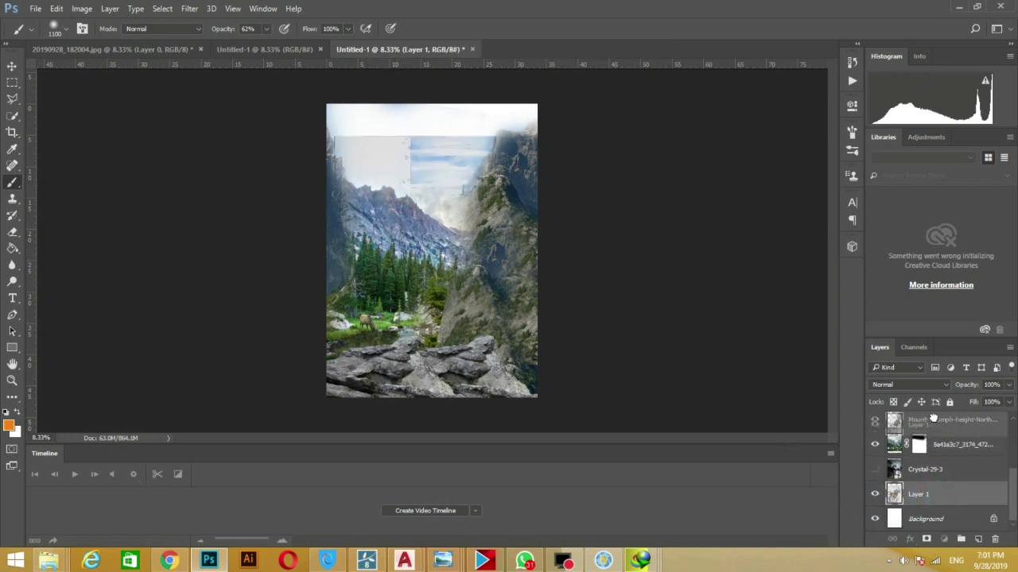
Move the cliff-house sketch layer to the top and zoom in on the building
{"action": "left_click_drag", "start_coordinate": [953, 449], "coordinate": [937, 426]}
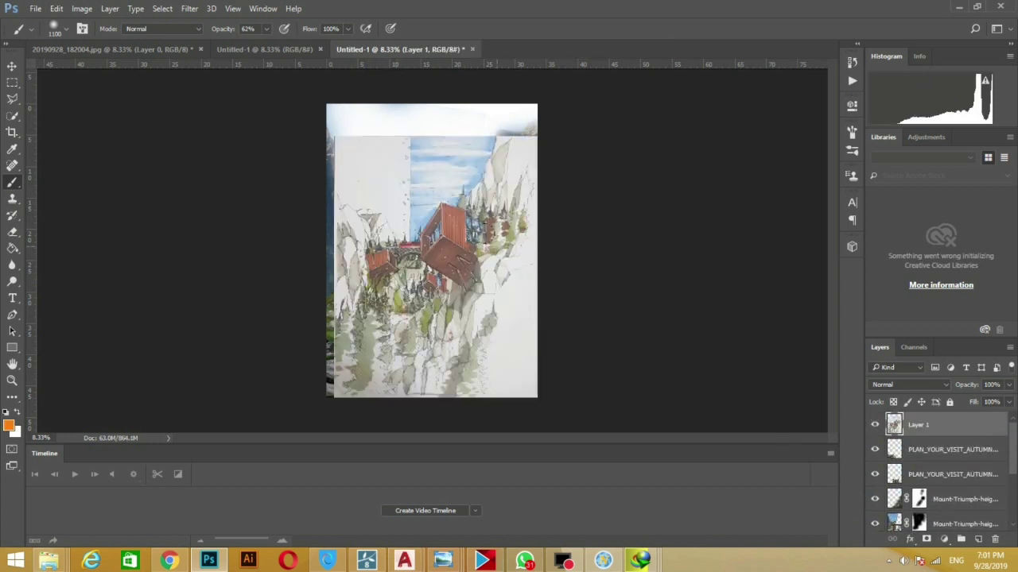
{"action": "key", "text": "ctrl+v"}
{"action": "key", "text": "v"}
{"action": "key", "text": "ctrl+plus"}
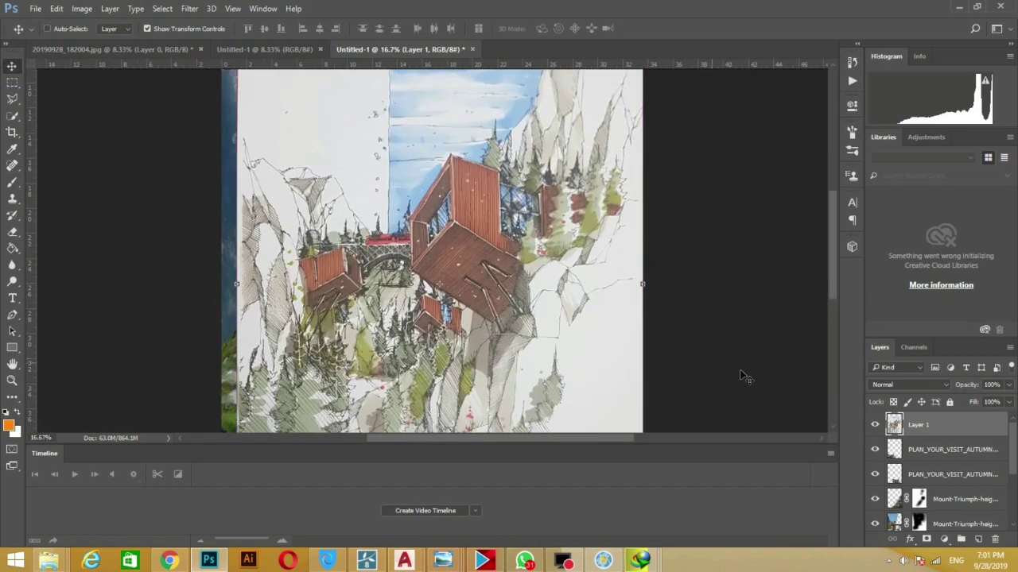
Select the box's top face and fill it with a mid grey
{"action": "key", "text": "l"}
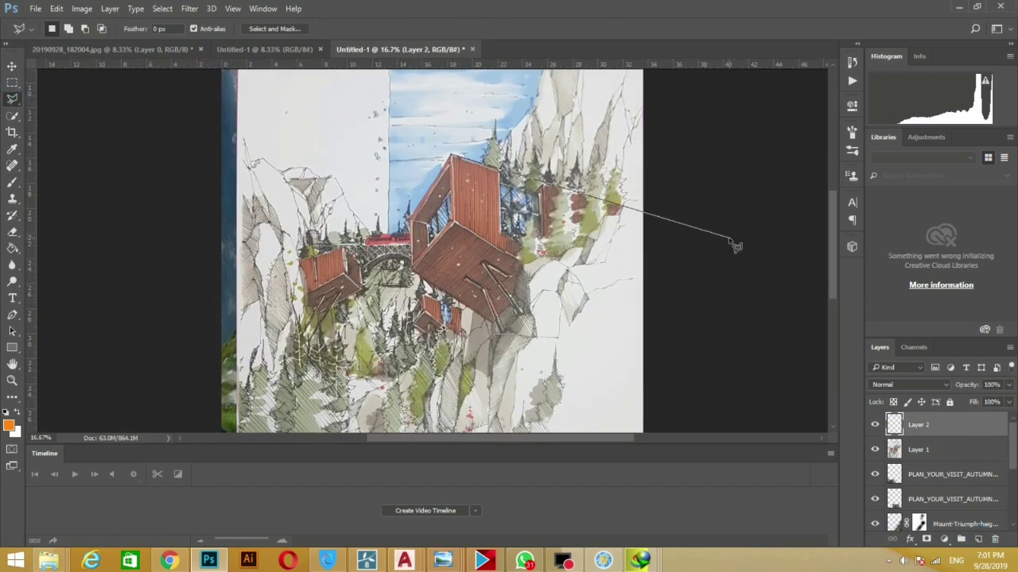
{"action": "left_click", "coordinate": [459, 177]}
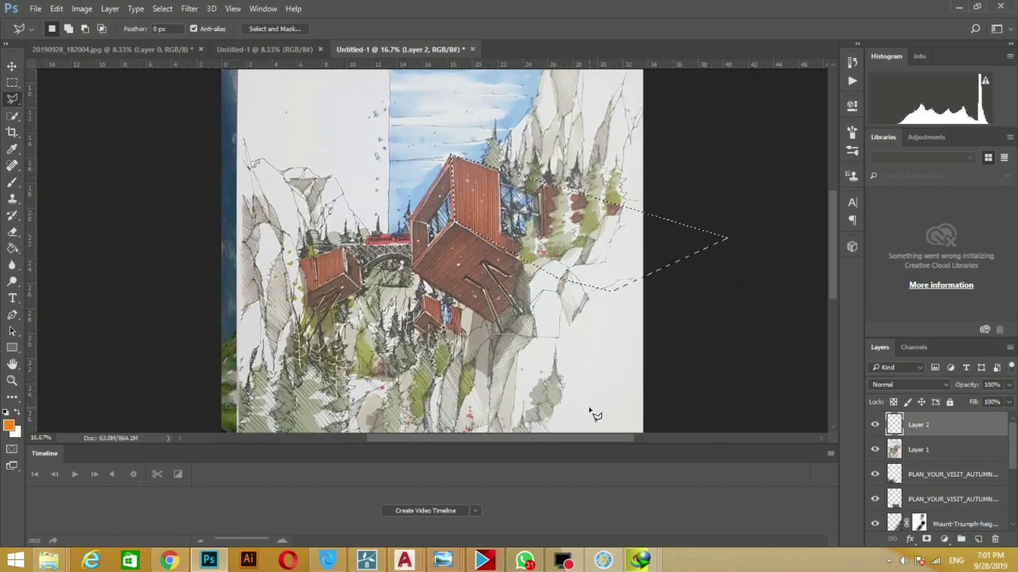
{"action": "left_click", "coordinate": [12, 427]}
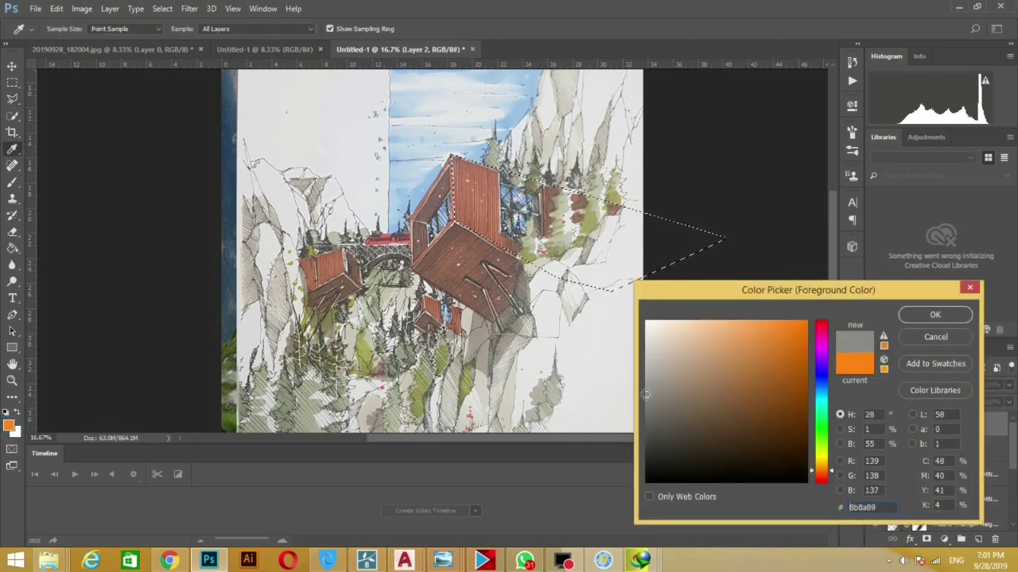
{"action": "left_click", "coordinate": [651, 398]}
{"action": "left_click", "coordinate": [931, 313]}
{"action": "key", "text": "g"}
{"action": "left_click", "coordinate": [554, 202]}
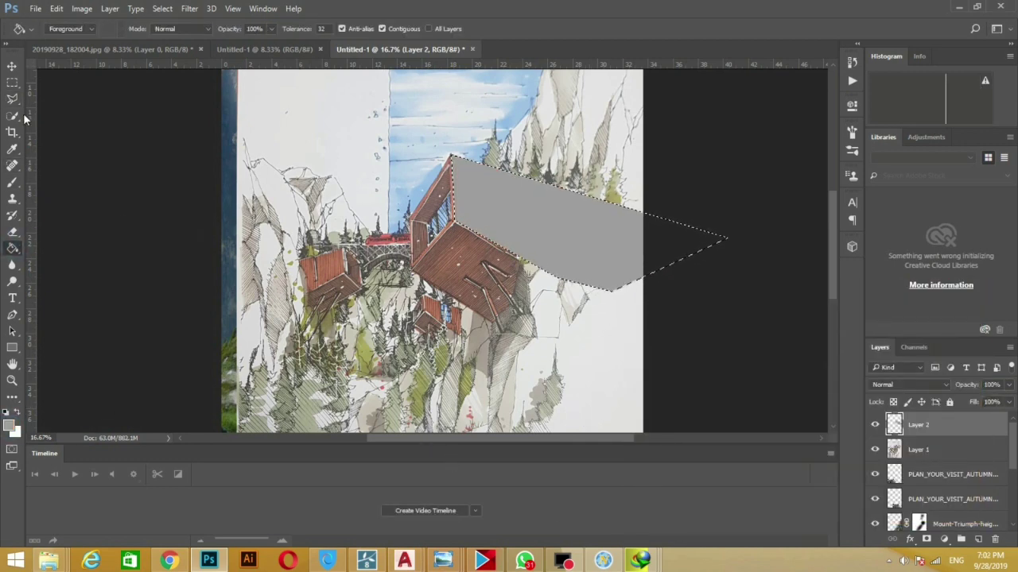
Outline the box's underside on a new layer and fill it with dark grey
{"action": "key", "text": "l"}
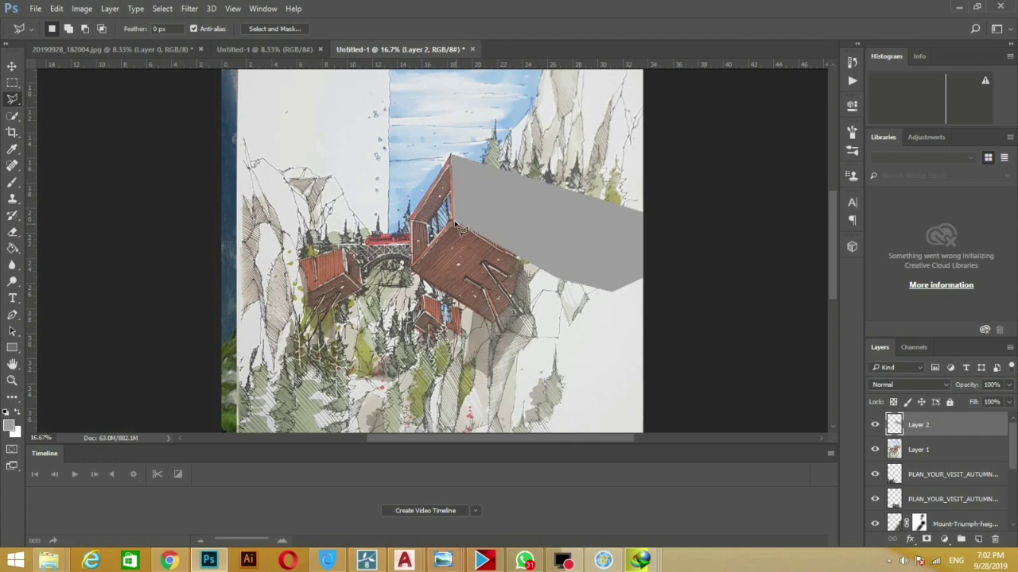
{"action": "scroll", "coordinate": [460, 228], "scroll_direction": "up", "scroll_amount": 1}
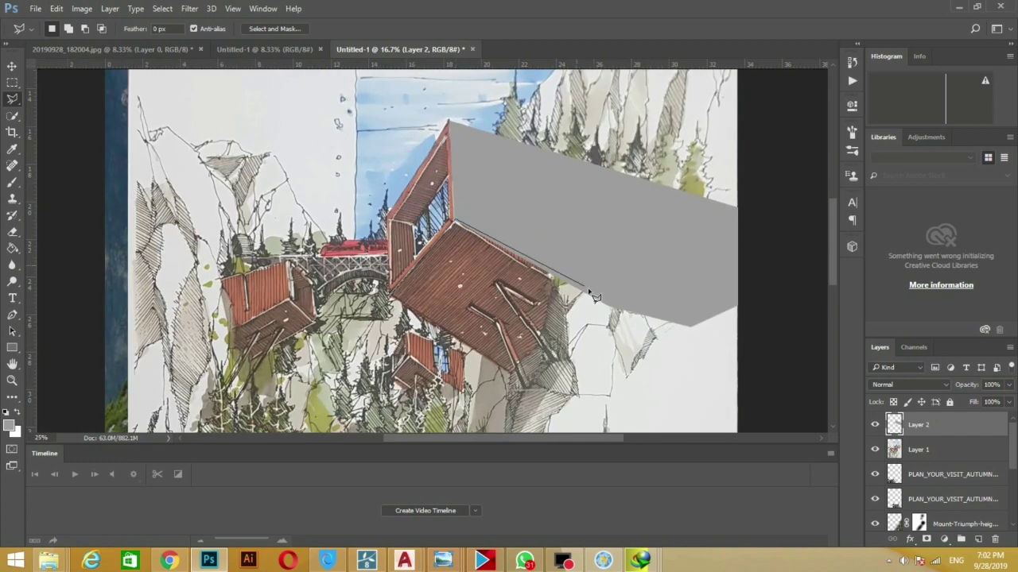
{"action": "left_click", "coordinate": [392, 304]}
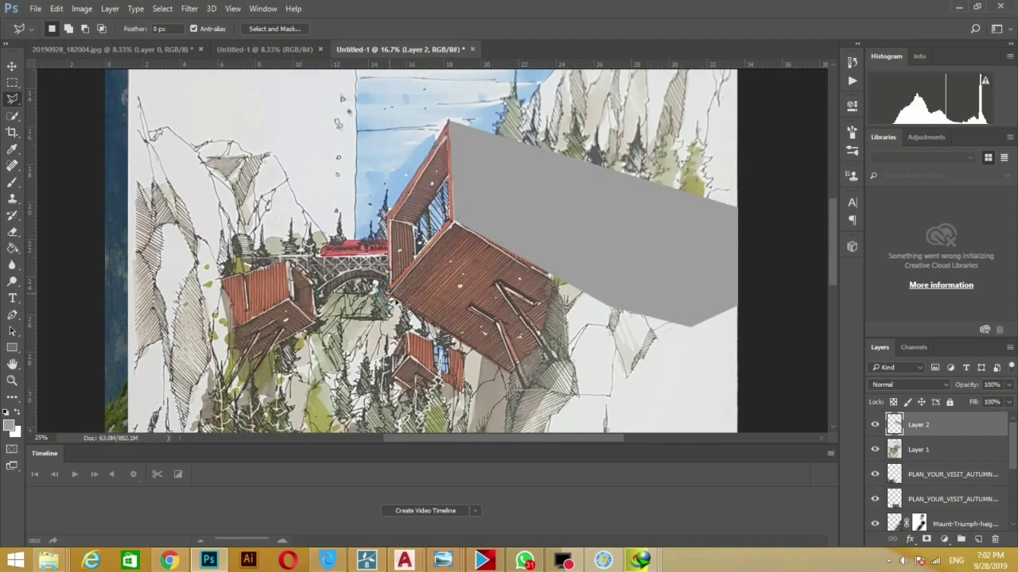
{"action": "left_click", "coordinate": [979, 539], "text": "ctrl"}
{"action": "left_click", "coordinate": [12, 427]}
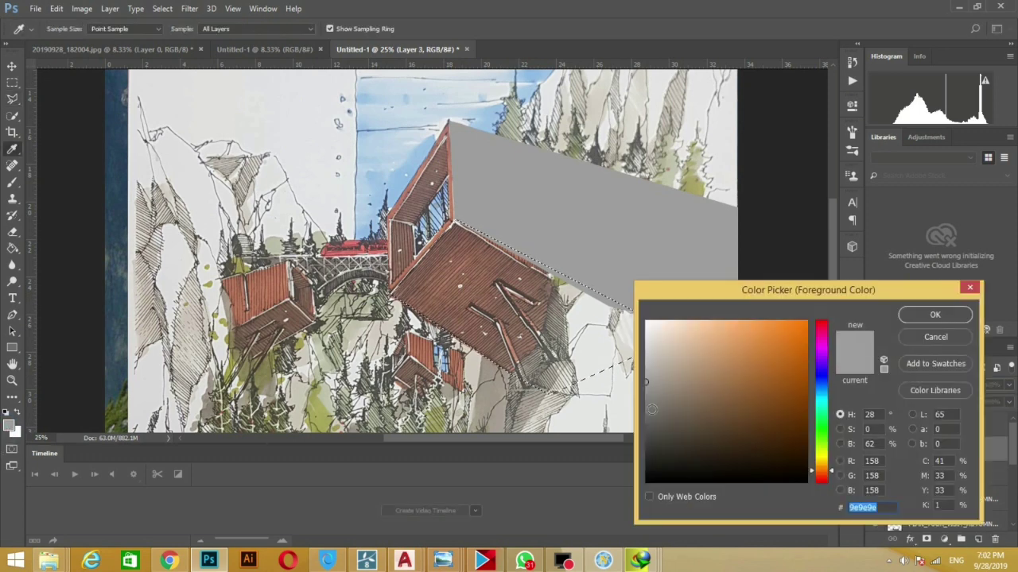
{"action": "key", "text": "Escape"}
{"action": "left_click", "coordinate": [12, 248]}
{"action": "left_click", "coordinate": [477, 342]}
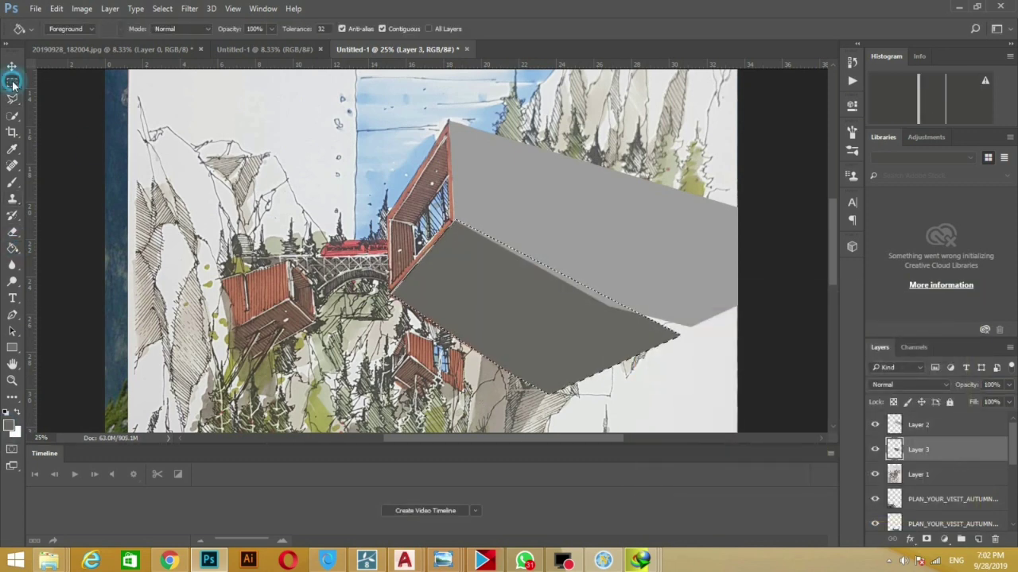
{"action": "scroll", "coordinate": [419, 211], "scroll_direction": "up", "scroll_amount": 1}
{"action": "key", "text": "ctrl+plus"}
Move Layer 4 below Layer 3, then outline the end panel and fill it dark grey
{"action": "key", "text": "l"}
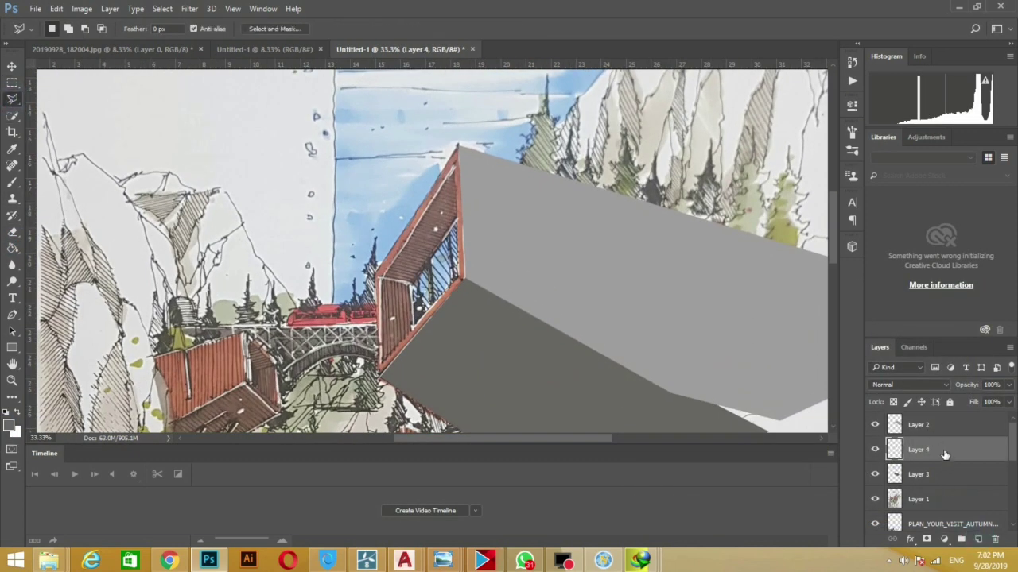
{"action": "left_click_drag", "start_coordinate": [945, 454], "coordinate": [945, 482]}
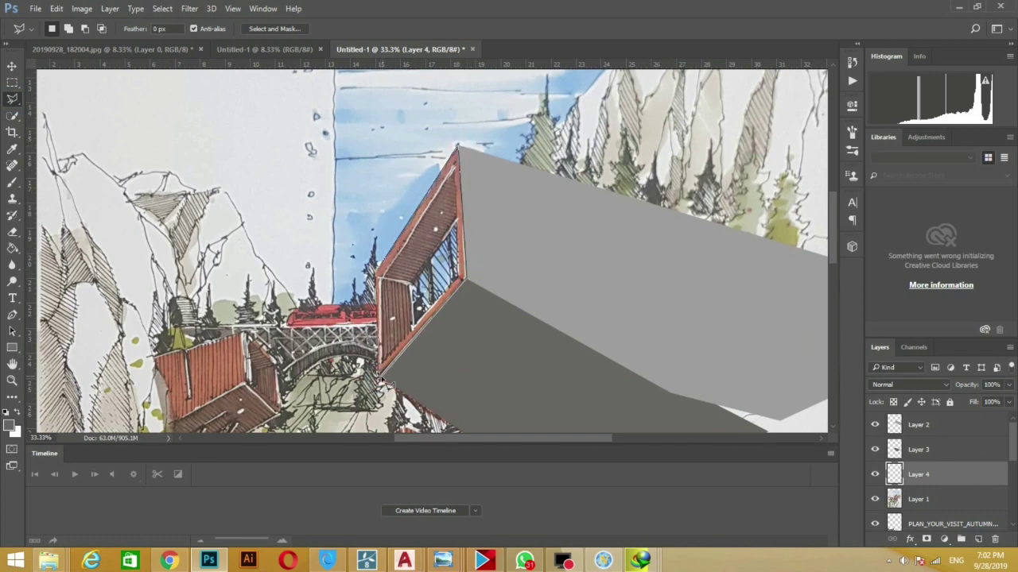
{"action": "left_click", "coordinate": [384, 384]}
{"action": "left_click", "coordinate": [10, 426]}
{"action": "left_click", "coordinate": [933, 313]}
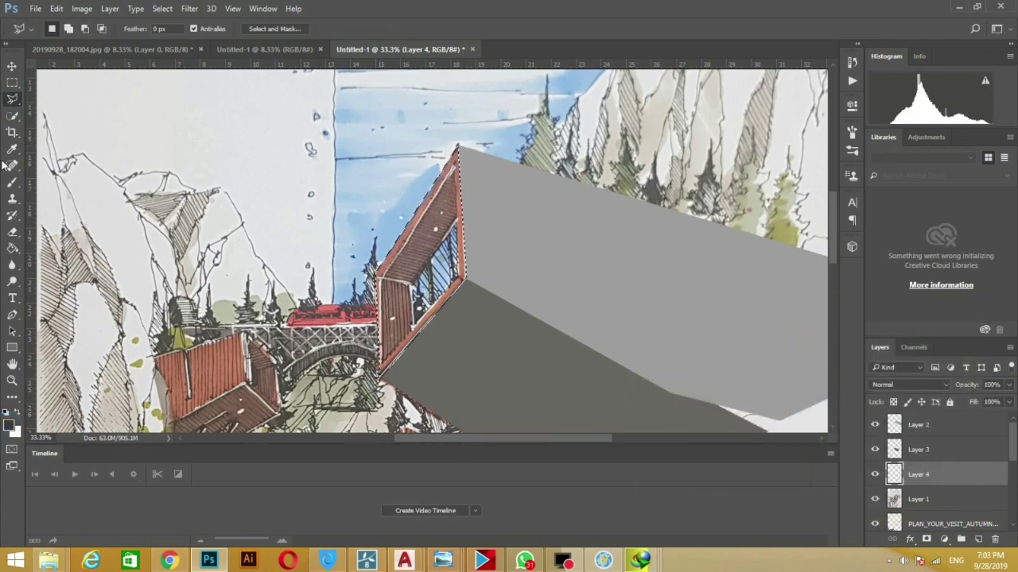
{"action": "key", "text": "g"}
{"action": "left_click", "coordinate": [419, 254]}
{"action": "scroll", "coordinate": [547, 335], "scroll_direction": "down", "scroll_amount": 2}
Refill the underside and end face with a darker grey
{"action": "left_click", "coordinate": [572, 350], "text": "ctrl"}
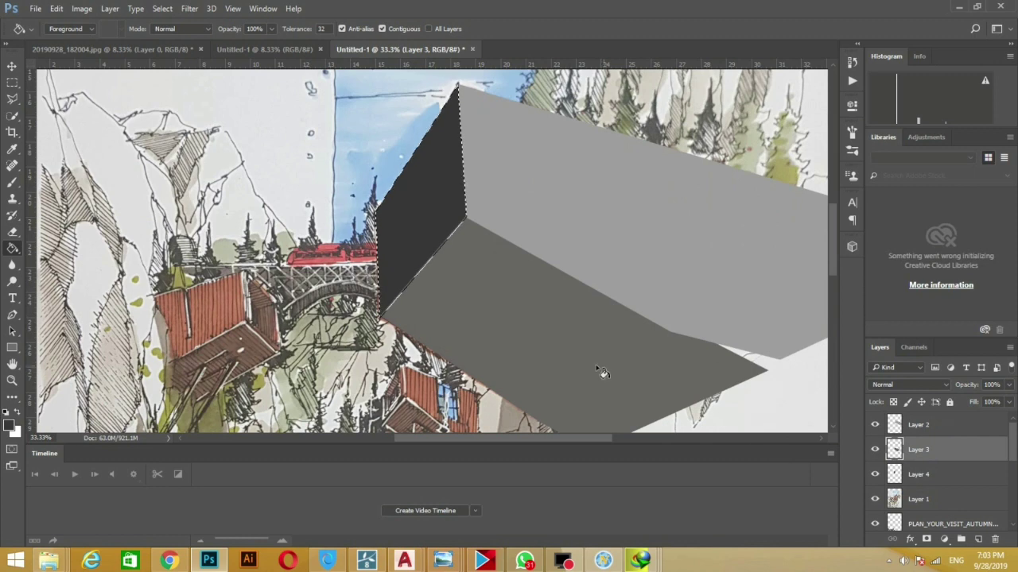
{"action": "left_click", "coordinate": [603, 373]}
{"action": "left_click", "coordinate": [9, 426]}
{"action": "left_click", "coordinate": [927, 313]}
{"action": "left_click", "coordinate": [426, 220], "text": "ctrl"}
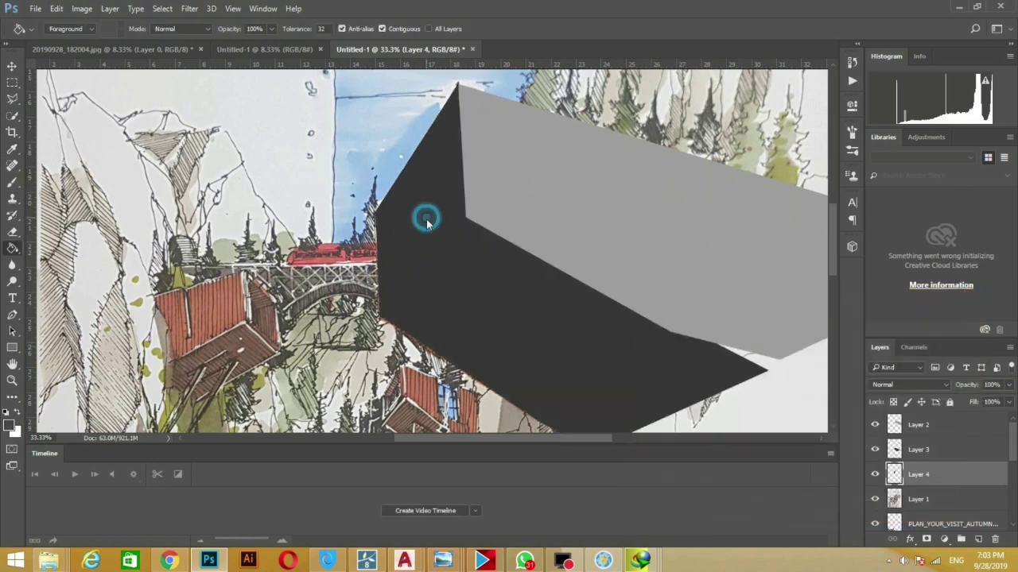
{"action": "left_click", "coordinate": [426, 219]}
{"action": "left_click_drag", "start_coordinate": [538, 198], "coordinate": [502, 189]}
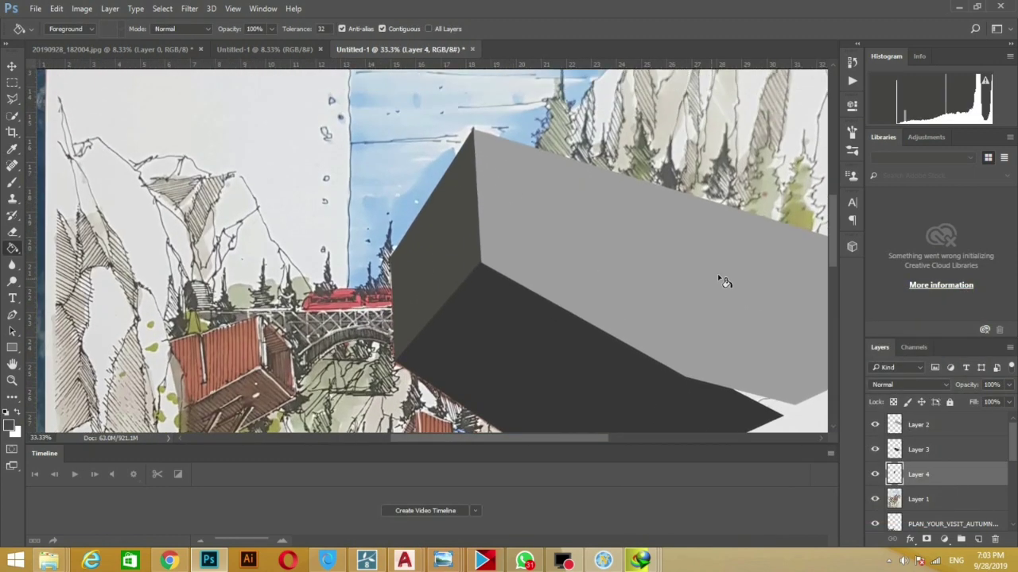
{"action": "scroll", "coordinate": [690, 365], "scroll_direction": "down", "scroll_amount": 1}
{"action": "scroll", "coordinate": [639, 441], "scroll_direction": "down", "scroll_amount": 3}
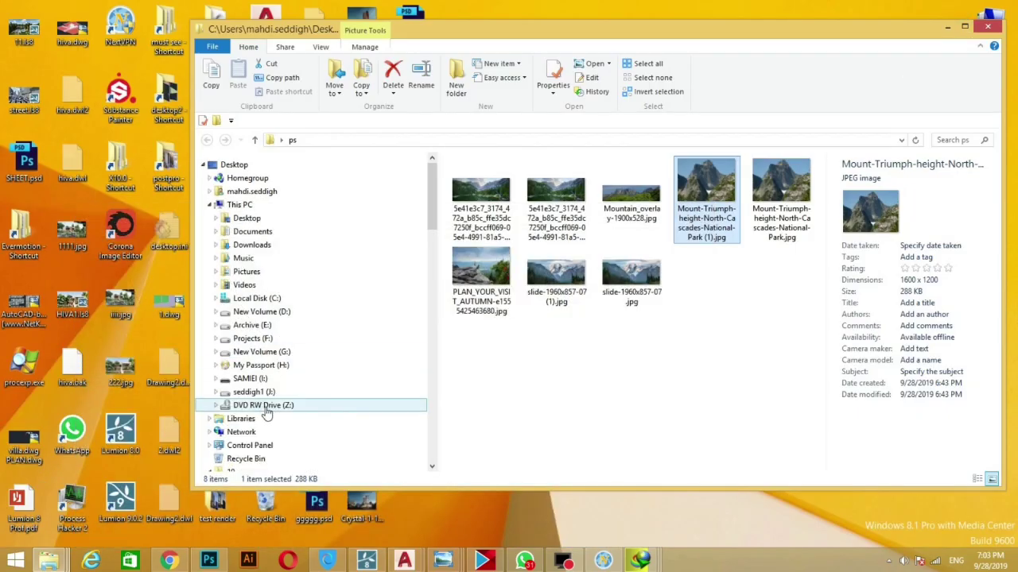
Browse the texture haven folder on drive G
{"action": "left_click", "coordinate": [261, 351]}
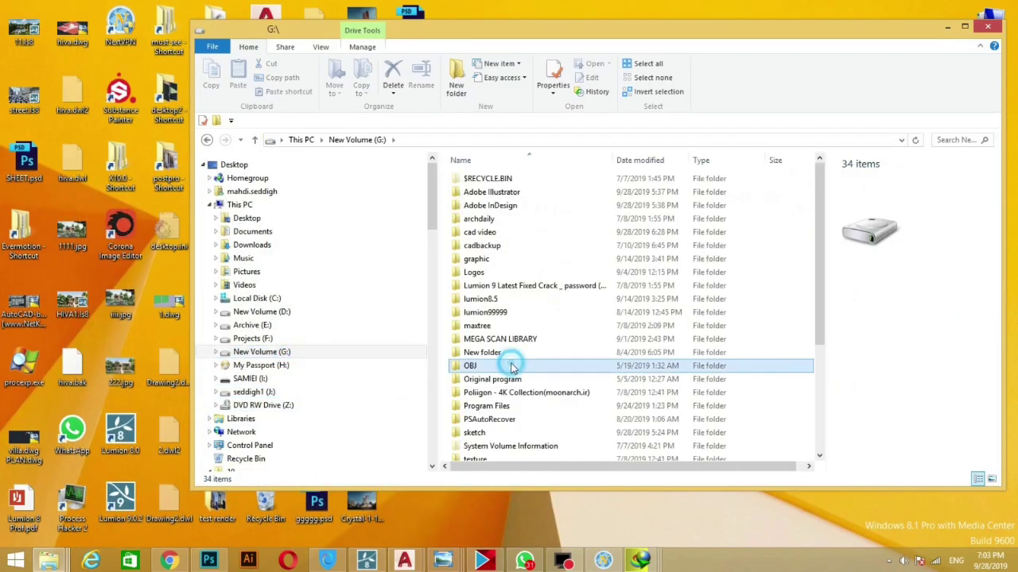
{"action": "scroll", "coordinate": [511, 359], "scroll_direction": "down", "scroll_amount": 3}
{"action": "double_click", "coordinate": [488, 309]}
{"action": "scroll", "coordinate": [804, 283], "scroll_direction": "down", "scroll_amount": 1}
{"action": "scroll", "coordinate": [795, 294], "scroll_direction": "down", "scroll_amount": 5}
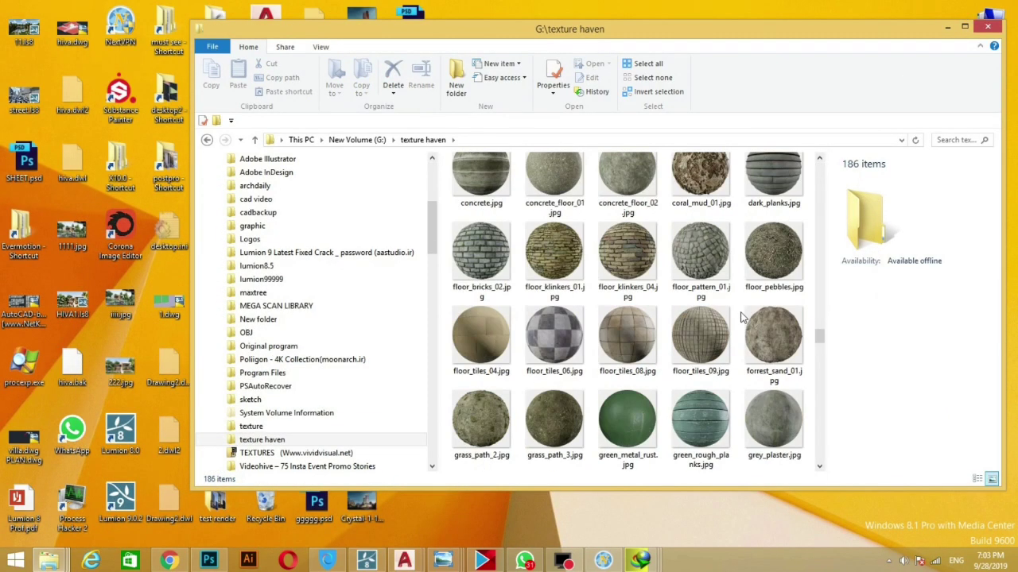
{"action": "scroll", "coordinate": [764, 306], "scroll_direction": "down", "scroll_amount": 8}
{"action": "scroll", "coordinate": [739, 318], "scroll_direction": "down", "scroll_amount": 1}
{"action": "scroll", "coordinate": [739, 317], "scroll_direction": "down", "scroll_amount": 10}
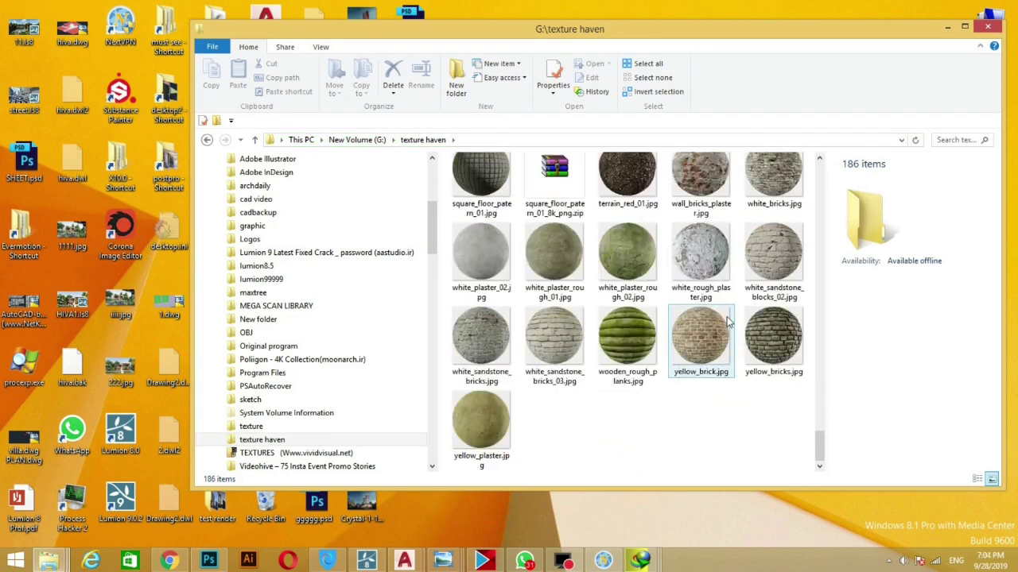
{"action": "scroll", "coordinate": [740, 317], "scroll_direction": "up", "scroll_amount": 15}
{"action": "scroll", "coordinate": [739, 317], "scroll_direction": "down", "scroll_amount": 10}
Open G:\texture\wood and select ceiling2.jpg
{"action": "key", "text": "BackSpace"}
{"action": "double_click", "coordinate": [509, 440]}
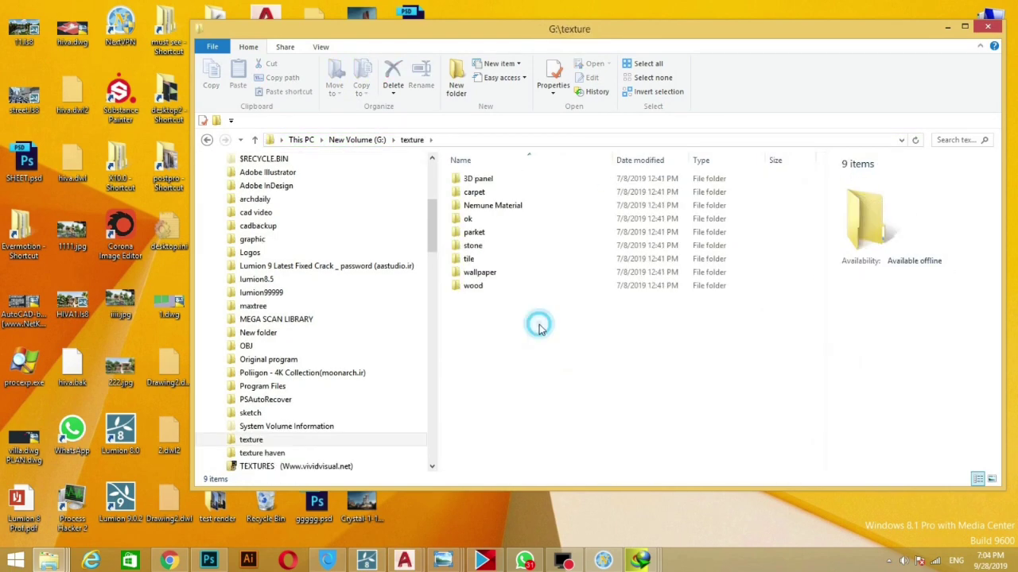
{"action": "double_click", "coordinate": [536, 323]}
{"action": "scroll", "coordinate": [635, 291], "scroll_direction": "down", "scroll_amount": 3}
{"action": "scroll", "coordinate": [635, 296], "scroll_direction": "down", "scroll_amount": 1}
{"action": "left_click", "coordinate": [487, 211]}
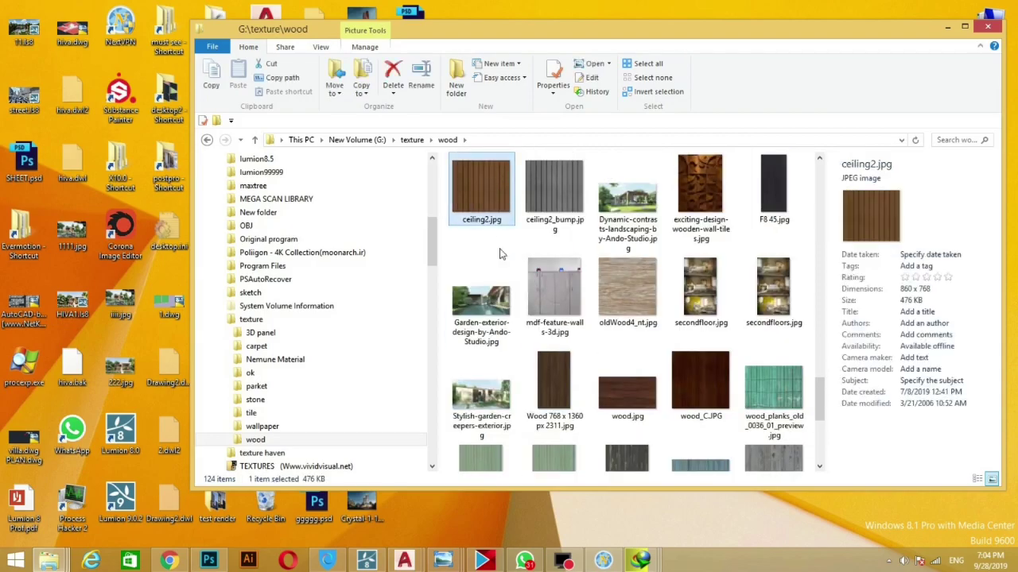
Place ceiling2.jpg into the sketch and shrink it
{"action": "left_click_drag", "start_coordinate": [491, 195], "coordinate": [391, 180]}
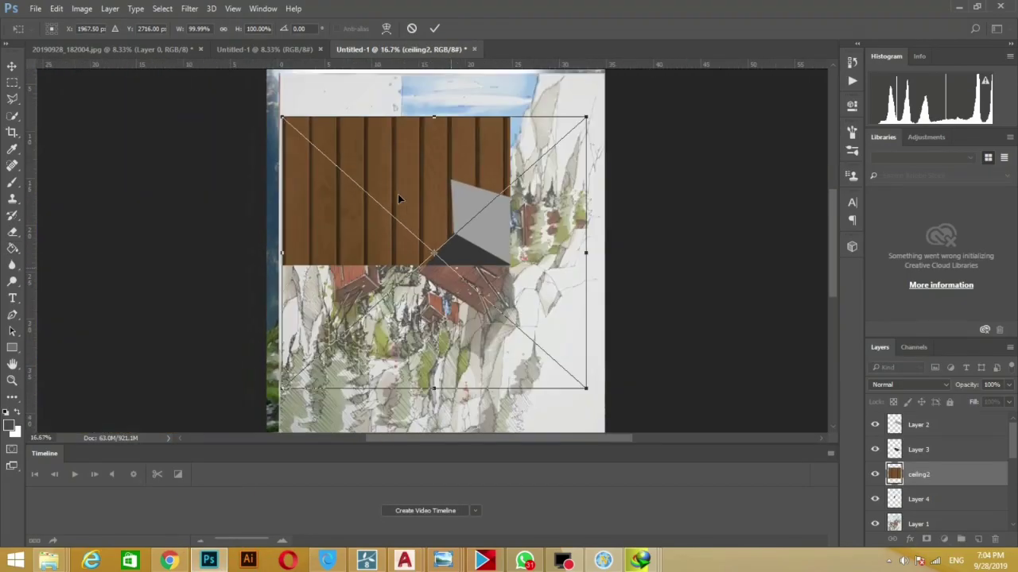
{"action": "left_click_drag", "start_coordinate": [378, 239], "coordinate": [350, 181]}
{"action": "key", "text": "Return"}
{"action": "key", "text": "g"}
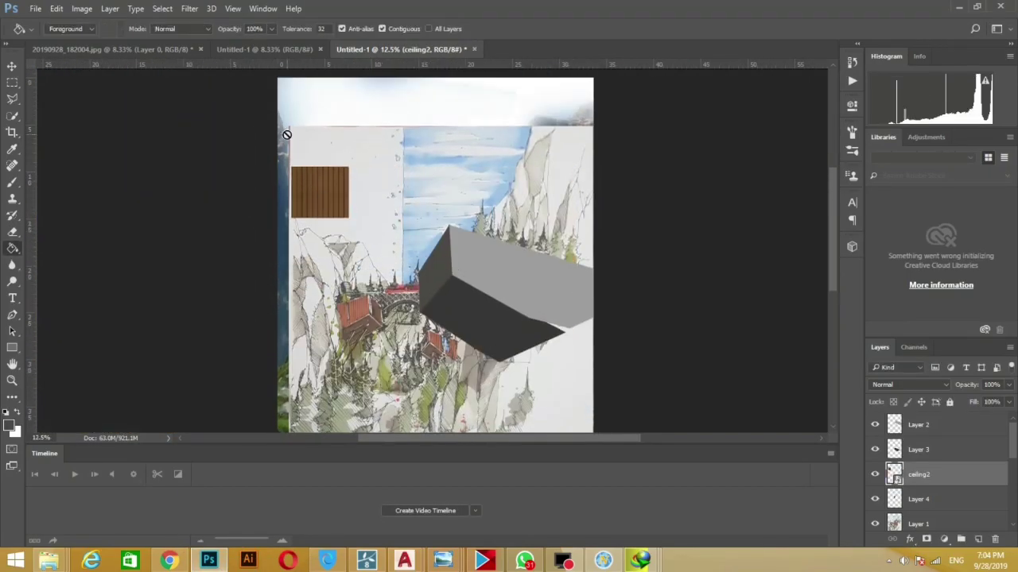
{"action": "key", "text": "ctrl+plus"}
{"action": "left_click", "coordinate": [12, 66]}
Tile the wood image with duplicates rightward and downward, merging them into a panel
{"action": "mouse_move", "coordinate": [186, 154]}
{"action": "left_mouse_down"}
{"action": "mouse_move", "coordinate": [302, 163]}
{"action": "mouse_move", "coordinate": [357, 260]}
{"action": "left_mouse_up"}
{"action": "key", "text": "ctrl+z"}
{"action": "key", "text": "ctrl+z"}
{"action": "left_click", "coordinate": [938, 499], "text": "shift"}
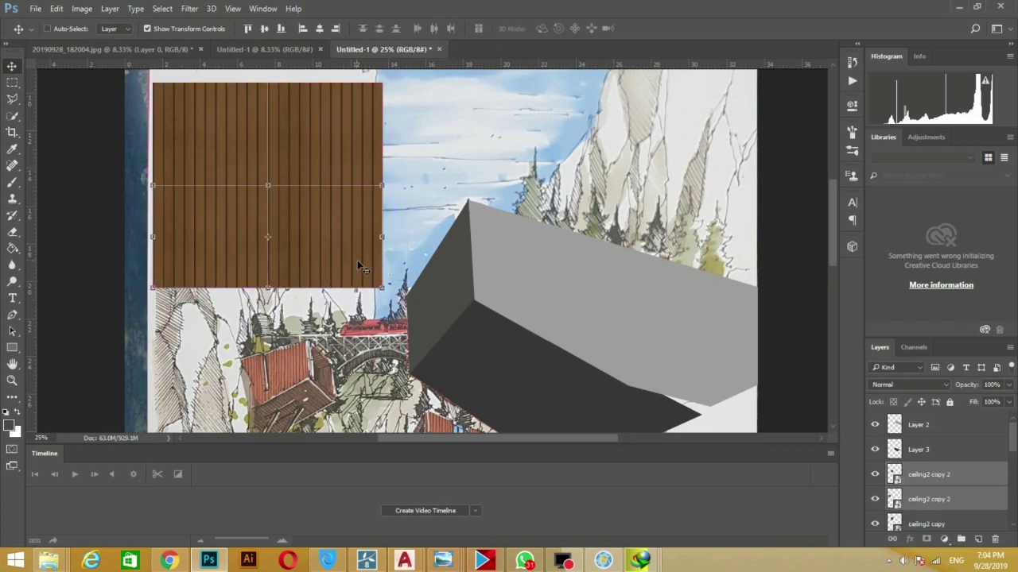
{"action": "key", "text": "ctrl+e"}
{"action": "left_click_drag", "start_coordinate": [483, 188], "coordinate": [490, 397]}
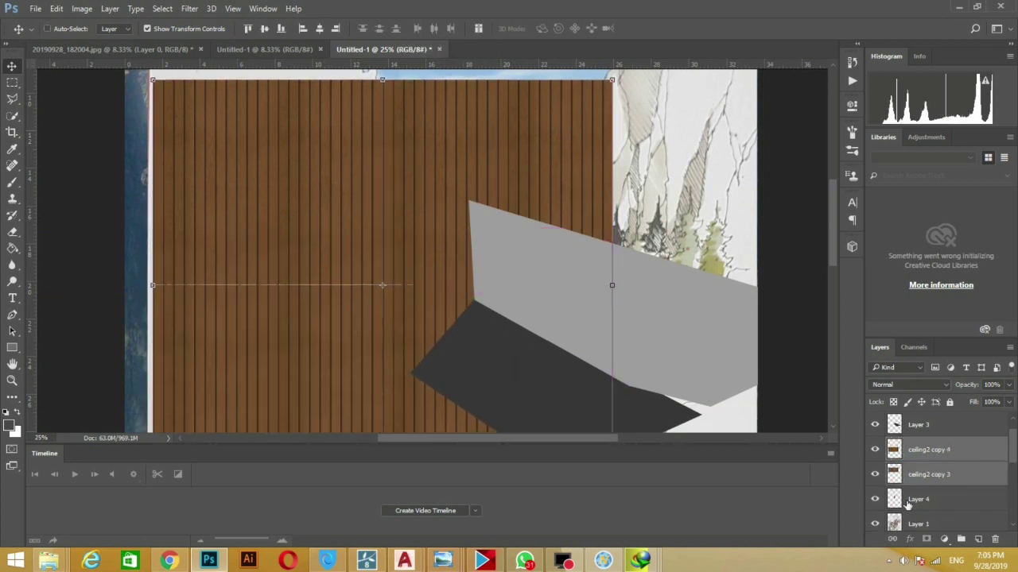
Merge ceiling2 copies 3 and 4, move the panel over the box, and duplicate it
{"action": "left_click", "coordinate": [926, 475]}
{"action": "left_click", "coordinate": [929, 450], "text": "shift"}
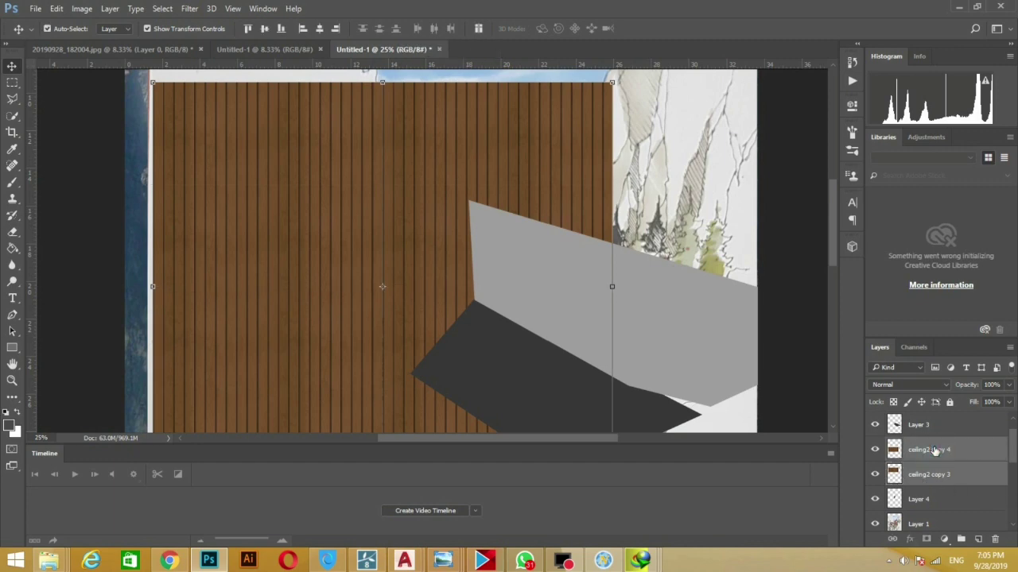
{"action": "key", "text": "ctrl+e"}
{"action": "key", "text": "ctrl+minus"}
{"action": "left_click_drag", "start_coordinate": [403, 280], "coordinate": [574, 326]}
{"action": "key", "text": "ctrl+j"}
Hide the spare copy and tint ceiling2 copy 4 redder with Hue/Saturation (Hue -12)
{"action": "left_click", "coordinate": [875, 450]}
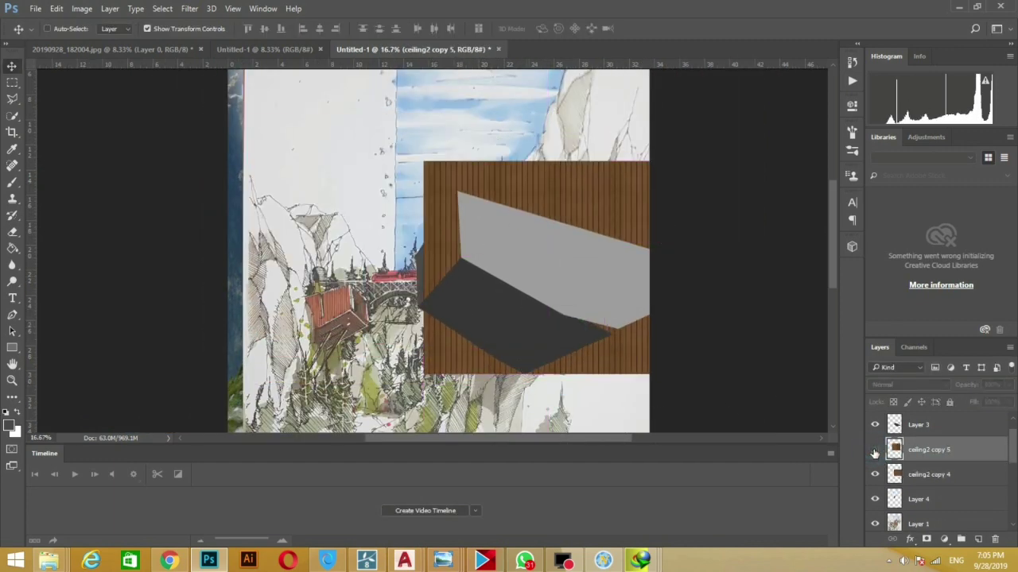
{"action": "left_click", "coordinate": [914, 475]}
{"action": "key", "text": "ctrl+u"}
{"action": "left_click_drag", "start_coordinate": [739, 193], "coordinate": [756, 197]}
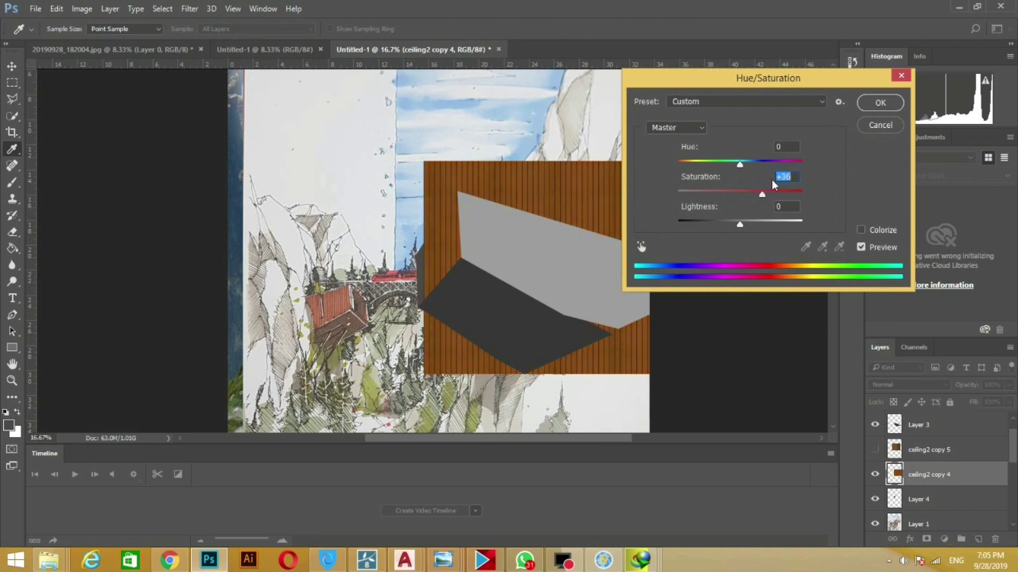
{"action": "left_click_drag", "start_coordinate": [739, 164], "coordinate": [732, 166]}
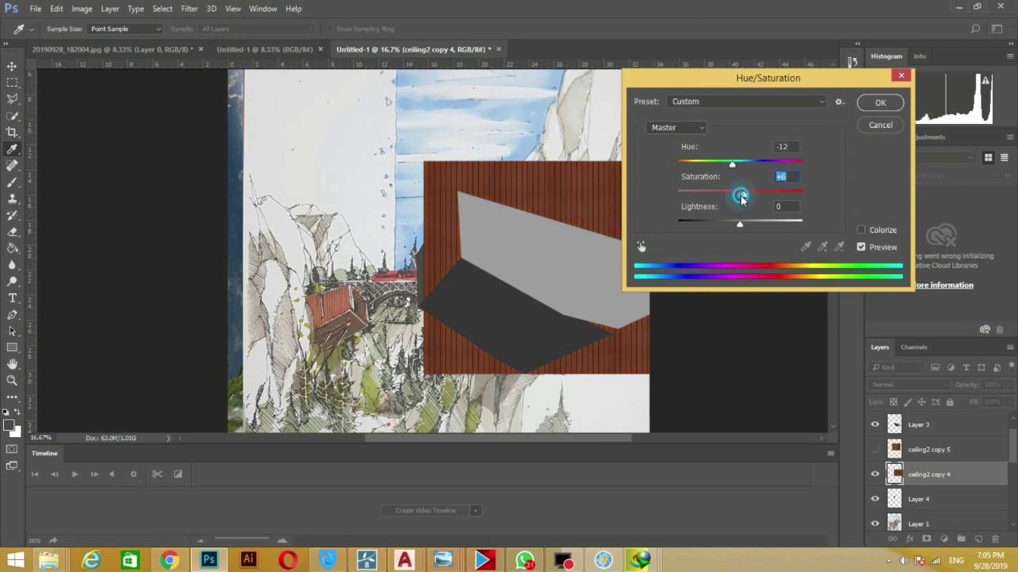
{"action": "left_click", "coordinate": [881, 104]}
Move ceiling2 copy 4 to the top and clip it to the box face below
{"action": "scroll", "coordinate": [932, 473], "scroll_direction": "up", "scroll_amount": 1}
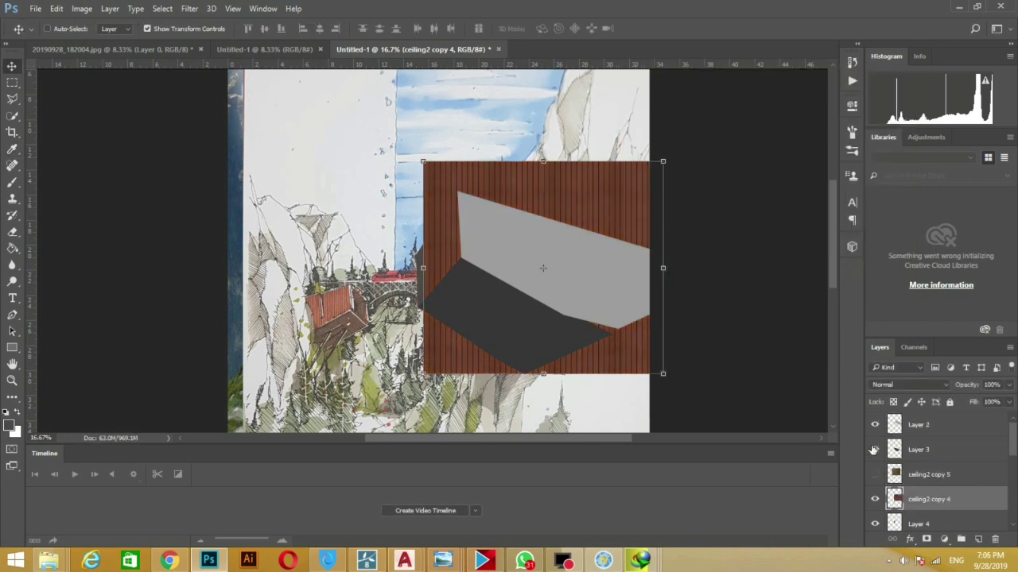
{"action": "left_click_drag", "start_coordinate": [918, 524], "coordinate": [890, 470]}
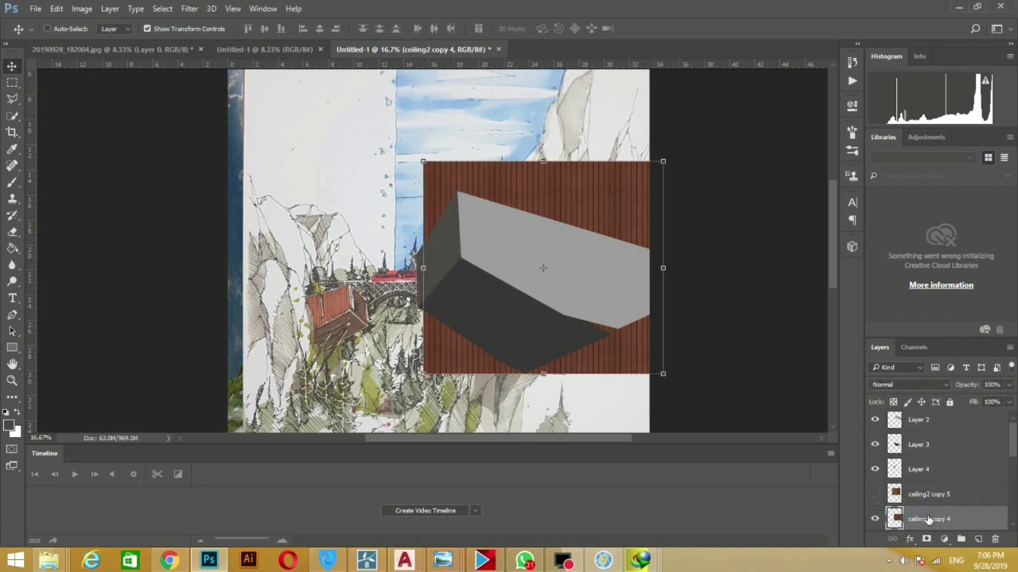
{"action": "mouse_move", "coordinate": [922, 524]}
{"action": "left_mouse_down"}
{"action": "mouse_move", "coordinate": [916, 409]}
{"action": "mouse_move", "coordinate": [919, 423]}
{"action": "left_mouse_up"}
{"action": "left_click", "coordinate": [928, 436], "text": "alt"}
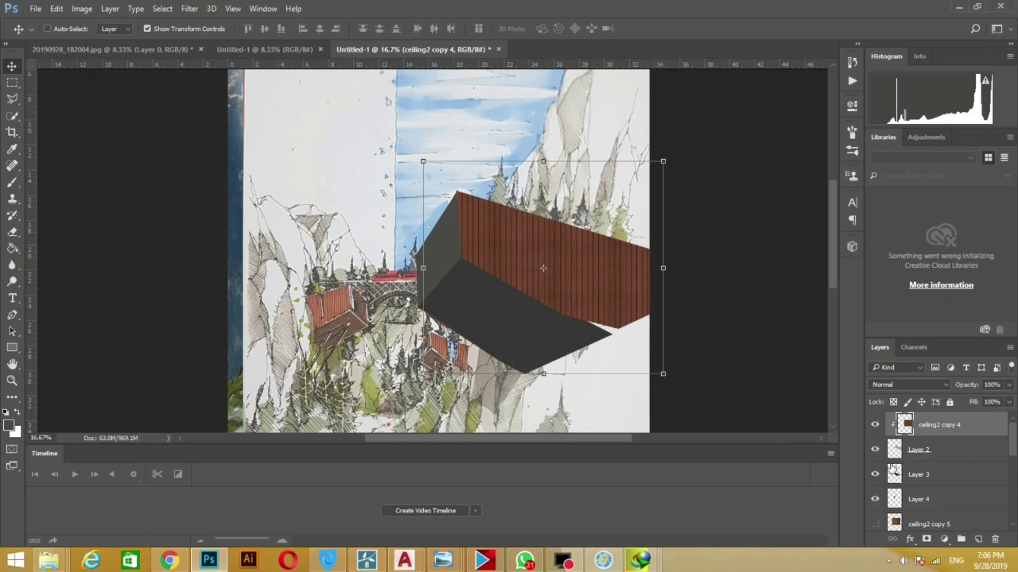
{"action": "scroll", "coordinate": [889, 473], "scroll_direction": "down", "scroll_amount": 3}
{"action": "scroll", "coordinate": [889, 473], "scroll_direction": "up", "scroll_amount": 3}
{"action": "mouse_move", "coordinate": [875, 499]}
{"action": "left_mouse_down"}
{"action": "mouse_move", "coordinate": [873, 439]}
{"action": "mouse_move", "coordinate": [875, 498]}
{"action": "left_mouse_up"}
Show the box layers and duplicate the spare wood as ceiling2 copy 6 on top
{"action": "scroll", "coordinate": [875, 493], "scroll_direction": "down", "scroll_amount": 1}
{"action": "left_click", "coordinate": [875, 499]}
{"action": "left_click", "coordinate": [874, 499]}
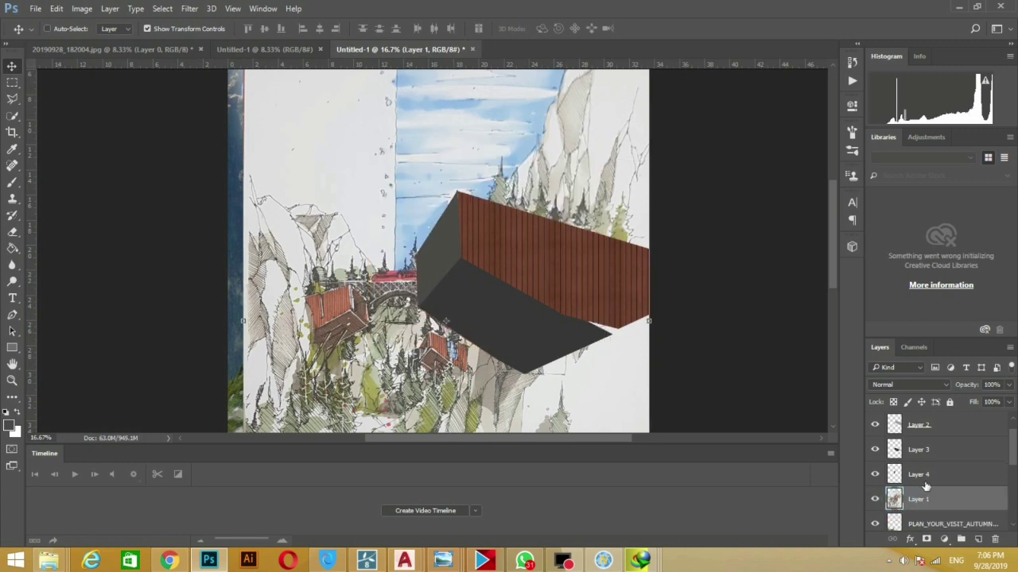
{"action": "left_click_drag", "start_coordinate": [923, 499], "coordinate": [923, 423]}
{"action": "key", "text": "ctrl+j"}
{"action": "left_click", "coordinate": [874, 425]}
{"action": "left_click", "coordinate": [875, 424]}
{"action": "left_click", "coordinate": [874, 425]}
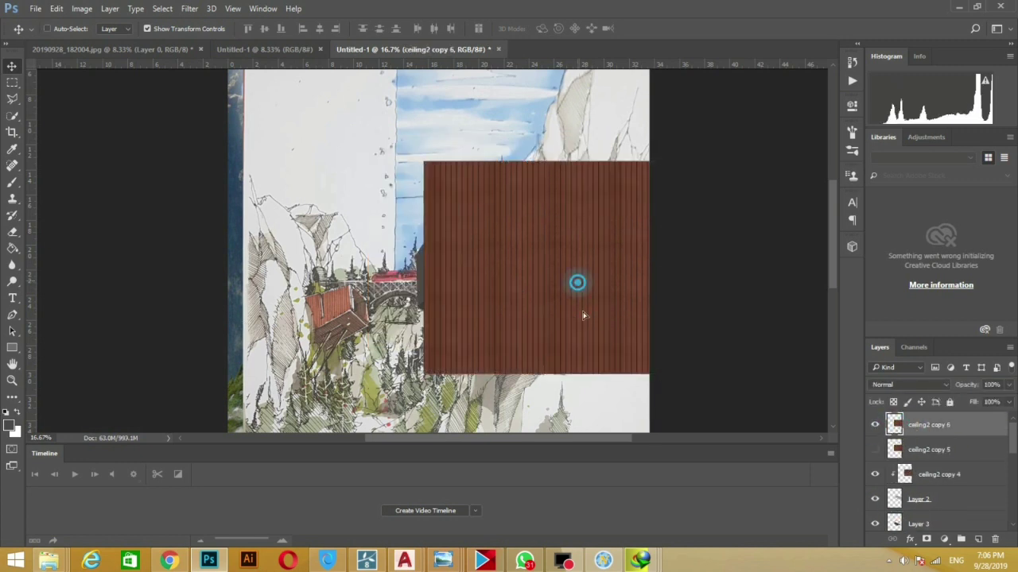
{"action": "left_click_drag", "start_coordinate": [577, 282], "coordinate": [570, 311]}
Skew ceiling2 copy 6 into the underside's plane and clip it to Layer 3
{"action": "key", "text": "ctrl+t"}
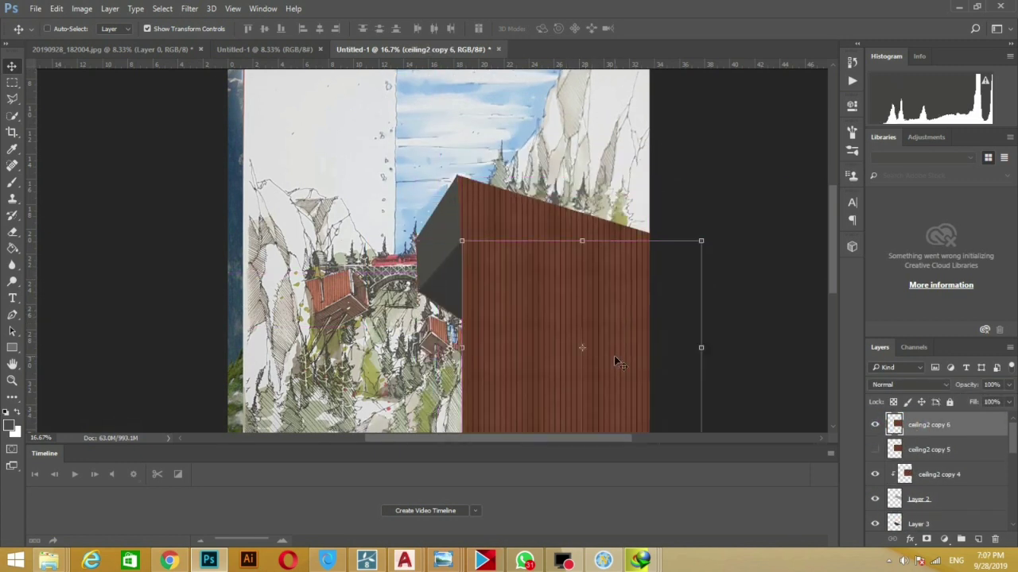
{"action": "left_click_drag", "start_coordinate": [613, 355], "coordinate": [546, 271]}
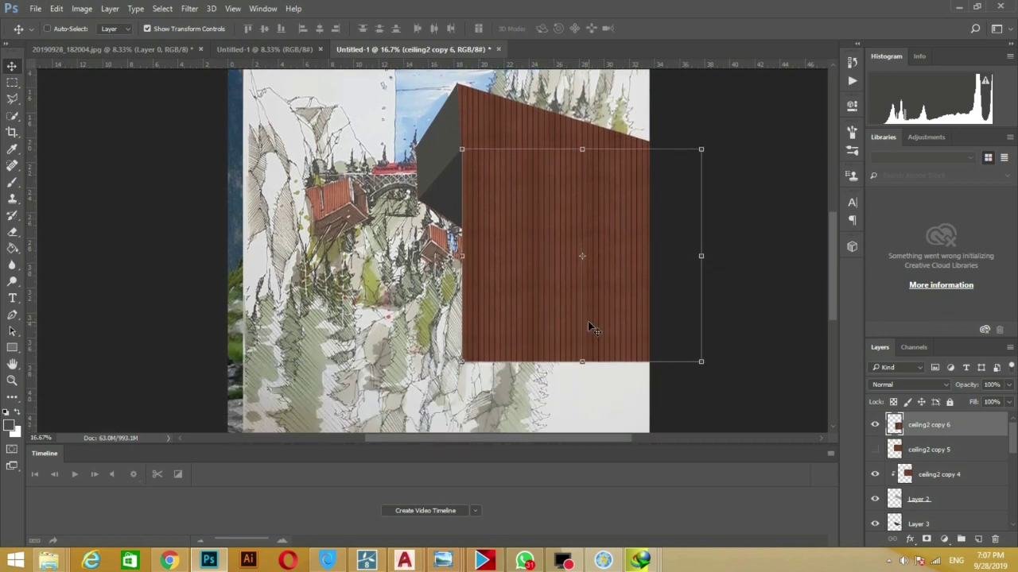
{"action": "left_click_drag", "start_coordinate": [462, 362], "coordinate": [402, 221]}
{"action": "mouse_move", "coordinate": [700, 362]}
{"action": "left_mouse_down"}
{"action": "mouse_move", "coordinate": [585, 249]}
{"action": "mouse_move", "coordinate": [536, 283]}
{"action": "left_mouse_up"}
{"action": "left_click_drag", "start_coordinate": [701, 150], "coordinate": [646, 231]}
{"action": "left_click_drag", "start_coordinate": [399, 219], "coordinate": [414, 208]}
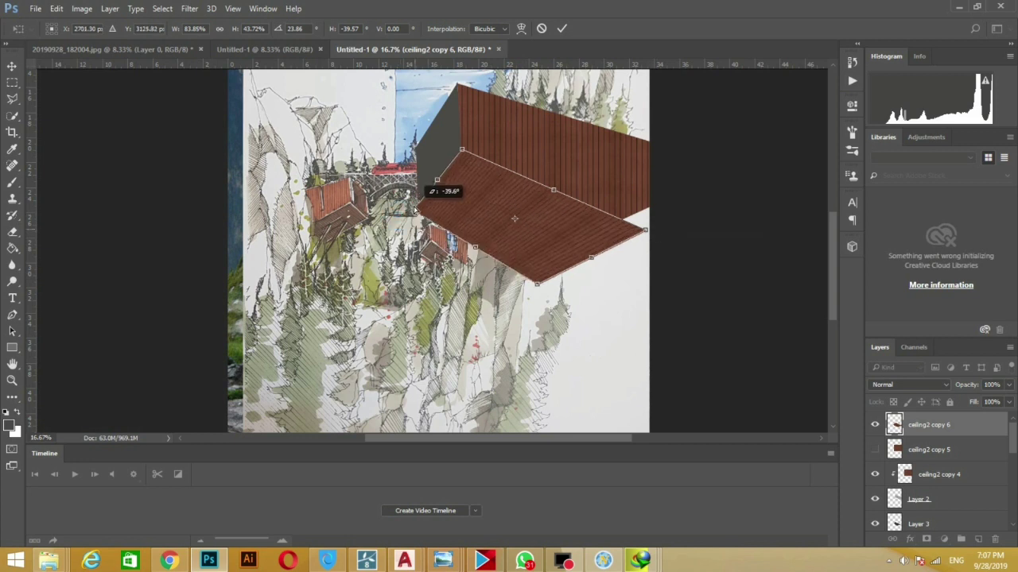
{"action": "left_click_drag", "start_coordinate": [517, 288], "coordinate": [528, 274]}
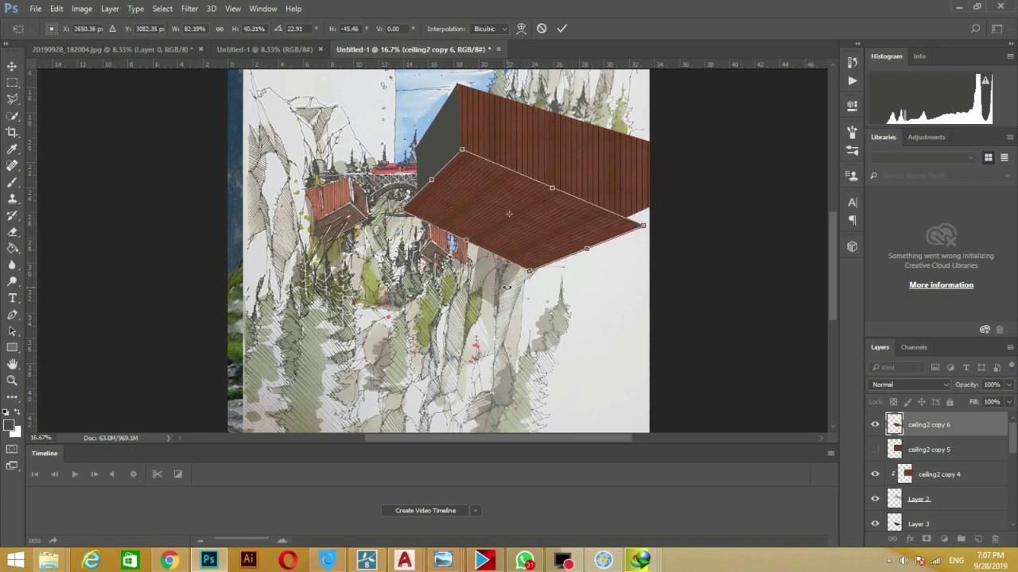
{"action": "key", "text": "Return"}
{"action": "left_click_drag", "start_coordinate": [928, 424], "coordinate": [932, 481]}
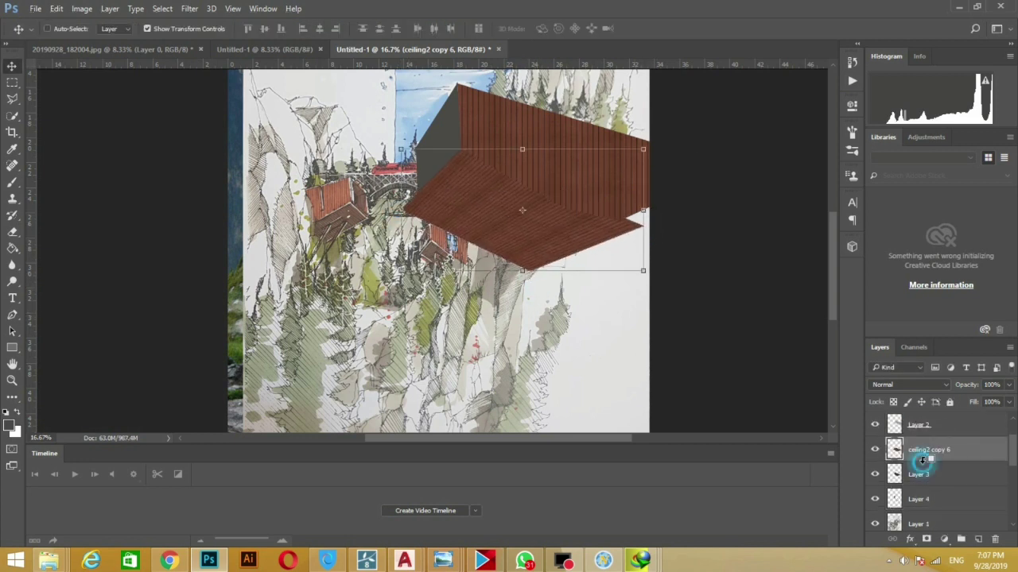
{"action": "left_click", "coordinate": [922, 461], "text": "alt"}
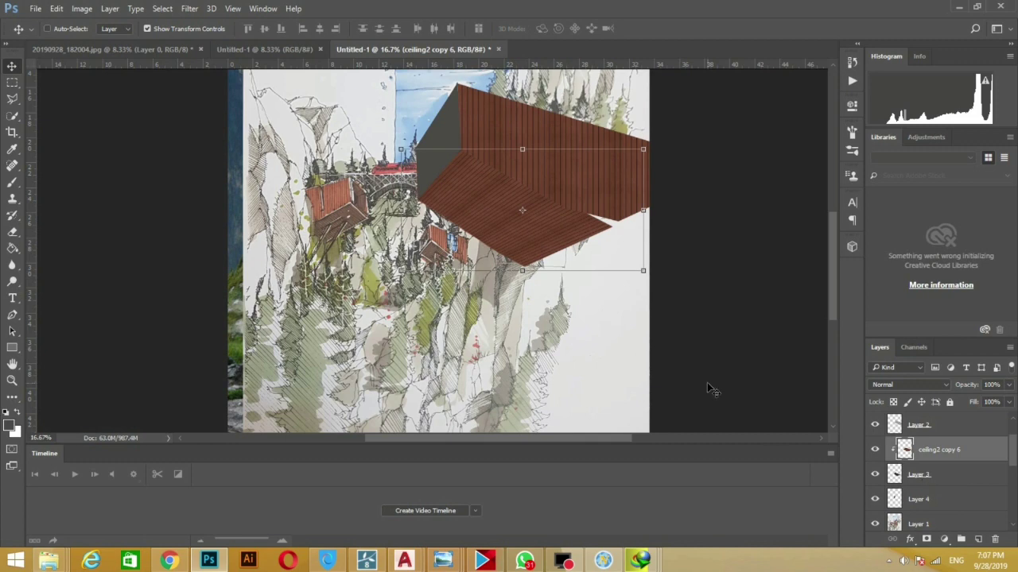
Rescale and skew the soffit wood to cover the box's underside
{"action": "mouse_move", "coordinate": [646, 159]}
{"action": "left_mouse_down"}
{"action": "mouse_move", "coordinate": [653, 135]}
{"action": "mouse_move", "coordinate": [372, 294]}
{"action": "left_mouse_up"}
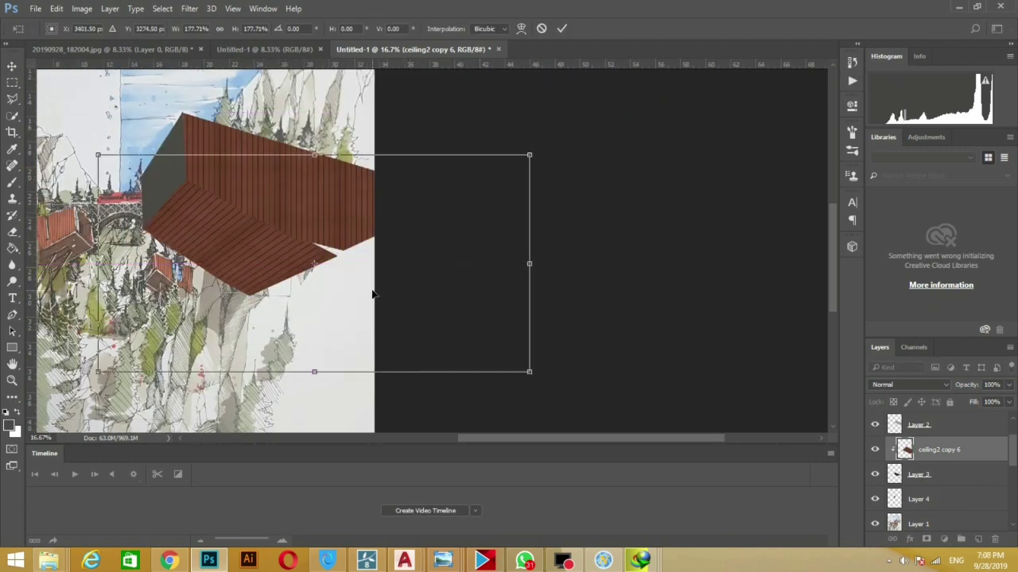
{"action": "left_click_drag", "start_coordinate": [531, 156], "coordinate": [501, 169]}
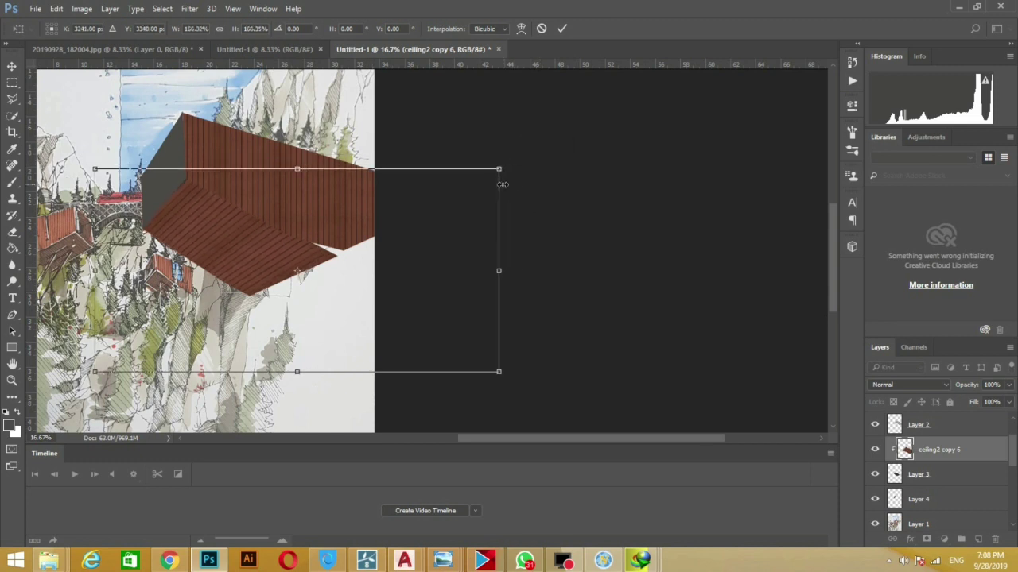
{"action": "left_click_drag", "start_coordinate": [95, 168], "coordinate": [87, 160]}
{"action": "left_click_drag", "start_coordinate": [95, 371], "coordinate": [109, 375]}
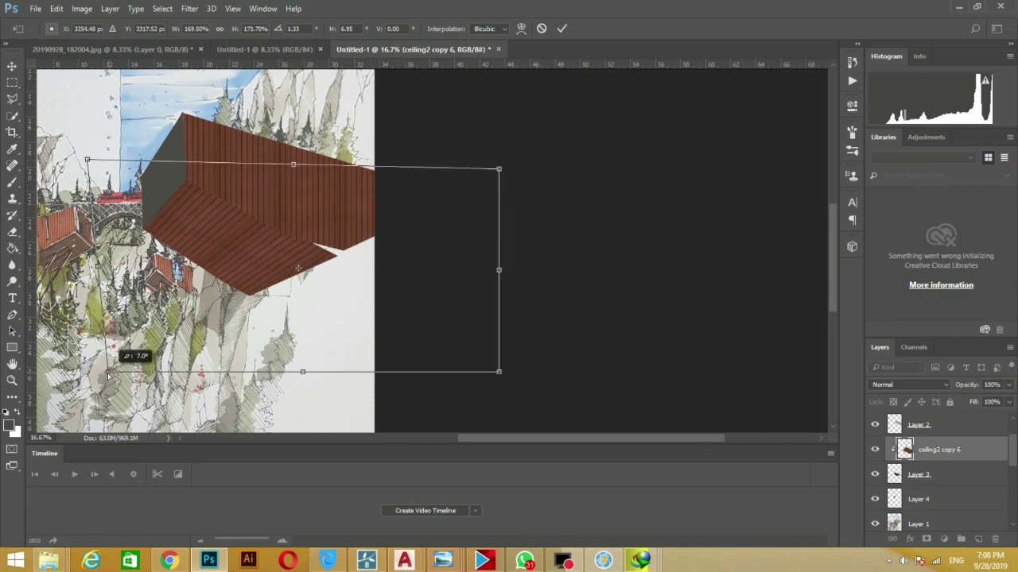
{"action": "left_click_drag", "start_coordinate": [498, 169], "coordinate": [494, 170]}
{"action": "key", "text": "Return"}
{"action": "left_click_drag", "start_coordinate": [555, 231], "coordinate": [408, 328]}
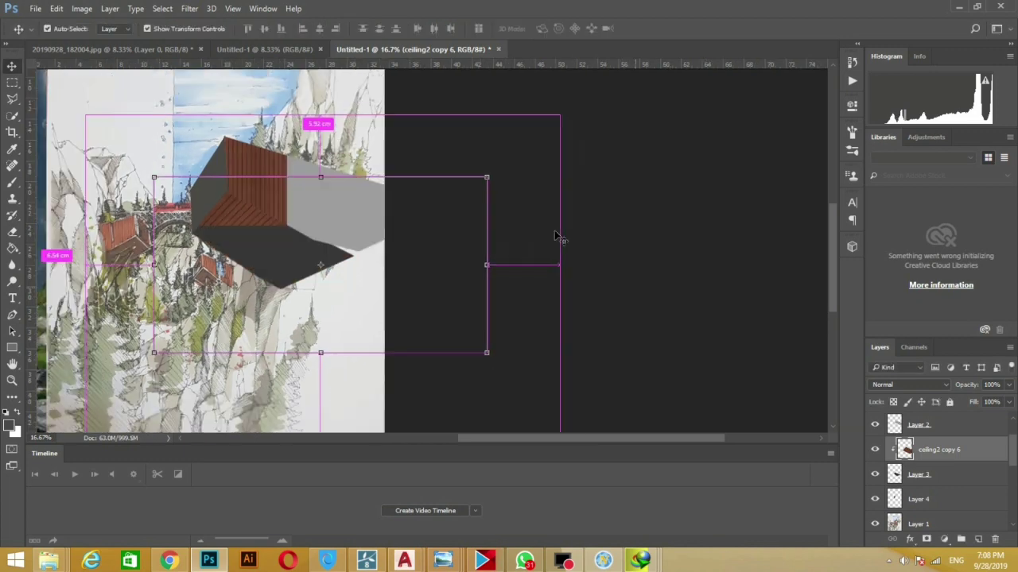
Lower the soffit wood layer's opacity to 64%
{"action": "key", "text": "ctrl+minus"}
{"action": "key", "text": "ctrl+plus"}
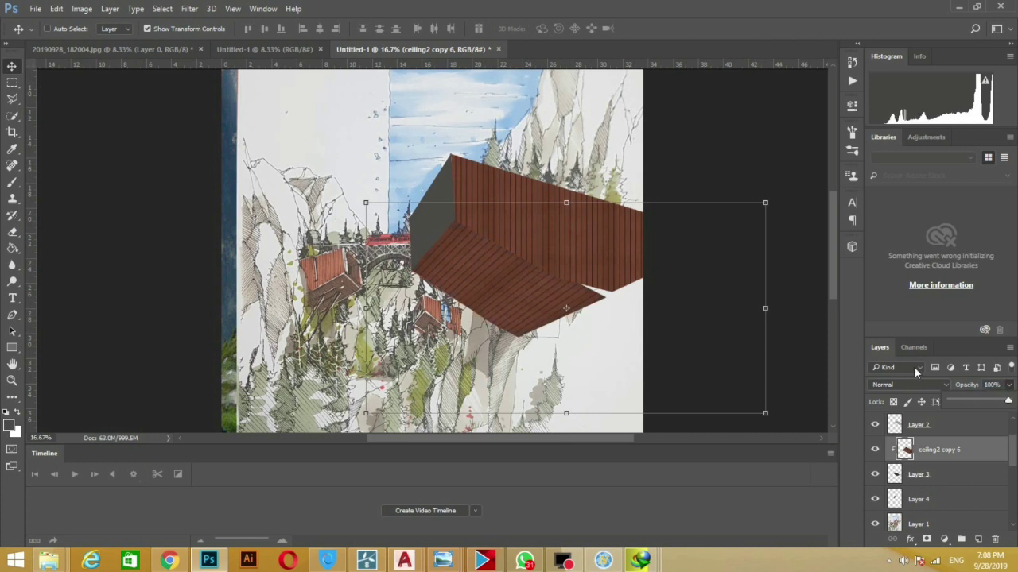
{"action": "scroll", "coordinate": [912, 386], "scroll_direction": "down", "scroll_amount": 1}
{"action": "scroll", "coordinate": [912, 386], "scroll_direction": "down", "scroll_amount": 1}
{"action": "scroll", "coordinate": [912, 386], "scroll_direction": "down", "scroll_amount": 1}
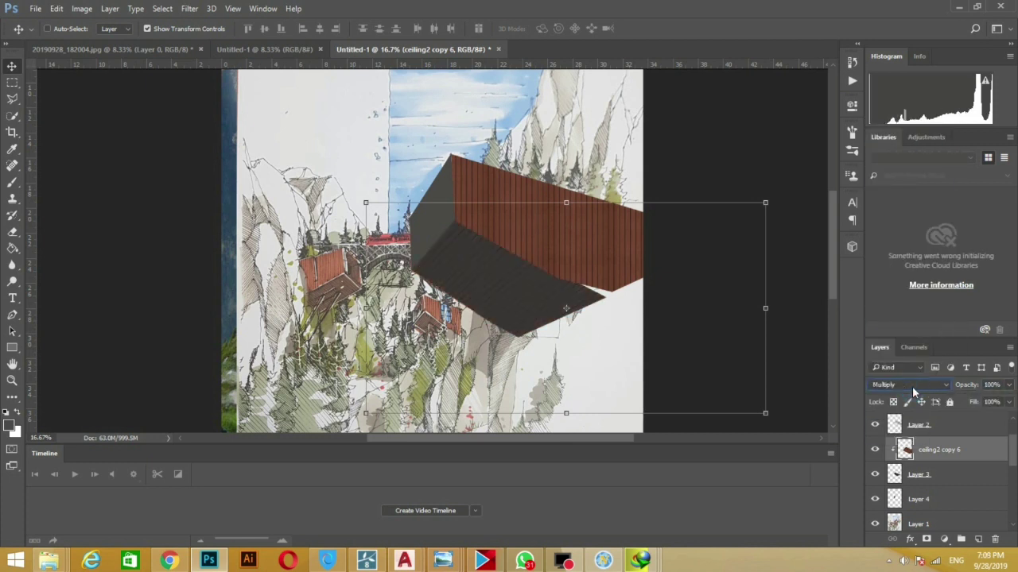
{"action": "scroll", "coordinate": [912, 386], "scroll_direction": "up", "scroll_amount": 3}
{"action": "left_click_drag", "start_coordinate": [1008, 385], "coordinate": [987, 400]}
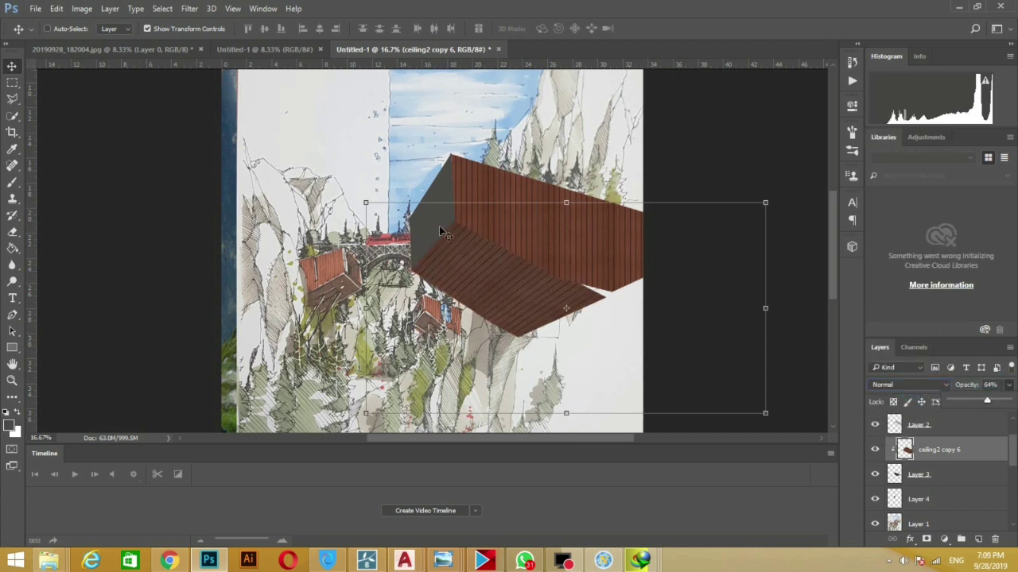
Rotate the ceiling2 copy 4 wall about -2.2° and place a duplicate just above Layer 4
{"action": "left_click", "coordinate": [475, 219], "text": "ctrl"}
{"action": "key", "text": "ctrl+t"}
{"action": "left_click_drag", "start_coordinate": [406, 335], "coordinate": [411, 340]}
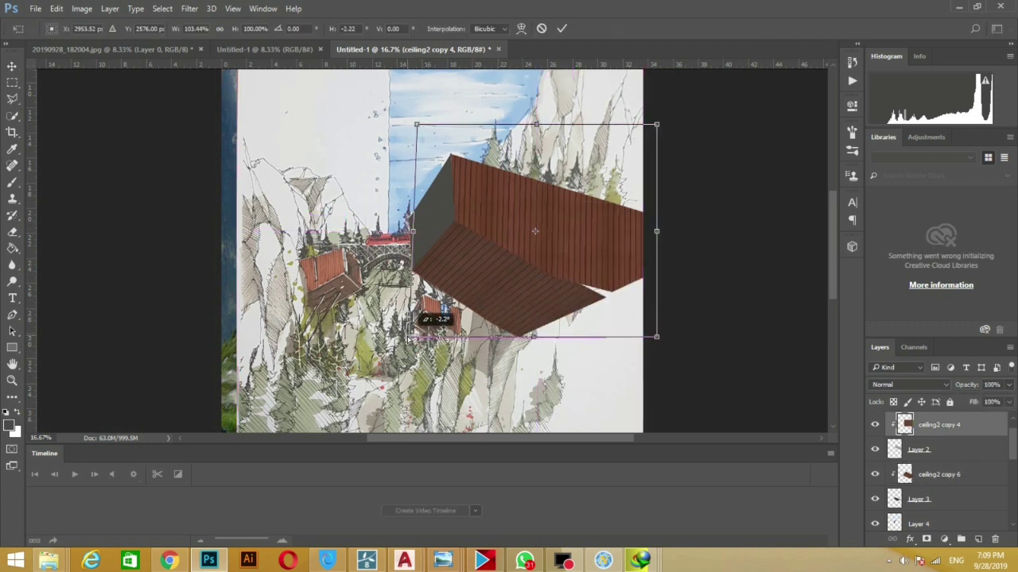
{"action": "key", "text": "Return"}
{"action": "key", "text": "ctrl+j"}
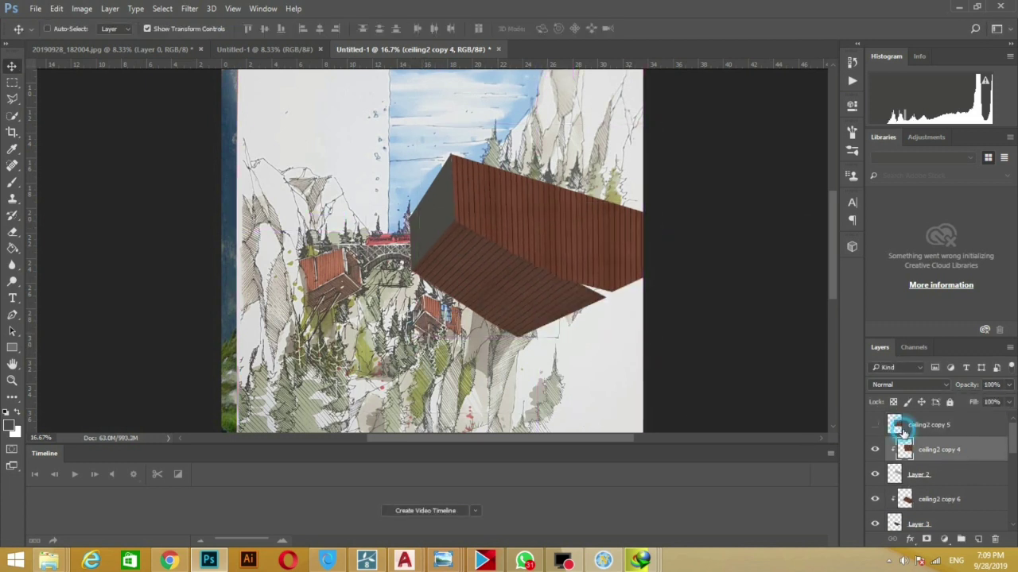
{"action": "left_click_drag", "start_coordinate": [902, 431], "coordinate": [891, 477]}
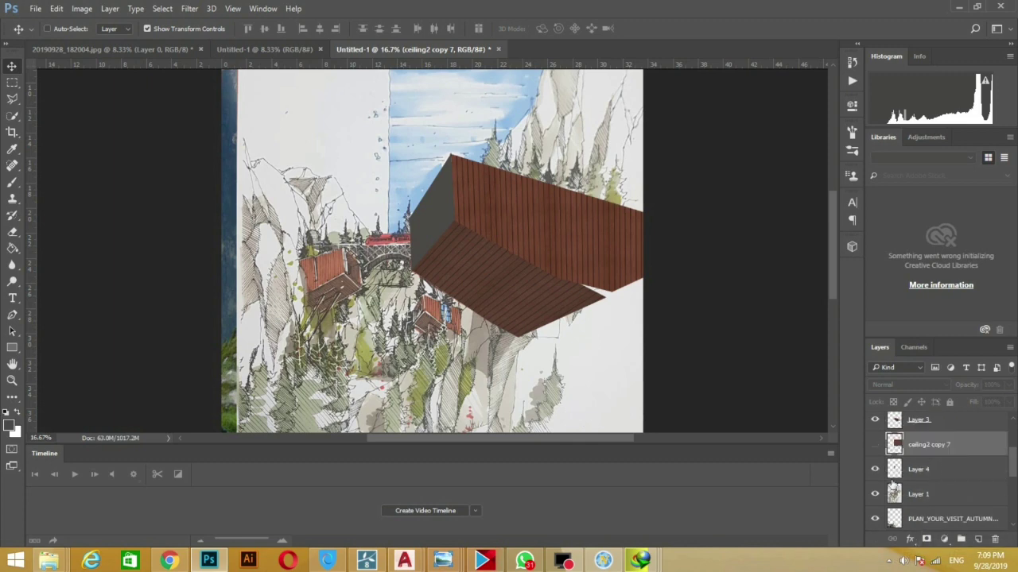
Cut a window opening from Layer 4's grey left face at 64% opacity, leaving a grey frame
{"action": "left_click", "coordinate": [922, 469]}
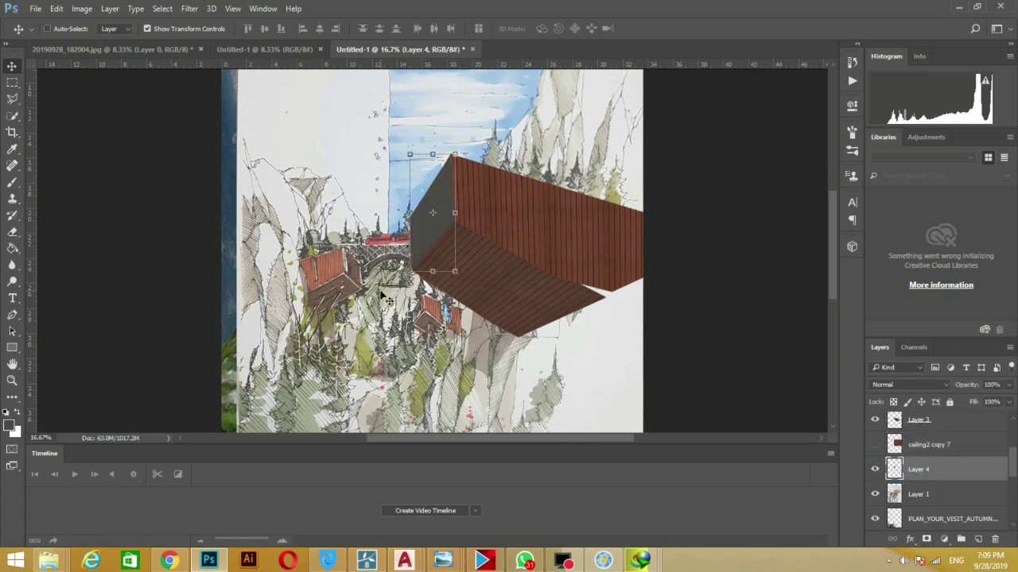
{"action": "key", "text": "ctrl+plus"}
{"action": "key", "text": "ctrl+plus"}
{"action": "scroll", "coordinate": [119, 171], "scroll_direction": "up", "scroll_amount": 1}
{"action": "key", "text": "l"}
{"action": "key", "text": "6"}
{"action": "key", "text": "4"}
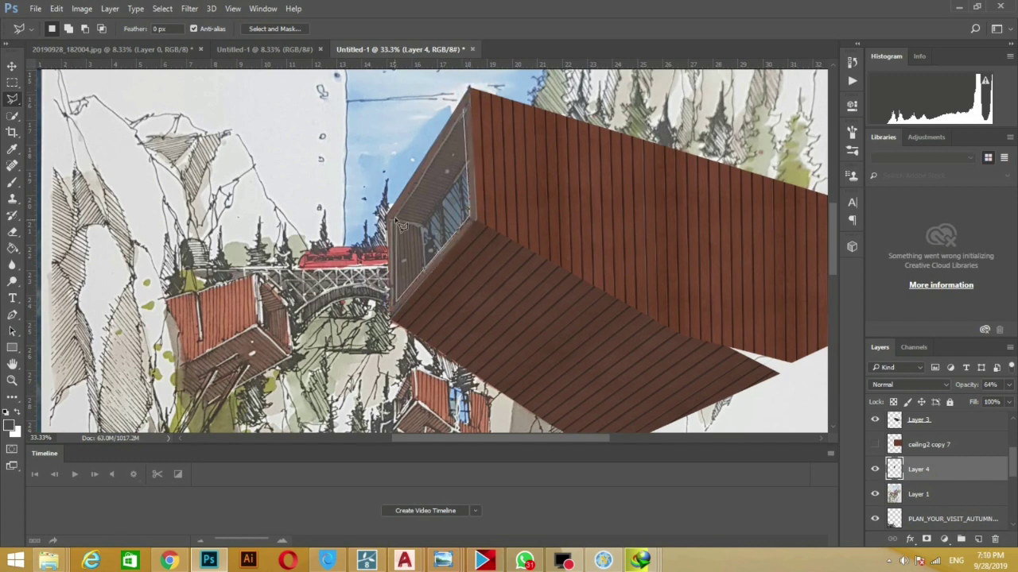
{"action": "left_click", "coordinate": [467, 120]}
{"action": "key", "text": "Delete"}
{"action": "key", "text": "0"}
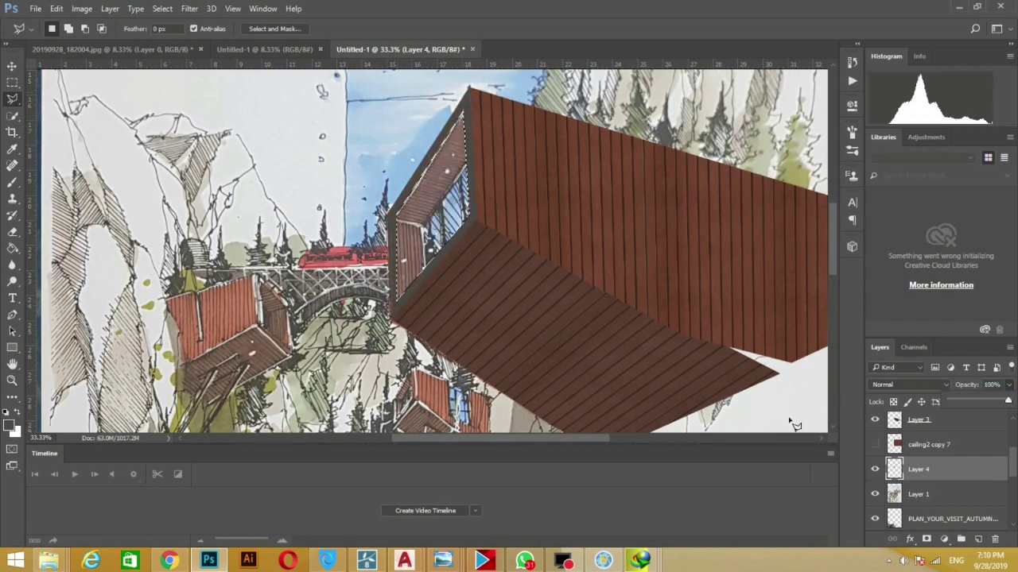
Show the ceiling2 copy 7 wood planks and move them over the side face
{"action": "left_click", "coordinate": [874, 444]}
{"action": "key", "text": "ctrl+minus"}
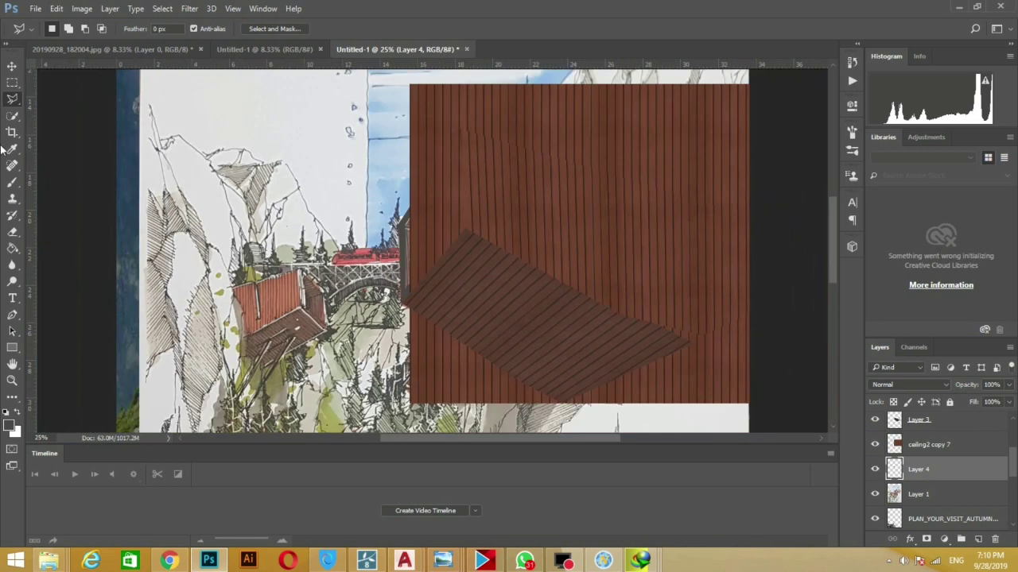
{"action": "key", "text": "v"}
{"action": "left_click", "coordinate": [588, 196], "text": "ctrl"}
{"action": "left_click_drag", "start_coordinate": [588, 196], "coordinate": [355, 158]}
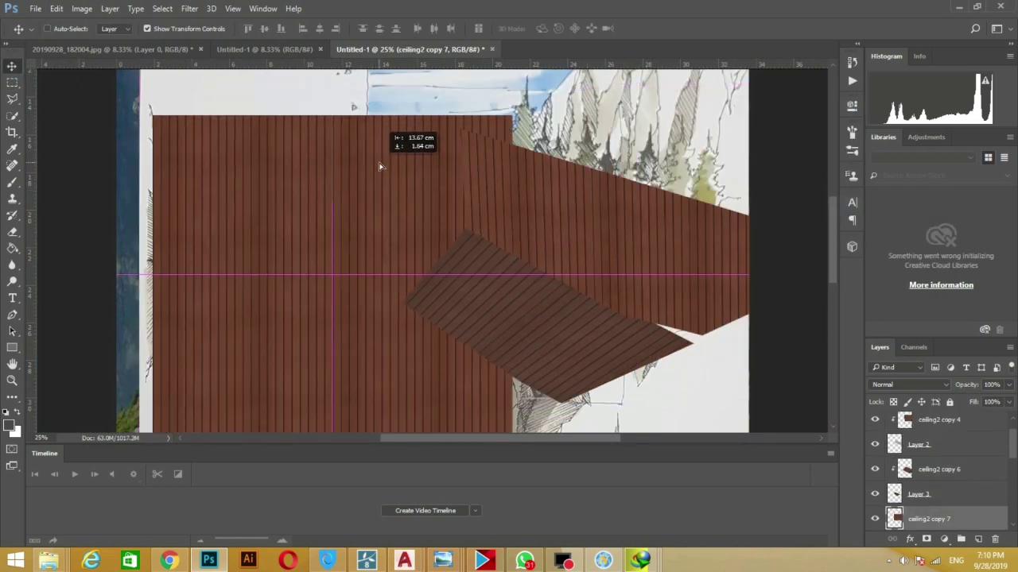
Distort the ceiling2 copy 7 planks into a slanted, narrowed face matching the box side
{"action": "key", "text": "ctrl+t"}
{"action": "left_click_drag", "start_coordinate": [141, 274], "coordinate": [305, 274]}
{"action": "left_click_drag", "start_coordinate": [302, 116], "coordinate": [483, 101]}
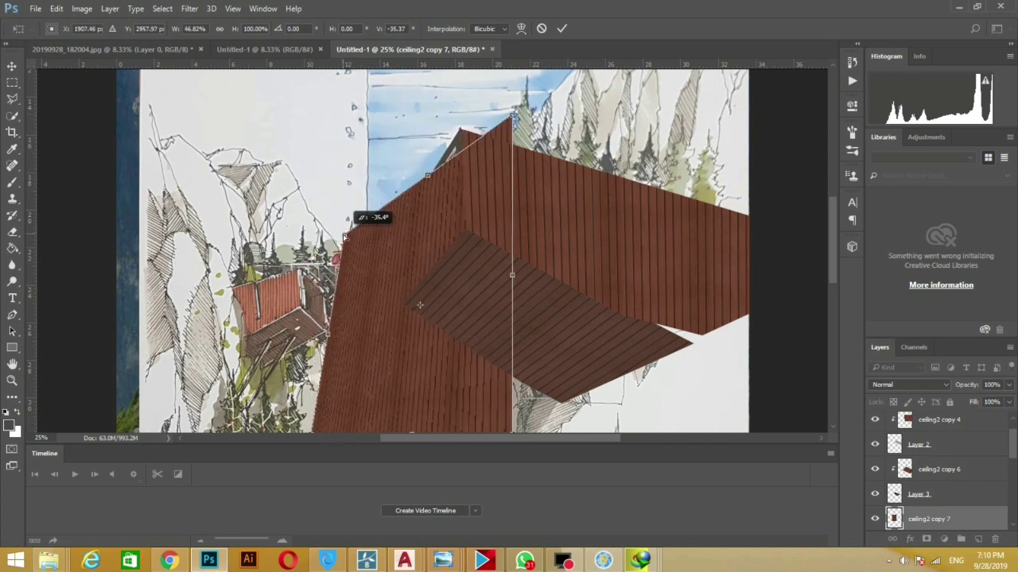
{"action": "left_click_drag", "start_coordinate": [398, 263], "coordinate": [383, 251]}
{"action": "scroll", "coordinate": [383, 251], "scroll_direction": "down", "scroll_amount": 1}
{"action": "left_click_drag", "start_coordinate": [512, 391], "coordinate": [483, 334]}
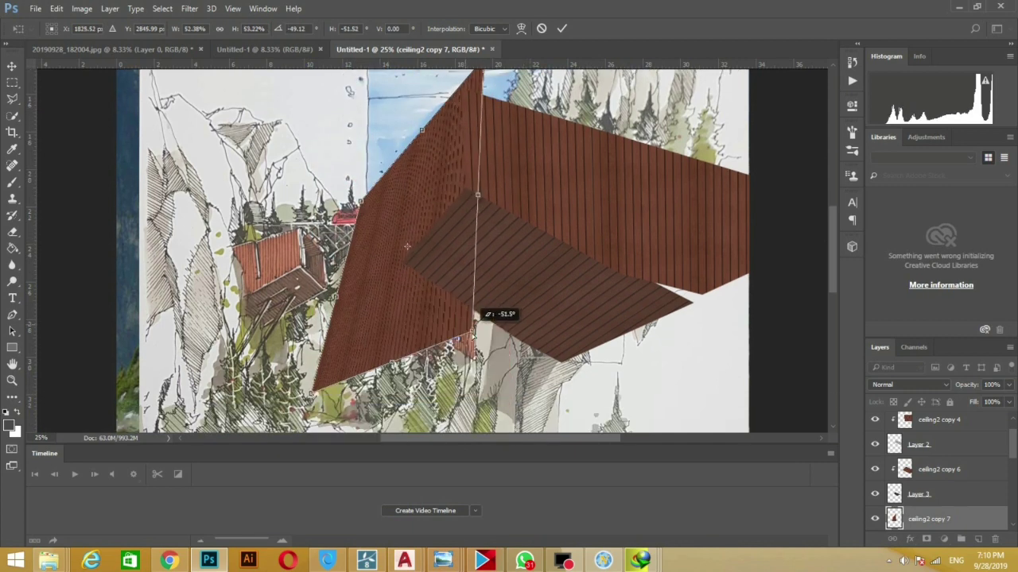
{"action": "left_click_drag", "start_coordinate": [358, 332], "coordinate": [329, 425]}
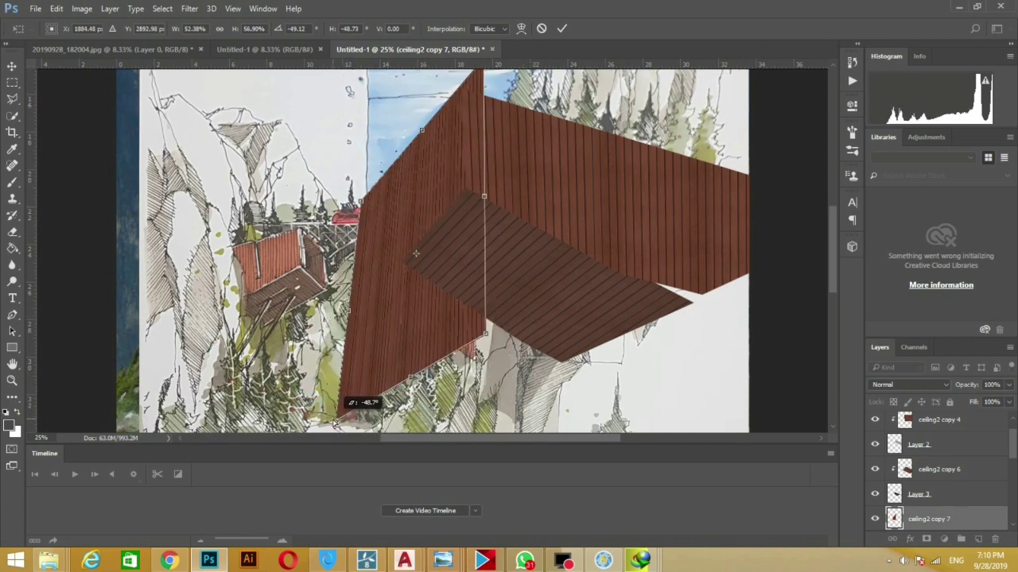
{"action": "scroll", "coordinate": [468, 187], "scroll_direction": "up", "scroll_amount": 1}
{"action": "left_click_drag", "start_coordinate": [483, 100], "coordinate": [492, 90]}
{"action": "key", "text": "Return"}
Clip the wood planks to Layer 4 and skew them to follow the face's slant
{"action": "scroll", "coordinate": [938, 477], "scroll_direction": "down", "scroll_amount": 1}
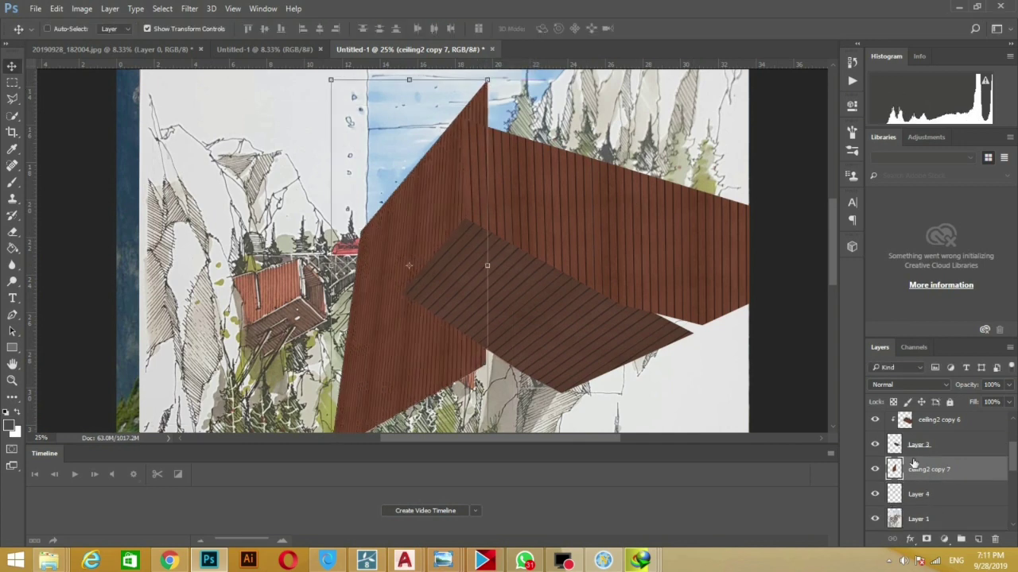
{"action": "left_click", "coordinate": [922, 475], "text": "alt"}
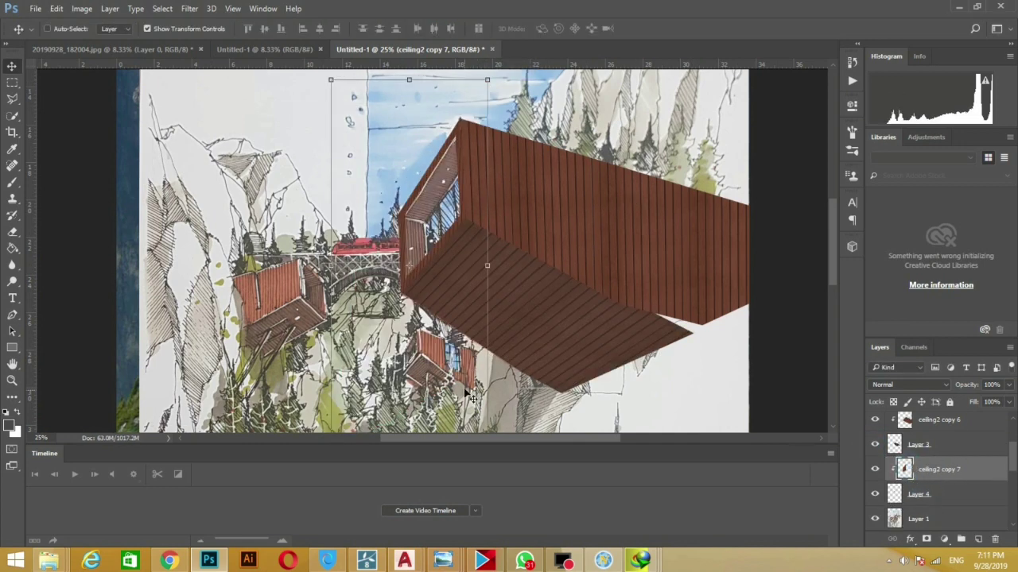
{"action": "scroll", "coordinate": [470, 395], "scroll_direction": "down", "scroll_amount": 1}
{"action": "scroll", "coordinate": [469, 318], "scroll_direction": "up", "scroll_amount": 2}
{"action": "left_click_drag", "start_coordinate": [486, 101], "coordinate": [462, 101]}
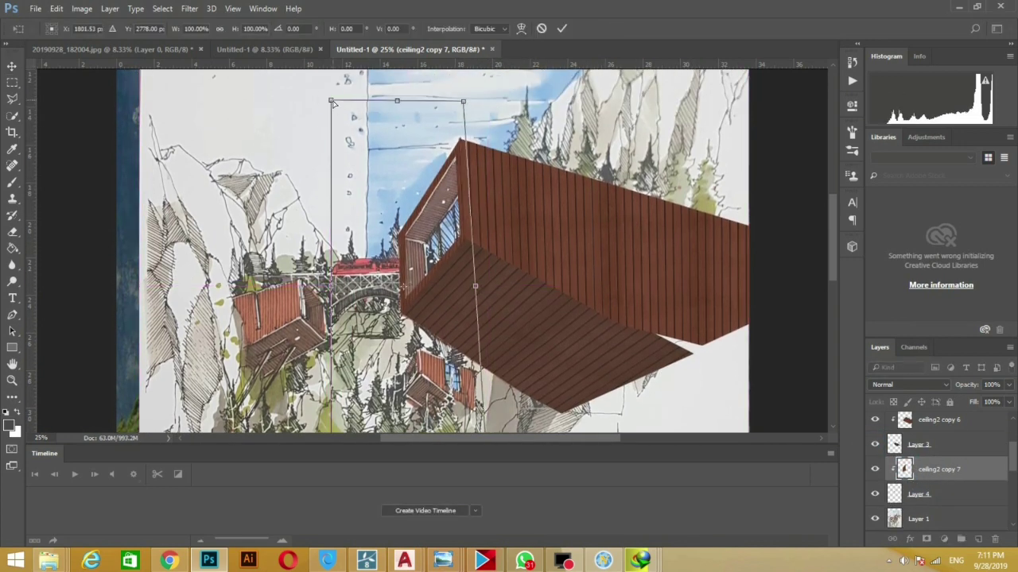
{"action": "left_click_drag", "start_coordinate": [332, 103], "coordinate": [278, 171]}
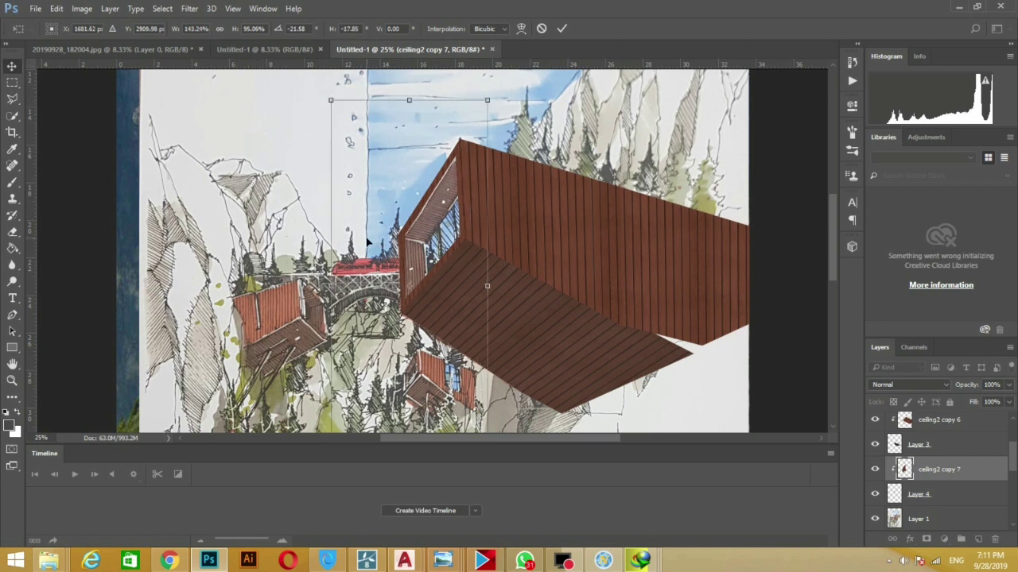
{"action": "key", "text": "Return"}
{"action": "scroll", "coordinate": [517, 440], "scroll_direction": "right", "scroll_amount": 3}
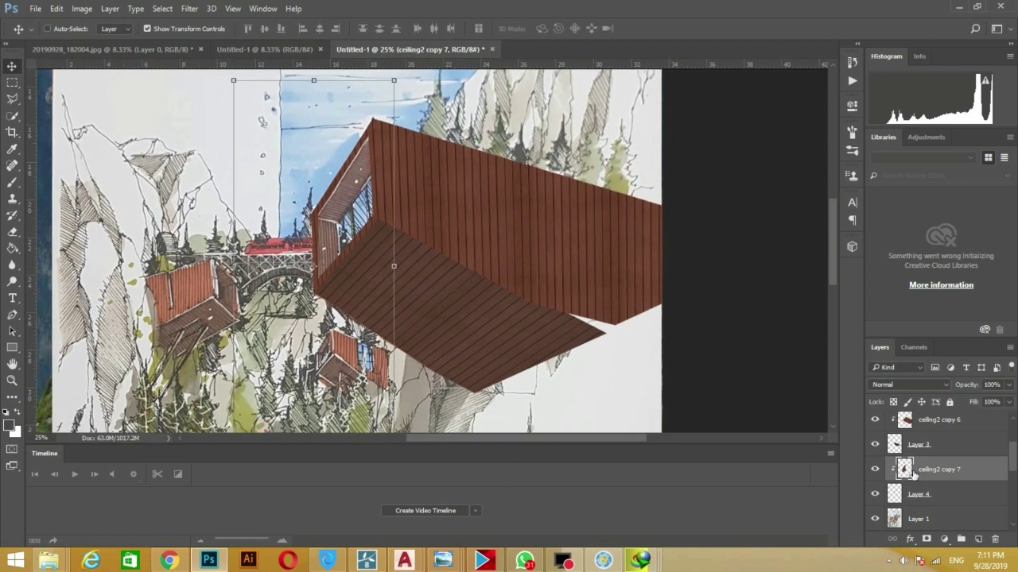
{"action": "scroll", "coordinate": [920, 469], "scroll_direction": "up", "scroll_amount": 2}
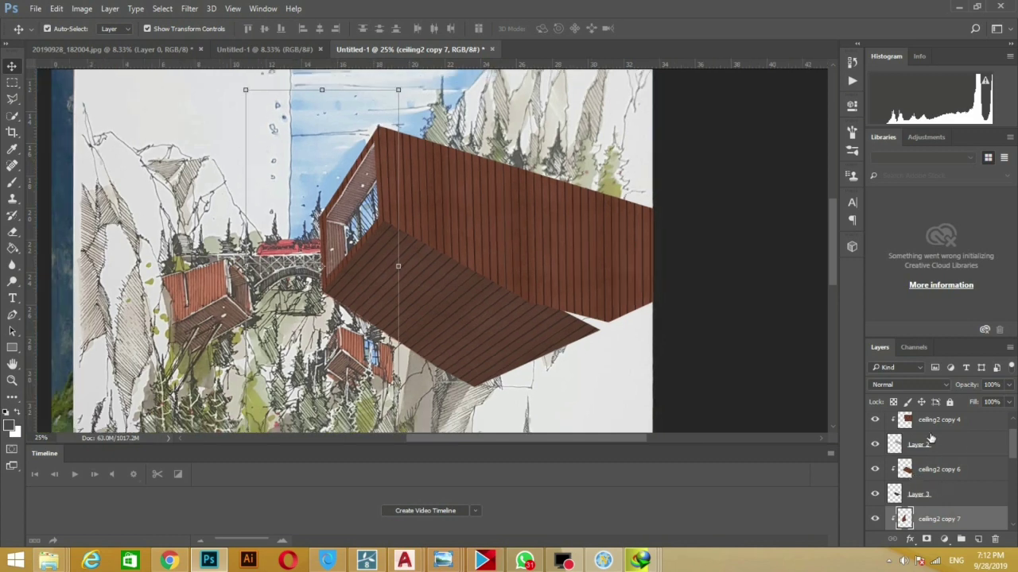
{"action": "scroll", "coordinate": [436, 342], "scroll_direction": "down", "scroll_amount": 3}
{"action": "scroll", "coordinate": [545, 358], "scroll_direction": "up", "scroll_amount": 2}
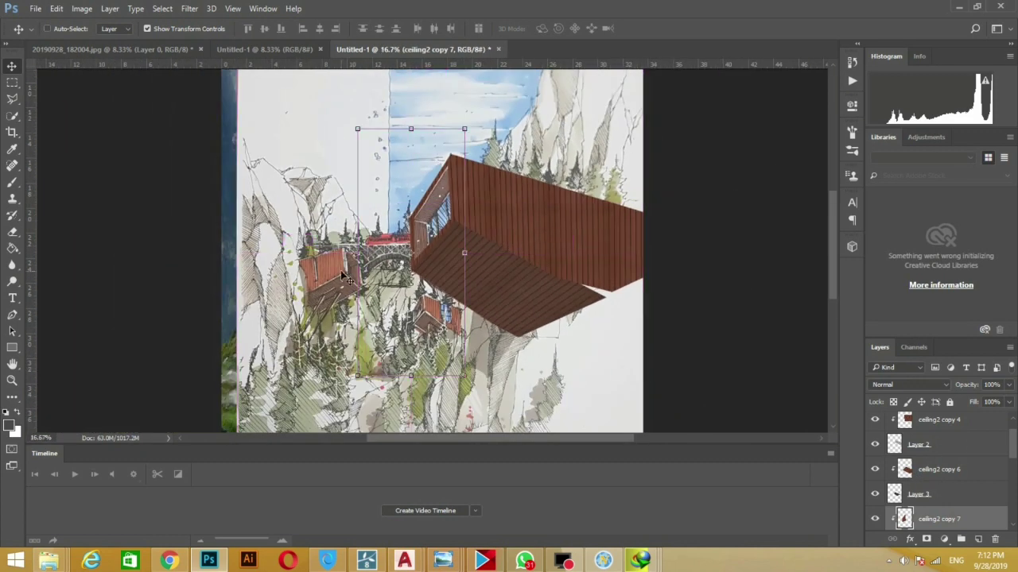
{"action": "scroll", "coordinate": [465, 332], "scroll_direction": "down", "scroll_amount": 1}
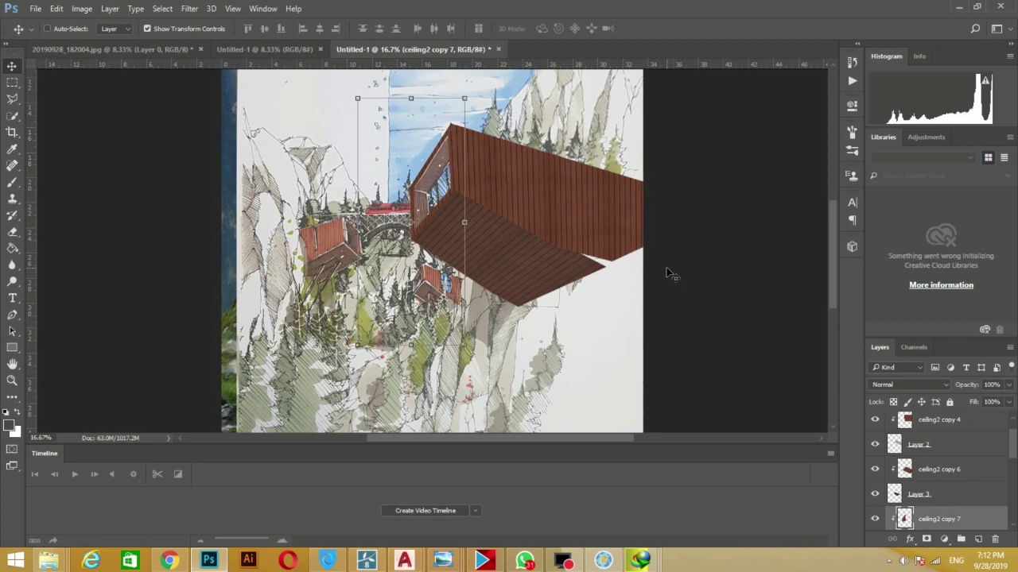
{"action": "scroll", "coordinate": [586, 220], "scroll_direction": "up", "scroll_amount": 1}
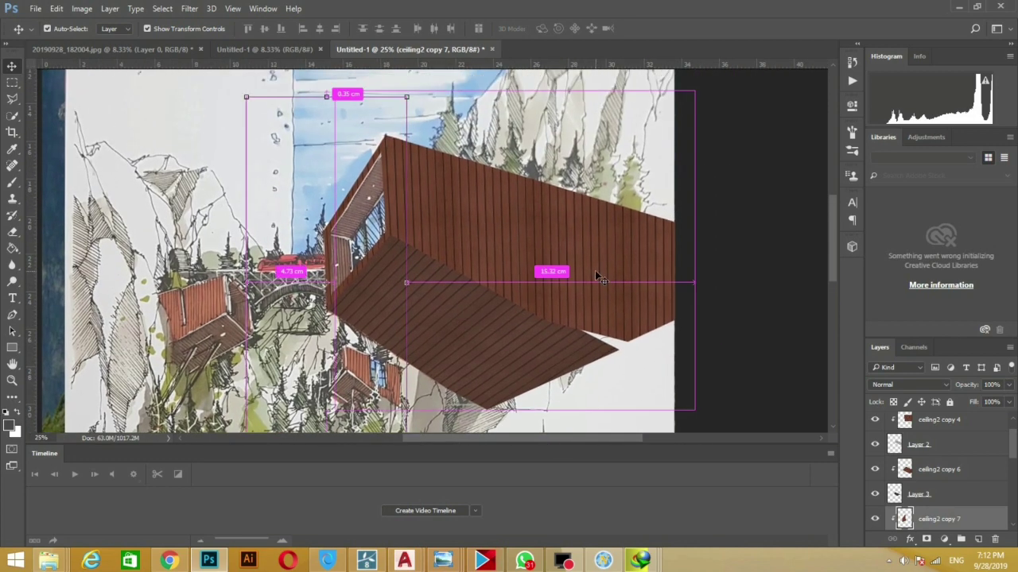
{"action": "scroll", "coordinate": [598, 276], "scroll_direction": "up", "scroll_amount": 1}
Merge the wood wall layers ceiling2 copy 4–7 into a single layer
{"action": "scroll", "coordinate": [938, 469], "scroll_direction": "up", "scroll_amount": 2}
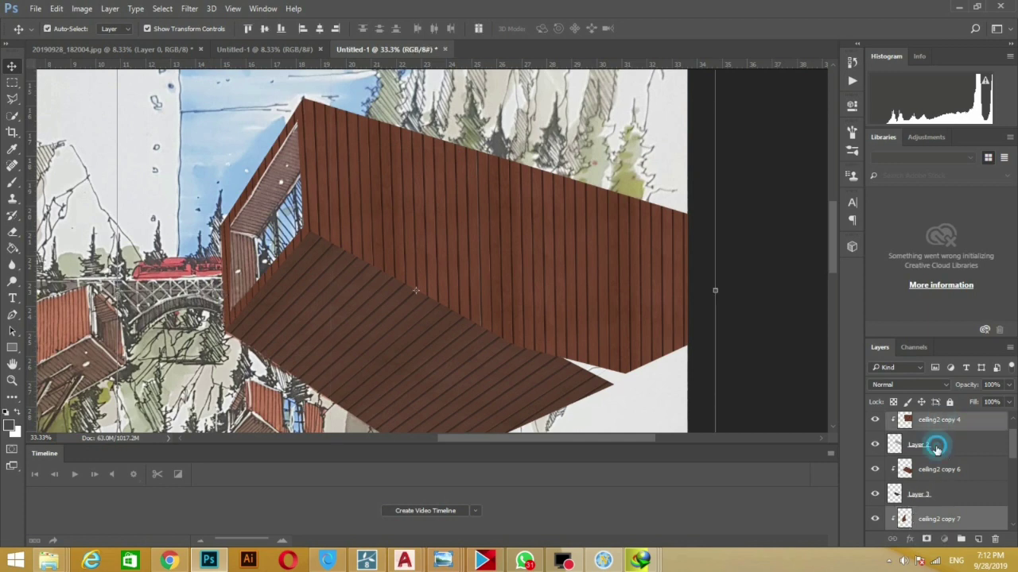
{"action": "left_click", "coordinate": [944, 451], "text": "shift"}
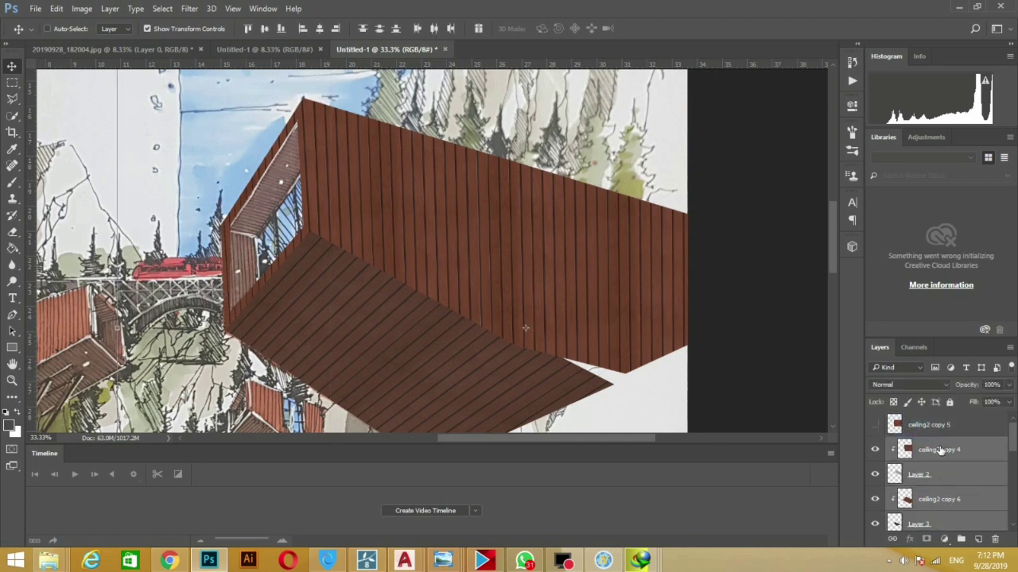
{"action": "key", "text": "ctrl+e"}
{"action": "left_click", "coordinate": [876, 450]}
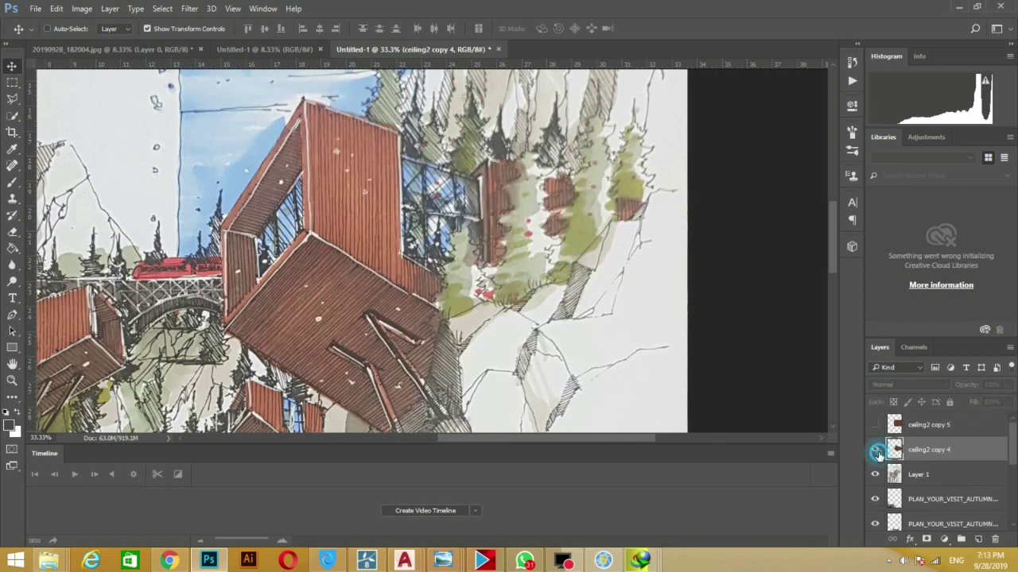
{"action": "left_click", "coordinate": [875, 451]}
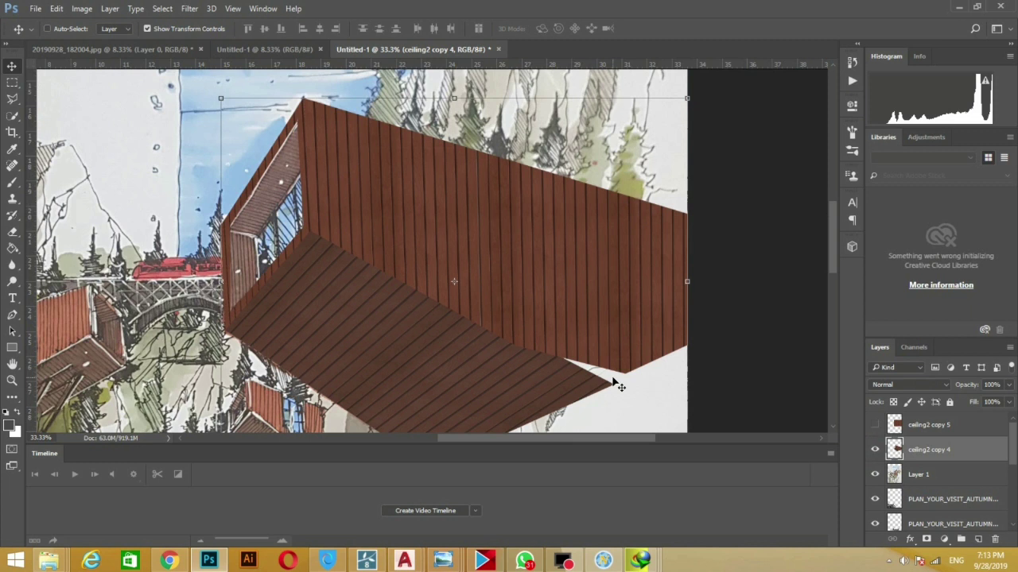
At 60% opacity, delete a four-corner window opening from the wood wall, then restore 100%
{"action": "key", "text": "m"}
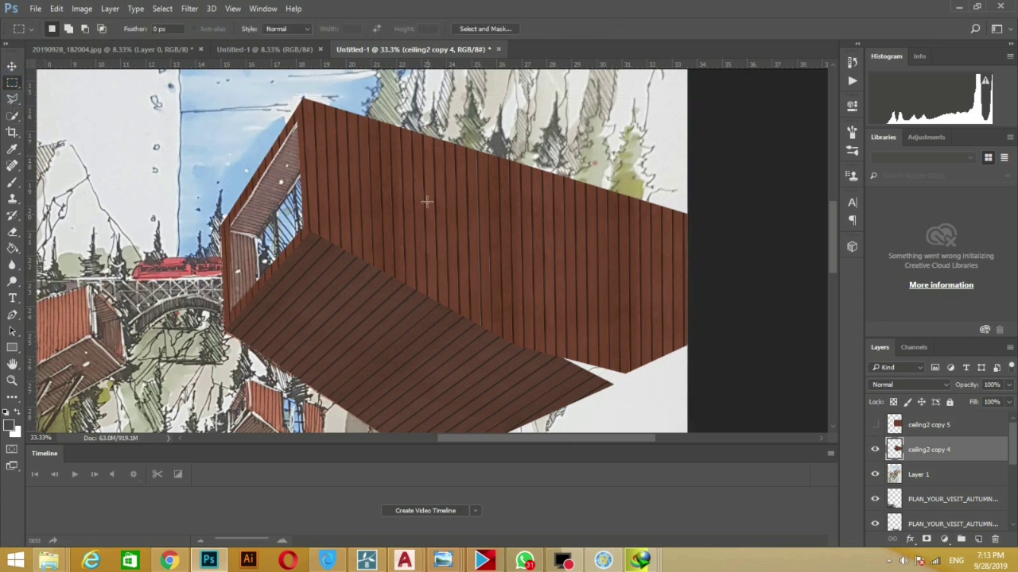
{"action": "left_click", "coordinate": [986, 406]}
{"action": "left_click_drag", "start_coordinate": [400, 118], "coordinate": [490, 290]}
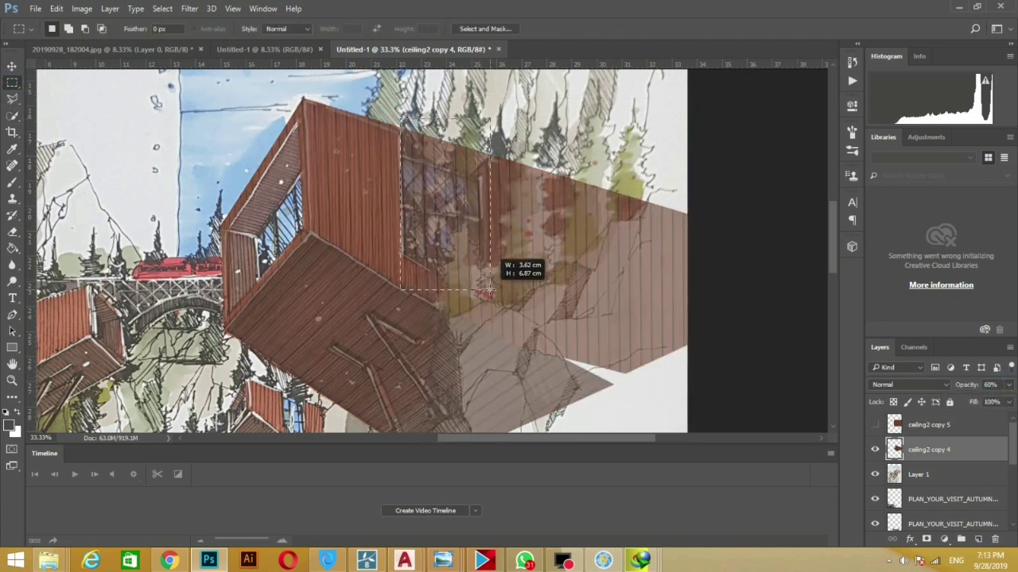
{"action": "key", "text": "ctrl+d"}
{"action": "key", "text": "l"}
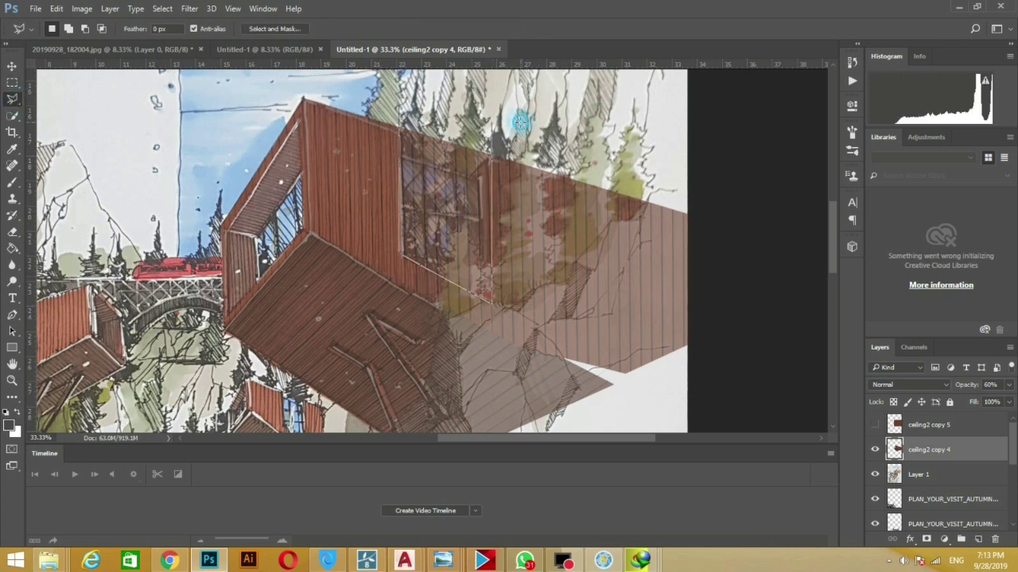
{"action": "left_click", "coordinate": [399, 104]}
{"action": "left_click", "coordinate": [491, 115]}
{"action": "left_click", "coordinate": [491, 302]}
{"action": "left_click", "coordinate": [439, 294]}
{"action": "left_click", "coordinate": [399, 103]}
{"action": "key", "text": "Delete"}
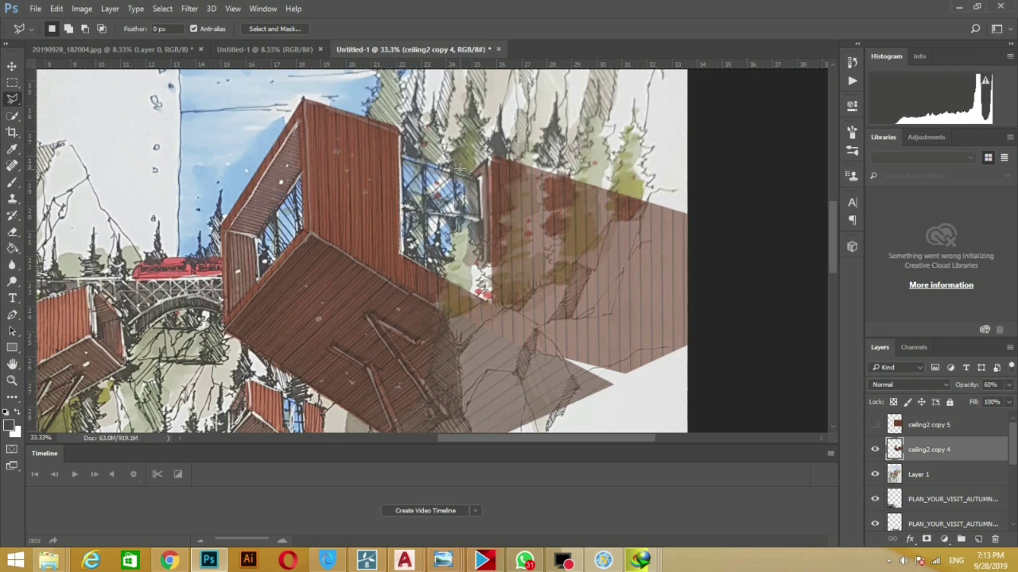
{"action": "left_click_drag", "start_coordinate": [1012, 388], "coordinate": [1016, 401]}
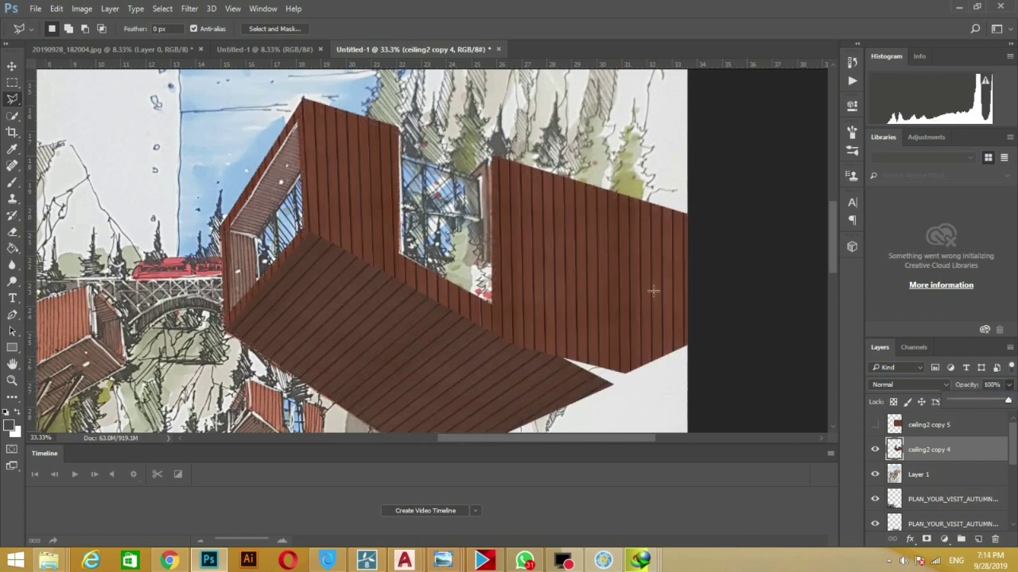
Duplicate the merged wood wall layer and hide the copy
{"action": "scroll", "coordinate": [495, 235], "scroll_direction": "down", "scroll_amount": 1}
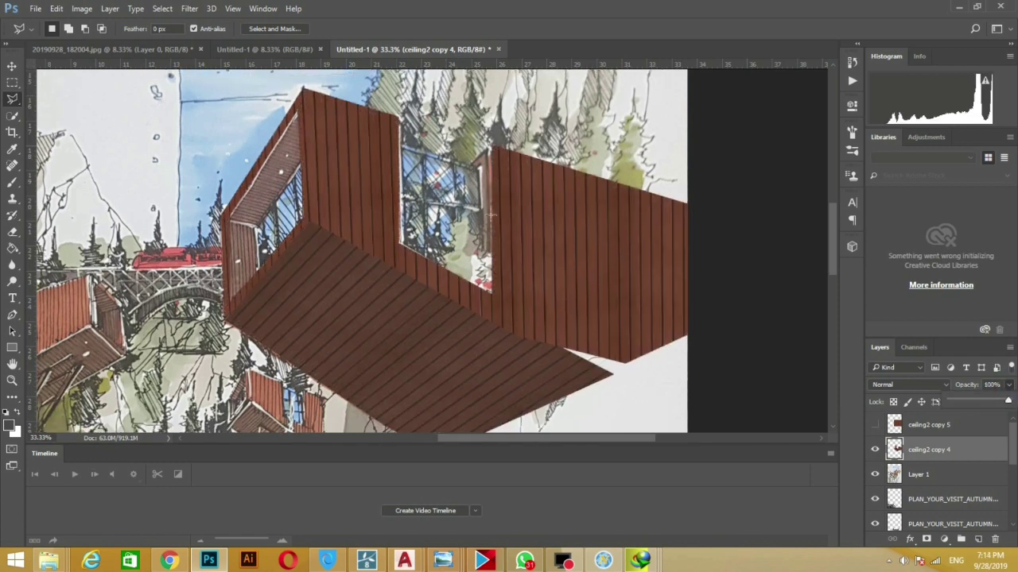
{"action": "left_click", "coordinate": [930, 424]}
{"action": "key", "text": "ctrl+j"}
{"action": "left_click", "coordinate": [874, 425]}
Move the ceiling2 copy 5 wood panel down and left under the box
{"action": "left_click", "coordinate": [875, 425]}
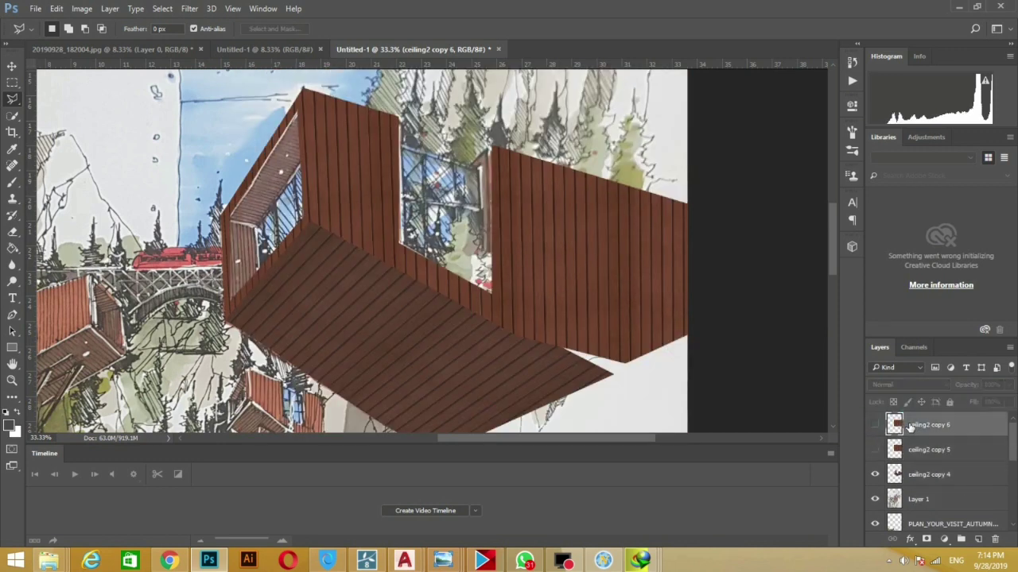
{"action": "key", "text": "Delete"}
{"action": "key", "text": "ctrl+j"}
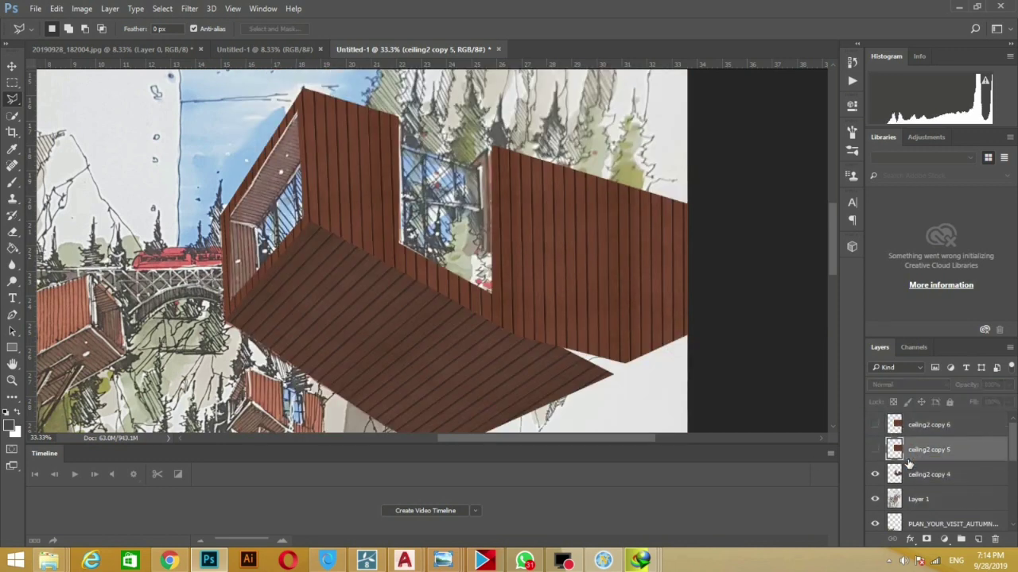
{"action": "left_click", "coordinate": [874, 449]}
{"action": "key", "text": "v"}
{"action": "mouse_move", "coordinate": [573, 362]}
{"action": "left_mouse_down"}
{"action": "mouse_move", "coordinate": [285, 337]}
{"action": "mouse_move", "coordinate": [249, 278]}
{"action": "mouse_move", "coordinate": [331, 268]}
{"action": "left_mouse_up"}
Skew ceiling2 copy 5 about -39.8° into the underside and place it below ceiling2 copy 4
{"action": "key", "text": "ctrl+minus"}
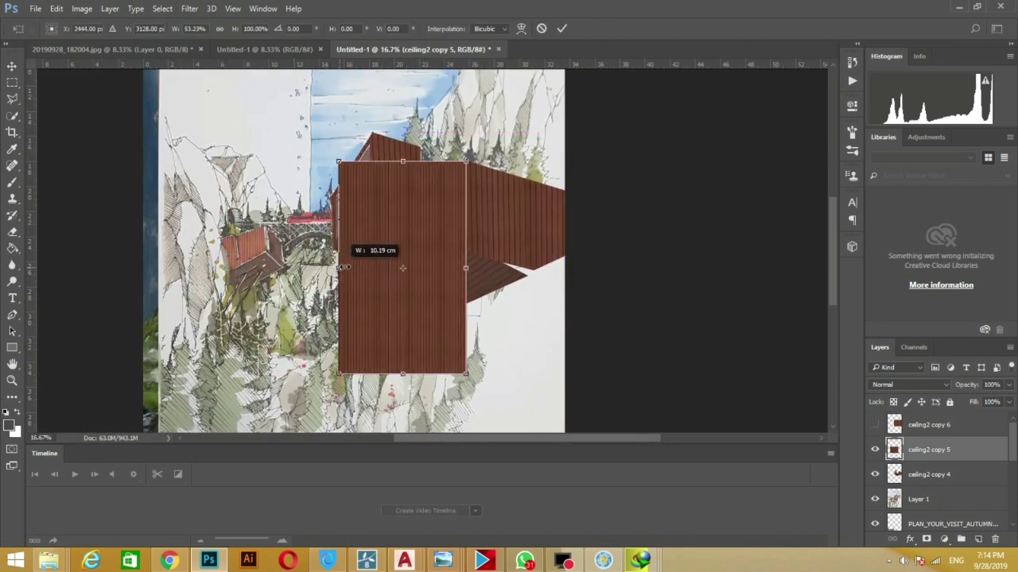
{"action": "right_click", "coordinate": [413, 211]}
{"action": "left_click", "coordinate": [483, 272]}
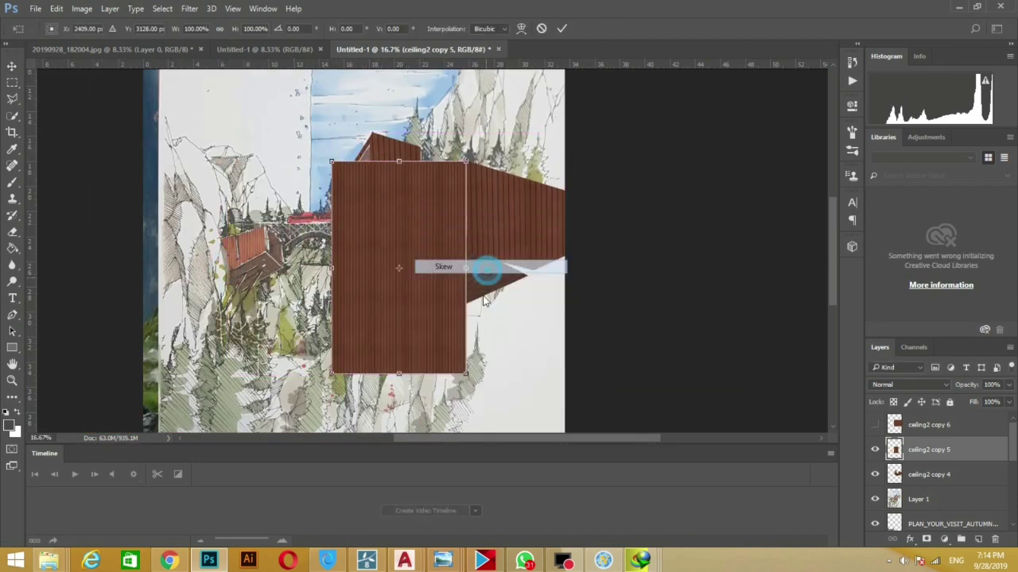
{"action": "mouse_move", "coordinate": [331, 268]}
{"action": "left_mouse_down"}
{"action": "mouse_move", "coordinate": [369, 344]}
{"action": "mouse_move", "coordinate": [361, 277]}
{"action": "left_mouse_up"}
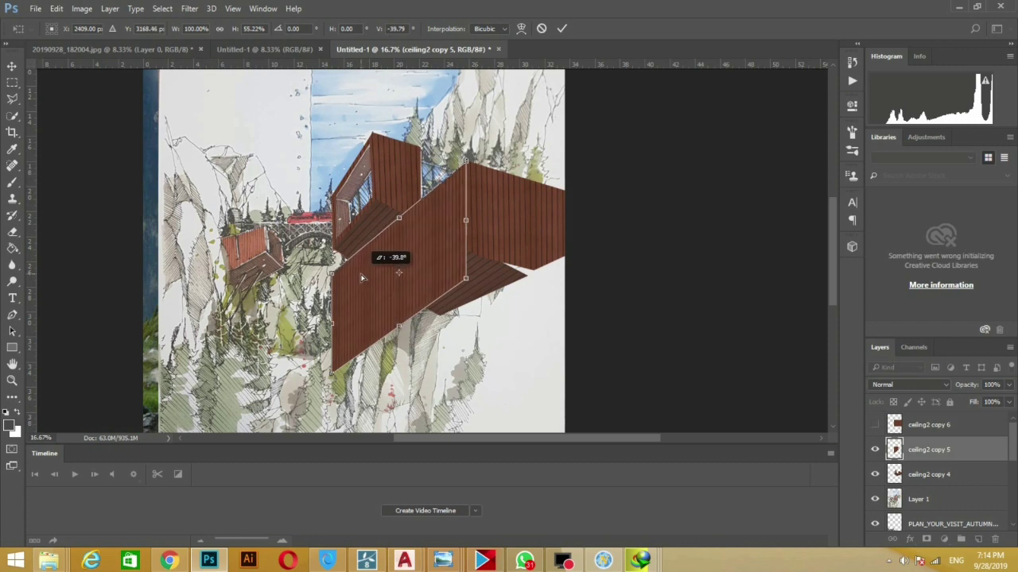
{"action": "key", "text": "Return"}
{"action": "left_click_drag", "start_coordinate": [894, 450], "coordinate": [900, 475]}
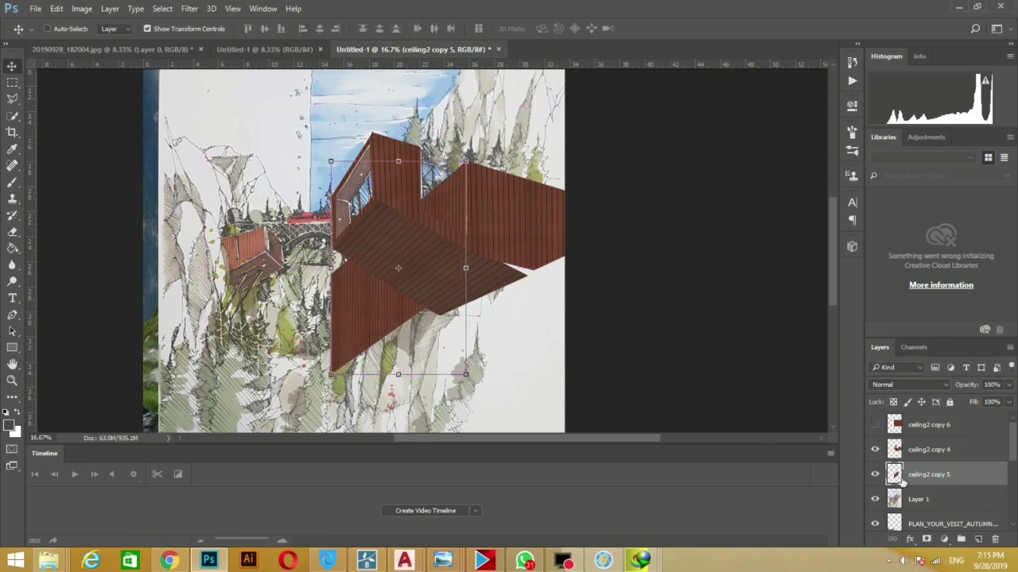
{"action": "key", "text": "ctrl+plus"}
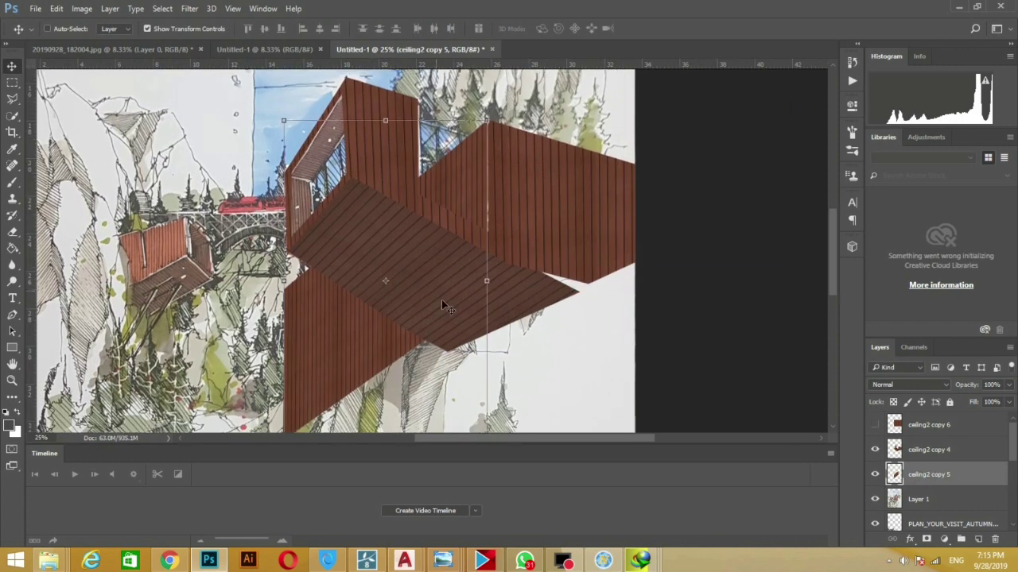
{"action": "key", "text": "l"}
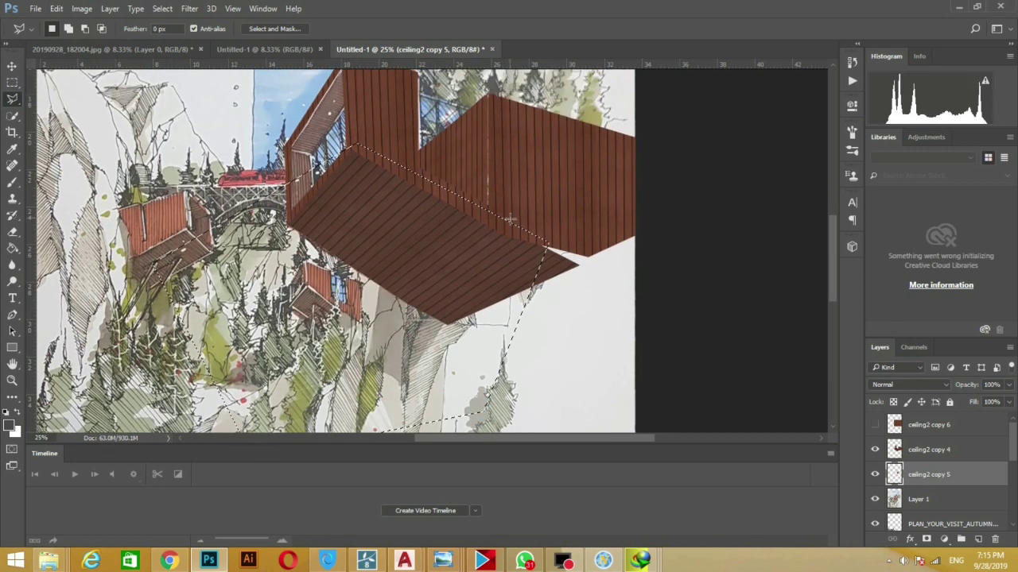
Delete the excess wood below the underside and lower its Hue/Saturation lightness
{"action": "key", "text": "Delete"}
{"action": "key", "text": "ctrl+u"}
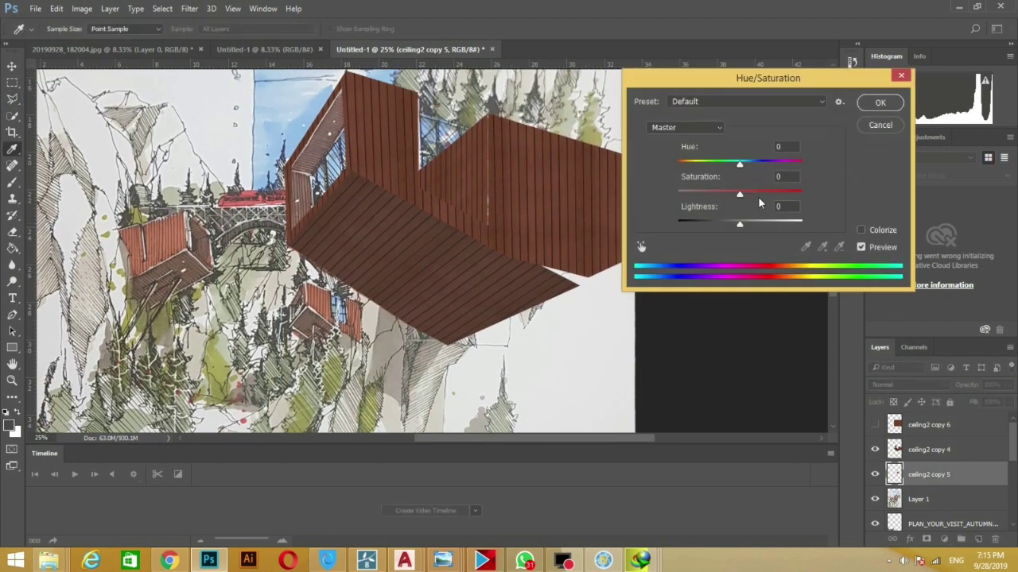
{"action": "left_click_drag", "start_coordinate": [744, 221], "coordinate": [732, 220]}
{"action": "left_click", "coordinate": [873, 103]}
Rotate and slightly enlarge the ceiling2 copy 5 underside panel
{"action": "key", "text": "v"}
{"action": "right_click", "coordinate": [343, 86]}
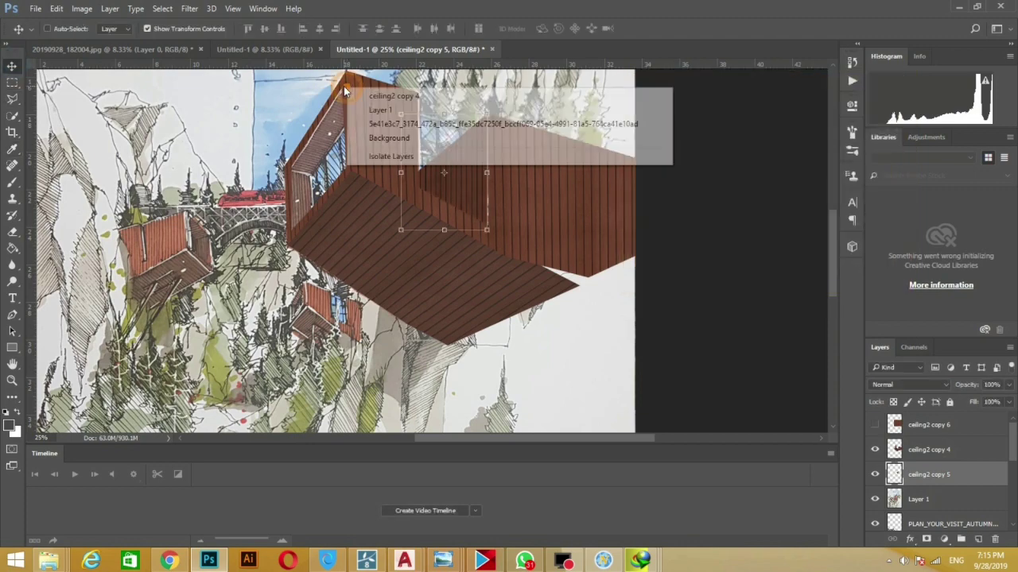
{"action": "left_click", "coordinate": [373, 97]}
{"action": "scroll", "coordinate": [534, 196], "scroll_direction": "up", "scroll_amount": 3}
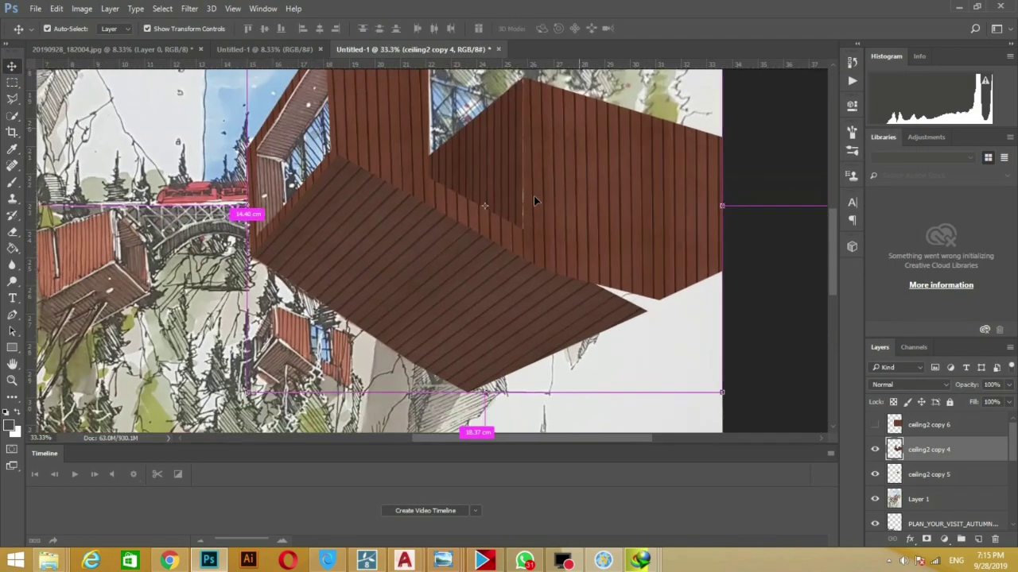
{"action": "left_click", "coordinate": [516, 181], "text": "ctrl"}
{"action": "left_click_drag", "start_coordinate": [599, 324], "coordinate": [631, 288]}
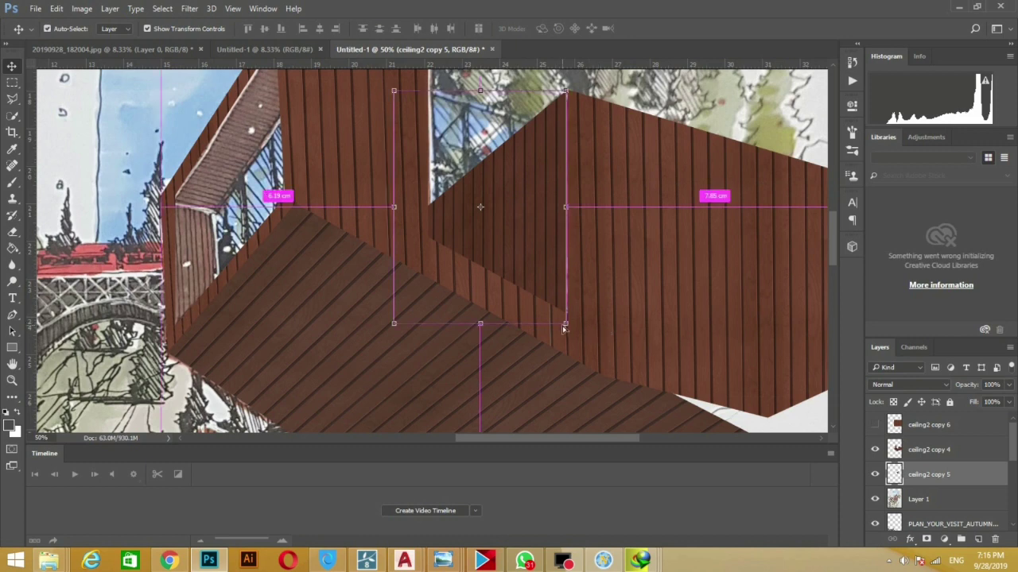
{"action": "key", "text": "Return"}
Resume the paused download and return to the composite
{"action": "left_click", "coordinate": [641, 560]}
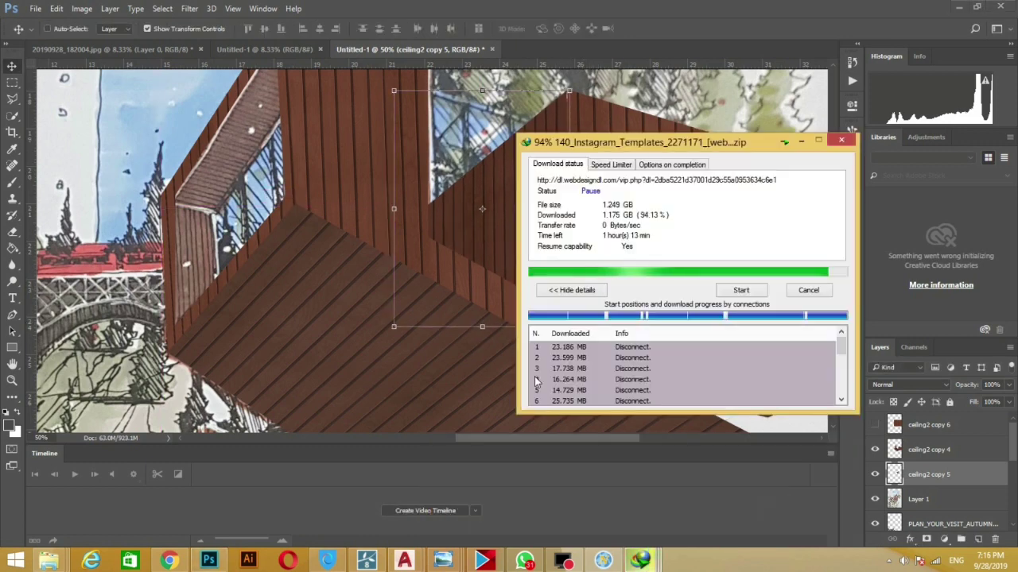
{"action": "left_click", "coordinate": [740, 289]}
{"action": "left_click", "coordinate": [209, 560]}
Rotate the panel slightly so its edge lines up, then deselect
{"action": "scroll", "coordinate": [477, 239], "scroll_direction": "up", "scroll_amount": 1}
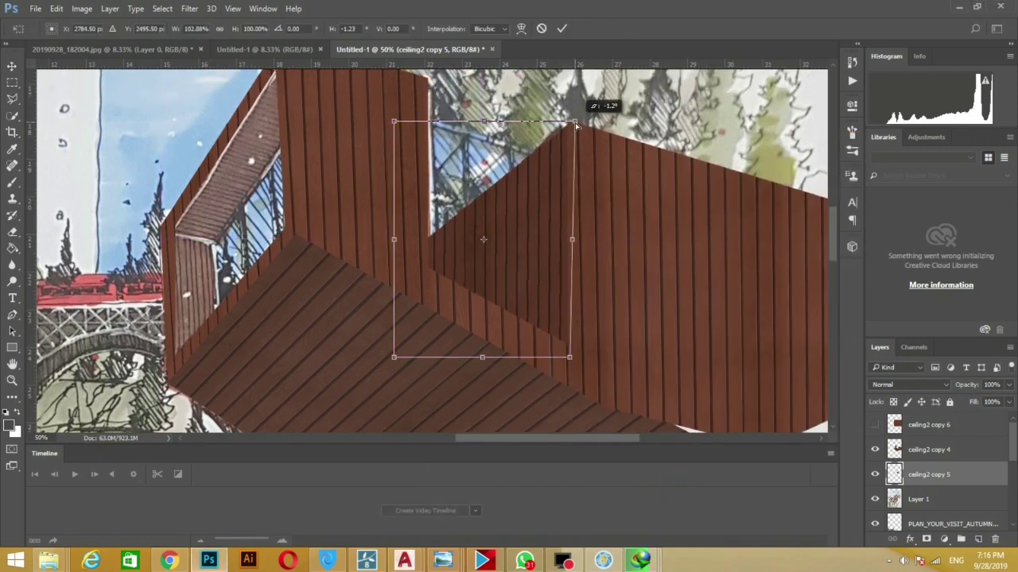
{"action": "key", "text": "ctrl+t"}
{"action": "left_click_drag", "start_coordinate": [575, 118], "coordinate": [572, 121]}
{"action": "key", "text": "Return"}
{"action": "key", "text": "m"}
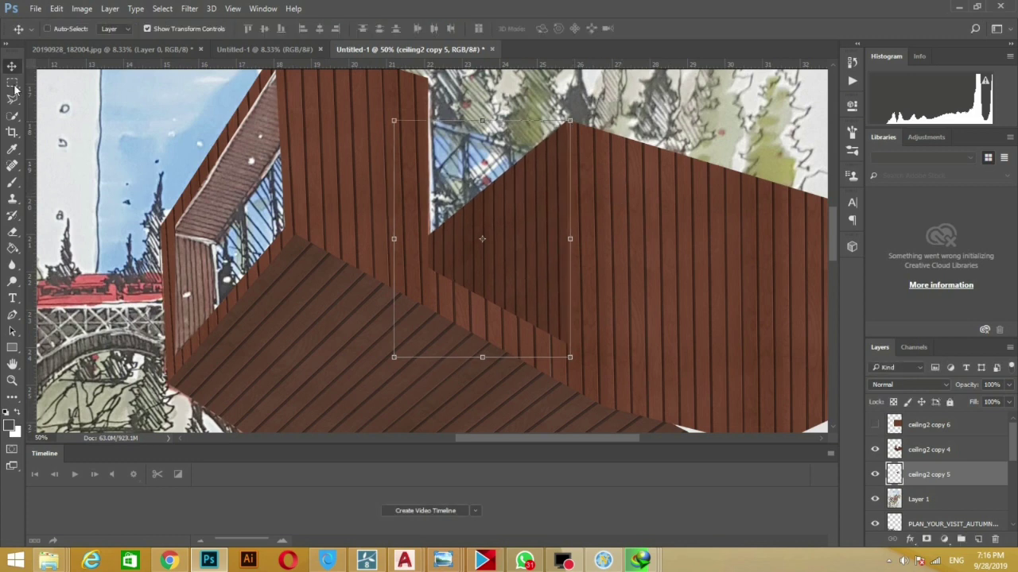
{"action": "key", "text": "ctrl+d"}
{"action": "key", "text": "ctrl+minus"}
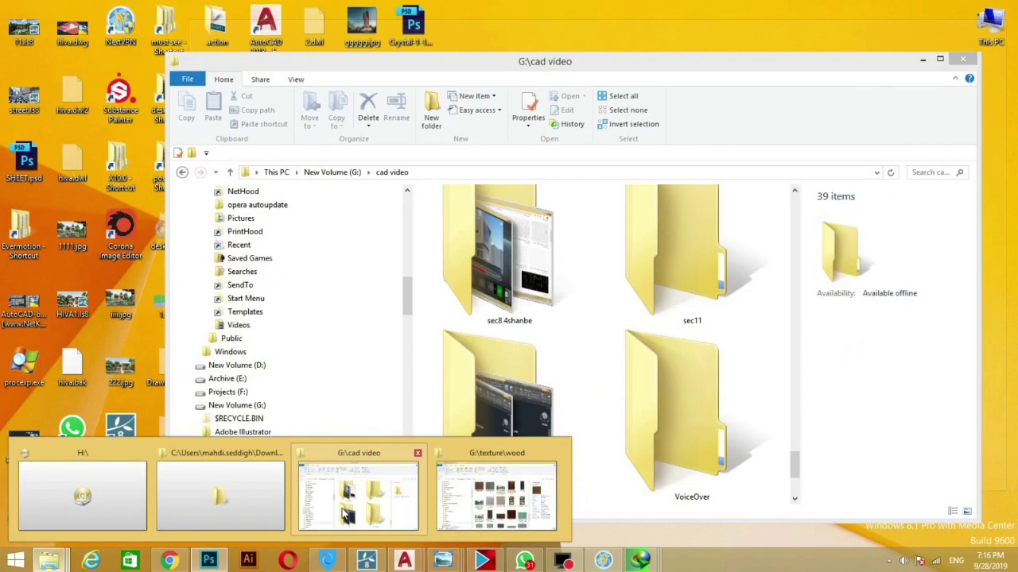
Open E:\postpro and drag the lit glass office building JPG into Photoshop
{"action": "left_click", "coordinate": [208, 469]}
{"action": "key", "text": "super+d"}
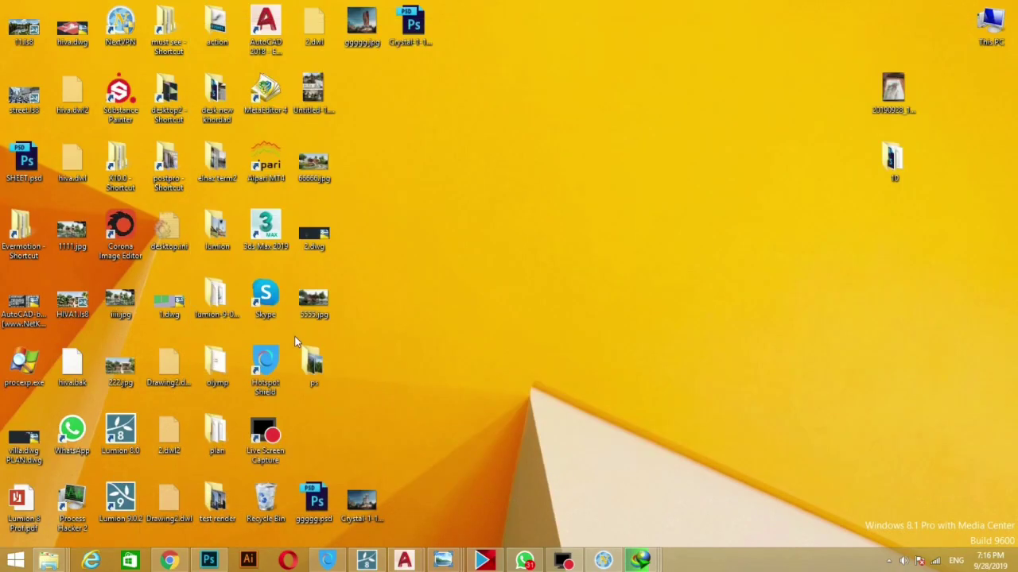
{"action": "double_click", "coordinate": [167, 168]}
{"action": "double_click", "coordinate": [490, 385]}
{"action": "left_click", "coordinate": [961, 6]}
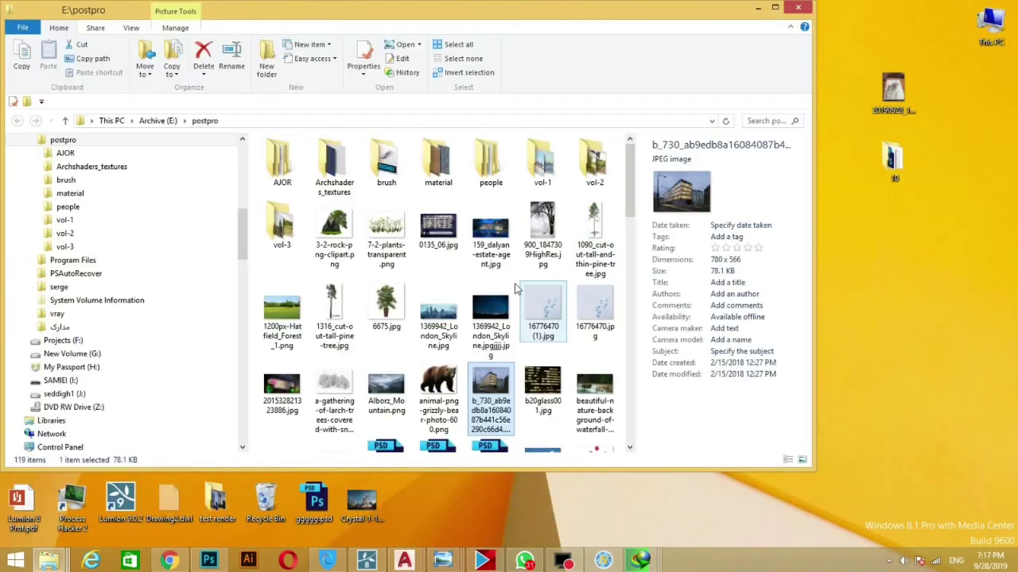
{"action": "mouse_move", "coordinate": [491, 389]}
{"action": "left_mouse_down"}
{"action": "mouse_move", "coordinate": [553, 223]}
{"action": "mouse_move", "coordinate": [530, 232]}
{"action": "mouse_move", "coordinate": [406, 209]}
{"action": "left_mouse_up"}
Perspective-crop a patch of the lit glass facade to straighten it
{"action": "key", "text": "Return"}
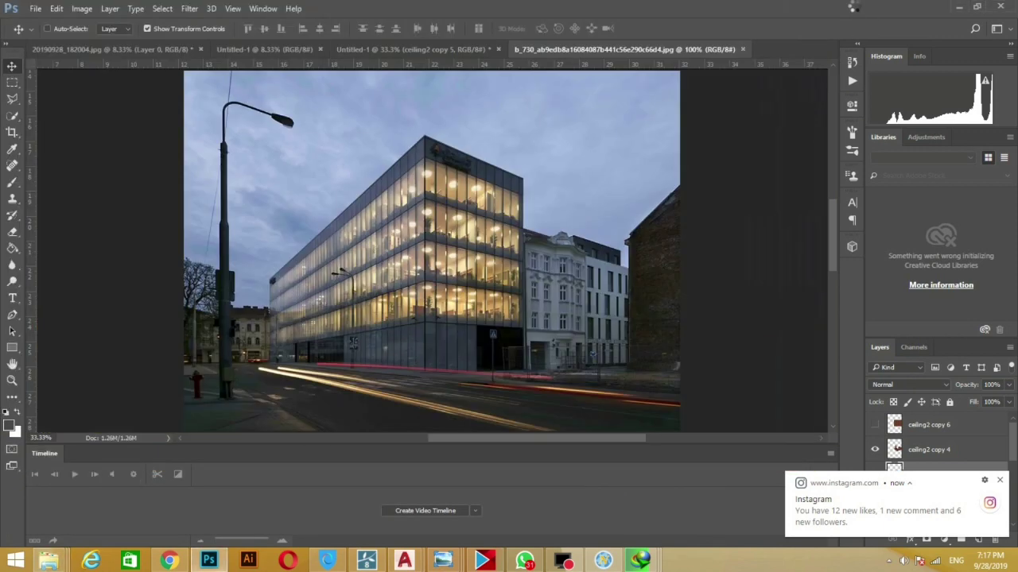
{"action": "left_click_drag", "start_coordinate": [11, 133], "coordinate": [64, 145]}
{"action": "left_click", "coordinate": [424, 157]}
{"action": "left_click", "coordinate": [521, 194]}
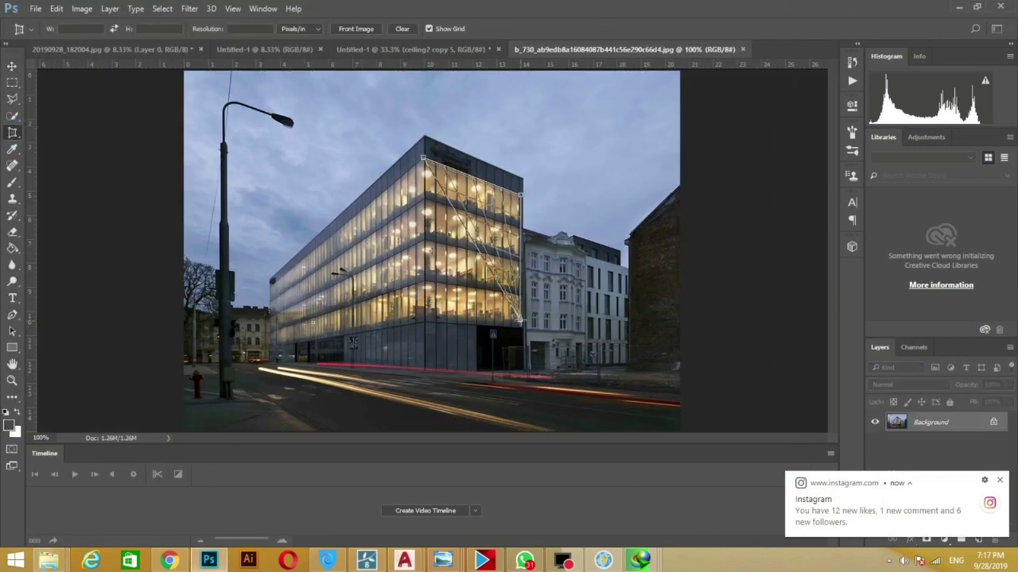
{"action": "left_click", "coordinate": [521, 320]}
{"action": "left_click", "coordinate": [425, 318]}
{"action": "key", "text": "Return"}
Bring the cropped facade into Untitled-1 as Layer 2 and enlarge it into the opening
{"action": "key", "text": "ctrl+a"}
{"action": "key", "text": "v"}
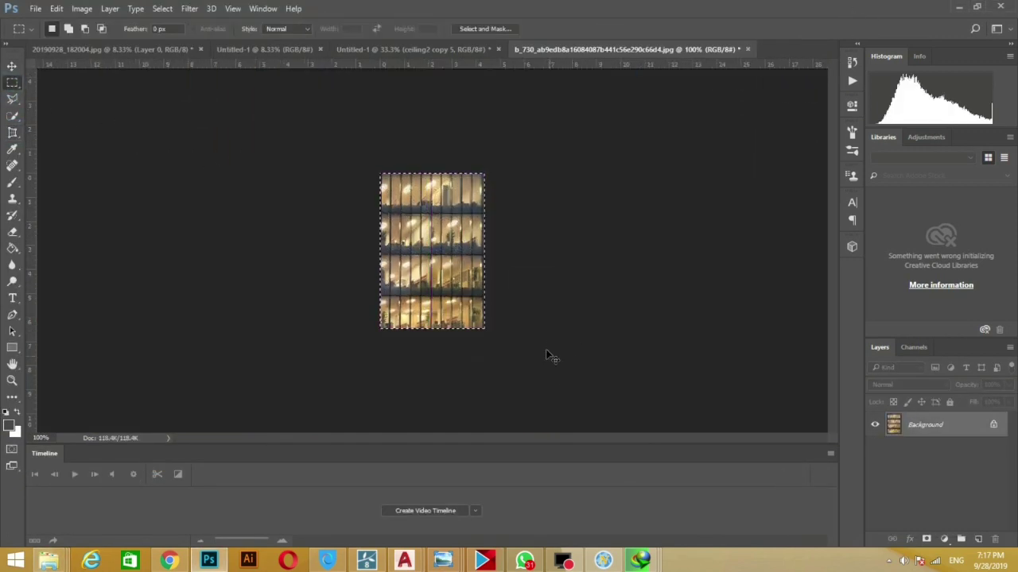
{"action": "mouse_move", "coordinate": [548, 348]}
{"action": "left_mouse_down"}
{"action": "mouse_move", "coordinate": [274, 85]}
{"action": "mouse_move", "coordinate": [341, 163]}
{"action": "mouse_move", "coordinate": [508, 208]}
{"action": "mouse_move", "coordinate": [545, 318]}
{"action": "left_mouse_up"}
{"action": "key", "text": "ctrl+t"}
{"action": "left_click_drag", "start_coordinate": [485, 206], "coordinate": [493, 221]}
Skew and stretch Layer 2 so the glazing matches the window opening's perspective
{"action": "right_click", "coordinate": [492, 221]}
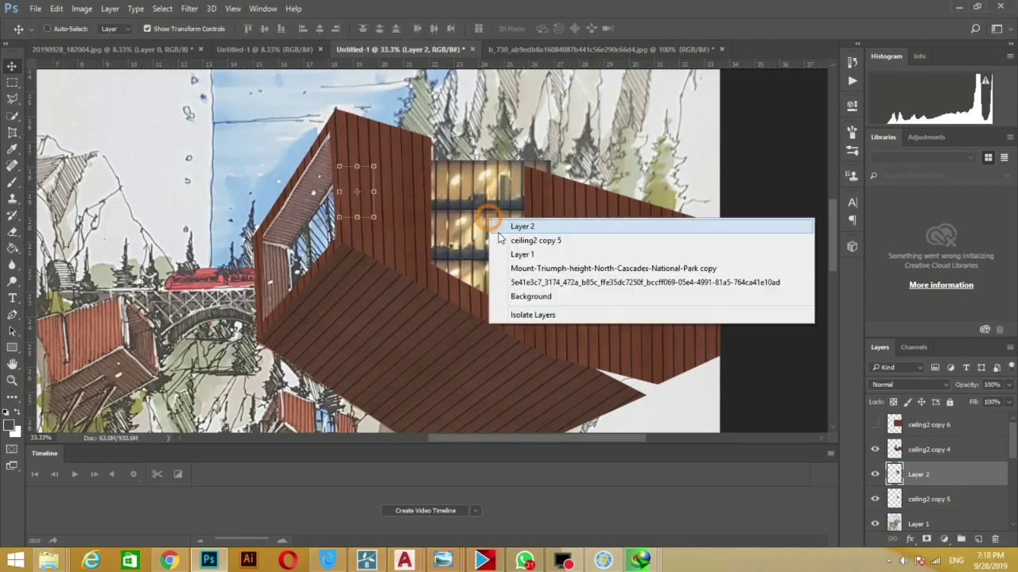
{"action": "key", "text": "Escape"}
{"action": "right_click", "coordinate": [517, 253]}
{"action": "left_click", "coordinate": [584, 325]}
{"action": "left_click_drag", "start_coordinate": [550, 161], "coordinate": [552, 195]}
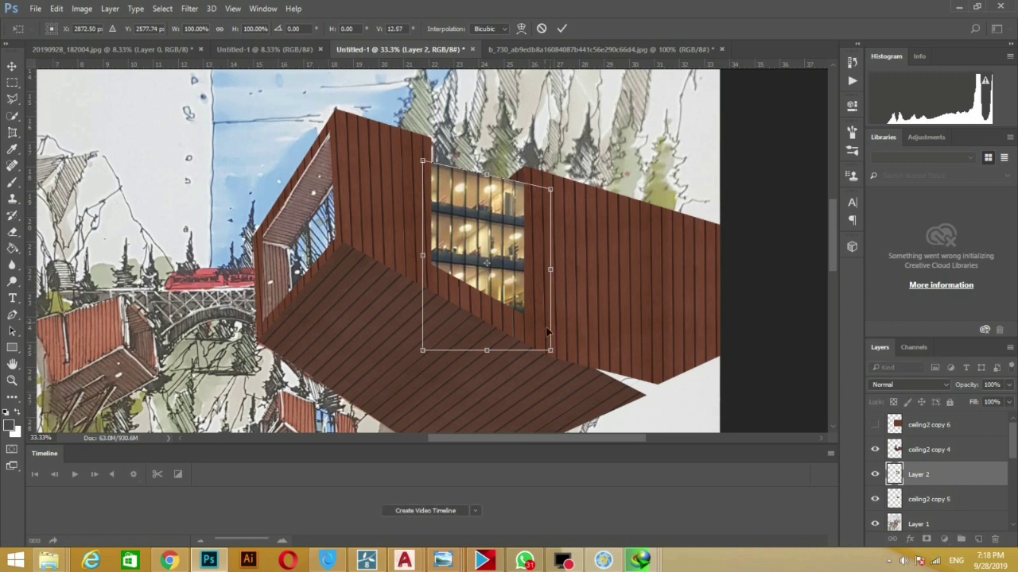
{"action": "left_click_drag", "start_coordinate": [550, 349], "coordinate": [541, 410]}
{"action": "key", "text": "ctrl+minus"}
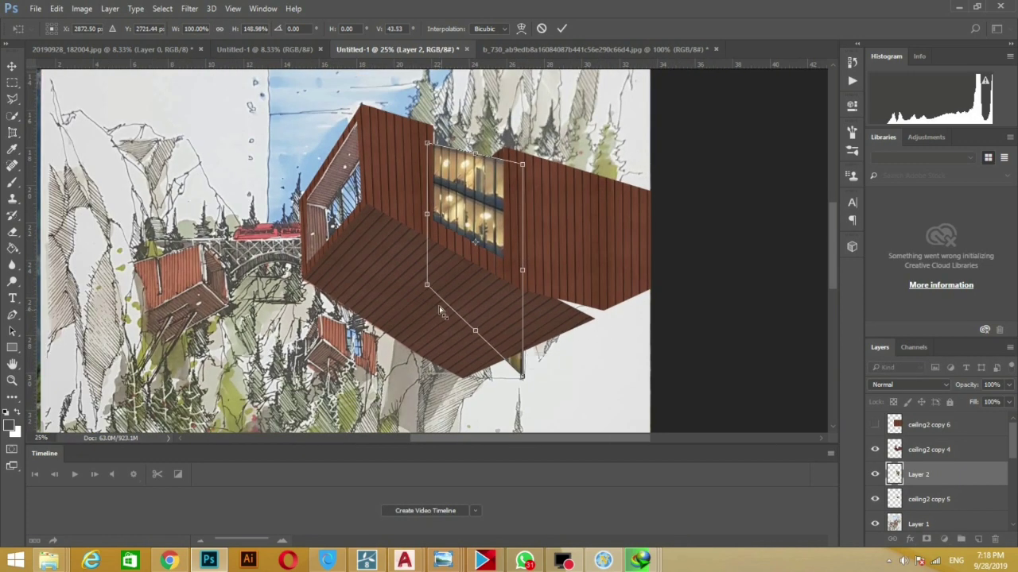
{"action": "left_click_drag", "start_coordinate": [427, 283], "coordinate": [427, 306]}
{"action": "left_click_drag", "start_coordinate": [521, 356], "coordinate": [522, 399]}
{"action": "left_click_drag", "start_coordinate": [427, 143], "coordinate": [427, 135]}
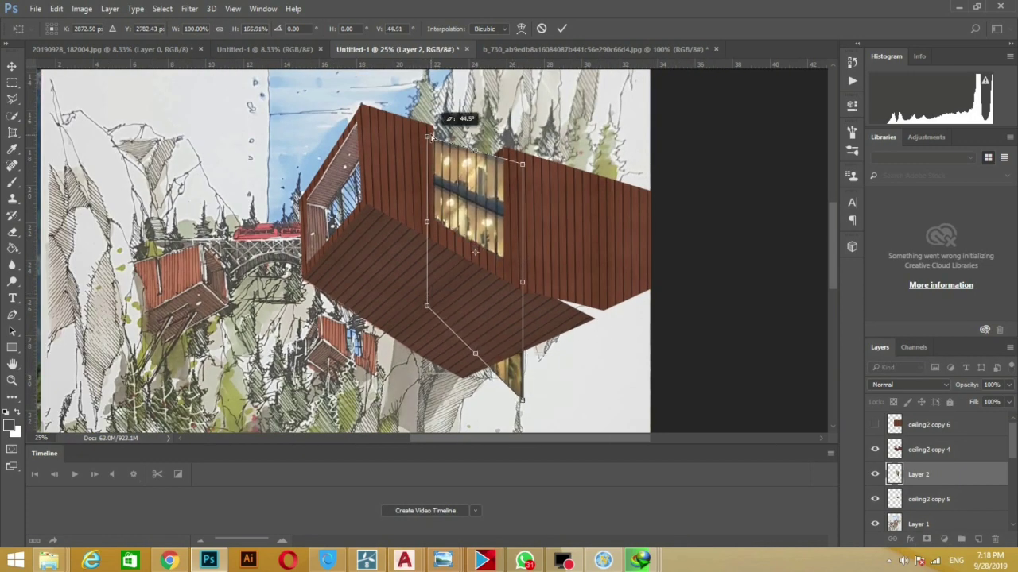
{"action": "mouse_move", "coordinate": [521, 400]}
{"action": "left_mouse_down"}
{"action": "mouse_move", "coordinate": [522, 309]}
{"action": "mouse_move", "coordinate": [522, 330]}
{"action": "left_mouse_up"}
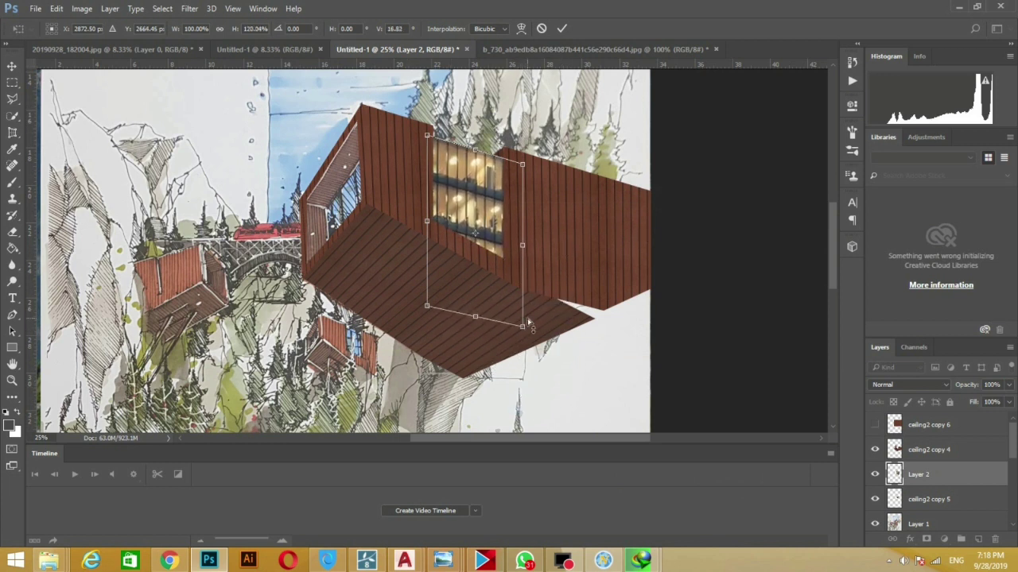
{"action": "scroll", "coordinate": [530, 326], "scroll_direction": "up", "scroll_amount": 1}
{"action": "key", "text": "Return"}
{"action": "left_click_drag", "start_coordinate": [586, 113], "coordinate": [472, 360]}
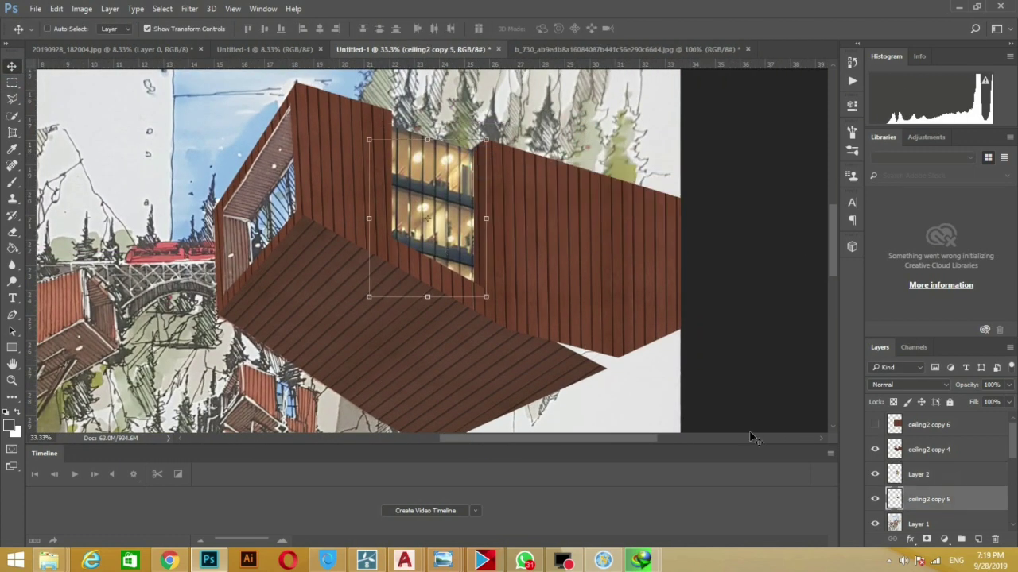
Darken the wood midtones with Levels and the underside with Hue/Saturation, then deselect
{"action": "key", "text": "ctrl+l"}
{"action": "left_click_drag", "start_coordinate": [829, 203], "coordinate": [837, 205]}
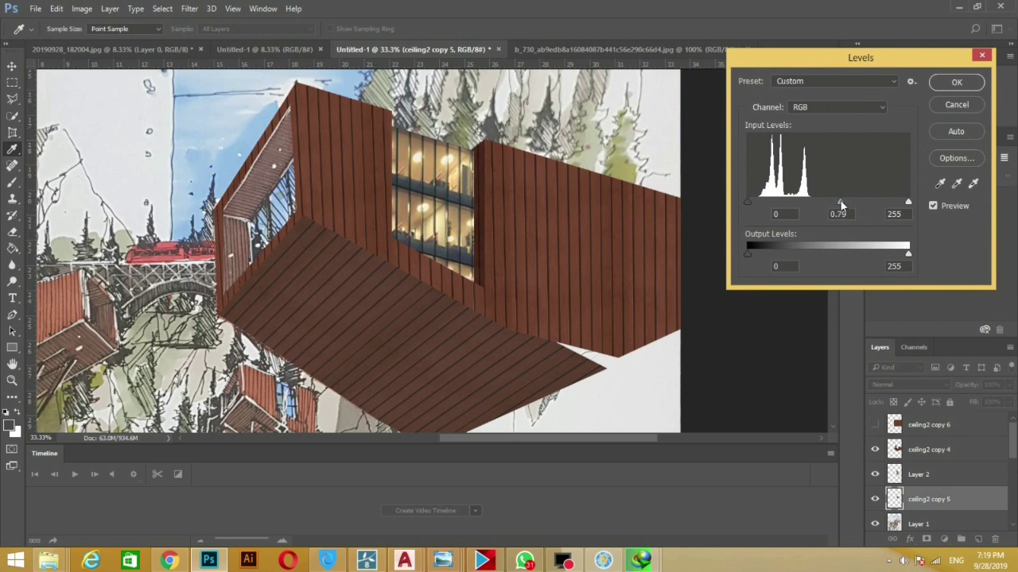
{"action": "key", "text": "Return"}
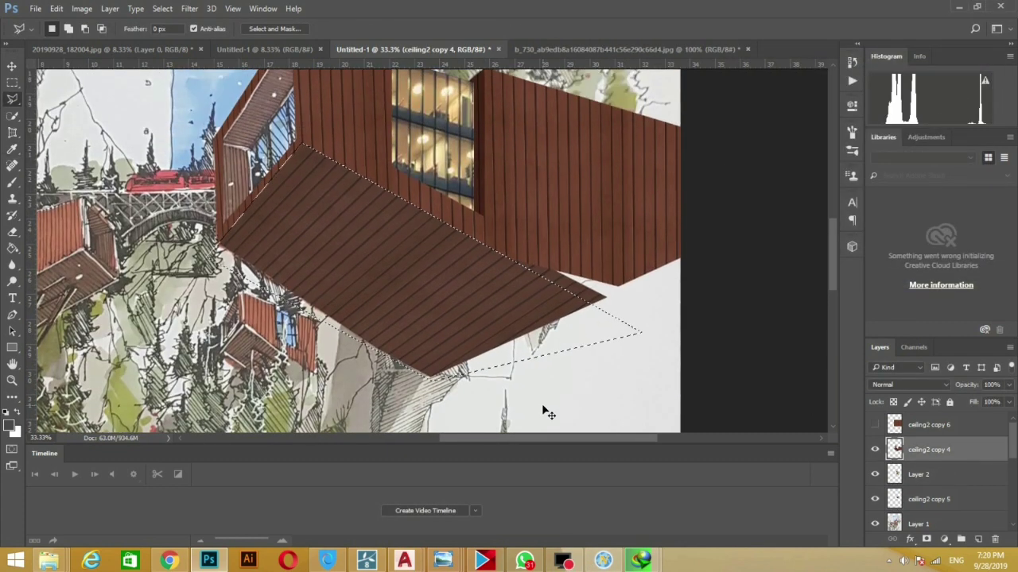
{"action": "key", "text": "ctrl+u"}
{"action": "left_click_drag", "start_coordinate": [739, 222], "coordinate": [721, 226]}
{"action": "key", "text": "Return"}
{"action": "key", "text": "ctrl+d"}
Toggle the window glazing and ceiling2 copy 5 layers off and on to compare
{"action": "scroll", "coordinate": [466, 295], "scroll_direction": "up", "scroll_amount": 2}
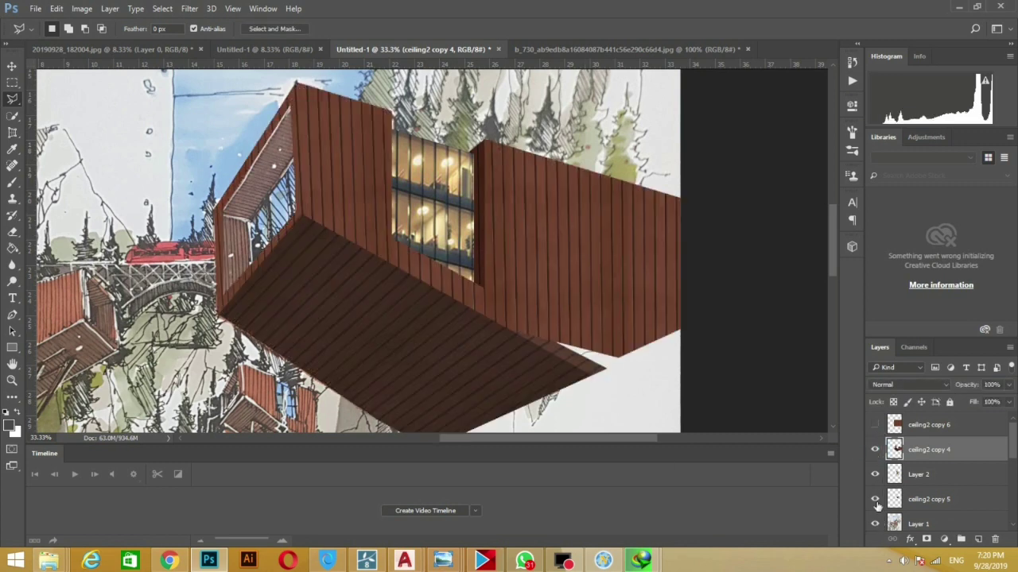
{"action": "left_click", "coordinate": [874, 474]}
{"action": "left_click", "coordinate": [875, 500]}
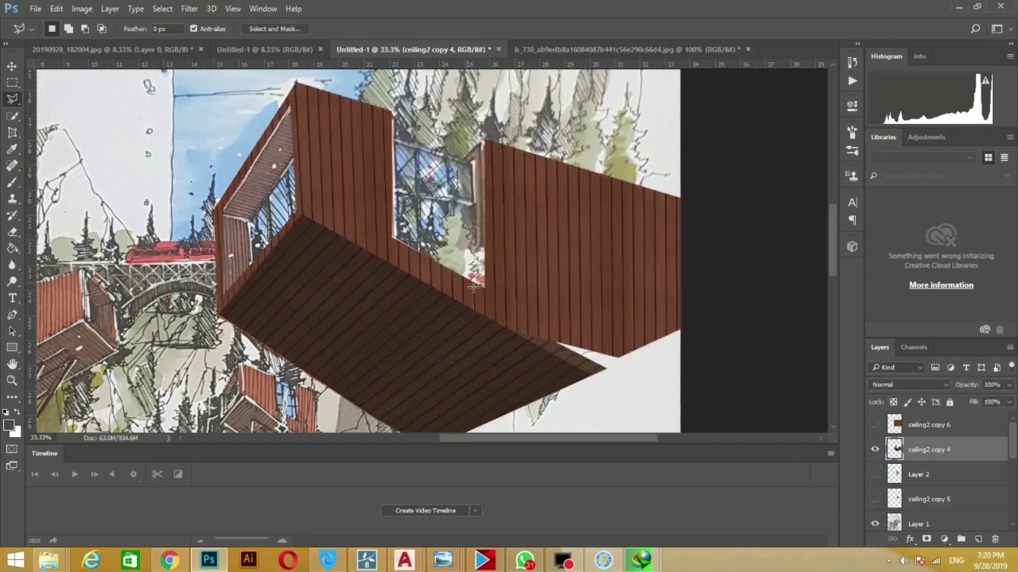
{"action": "left_click", "coordinate": [874, 475]}
{"action": "left_click", "coordinate": [874, 499]}
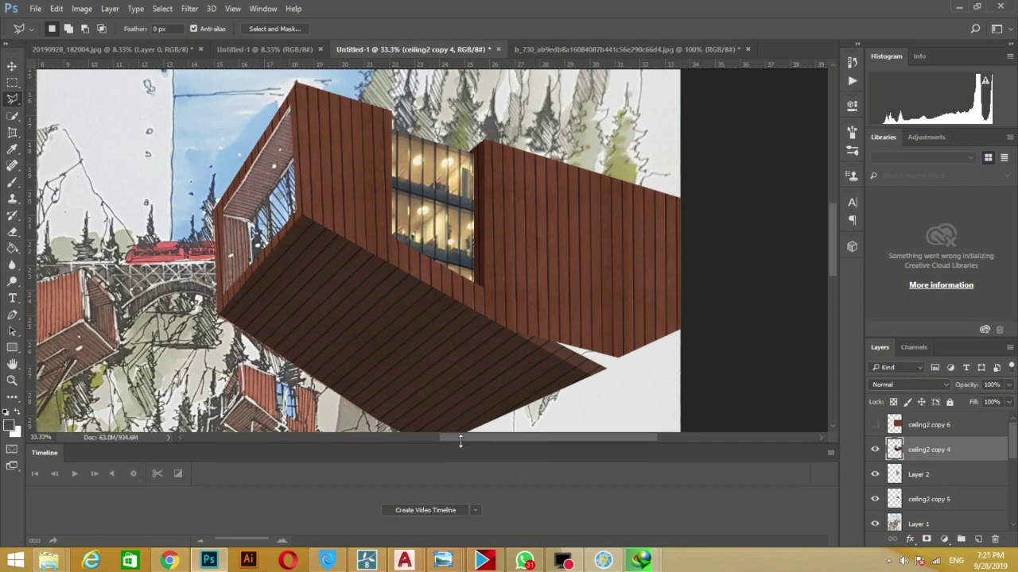
{"action": "left_click_drag", "start_coordinate": [483, 438], "coordinate": [460, 438]}
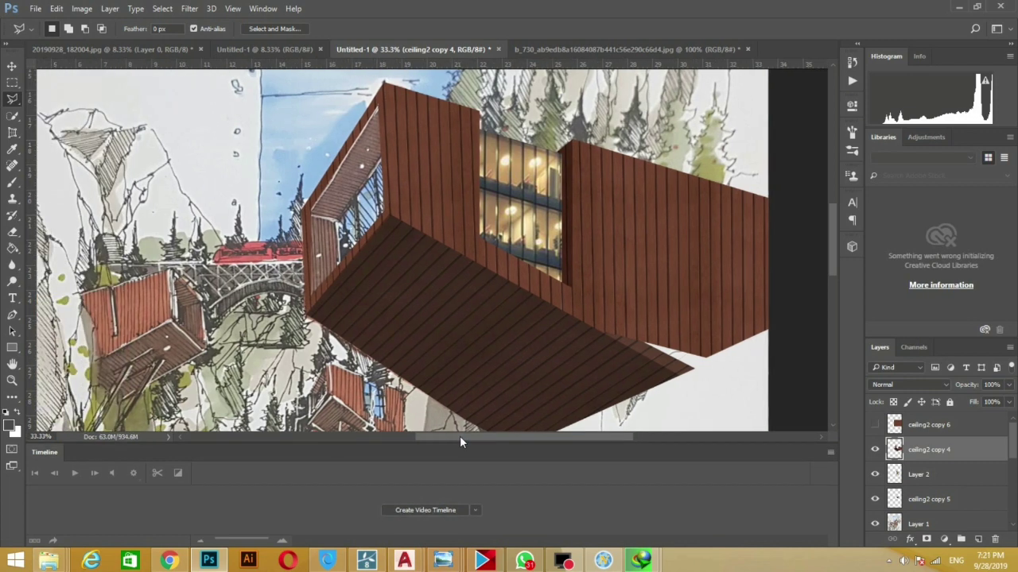
Zoom out and back in to review the cliff-house composite
{"action": "scroll", "coordinate": [466, 215], "scroll_direction": "up", "scroll_amount": 1}
{"action": "scroll", "coordinate": [625, 321], "scroll_direction": "down", "scroll_amount": 2}
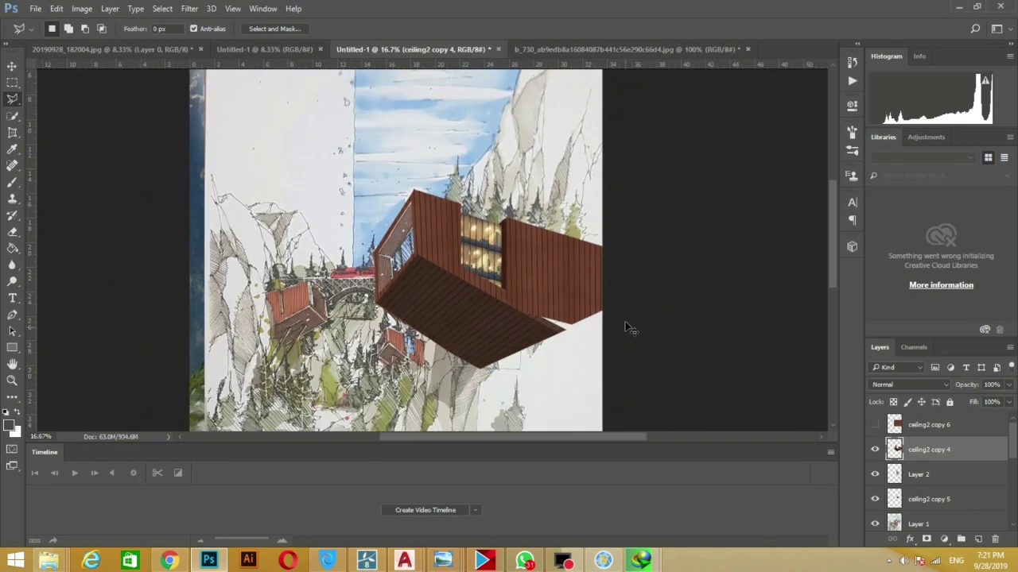
{"action": "scroll", "coordinate": [644, 341], "scroll_direction": "down", "scroll_amount": 2}
{"action": "scroll", "coordinate": [645, 347], "scroll_direction": "up", "scroll_amount": 1}
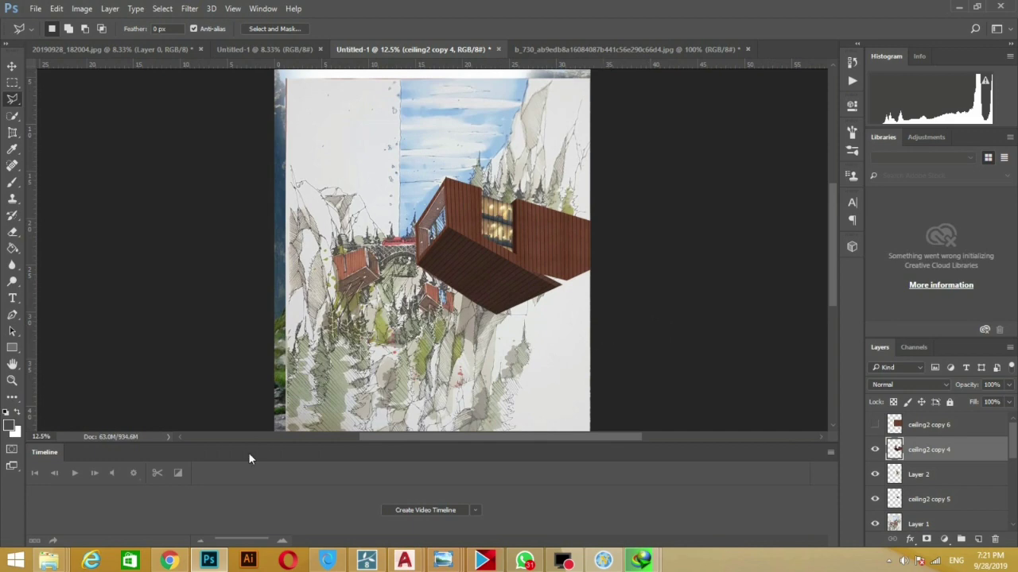
{"action": "scroll", "coordinate": [476, 188], "scroll_direction": "up", "scroll_amount": 1}
{"action": "scroll", "coordinate": [476, 188], "scroll_direction": "up", "scroll_amount": 1}
{"action": "scroll", "coordinate": [477, 188], "scroll_direction": "up", "scroll_amount": 1}
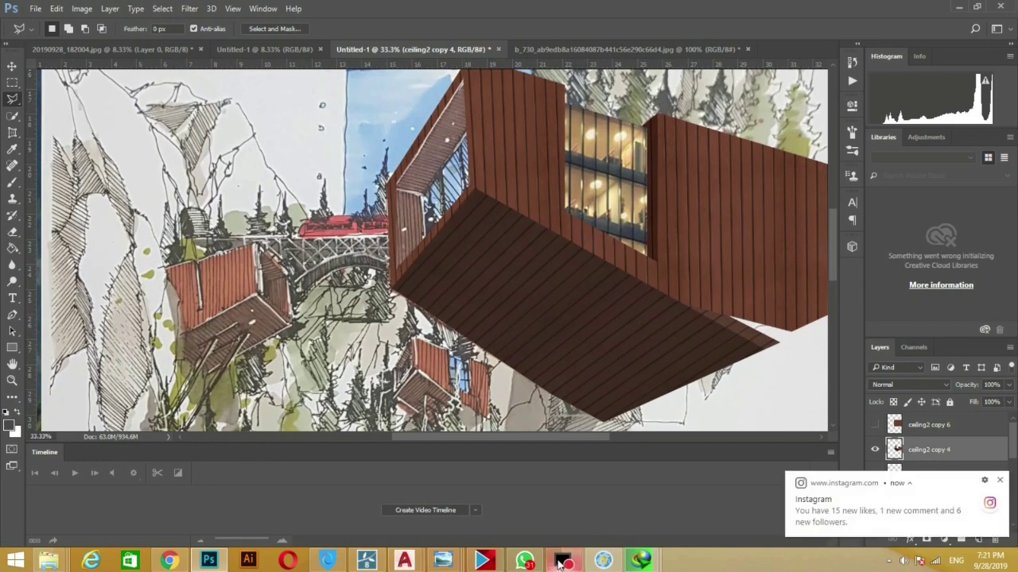
{"action": "scroll", "coordinate": [461, 258], "scroll_direction": "up", "scroll_amount": 1}
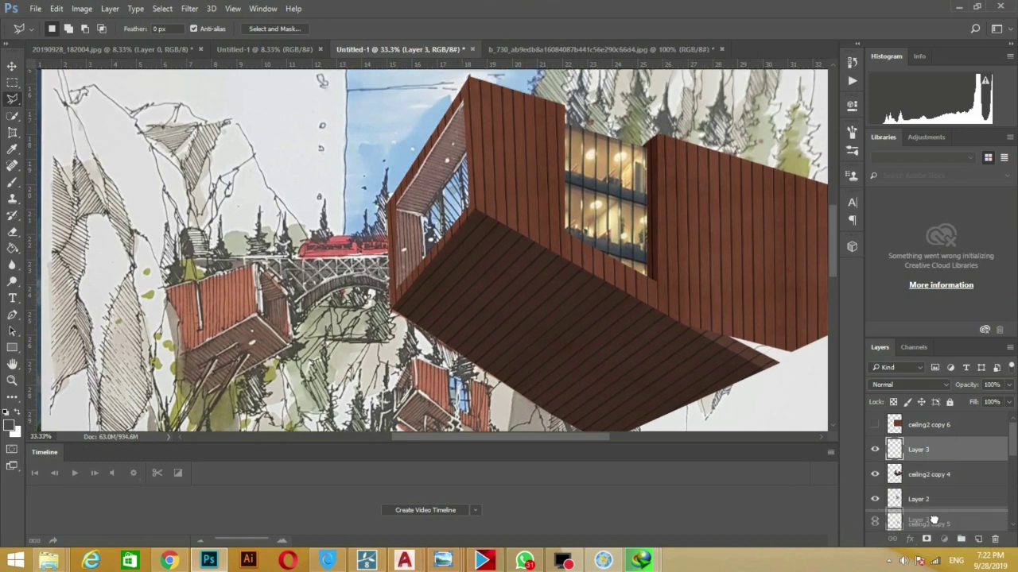
Merge ceiling2 copy 4, Layer 2 and ceiling2 copy 5, then make empty Layer 3 active
{"action": "left_click", "coordinate": [928, 496]}
{"action": "left_click", "coordinate": [931, 452], "text": "shift"}
{"action": "key", "text": "ctrl+e"}
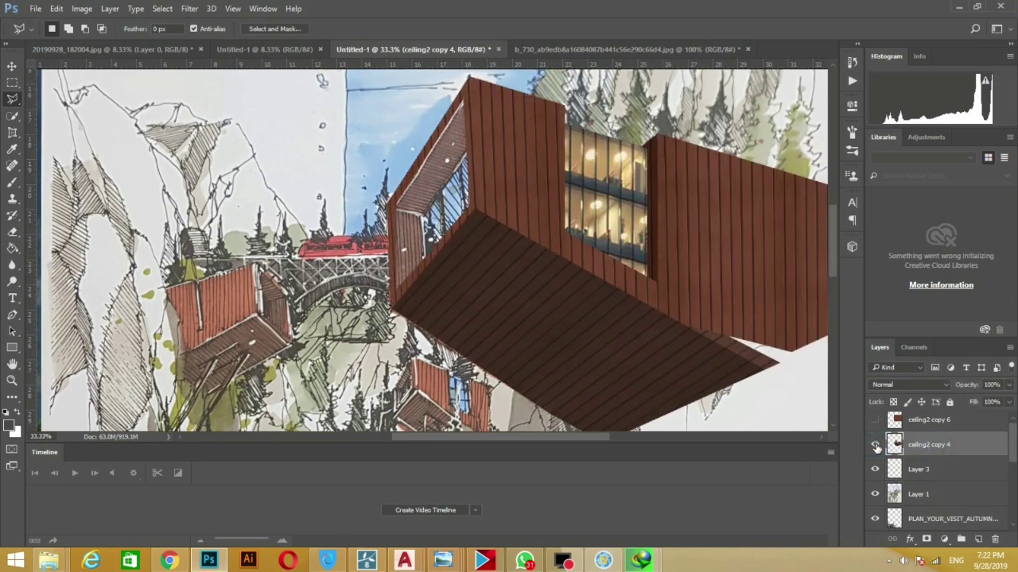
{"action": "left_click", "coordinate": [874, 449]}
{"action": "left_click", "coordinate": [874, 449]}
{"action": "left_click", "coordinate": [919, 475]}
Outline the balcony ceiling in the box's open end with a polygonal lasso selection
{"action": "key", "text": "ctrl+plus"}
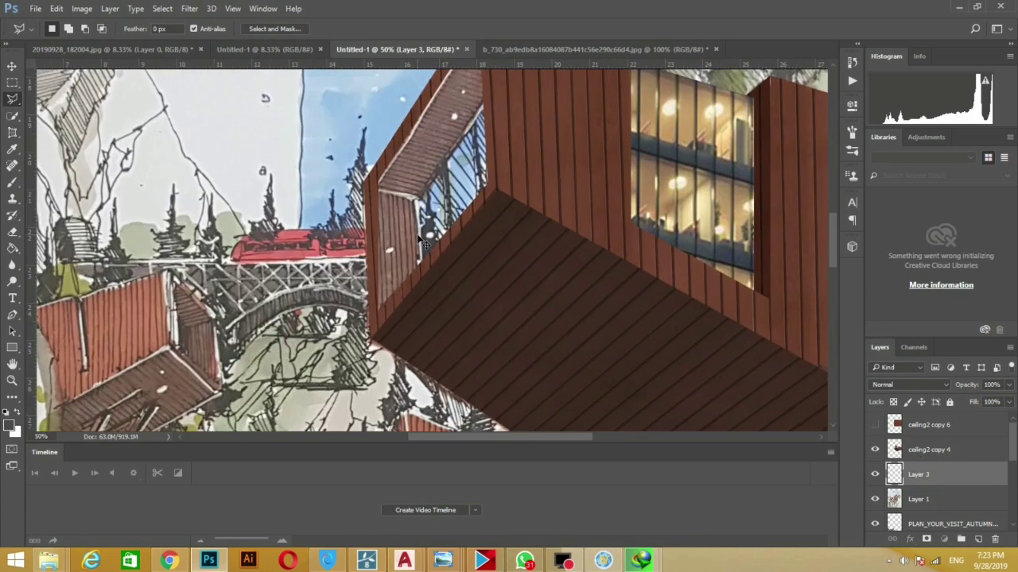
{"action": "key", "text": "shift+l"}
{"action": "left_click", "coordinate": [357, 183]}
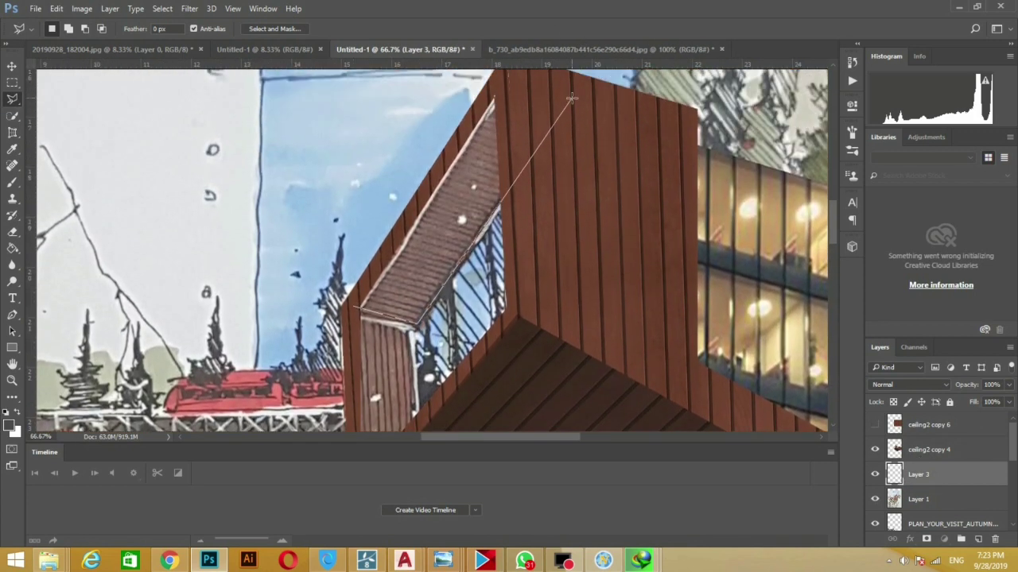
{"action": "left_click", "coordinate": [497, 209]}
{"action": "left_click", "coordinate": [562, 111]}
{"action": "left_click", "coordinate": [493, 86]}
{"action": "left_click", "coordinate": [358, 306]}
Fill the ceiling selection with mid grey #686868
{"action": "left_click", "coordinate": [10, 427]}
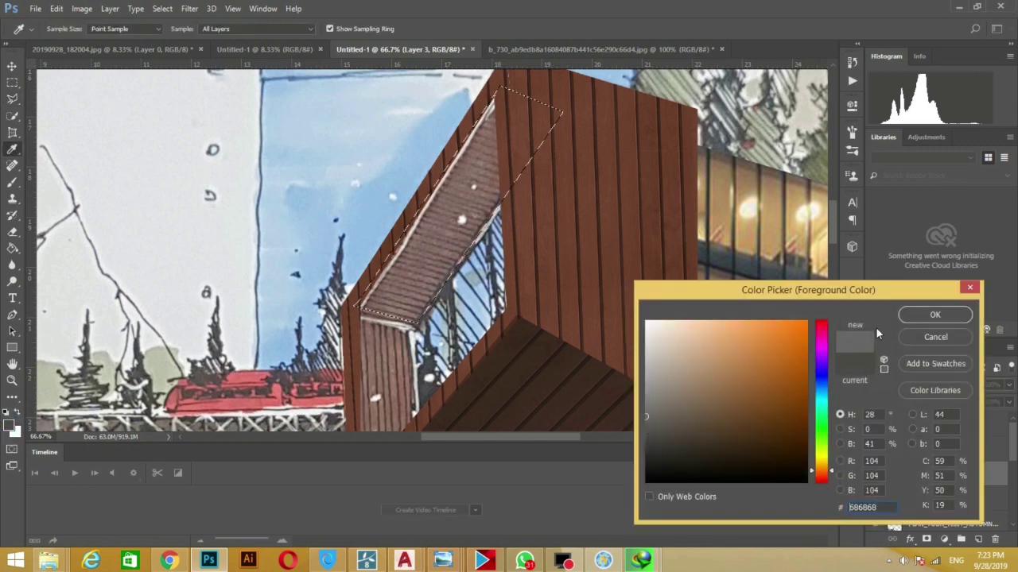
{"action": "left_click", "coordinate": [920, 313]}
{"action": "key", "text": "g"}
{"action": "left_click", "coordinate": [446, 159]}
On a new Layer 4, fill the side wall rectangle with the same grey
{"action": "scroll", "coordinate": [567, 166], "scroll_direction": "down", "scroll_amount": 3}
{"action": "left_click", "coordinate": [979, 541]}
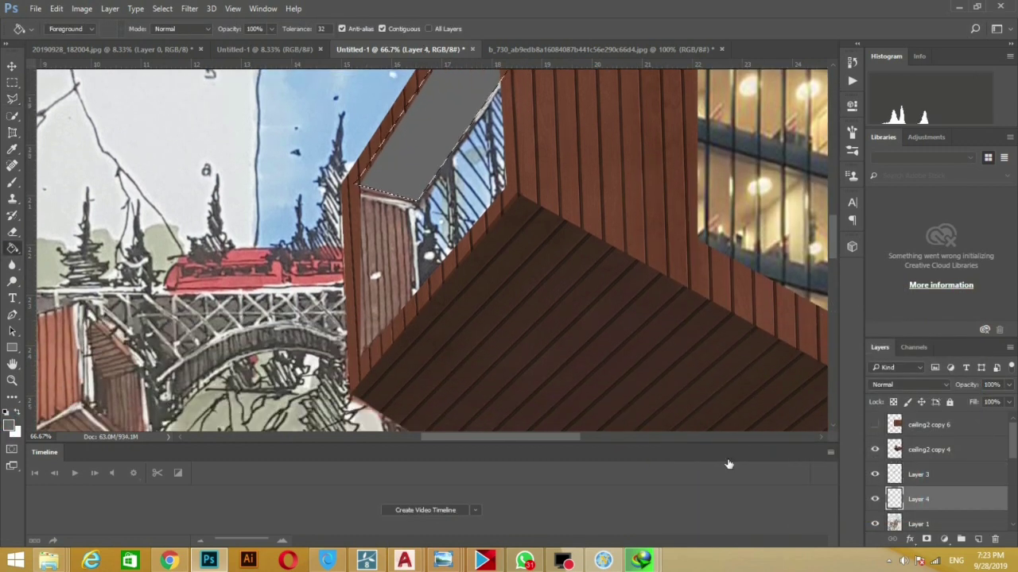
{"action": "key", "text": "ctrl+d"}
{"action": "key", "text": "m"}
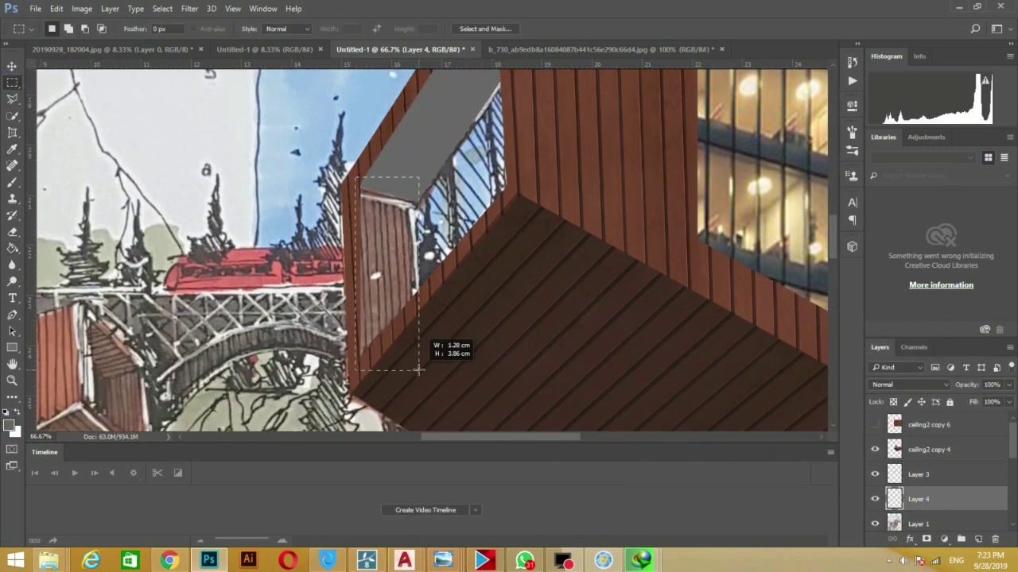
{"action": "left_click", "coordinate": [10, 426]}
{"action": "key", "text": "Escape"}
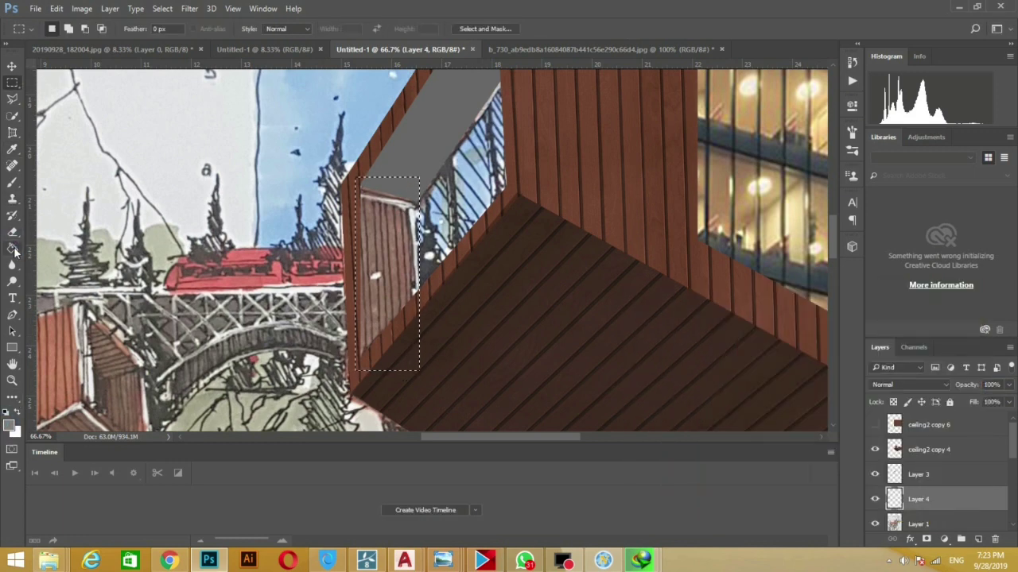
{"action": "left_click", "coordinate": [12, 248]}
{"action": "left_click", "coordinate": [386, 270]}
Adjust the grey ceiling's lightness on Layer 3 with Hue/Saturation
{"action": "key", "text": "ctrl+minus"}
{"action": "key", "text": "ctrl+minus"}
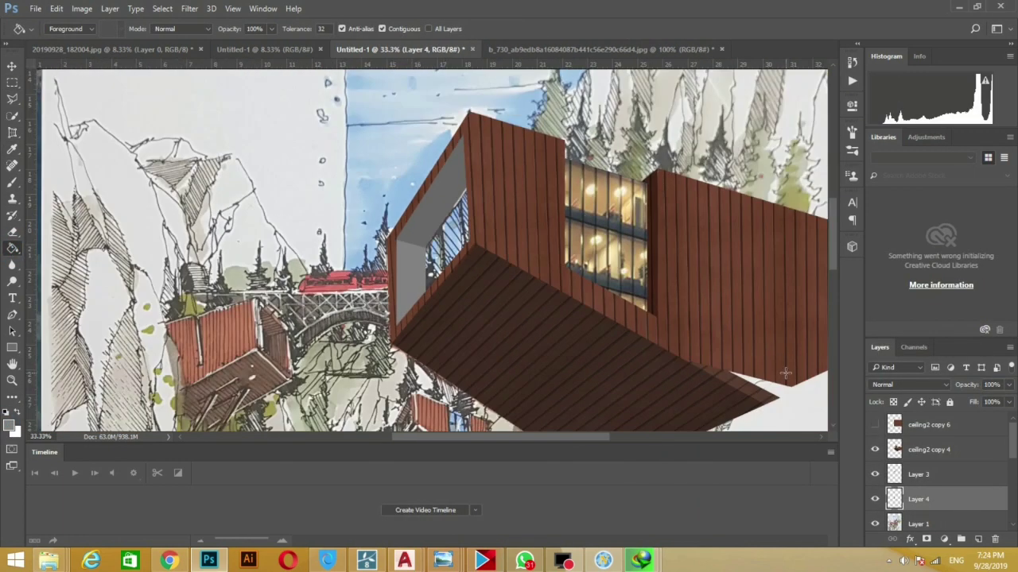
{"action": "key", "text": "ctrl+minus"}
{"action": "left_click", "coordinate": [918, 475]}
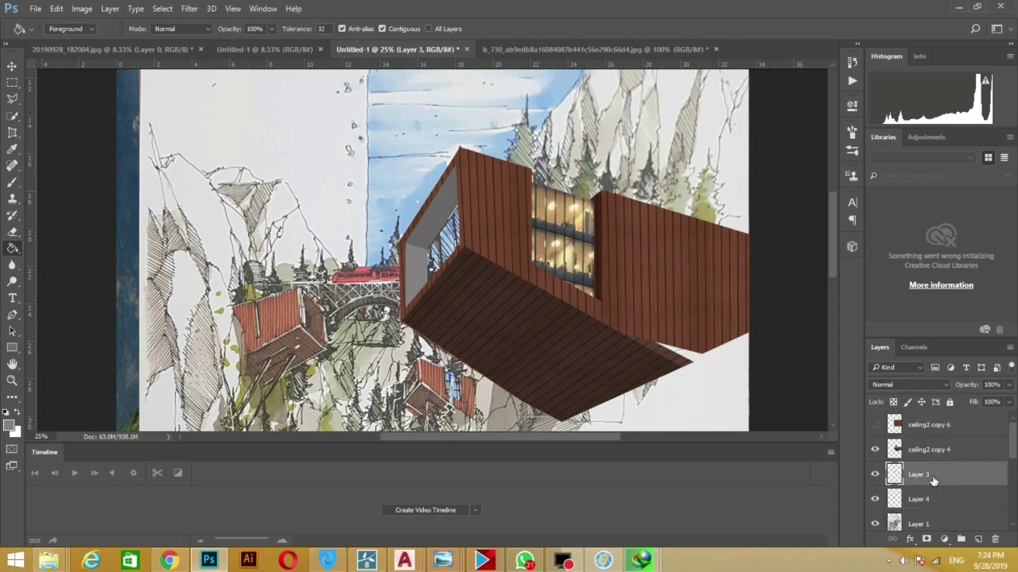
{"action": "key", "text": "ctrl+u"}
{"action": "left_click_drag", "start_coordinate": [731, 216], "coordinate": [724, 222]}
{"action": "key", "text": "Return"}
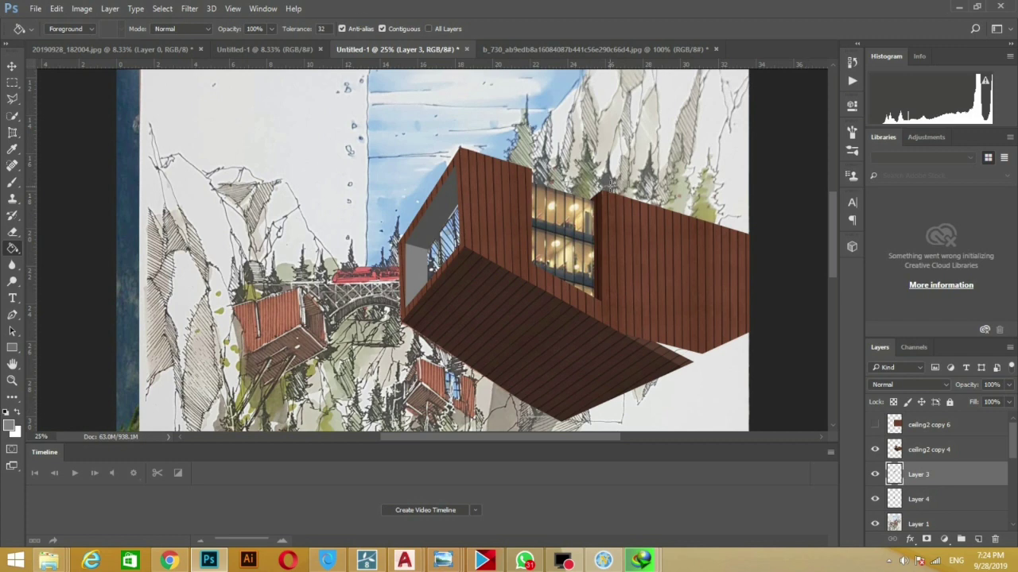
Drag the lit glass-office photo from the postpro folder into the sketch document
{"action": "mouse_move", "coordinate": [48, 562]}
{"action": "left_click", "coordinate": [633, 483]}
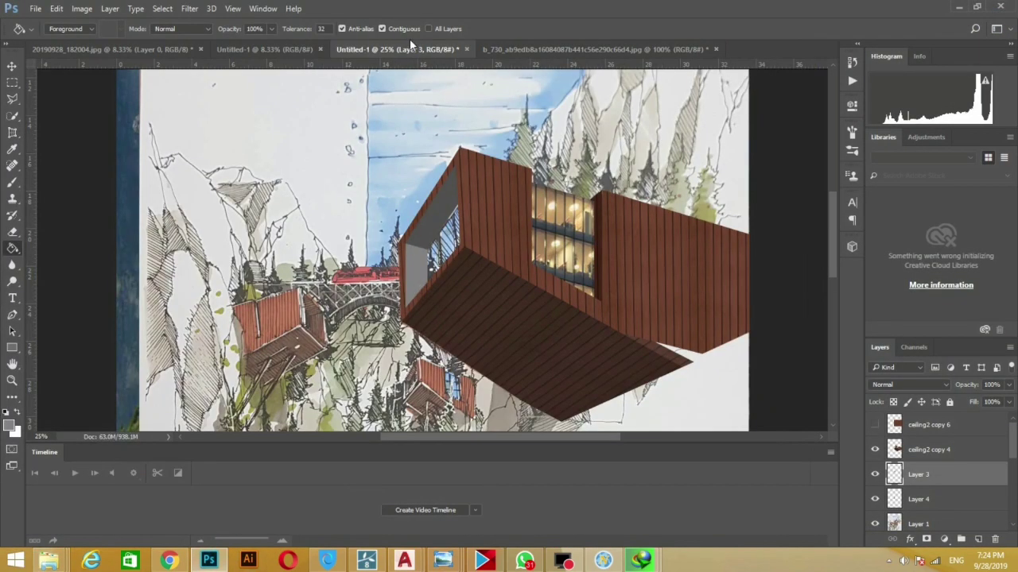
{"action": "left_click_drag", "start_coordinate": [482, 344], "coordinate": [409, 39]}
{"action": "mouse_move", "coordinate": [922, 425]}
{"action": "left_mouse_down"}
{"action": "mouse_move", "coordinate": [343, 72]}
{"action": "mouse_move", "coordinate": [381, 301]}
{"action": "left_mouse_up"}
Narrow the glazing image and move it up over the wooden box
{"action": "key", "text": "ctrl+t"}
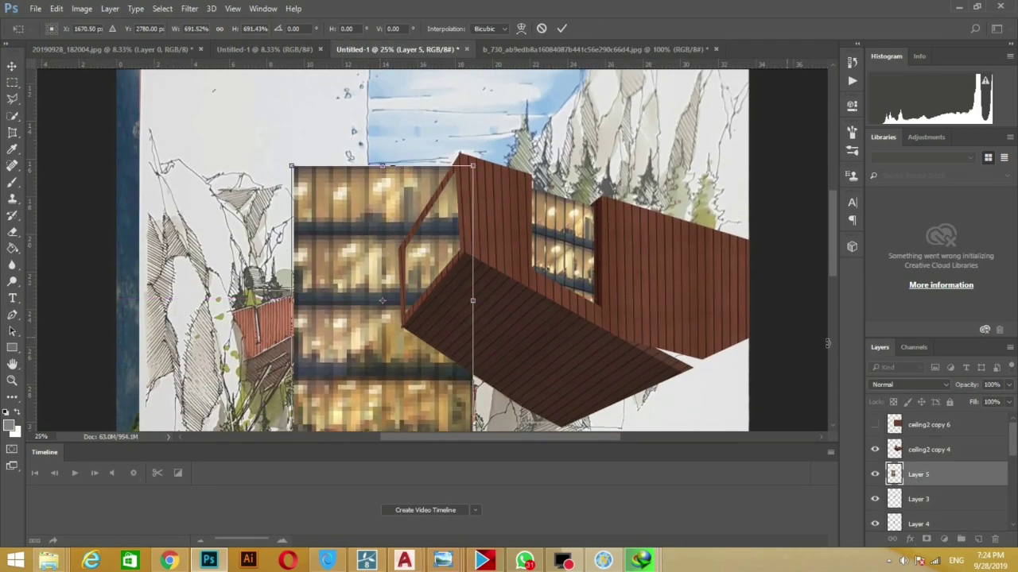
{"action": "left_click_drag", "start_coordinate": [405, 238], "coordinate": [412, 248]}
{"action": "scroll", "coordinate": [411, 243], "scroll_direction": "down", "scroll_amount": 2}
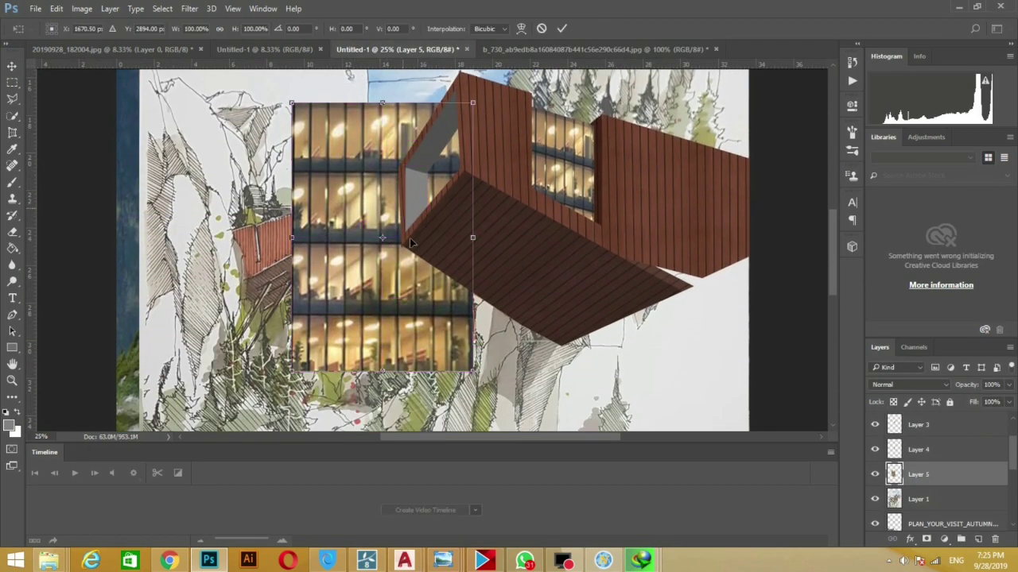
{"action": "left_click_drag", "start_coordinate": [291, 237], "coordinate": [302, 419]}
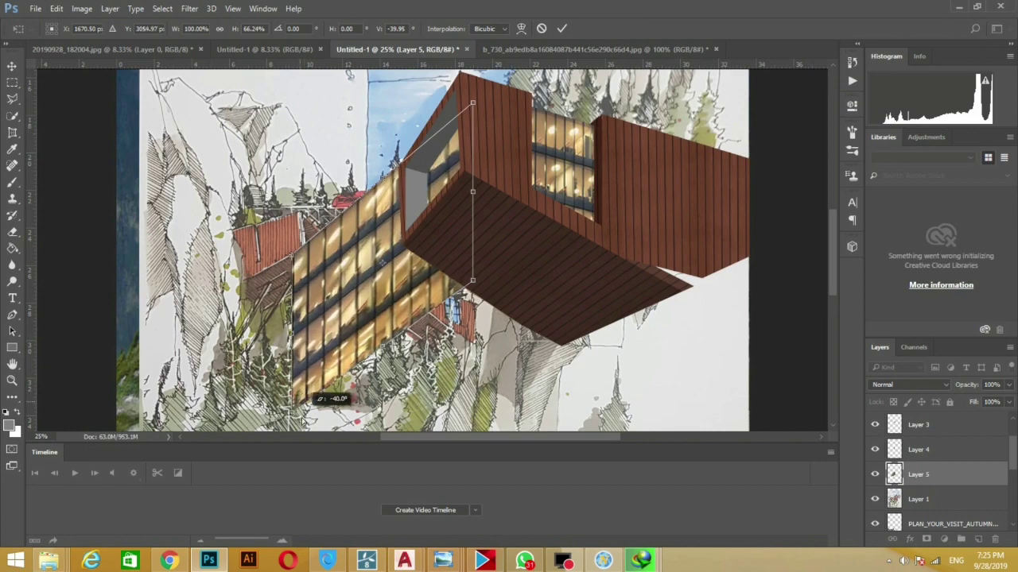
{"action": "key", "text": "ctrl+z"}
{"action": "scroll", "coordinate": [358, 318], "scroll_direction": "up", "scroll_amount": 1}
{"action": "mouse_move", "coordinate": [292, 272]}
{"action": "left_mouse_down"}
{"action": "mouse_move", "coordinate": [390, 336]}
{"action": "mouse_move", "coordinate": [291, 335]}
{"action": "left_mouse_up"}
{"action": "key", "text": "Return"}
{"action": "left_click_drag", "start_coordinate": [382, 338], "coordinate": [391, 253]}
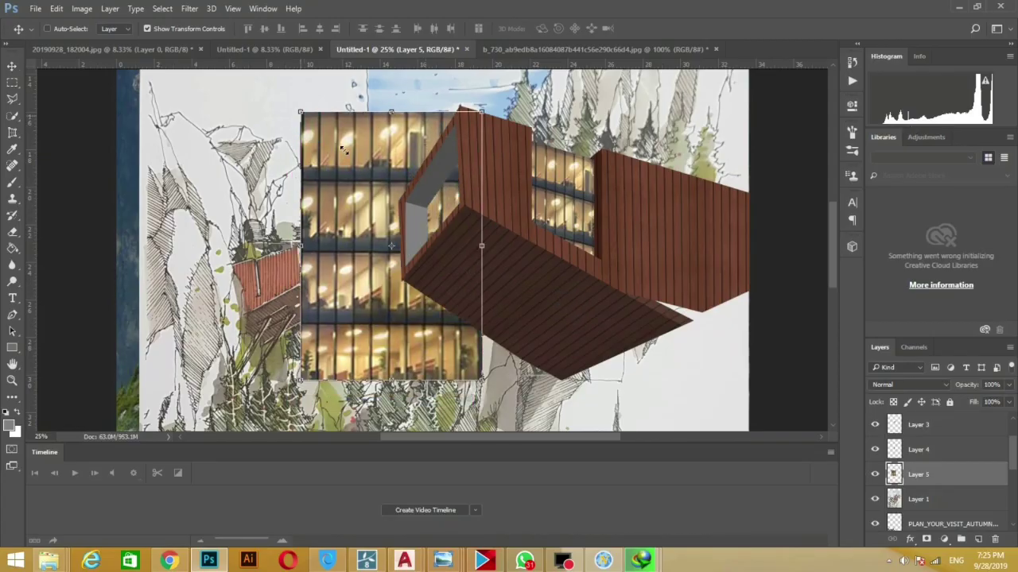
Shrink, rotate and skew the glazing to fit the left side facade, then apply
{"action": "key", "text": "ctrl+t"}
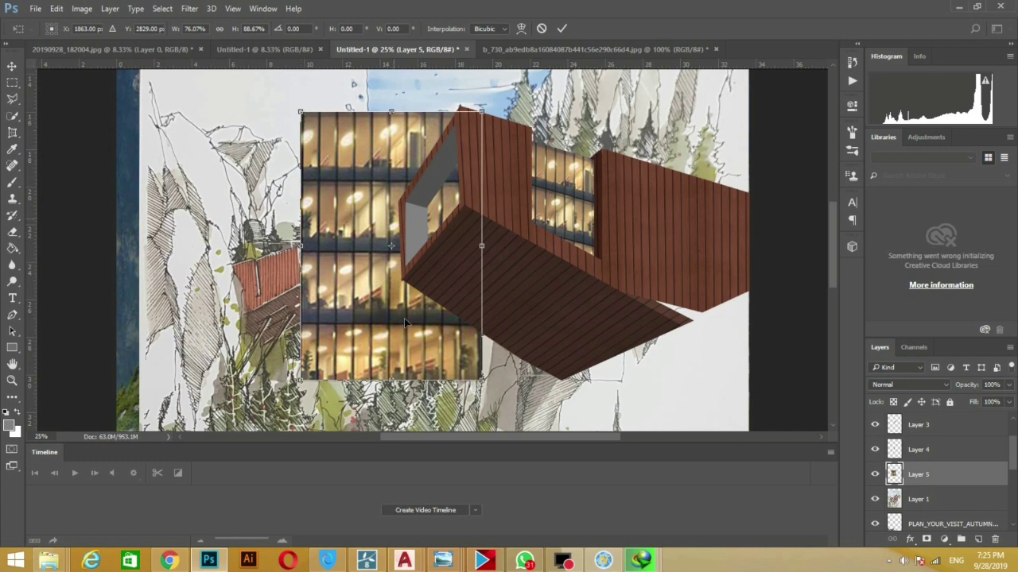
{"action": "left_click_drag", "start_coordinate": [301, 380], "coordinate": [362, 306]}
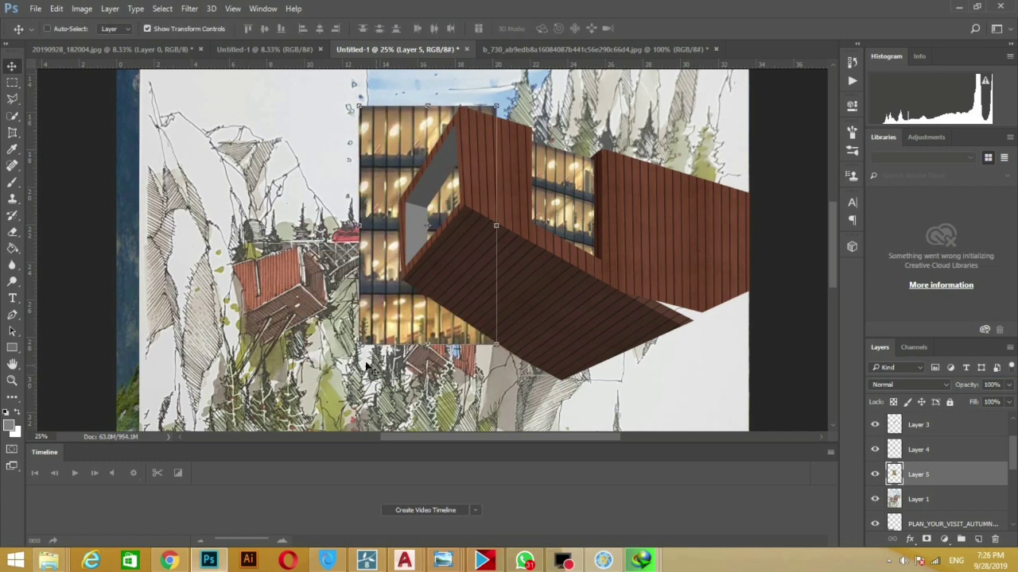
{"action": "left_click_drag", "start_coordinate": [477, 309], "coordinate": [465, 102]}
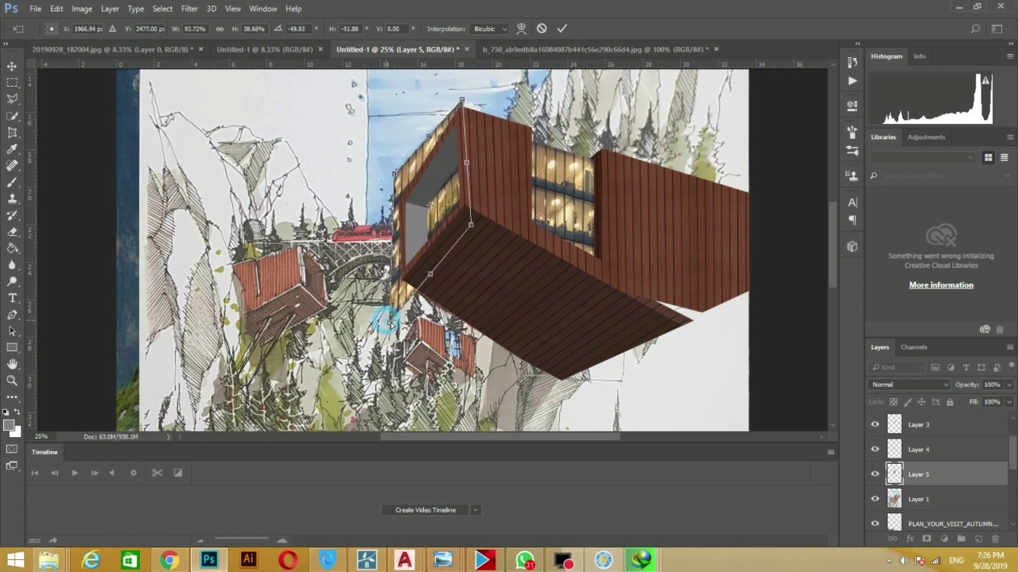
{"action": "left_click_drag", "start_coordinate": [470, 225], "coordinate": [398, 332]}
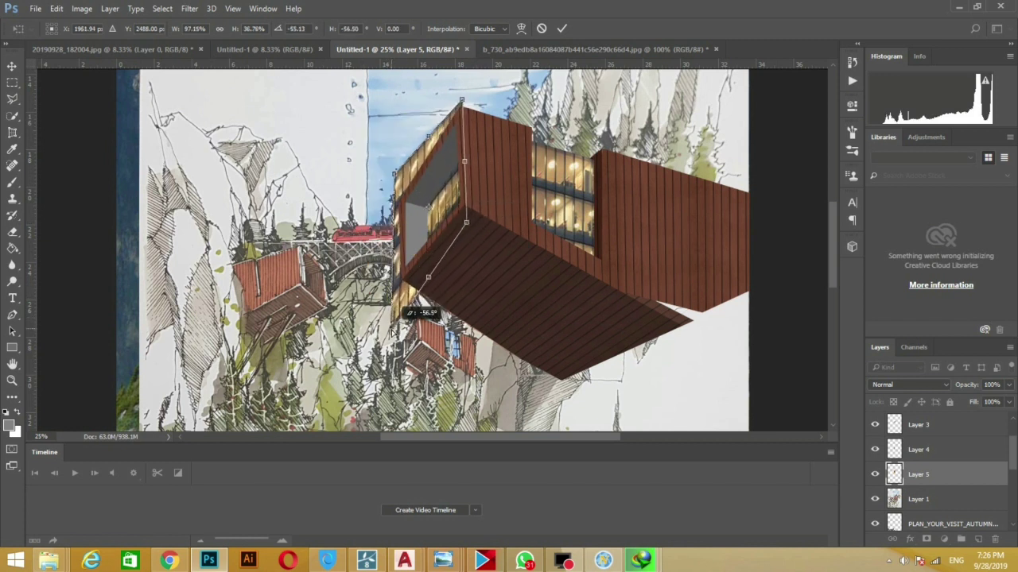
{"action": "key", "text": "Return"}
{"action": "left_click", "coordinate": [12, 99]}
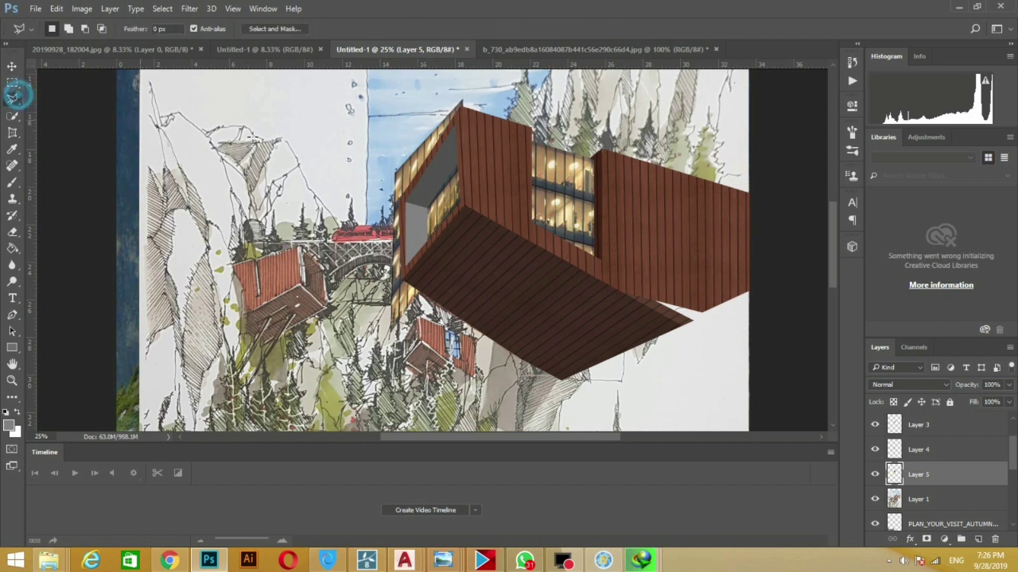
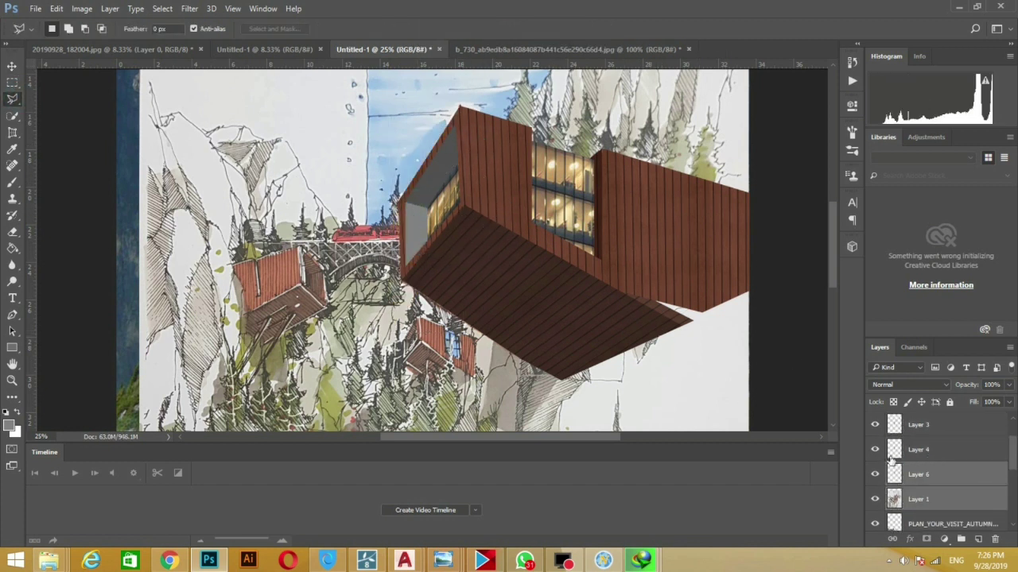
Delete the leftover empty Layers 3, 4 and 6
{"action": "left_click", "coordinate": [929, 449]}
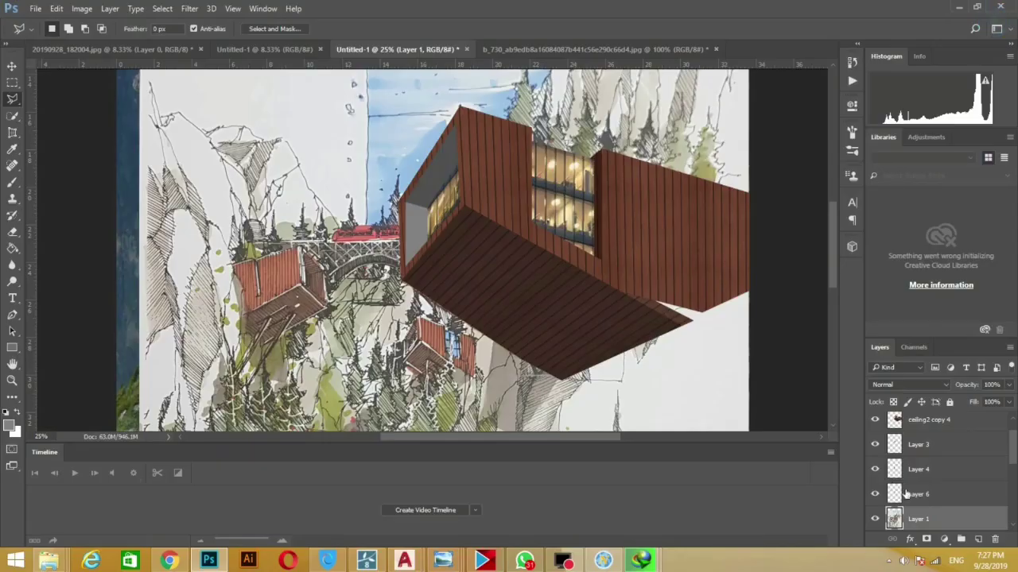
{"action": "left_click", "coordinate": [905, 495]}
{"action": "left_click", "coordinate": [918, 445], "text": "shift"}
{"action": "key", "text": "Delete"}
Add a fresh blank layer, Layer 2
{"action": "left_click", "coordinate": [875, 420]}
{"action": "left_click", "coordinate": [875, 420]}
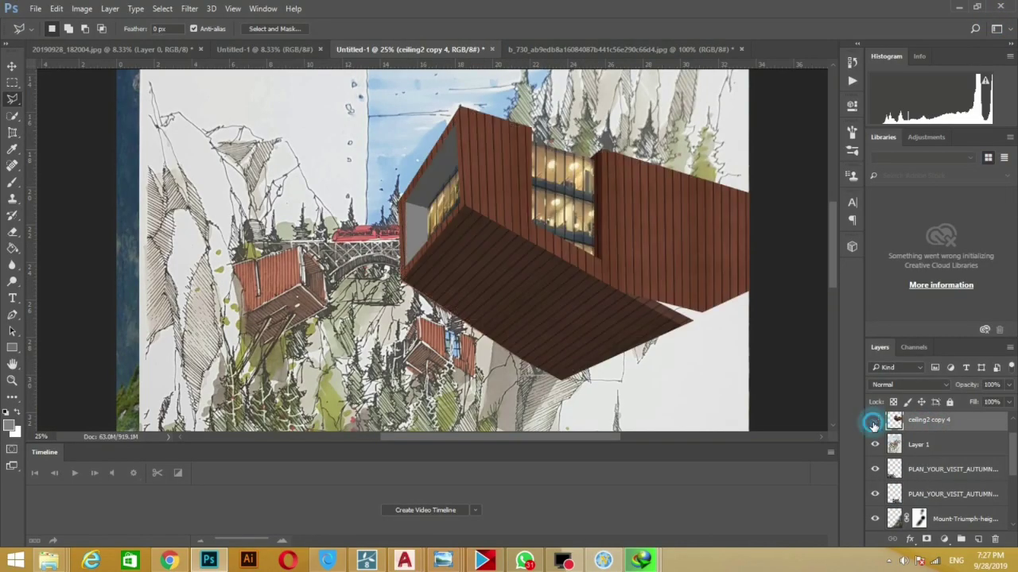
{"action": "scroll", "coordinate": [581, 306], "scroll_direction": "up", "scroll_amount": 1}
{"action": "scroll", "coordinate": [535, 236], "scroll_direction": "down", "scroll_amount": 1}
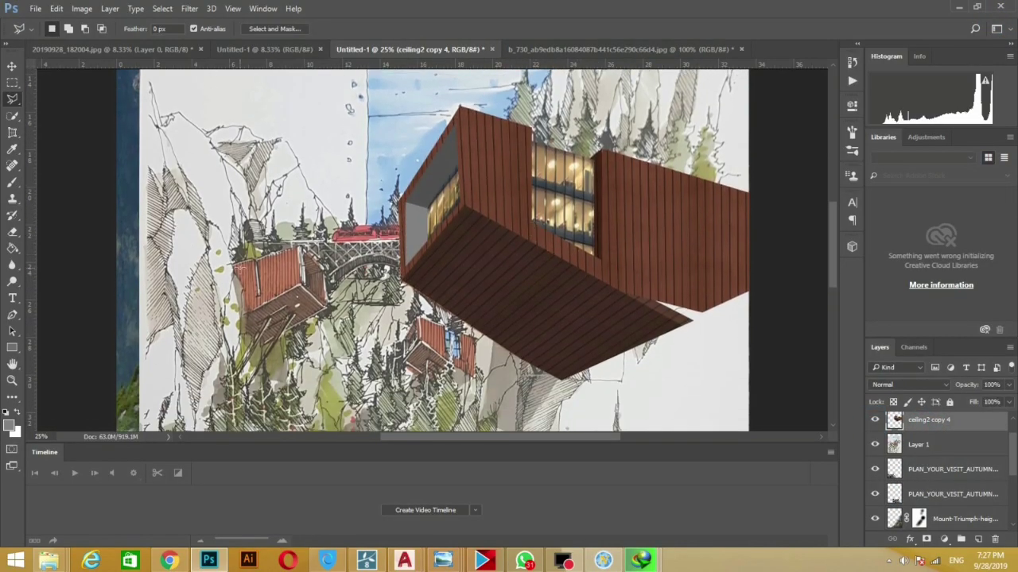
{"action": "left_click", "coordinate": [12, 65]}
{"action": "scroll", "coordinate": [553, 339], "scroll_direction": "down", "scroll_amount": 1}
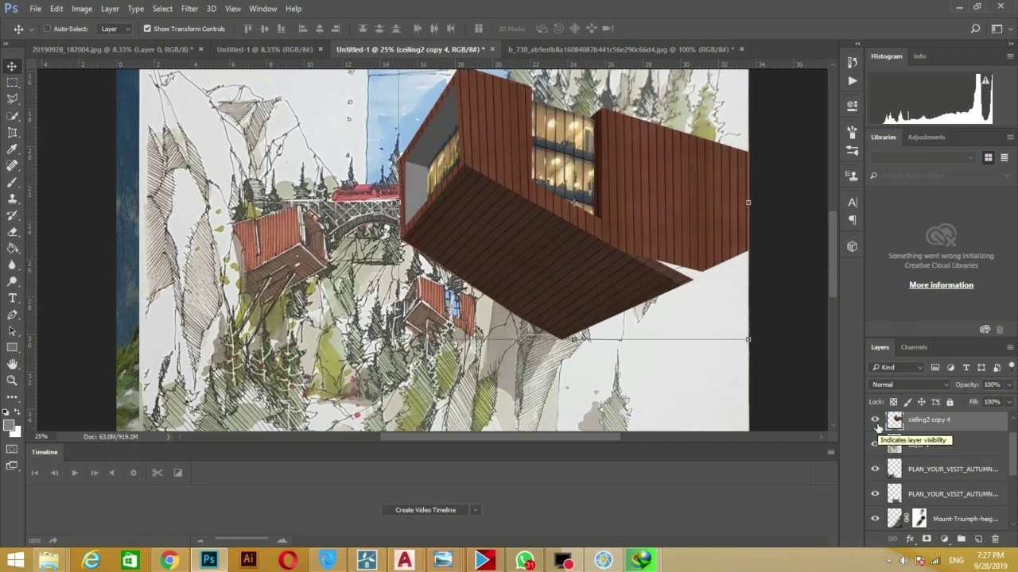
{"action": "left_click", "coordinate": [873, 420]}
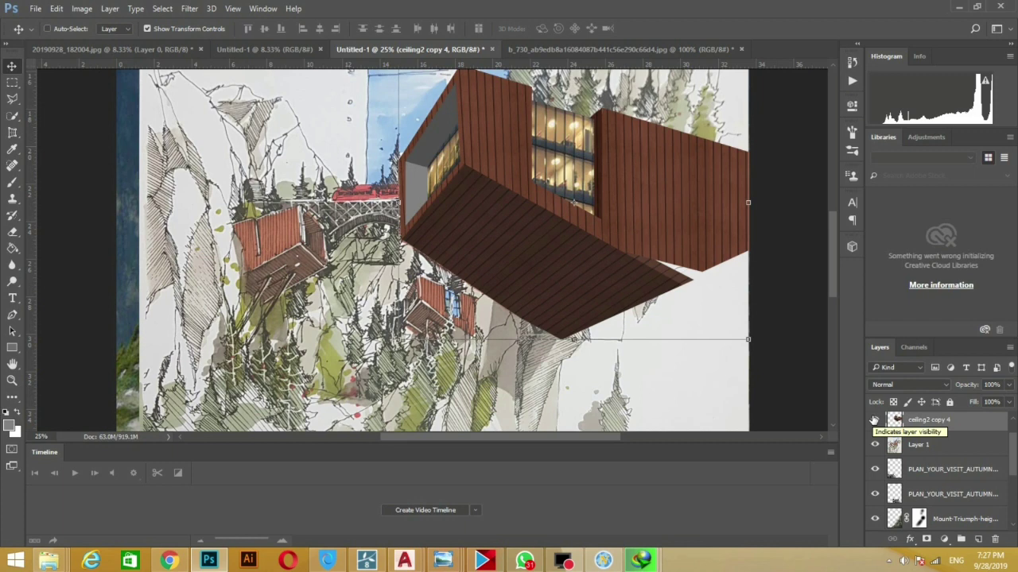
{"action": "key", "text": "l"}
{"action": "left_click", "coordinate": [978, 539], "text": "ctrl"}
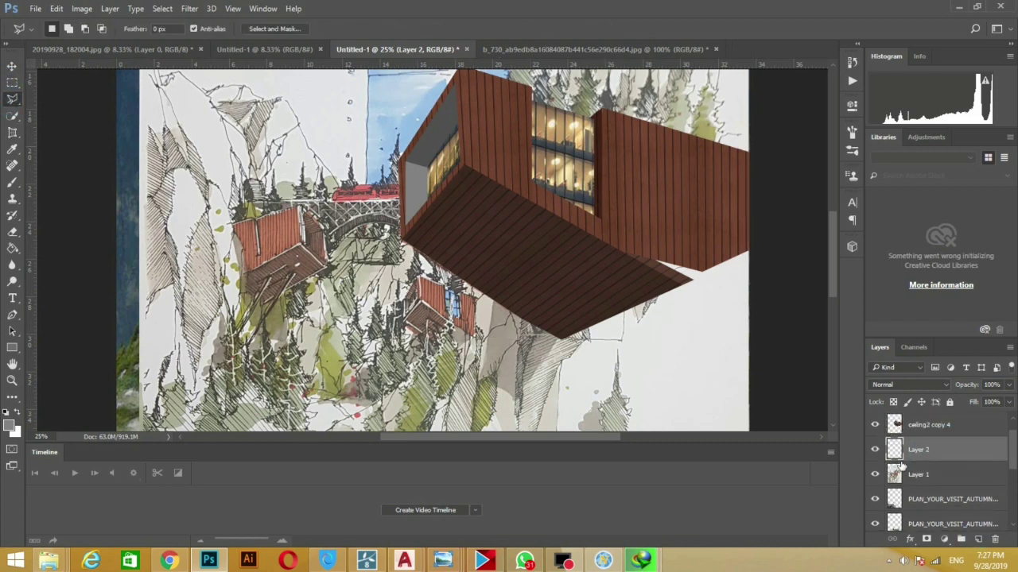
Set the ceiling2 copy 4 cabin layer's opacity to 52%
{"action": "left_click", "coordinate": [929, 425]}
{"action": "key", "text": "5"}
{"action": "key", "text": "2"}
{"action": "key", "text": "ctrl+plus"}
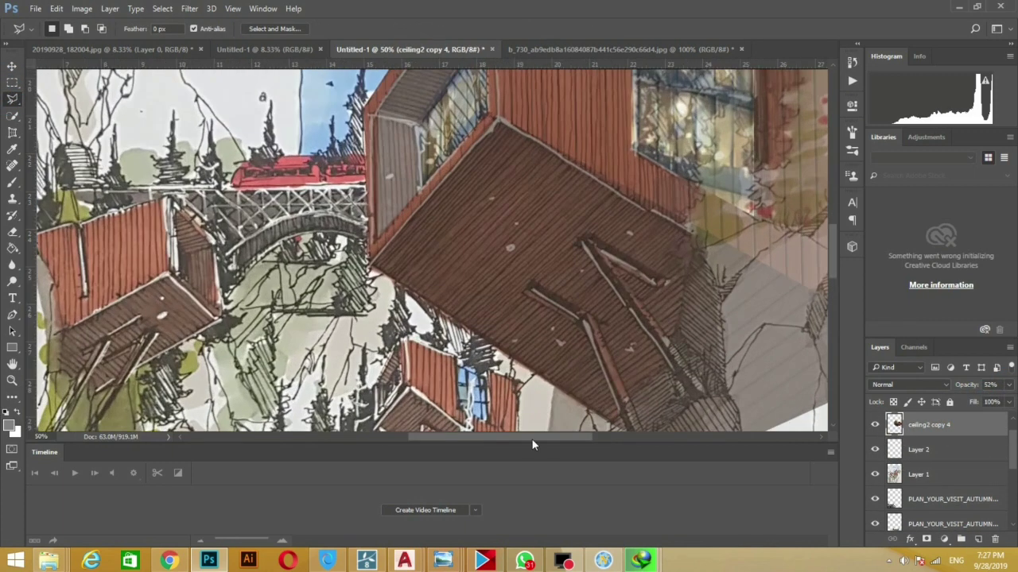
On a new layer, lasso a thin strut under the cabin and fill it grey
{"action": "left_click_drag", "start_coordinate": [533, 445], "coordinate": [559, 445]}
{"action": "scroll", "coordinate": [628, 312], "scroll_direction": "down", "scroll_amount": 1}
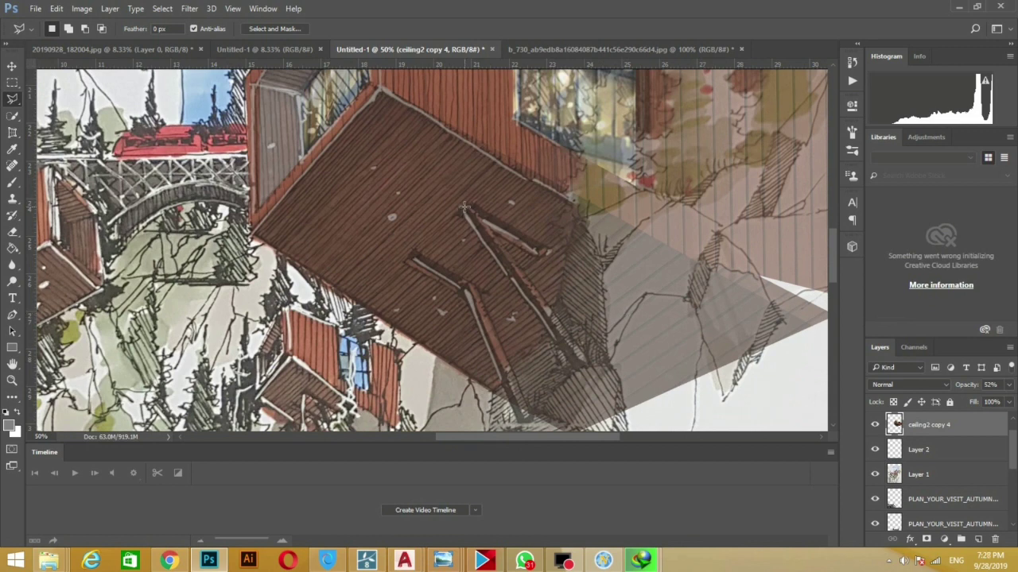
{"action": "scroll", "coordinate": [464, 208], "scroll_direction": "down", "scroll_amount": 1}
{"action": "left_click", "coordinate": [628, 390]}
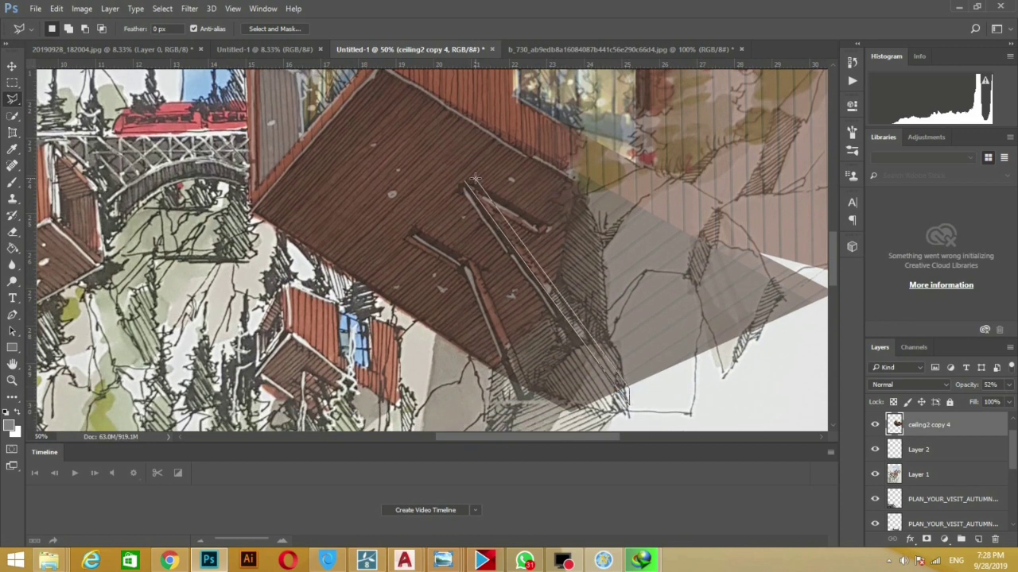
{"action": "double_click", "coordinate": [450, 166]}
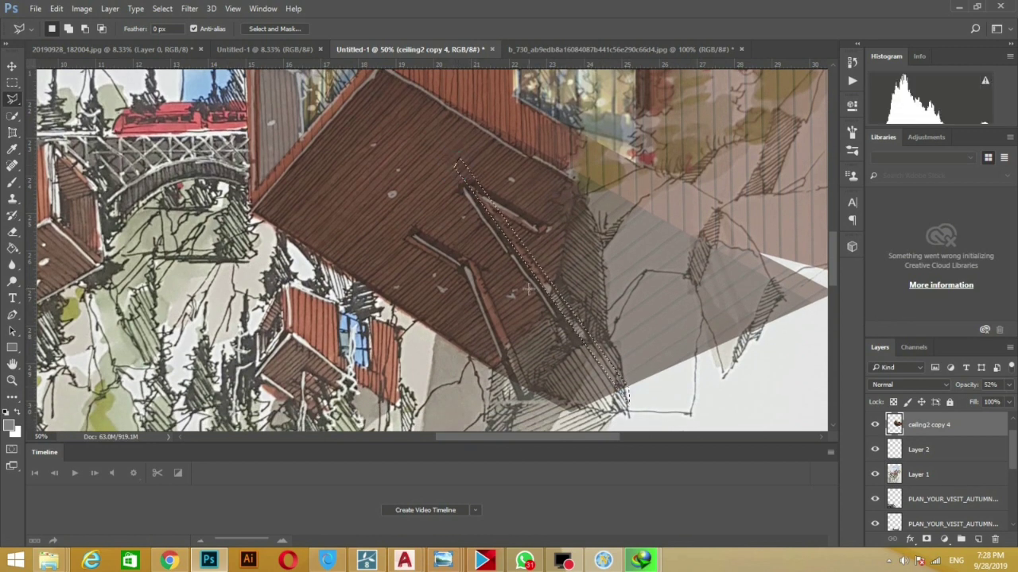
{"action": "left_click", "coordinate": [977, 539]}
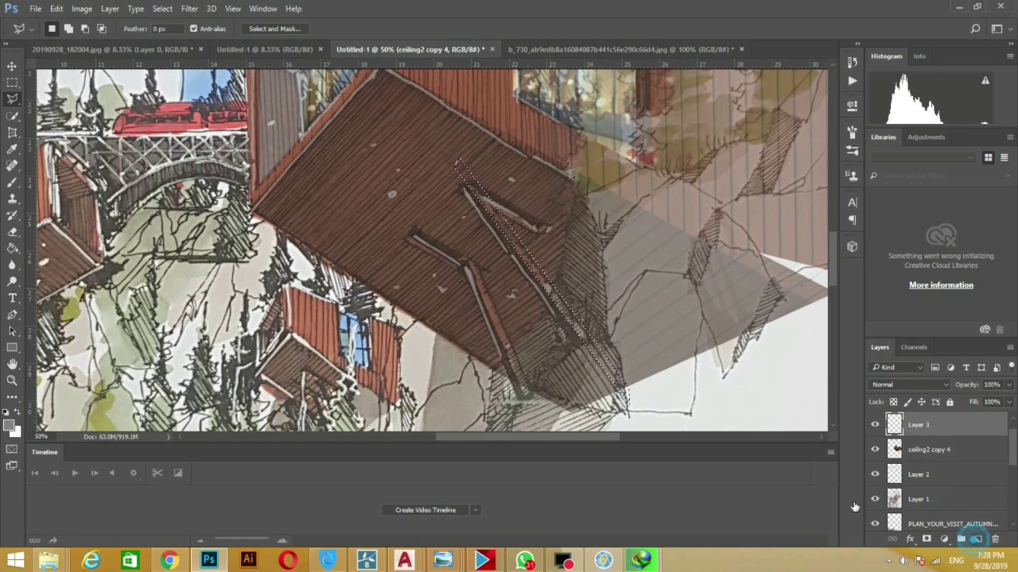
{"action": "left_click", "coordinate": [12, 427]}
{"action": "key", "text": "Return"}
{"action": "left_click", "coordinate": [13, 249]}
{"action": "left_click", "coordinate": [436, 243]}
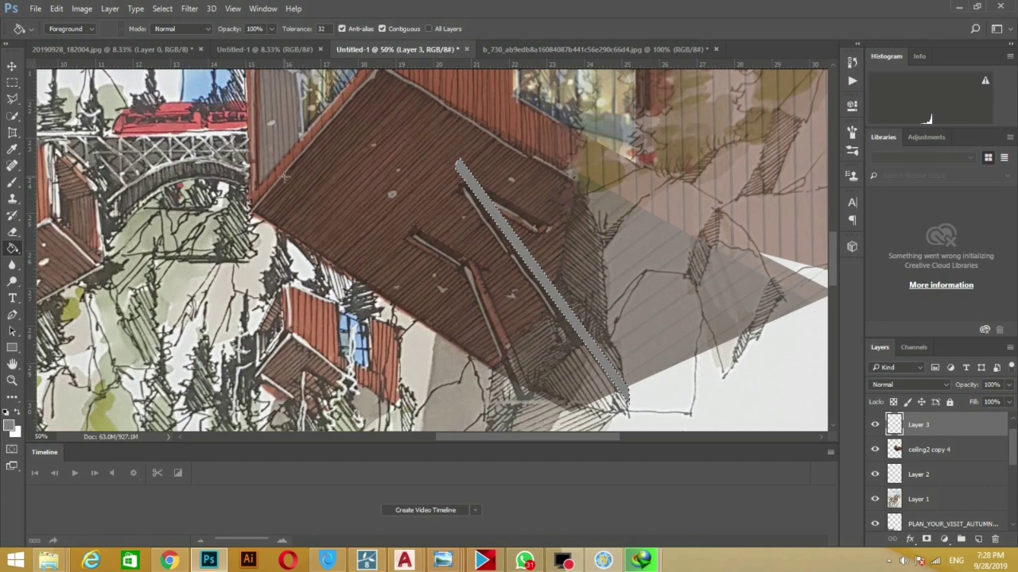
{"action": "key", "text": "ctrl+d"}
On another new layer, polygonal-lasso the strut's side face and fill it darker grey
{"action": "left_click", "coordinate": [978, 540]}
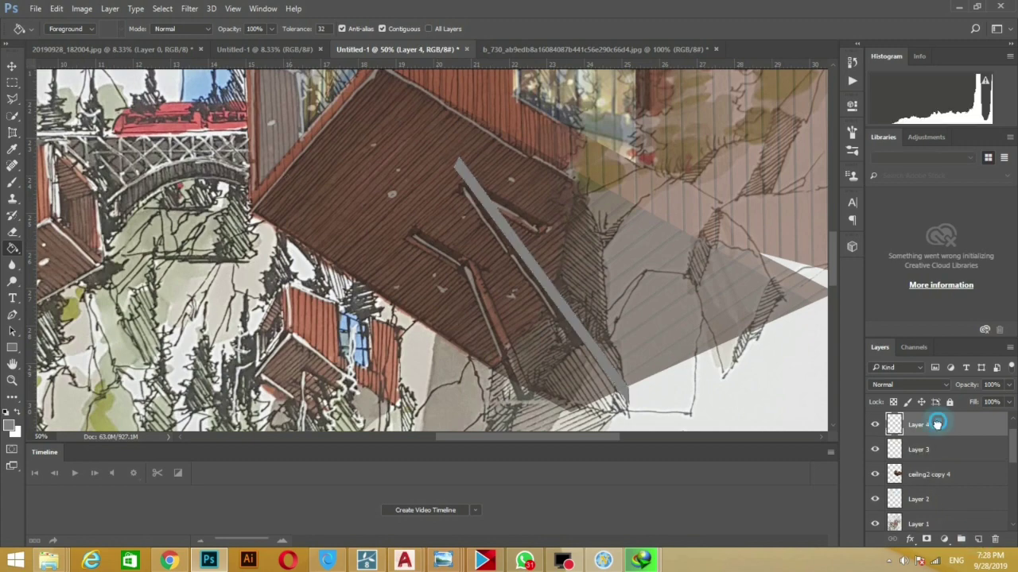
{"action": "left_click_drag", "start_coordinate": [919, 424], "coordinate": [918, 455]}
{"action": "scroll", "coordinate": [426, 189], "scroll_direction": "up", "scroll_amount": 3, "text": "alt"}
{"action": "key", "text": "l"}
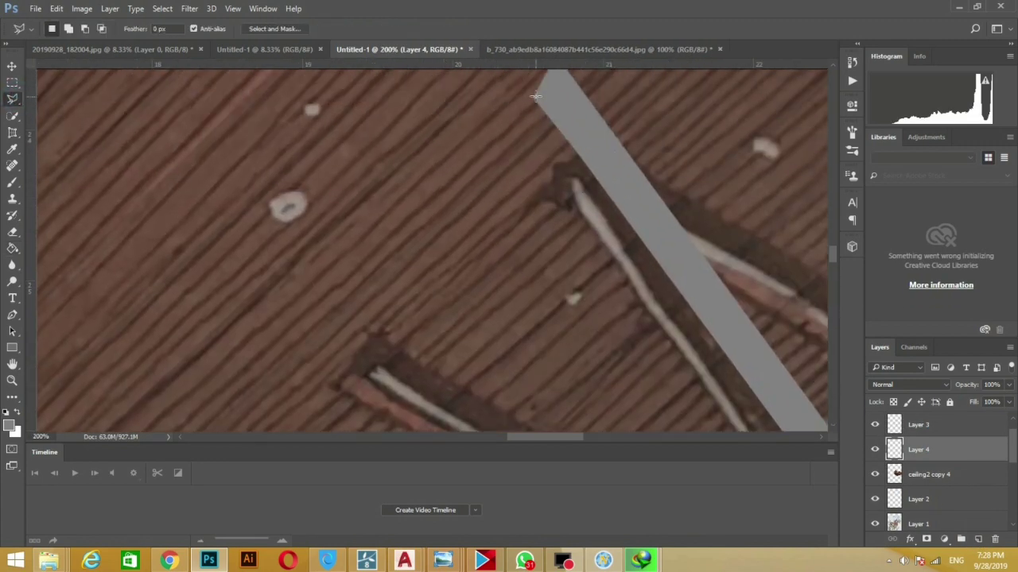
{"action": "left_click", "coordinate": [499, 94]}
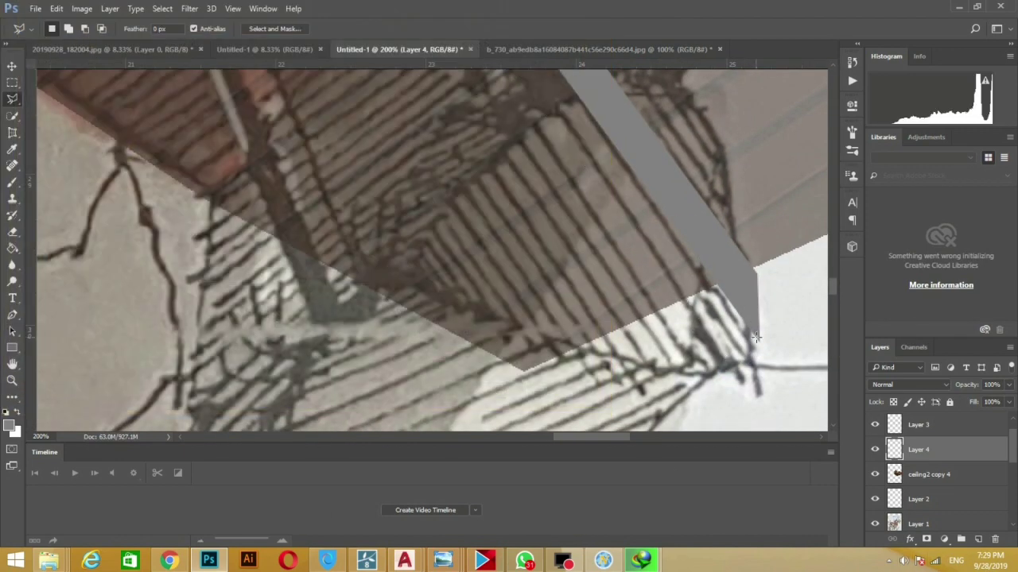
{"action": "left_click", "coordinate": [755, 338]}
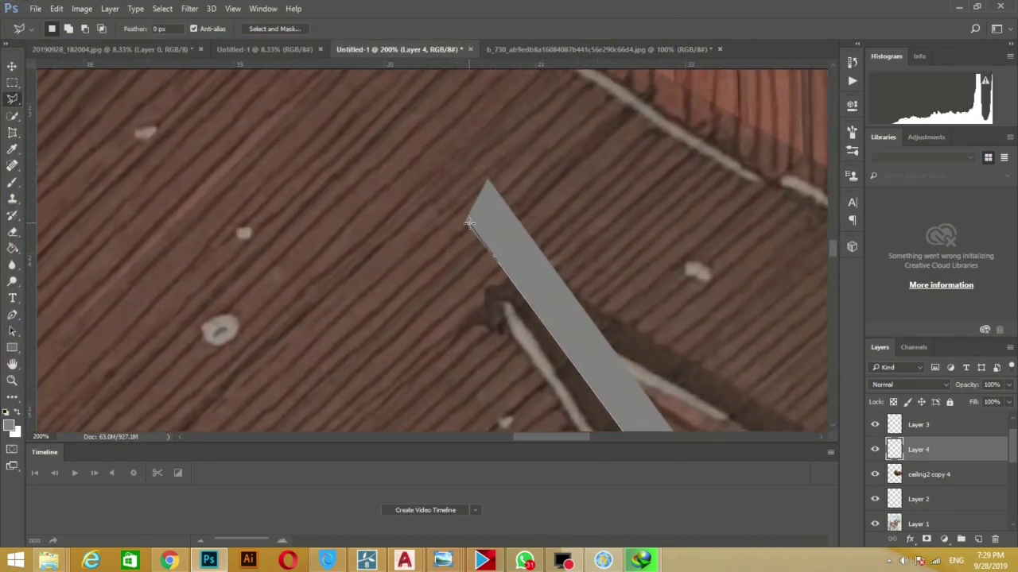
{"action": "left_click", "coordinate": [470, 223]}
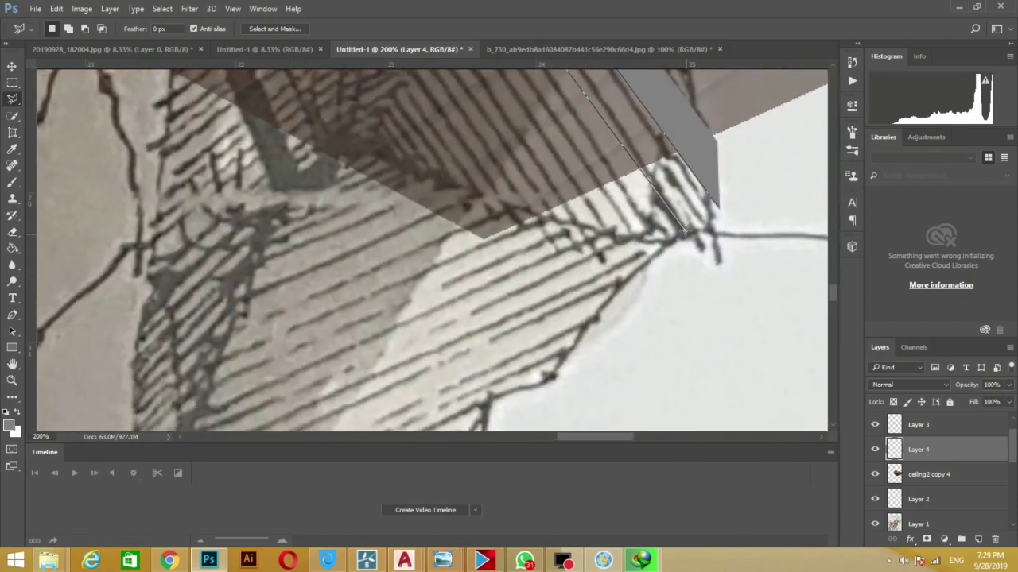
{"action": "double_click", "coordinate": [682, 231]}
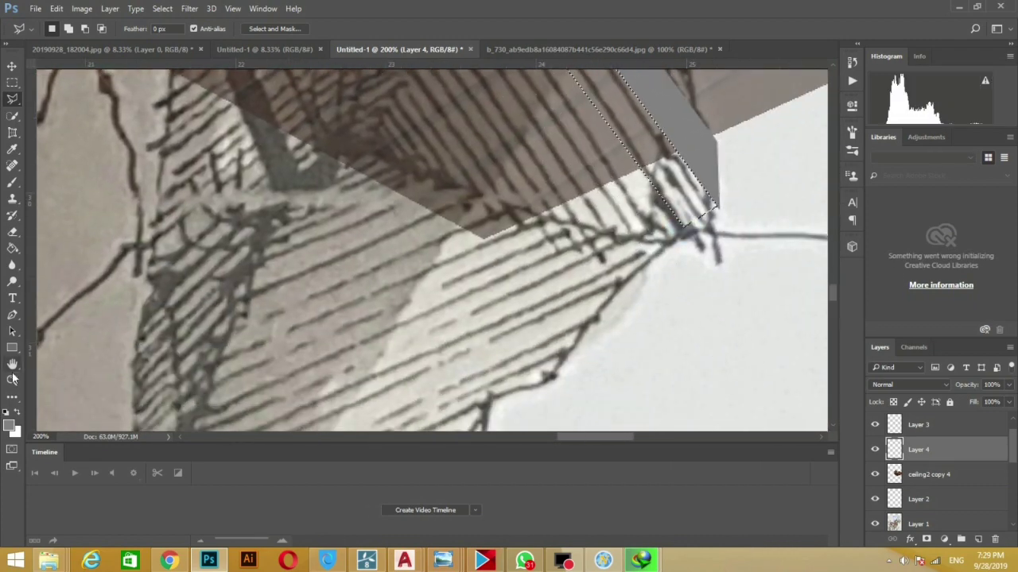
{"action": "key", "text": "g"}
{"action": "left_click", "coordinate": [11, 426]}
{"action": "left_click", "coordinate": [927, 313]}
{"action": "key", "text": "ctrl+minus"}
{"action": "key", "text": "ctrl+minus"}
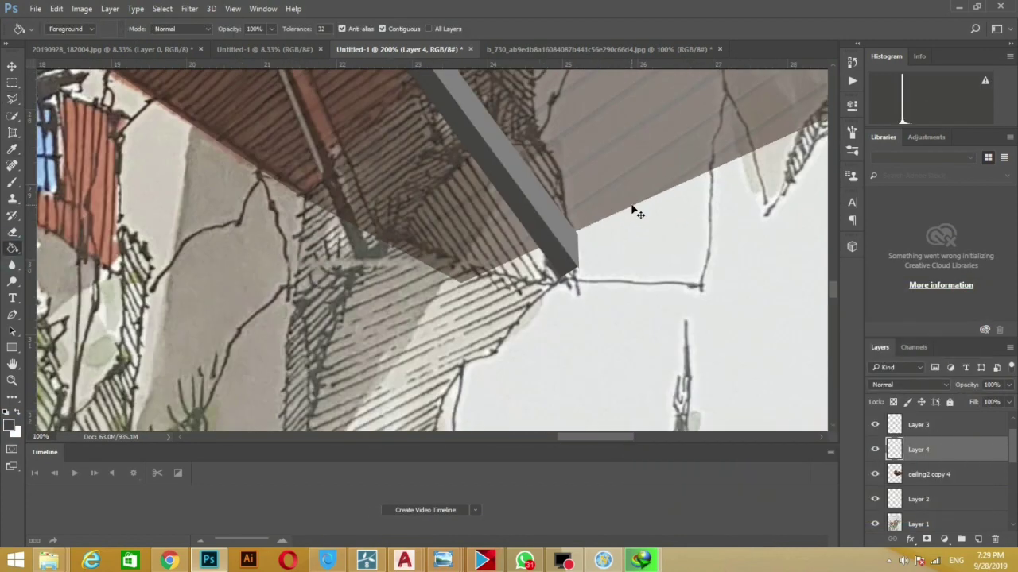
{"action": "key", "text": "ctrl+minus"}
{"action": "key", "text": "ctrl+minus"}
{"action": "key", "text": "ctrl+d"}
Merge the strut layers, then duplicate and rotate a copy into a V
{"action": "key", "text": "m"}
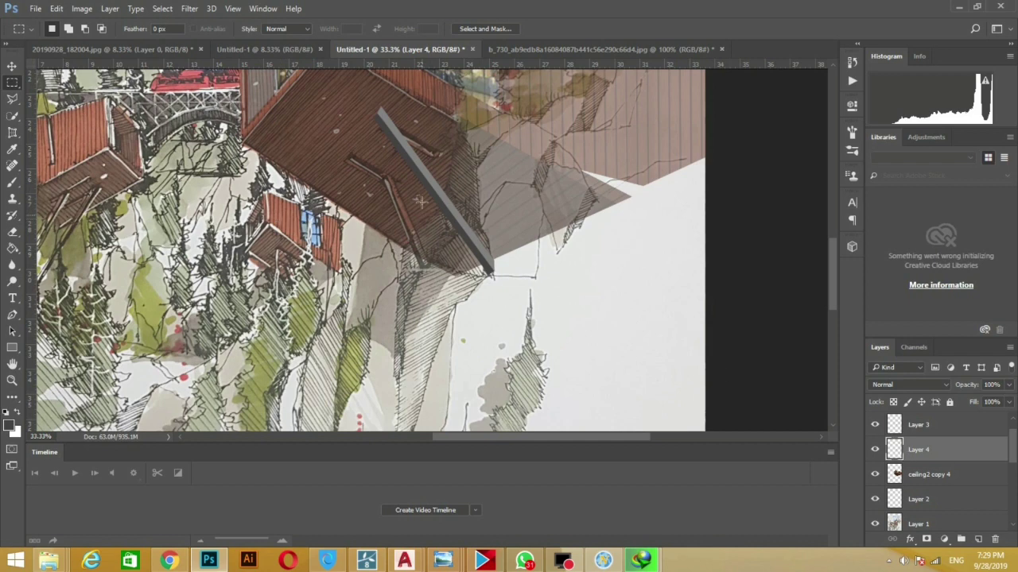
{"action": "left_click", "coordinate": [918, 425], "text": "shift"}
{"action": "key", "text": "ctrl+e"}
{"action": "key", "text": "v"}
{"action": "left_click_drag", "start_coordinate": [462, 243], "coordinate": [422, 271]}
{"action": "left_click_drag", "start_coordinate": [457, 306], "coordinate": [407, 296]}
{"action": "key", "text": "Return"}
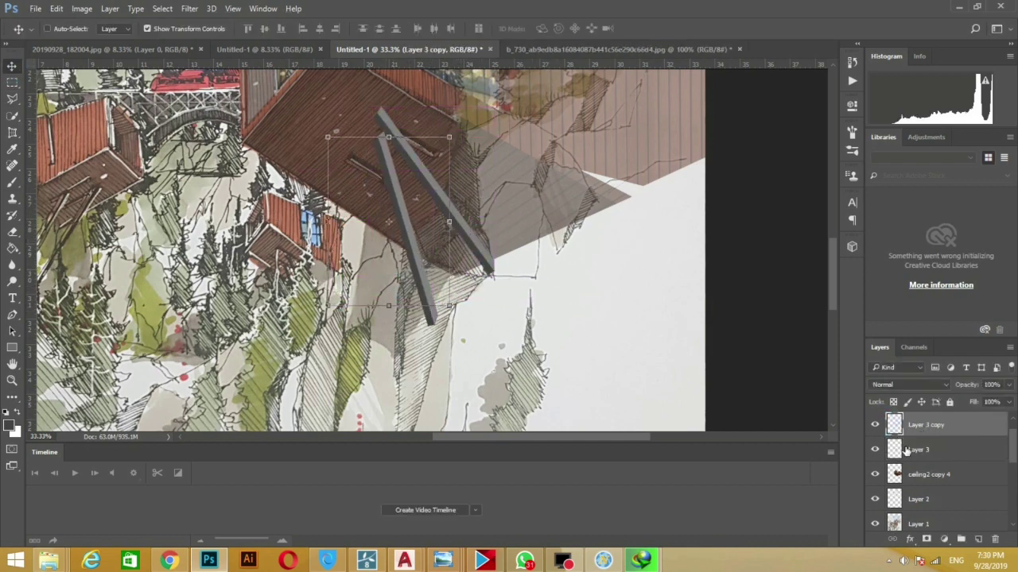
Restack the layers so ceiling2 copy 4 sits on top of the struts
{"action": "left_click", "coordinate": [932, 450], "text": "shift"}
{"action": "key", "text": "ctrl+bracketleft"}
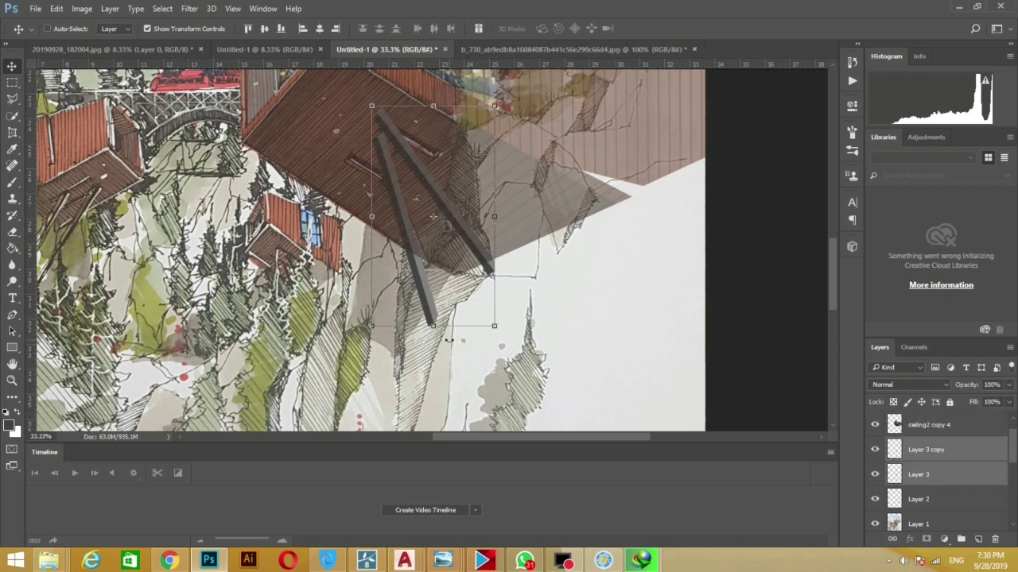
{"action": "key", "text": "ctrl+bracketright"}
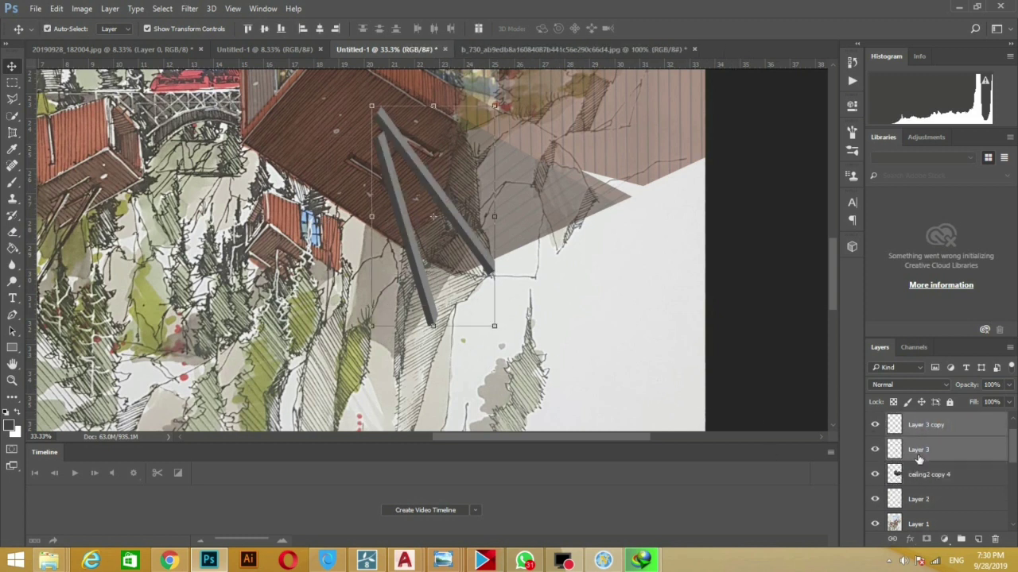
{"action": "left_click", "coordinate": [922, 474]}
{"action": "left_click", "coordinate": [894, 450], "text": "ctrl"}
{"action": "key", "text": "ctrl+shift+bracketright"}
Add an inverted layer mask to the cabin and fill the strut areas so they show through
{"action": "left_click", "coordinate": [1008, 385]}
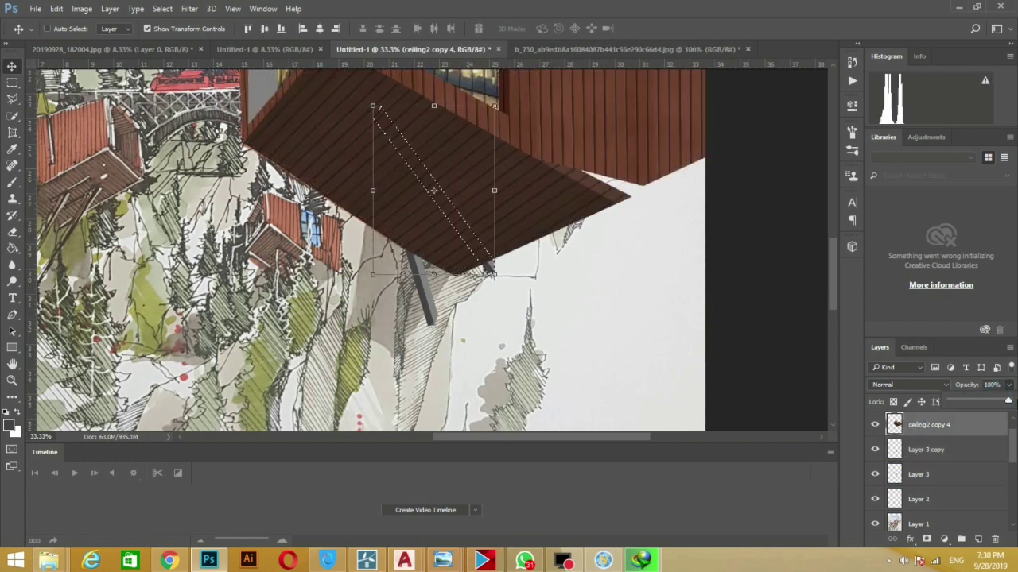
{"action": "left_click", "coordinate": [927, 539]}
{"action": "key", "text": "ctrl+i"}
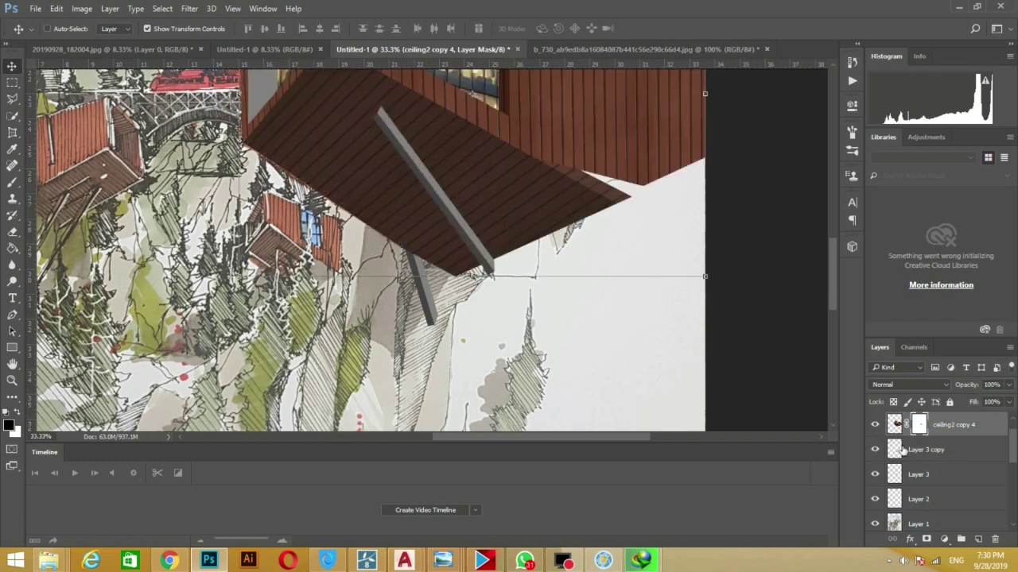
{"action": "left_click", "coordinate": [903, 450]}
{"action": "left_click", "coordinate": [895, 450], "text": "ctrl"}
{"action": "left_click", "coordinate": [919, 425]}
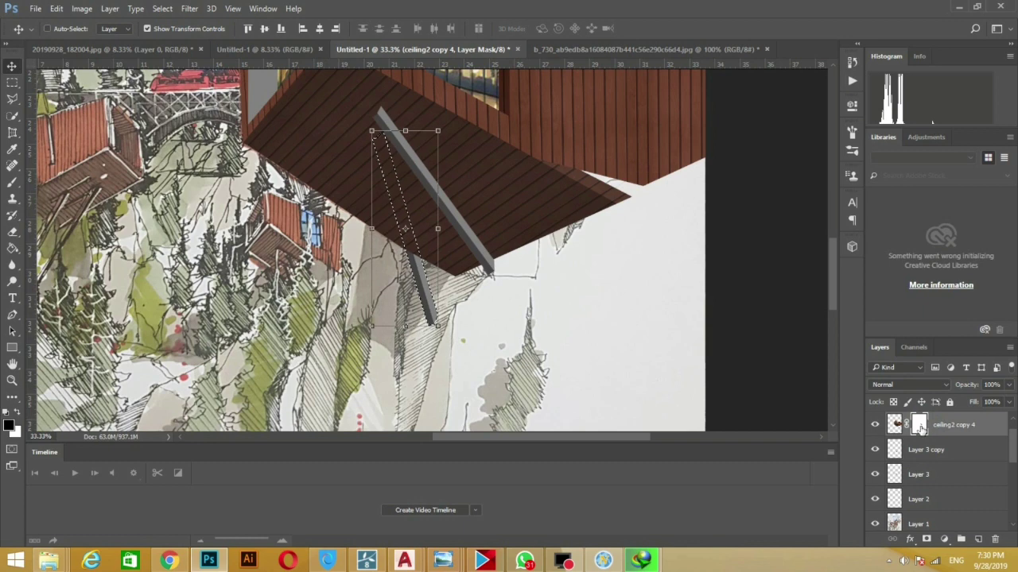
{"action": "key", "text": "g"}
{"action": "left_click", "coordinate": [384, 151]}
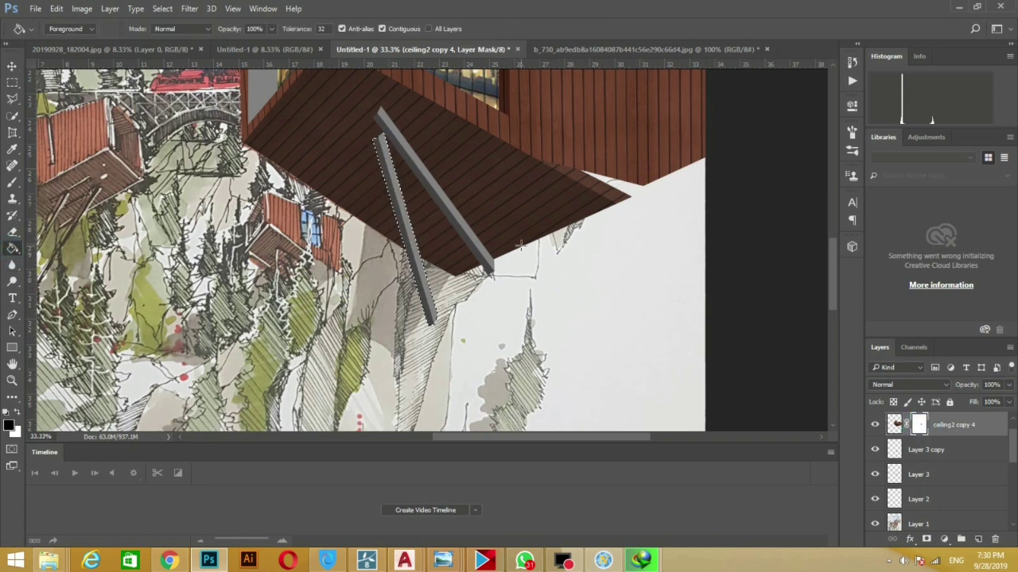
Set the cabin layer's opacity to 68%
{"action": "key", "text": "ctrl+plus"}
{"action": "key", "text": "v"}
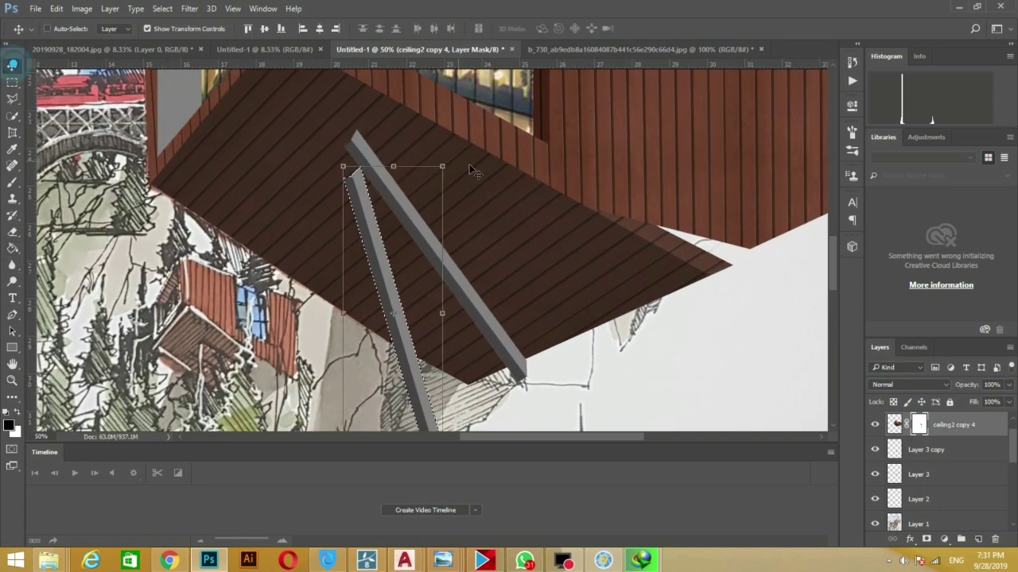
{"action": "key", "text": "ctrl+2"}
{"action": "left_click_drag", "start_coordinate": [1008, 384], "coordinate": [990, 403]}
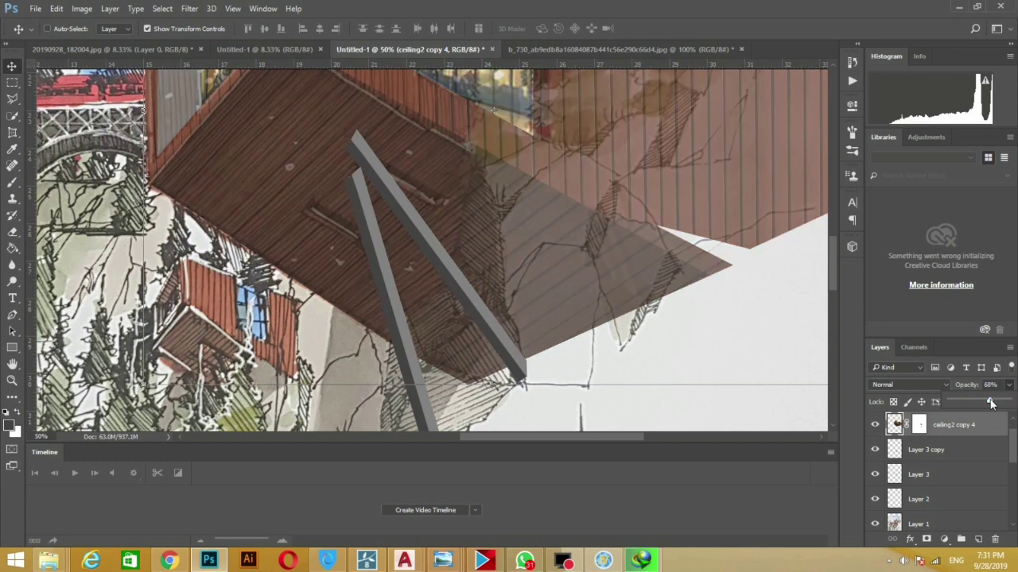
Lasso a beam strip on the cabin underside and fill it on the cabin's mask
{"action": "left_click", "coordinate": [13, 99]}
{"action": "left_click", "coordinate": [304, 213]}
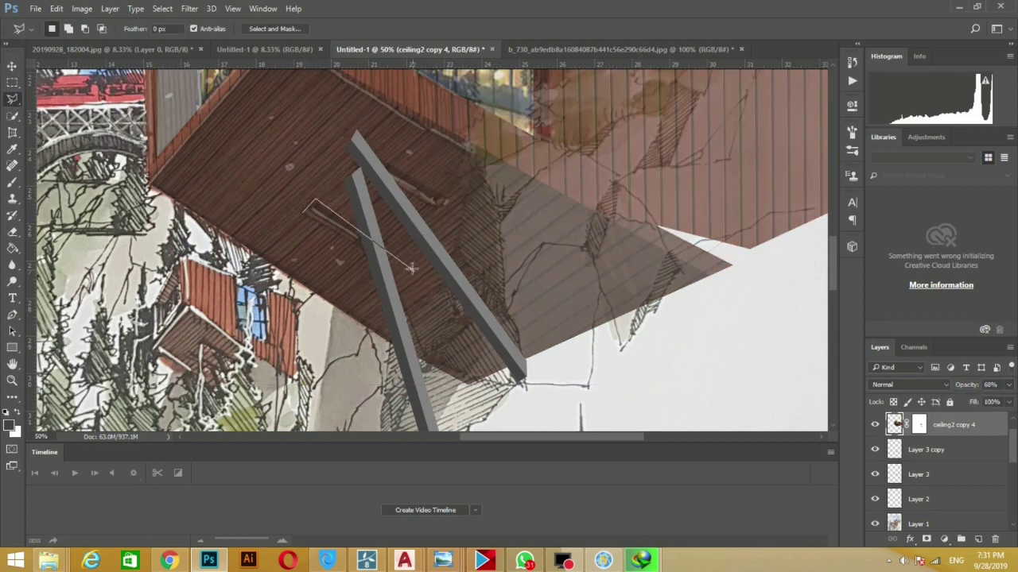
{"action": "left_click", "coordinate": [305, 213]}
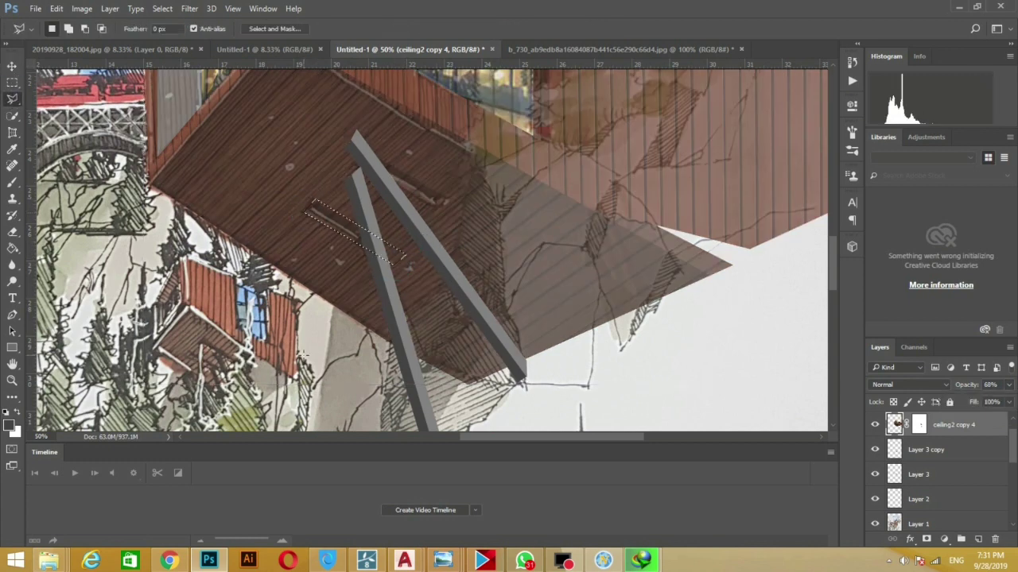
{"action": "left_click", "coordinate": [919, 427]}
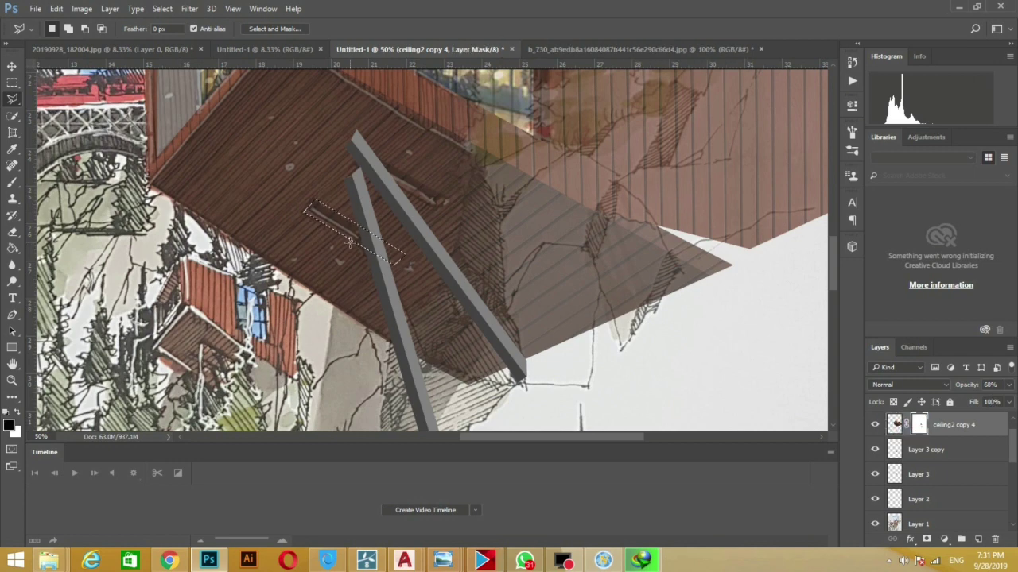
{"action": "key", "text": "alt+BackSpace"}
{"action": "left_click", "coordinate": [896, 427]}
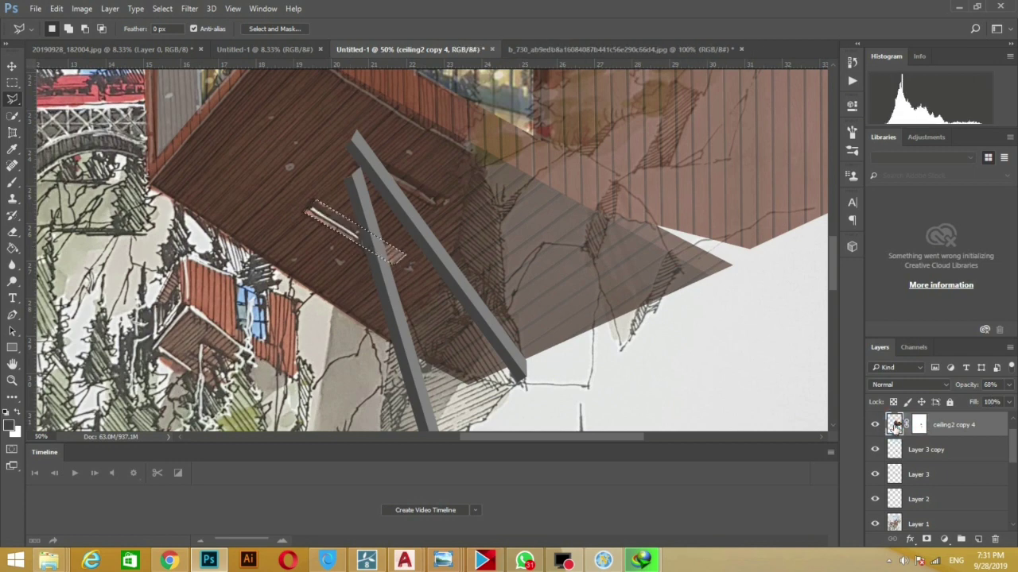
{"action": "left_click", "coordinate": [644, 320]}
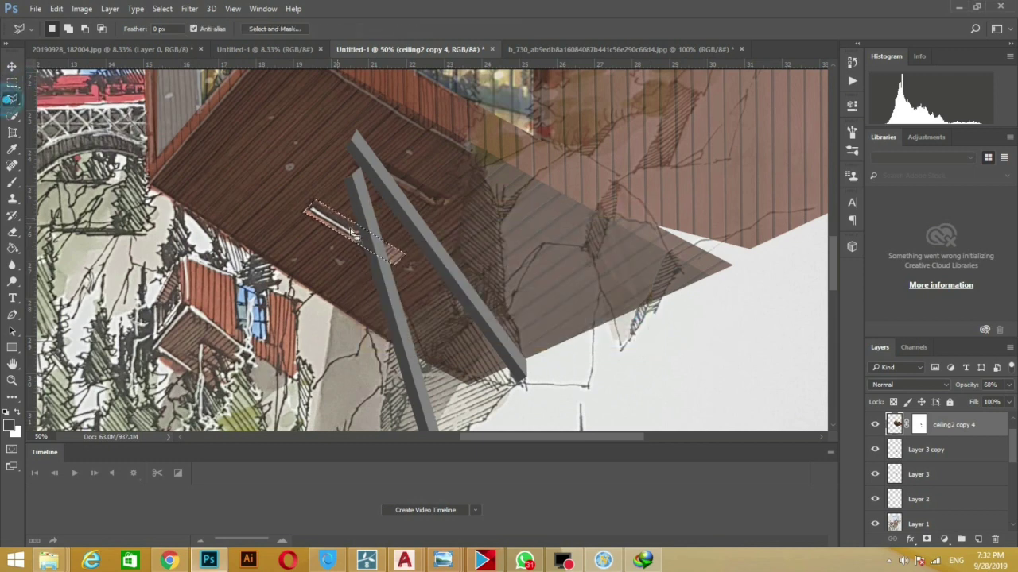
{"action": "left_click", "coordinate": [314, 198]}
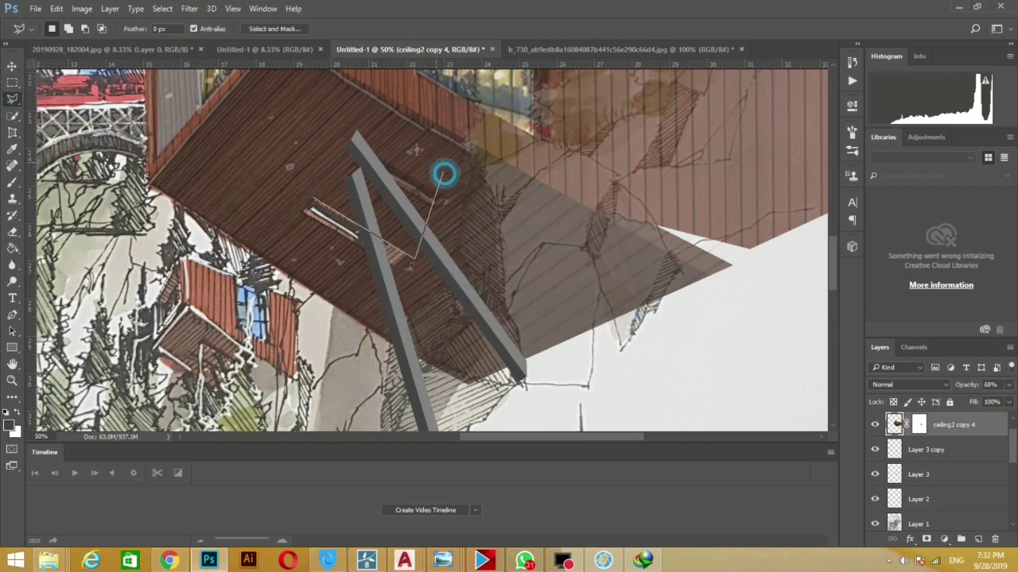
Reveal the grey beam on Layer 3 copy and remove its mask
{"action": "key", "text": "v"}
{"action": "left_click", "coordinate": [919, 450]}
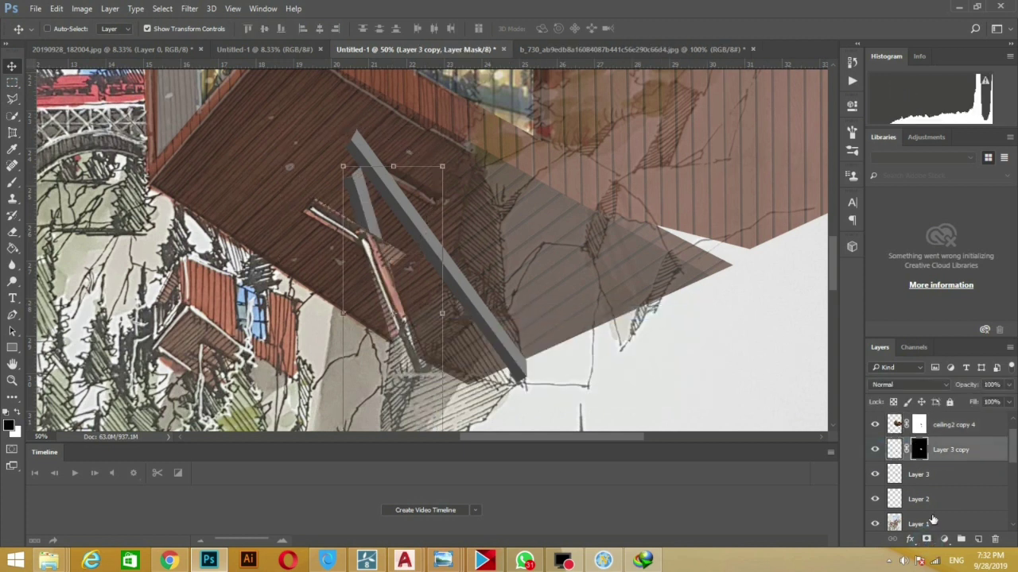
{"action": "key", "text": "ctrl+i"}
{"action": "left_click", "coordinate": [954, 425]}
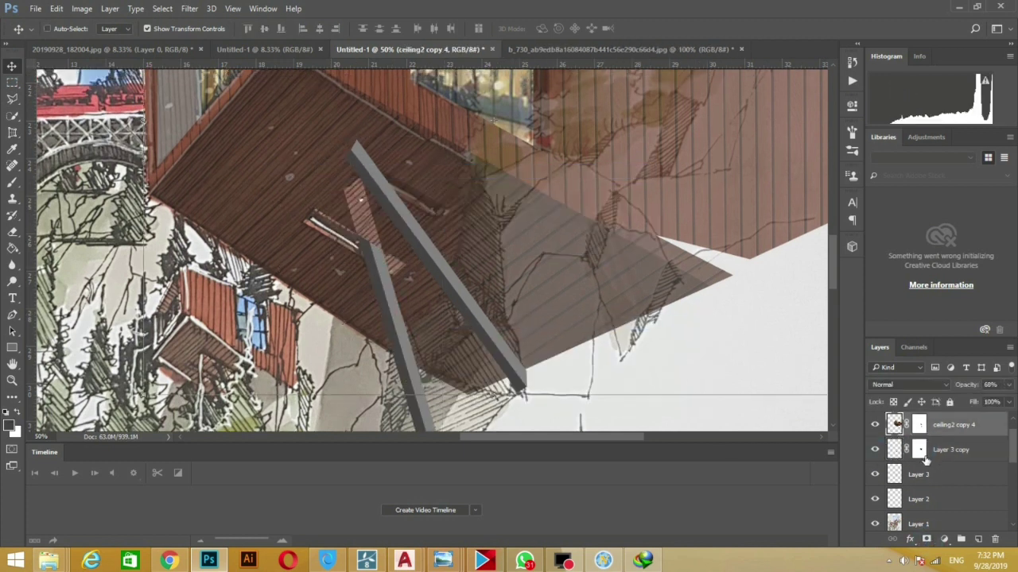
{"action": "left_click_drag", "start_coordinate": [912, 461], "coordinate": [919, 424]}
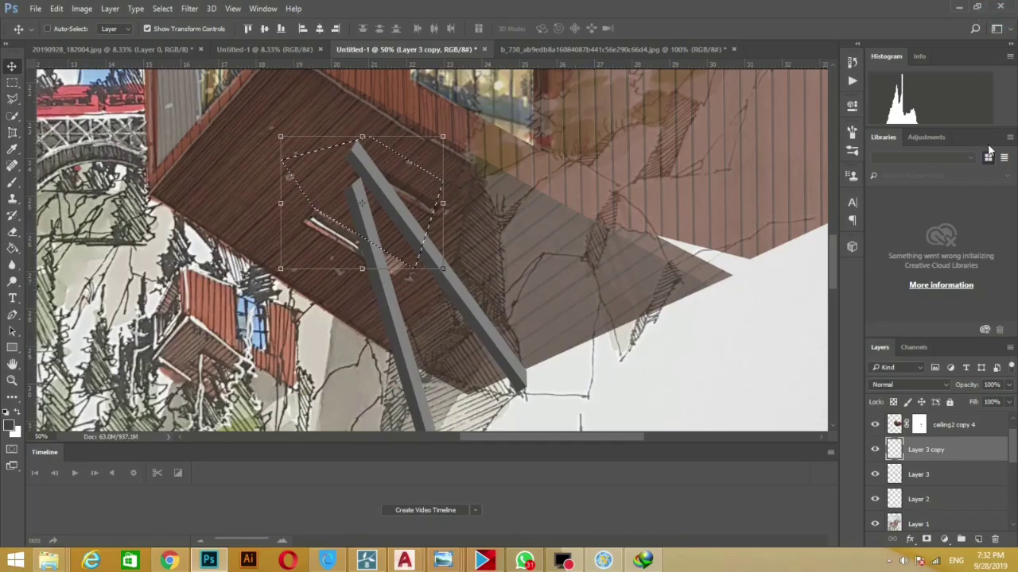
Outline the beam end and paint it out on the cabin mask at full strength
{"action": "key", "text": "ctrl+plus"}
{"action": "key", "text": "ctrl+d"}
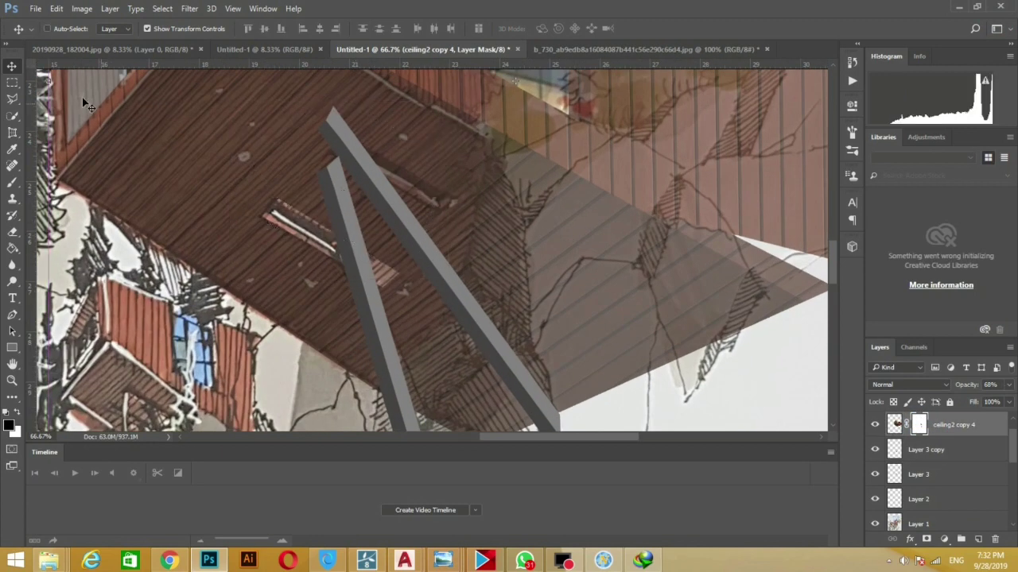
{"action": "left_click", "coordinate": [12, 99]}
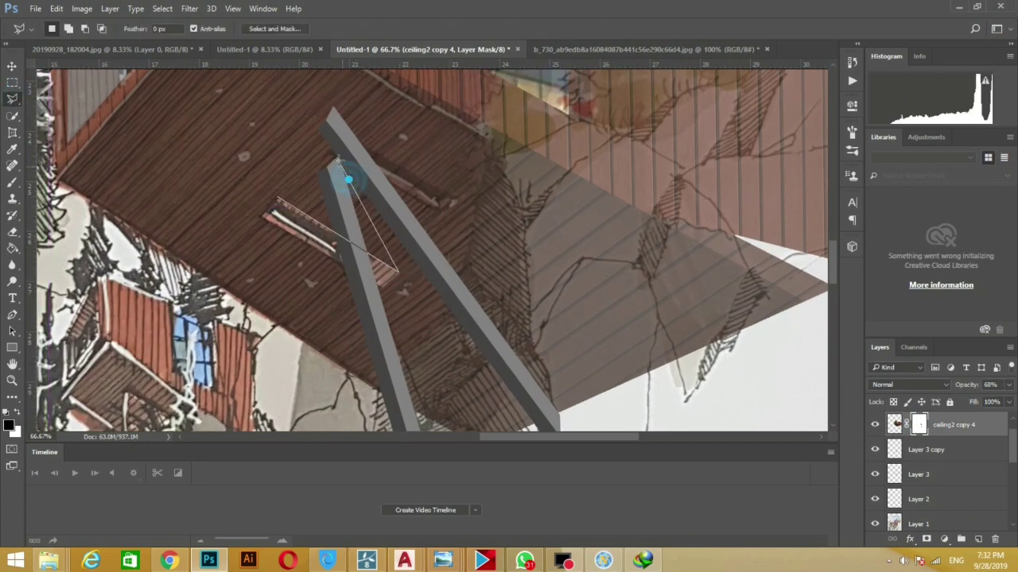
{"action": "left_click", "coordinate": [324, 141]}
{"action": "left_click", "coordinate": [296, 167]}
{"action": "left_click", "coordinate": [279, 198]}
{"action": "left_click", "coordinate": [57, 8]}
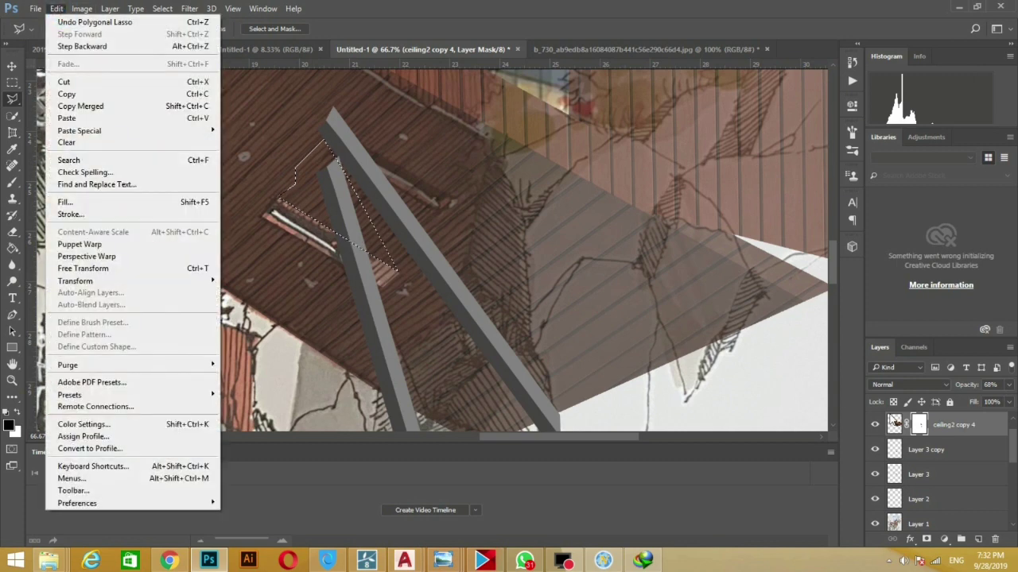
{"action": "key", "text": "b"}
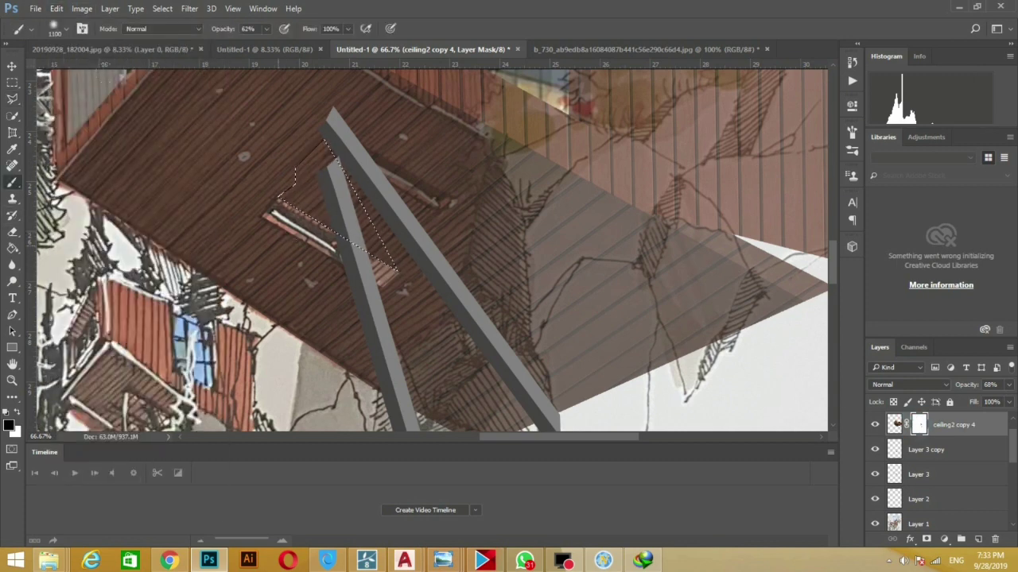
{"action": "key", "text": "0"}
{"action": "left_click_drag", "start_coordinate": [326, 175], "coordinate": [345, 226]}
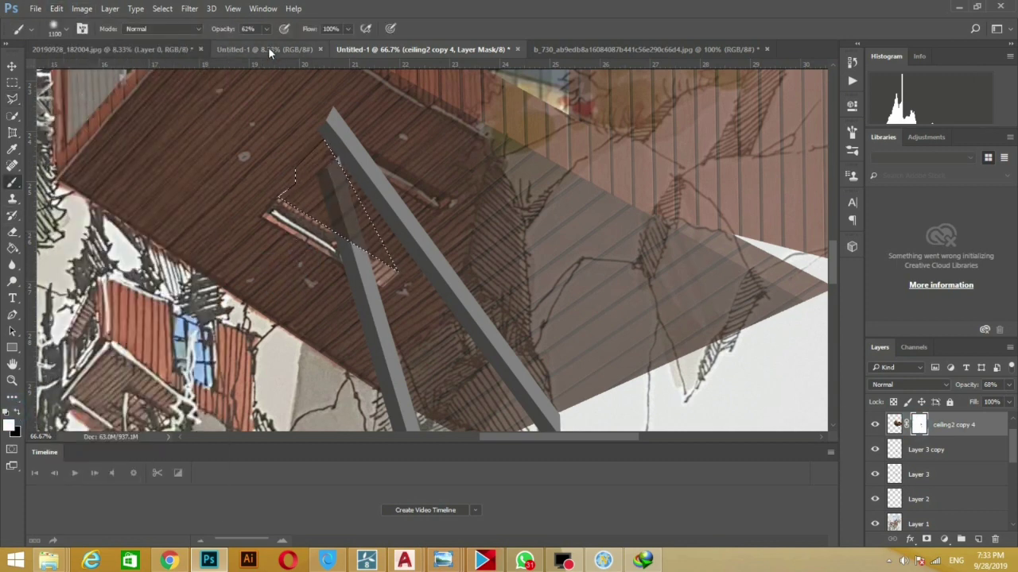
{"action": "key", "text": "x"}
{"action": "left_click_drag", "start_coordinate": [967, 384], "coordinate": [666, 409]}
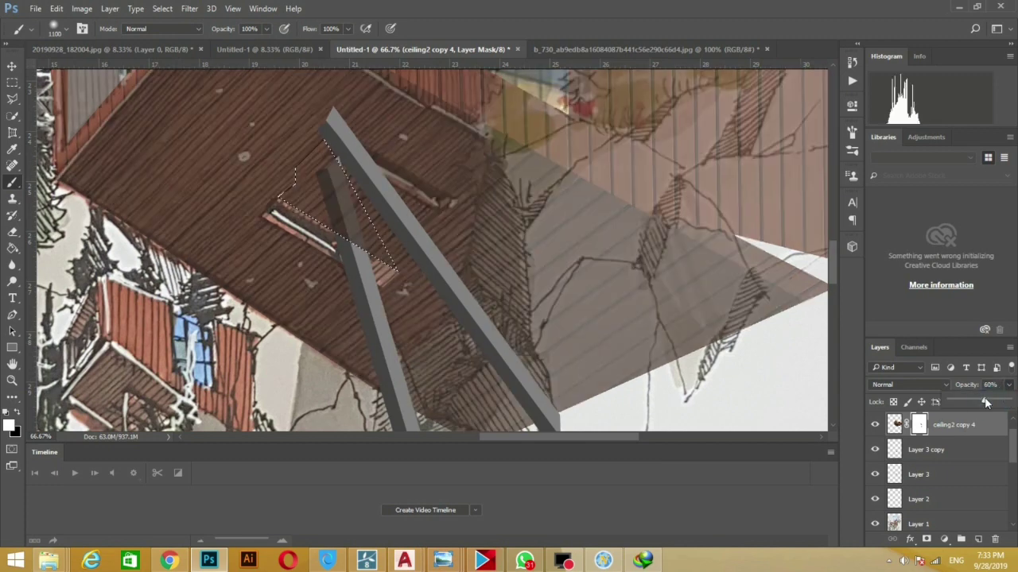
{"action": "key", "text": "ctrl+d"}
Outline the area above the beam for painting on the cabin mask
{"action": "key", "text": "l"}
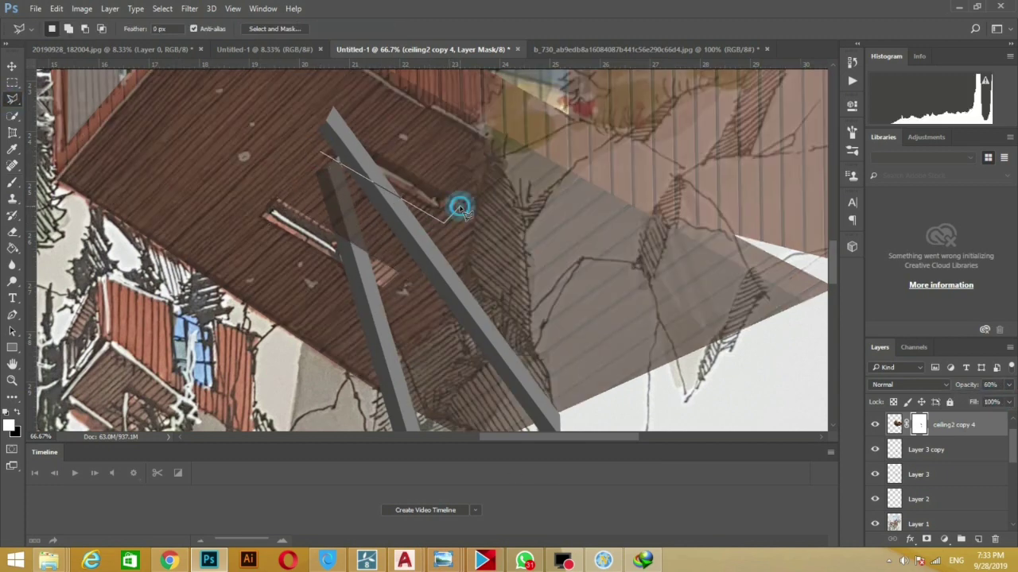
{"action": "left_click", "coordinate": [340, 143]}
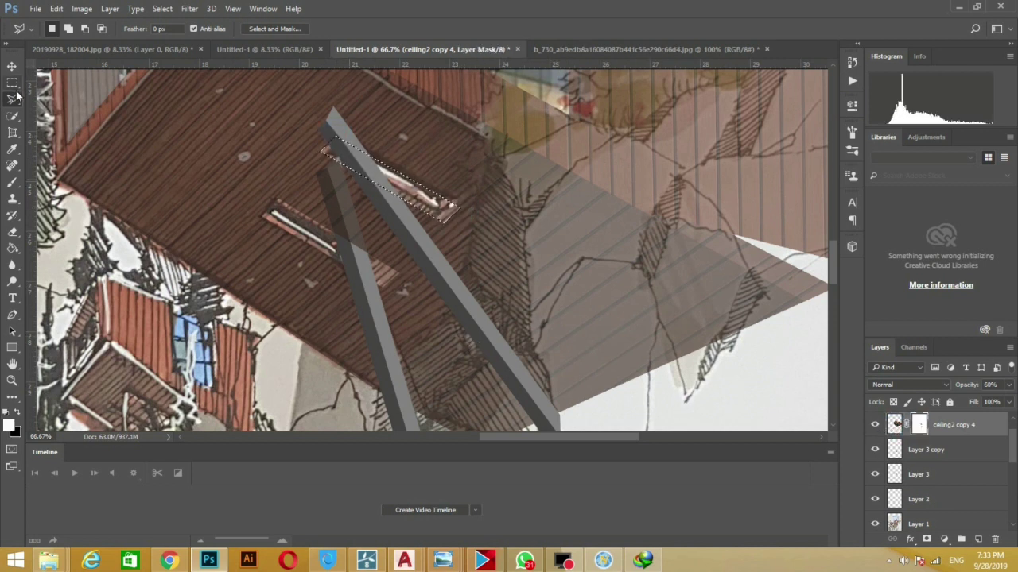
{"action": "left_click", "coordinate": [455, 205]}
{"action": "left_click", "coordinate": [349, 140]}
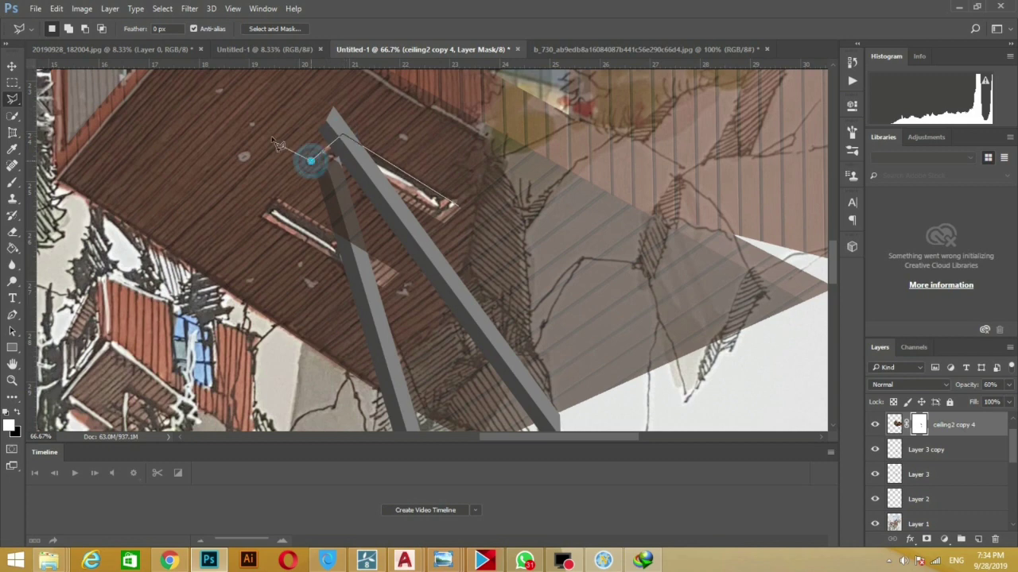
{"action": "left_click", "coordinate": [313, 158]}
{"action": "left_click", "coordinate": [261, 120]}
{"action": "left_click", "coordinate": [310, 86]}
{"action": "double_click", "coordinate": [407, 100]}
{"action": "key", "text": "b"}
Raise the ceiling2 copy 4 layer's opacity back to 100%
{"action": "left_click", "coordinate": [1008, 385]}
{"action": "left_click_drag", "start_coordinate": [983, 402], "coordinate": [1008, 402]}
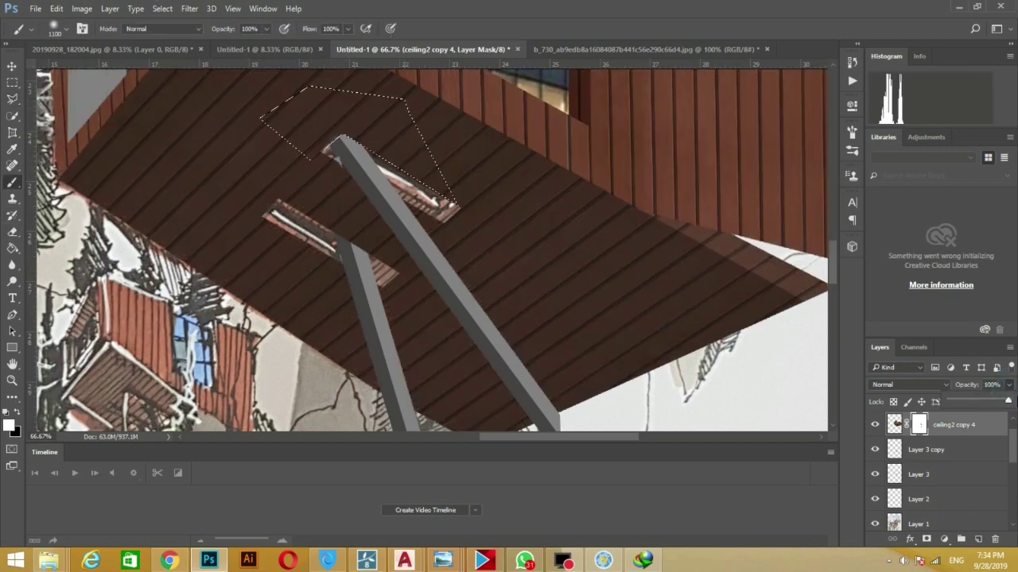
{"action": "key", "text": "ctrl+d"}
{"action": "key", "text": "v"}
{"action": "right_click", "coordinate": [352, 286]}
On a new layer, outline a shadow at the upper strut base and fill it dark
{"action": "left_click", "coordinate": [397, 298]}
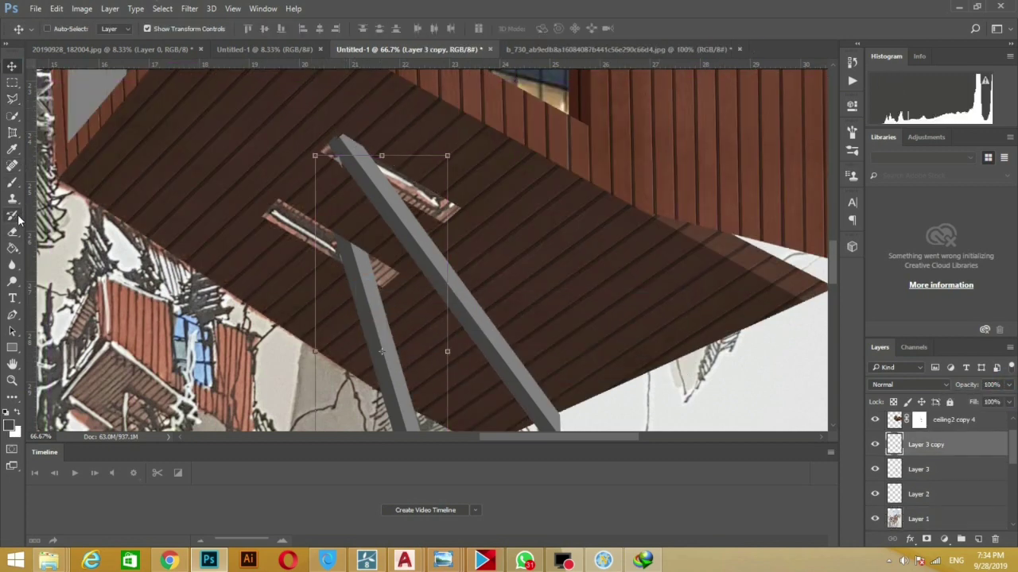
{"action": "key", "text": "e"}
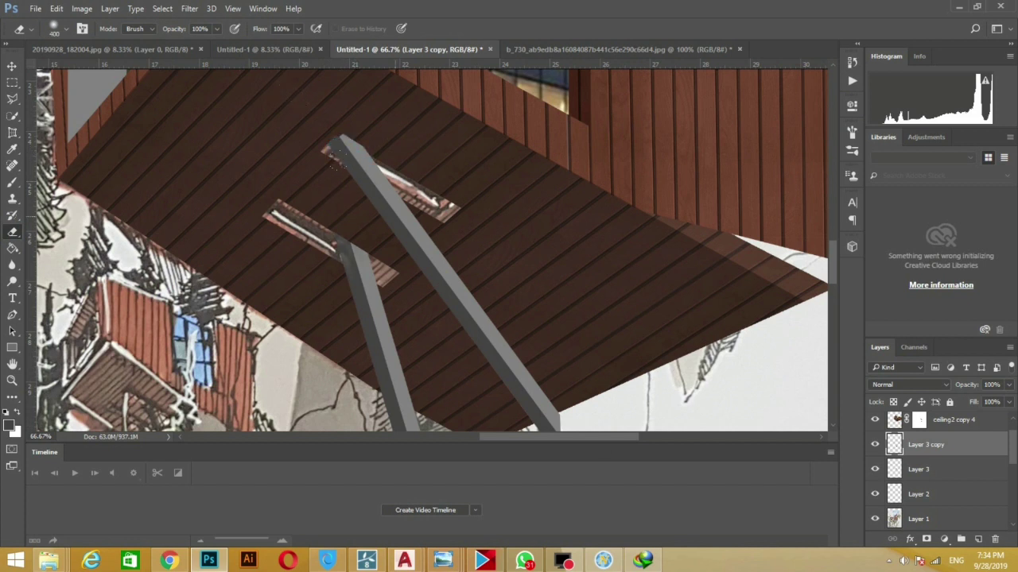
{"action": "left_click", "coordinate": [931, 468]}
{"action": "left_click", "coordinate": [922, 518]}
{"action": "left_click", "coordinate": [977, 539]}
{"action": "key", "text": "l"}
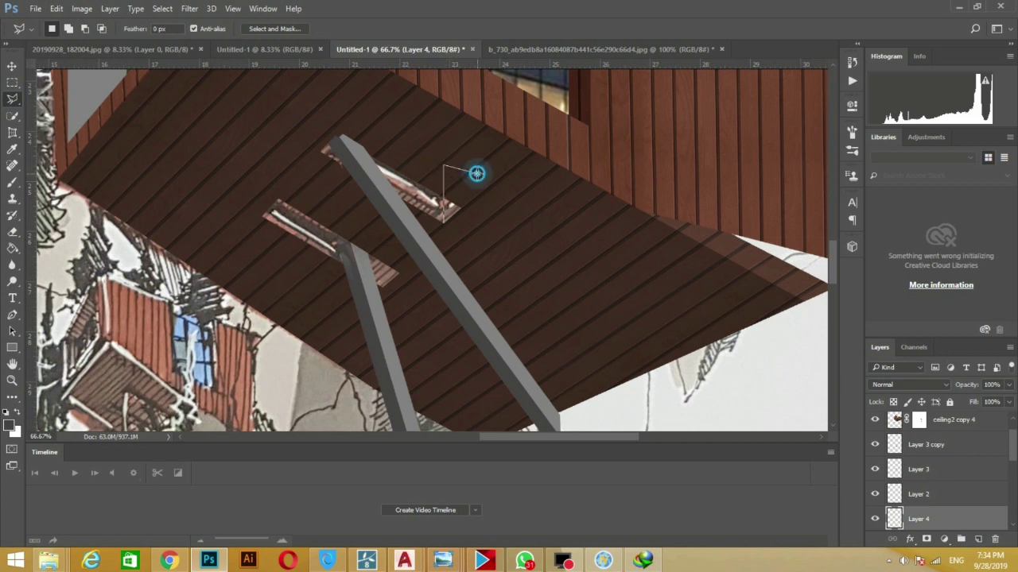
{"action": "double_click", "coordinate": [449, 232]}
{"action": "left_click", "coordinate": [13, 248]}
{"action": "left_click", "coordinate": [457, 208]}
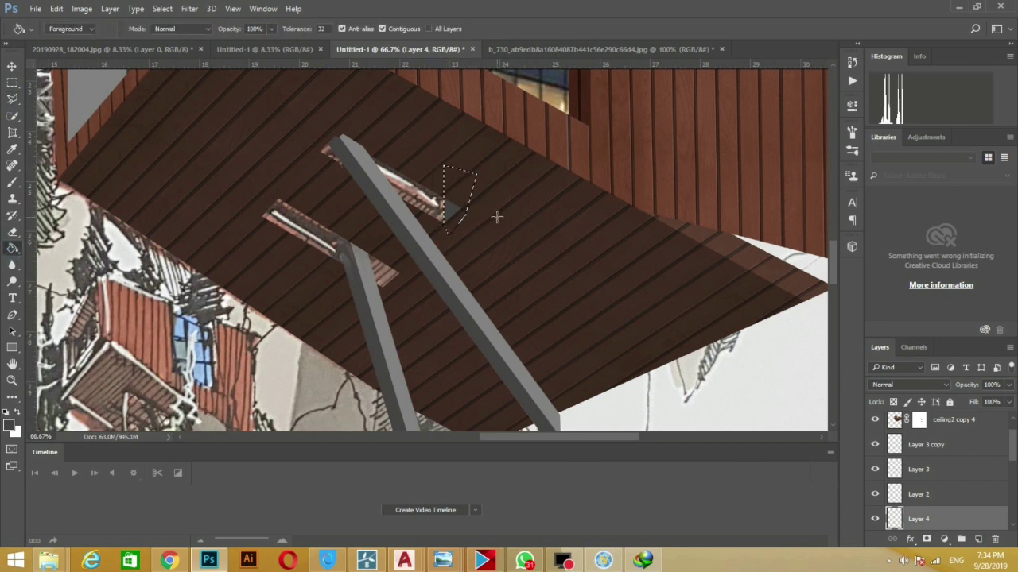
{"action": "key", "text": "v"}
{"action": "key", "text": "ctrl+d"}
Copy the shadow to the lower strut and fill a box over the beam tops with dark grey #343434
{"action": "left_click_drag", "start_coordinate": [458, 208], "coordinate": [398, 278]}
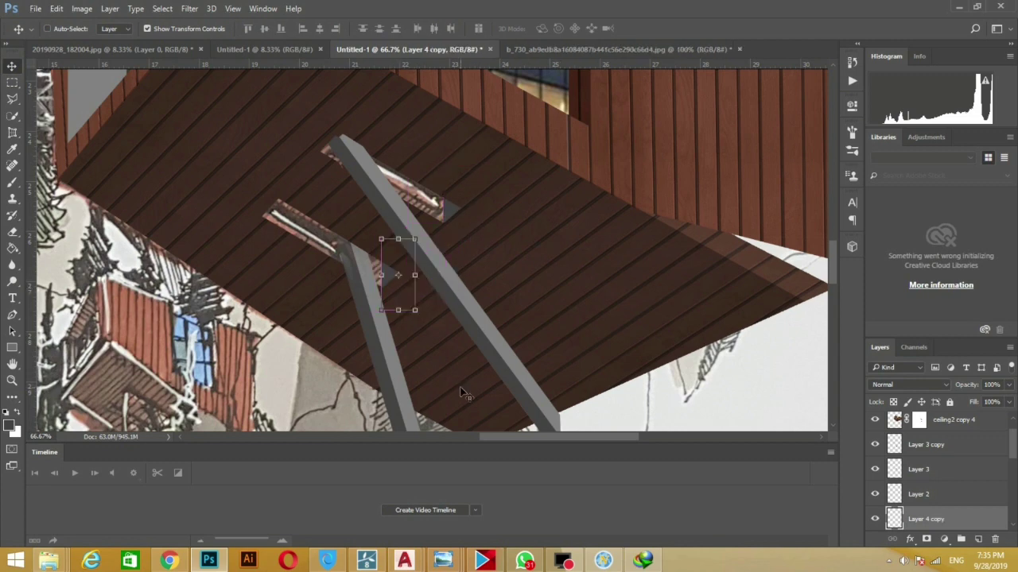
{"action": "scroll", "coordinate": [939, 477], "scroll_direction": "down", "scroll_amount": 2}
{"action": "left_click", "coordinate": [923, 518]}
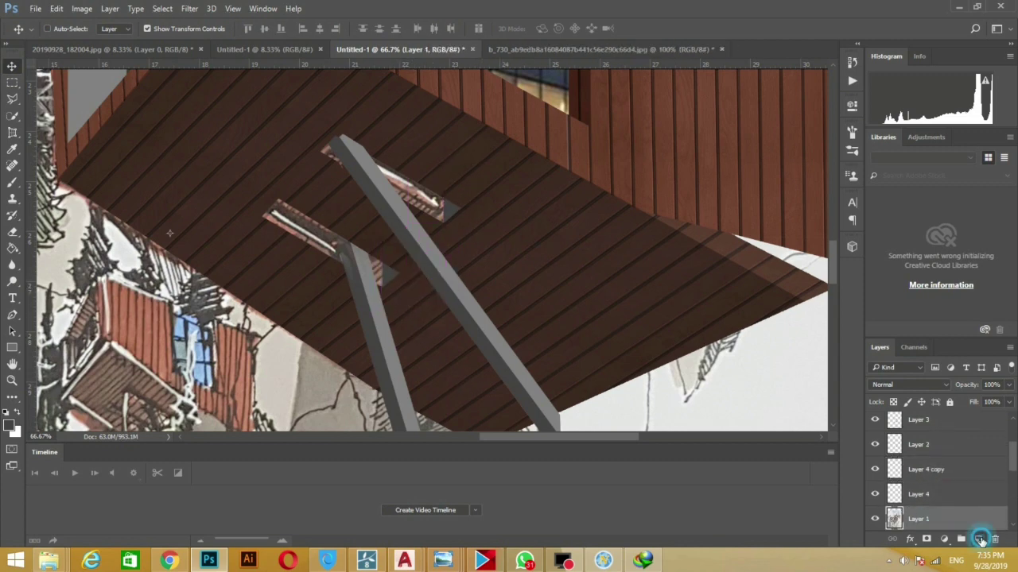
{"action": "left_click", "coordinate": [12, 82]}
{"action": "left_click_drag", "start_coordinate": [286, 114], "coordinate": [469, 235]}
{"action": "left_click", "coordinate": [10, 426]}
{"action": "left_click", "coordinate": [647, 447]}
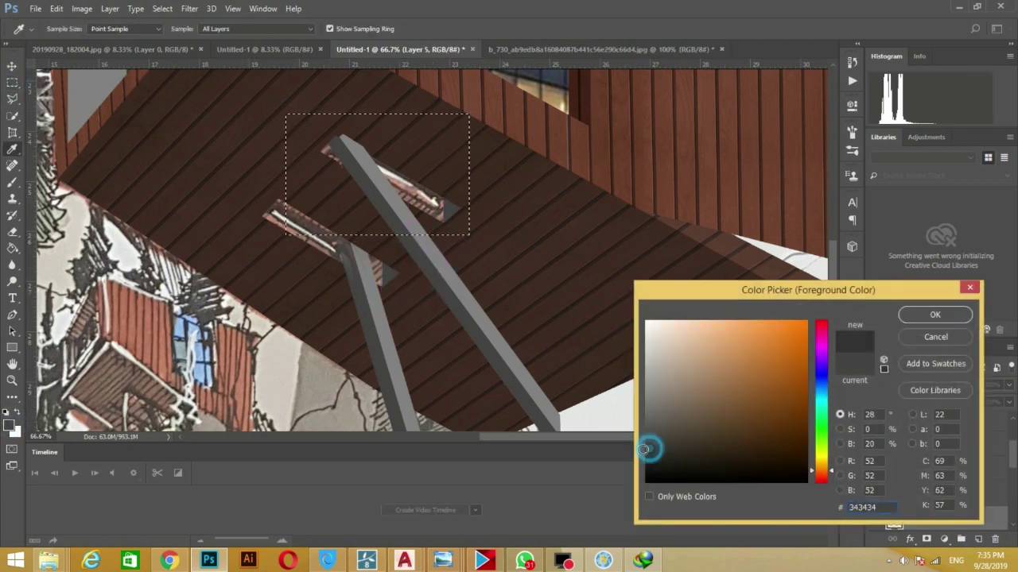
{"action": "key", "text": "Return"}
{"action": "key", "text": "alt+shift+BackSpace"}
Stretch the dark shadow shapes down-left with Free Transform
{"action": "key", "text": "ctrl+t"}
{"action": "mouse_move", "coordinate": [286, 235]}
{"action": "left_mouse_down"}
{"action": "mouse_move", "coordinate": [216, 294]}
{"action": "mouse_move", "coordinate": [243, 291]}
{"action": "left_mouse_up"}
{"action": "key", "text": "Return"}
{"action": "key", "text": "ctrl+minus"}
{"action": "key", "text": "ctrl+minus"}
{"action": "key", "text": "ctrl+minus"}
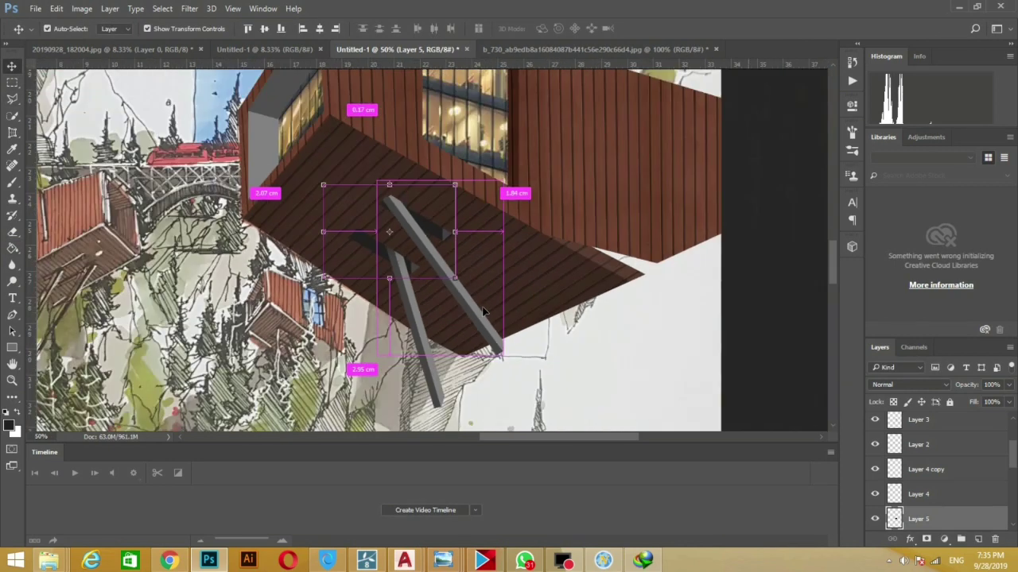
{"action": "key", "text": "ctrl+d"}
{"action": "key", "text": "m"}
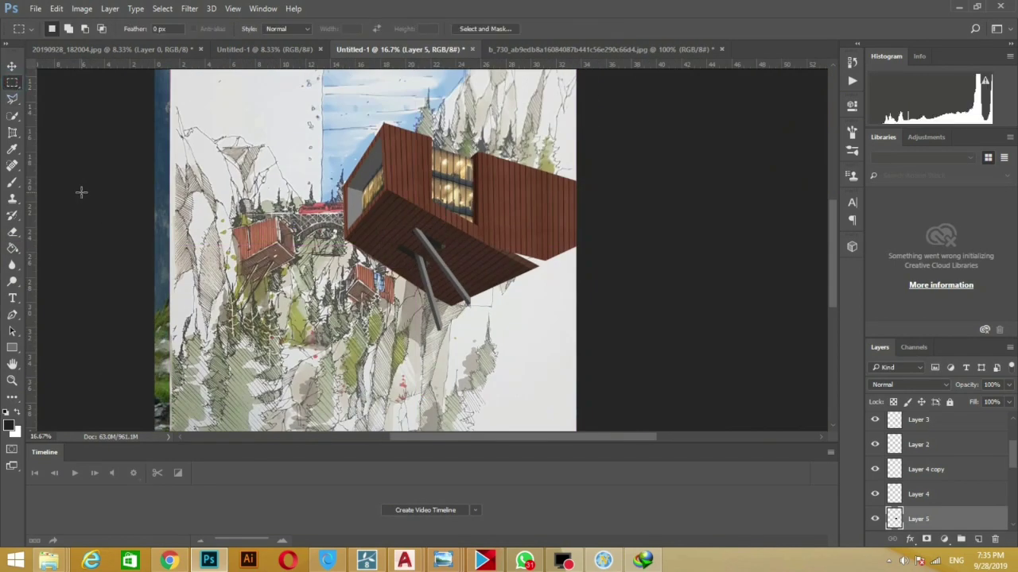
{"action": "scroll", "coordinate": [938, 469], "scroll_direction": "down", "scroll_amount": 5}
Duplicate the ceiling2 copy 4 cabin, flip it horizontally, shrink it and place it over the left valley
{"action": "left_click", "coordinate": [926, 420]}
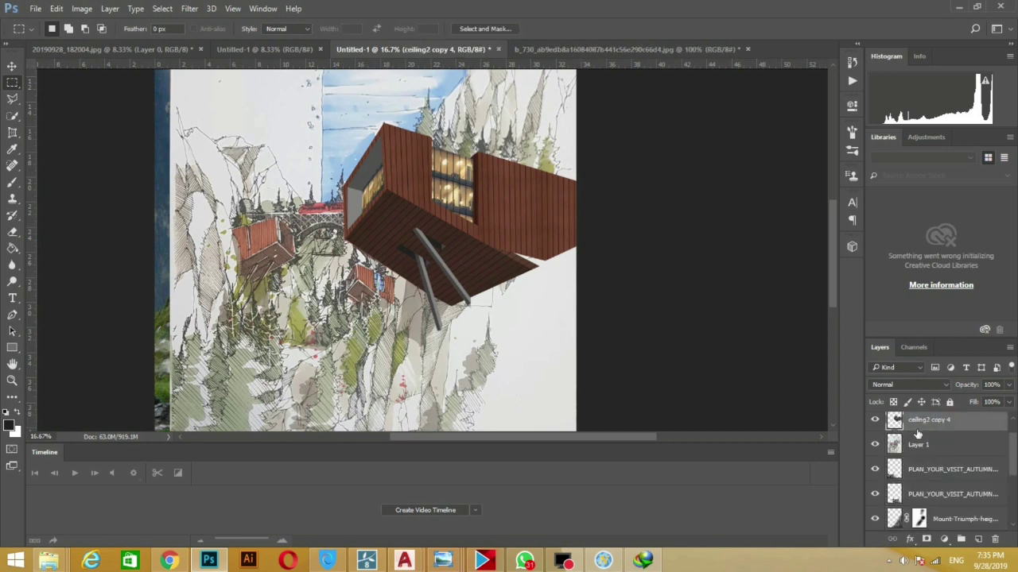
{"action": "key", "text": "v"}
{"action": "left_click_drag", "start_coordinate": [445, 238], "coordinate": [263, 254]}
{"action": "key", "text": "ctrl+t"}
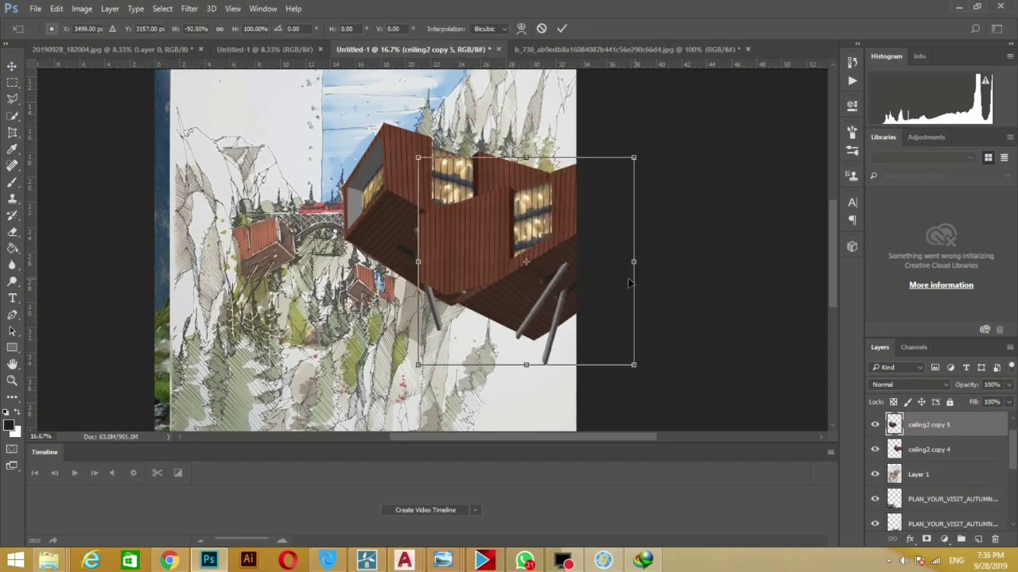
{"action": "left_click_drag", "start_coordinate": [628, 259], "coordinate": [355, 231]}
{"action": "left_click_drag", "start_coordinate": [365, 155], "coordinate": [284, 209]}
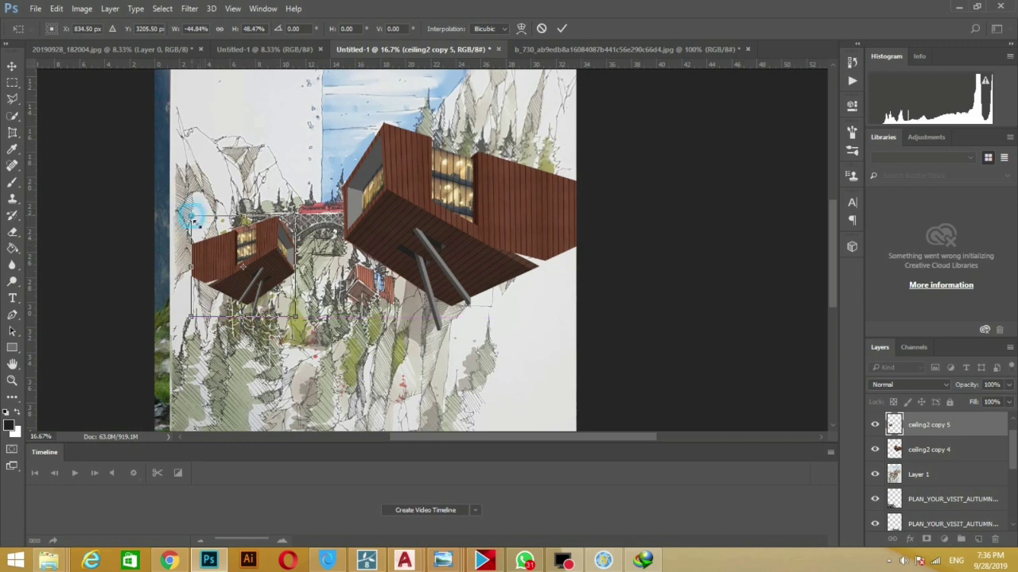
{"action": "left_click_drag", "start_coordinate": [182, 318], "coordinate": [202, 299]}
{"action": "scroll", "coordinate": [231, 239], "scroll_direction": "up", "scroll_amount": 1}
{"action": "left_click_drag", "start_coordinate": [290, 256], "coordinate": [295, 273]}
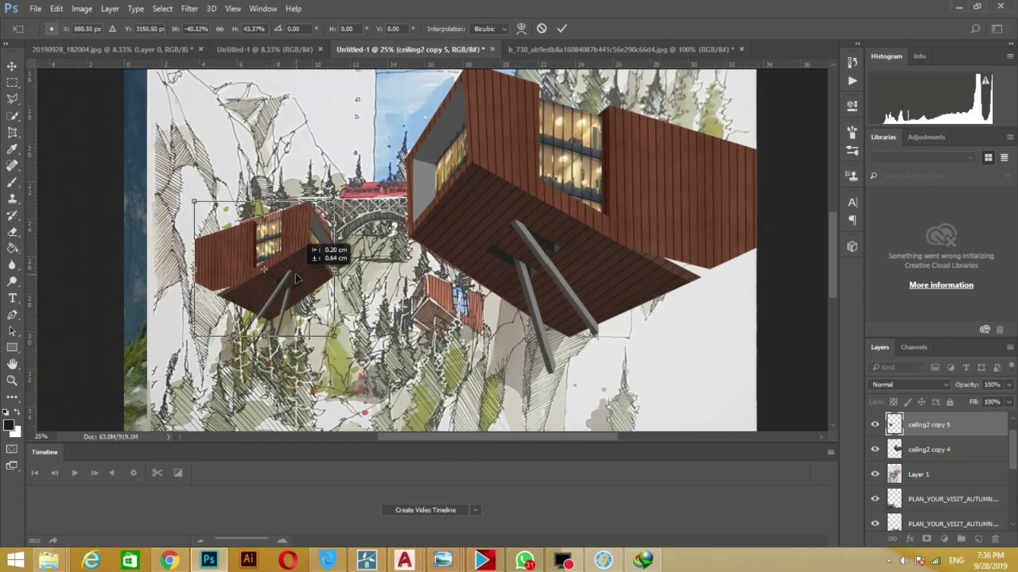
{"action": "key", "text": "Return"}
Add a second shrunken cabin copy at lower centre, just below the large cantilevered cabin
{"action": "right_click", "coordinate": [556, 169]}
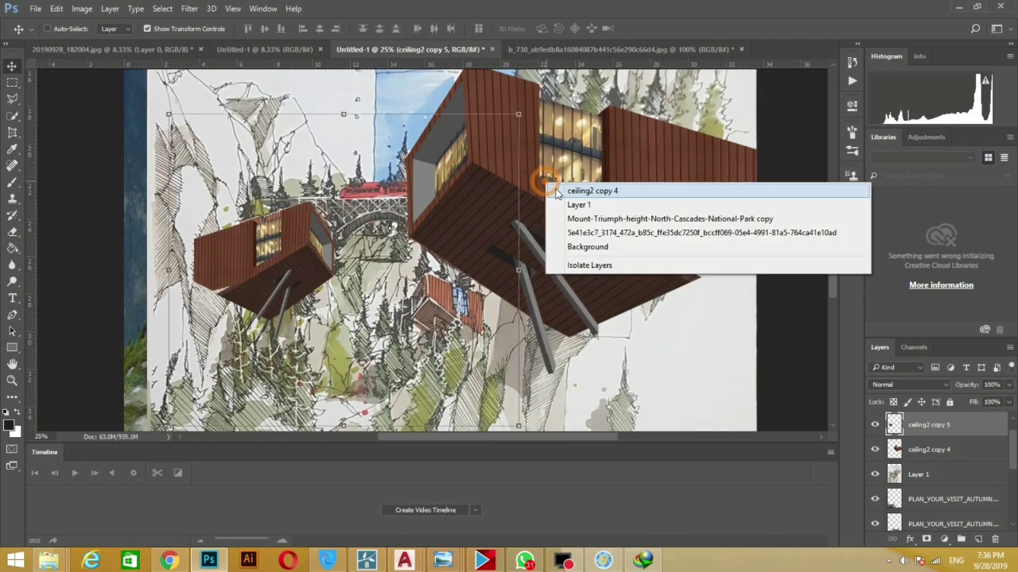
{"action": "left_click", "coordinate": [588, 173]}
{"action": "left_click_drag", "start_coordinate": [556, 238], "coordinate": [445, 350]}
{"action": "key", "text": "ctrl+t"}
{"action": "left_click_drag", "start_coordinate": [604, 334], "coordinate": [539, 301]}
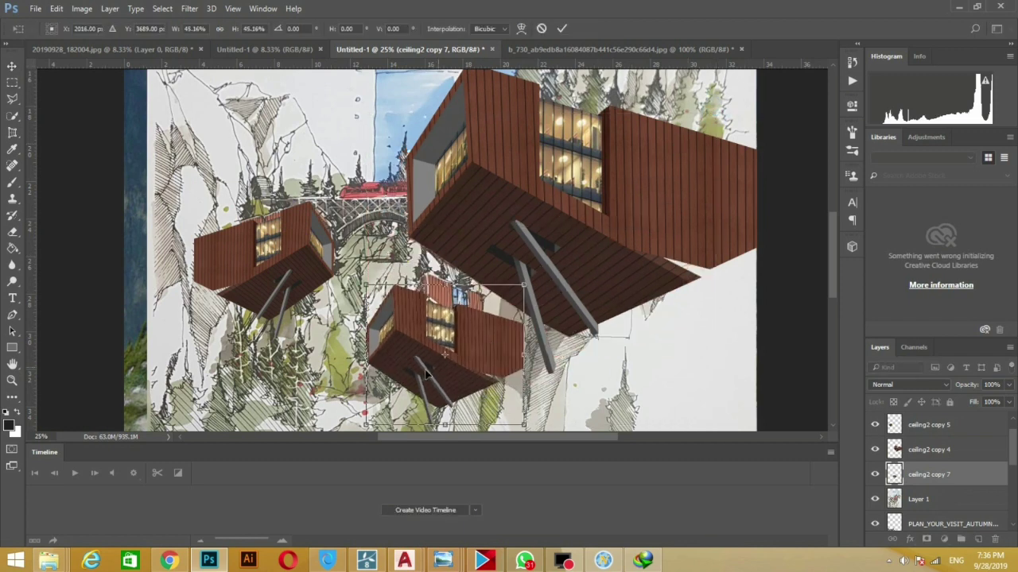
{"action": "left_click_drag", "start_coordinate": [364, 427], "coordinate": [402, 384]}
{"action": "left_click_drag", "start_coordinate": [427, 311], "coordinate": [432, 300]}
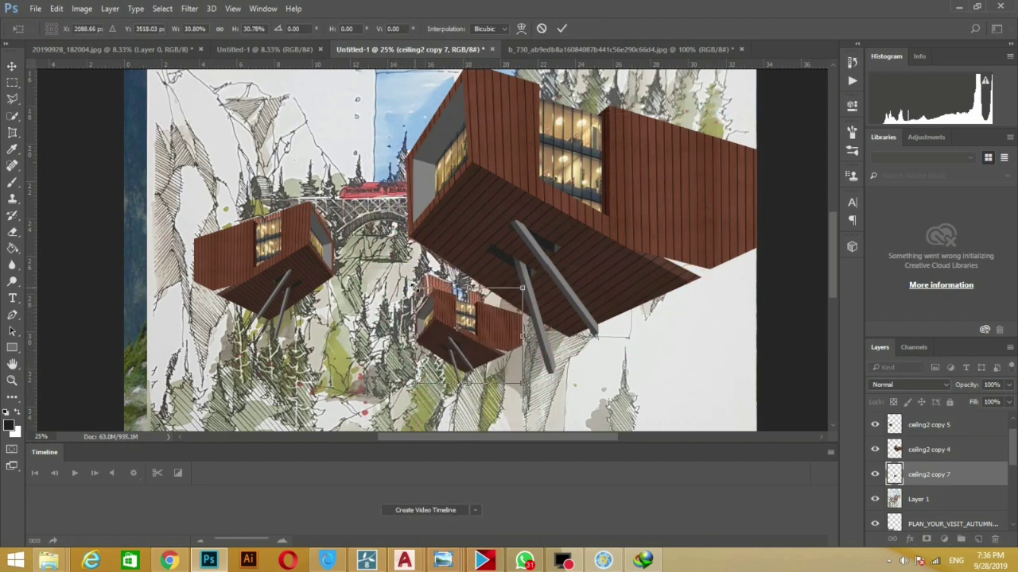
{"action": "key", "text": "Return"}
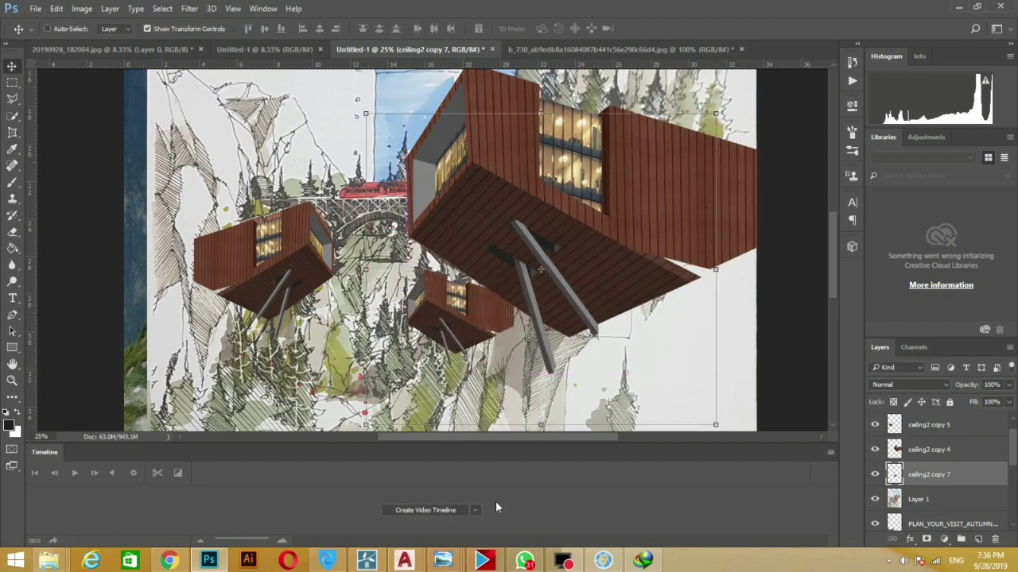
{"action": "key", "text": "ctrl+minus"}
{"action": "key", "text": "ctrl+minus"}
{"action": "key", "text": "ctrl+minus"}
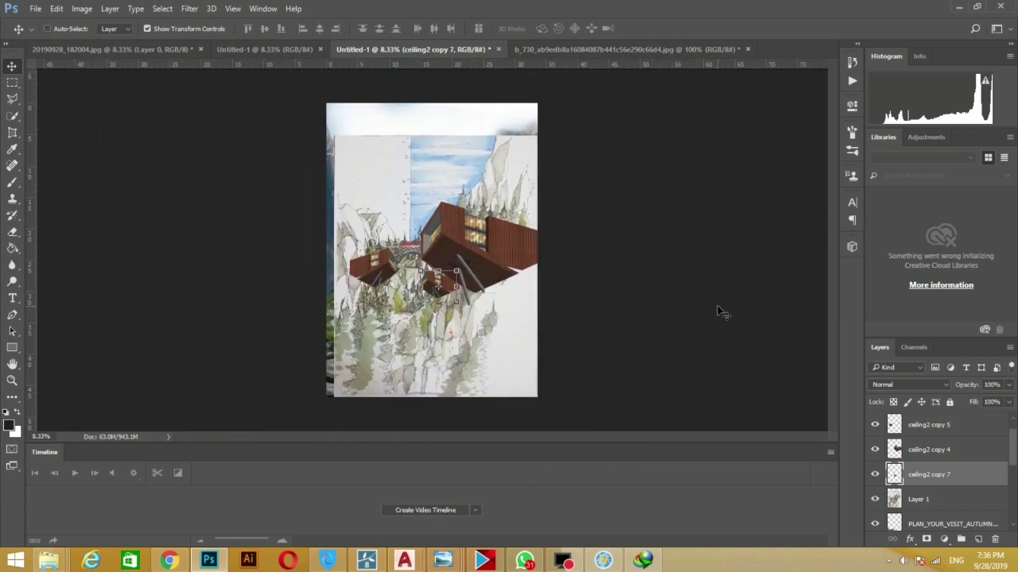
{"action": "key", "text": "ctrl+plus"}
{"action": "key", "text": "ctrl+plus"}
{"action": "key", "text": "ctrl+plus"}
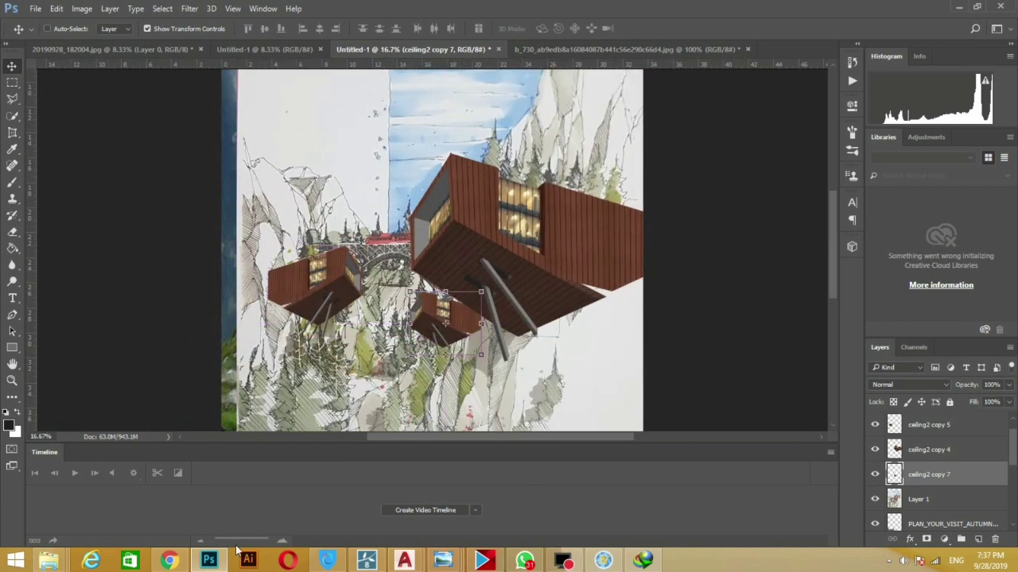
Search Google Images for TRAIN BRIDGE, filtered to Large size
{"action": "left_click", "coordinate": [169, 561]}
{"action": "left_click", "coordinate": [303, 10]}
{"action": "left_click", "coordinate": [315, 32]}
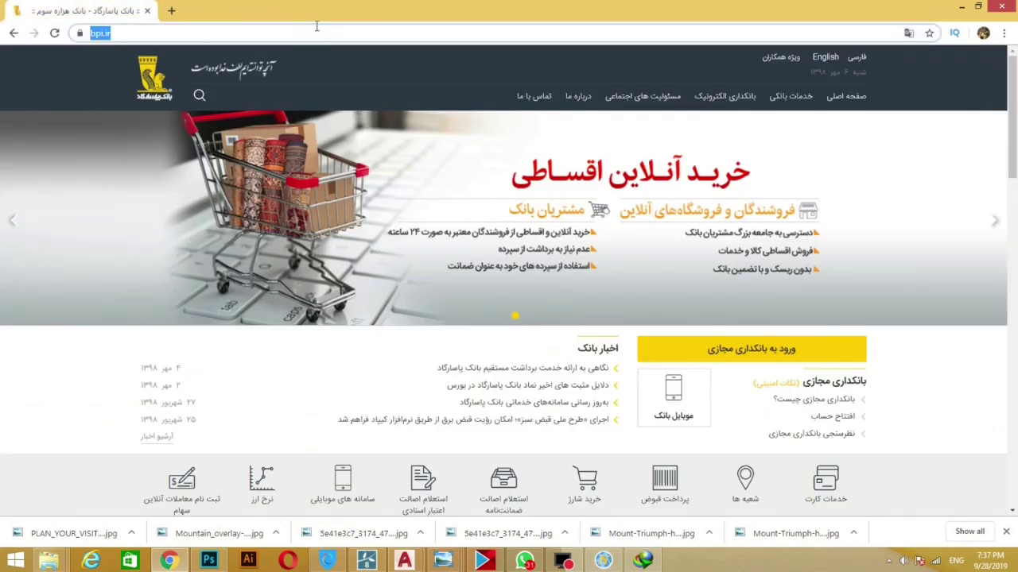
{"action": "type", "text": "TRAIN BRIDGE"}
{"action": "key", "text": "Return"}
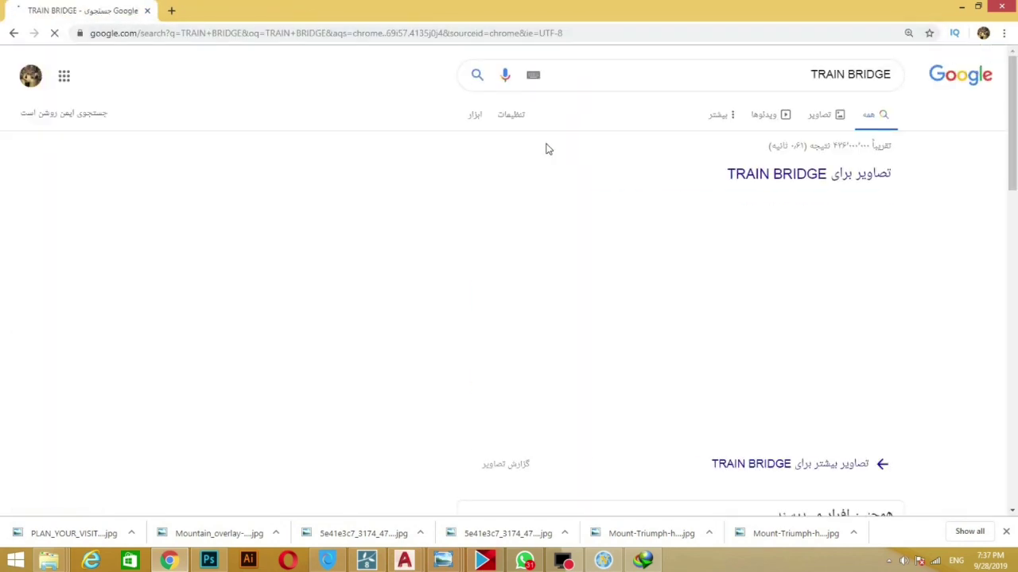
{"action": "left_click", "coordinate": [482, 113]}
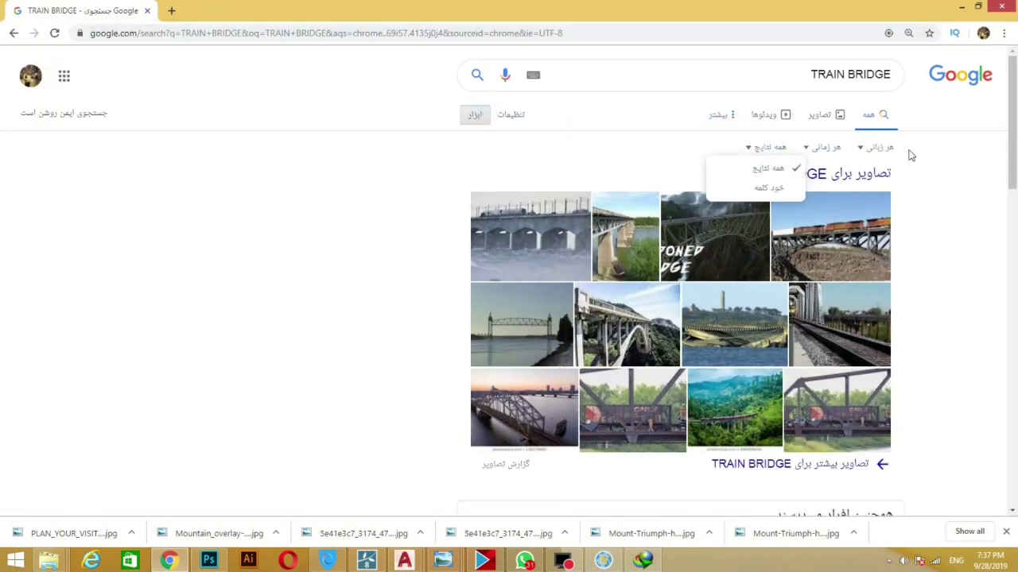
{"action": "left_click", "coordinate": [509, 114]}
{"action": "left_click", "coordinate": [827, 115]}
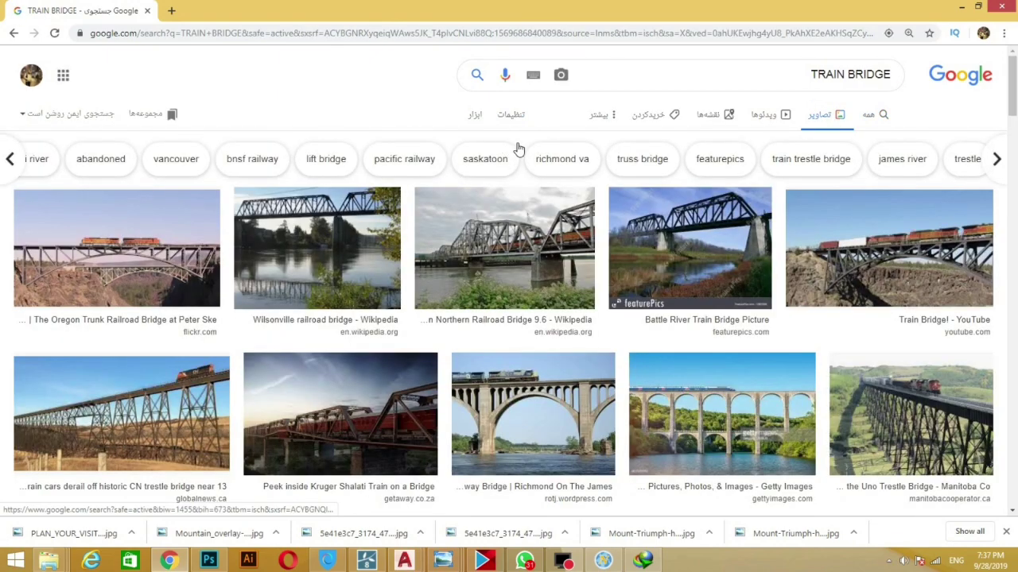
{"action": "left_click", "coordinate": [475, 114]}
{"action": "left_click", "coordinate": [882, 140]}
{"action": "left_click", "coordinate": [882, 182]}
Open the chosen bridge photo at full size, reconnecting the VPN and reloading the page
{"action": "right_click", "coordinate": [946, 251]}
{"action": "left_click", "coordinate": [944, 262]}
{"action": "scroll", "coordinate": [874, 261], "scroll_direction": "down", "scroll_amount": 3}
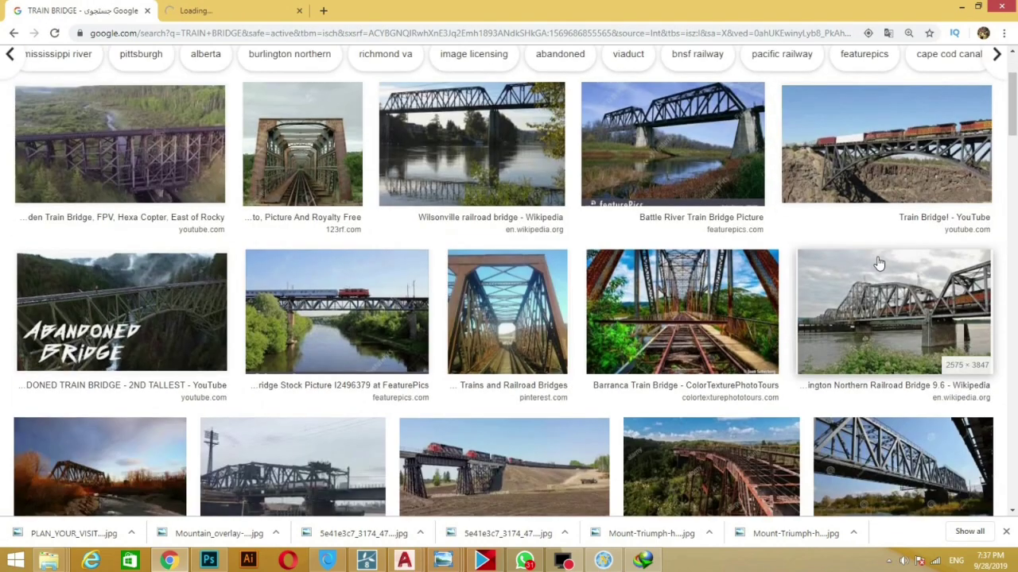
{"action": "scroll", "coordinate": [874, 261], "scroll_direction": "down", "scroll_amount": 3}
{"action": "scroll", "coordinate": [875, 261], "scroll_direction": "up", "scroll_amount": 6}
{"action": "left_click", "coordinate": [238, 10]}
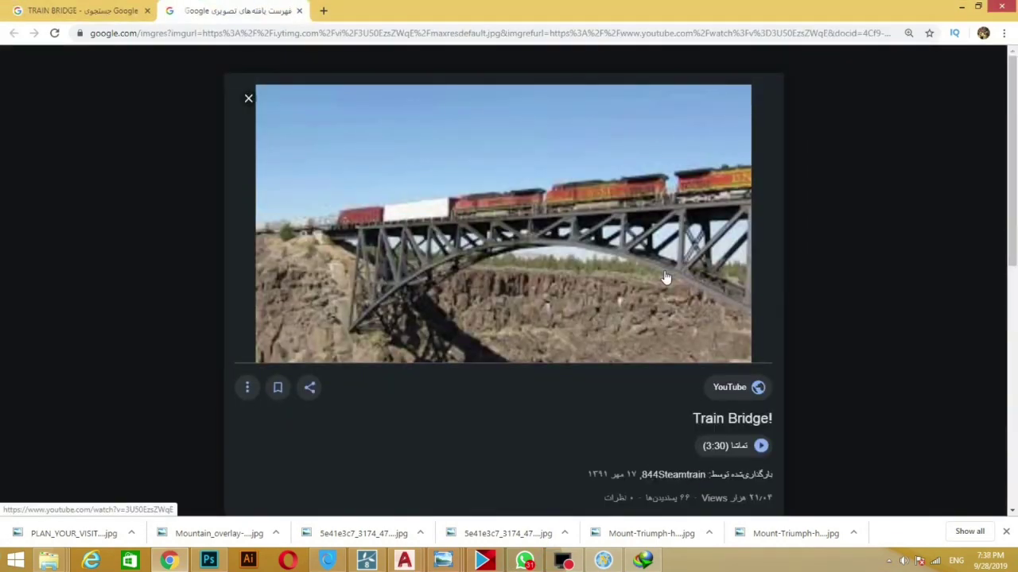
{"action": "scroll", "coordinate": [661, 294], "scroll_direction": "down", "scroll_amount": 1}
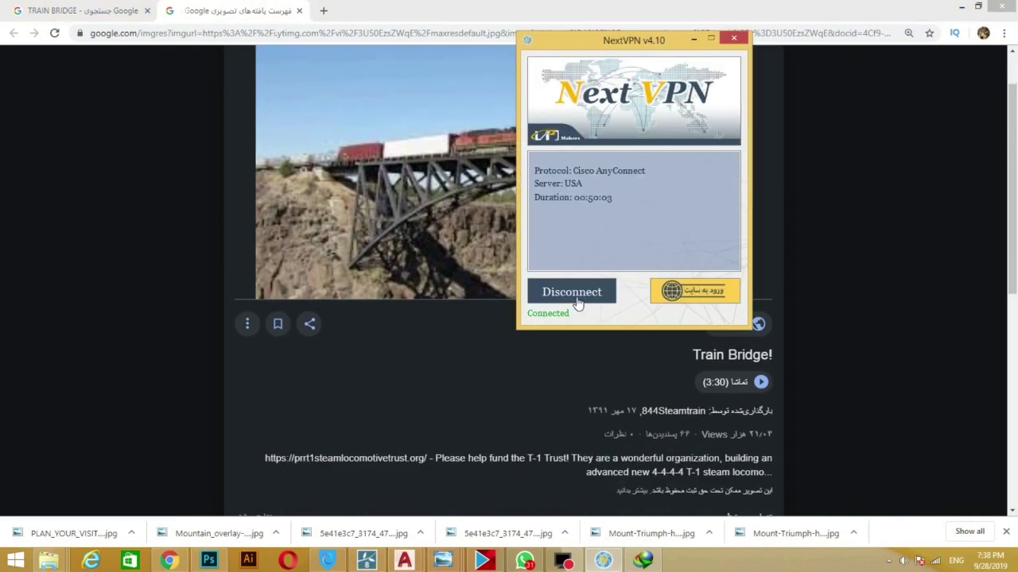
{"action": "left_click", "coordinate": [578, 302]}
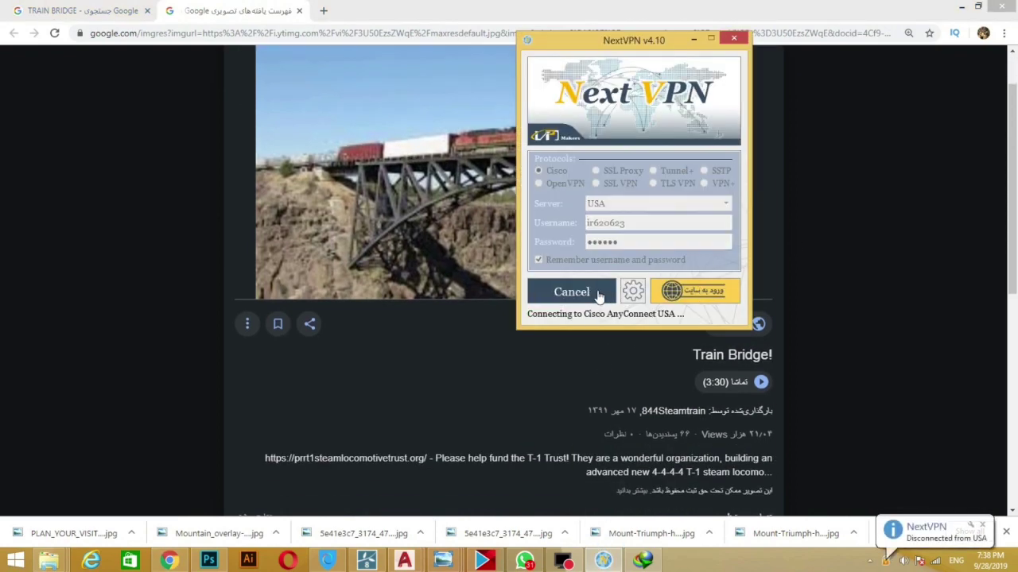
{"action": "left_click", "coordinate": [819, 260]}
{"action": "left_click", "coordinate": [541, 33]}
{"action": "key", "text": "Return"}
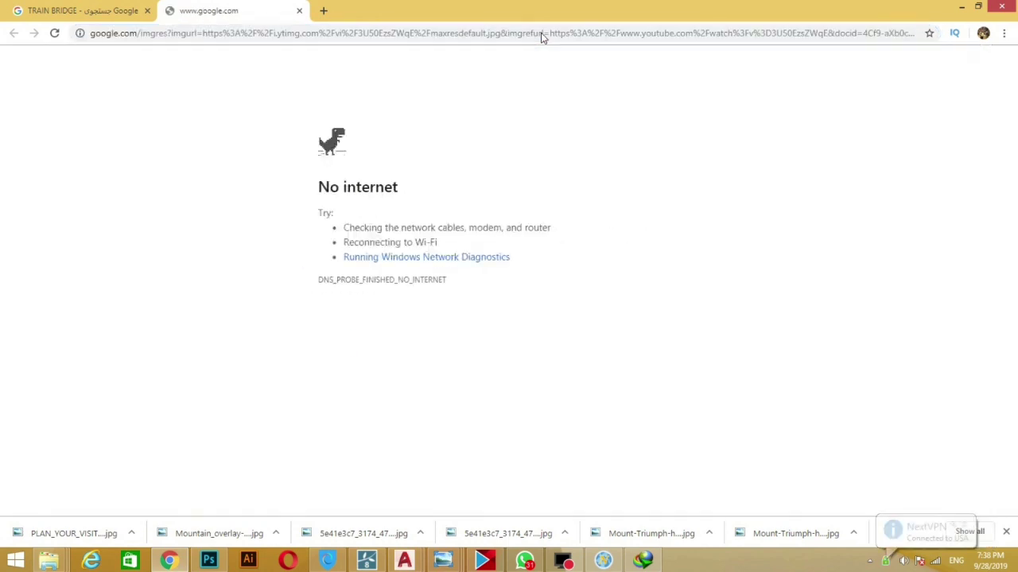
{"action": "left_click", "coordinate": [540, 33]}
{"action": "key", "text": "Return"}
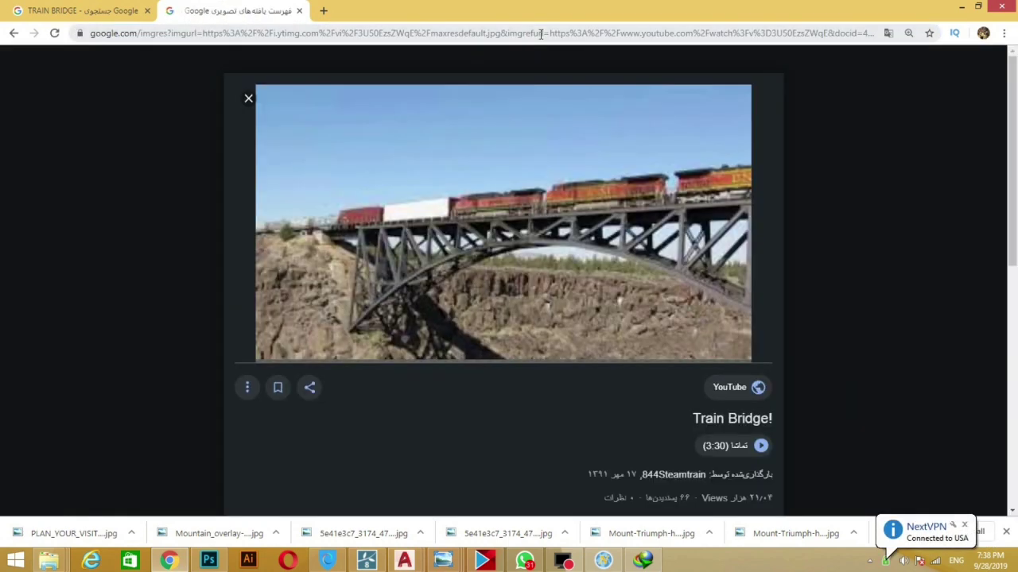
Save the bridge photo as maxresdefault.jpg and drag it from the ps folder into Photoshop
{"action": "right_click", "coordinate": [446, 147]}
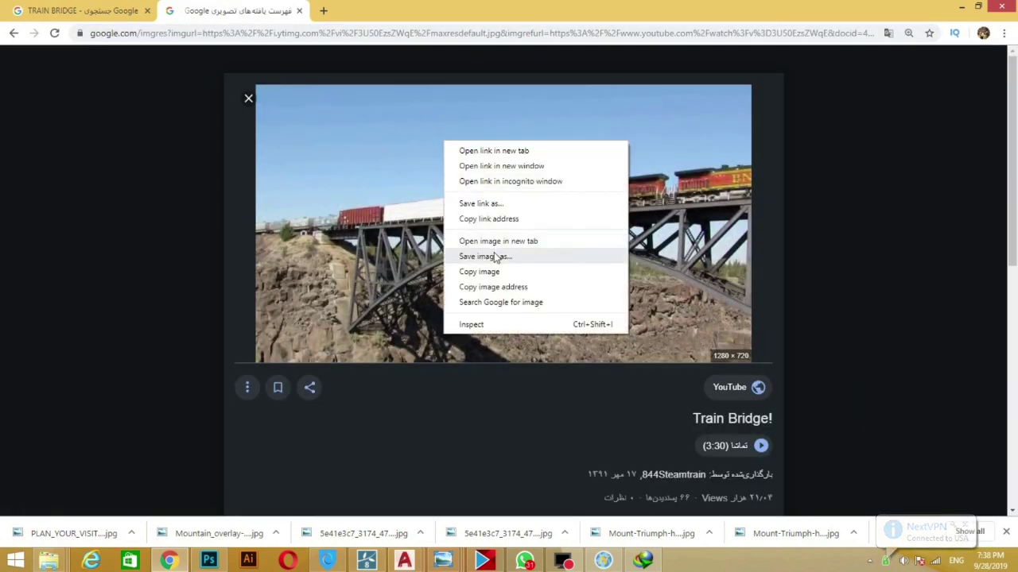
{"action": "left_click", "coordinate": [487, 257]}
{"action": "left_click", "coordinate": [602, 470]}
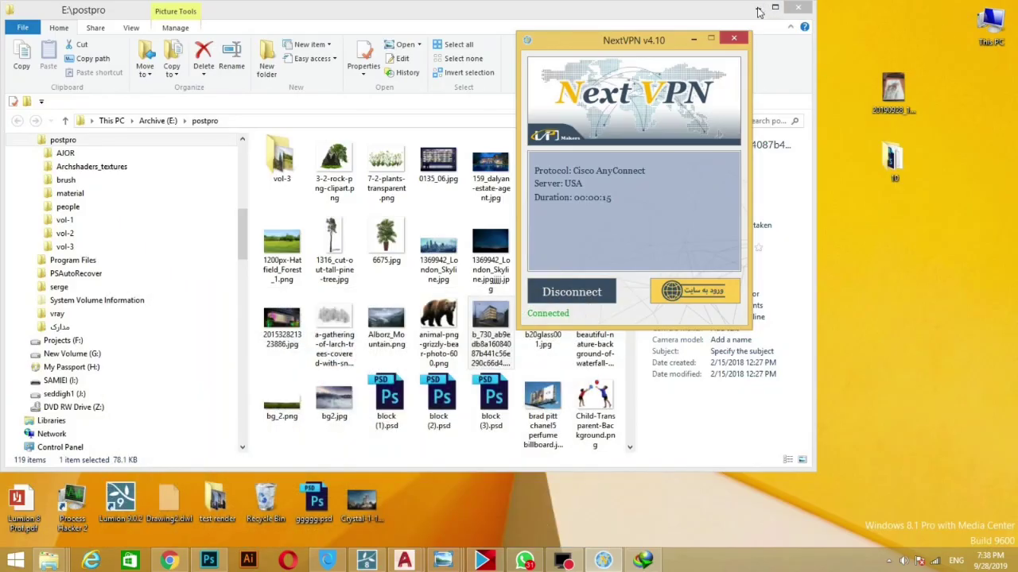
{"action": "left_click", "coordinate": [759, 12]}
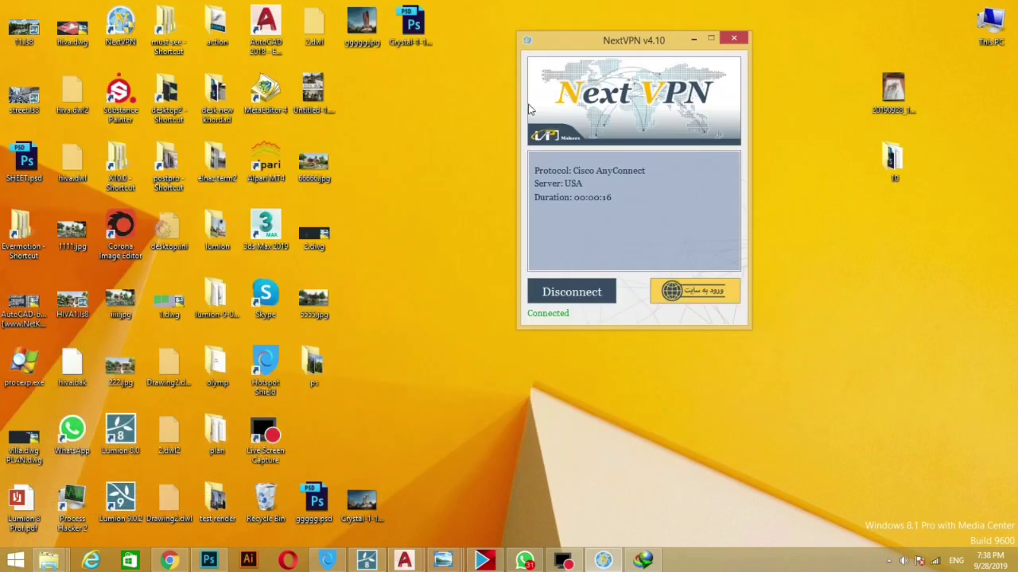
{"action": "left_click_drag", "start_coordinate": [643, 40], "coordinate": [798, 192]}
{"action": "double_click", "coordinate": [313, 366]}
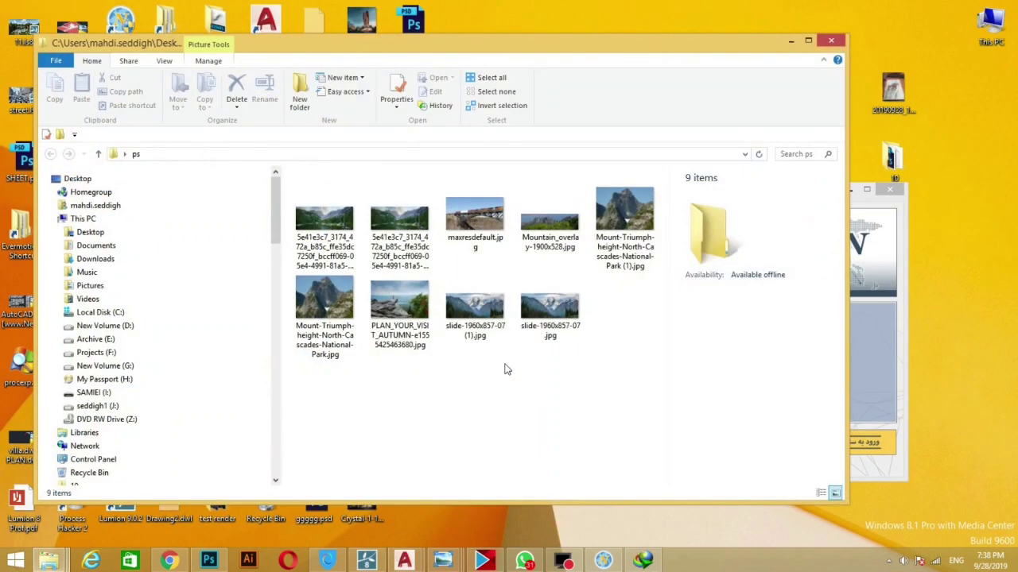
{"action": "left_click_drag", "start_coordinate": [475, 216], "coordinate": [248, 552]}
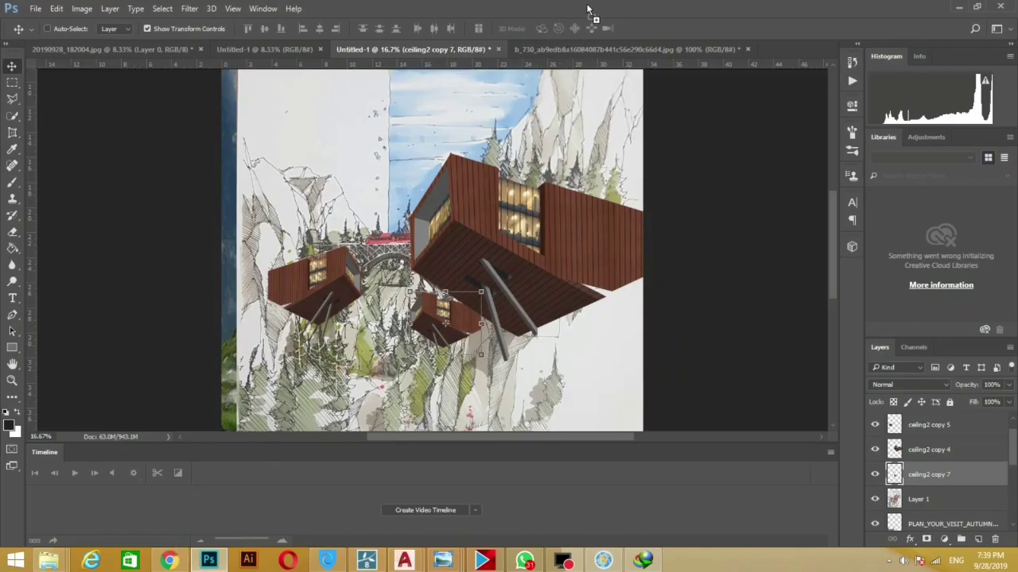
{"action": "left_click_drag", "start_coordinate": [248, 553], "coordinate": [575, 14]}
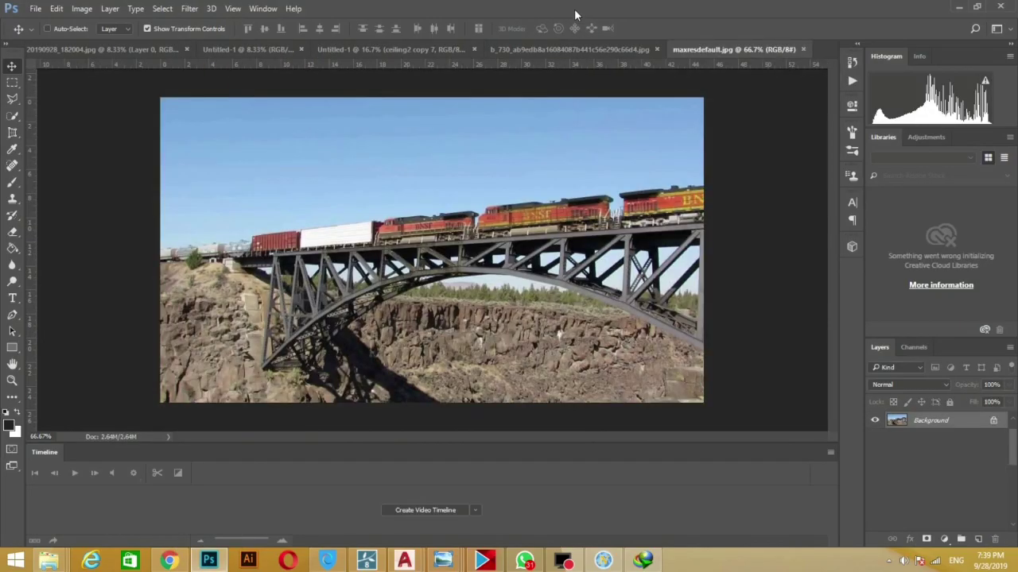
{"action": "left_click", "coordinate": [13, 132]}
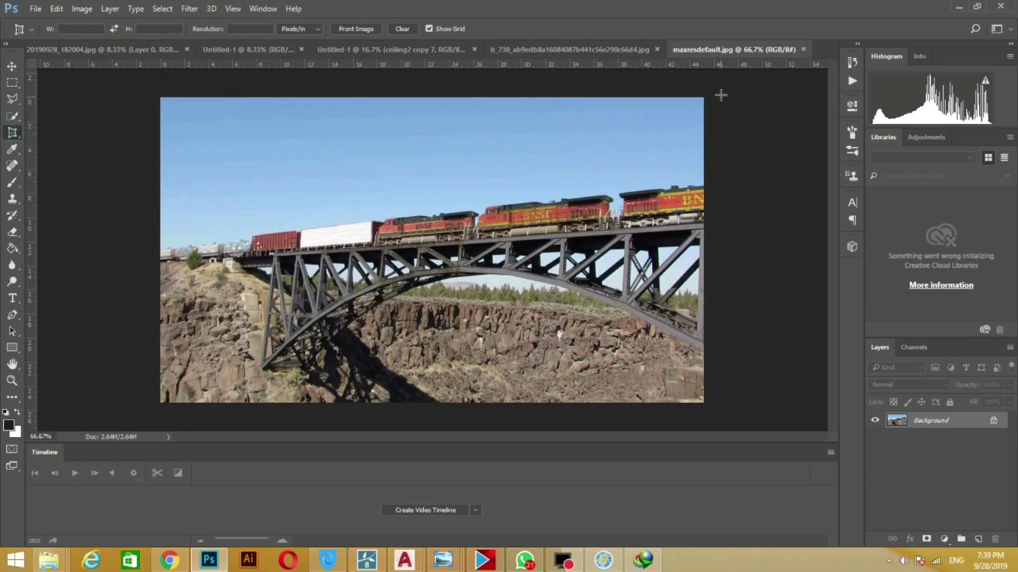
Perspective-crop the train bridge photo
{"action": "left_click_drag", "start_coordinate": [720, 94], "coordinate": [161, 402]}
{"action": "left_click_drag", "start_coordinate": [161, 97], "coordinate": [167, 175]}
{"action": "key", "text": "Return"}
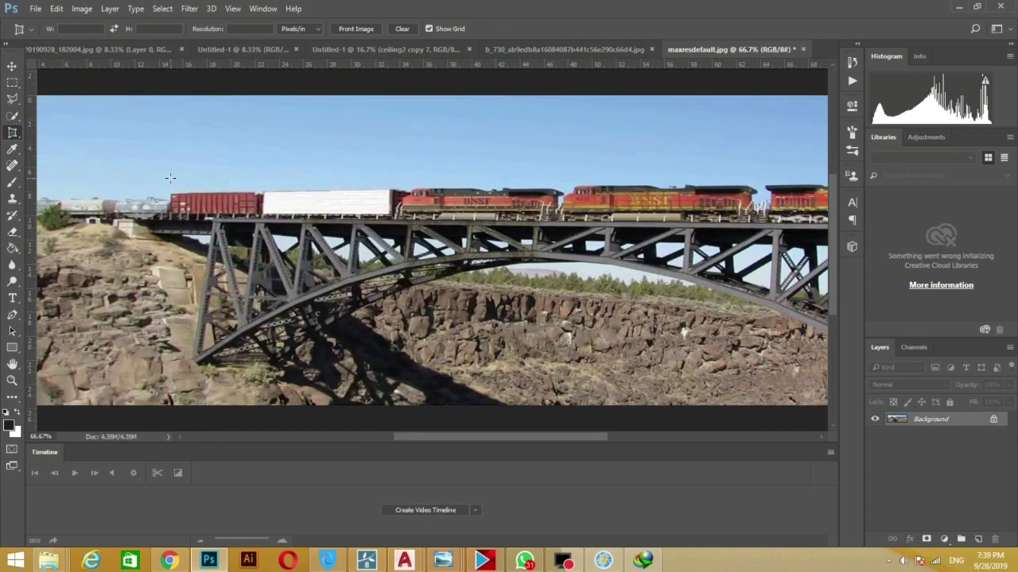
{"action": "key", "text": "ctrl+minus"}
{"action": "key", "text": "ctrl+minus"}
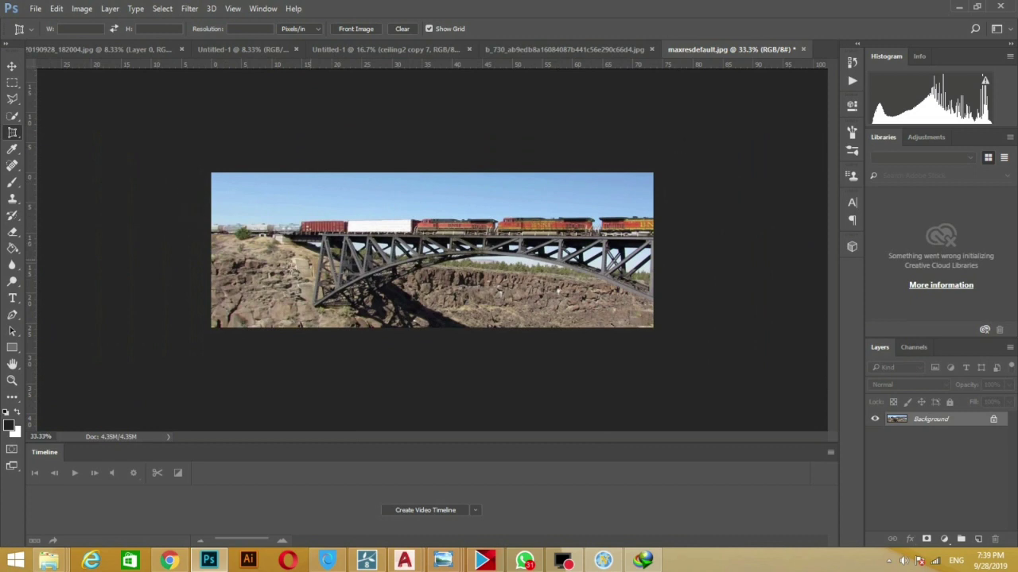
{"action": "left_click_drag", "start_coordinate": [141, 125], "coordinate": [660, 334]}
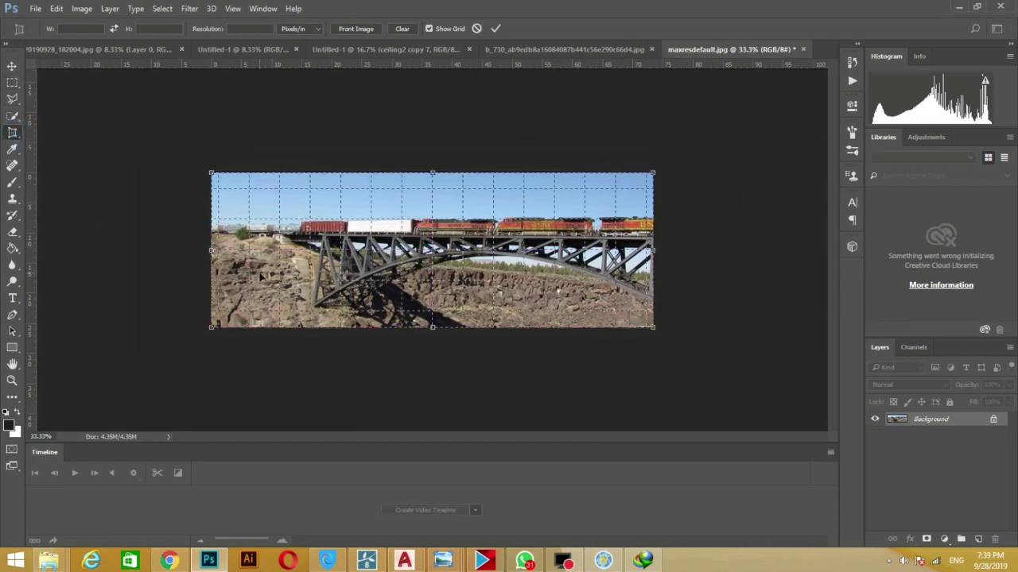
Narrow the photo to about 82% width and skew its left corners inward over white canvas
{"action": "left_click", "coordinate": [12, 67]}
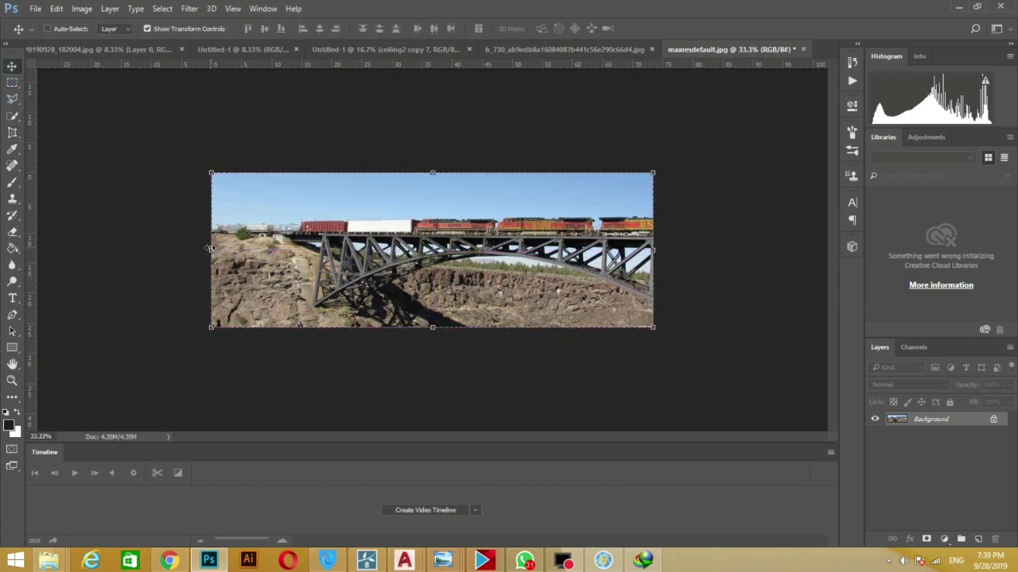
{"action": "left_click_drag", "start_coordinate": [210, 249], "coordinate": [240, 249]}
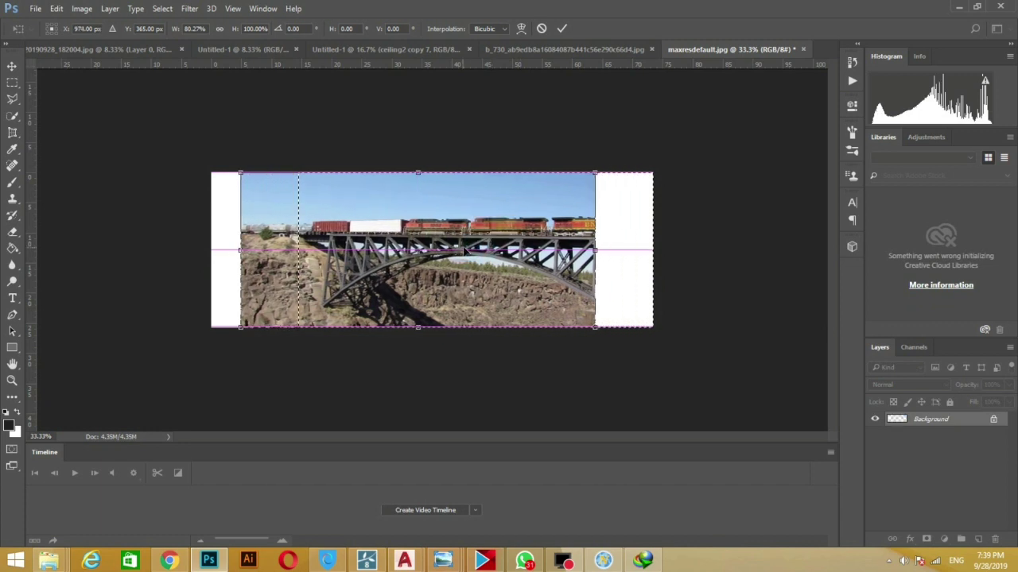
{"action": "left_click_drag", "start_coordinate": [250, 330], "coordinate": [258, 334]}
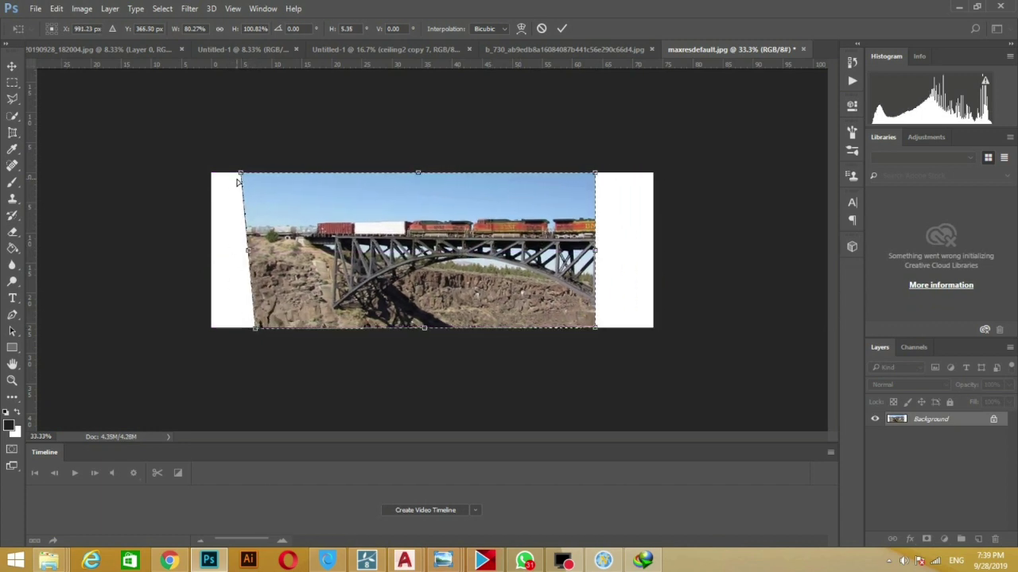
{"action": "left_click_drag", "start_coordinate": [237, 180], "coordinate": [234, 174]}
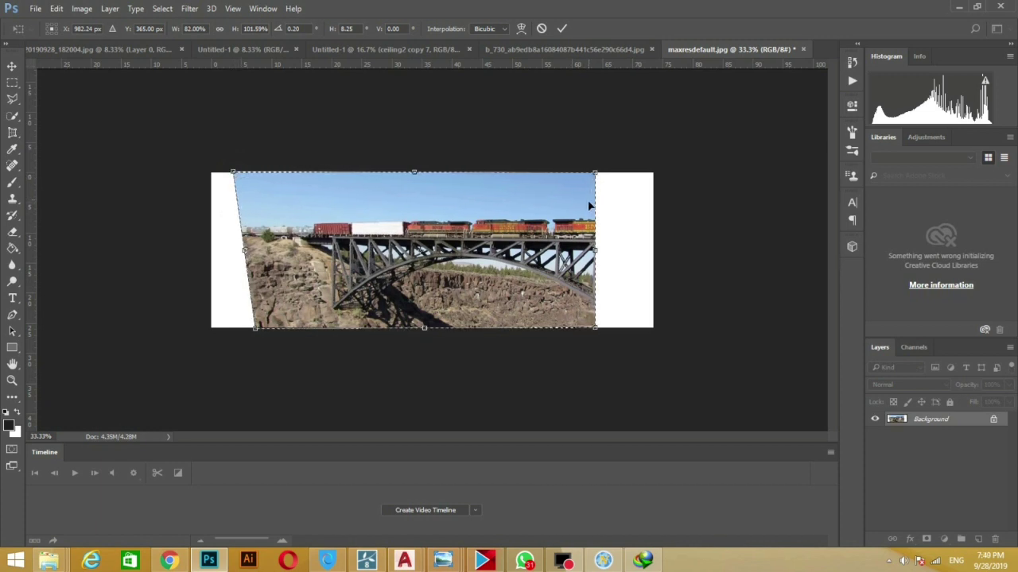
{"action": "key", "text": "Return"}
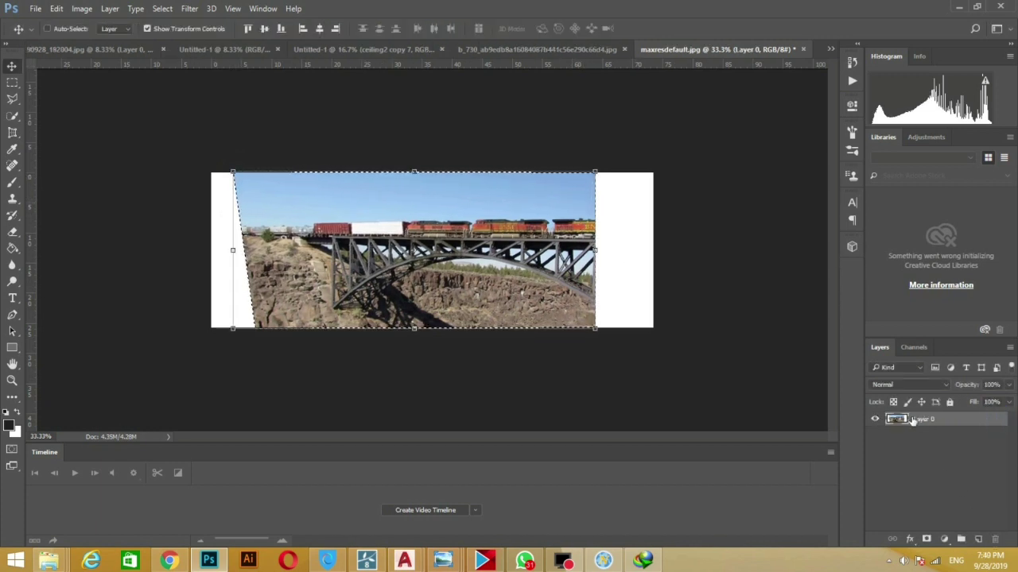
Erase the bridge photo's blue sky with Quick Selection and drag the cut-out bridge into Untitled-1
{"action": "left_click_drag", "start_coordinate": [994, 419], "coordinate": [426, 159]}
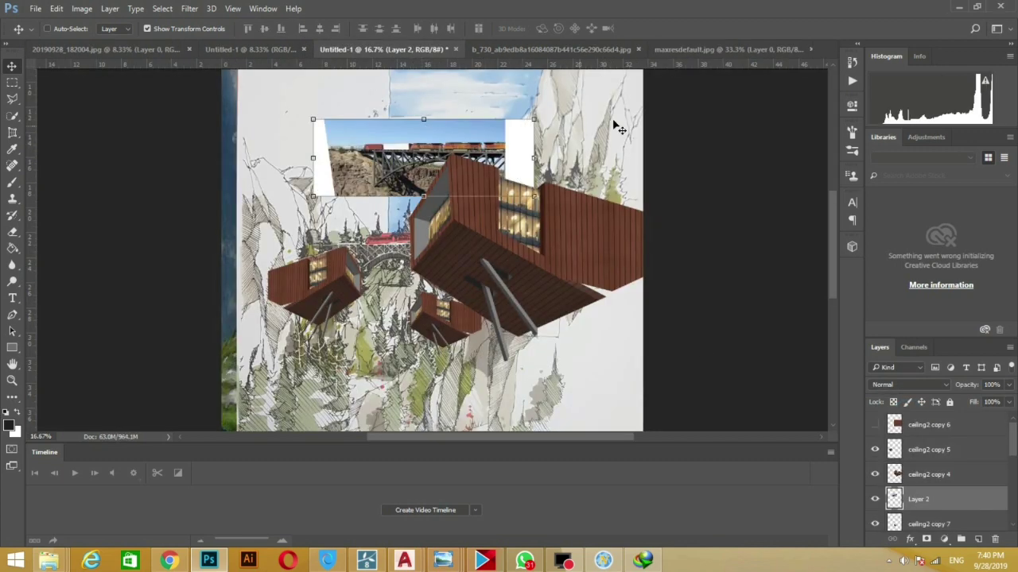
{"action": "left_click", "coordinate": [715, 49]}
{"action": "key", "text": "ctrl+plus"}
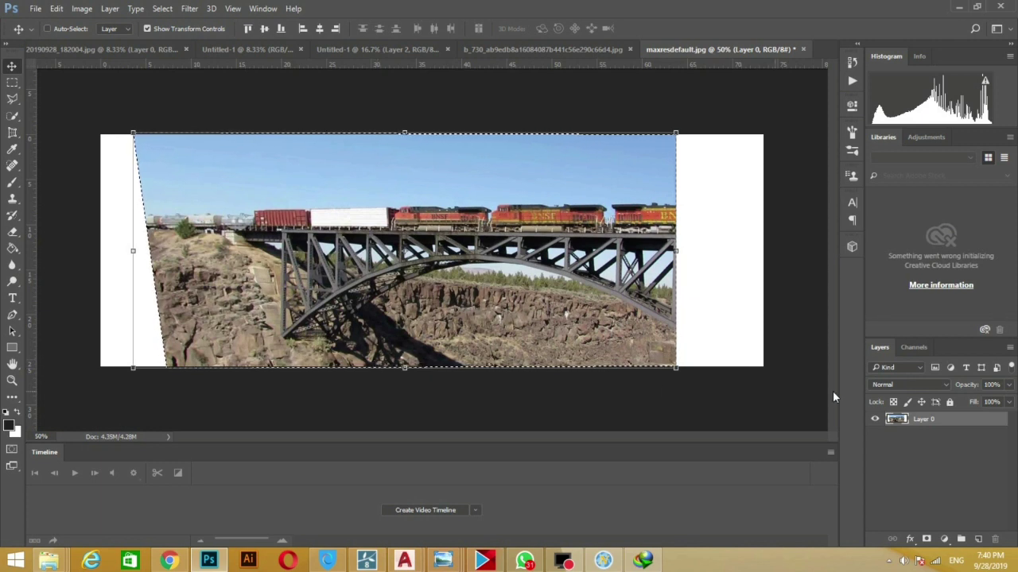
{"action": "key", "text": "ctrl+d"}
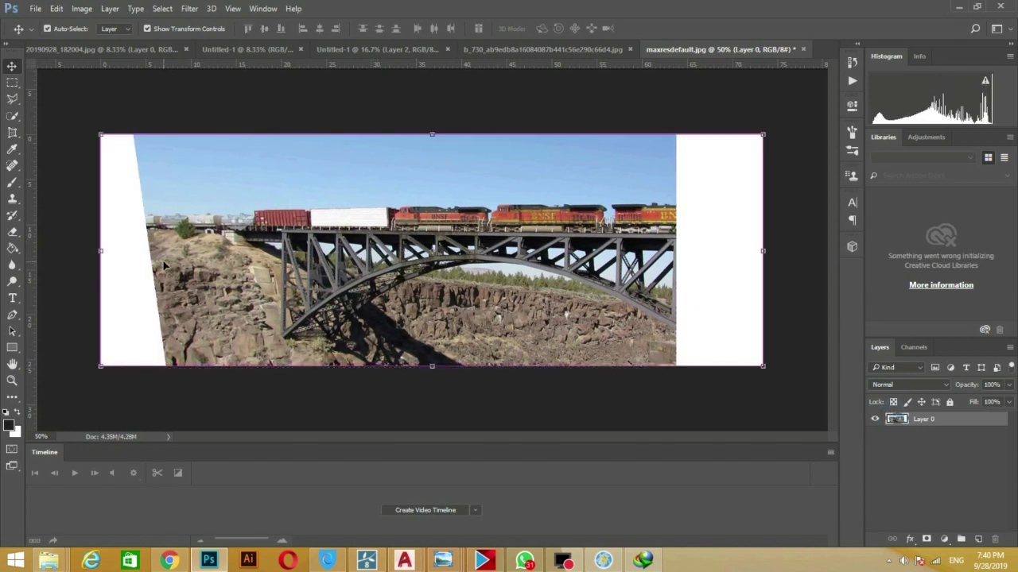
{"action": "left_click", "coordinate": [14, 116]}
{"action": "left_click", "coordinate": [227, 158]}
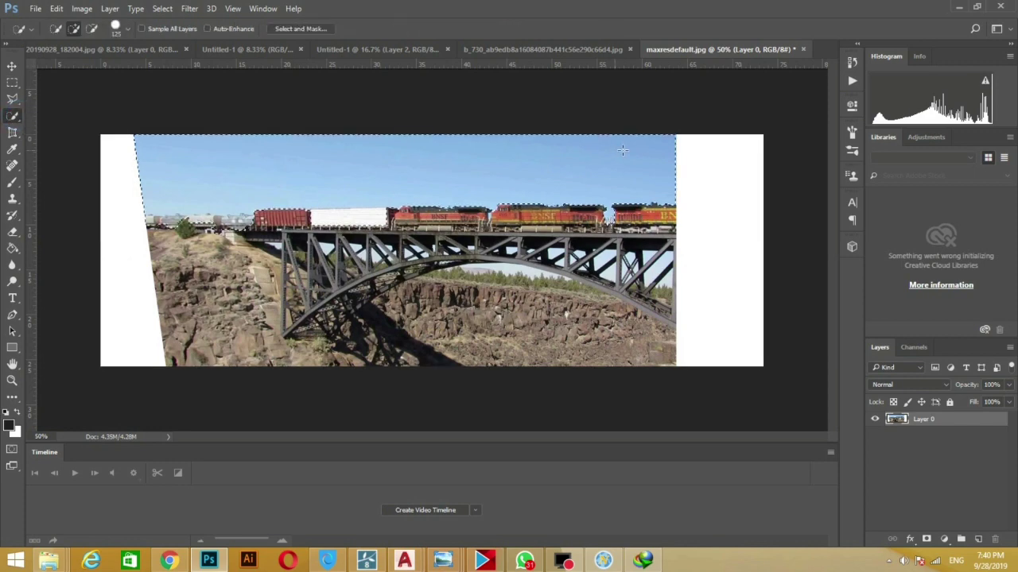
{"action": "key", "text": "Delete"}
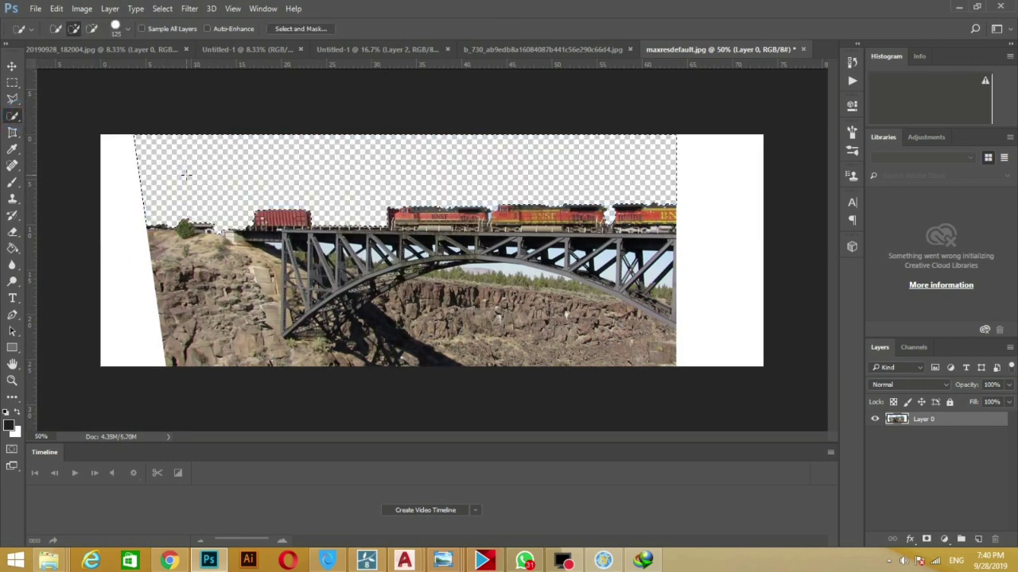
{"action": "key", "text": "ctrl+shift+s"}
{"action": "left_click", "coordinate": [570, 392]}
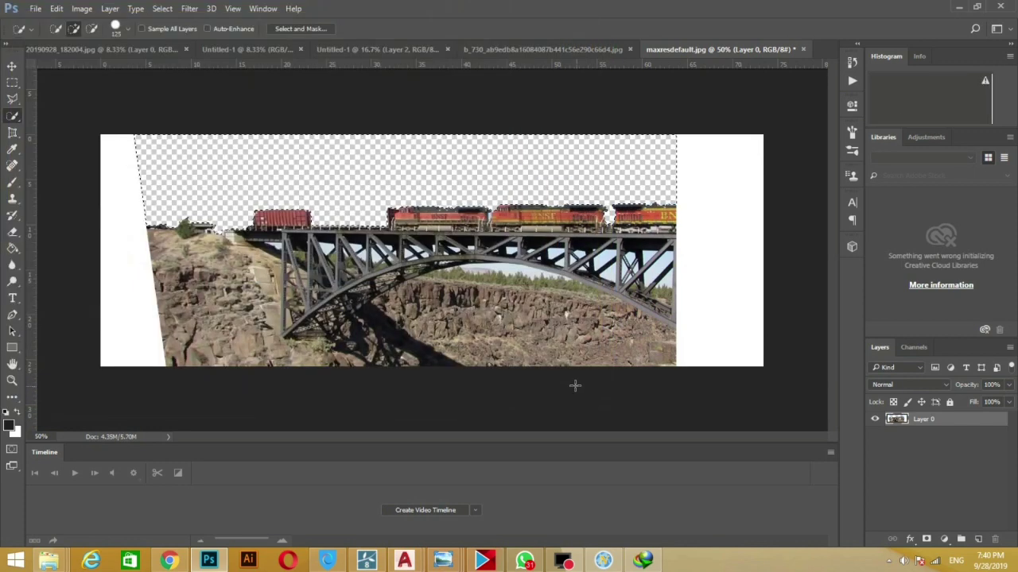
{"action": "left_click_drag", "start_coordinate": [896, 421], "coordinate": [291, 119]}
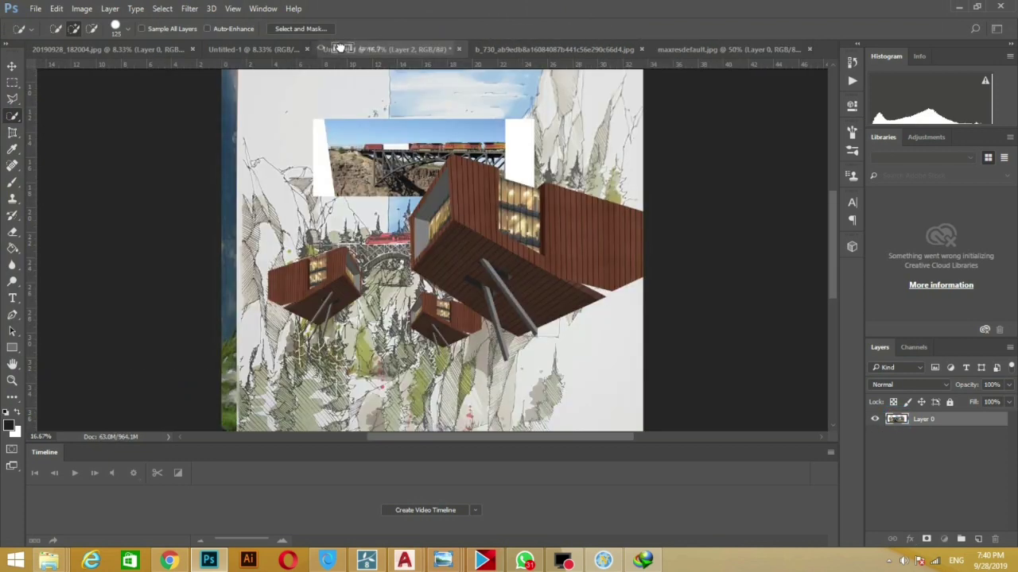
Enlarge bridge Layer 3, send it behind the cabin layer and move it down into the valley
{"action": "left_click", "coordinate": [12, 65]}
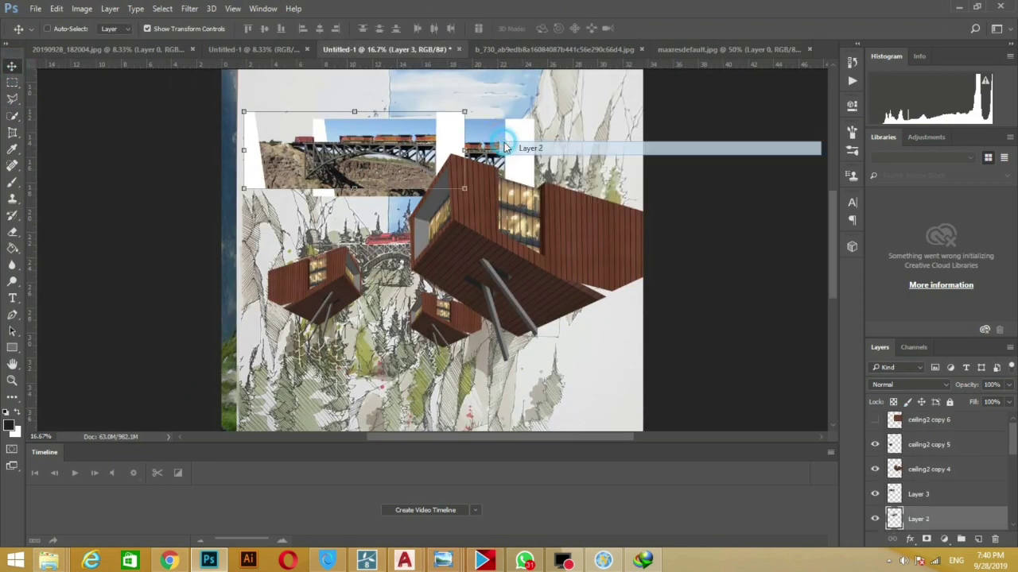
{"action": "right_click", "coordinate": [392, 155]}
{"action": "left_click", "coordinate": [416, 155]}
{"action": "mouse_move", "coordinate": [392, 159]}
{"action": "left_mouse_down"}
{"action": "mouse_move", "coordinate": [356, 267]}
{"action": "mouse_move", "coordinate": [460, 240]}
{"action": "left_mouse_up"}
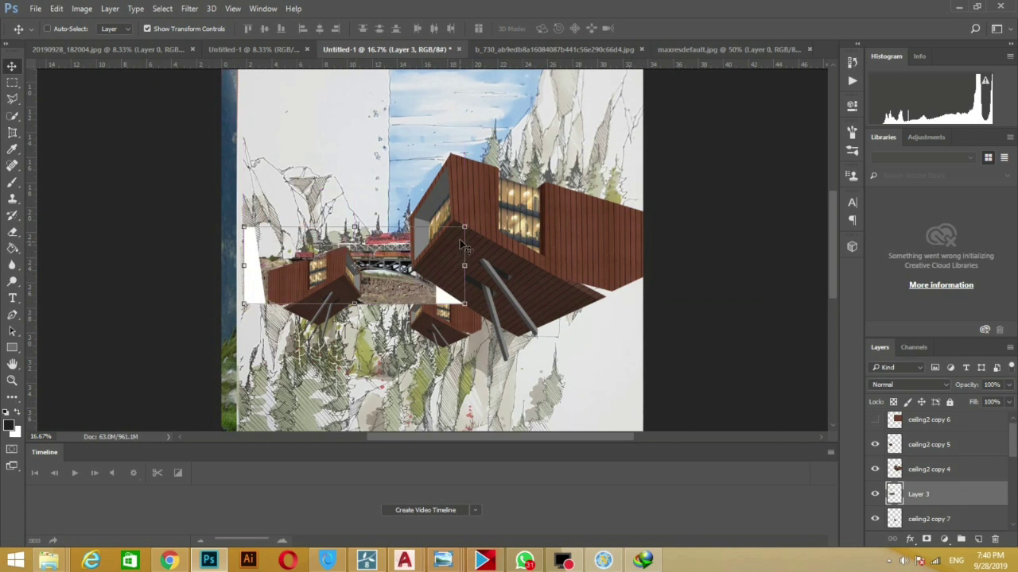
{"action": "key", "text": "ctrl+t"}
{"action": "mouse_move", "coordinate": [573, 171]}
{"action": "left_mouse_down"}
{"action": "mouse_move", "coordinate": [475, 249]}
{"action": "mouse_move", "coordinate": [465, 244]}
{"action": "left_mouse_up"}
{"action": "left_click_drag", "start_coordinate": [186, 188], "coordinate": [215, 209]}
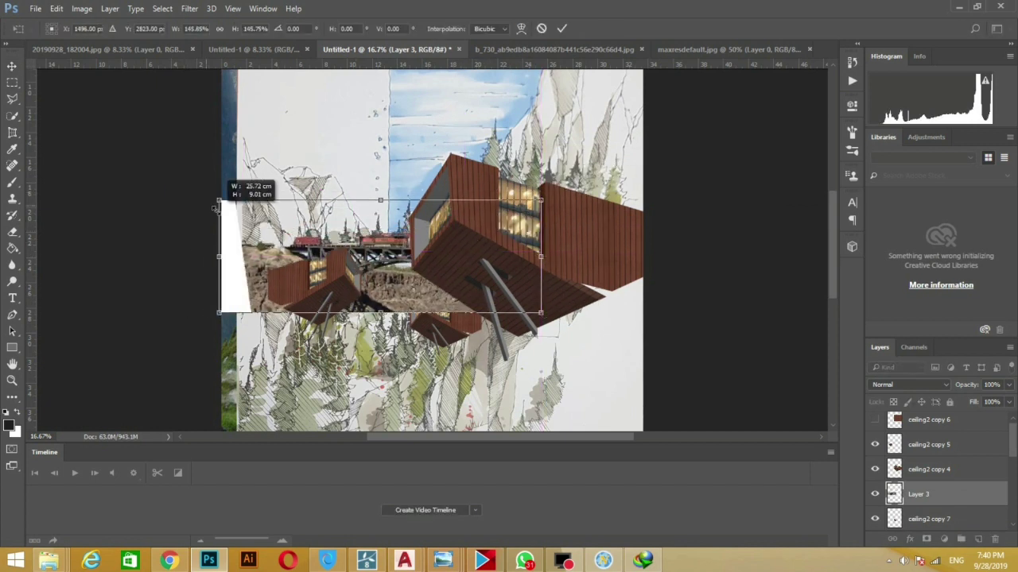
{"action": "key", "text": "Return"}
{"action": "key", "text": "ctrl+bracketleft"}
{"action": "mouse_move", "coordinate": [409, 268]}
{"action": "left_mouse_down"}
{"action": "mouse_move", "coordinate": [407, 285]}
{"action": "mouse_move", "coordinate": [428, 287]}
{"action": "left_mouse_up"}
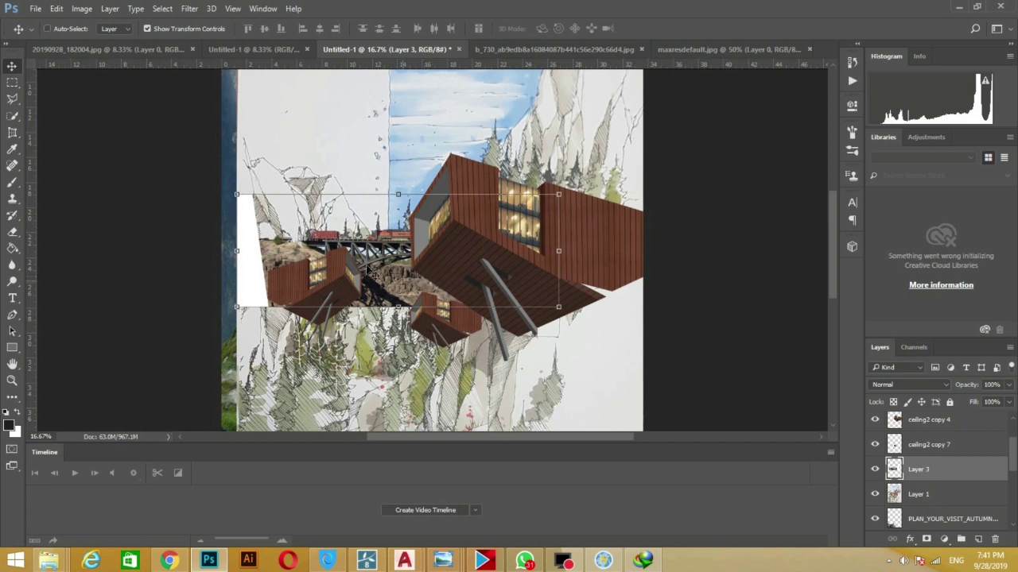
Raise the PLAN_YOUR_VISIT rocky outcrop layer above the sketch layers
{"action": "scroll", "coordinate": [628, 219], "scroll_direction": "down", "scroll_amount": 2}
{"action": "scroll", "coordinate": [628, 219], "scroll_direction": "down", "scroll_amount": 2}
{"action": "scroll", "coordinate": [628, 219], "scroll_direction": "down", "scroll_amount": 2}
{"action": "scroll", "coordinate": [893, 449], "scroll_direction": "up", "scroll_amount": 2}
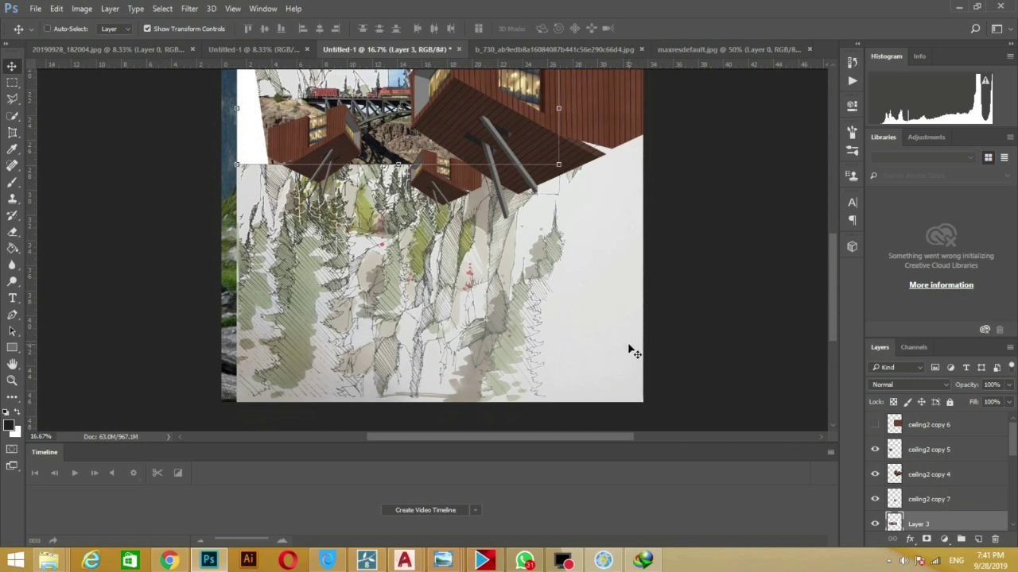
{"action": "scroll", "coordinate": [975, 505], "scroll_direction": "down", "scroll_amount": 3}
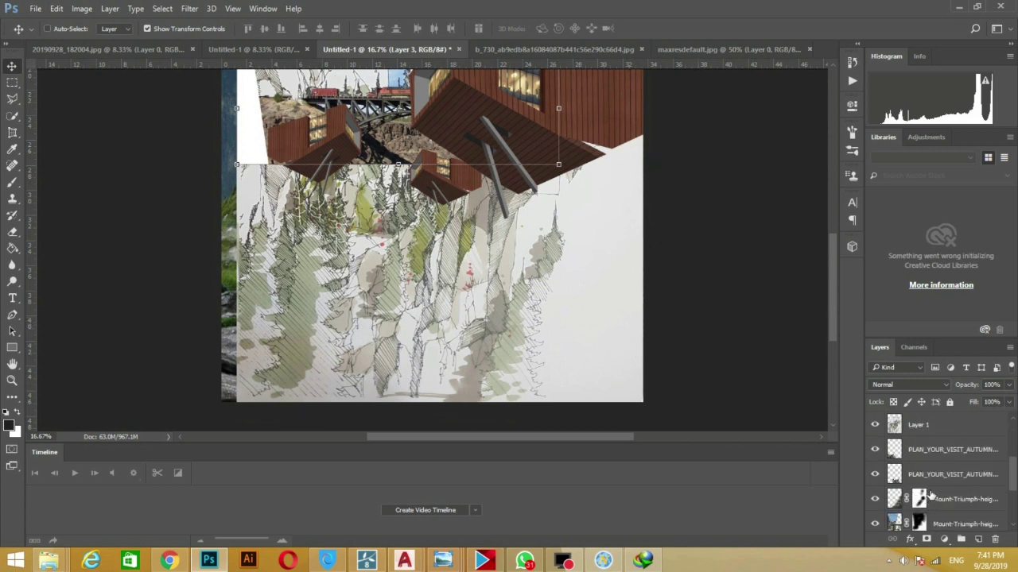
{"action": "scroll", "coordinate": [930, 493], "scroll_direction": "up", "scroll_amount": 2}
{"action": "scroll", "coordinate": [927, 485], "scroll_direction": "up", "scroll_amount": 1}
{"action": "scroll", "coordinate": [924, 481], "scroll_direction": "down", "scroll_amount": 2}
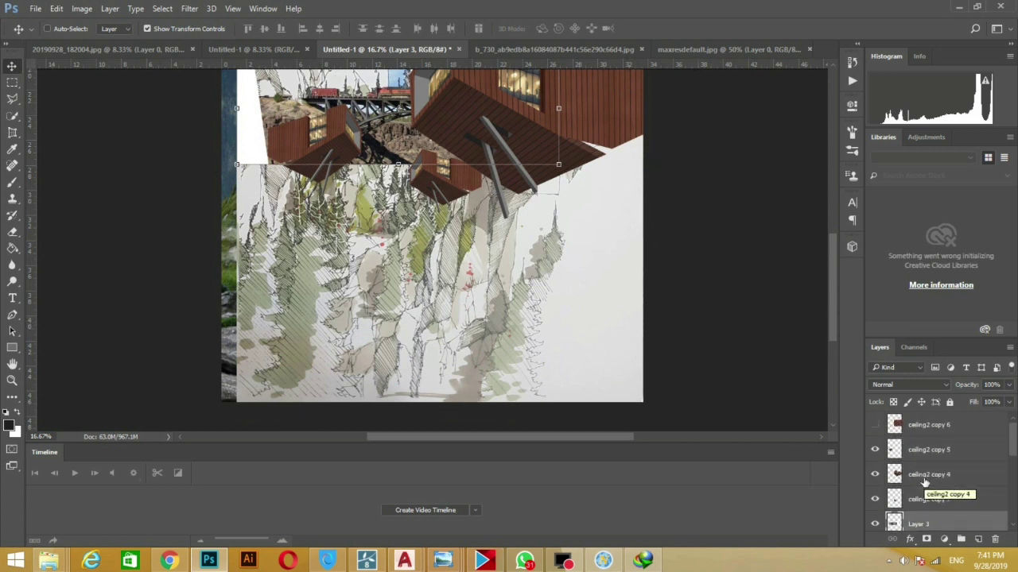
{"action": "scroll", "coordinate": [914, 477], "scroll_direction": "down", "scroll_amount": 2}
{"action": "left_click", "coordinate": [894, 471]}
{"action": "left_click", "coordinate": [895, 460]}
{"action": "scroll", "coordinate": [896, 469], "scroll_direction": "up", "scroll_amount": 1}
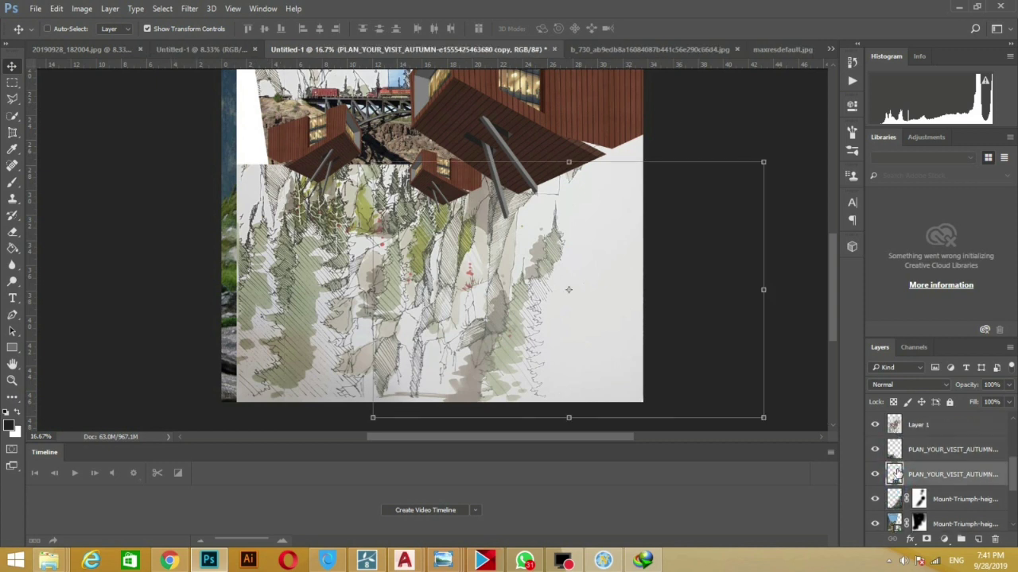
{"action": "scroll", "coordinate": [895, 451], "scroll_direction": "up", "scroll_amount": 1}
{"action": "left_click", "coordinate": [898, 477], "text": "shift"}
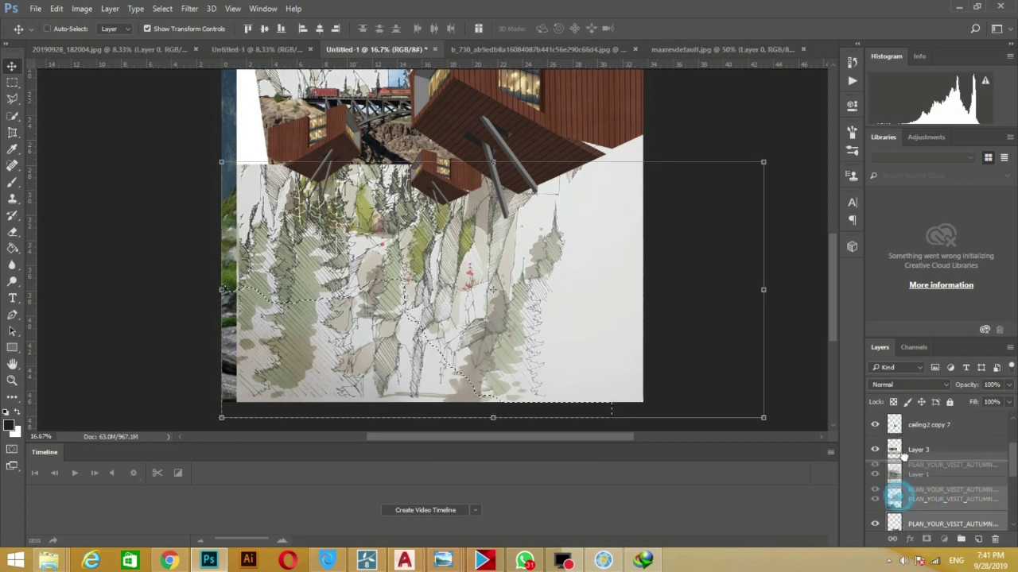
{"action": "left_click_drag", "start_coordinate": [899, 477], "coordinate": [905, 445]}
Raise the Mount-Triumph mountain photo so the forested slope shows, then select the 5e41e3c7 layer
{"action": "scroll", "coordinate": [477, 318], "scroll_direction": "up", "scroll_amount": 2}
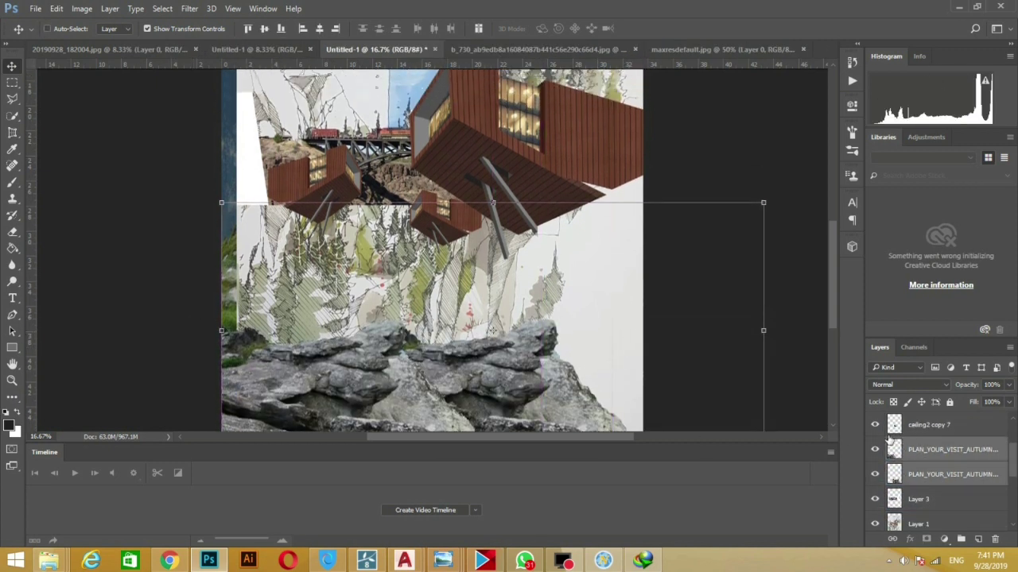
{"action": "left_click", "coordinate": [954, 499]}
{"action": "scroll", "coordinate": [911, 504], "scroll_direction": "up", "scroll_amount": 1}
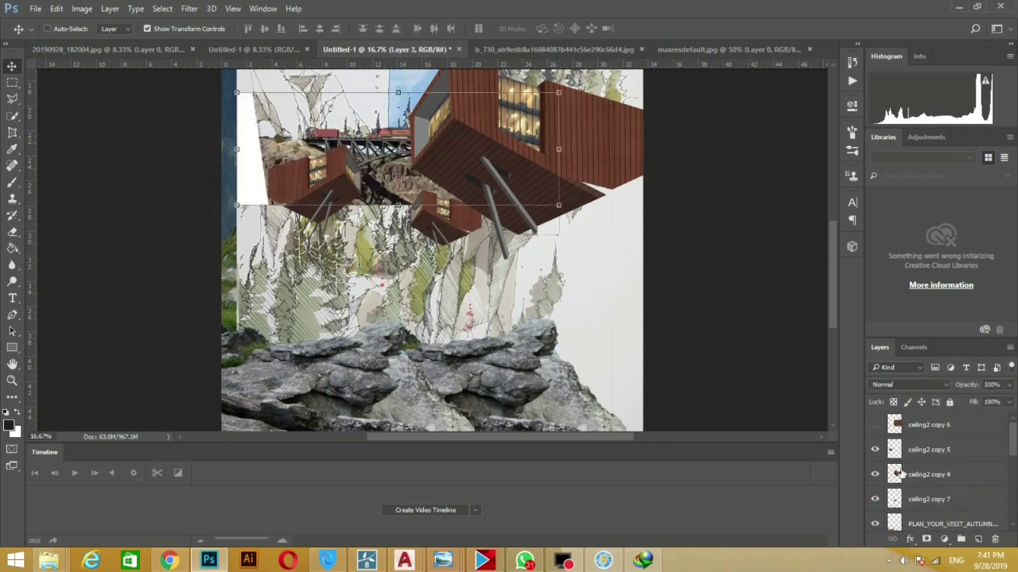
{"action": "scroll", "coordinate": [922, 483], "scroll_direction": "down", "scroll_amount": 3}
{"action": "left_click_drag", "start_coordinate": [885, 499], "coordinate": [938, 465]}
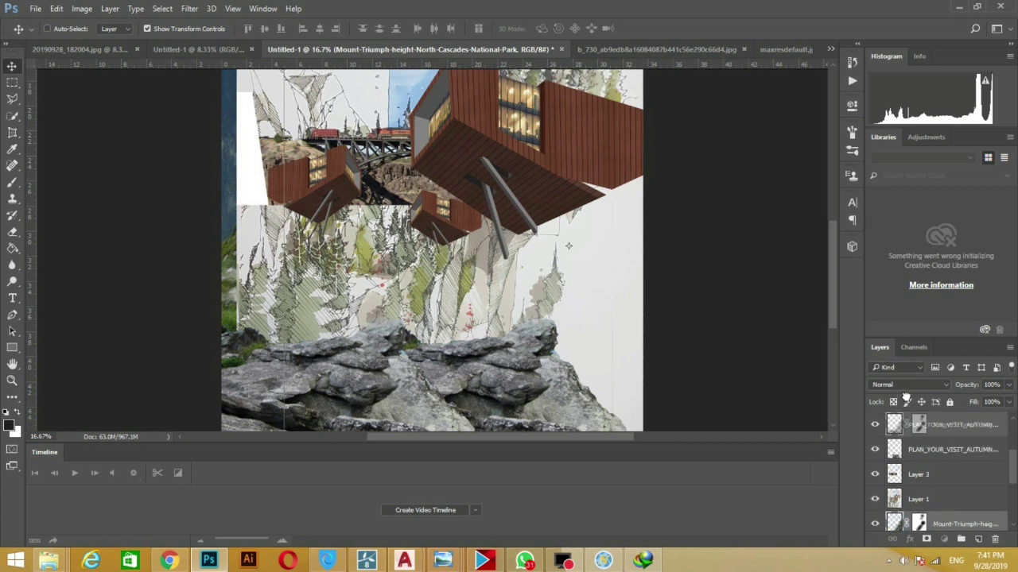
{"action": "scroll", "coordinate": [791, 310], "scroll_direction": "up", "scroll_amount": 3}
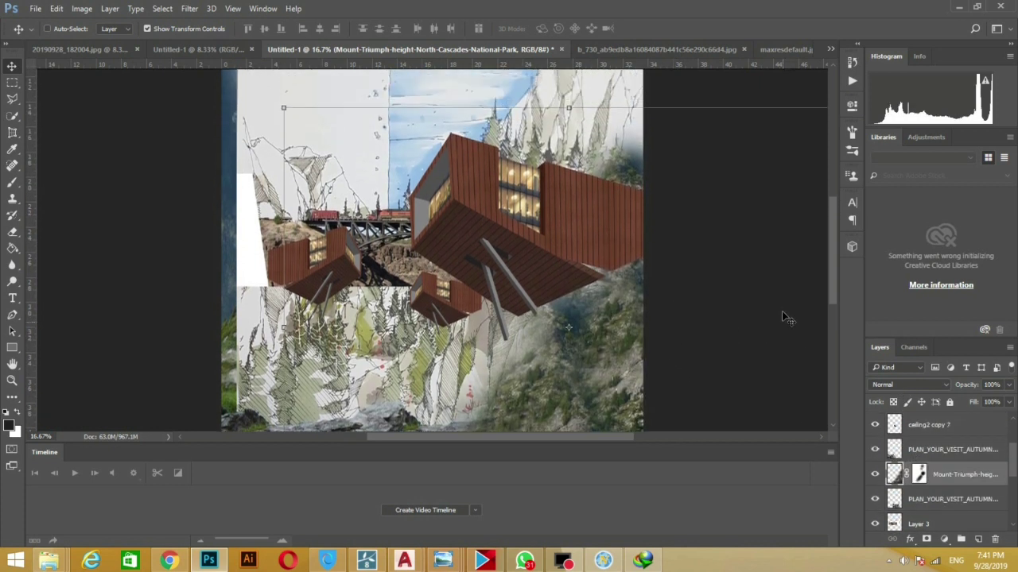
{"action": "scroll", "coordinate": [783, 314], "scroll_direction": "up", "scroll_amount": 1}
{"action": "scroll", "coordinate": [939, 477], "scroll_direction": "down", "scroll_amount": 5}
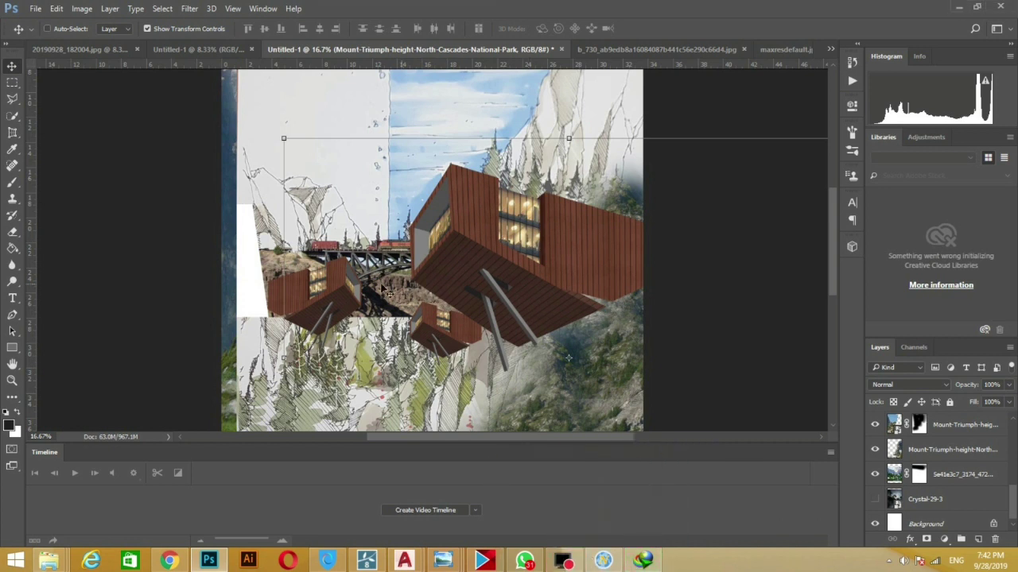
{"action": "scroll", "coordinate": [388, 293], "scroll_direction": "down", "scroll_amount": 3}
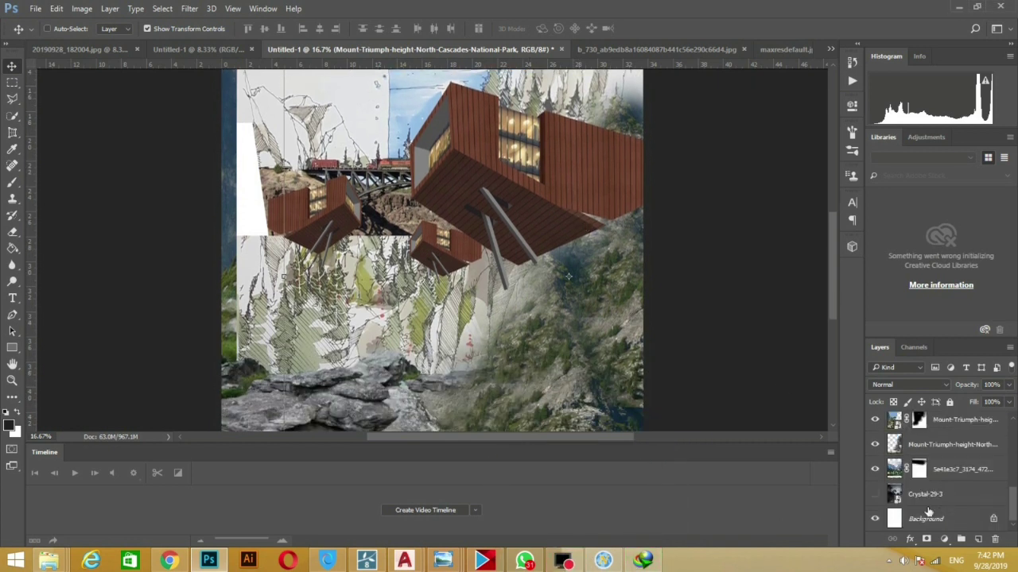
{"action": "left_click", "coordinate": [886, 471]}
Raise the forest photo above the sketches, below the rocks, and make the train bridge visible again
{"action": "key", "text": "ctrl+bracketright"}
{"action": "key", "text": "ctrl+bracketright"}
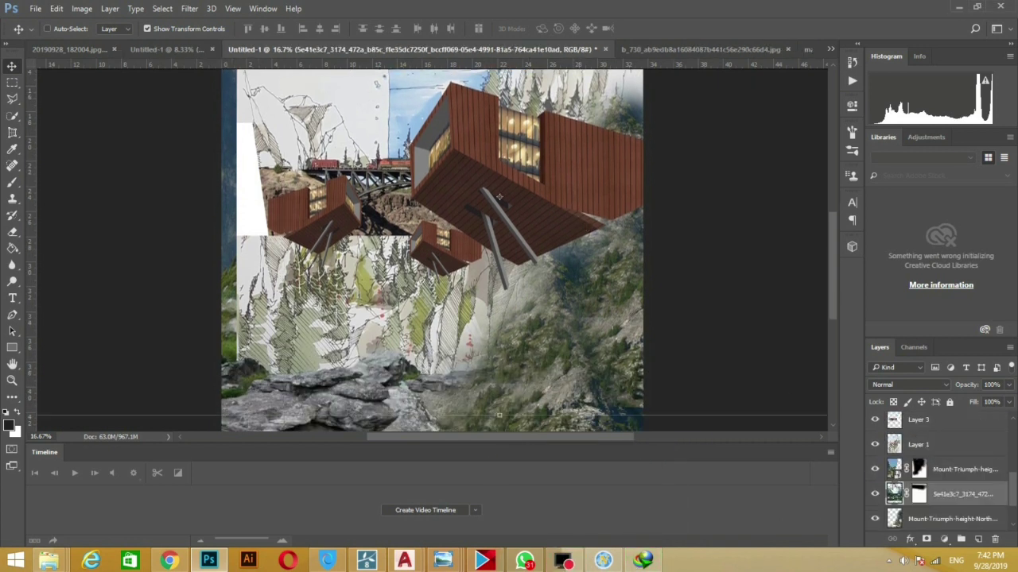
{"action": "key", "text": "ctrl+bracketright"}
{"action": "key", "text": "ctrl+bracketright"}
{"action": "key", "text": "ctrl+bracketright"}
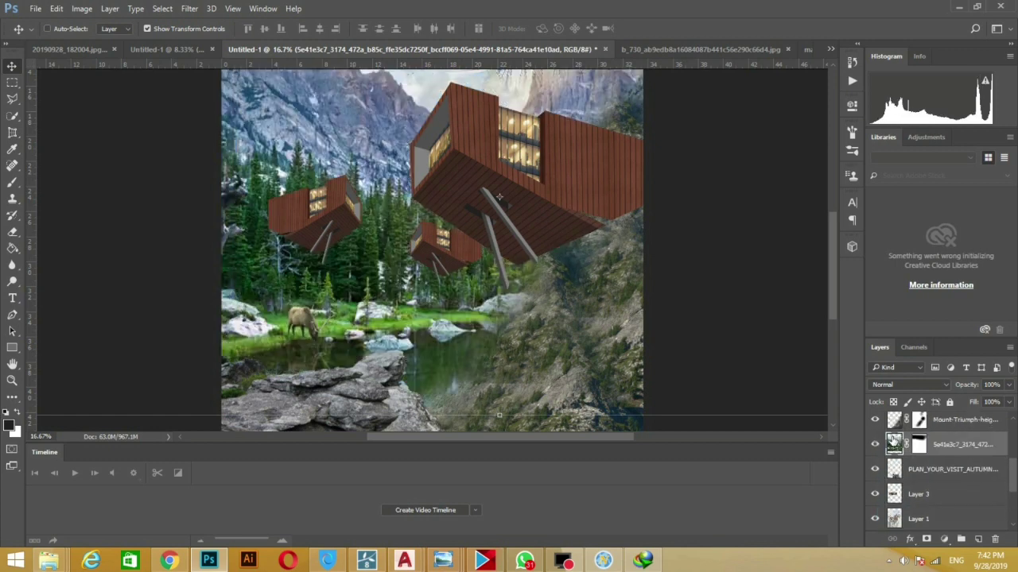
{"action": "left_click_drag", "start_coordinate": [887, 428], "coordinate": [904, 481]}
{"action": "scroll", "coordinate": [914, 482], "scroll_direction": "down", "scroll_amount": 1}
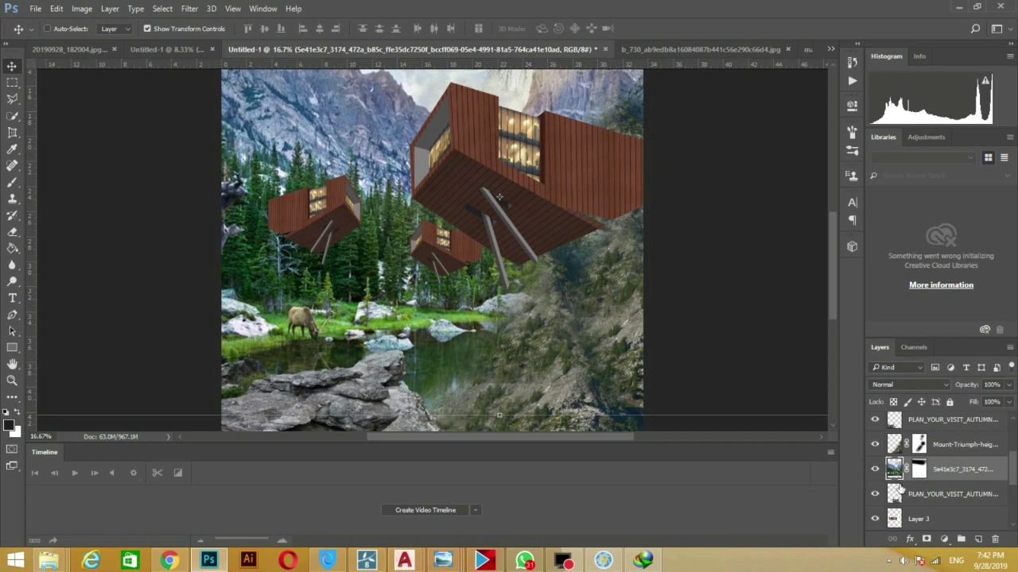
{"action": "scroll", "coordinate": [901, 469], "scroll_direction": "down", "scroll_amount": 2}
{"action": "scroll", "coordinate": [907, 475], "scroll_direction": "up", "scroll_amount": 3}
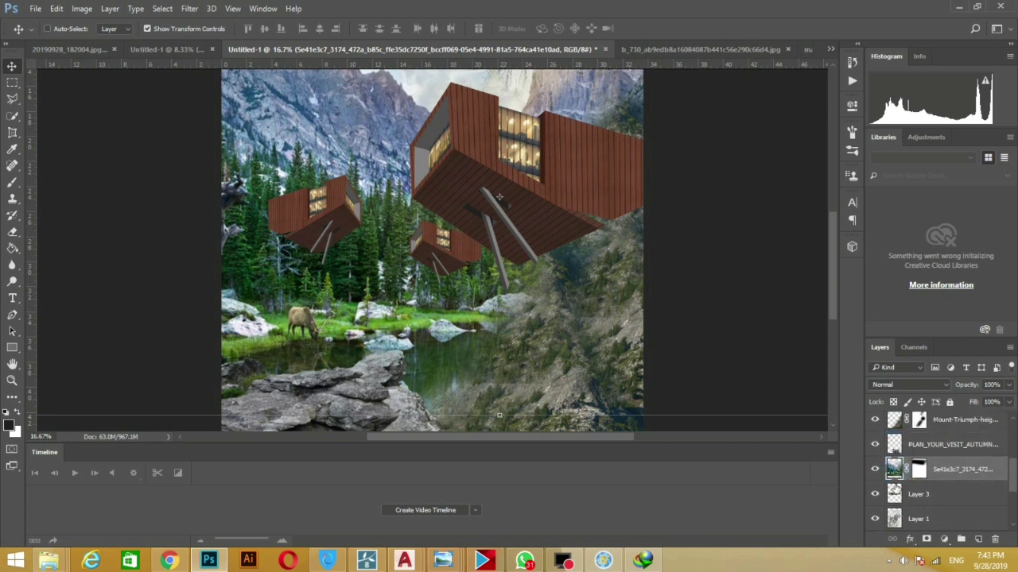
{"action": "left_click", "coordinate": [875, 493]}
Raise the Mount-Triumph mountain layer higher in the layer stack
{"action": "scroll", "coordinate": [907, 484], "scroll_direction": "down", "scroll_amount": 2}
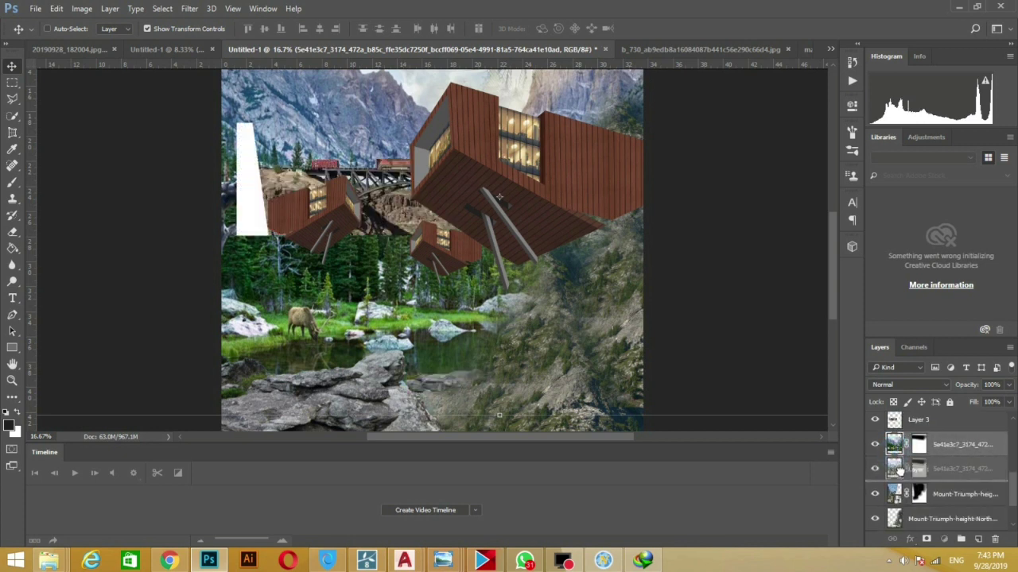
{"action": "scroll", "coordinate": [912, 492], "scroll_direction": "down", "scroll_amount": 2}
{"action": "left_click_drag", "start_coordinate": [914, 495], "coordinate": [914, 445]}
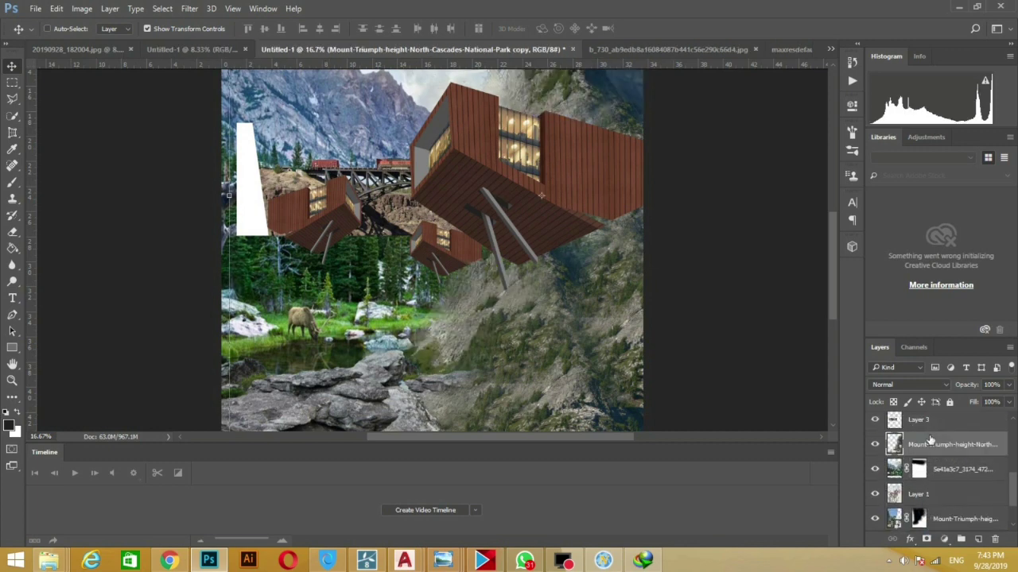
{"action": "scroll", "coordinate": [699, 286], "scroll_direction": "up", "scroll_amount": 2}
{"action": "scroll", "coordinate": [716, 238], "scroll_direction": "down", "scroll_amount": 5}
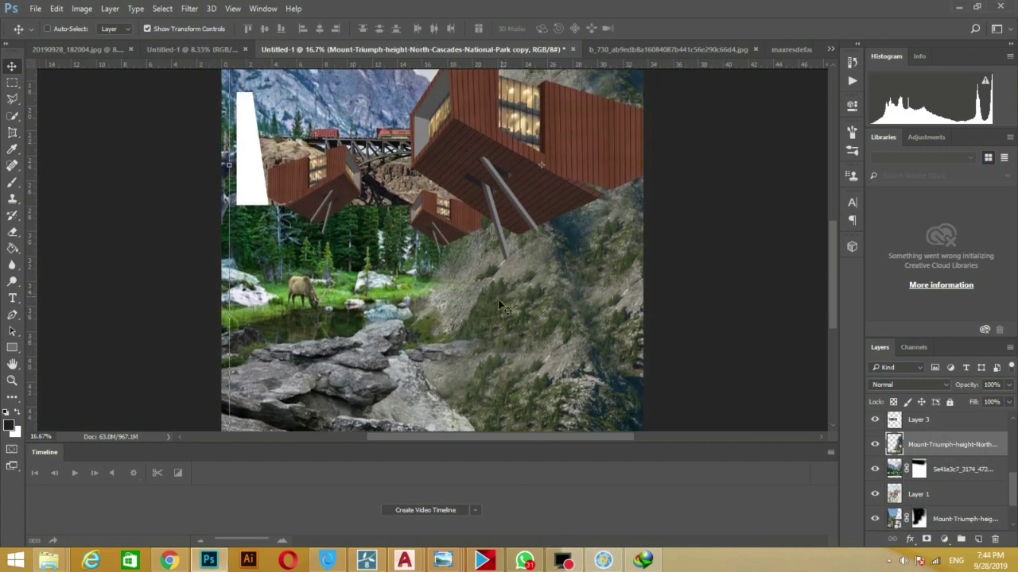
{"action": "scroll", "coordinate": [598, 305], "scroll_direction": "up", "scroll_amount": 2}
{"action": "scroll", "coordinate": [931, 493], "scroll_direction": "down", "scroll_amount": 2}
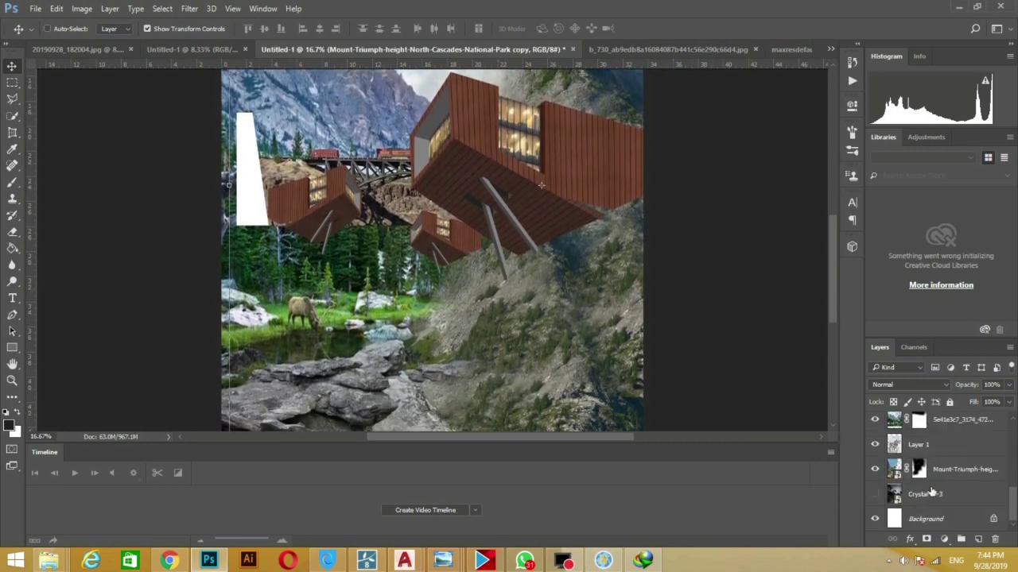
Move the Crystal-29-3 image to the top of the layer stack
{"action": "left_click", "coordinate": [873, 497]}
{"action": "scroll", "coordinate": [938, 501], "scroll_direction": "up", "scroll_amount": 1}
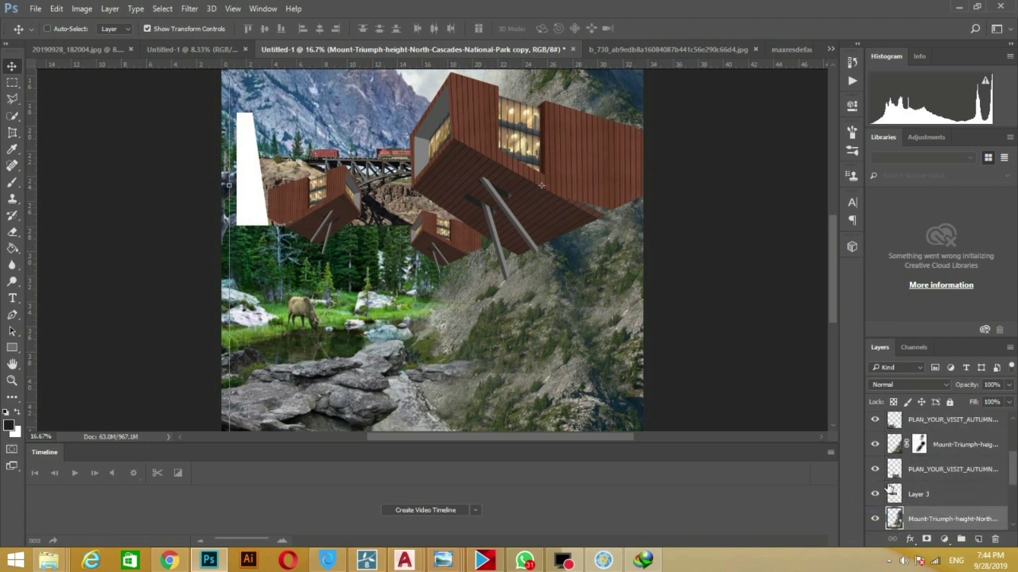
{"action": "left_click_drag", "start_coordinate": [892, 497], "coordinate": [892, 439]}
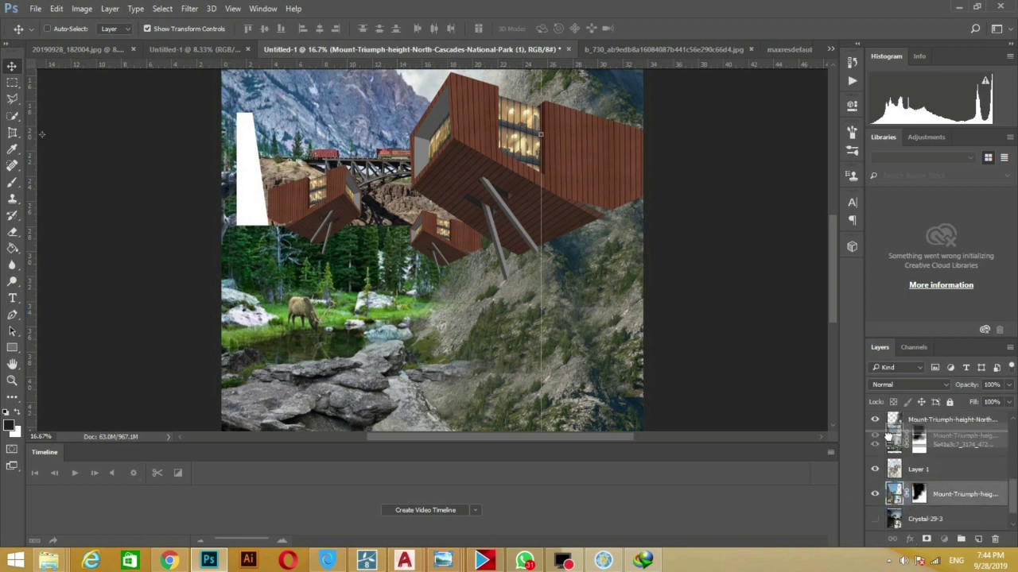
{"action": "scroll", "coordinate": [639, 383], "scroll_direction": "up", "scroll_amount": 2}
{"action": "scroll", "coordinate": [638, 383], "scroll_direction": "down", "scroll_amount": 1}
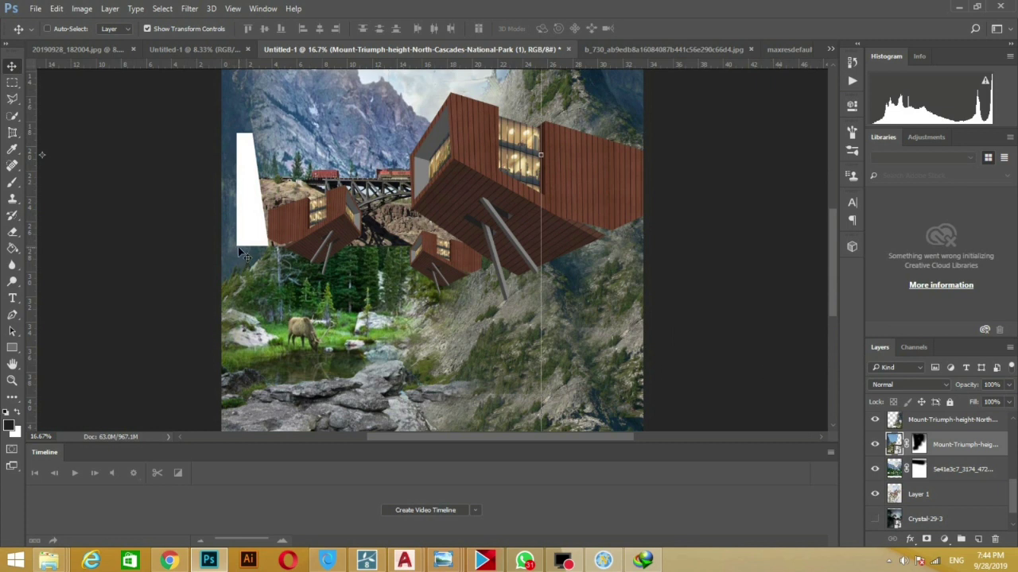
{"action": "scroll", "coordinate": [914, 506], "scroll_direction": "down", "scroll_amount": 1}
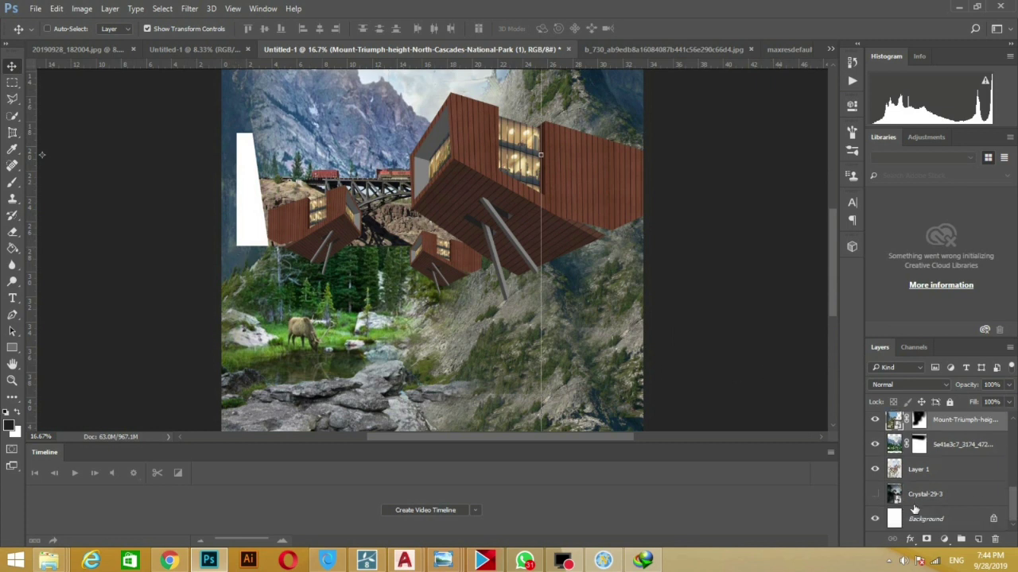
{"action": "left_click_drag", "start_coordinate": [872, 497], "coordinate": [924, 474]}
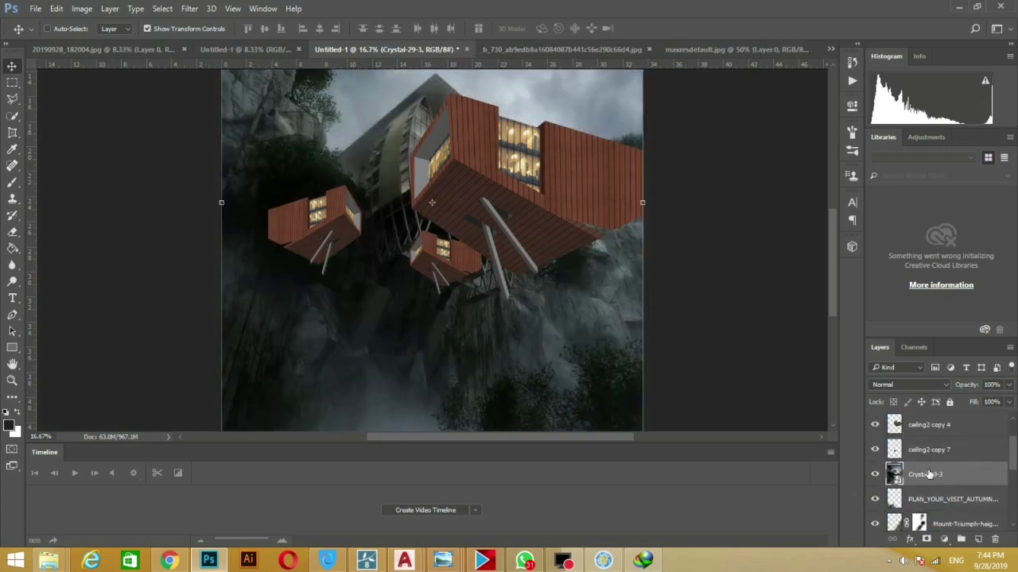
{"action": "left_click_drag", "start_coordinate": [929, 474], "coordinate": [925, 421]}
Shift the foggy mountain image up and right, then hide Crystal-29-3 and select Layer 3
{"action": "left_click_drag", "start_coordinate": [479, 247], "coordinate": [464, 233]}
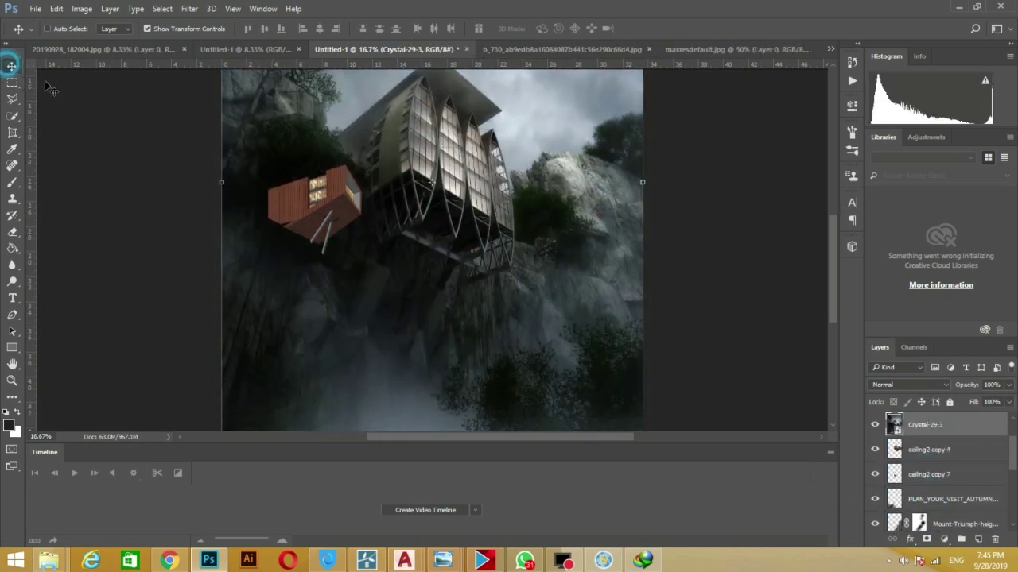
{"action": "right_click", "coordinate": [419, 181]}
{"action": "mouse_move", "coordinate": [421, 181]}
{"action": "left_mouse_down"}
{"action": "mouse_move", "coordinate": [457, 179]}
{"action": "mouse_move", "coordinate": [80, 270]}
{"action": "left_mouse_up"}
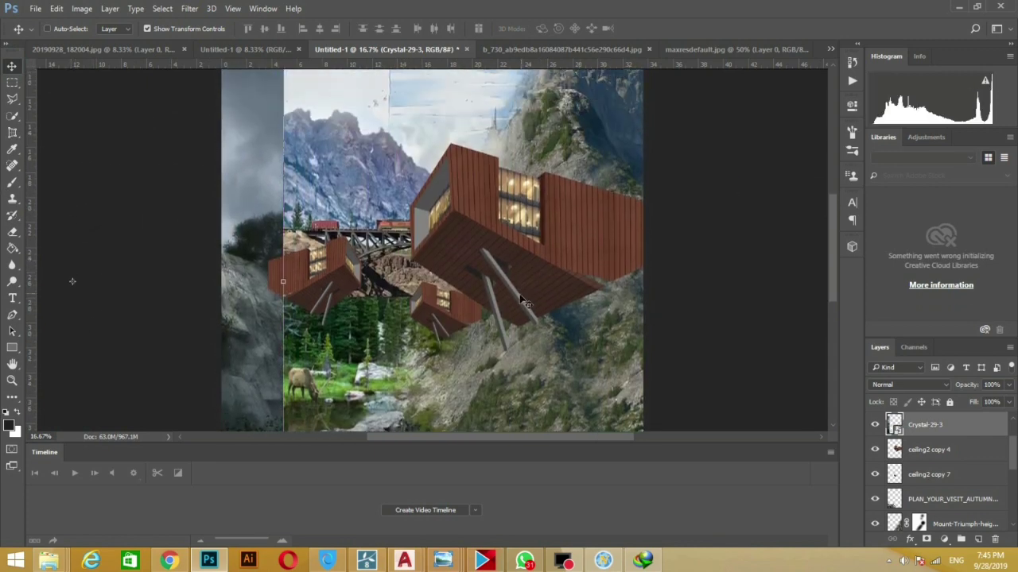
{"action": "key", "text": "ctrl+minus"}
{"action": "left_click", "coordinate": [875, 425]}
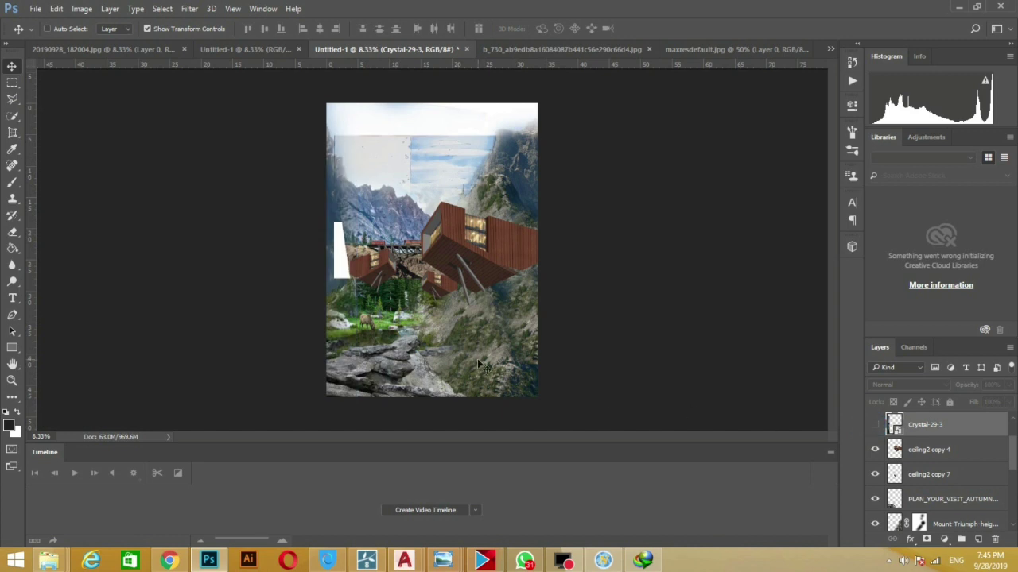
{"action": "left_click", "coordinate": [342, 251]}
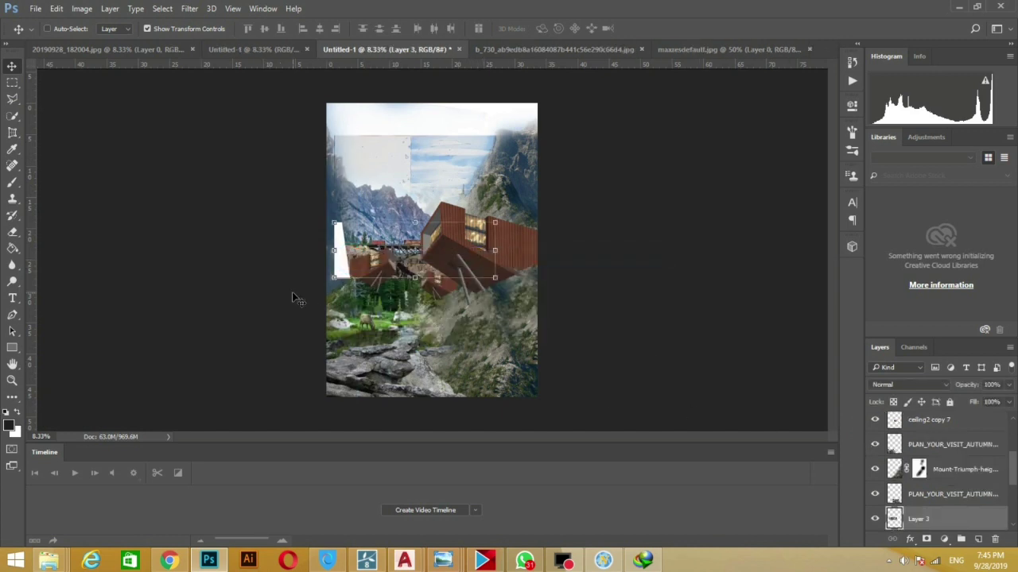
Add a layer mask to Layer 3 and brush black down its left edge to fade it
{"action": "left_click", "coordinate": [12, 185]}
{"action": "left_click", "coordinate": [927, 540]}
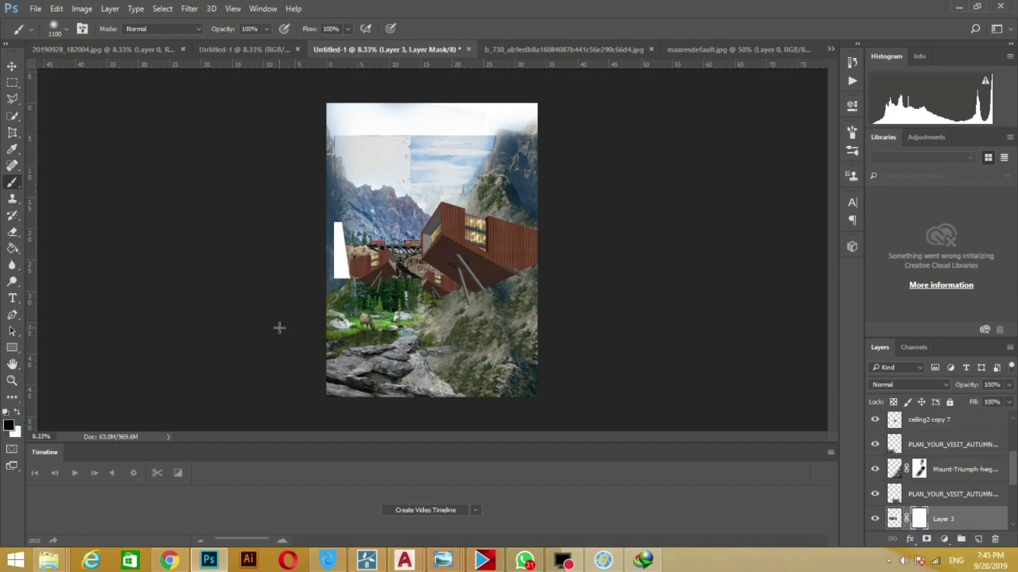
{"action": "left_click_drag", "start_coordinate": [314, 263], "coordinate": [320, 330]}
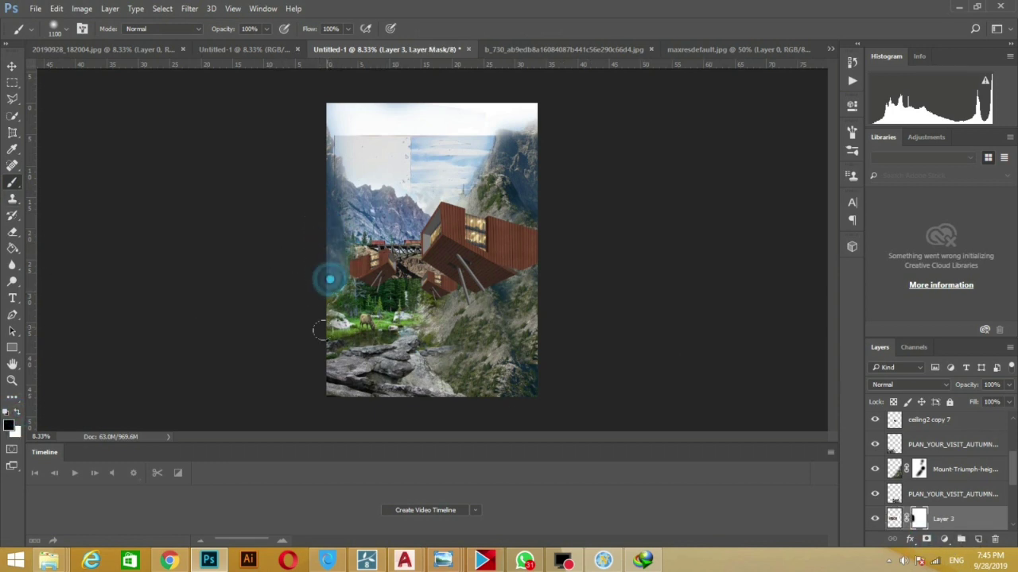
{"action": "scroll", "coordinate": [954, 506], "scroll_direction": "down", "scroll_amount": 3}
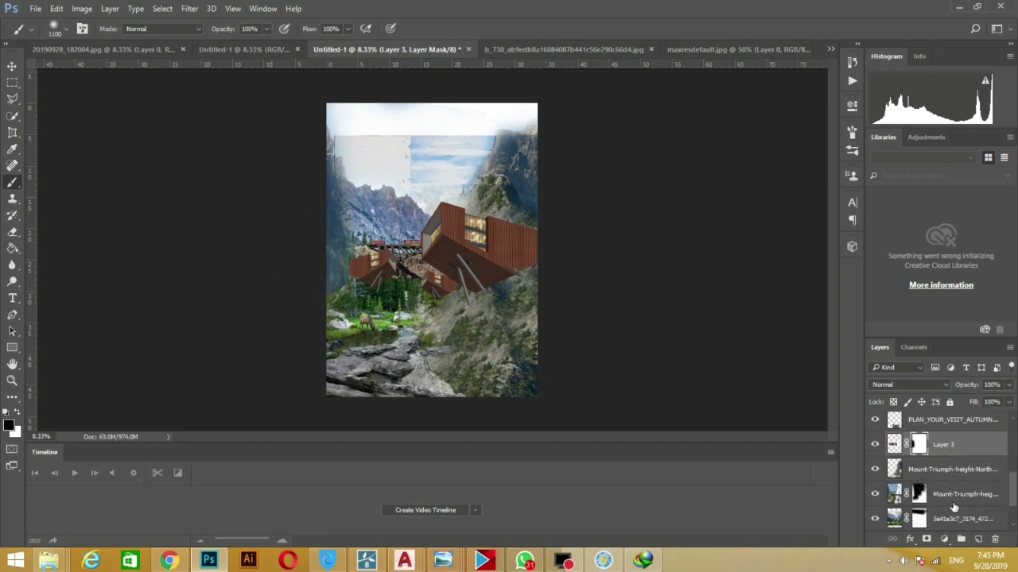
Nudge Layer 1 so its pale patch leaves the frame
{"action": "left_click", "coordinate": [12, 66]}
{"action": "right_click", "coordinate": [405, 155]}
{"action": "left_click", "coordinate": [445, 199]}
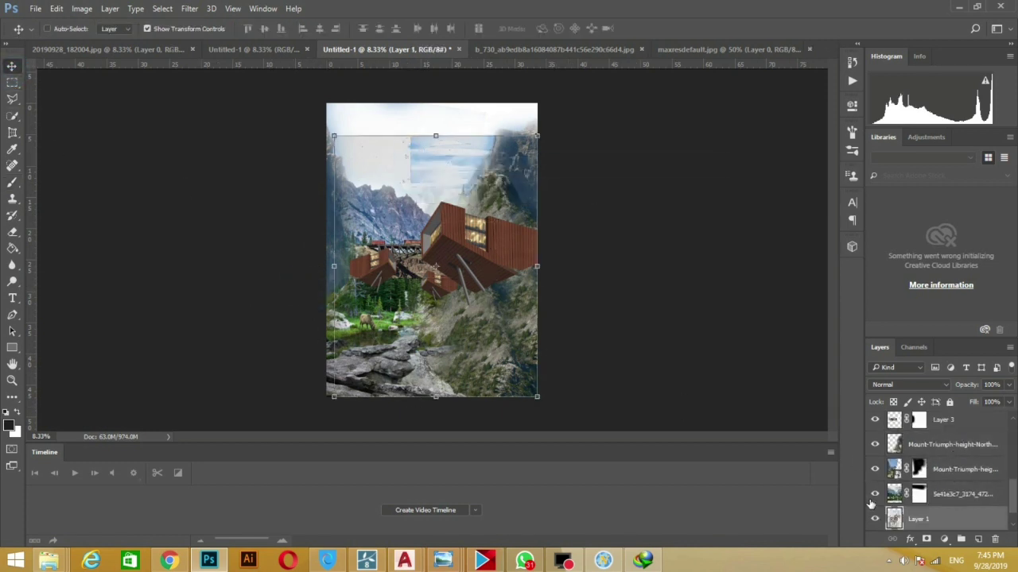
{"action": "left_click_drag", "start_coordinate": [419, 364], "coordinate": [422, 362]}
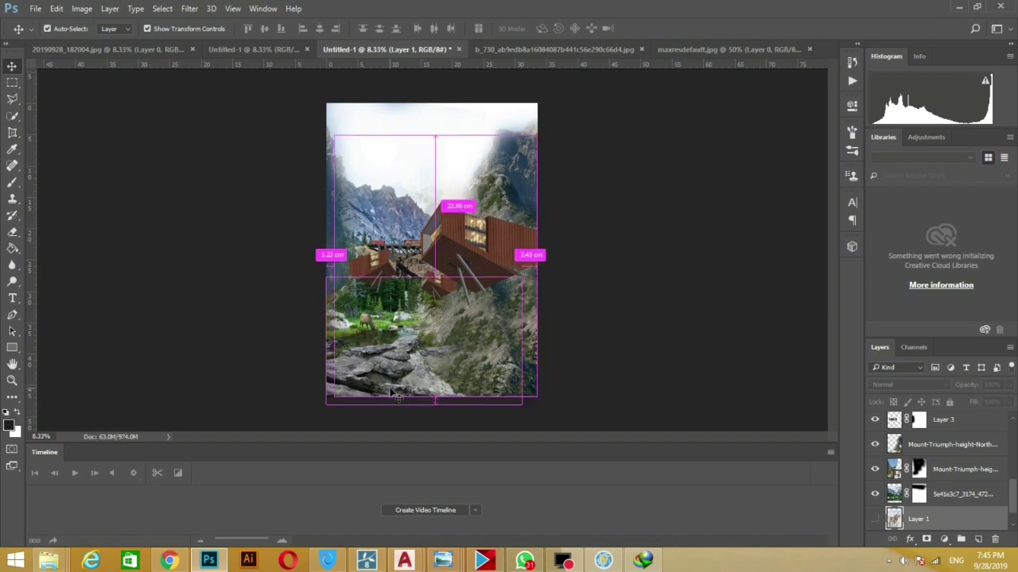
{"action": "key", "text": "ctrl+plus"}
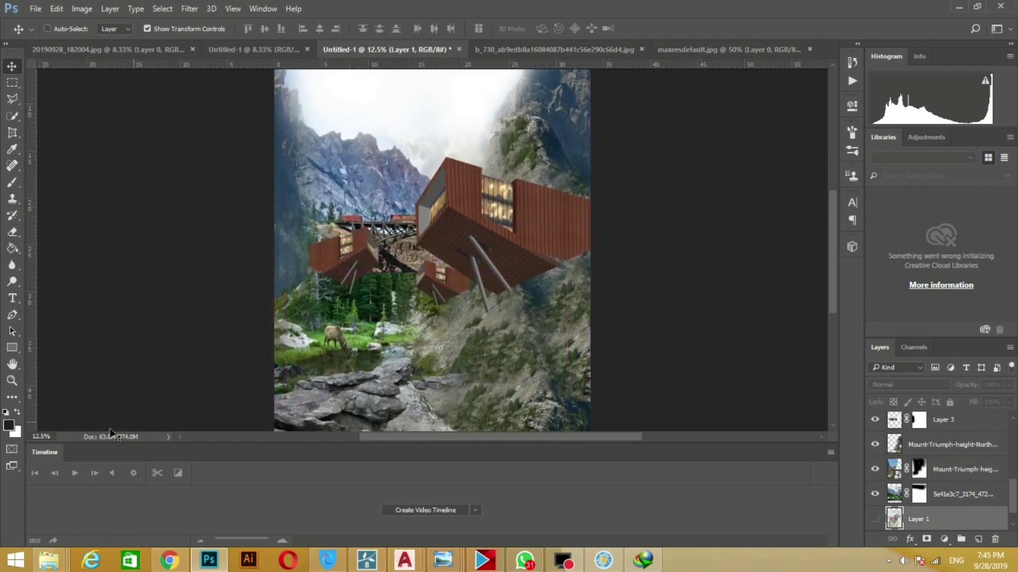
Drag pine_tree_png from the postpro image folder onto the collage canvas
{"action": "left_click", "coordinate": [48, 563]}
{"action": "mouse_move", "coordinate": [497, 496]}
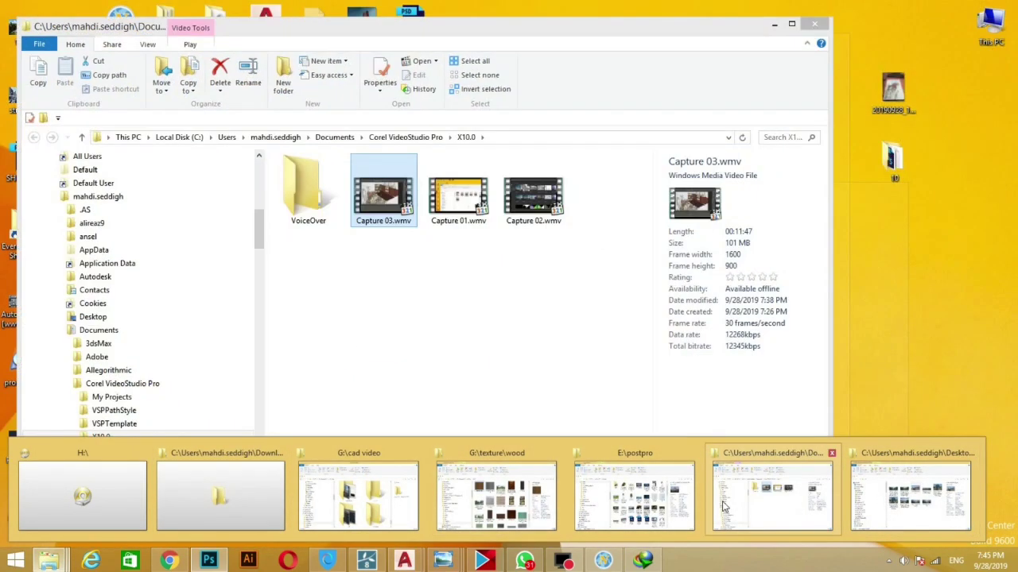
{"action": "left_click", "coordinate": [633, 497]}
{"action": "scroll", "coordinate": [496, 359], "scroll_direction": "down", "scroll_amount": 3}
{"action": "scroll", "coordinate": [496, 359], "scroll_direction": "down", "scroll_amount": 3}
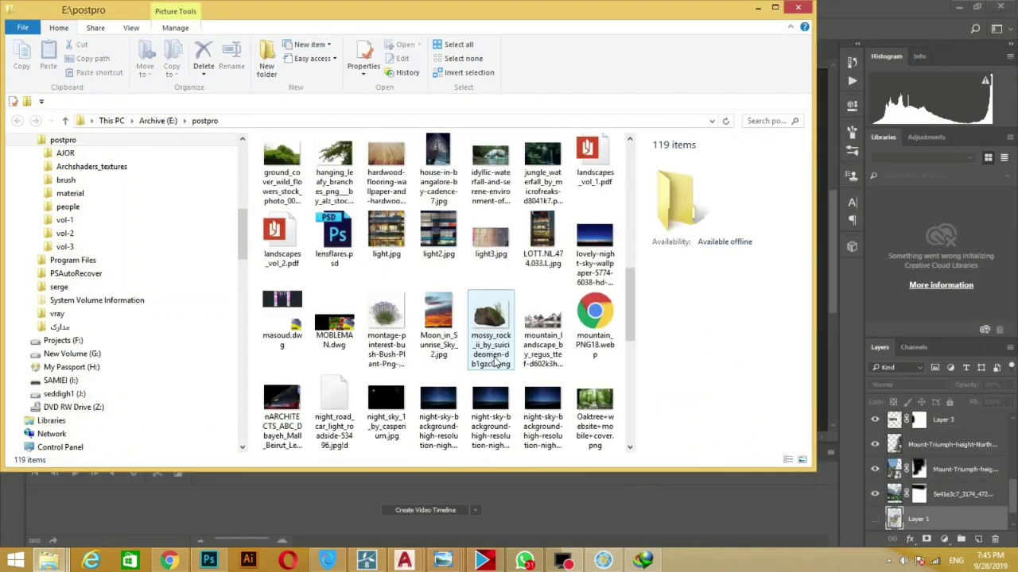
{"action": "scroll", "coordinate": [496, 359], "scroll_direction": "down", "scroll_amount": 3}
{"action": "scroll", "coordinate": [497, 361], "scroll_direction": "down", "scroll_amount": 1}
{"action": "scroll", "coordinate": [496, 361], "scroll_direction": "down", "scroll_amount": 1}
{"action": "left_click", "coordinate": [595, 246]}
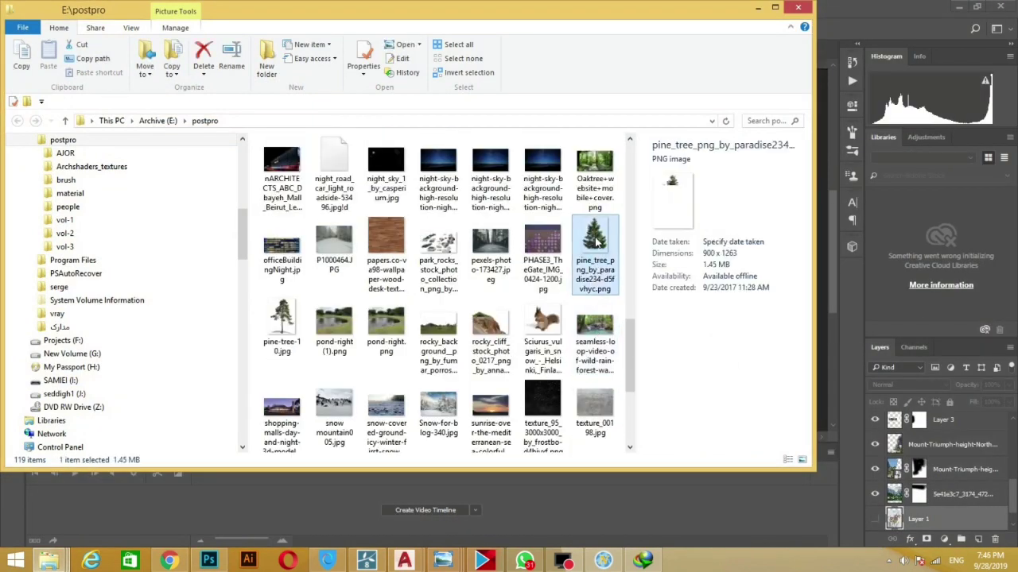
{"action": "left_click_drag", "start_coordinate": [823, 374], "coordinate": [822, 375]}
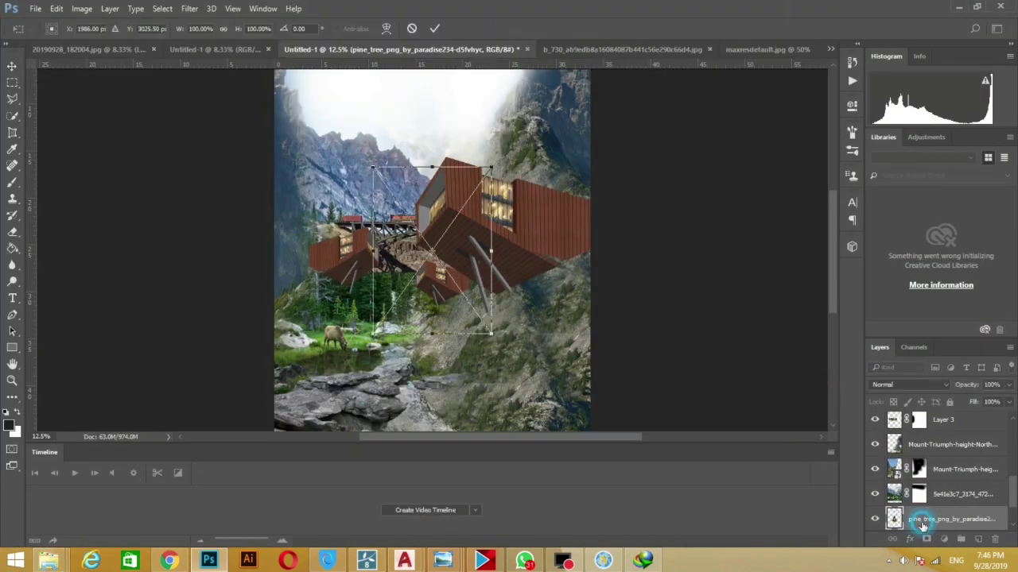
Place the pine tree behind the upper cabin, scaled to about 43% on the right slope
{"action": "key", "text": "Return"}
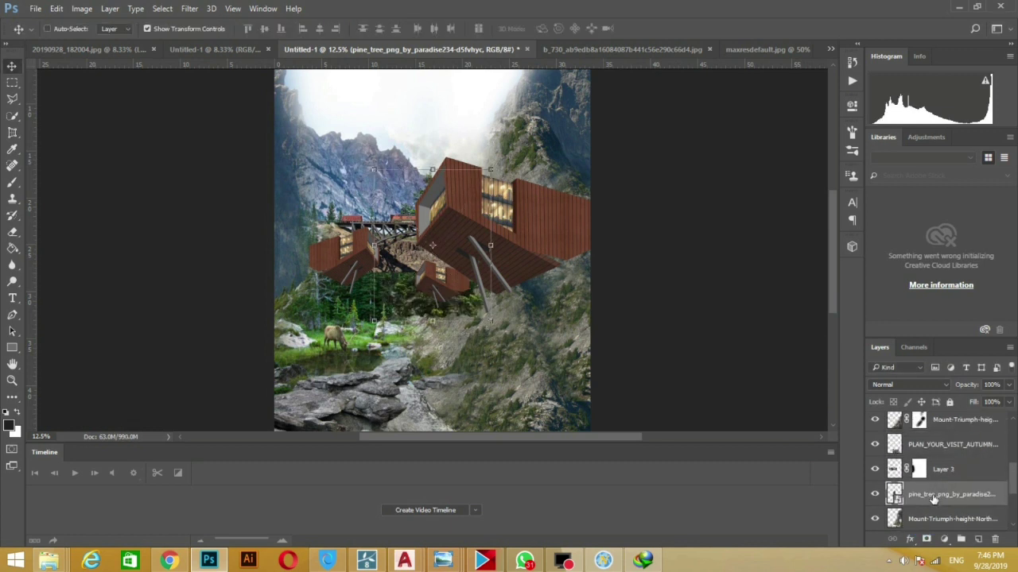
{"action": "left_click_drag", "start_coordinate": [928, 517], "coordinate": [934, 421]}
{"action": "mouse_move", "coordinate": [453, 295]}
{"action": "left_mouse_down"}
{"action": "mouse_move", "coordinate": [581, 363]}
{"action": "mouse_move", "coordinate": [573, 229]}
{"action": "left_mouse_up"}
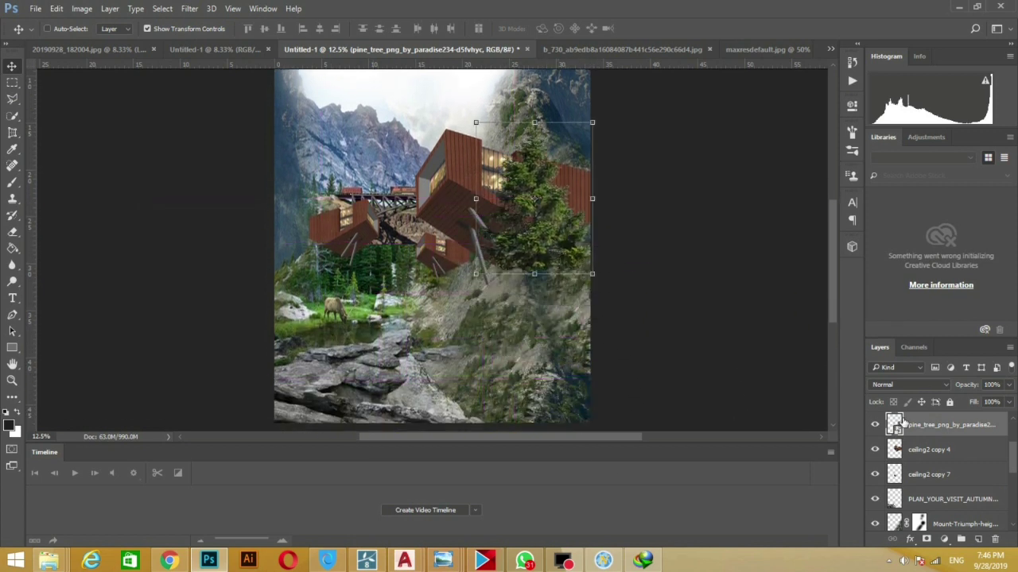
{"action": "mouse_move", "coordinate": [938, 425]}
{"action": "left_mouse_down"}
{"action": "mouse_move", "coordinate": [939, 489]}
{"action": "mouse_move", "coordinate": [950, 503]}
{"action": "left_mouse_up"}
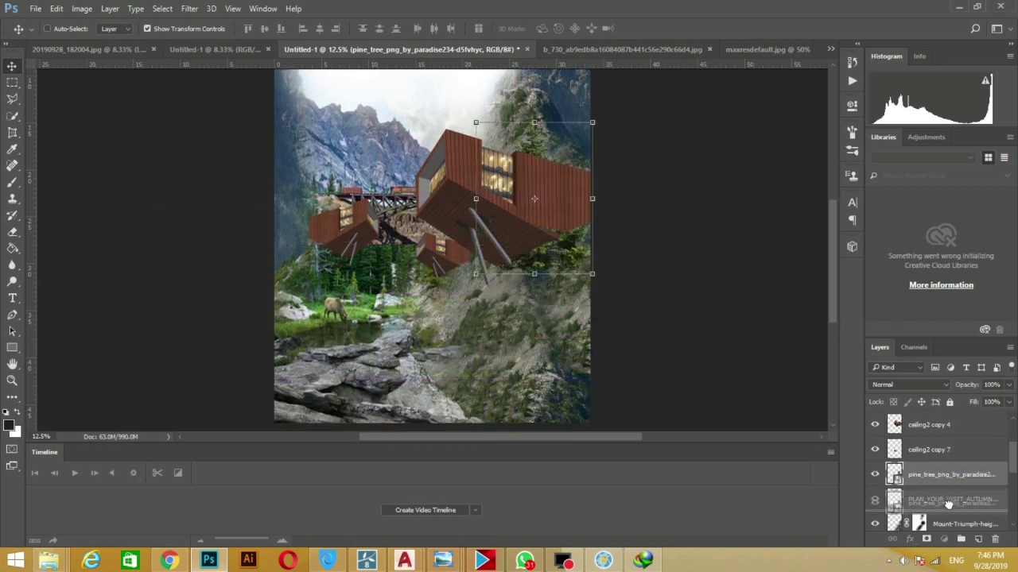
{"action": "left_click_drag", "start_coordinate": [545, 236], "coordinate": [520, 214]}
{"action": "mouse_move", "coordinate": [453, 100]}
{"action": "left_mouse_down"}
{"action": "mouse_move", "coordinate": [517, 127]}
{"action": "mouse_move", "coordinate": [559, 238]}
{"action": "left_mouse_up"}
{"action": "mouse_move", "coordinate": [575, 262]}
{"action": "left_mouse_down"}
{"action": "mouse_move", "coordinate": [558, 163]}
{"action": "mouse_move", "coordinate": [520, 153]}
{"action": "mouse_move", "coordinate": [589, 183]}
{"action": "left_mouse_up"}
{"action": "key", "text": "Return"}
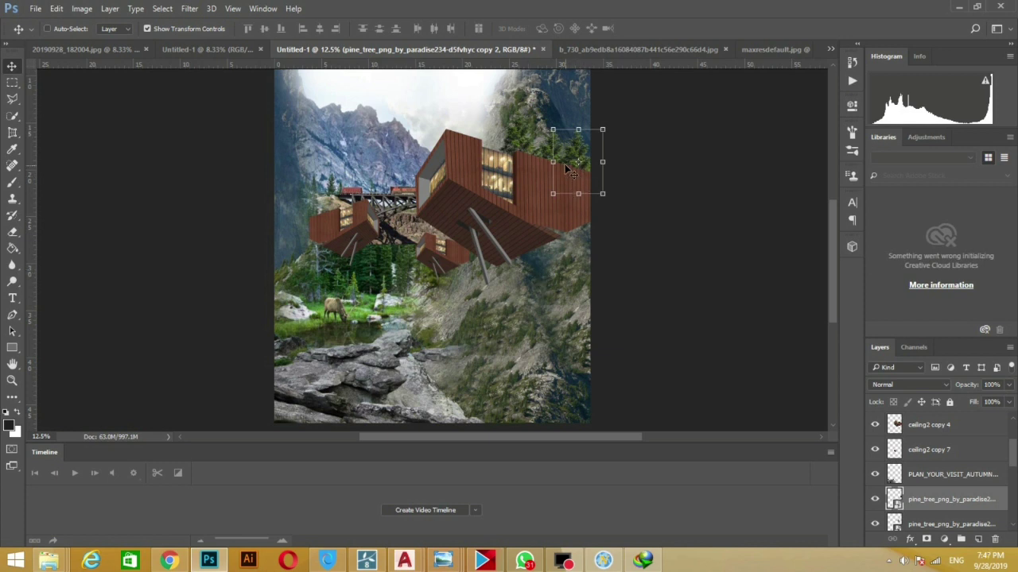
Duplicate the pine tree up the ridge and toward the lower cabin
{"action": "mouse_move", "coordinate": [592, 175]}
{"action": "left_mouse_down"}
{"action": "mouse_move", "coordinate": [587, 141]}
{"action": "mouse_move", "coordinate": [586, 159]}
{"action": "mouse_move", "coordinate": [475, 167]}
{"action": "left_mouse_up"}
{"action": "key", "text": "ctrl+t"}
{"action": "key", "text": "Return"}
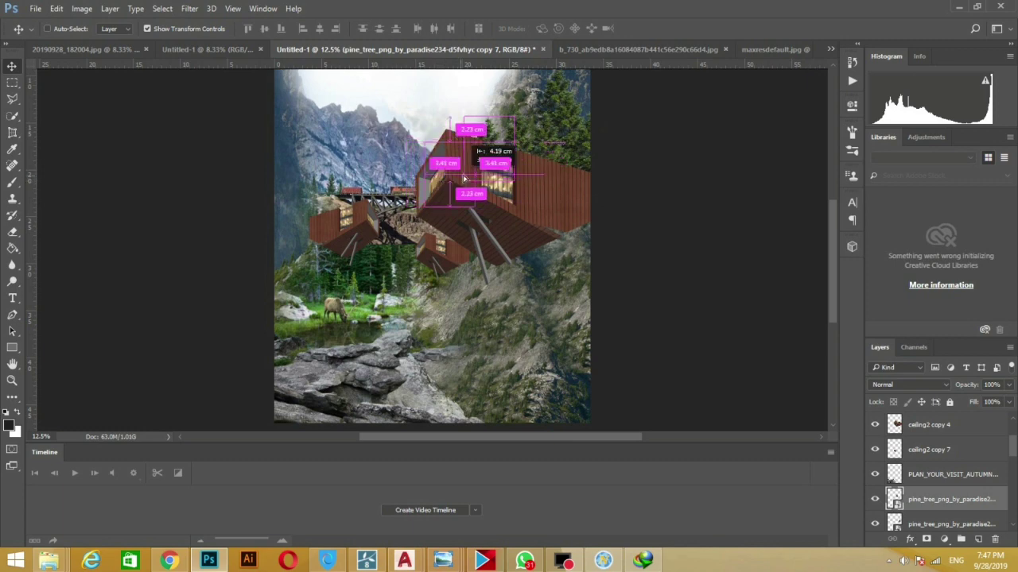
{"action": "key", "text": "ctrl+j"}
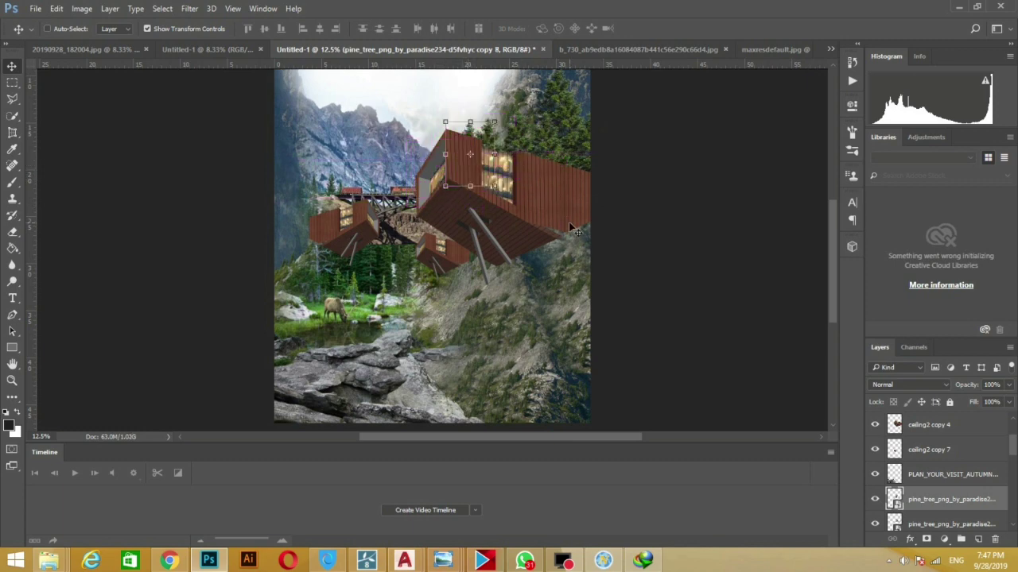
{"action": "left_click_drag", "start_coordinate": [550, 436], "coordinate": [526, 437]}
{"action": "key", "text": "ctrl+plus"}
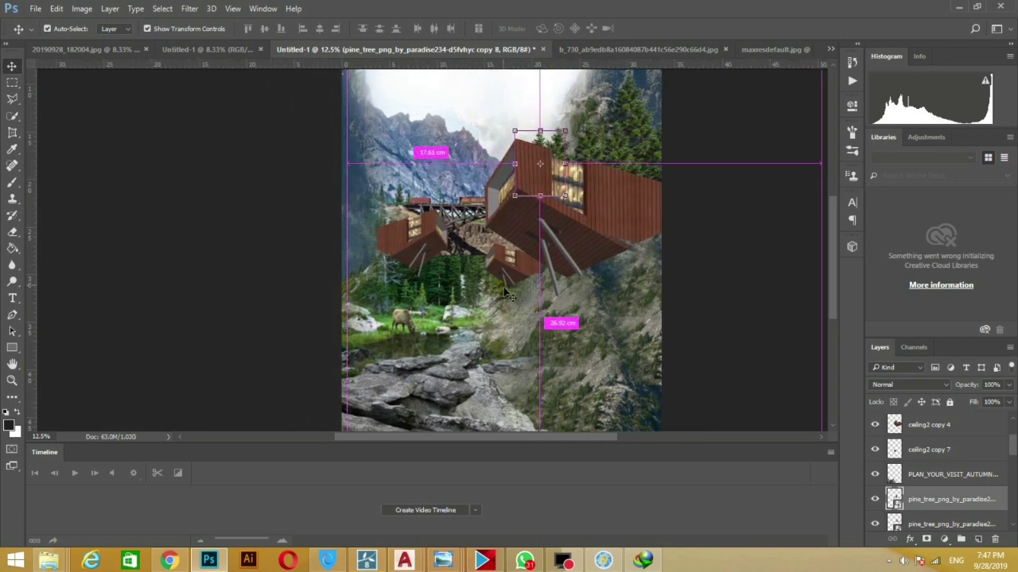
{"action": "left_click_drag", "start_coordinate": [579, 155], "coordinate": [566, 280]}
Add a narrower tree copy in front of the cabin, beside the lower cabin
{"action": "key", "text": "ctrl+j"}
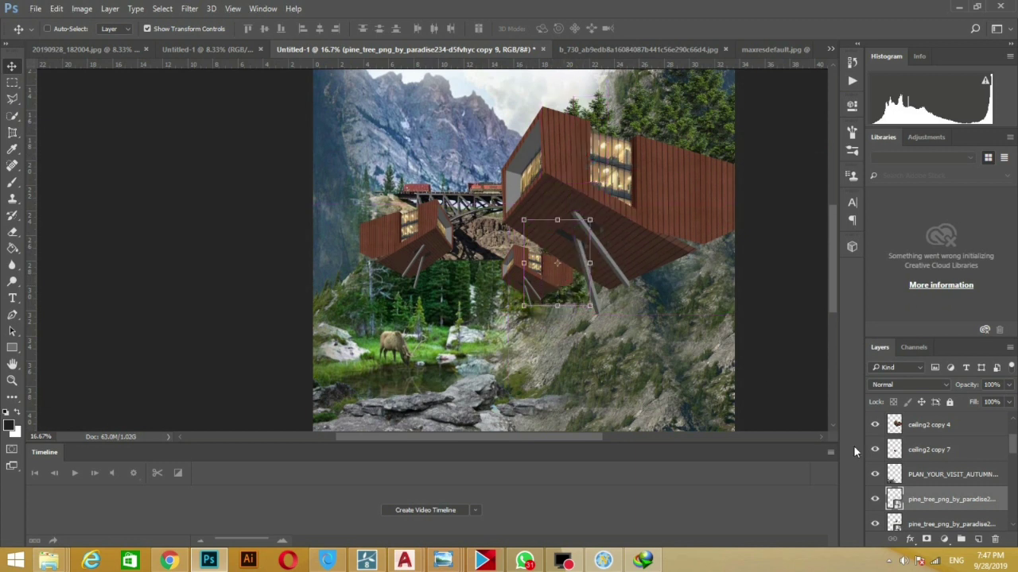
{"action": "left_click_drag", "start_coordinate": [918, 498], "coordinate": [918, 448]}
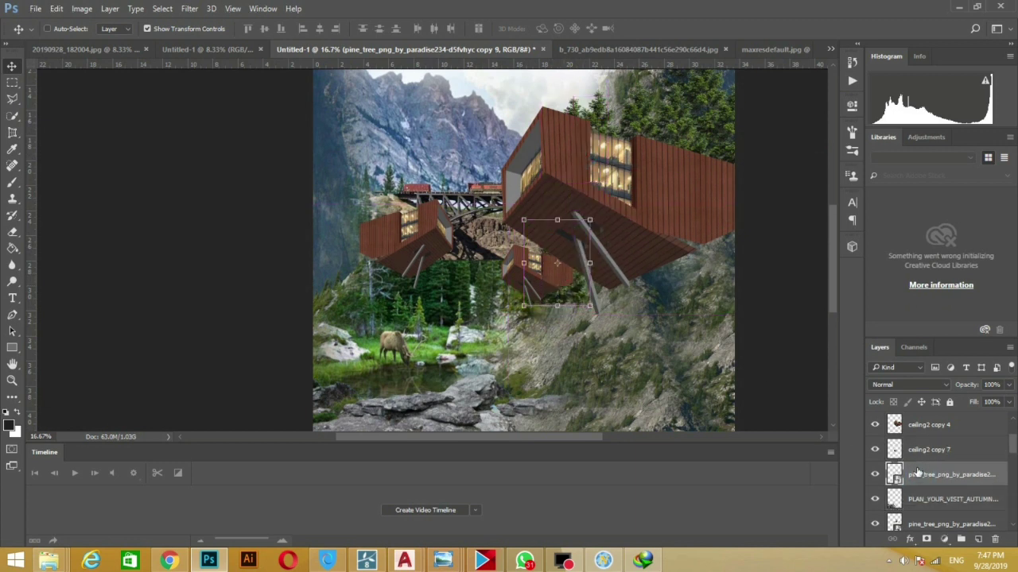
{"action": "mouse_move", "coordinate": [523, 263]}
{"action": "left_mouse_down"}
{"action": "mouse_move", "coordinate": [549, 274]}
{"action": "mouse_move", "coordinate": [559, 335]}
{"action": "mouse_move", "coordinate": [581, 315]}
{"action": "left_mouse_up"}
{"action": "key", "text": "Return"}
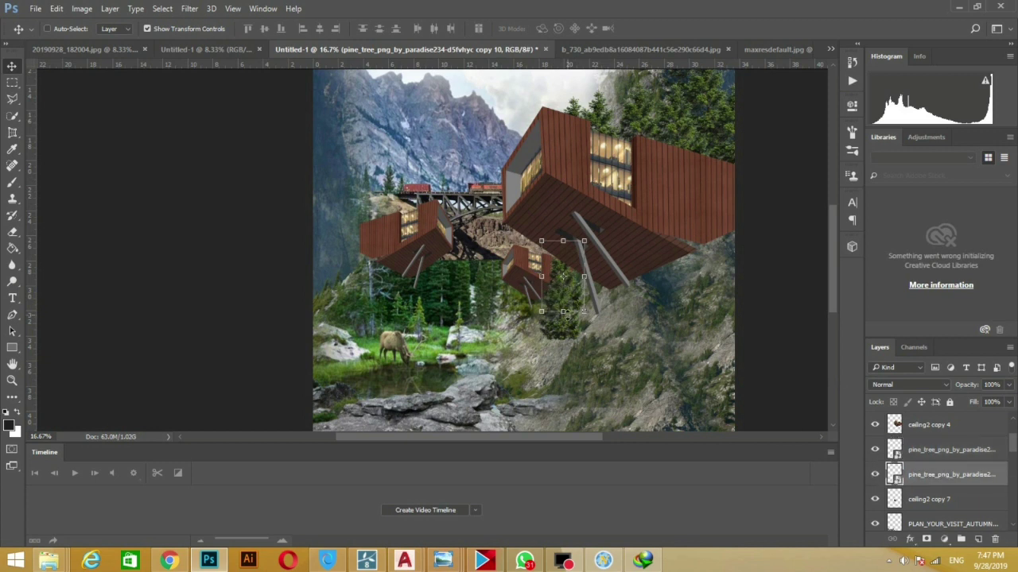
{"action": "mouse_move", "coordinate": [576, 299]}
{"action": "left_mouse_down"}
{"action": "mouse_move", "coordinate": [557, 365]}
{"action": "mouse_move", "coordinate": [563, 321]}
{"action": "left_mouse_up"}
Move pine tree copy 9 down the slope and resize copy 12
{"action": "right_click", "coordinate": [564, 320]}
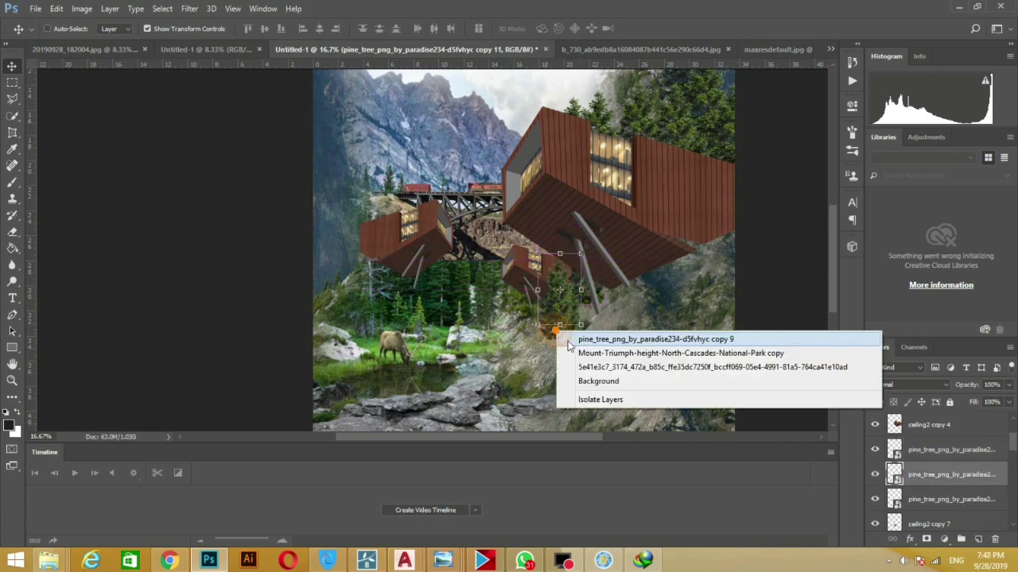
{"action": "left_click", "coordinate": [620, 332]}
{"action": "mouse_move", "coordinate": [604, 350]}
{"action": "left_mouse_down"}
{"action": "mouse_move", "coordinate": [582, 367]}
{"action": "mouse_move", "coordinate": [533, 333]}
{"action": "left_mouse_up"}
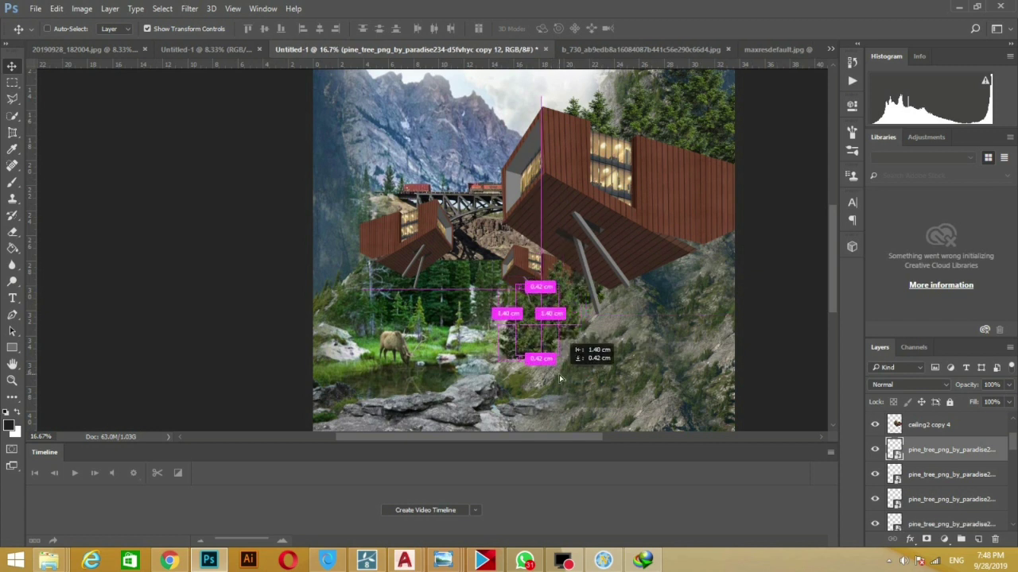
{"action": "right_click", "coordinate": [534, 334]}
{"action": "left_click", "coordinate": [589, 350]}
{"action": "key", "text": "ctrl+t"}
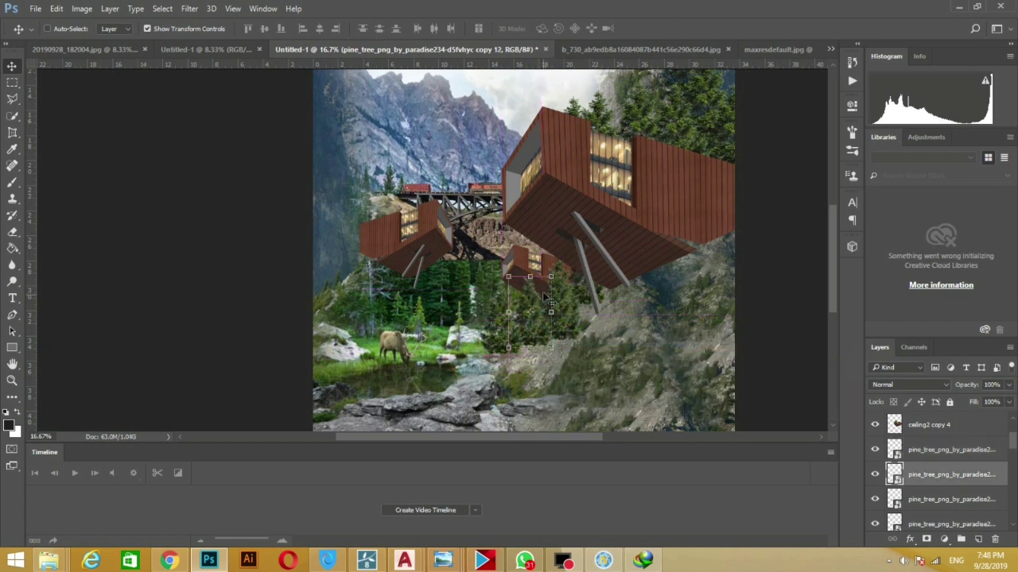
{"action": "left_click_drag", "start_coordinate": [543, 290], "coordinate": [543, 323]}
{"action": "key", "text": "Return"}
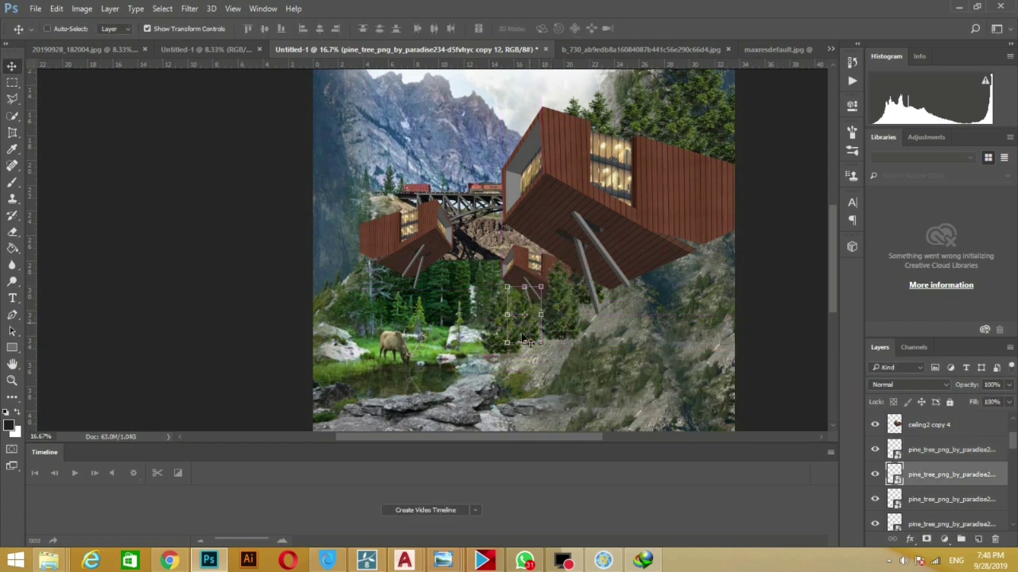
Shift copy 13 along the slope and duplicate copy 12 slightly to the left
{"action": "right_click", "coordinate": [497, 322]}
{"action": "left_click", "coordinate": [541, 330]}
{"action": "left_click_drag", "start_coordinate": [498, 344], "coordinate": [526, 334]}
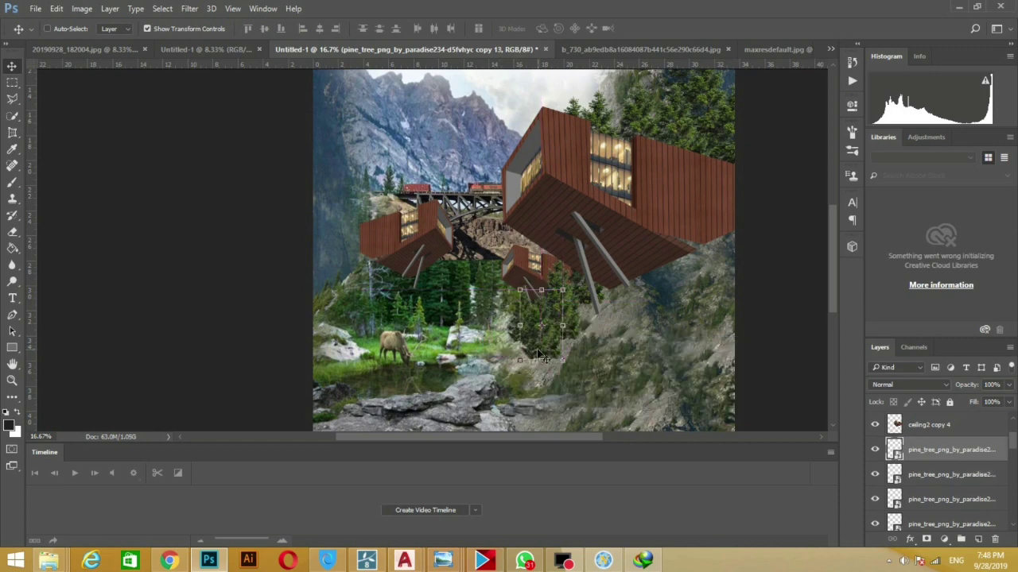
{"action": "right_click", "coordinate": [515, 322]}
{"action": "left_click", "coordinate": [556, 329]}
{"action": "left_click_drag", "start_coordinate": [601, 359], "coordinate": [578, 362]}
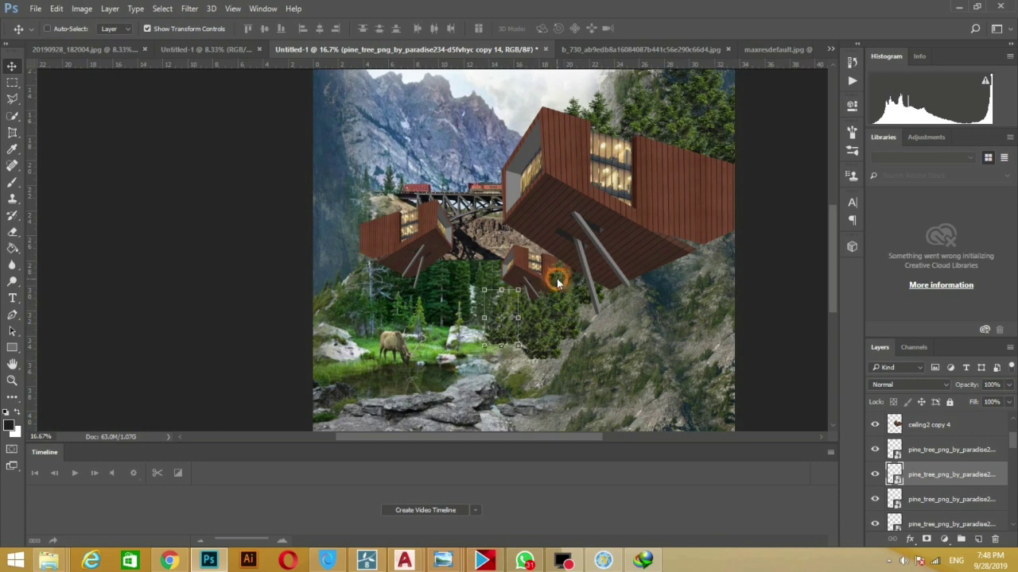
{"action": "right_click", "coordinate": [541, 263]}
{"action": "left_click", "coordinate": [602, 303]}
Mute two pine tree copies with Hue/Saturation, lowering saturation and lightness
{"action": "key", "text": "ctrl+u"}
{"action": "left_click_drag", "start_coordinate": [512, 104], "coordinate": [855, 70]}
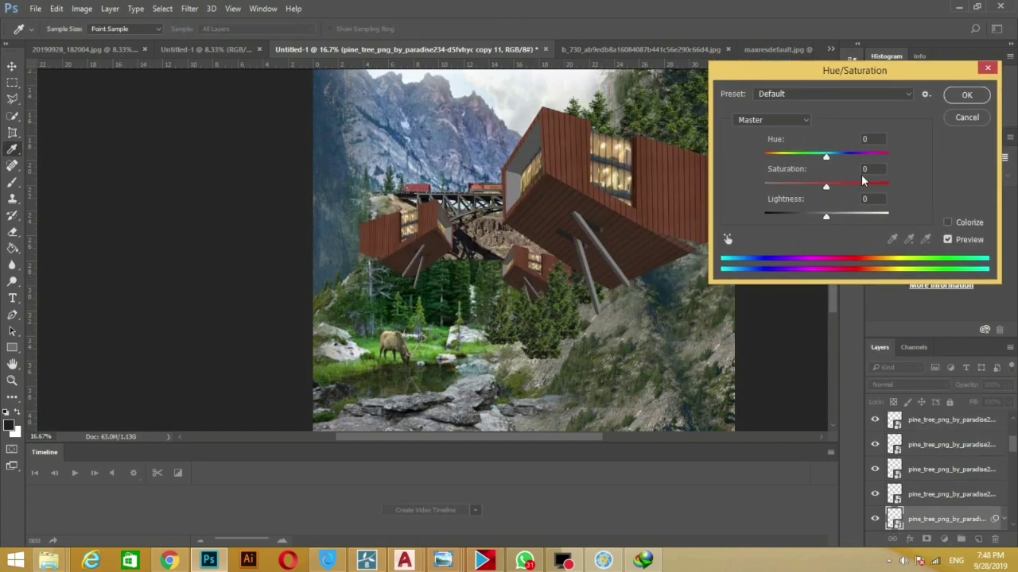
{"action": "left_click_drag", "start_coordinate": [826, 219], "coordinate": [811, 222]}
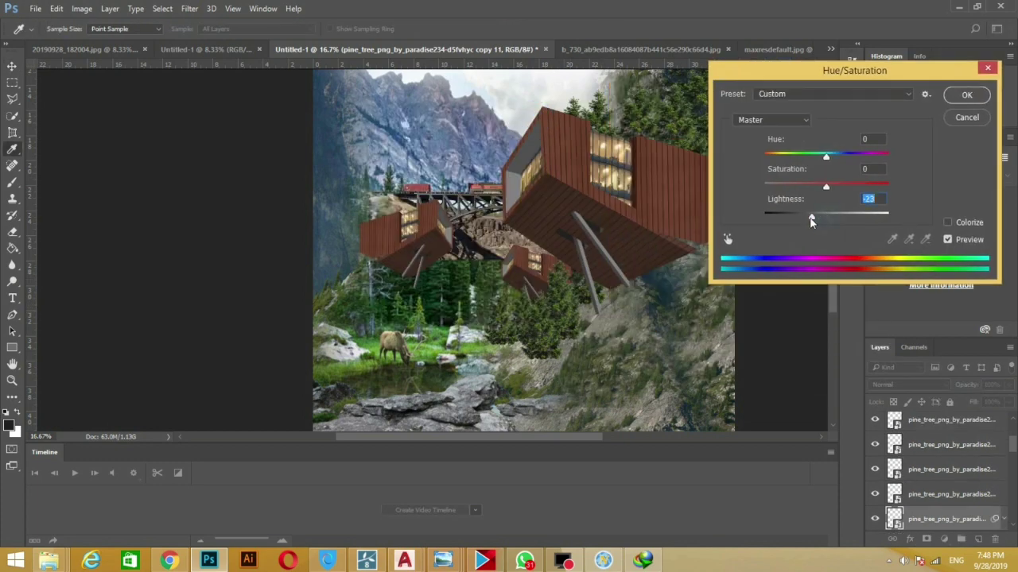
{"action": "left_click", "coordinate": [966, 94]}
{"action": "right_click", "coordinate": [505, 288]}
{"action": "left_click", "coordinate": [663, 316]}
{"action": "key", "text": "ctrl+u"}
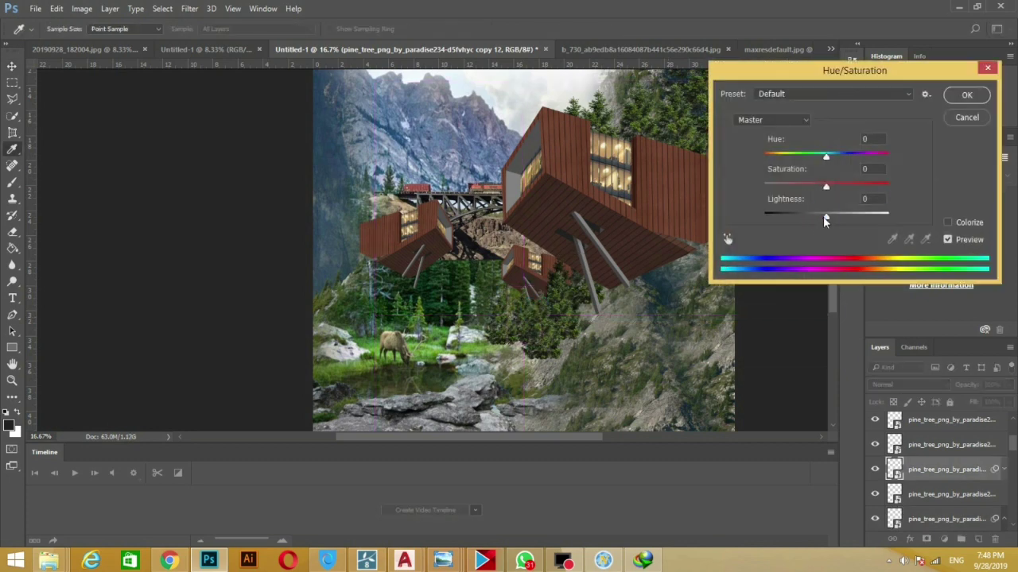
{"action": "left_click_drag", "start_coordinate": [824, 217], "coordinate": [801, 217]}
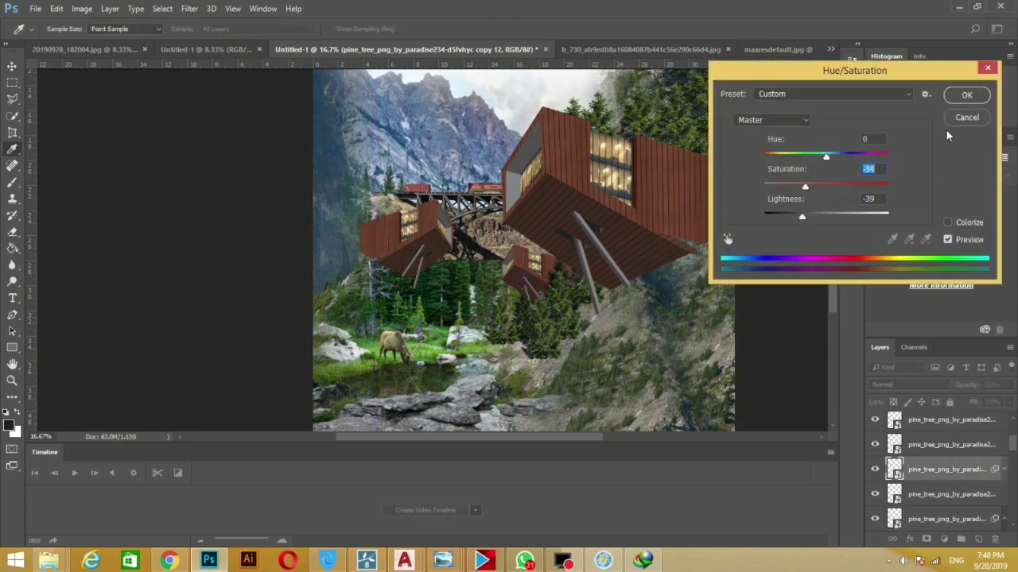
{"action": "left_click", "coordinate": [966, 95]}
Run Hue/Saturation on two more tree copies, dropping one's saturation to -33
{"action": "right_click", "coordinate": [566, 275]}
{"action": "left_click", "coordinate": [612, 295]}
{"action": "key", "text": "ctrl+u"}
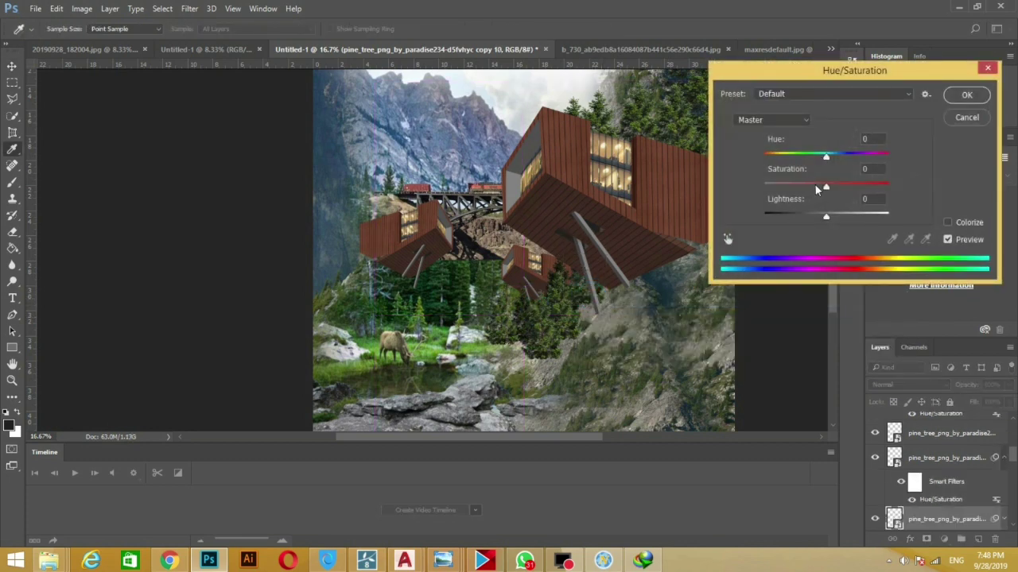
{"action": "key", "text": "Return"}
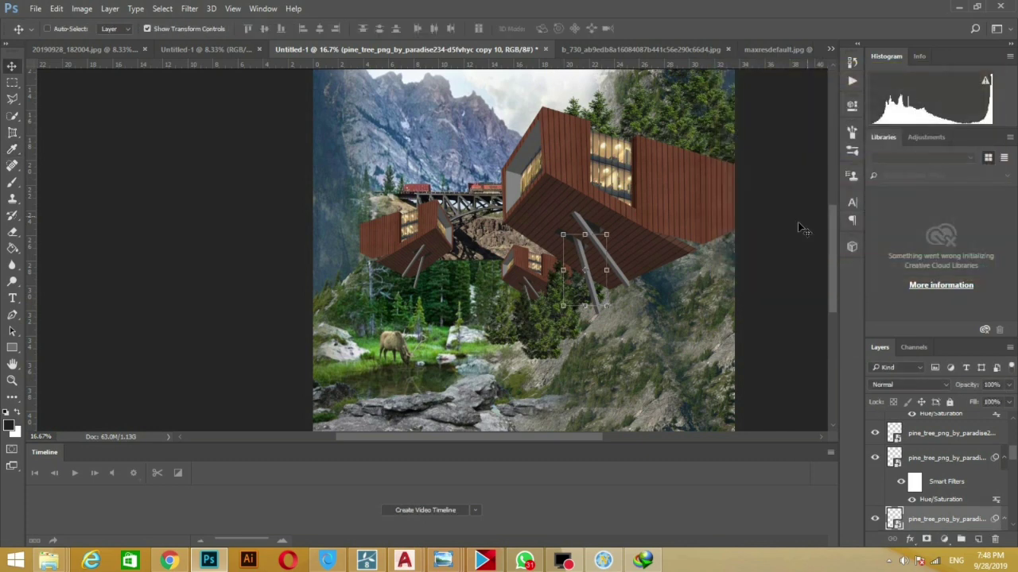
{"action": "right_click", "coordinate": [696, 124]}
{"action": "left_click", "coordinate": [732, 131]}
{"action": "key", "text": "ctrl+u"}
{"action": "mouse_move", "coordinate": [825, 186]}
{"action": "left_mouse_down"}
{"action": "mouse_move", "coordinate": [806, 188]}
{"action": "mouse_move", "coordinate": [809, 218]}
{"action": "left_mouse_up"}
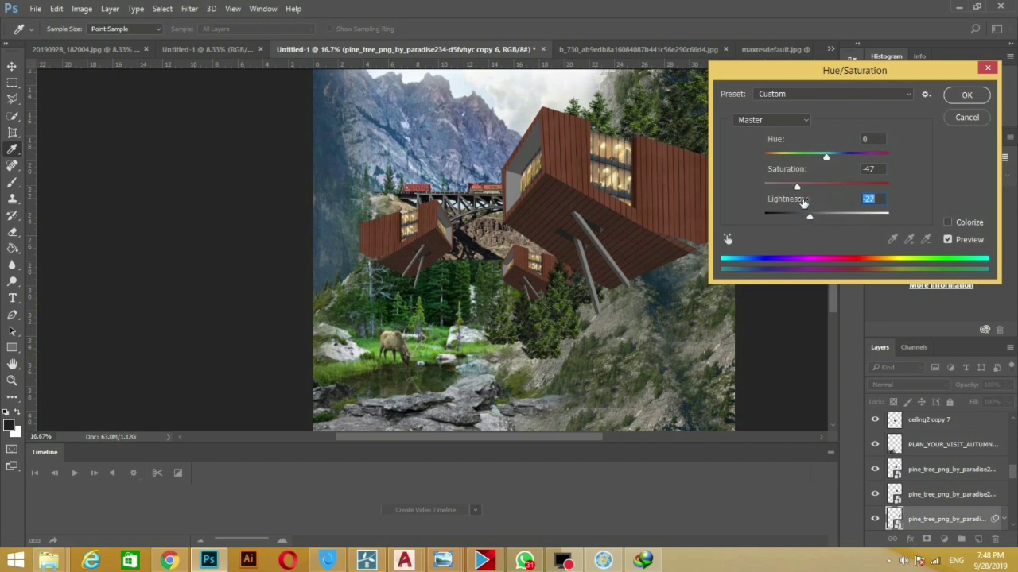
{"action": "left_click", "coordinate": [965, 95]}
Reduce the saturation of another pine tree copy with Hue/Saturation
{"action": "right_click", "coordinate": [614, 107]}
{"action": "left_click", "coordinate": [660, 115]}
{"action": "key", "text": "ctrl+u"}
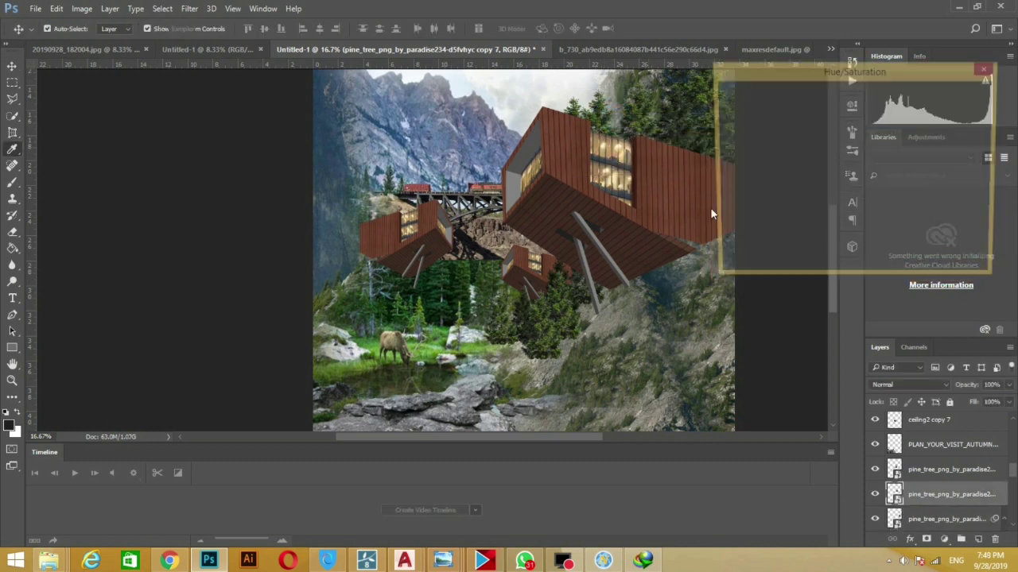
{"action": "left_click_drag", "start_coordinate": [825, 186], "coordinate": [799, 188]}
{"action": "left_click", "coordinate": [965, 95]}
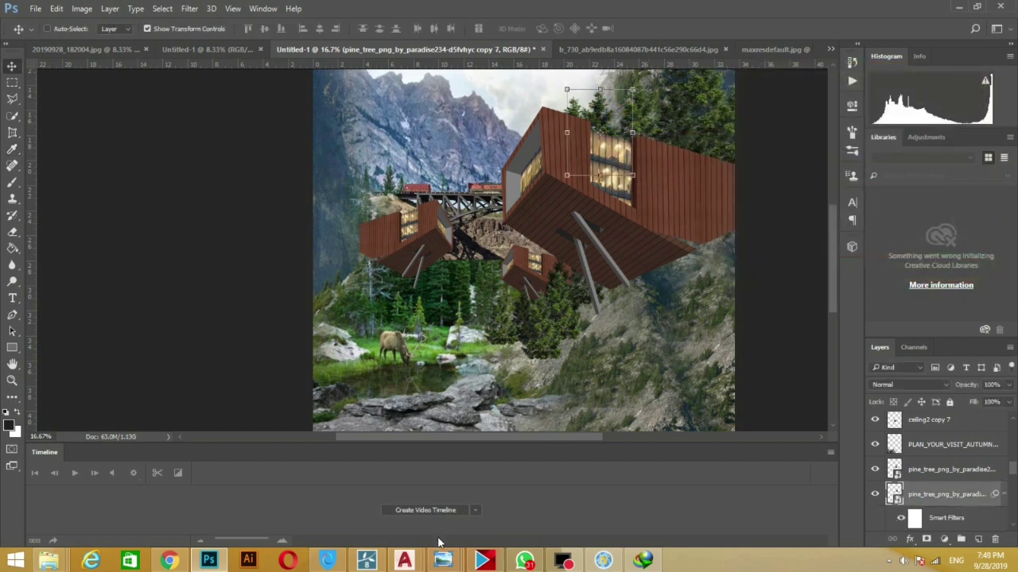
Move the top-right pine tree down over the top-right cabin
{"action": "right_click", "coordinate": [688, 129]}
{"action": "left_click", "coordinate": [740, 119]}
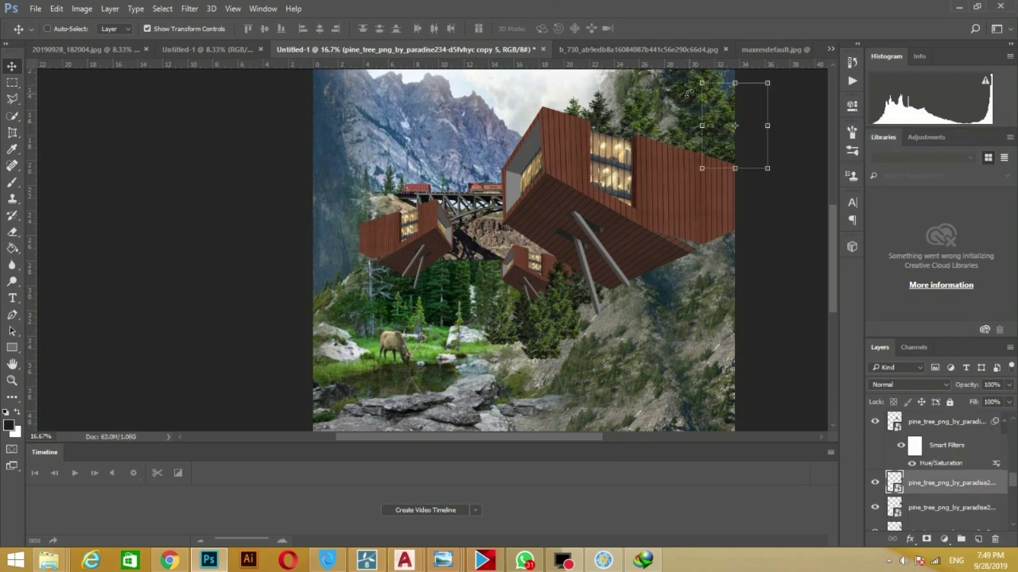
{"action": "right_click", "coordinate": [697, 93]}
{"action": "left_click", "coordinate": [716, 117]}
{"action": "left_click_drag", "start_coordinate": [707, 111], "coordinate": [698, 178]}
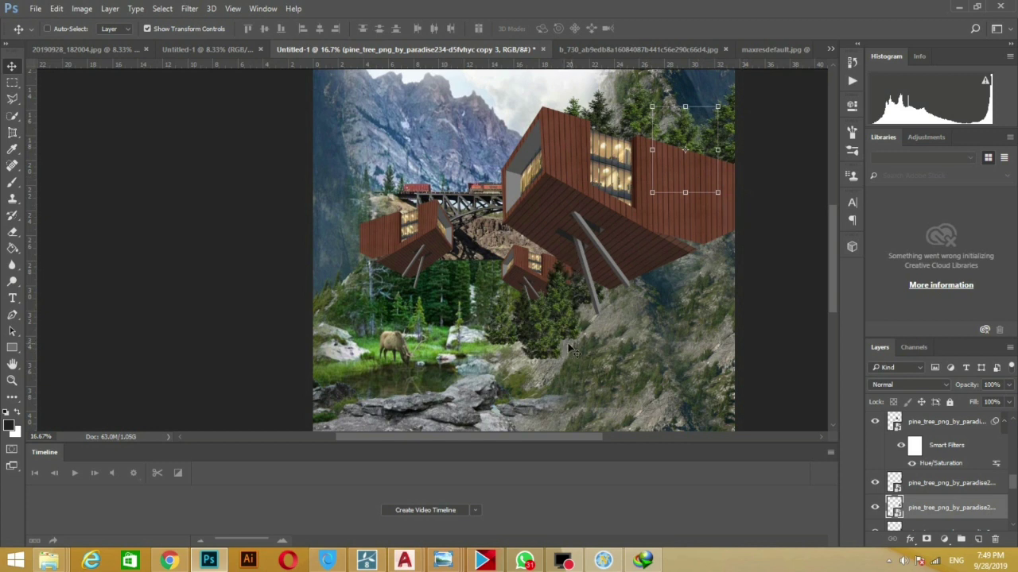
Move a pine tree left near the bridge, reorder it around ceiling2 copy 5, and shrink it
{"action": "scroll", "coordinate": [678, 416], "scroll_direction": "up", "scroll_amount": 1}
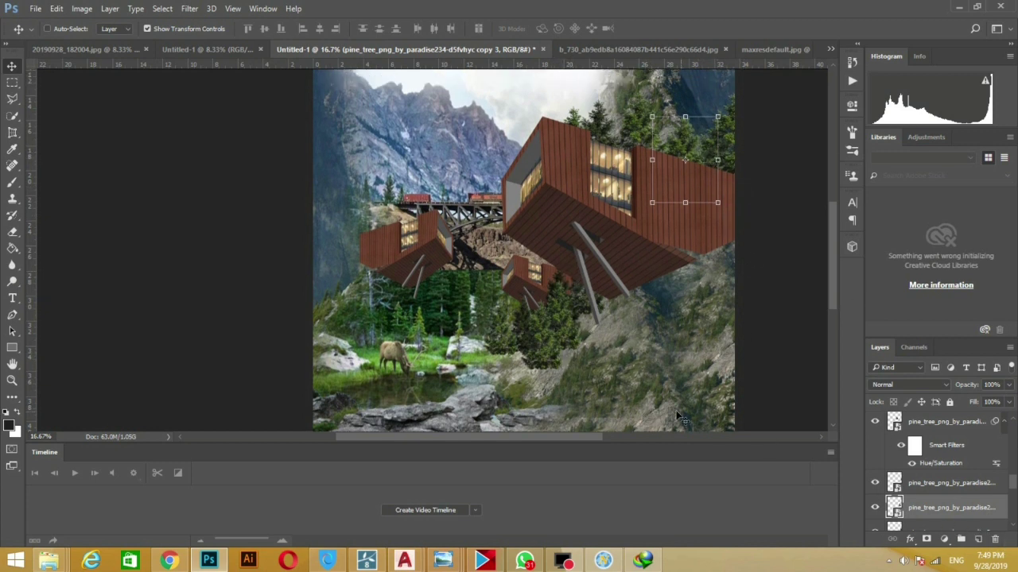
{"action": "left_click_drag", "start_coordinate": [701, 189], "coordinate": [357, 296]}
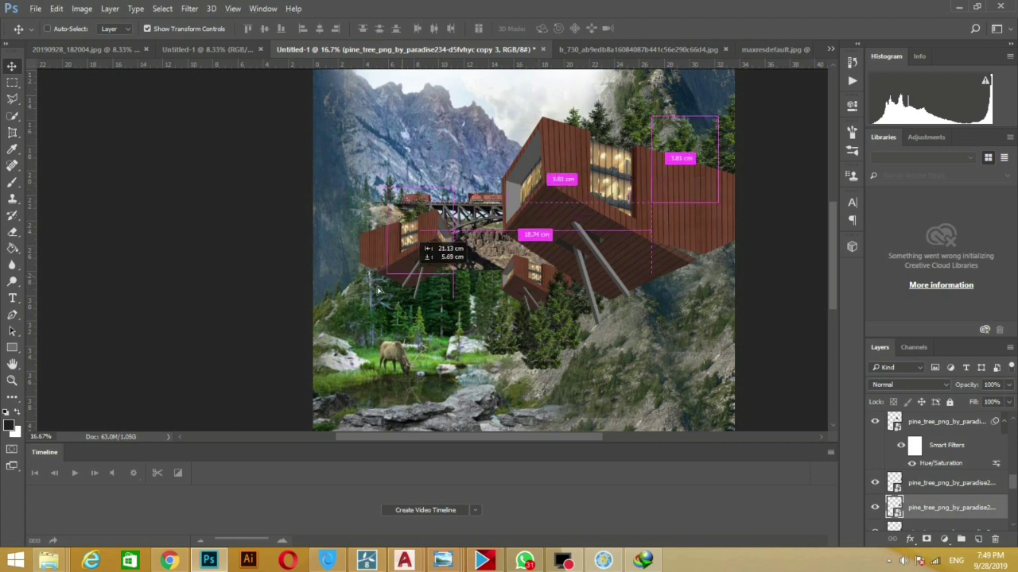
{"action": "mouse_move", "coordinate": [916, 509]}
{"action": "left_mouse_down"}
{"action": "mouse_move", "coordinate": [936, 485]}
{"action": "mouse_move", "coordinate": [936, 450]}
{"action": "left_mouse_up"}
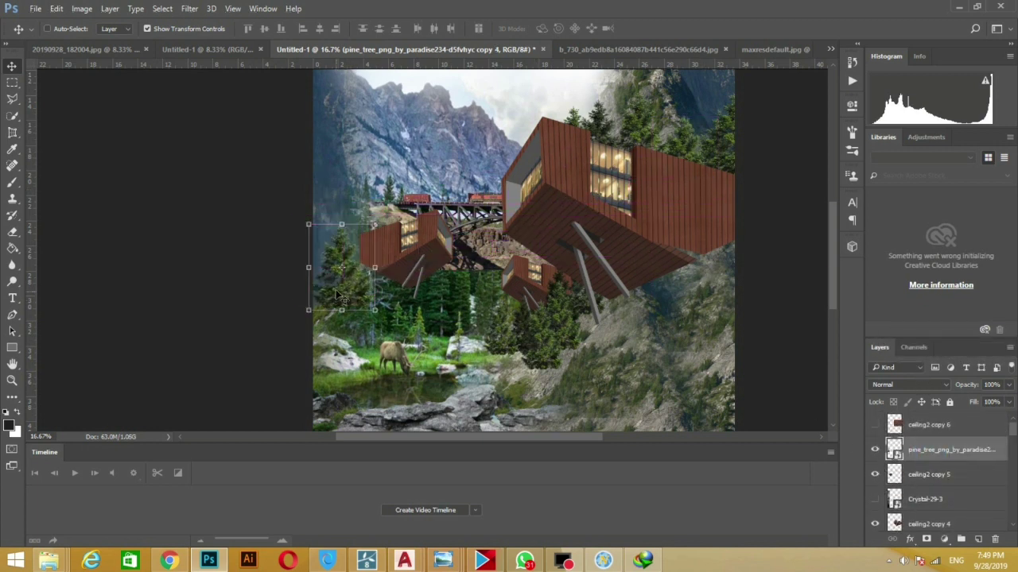
{"action": "left_click_drag", "start_coordinate": [338, 293], "coordinate": [350, 262]}
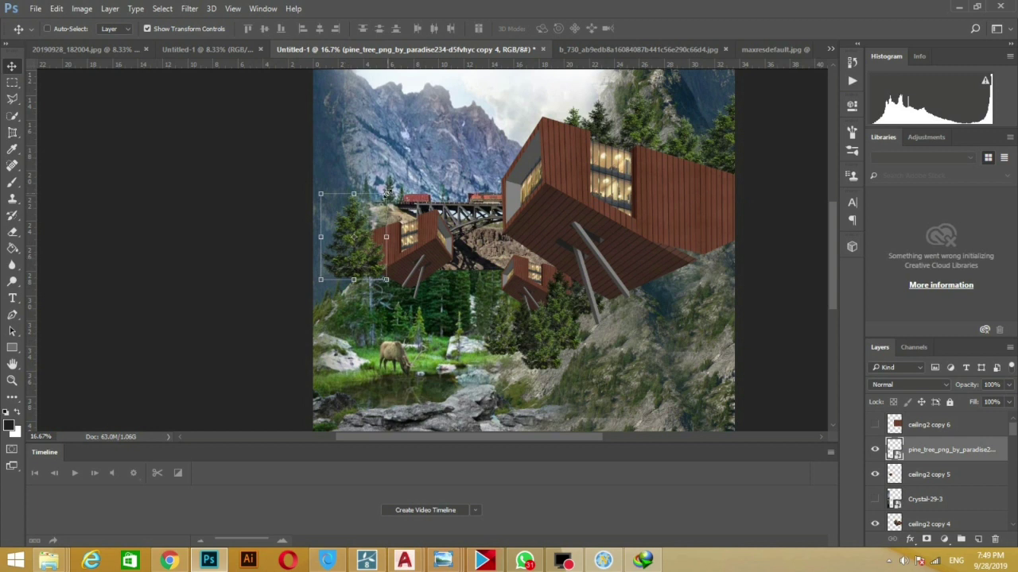
{"action": "mouse_move", "coordinate": [386, 194]}
{"action": "left_mouse_down"}
{"action": "mouse_move", "coordinate": [358, 223]}
{"action": "mouse_move", "coordinate": [341, 187]}
{"action": "left_mouse_up"}
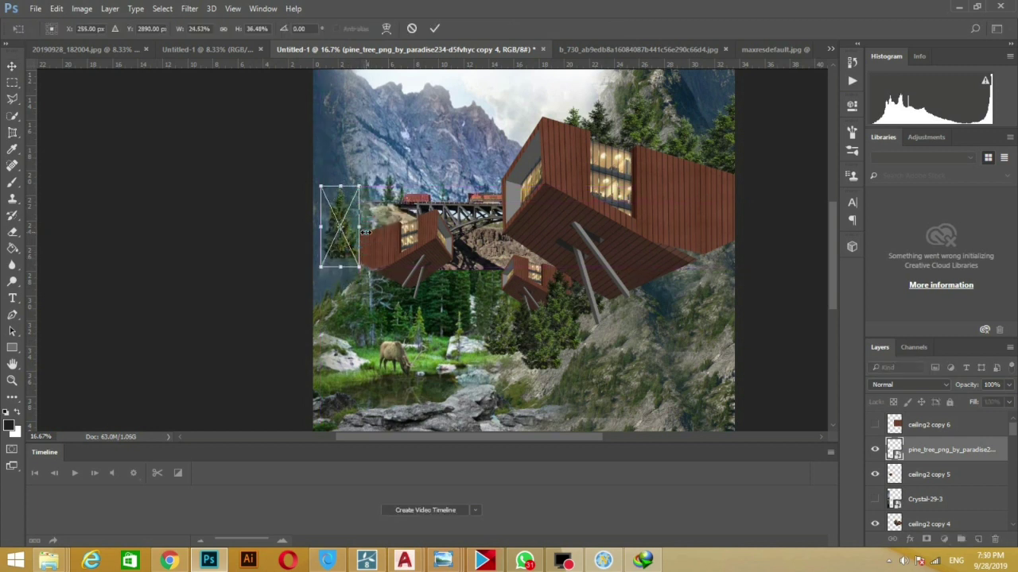
{"action": "key", "text": "Return"}
Tuck the tree behind the left cabin under ceiling2 copy 5 and add a duplicate up-left
{"action": "left_click_drag", "start_coordinate": [341, 251], "coordinate": [385, 251]}
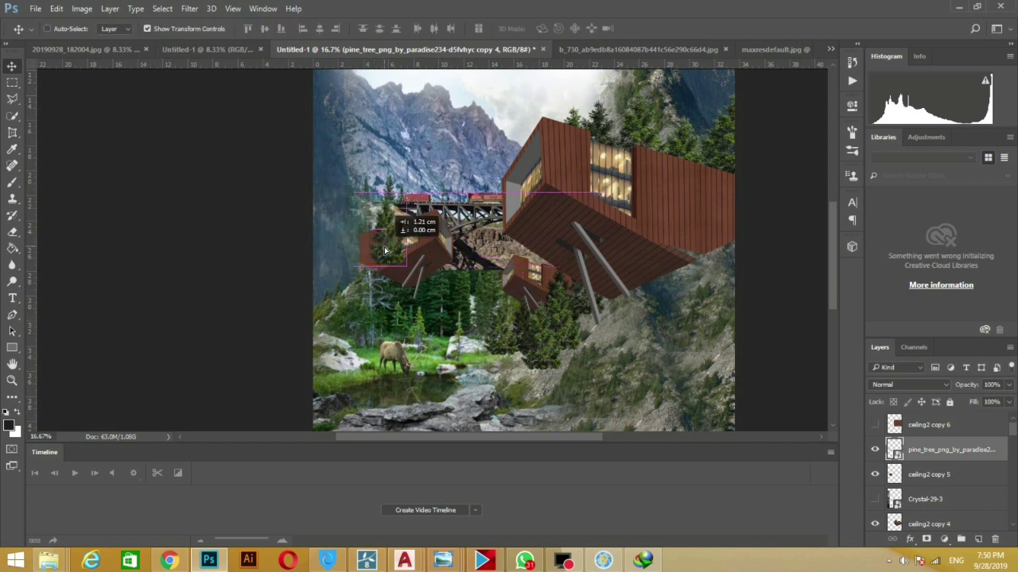
{"action": "left_click_drag", "start_coordinate": [926, 451], "coordinate": [929, 493]}
{"action": "mouse_move", "coordinate": [411, 292]}
{"action": "left_mouse_down"}
{"action": "mouse_move", "coordinate": [358, 221]}
{"action": "mouse_move", "coordinate": [417, 252]}
{"action": "left_mouse_up"}
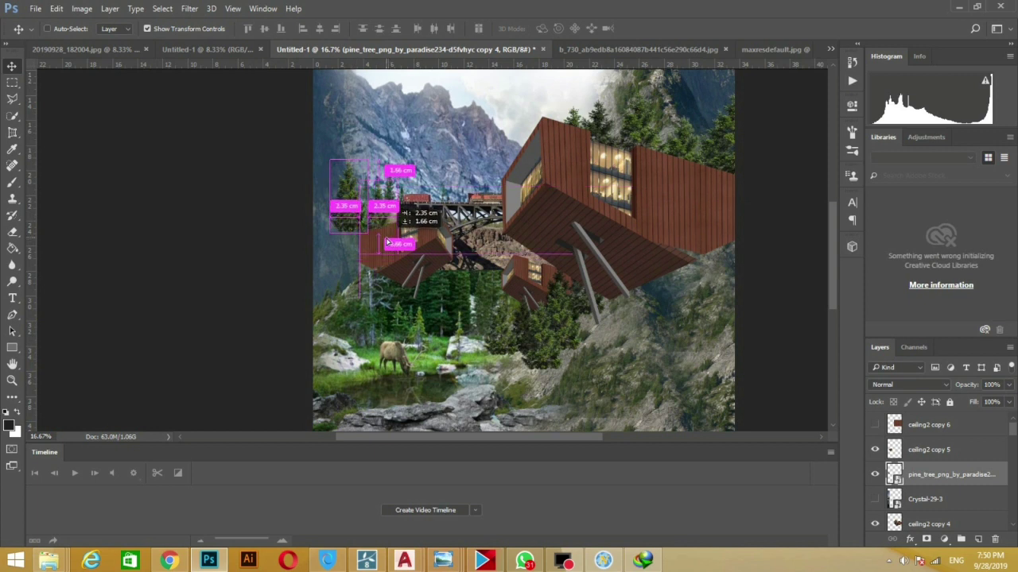
{"action": "left_click_drag", "start_coordinate": [369, 229], "coordinate": [362, 236]}
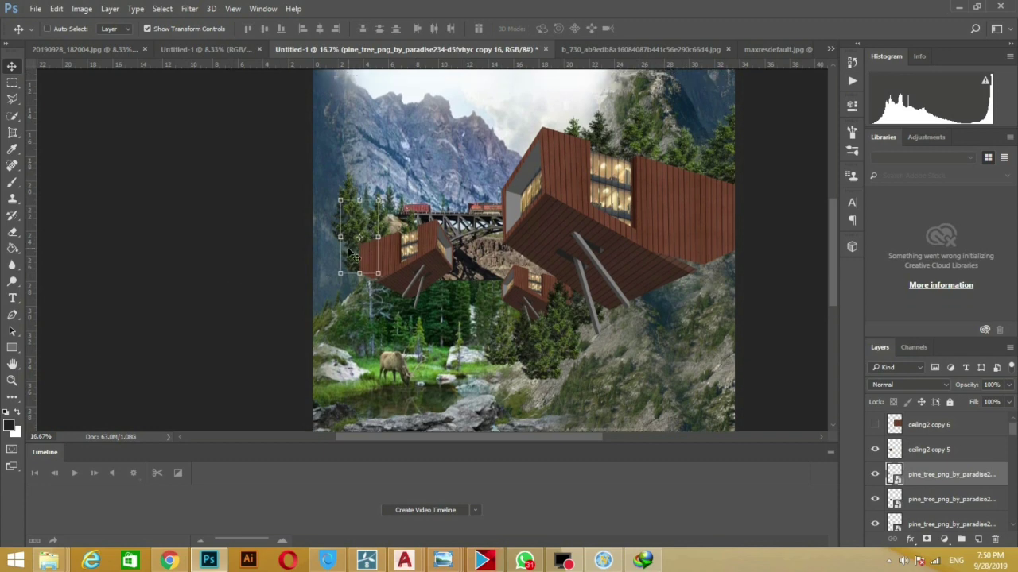
Duplicate a tree into the gap below the bridge and position it among the middle trees
{"action": "key", "text": "ctrl+plus"}
{"action": "mouse_move", "coordinate": [326, 267]}
{"action": "left_mouse_down"}
{"action": "mouse_move", "coordinate": [271, 231]}
{"action": "mouse_move", "coordinate": [437, 321]}
{"action": "mouse_move", "coordinate": [551, 349]}
{"action": "left_mouse_up"}
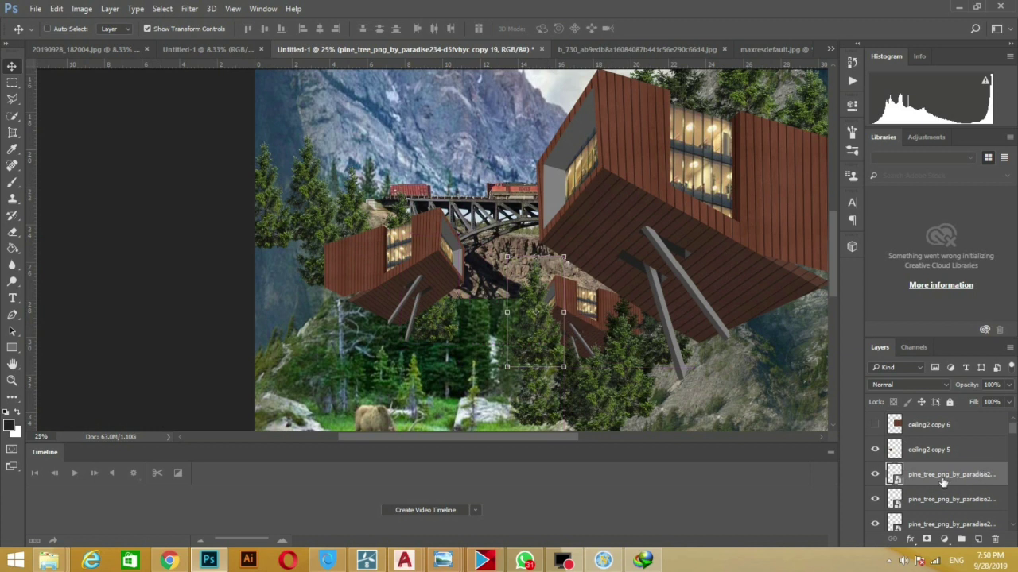
{"action": "mouse_move", "coordinate": [943, 477]}
{"action": "left_mouse_down"}
{"action": "mouse_move", "coordinate": [946, 548]}
{"action": "mouse_move", "coordinate": [926, 529]}
{"action": "left_mouse_up"}
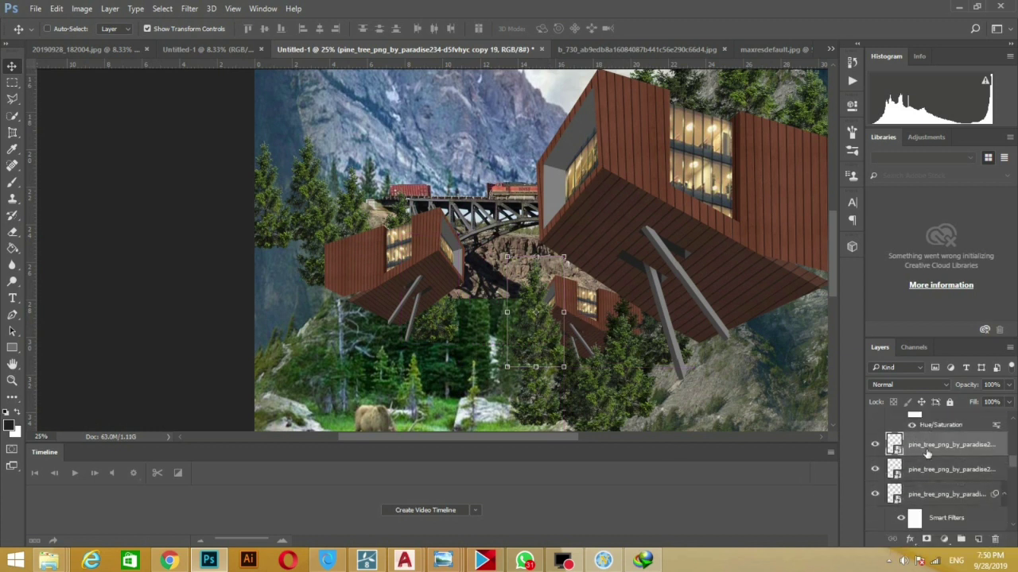
{"action": "left_click_drag", "start_coordinate": [926, 529], "coordinate": [922, 477]}
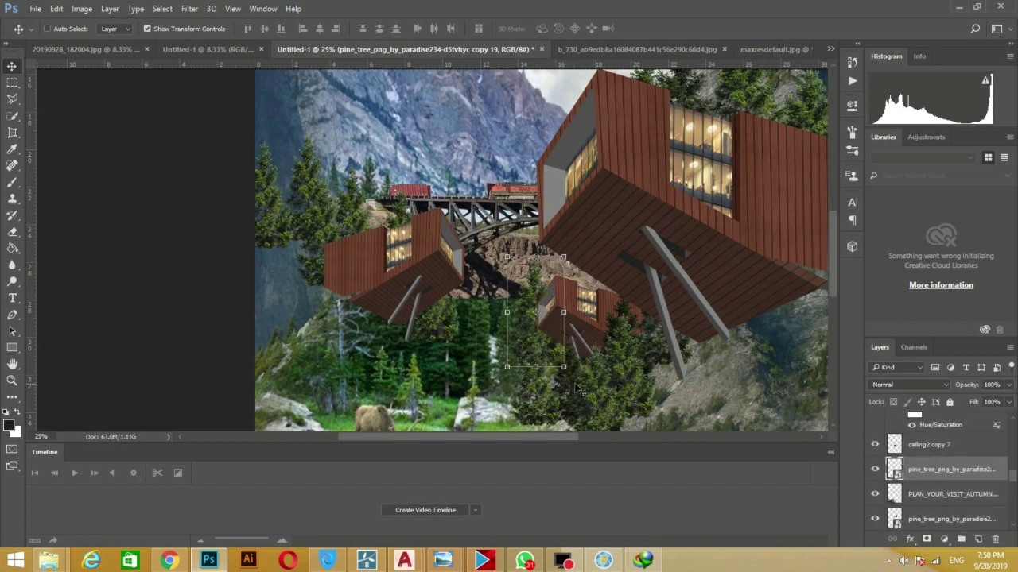
{"action": "mouse_move", "coordinate": [537, 318]}
{"action": "left_mouse_down"}
{"action": "mouse_move", "coordinate": [549, 332]}
{"action": "mouse_move", "coordinate": [499, 331]}
{"action": "left_mouse_up"}
{"action": "key", "text": "Return"}
Add a smaller tree copy, scatter copies lower left, then undo the surplus ones
{"action": "key", "text": "ctrl+j"}
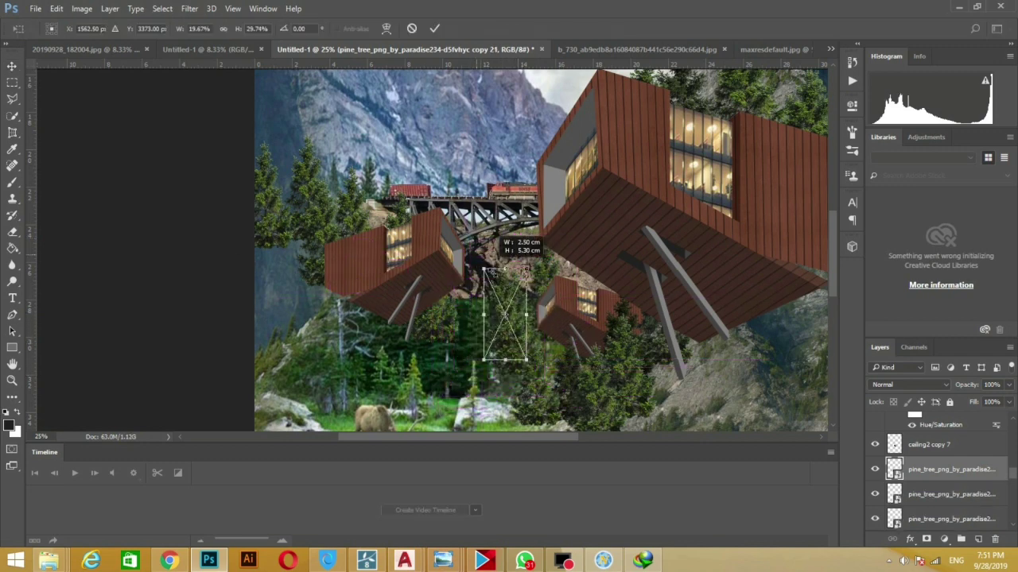
{"action": "key", "text": "ctrl+t"}
{"action": "mouse_move", "coordinate": [469, 266]}
{"action": "left_mouse_down"}
{"action": "mouse_move", "coordinate": [511, 314]}
{"action": "mouse_move", "coordinate": [515, 305]}
{"action": "mouse_move", "coordinate": [489, 345]}
{"action": "mouse_move", "coordinate": [469, 350]}
{"action": "left_mouse_up"}
{"action": "key", "text": "Return"}
{"action": "mouse_move", "coordinate": [469, 350]}
{"action": "left_mouse_down", "text": "alt"}
{"action": "mouse_move", "coordinate": [466, 342]}
{"action": "mouse_move", "coordinate": [477, 370]}
{"action": "left_mouse_up", "text": "alt"}
{"action": "left_click_drag", "start_coordinate": [477, 370], "coordinate": [507, 391], "text": "alt"}
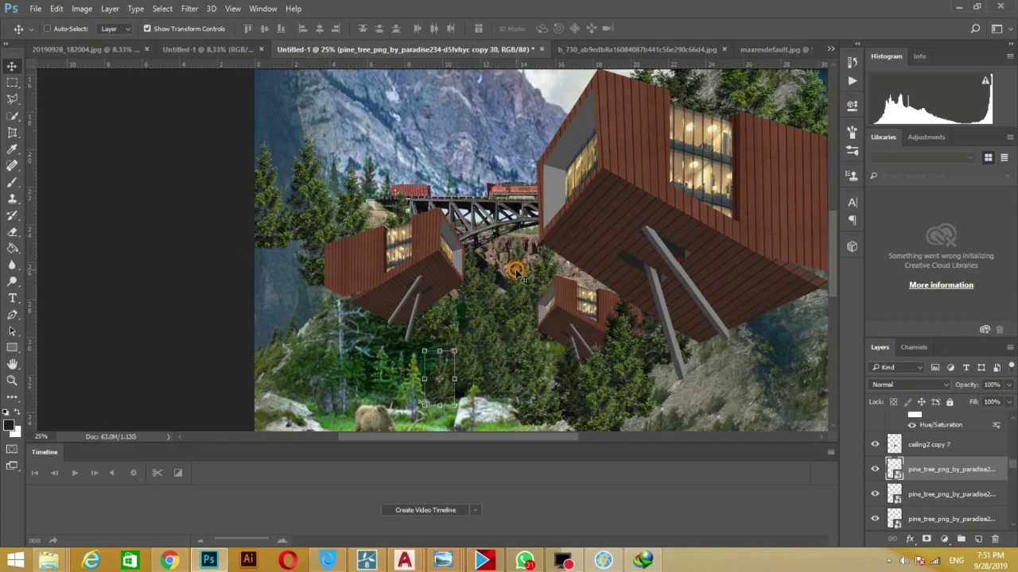
{"action": "key", "text": "ctrl+alt+z"}
{"action": "key", "text": "ctrl+alt+z"}
{"action": "key", "text": "ctrl+alt+z"}
Desaturate one pine tree to -16, then set another to saturation -51 and lightness -34
{"action": "key", "text": "ctrl+u"}
{"action": "left_click_drag", "start_coordinate": [825, 184], "coordinate": [815, 188]}
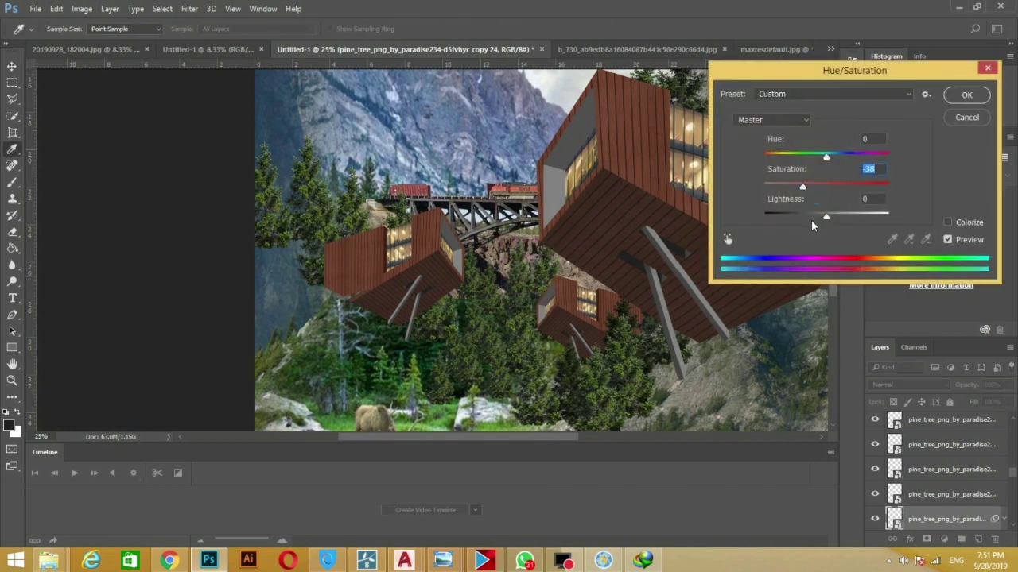
{"action": "left_click", "coordinate": [967, 117]}
{"action": "right_click", "coordinate": [541, 262], "text": "ctrl"}
{"action": "left_click", "coordinate": [596, 268]}
{"action": "key", "text": "ctrl+u"}
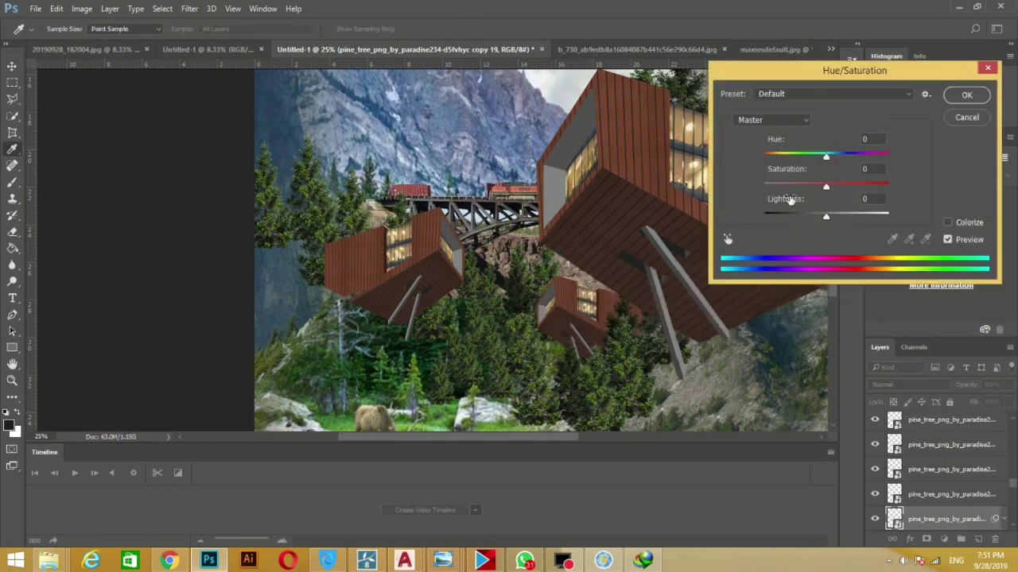
{"action": "left_click_drag", "start_coordinate": [825, 186], "coordinate": [793, 186]}
{"action": "mouse_move", "coordinate": [825, 215]}
{"action": "left_mouse_down"}
{"action": "mouse_move", "coordinate": [803, 216]}
{"action": "mouse_move", "coordinate": [821, 186]}
{"action": "mouse_move", "coordinate": [803, 216]}
{"action": "left_mouse_up"}
{"action": "left_click", "coordinate": [967, 94]}
Apply a Hue/Saturation adjustment to another pine tree layer
{"action": "right_click", "coordinate": [455, 263], "text": "ctrl"}
{"action": "left_click", "coordinate": [517, 266]}
{"action": "key", "text": "ctrl+u"}
{"action": "left_click", "coordinate": [963, 93]}
Duplicate two more pine tree copies and move them into place
{"action": "key", "text": "v"}
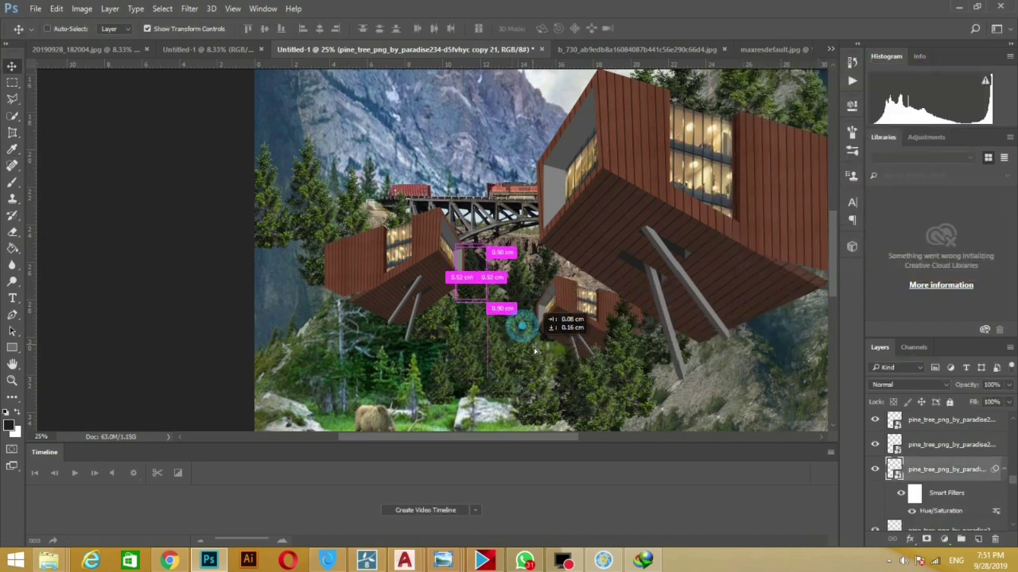
{"action": "left_click_drag", "start_coordinate": [555, 352], "coordinate": [481, 338]}
{"action": "left_click_drag", "start_coordinate": [495, 375], "coordinate": [550, 380], "text": "alt"}
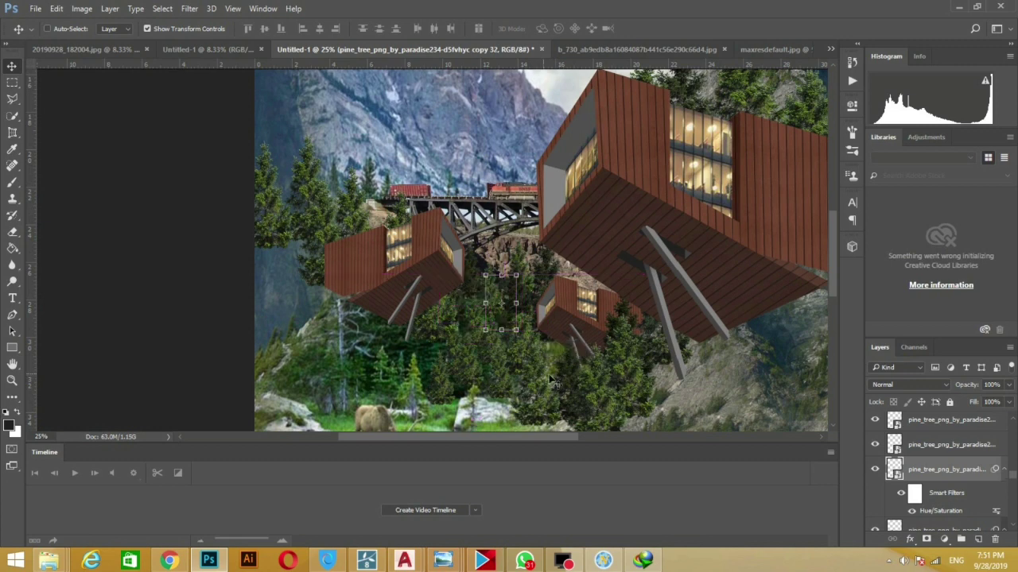
Darken another pine tree copy to lightness -29
{"action": "right_click", "coordinate": [439, 313]}
{"action": "left_click", "coordinate": [493, 325]}
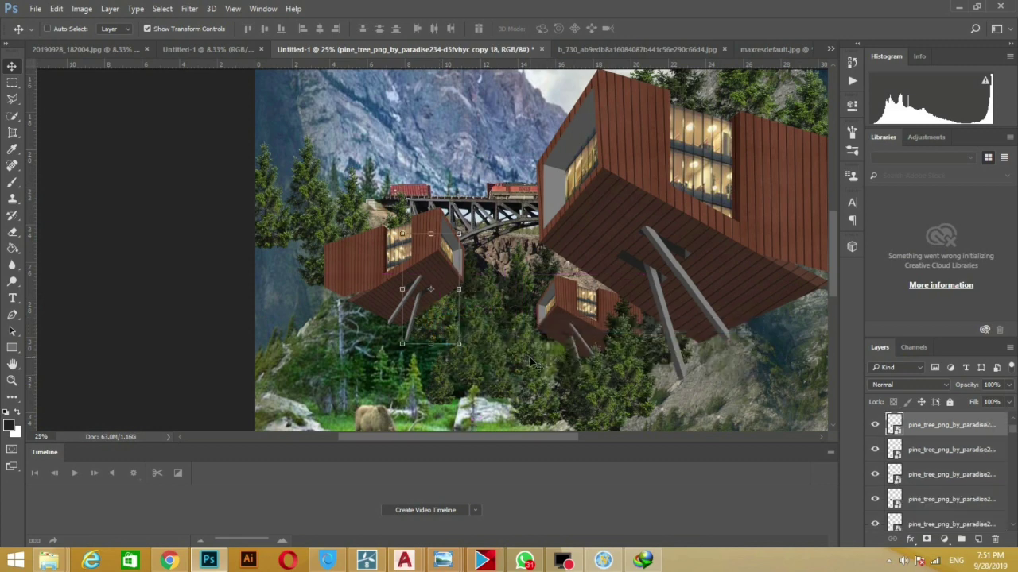
{"action": "key", "text": "ctrl+u"}
{"action": "left_click_drag", "start_coordinate": [825, 216], "coordinate": [808, 216]}
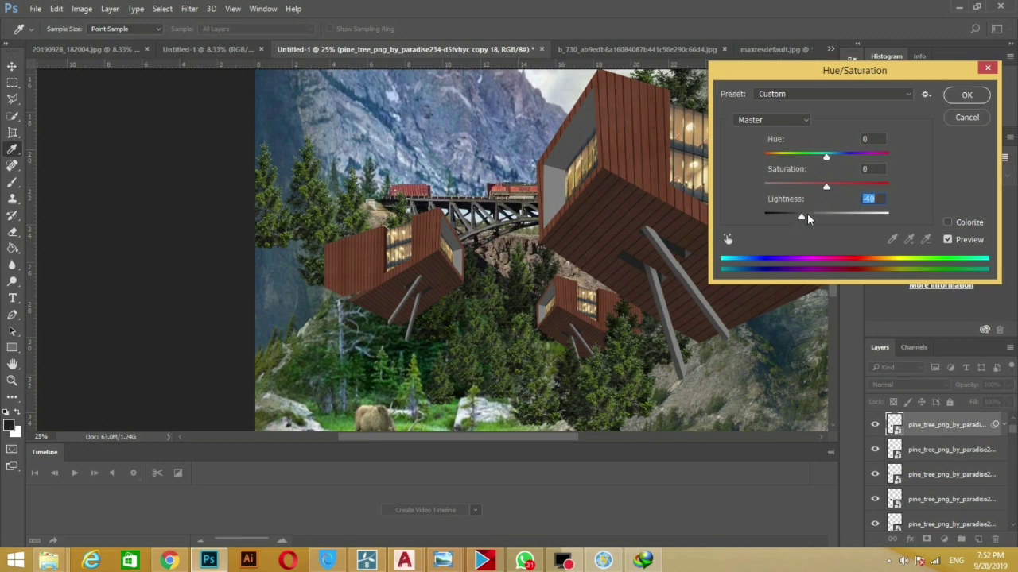
{"action": "left_click", "coordinate": [967, 94]}
Adjust the next two pine trees' tone, darkening the second to lightness -38
{"action": "right_click", "coordinate": [481, 333]}
{"action": "left_click", "coordinate": [493, 338]}
{"action": "key", "text": "ctrl+u"}
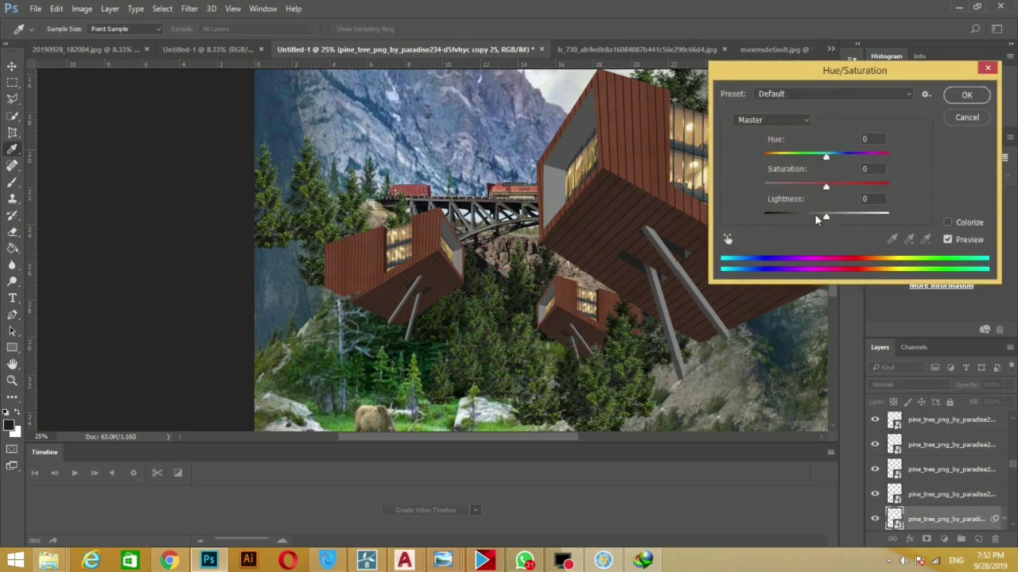
{"action": "left_click_drag", "start_coordinate": [815, 215], "coordinate": [811, 216]}
{"action": "left_click", "coordinate": [967, 94]}
{"action": "right_click", "coordinate": [464, 359]}
{"action": "left_click", "coordinate": [477, 367]}
{"action": "key", "text": "ctrl+u"}
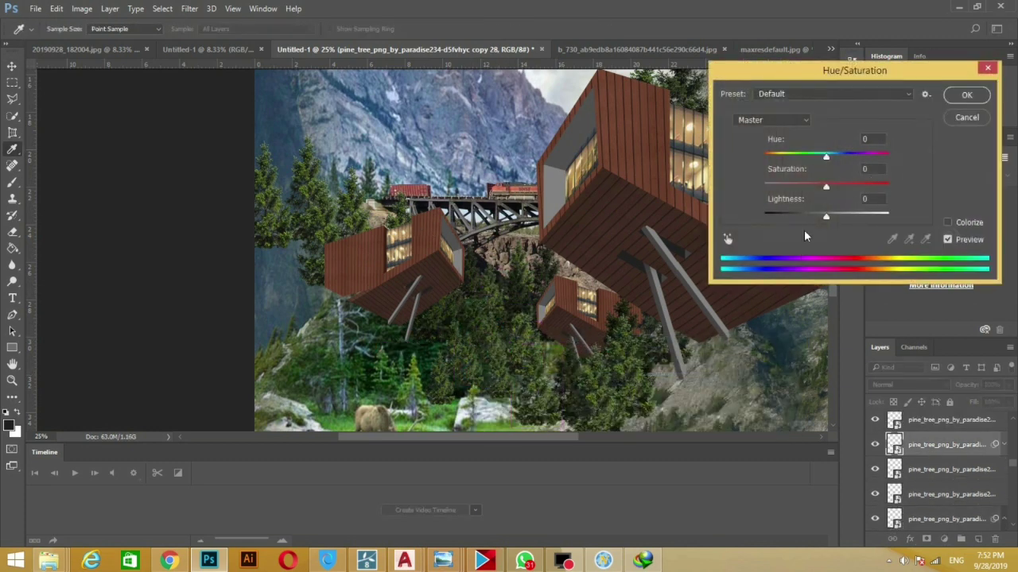
{"action": "left_click", "coordinate": [801, 216]}
{"action": "left_click", "coordinate": [966, 94]}
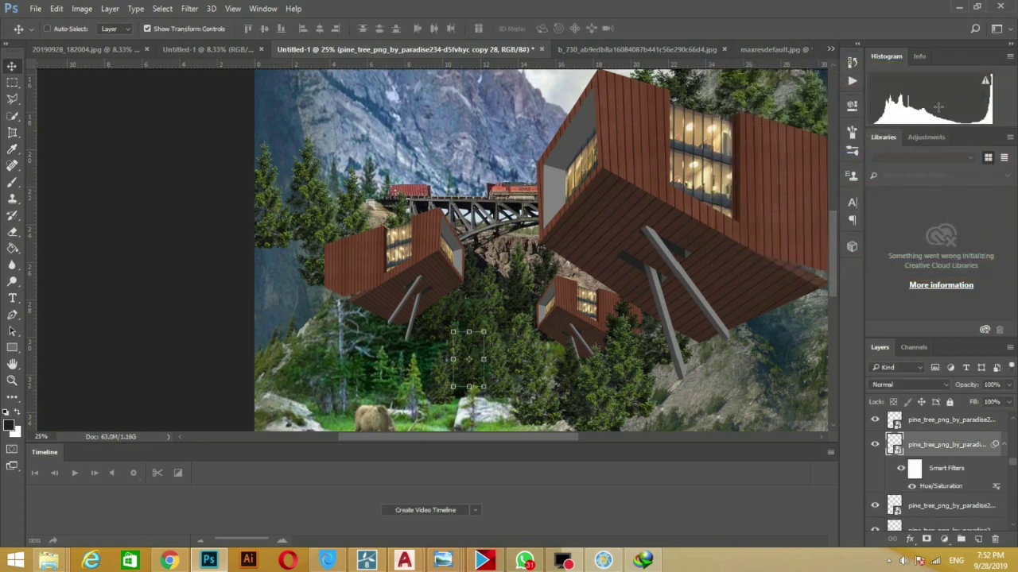
Duplicate a left-side pine tree near the left cabin, layered above ceiling2 copy 5
{"action": "left_click", "coordinate": [276, 205], "text": "ctrl"}
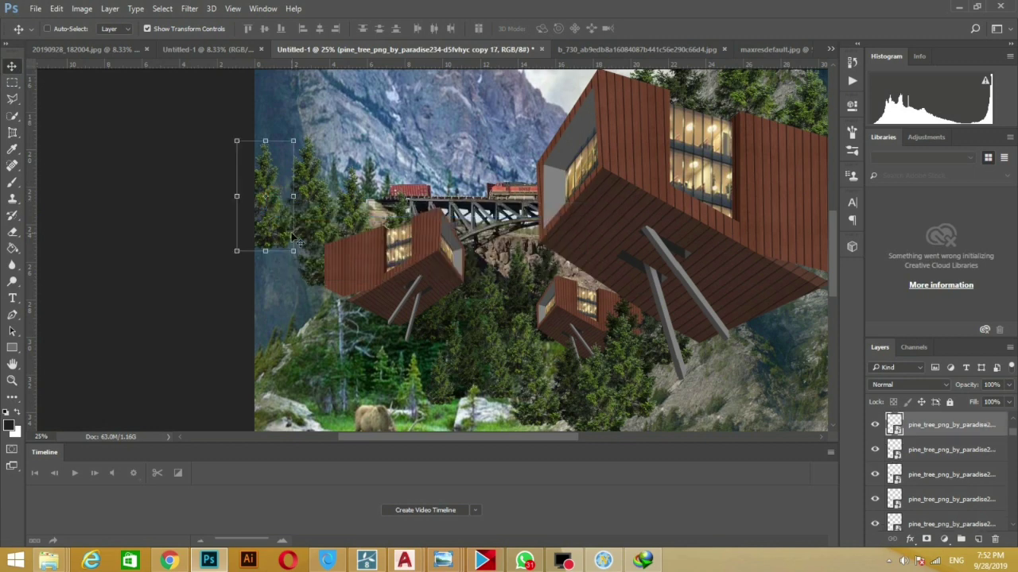
{"action": "left_click_drag", "start_coordinate": [276, 205], "coordinate": [323, 260]}
{"action": "left_click_drag", "start_coordinate": [929, 501], "coordinate": [938, 429]}
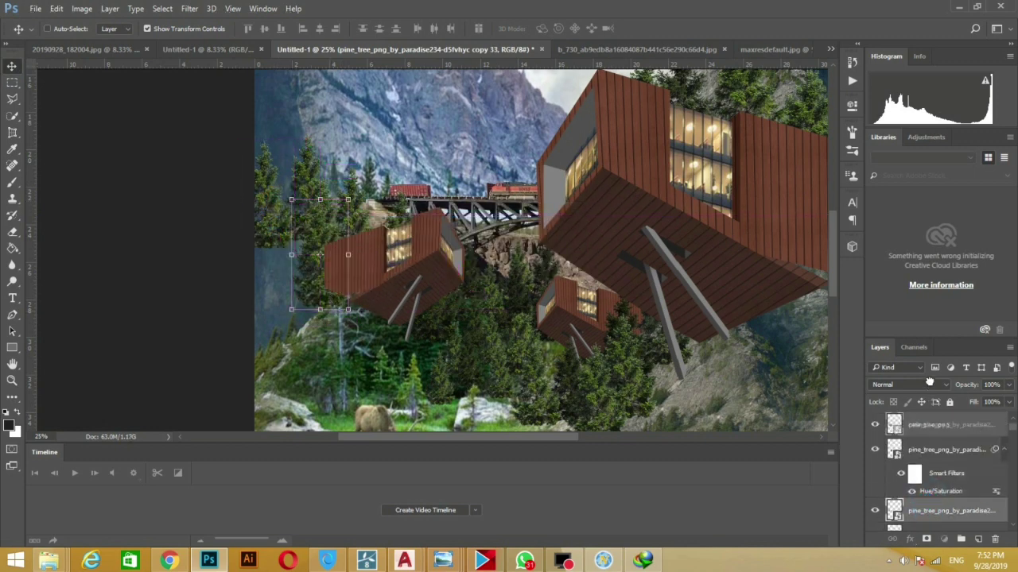
{"action": "left_click_drag", "start_coordinate": [334, 284], "coordinate": [339, 291]}
Darken and desaturate the pine tree copy 4 layer
{"action": "right_click", "coordinate": [294, 161]}
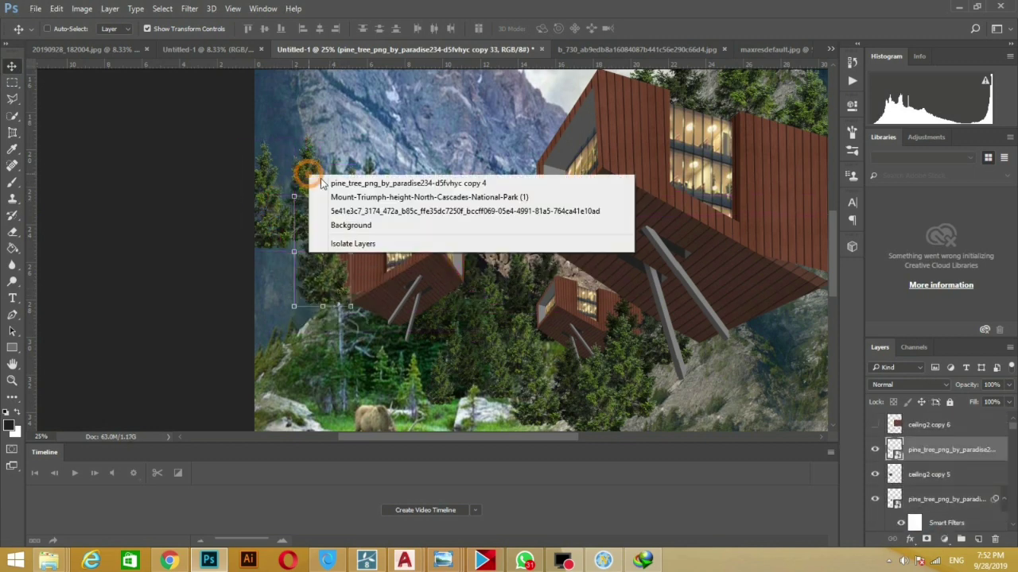
{"action": "left_click", "coordinate": [358, 177]}
{"action": "key", "text": "ctrl+u"}
{"action": "mouse_move", "coordinate": [826, 216]}
{"action": "left_mouse_down"}
{"action": "mouse_move", "coordinate": [804, 216]}
{"action": "mouse_move", "coordinate": [812, 186]}
{"action": "mouse_move", "coordinate": [803, 216]}
{"action": "mouse_move", "coordinate": [786, 216]}
{"action": "left_mouse_up"}
{"action": "left_click", "coordinate": [966, 95]}
Desaturate the pine tree copy 6 layer and rebalance its lightness
{"action": "right_click", "coordinate": [340, 199]}
{"action": "left_click", "coordinate": [382, 204]}
{"action": "key", "text": "ctrl+u"}
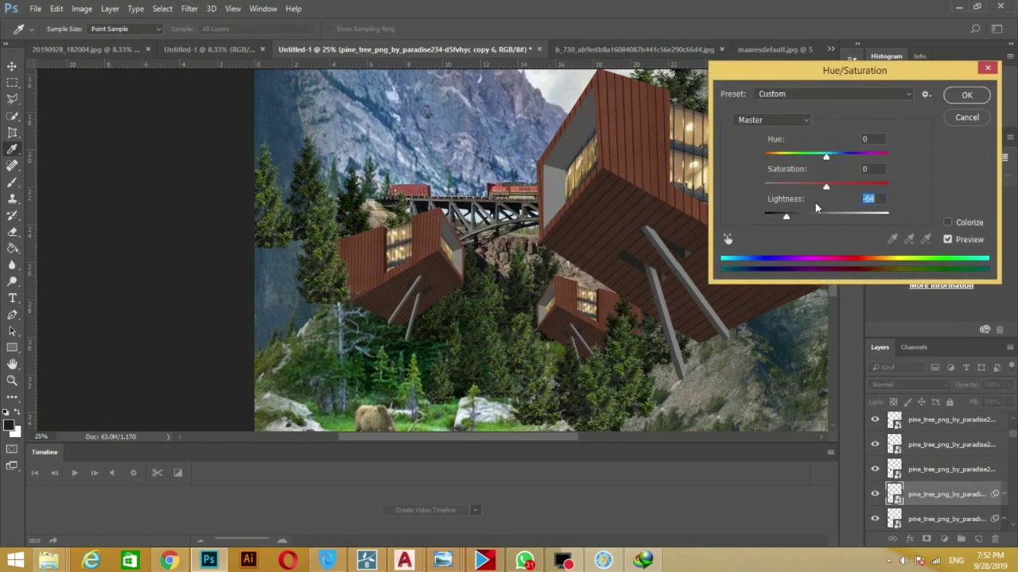
{"action": "left_click_drag", "start_coordinate": [826, 186], "coordinate": [806, 186]}
{"action": "left_click_drag", "start_coordinate": [855, 215], "coordinate": [798, 221]}
{"action": "left_click", "coordinate": [967, 95]}
Apply the Hue/Saturation darkening to the pine tree copy 15 layer
{"action": "right_click", "coordinate": [402, 217]}
{"action": "left_click", "coordinate": [477, 223]}
{"action": "key", "text": "ctrl+u"}
{"action": "left_click", "coordinate": [963, 95]}
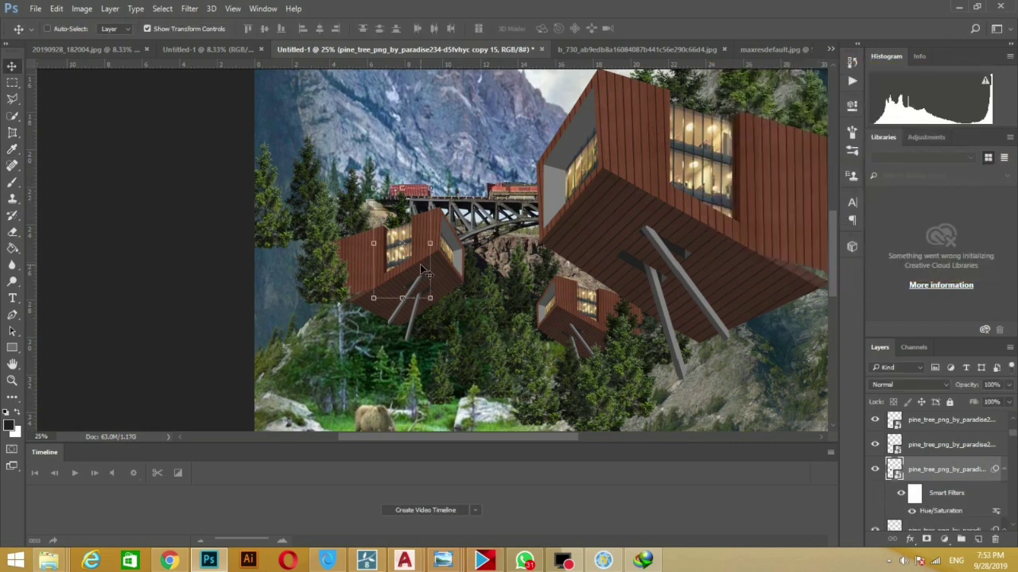
Duplicate a pine tree near the bridge and move its layer beneath the bridge layer
{"action": "left_click_drag", "start_coordinate": [420, 268], "coordinate": [479, 188]}
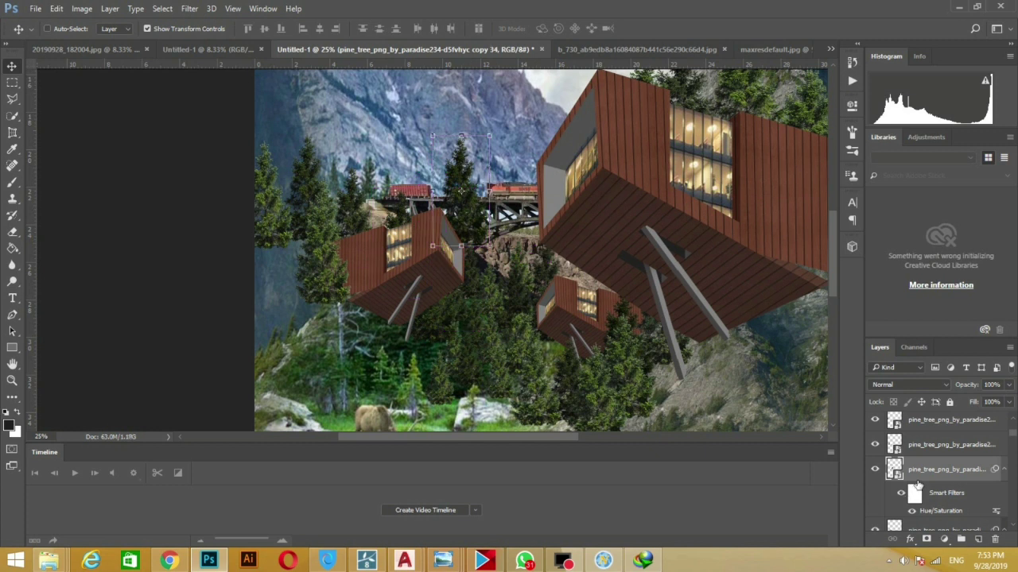
{"action": "left_click_drag", "start_coordinate": [919, 483], "coordinate": [921, 541]}
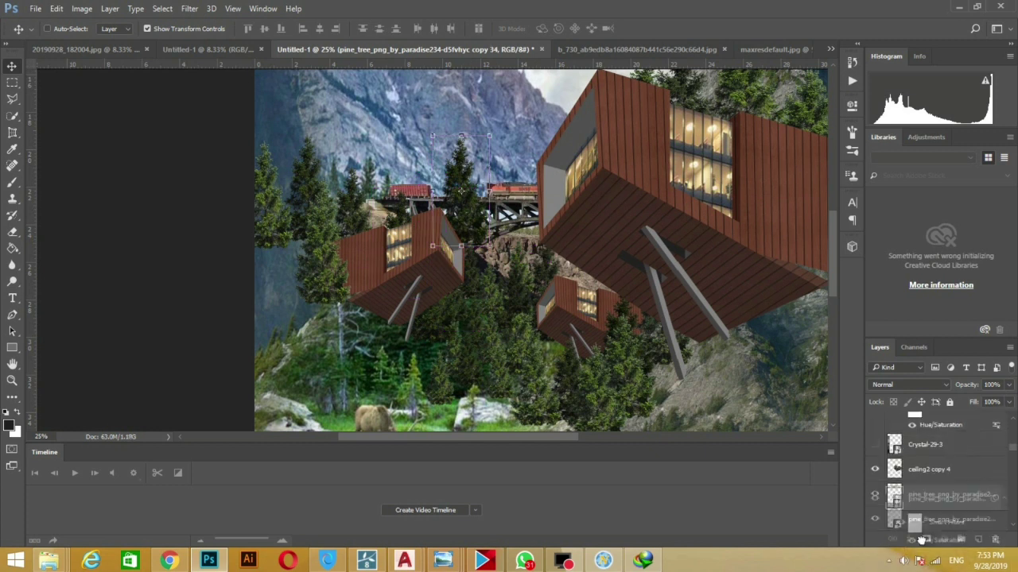
{"action": "mouse_move", "coordinate": [920, 540]}
{"action": "left_mouse_down"}
{"action": "mouse_move", "coordinate": [942, 541]}
{"action": "mouse_move", "coordinate": [926, 449]}
{"action": "left_mouse_up"}
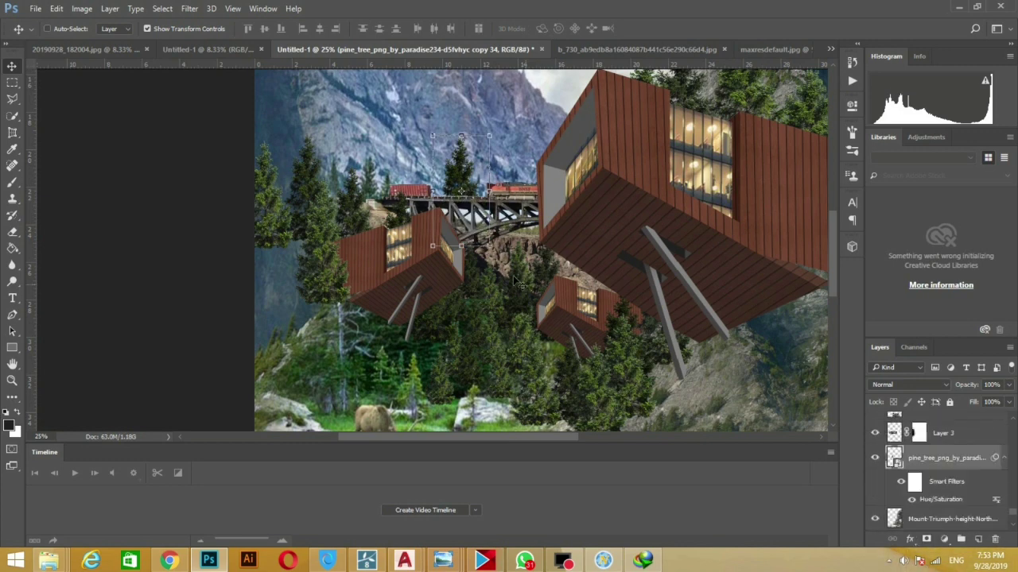
{"action": "left_click", "coordinate": [487, 155]}
{"action": "left_click", "coordinate": [515, 228]}
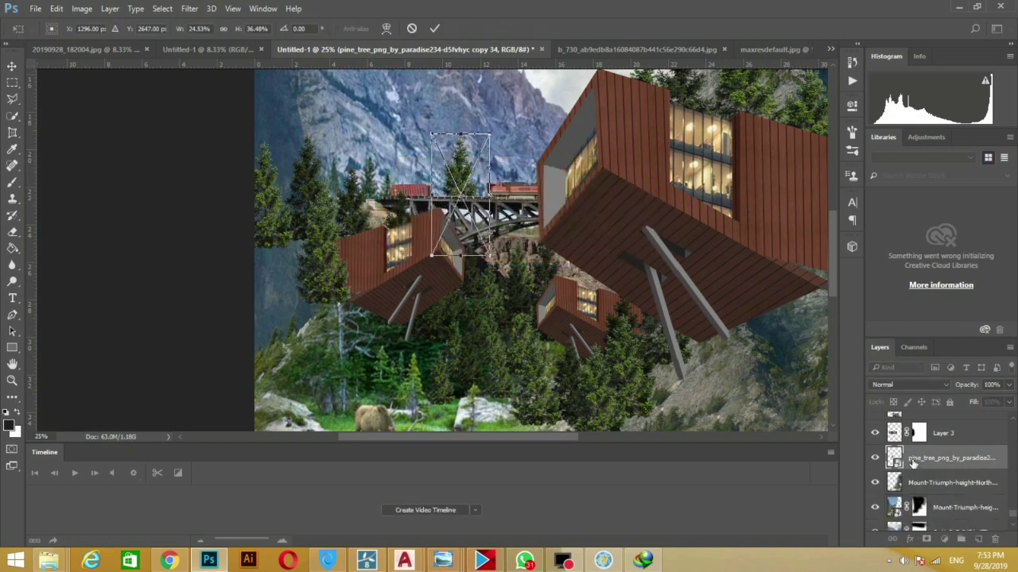
Rasterize the tree layer, shrink it to about 79%, and tuck it behind the bridge
{"action": "right_click", "coordinate": [929, 462]}
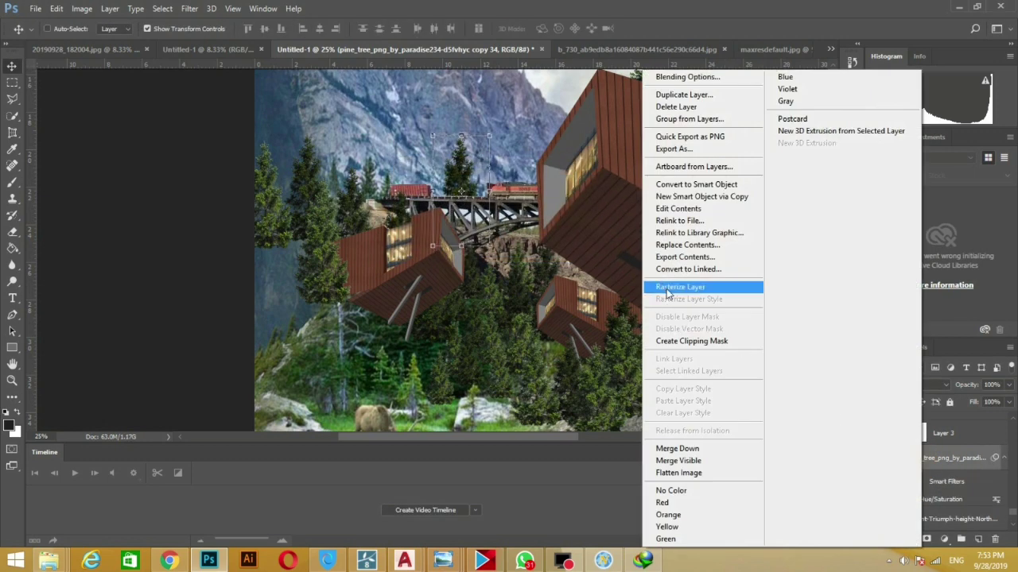
{"action": "left_click", "coordinate": [700, 290]}
{"action": "key", "text": "ctrl+t"}
{"action": "left_click_drag", "start_coordinate": [482, 147], "coordinate": [477, 156]}
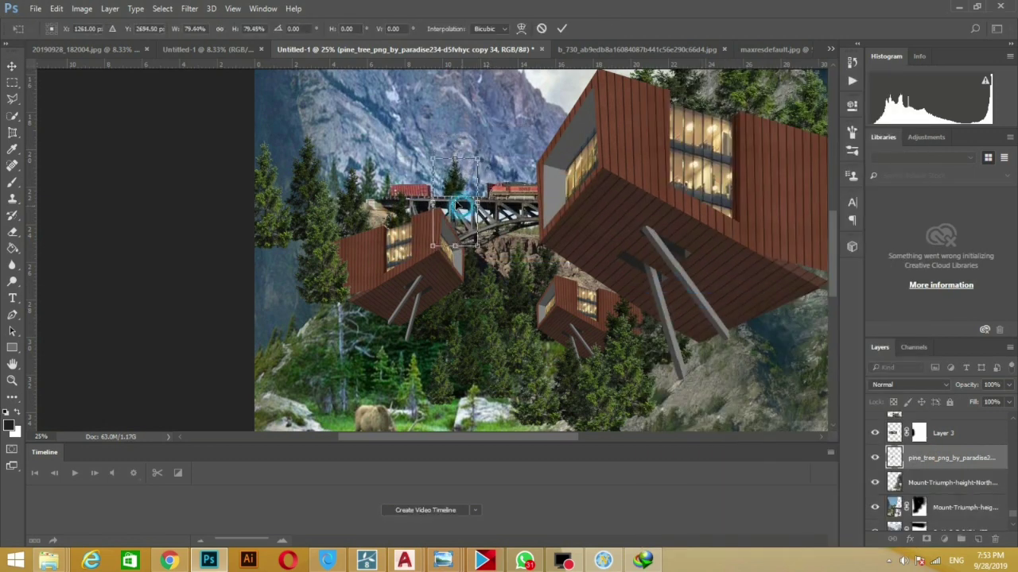
{"action": "mouse_move", "coordinate": [464, 211]}
{"action": "left_mouse_down"}
{"action": "mouse_move", "coordinate": [424, 183]}
{"action": "mouse_move", "coordinate": [459, 200]}
{"action": "left_mouse_up"}
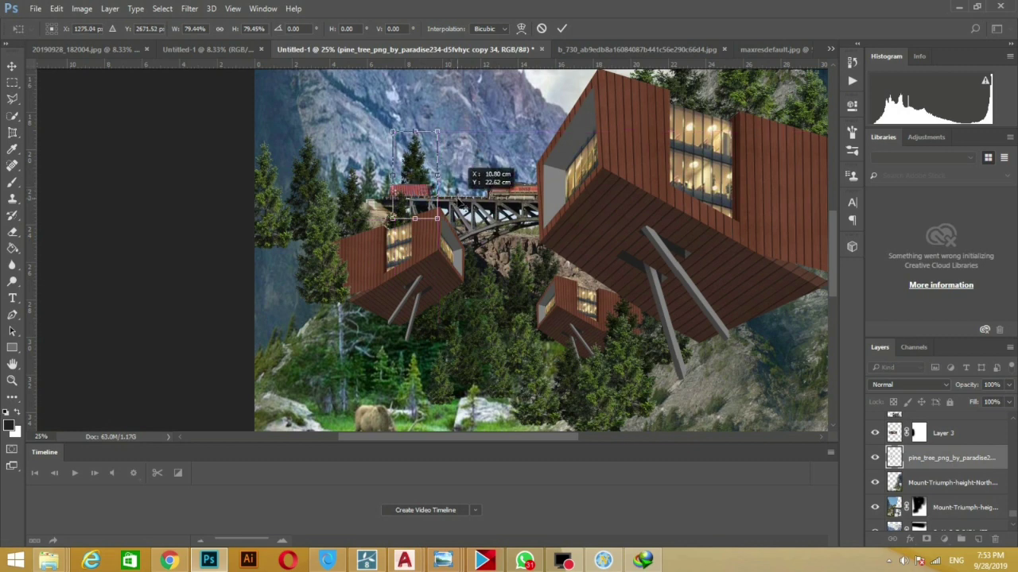
{"action": "key", "text": "Return"}
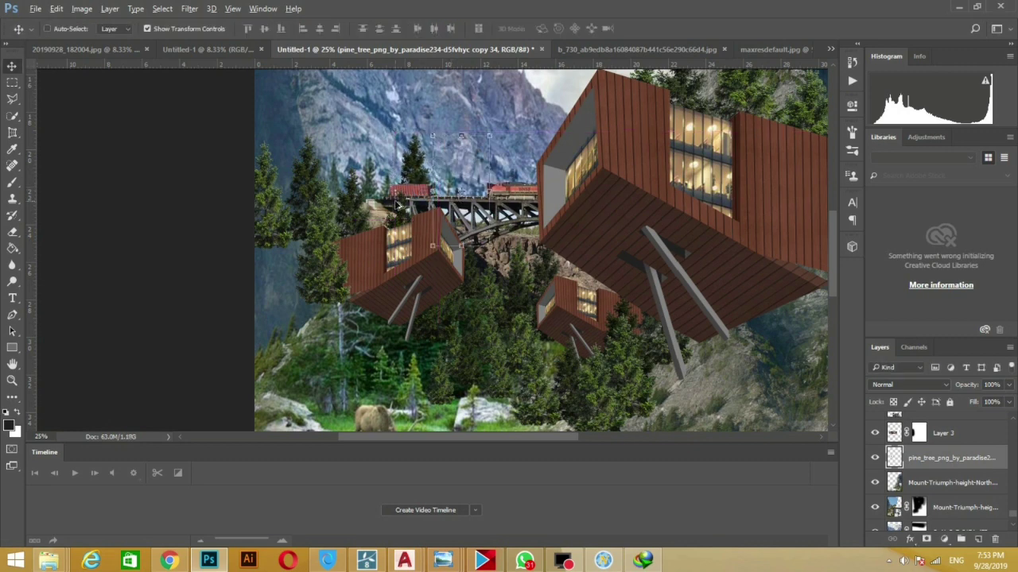
Duplicate the small tree and place the copy along the bridge
{"action": "right_click", "coordinate": [397, 159]}
{"action": "left_click", "coordinate": [445, 170]}
{"action": "mouse_move", "coordinate": [445, 183]}
{"action": "left_mouse_down"}
{"action": "mouse_move", "coordinate": [477, 213]}
{"action": "mouse_move", "coordinate": [553, 168]}
{"action": "mouse_move", "coordinate": [539, 185]}
{"action": "mouse_move", "coordinate": [524, 171]}
{"action": "mouse_move", "coordinate": [503, 206]}
{"action": "left_mouse_up"}
Commit the latest tree copy's transform and zoom out to see the whole image
{"action": "key", "text": "ctrl+t"}
{"action": "key", "text": "Return"}
{"action": "scroll", "coordinate": [509, 214], "scroll_direction": "up", "scroll_amount": 1}
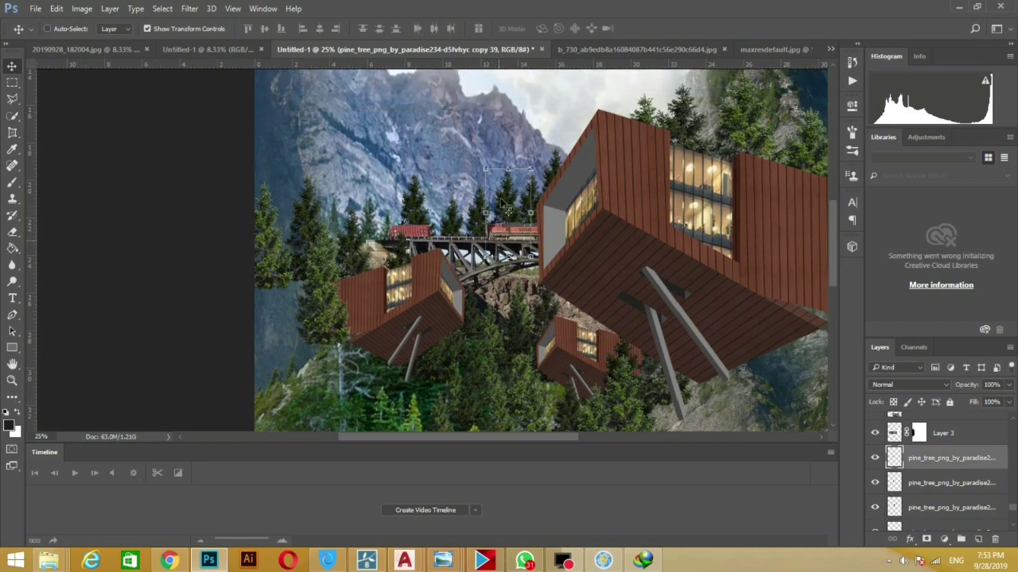
{"action": "scroll", "coordinate": [517, 219], "scroll_direction": "up", "scroll_amount": 2}
{"action": "key", "text": "ctrl+minus"}
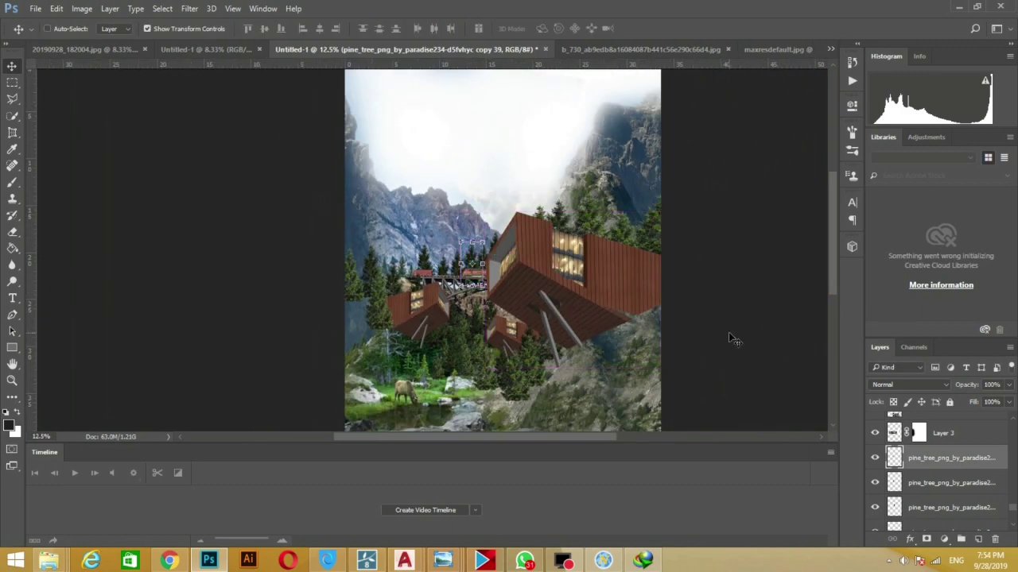
{"action": "scroll", "coordinate": [509, 318], "scroll_direction": "up", "scroll_amount": 2, "text": "alt"}
{"action": "scroll", "coordinate": [513, 322], "scroll_direction": "up", "scroll_amount": 1, "text": "alt"}
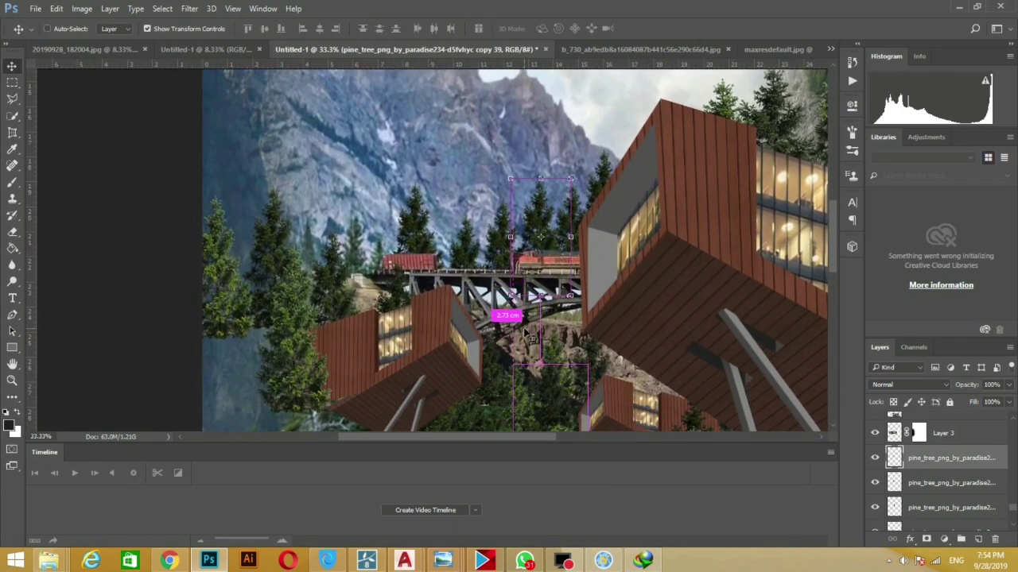
{"action": "scroll", "coordinate": [545, 302], "scroll_direction": "up", "scroll_amount": 2, "text": "alt"}
Toggle the Layer 3 bridge off and on to check the trees behind it
{"action": "left_click", "coordinate": [895, 433]}
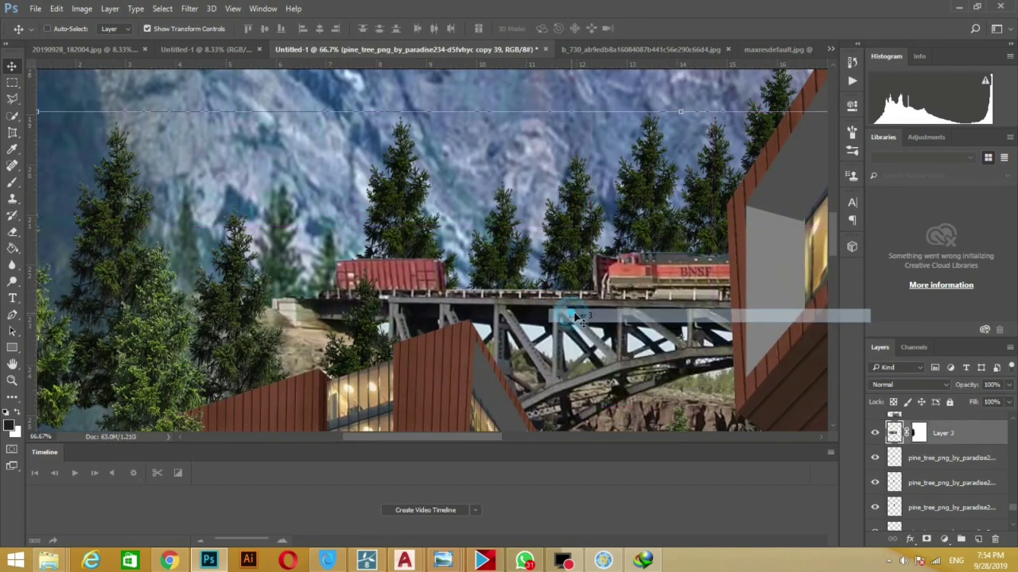
{"action": "left_click", "coordinate": [874, 433]}
{"action": "left_click", "coordinate": [874, 433]}
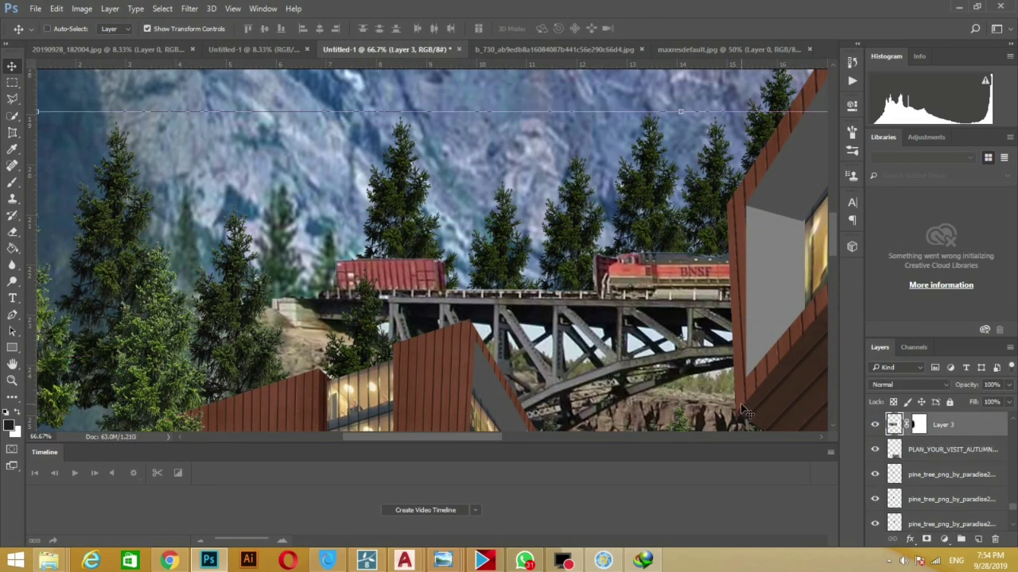
{"action": "scroll", "coordinate": [688, 286], "scroll_direction": "down", "scroll_amount": 1}
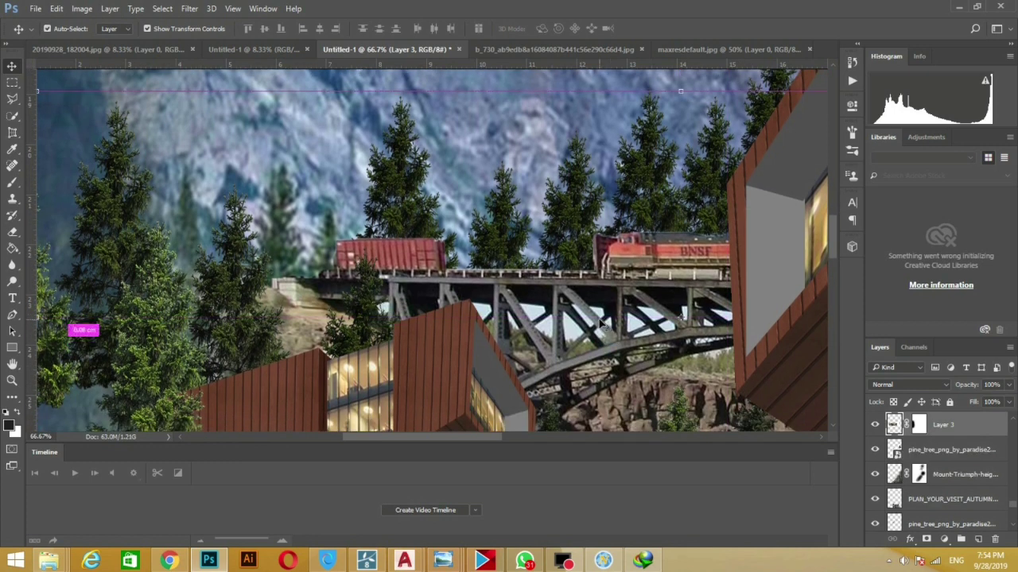
Magic Wand sample the sky gaps between girders, then discard the oversized selection
{"action": "right_click", "coordinate": [12, 116]}
{"action": "left_click", "coordinate": [75, 131]}
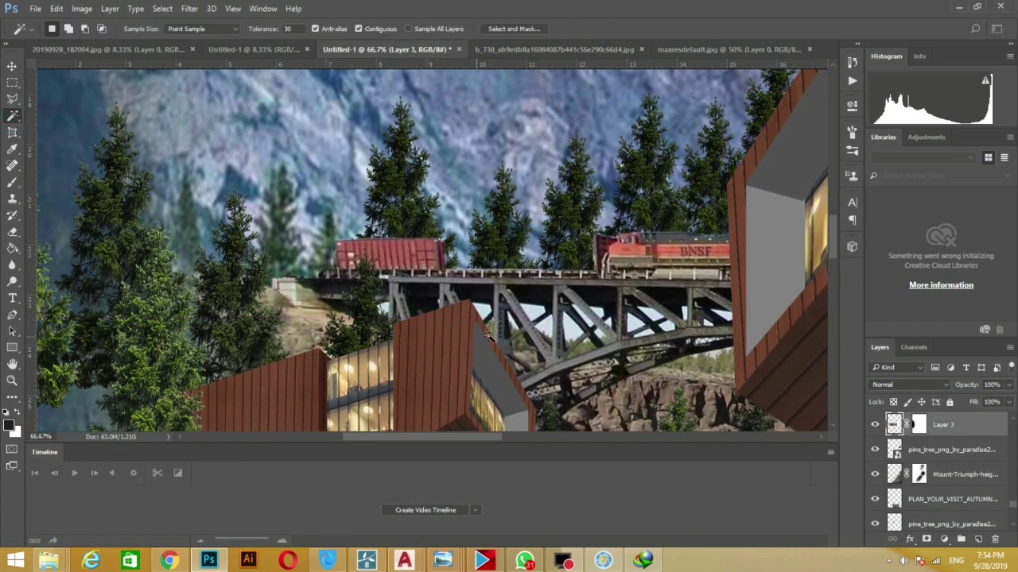
{"action": "left_click", "coordinate": [486, 315]}
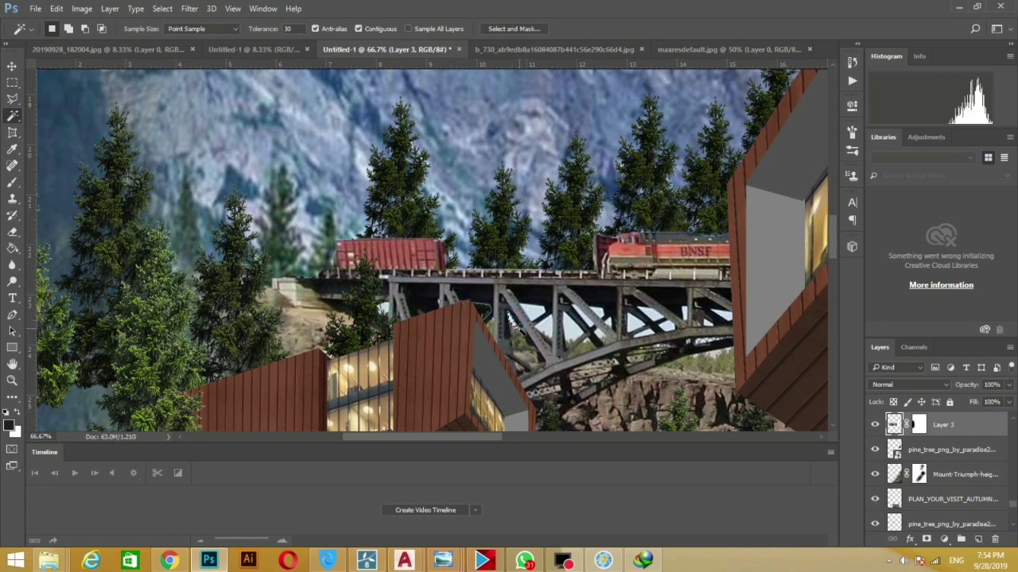
{"action": "left_click", "coordinate": [533, 316]}
{"action": "left_click", "coordinate": [561, 332]}
{"action": "left_click", "coordinate": [589, 318]}
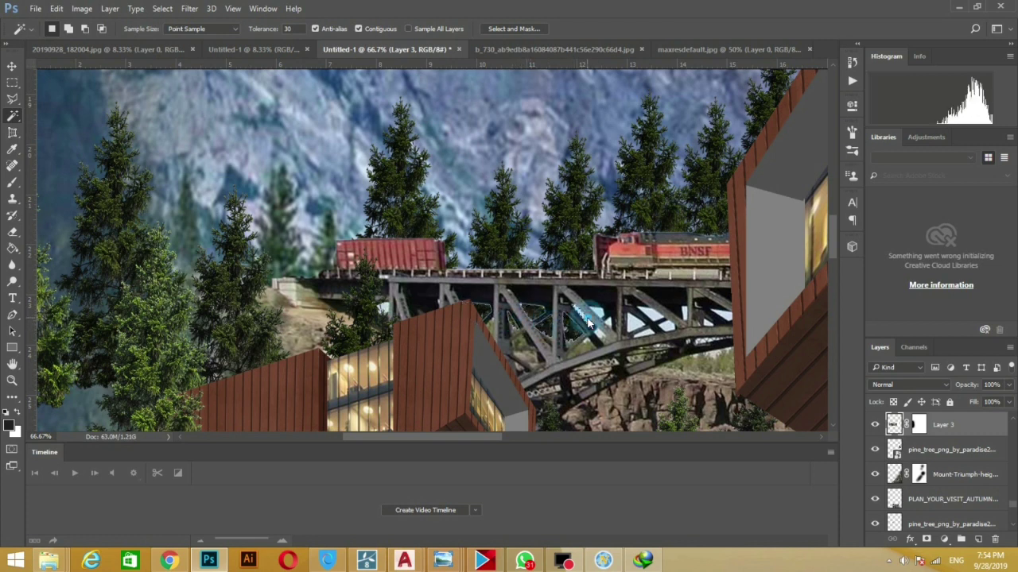
{"action": "left_click", "coordinate": [608, 322]}
{"action": "left_click", "coordinate": [596, 335]}
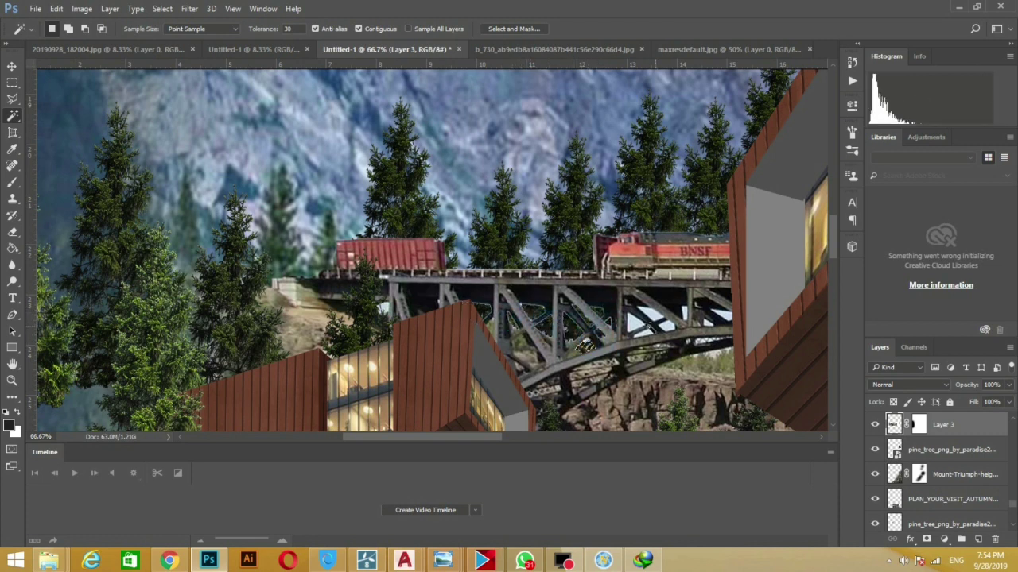
{"action": "left_click", "coordinate": [652, 342]}
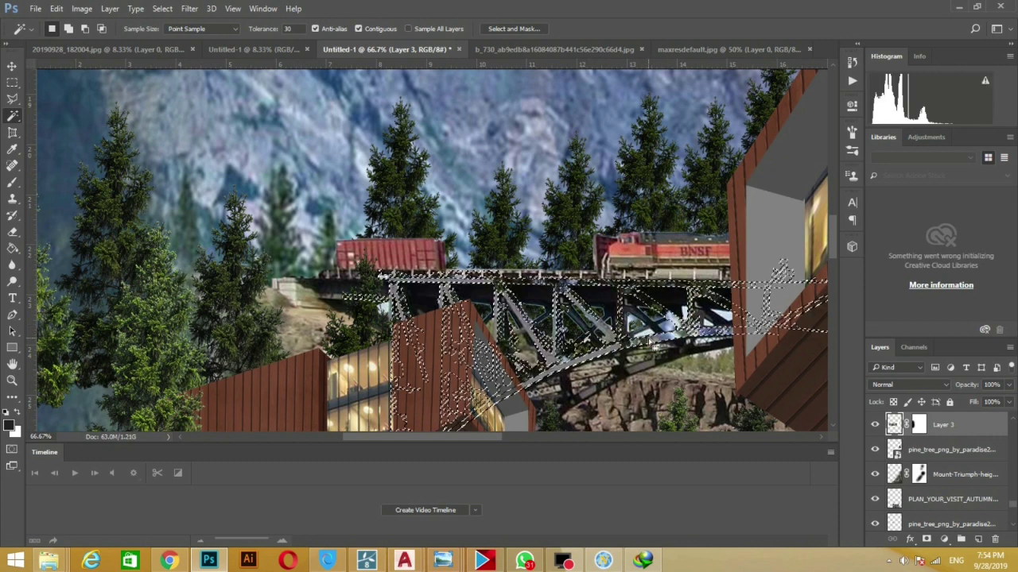
{"action": "key", "text": "ctrl+d"}
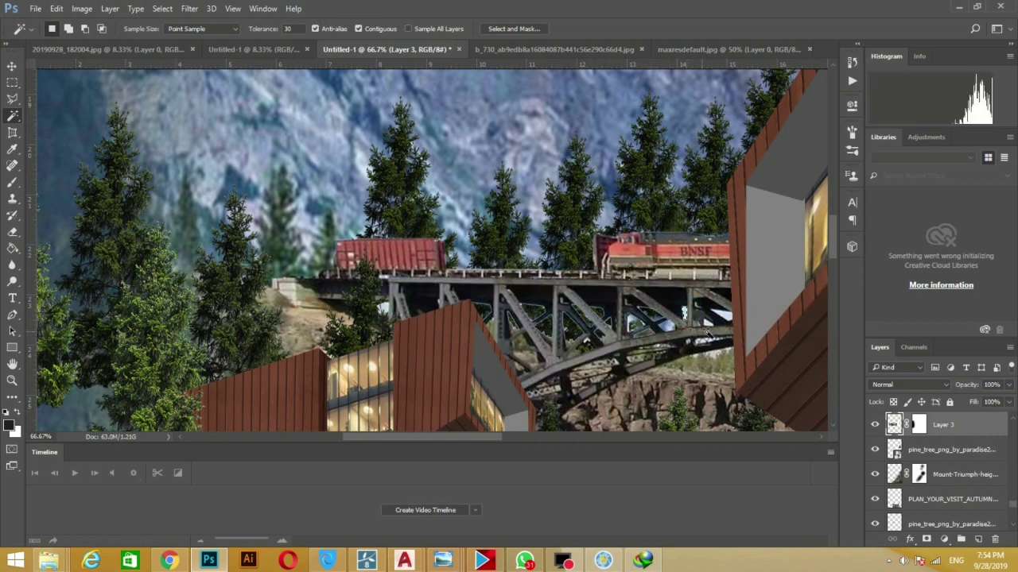
Magic Wand select two sky gaps between the bridge girders
{"action": "left_click", "coordinate": [700, 322]}
{"action": "left_click", "coordinate": [725, 314]}
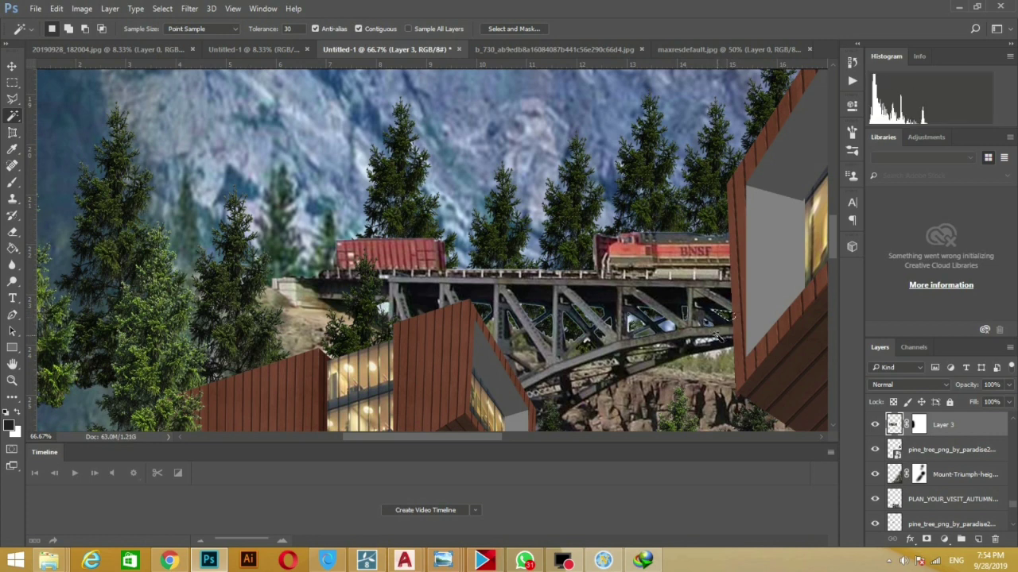
{"action": "scroll", "coordinate": [656, 227], "scroll_direction": "down", "scroll_amount": 1}
{"action": "scroll", "coordinate": [656, 228], "scroll_direction": "down", "scroll_amount": 2}
Review the full collage at 12.5% zoom, then bring the Chrome train bridge results forward
{"action": "scroll", "coordinate": [655, 227], "scroll_direction": "down", "scroll_amount": 1}
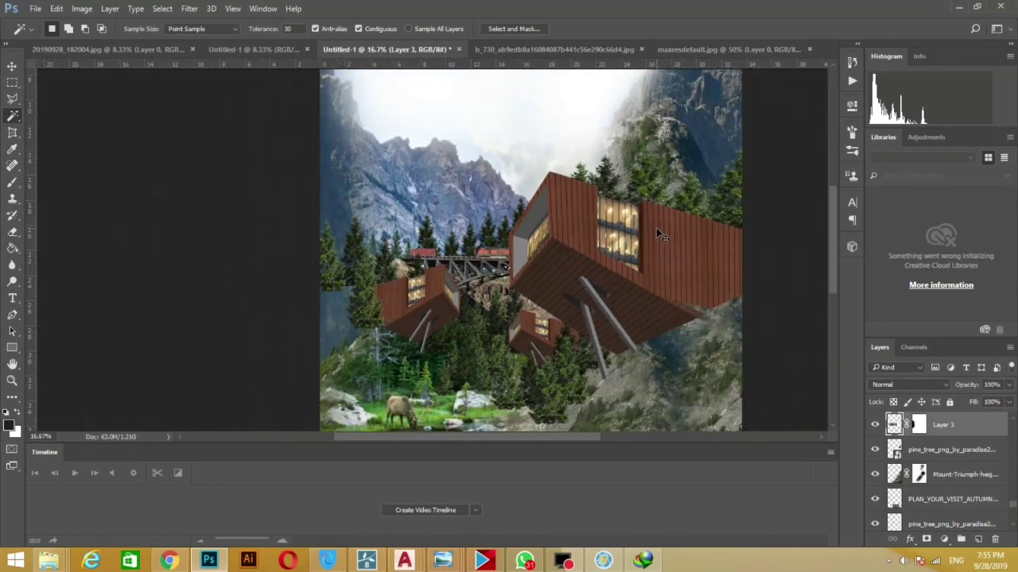
{"action": "left_click", "coordinate": [12, 83]}
{"action": "scroll", "coordinate": [156, 241], "scroll_direction": "down", "scroll_amount": 1}
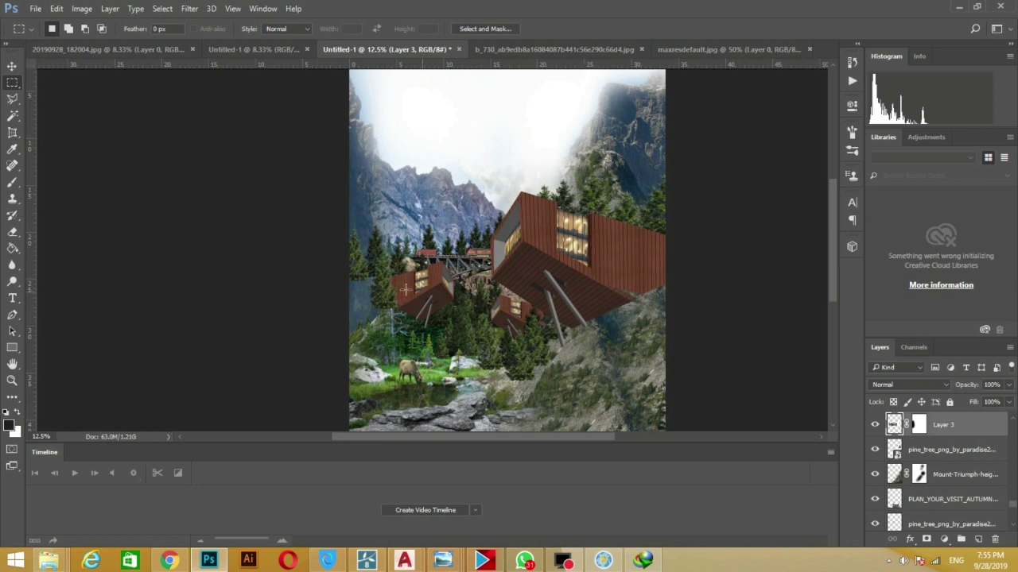
{"action": "left_click", "coordinate": [13, 66]}
{"action": "scroll", "coordinate": [637, 418], "scroll_direction": "up", "scroll_amount": 1}
{"action": "scroll", "coordinate": [638, 419], "scroll_direction": "left", "scroll_amount": 1}
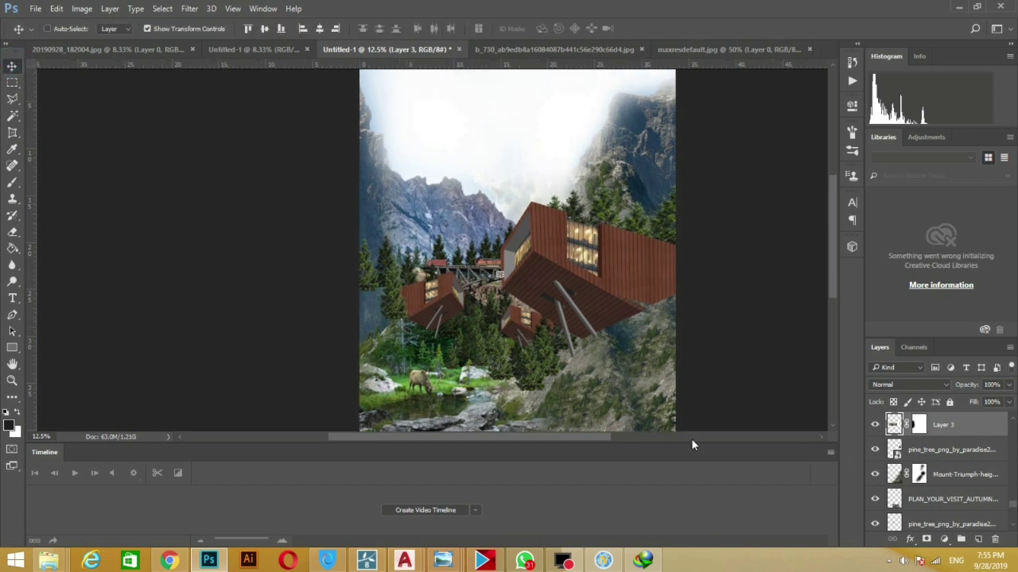
{"action": "scroll", "coordinate": [374, 243], "scroll_direction": "down", "scroll_amount": 3}
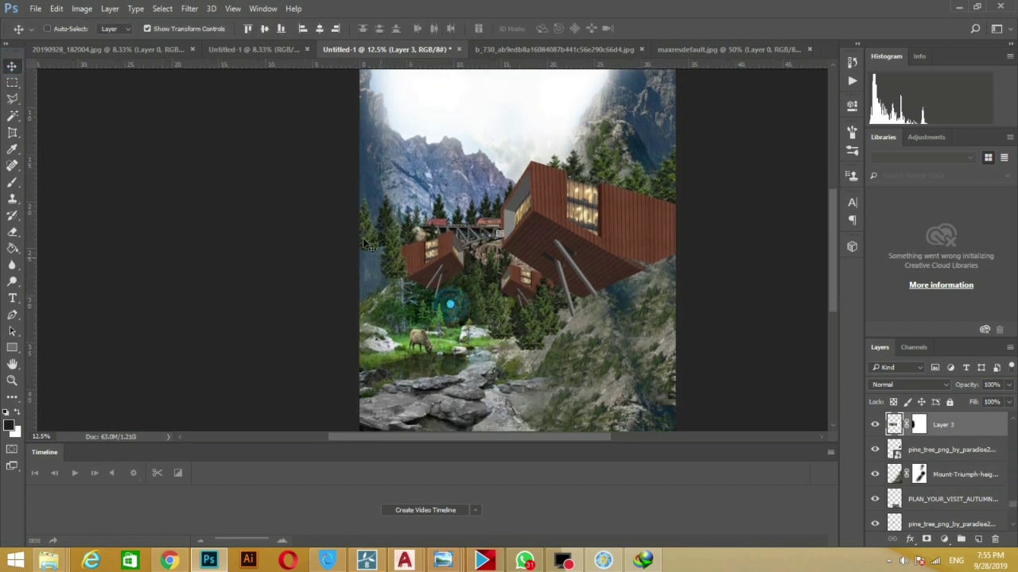
{"action": "left_click", "coordinate": [13, 83]}
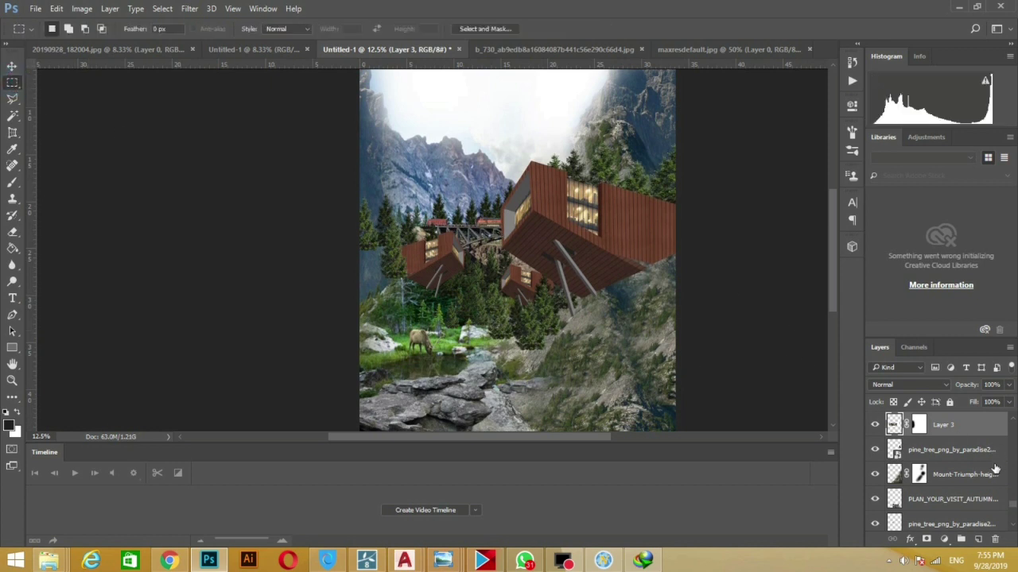
{"action": "scroll", "coordinate": [715, 389], "scroll_direction": "up", "scroll_amount": 1}
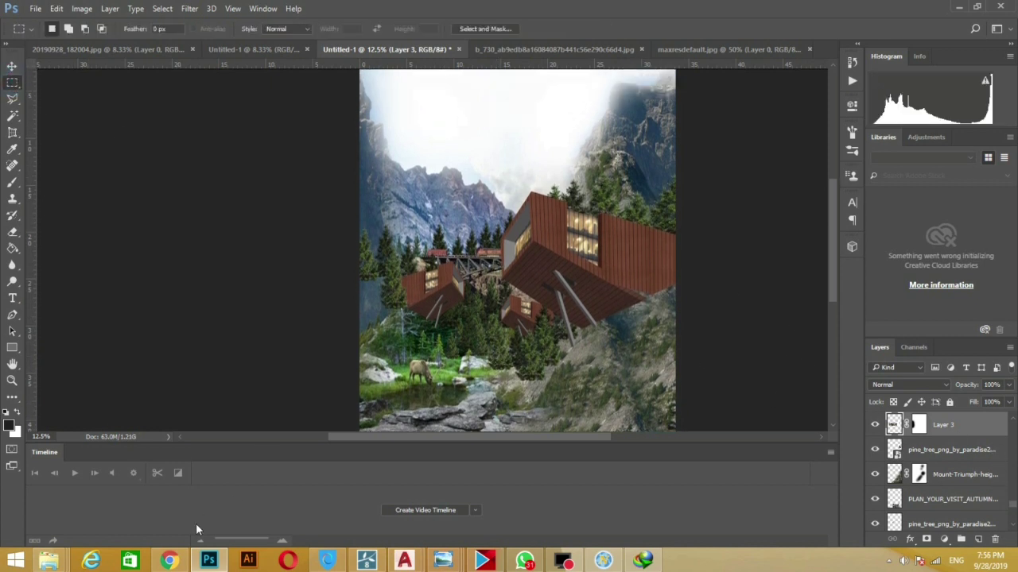
{"action": "left_click", "coordinate": [170, 561]}
Search Google Images for 'hazy pin forest' and return to those results
{"action": "left_click", "coordinate": [299, 11]}
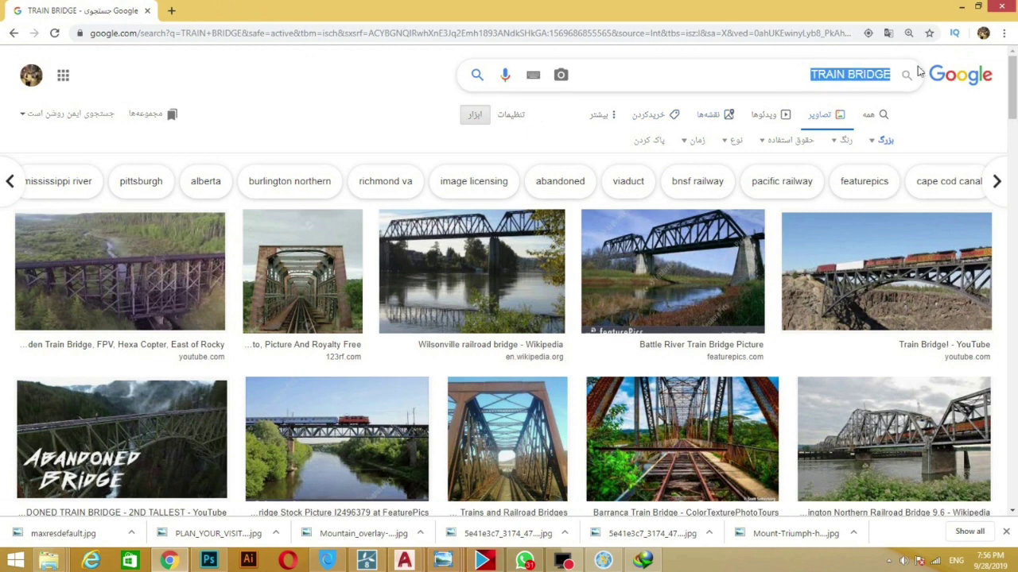
{"action": "type", "text": "hazy p"}
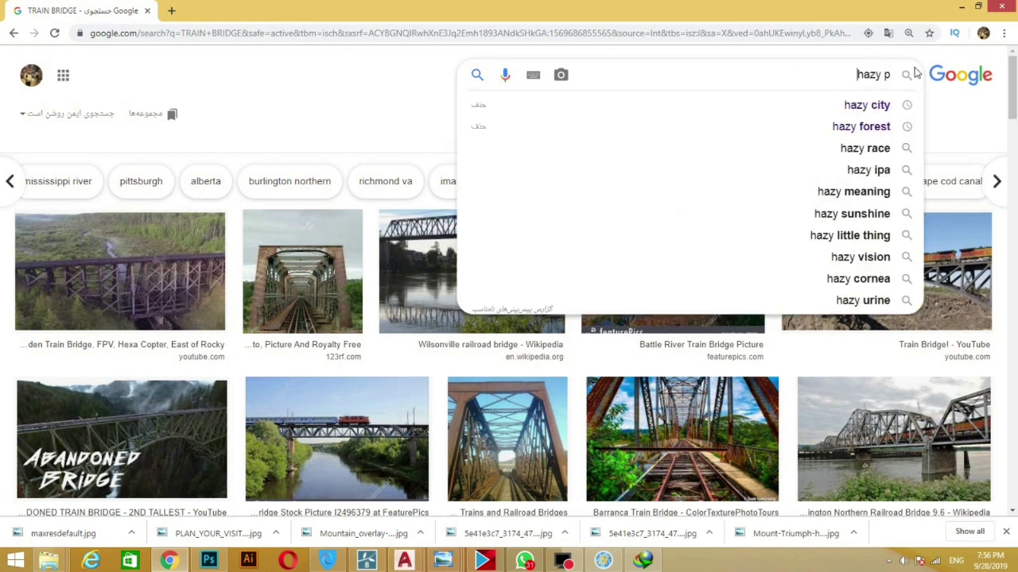
{"action": "type", "text": "in forest"}
{"action": "key", "text": "Return"}
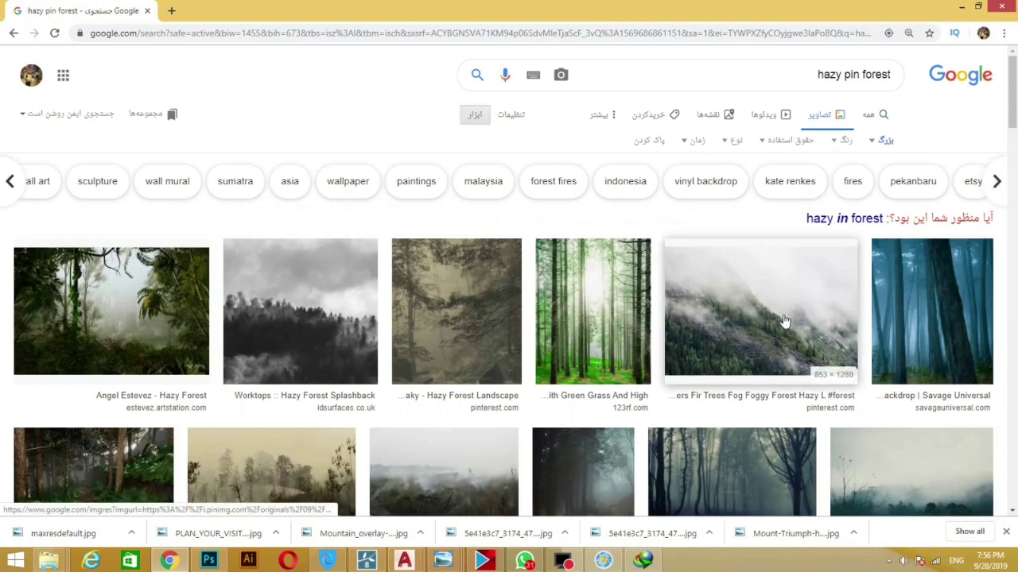
{"action": "left_click", "coordinate": [831, 221]}
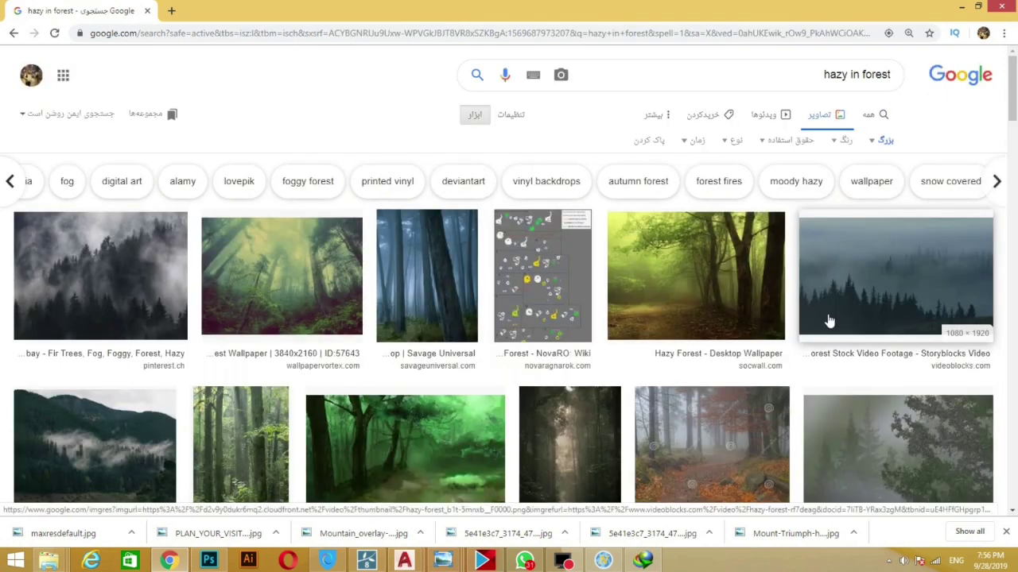
{"action": "key", "text": "alt+Left"}
Open the misty mountainside image in a new tab and save it to disk
{"action": "right_click", "coordinate": [795, 276]}
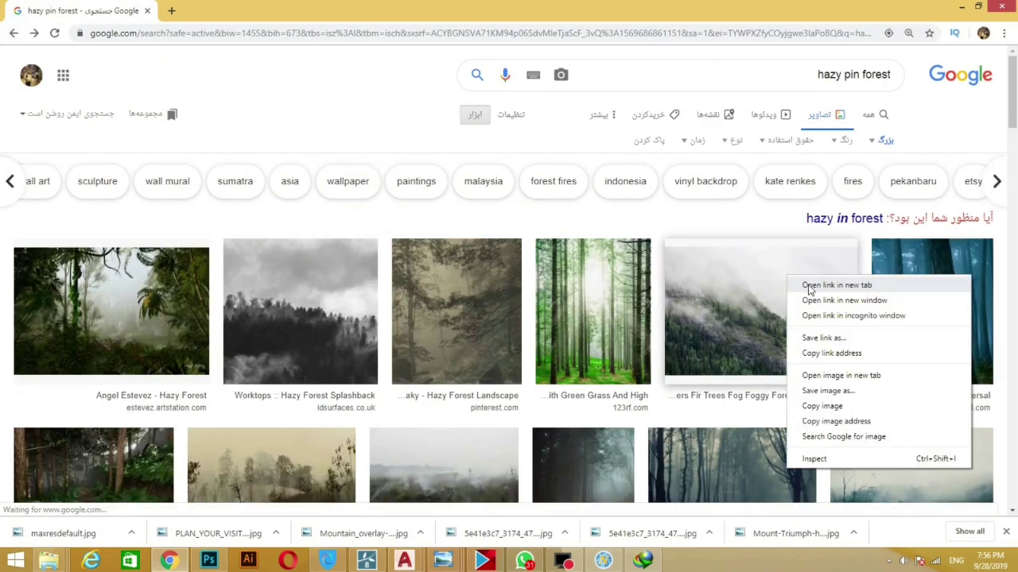
{"action": "left_click", "coordinate": [827, 288]}
{"action": "scroll", "coordinate": [477, 374], "scroll_direction": "down", "scroll_amount": 2}
{"action": "scroll", "coordinate": [716, 357], "scroll_direction": "down", "scroll_amount": 2}
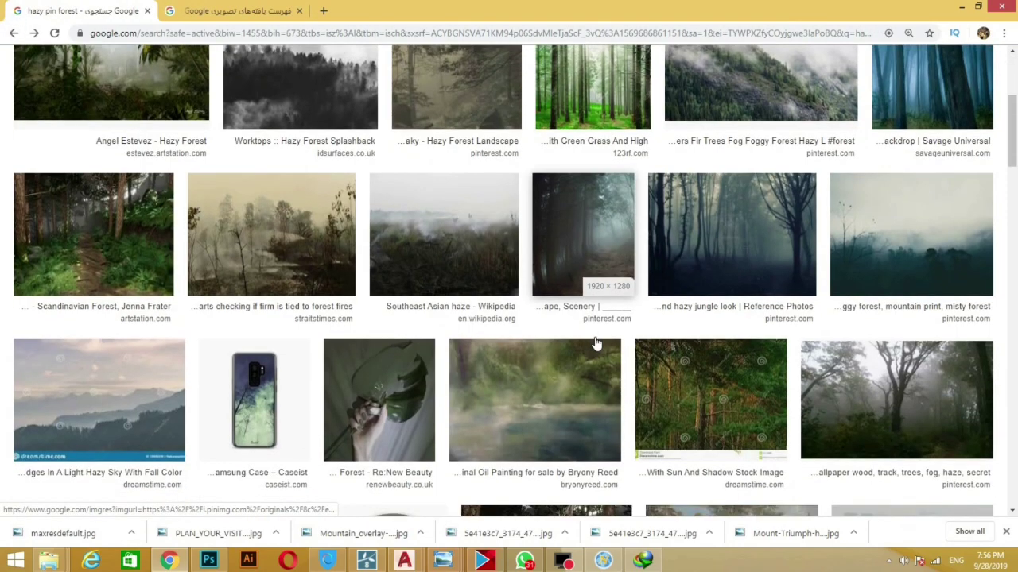
{"action": "scroll", "coordinate": [725, 353], "scroll_direction": "down", "scroll_amount": 2}
{"action": "scroll", "coordinate": [716, 350], "scroll_direction": "down", "scroll_amount": 4}
{"action": "scroll", "coordinate": [716, 350], "scroll_direction": "up", "scroll_amount": 4}
{"action": "scroll", "coordinate": [704, 339], "scroll_direction": "up", "scroll_amount": 1}
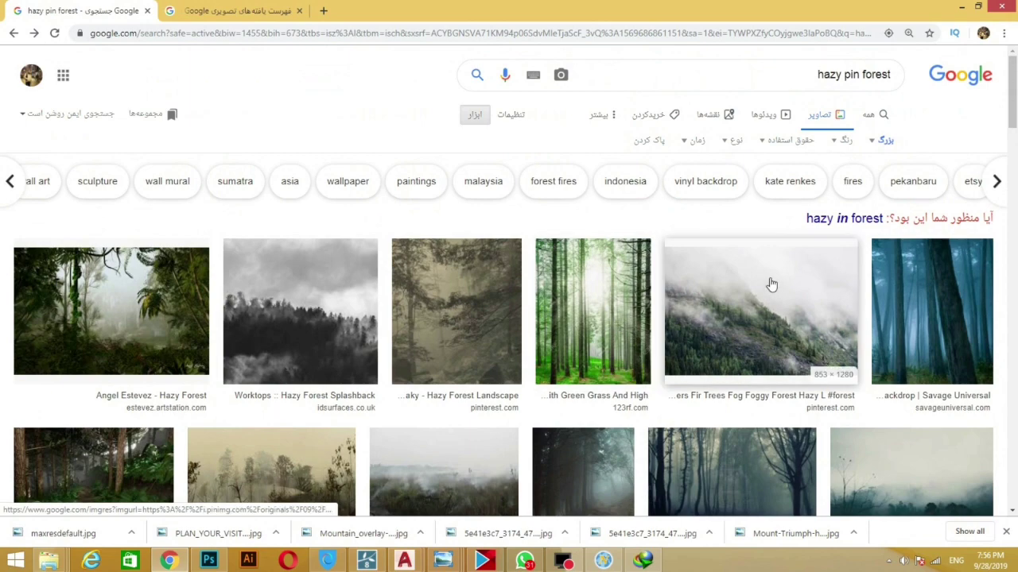
{"action": "left_click", "coordinate": [207, 9]}
{"action": "right_click", "coordinate": [548, 198]}
{"action": "left_click", "coordinate": [608, 309]}
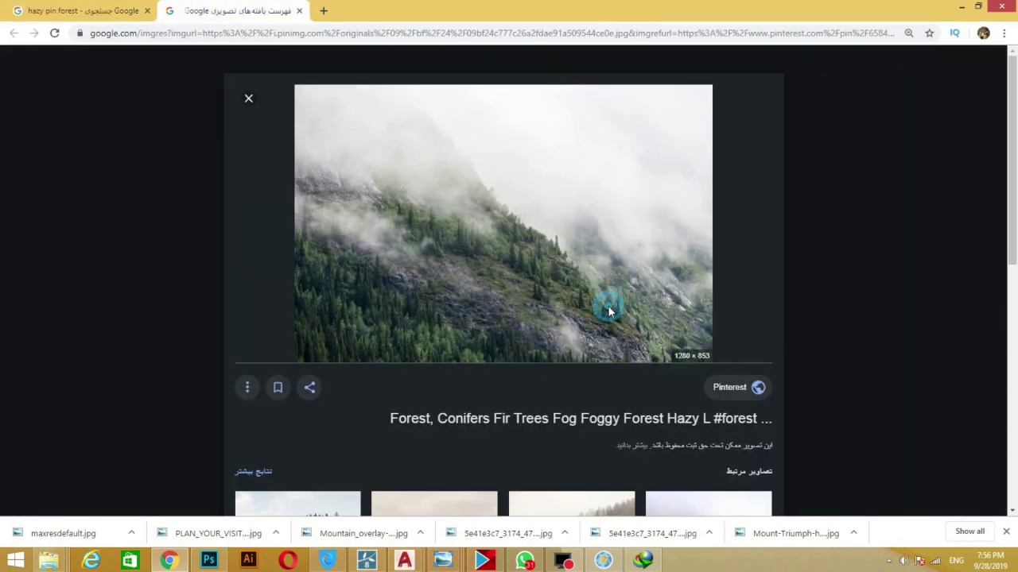
{"action": "left_click", "coordinate": [600, 469]}
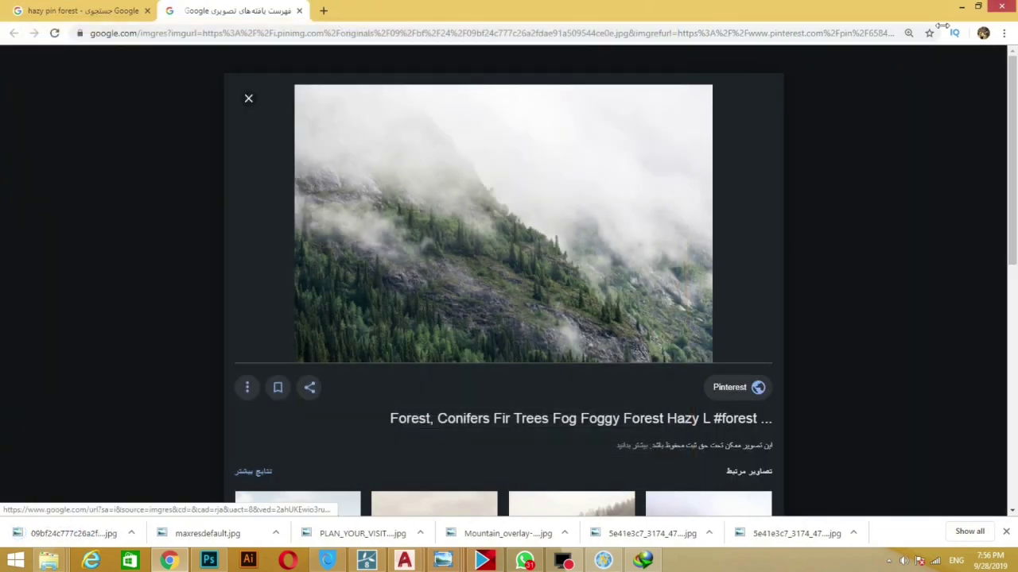
Minimize the windows and select the downloaded foggy mountain file in the ps folder
{"action": "left_click", "coordinate": [959, 8]}
{"action": "left_click", "coordinate": [959, 8]}
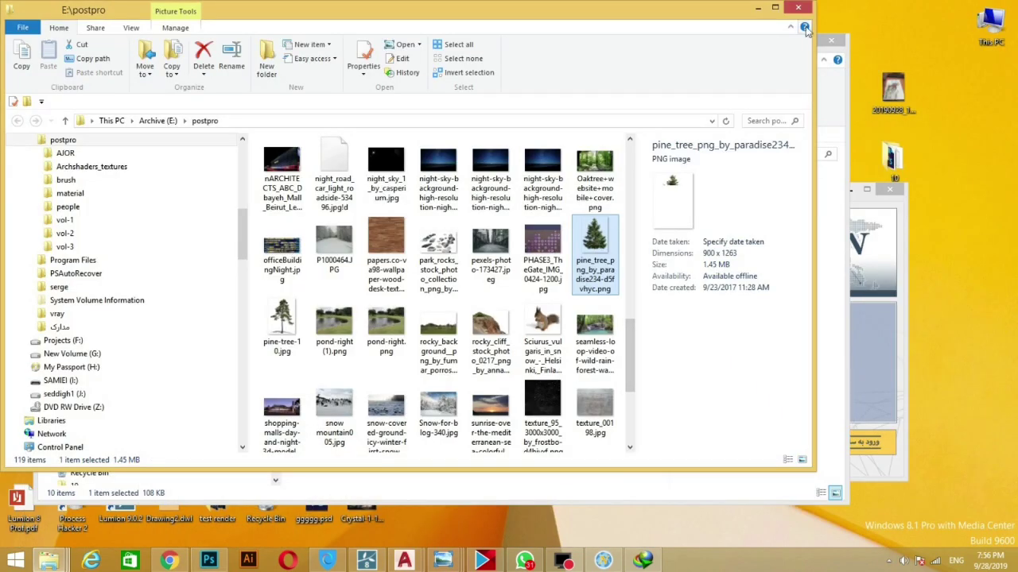
{"action": "left_click", "coordinate": [758, 7]}
{"action": "left_click", "coordinate": [510, 398]}
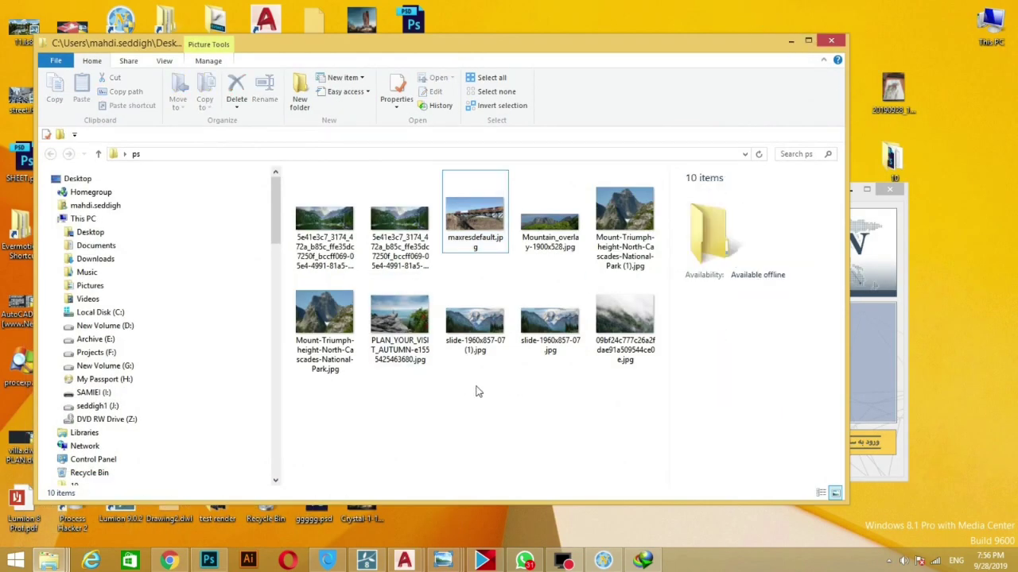
{"action": "left_click", "coordinate": [624, 326]}
Place the foggy mountain photo into the collage, enlarged to about 300%
{"action": "left_click", "coordinate": [208, 561]}
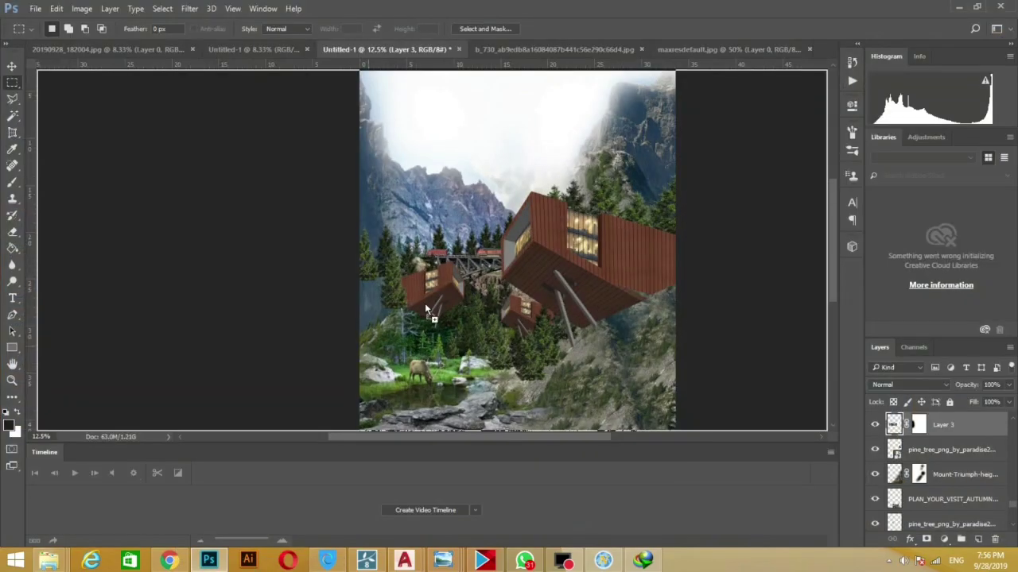
{"action": "mouse_move", "coordinate": [425, 306]}
{"action": "left_mouse_down"}
{"action": "mouse_move", "coordinate": [472, 228]}
{"action": "mouse_move", "coordinate": [262, 82]}
{"action": "left_mouse_up"}
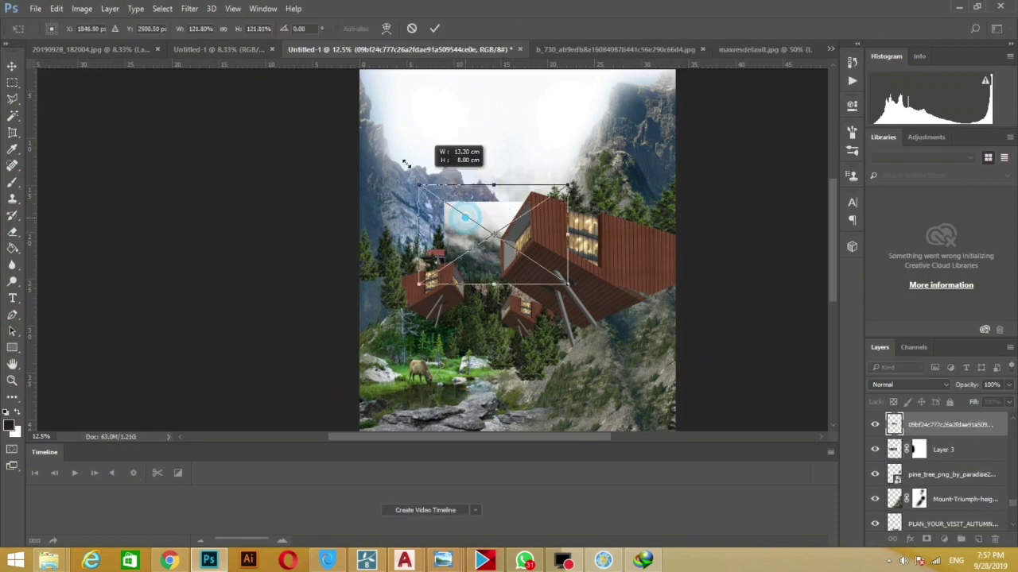
{"action": "left_click_drag", "start_coordinate": [401, 176], "coordinate": [482, 175]}
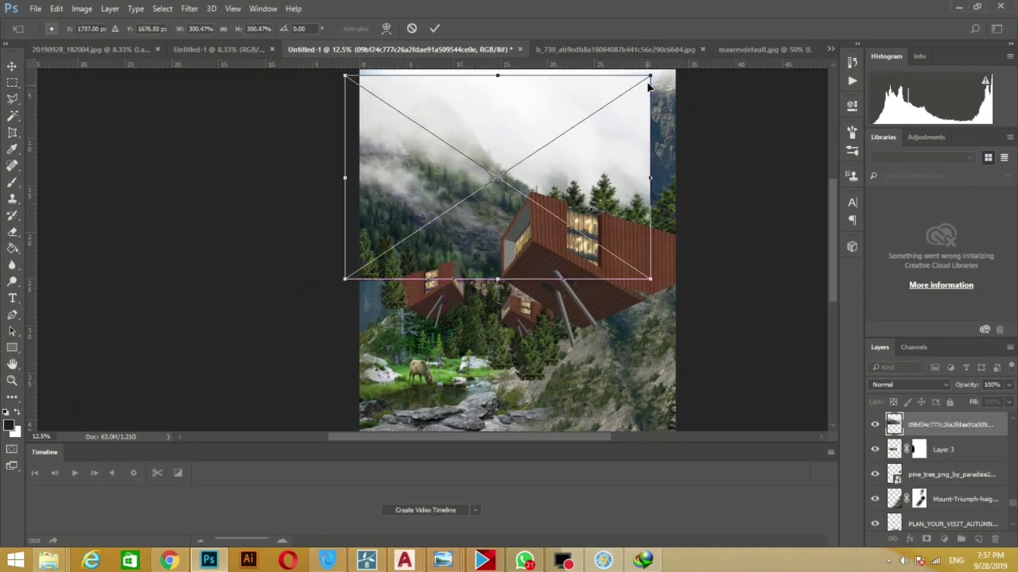
{"action": "left_click_drag", "start_coordinate": [652, 79], "coordinate": [672, 86]}
{"action": "left_click_drag", "start_coordinate": [735, 118], "coordinate": [697, 143]}
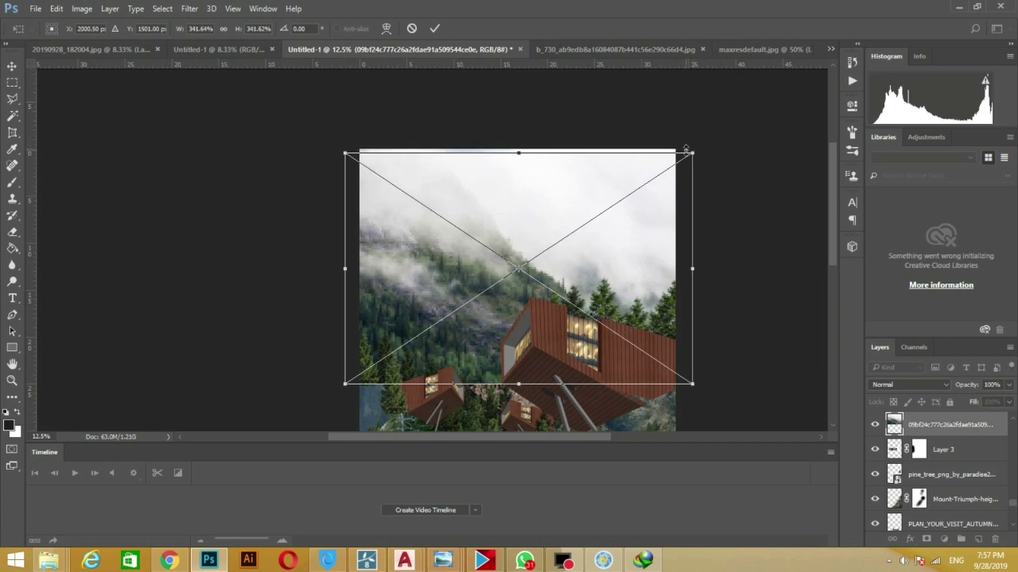
{"action": "scroll", "coordinate": [554, 297], "scroll_direction": "down", "scroll_amount": 1}
{"action": "scroll", "coordinate": [554, 297], "scroll_direction": "down", "scroll_amount": 1}
{"action": "key", "text": "Return"}
Position and stretch the mountain photo over the upper collage
{"action": "key", "text": "m"}
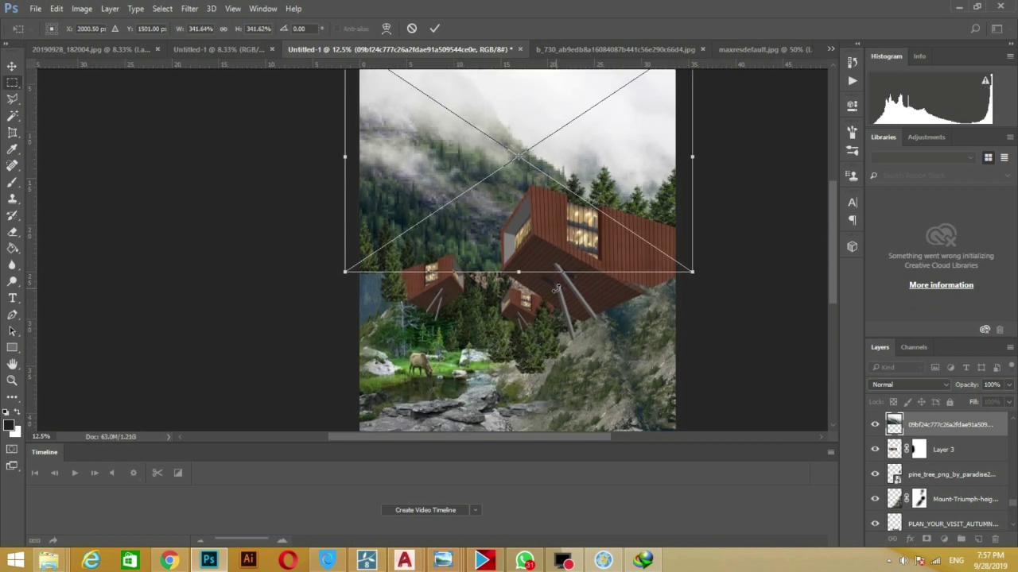
{"action": "scroll", "coordinate": [672, 252], "scroll_direction": "down", "scroll_amount": 1}
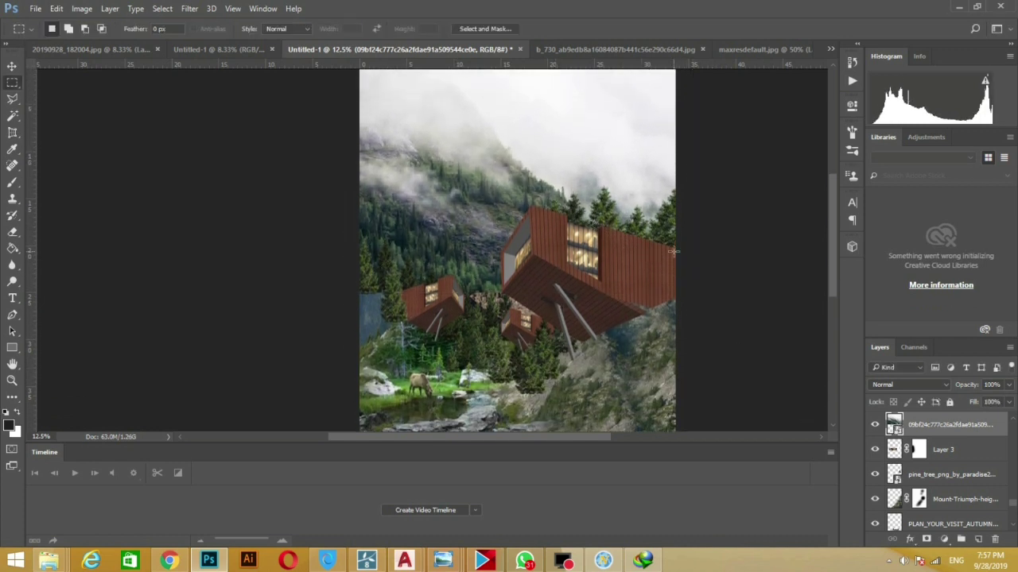
{"action": "left_click", "coordinate": [12, 66]}
{"action": "mouse_move", "coordinate": [481, 239]}
{"action": "left_mouse_down"}
{"action": "mouse_move", "coordinate": [476, 232]}
{"action": "mouse_move", "coordinate": [522, 235]}
{"action": "left_mouse_up"}
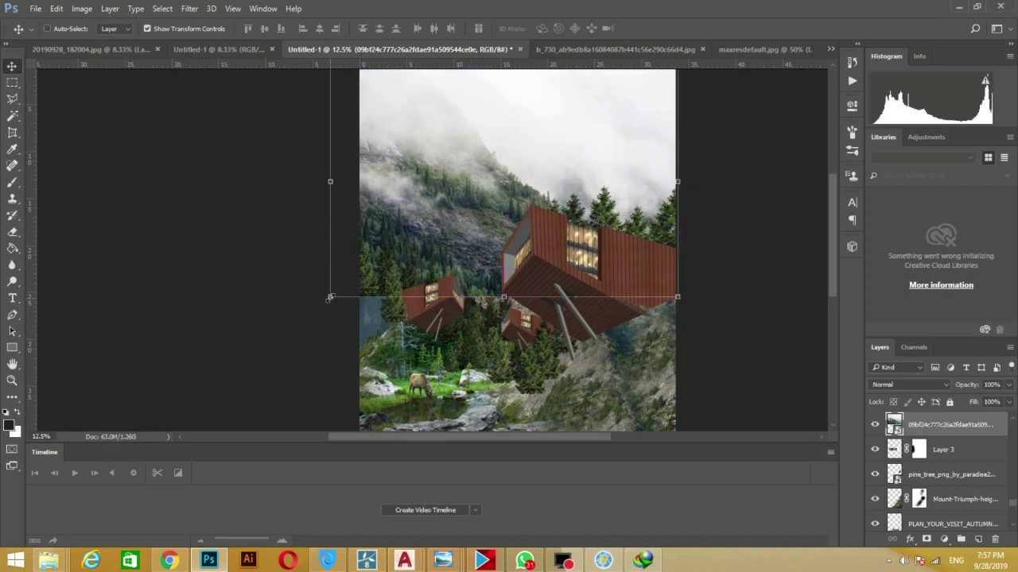
{"action": "left_click_drag", "start_coordinate": [330, 298], "coordinate": [298, 318]}
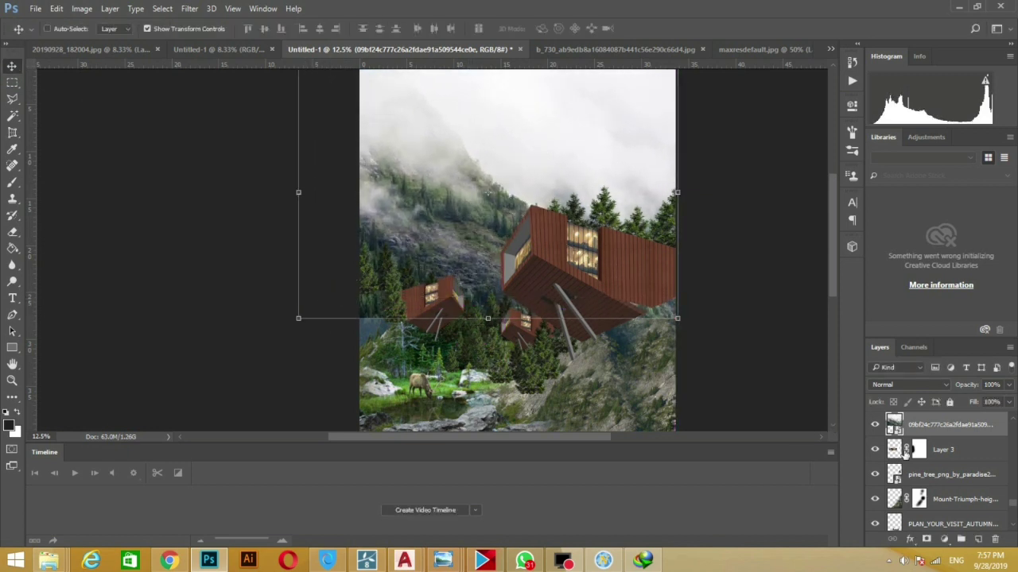
Move the mountain photo layer below the pine tree layers and compare the rocky mountain layer
{"action": "mouse_move", "coordinate": [914, 426]}
{"action": "left_mouse_down"}
{"action": "mouse_move", "coordinate": [933, 500]}
{"action": "mouse_move", "coordinate": [944, 476]}
{"action": "left_mouse_up"}
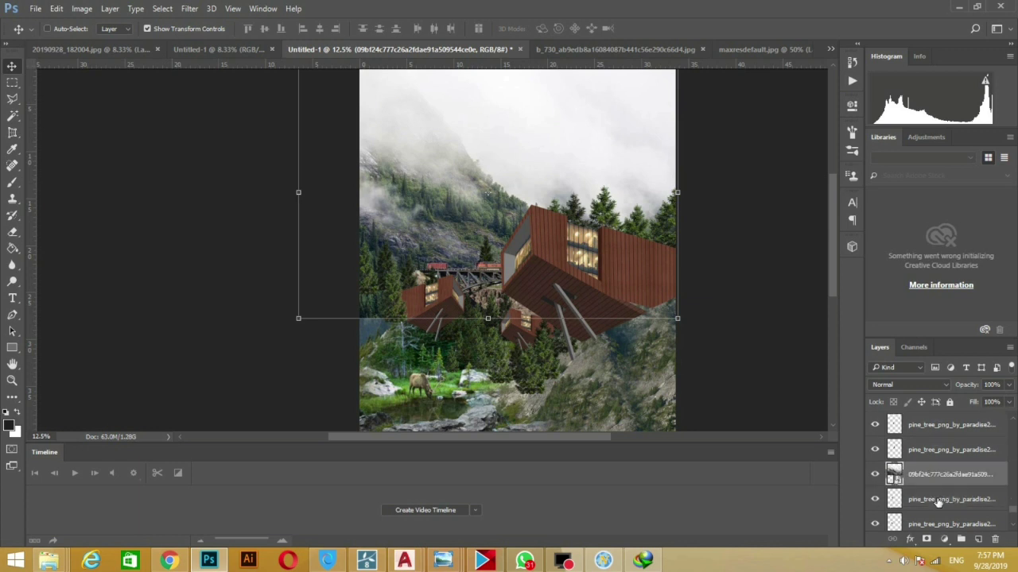
{"action": "mouse_move", "coordinate": [944, 475]}
{"action": "left_mouse_down"}
{"action": "mouse_move", "coordinate": [940, 466]}
{"action": "mouse_move", "coordinate": [930, 515]}
{"action": "left_mouse_up"}
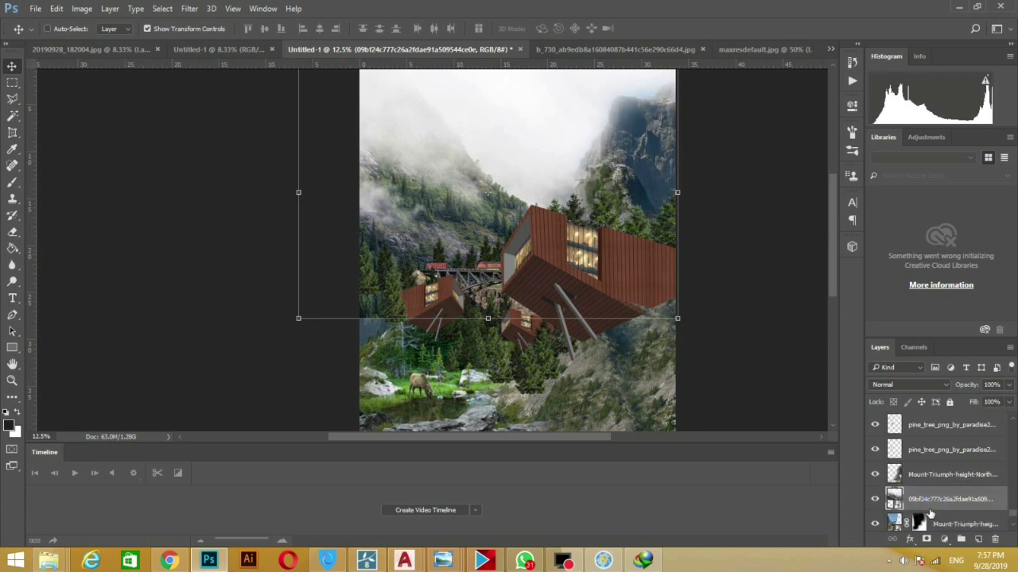
{"action": "left_click", "coordinate": [874, 475]}
{"action": "left_click", "coordinate": [875, 475]}
Back in Chrome's image viewer, open a related foggy forest image in a new tab
{"action": "left_click", "coordinate": [169, 561]}
{"action": "scroll", "coordinate": [725, 297], "scroll_direction": "down", "scroll_amount": 4}
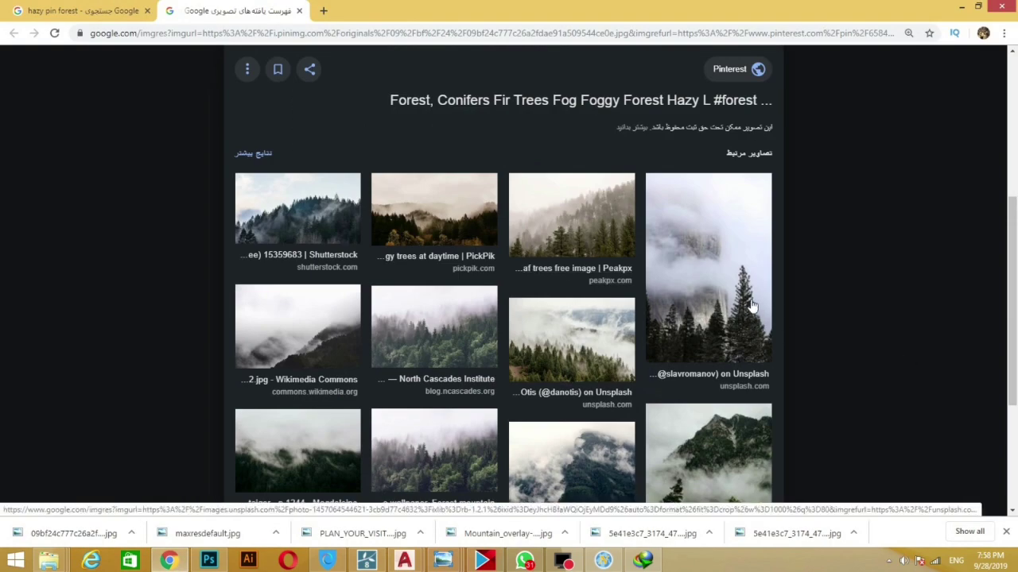
{"action": "right_click", "coordinate": [722, 255]}
{"action": "left_click", "coordinate": [755, 264]}
{"action": "scroll", "coordinate": [588, 308], "scroll_direction": "down", "scroll_amount": 1}
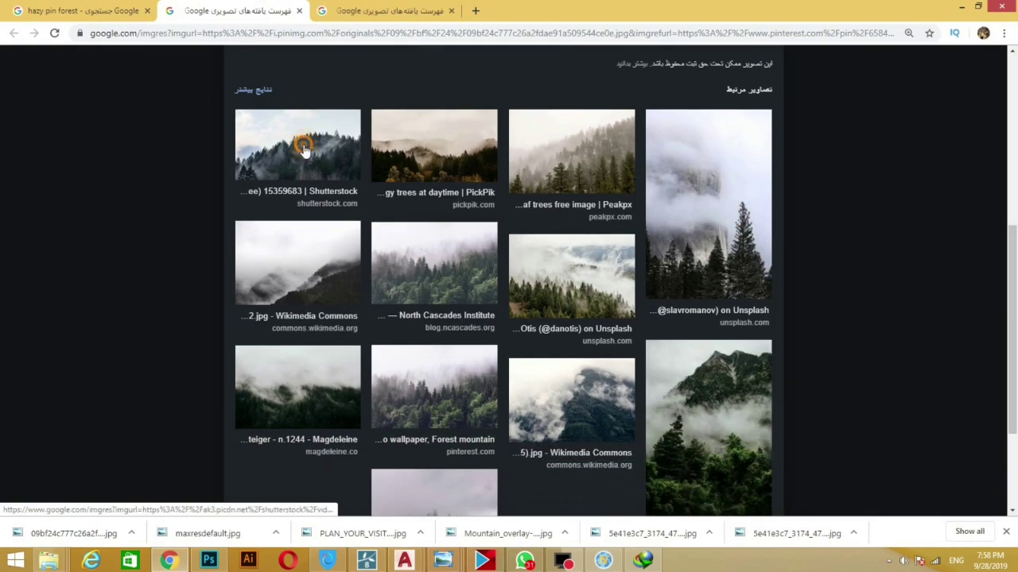
{"action": "scroll", "coordinate": [875, 330], "scroll_direction": "down", "scroll_amount": 1}
{"action": "scroll", "coordinate": [426, 247], "scroll_direction": "down", "scroll_amount": 1}
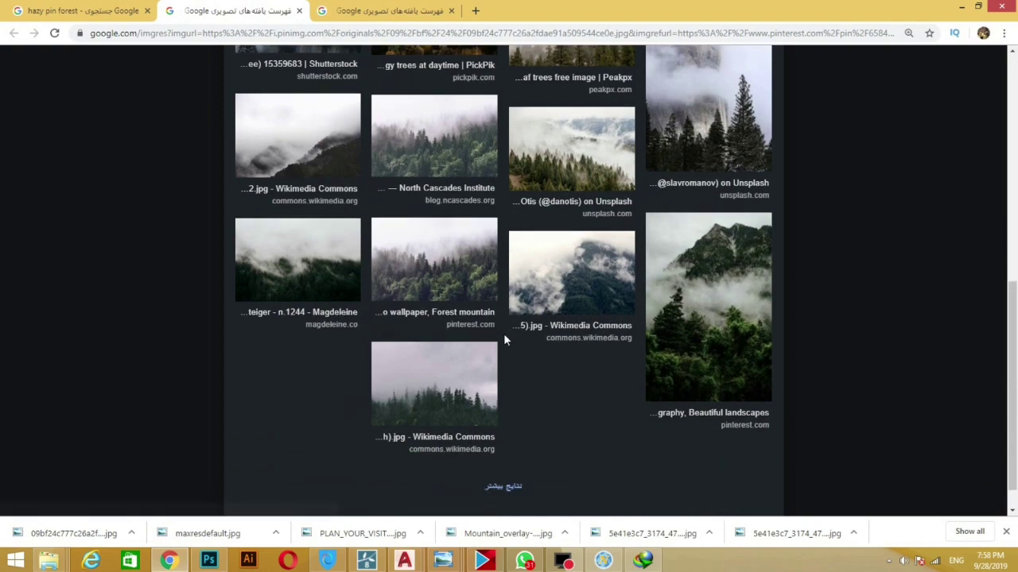
{"action": "scroll", "coordinate": [503, 333], "scroll_direction": "down", "scroll_amount": 1}
{"action": "scroll", "coordinate": [519, 461], "scroll_direction": "up", "scroll_amount": 6}
Save the tall 1000×1499 Yosemite summit fog photo as photo-145706454….jpg
{"action": "left_click", "coordinate": [371, 14]}
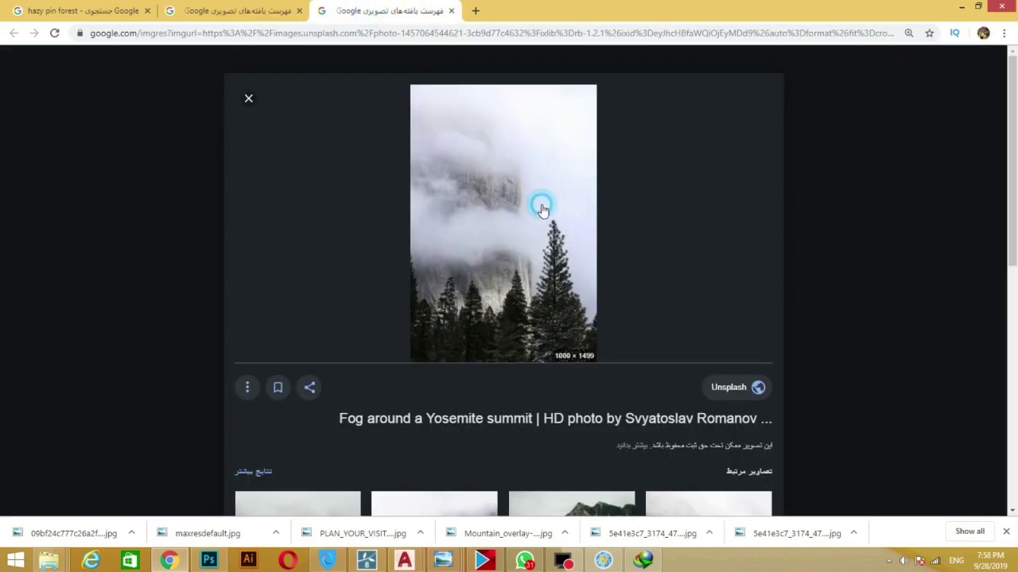
{"action": "left_click", "coordinate": [541, 204]}
{"action": "left_click", "coordinate": [390, 11]}
{"action": "right_click", "coordinate": [500, 226]}
{"action": "left_click", "coordinate": [542, 341]}
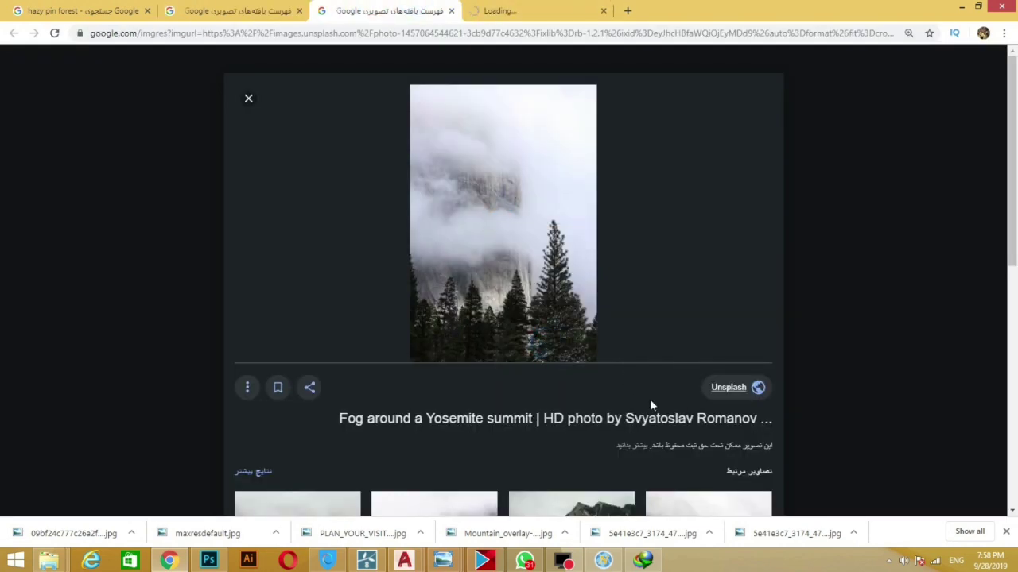
{"action": "left_click", "coordinate": [600, 471]}
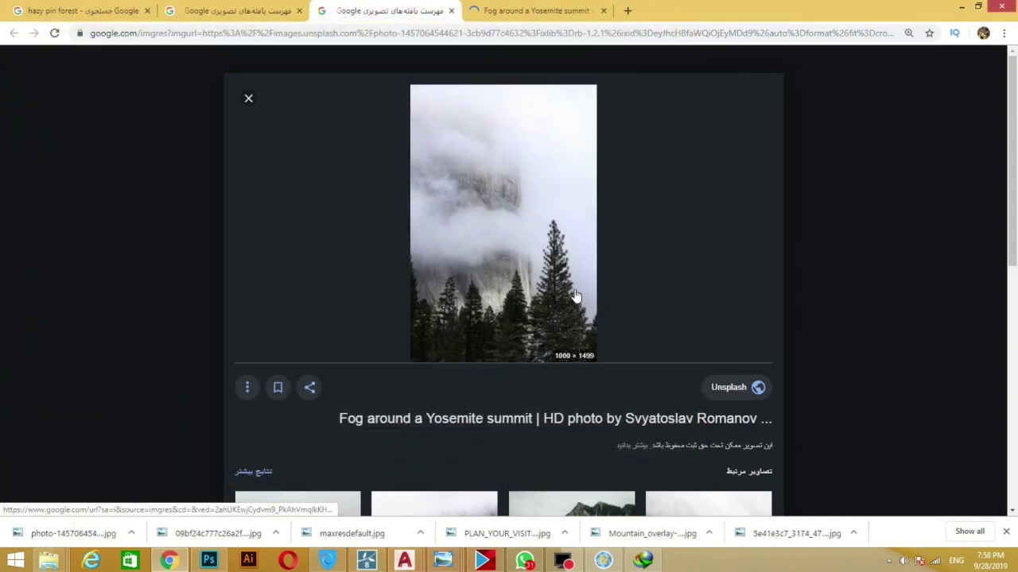
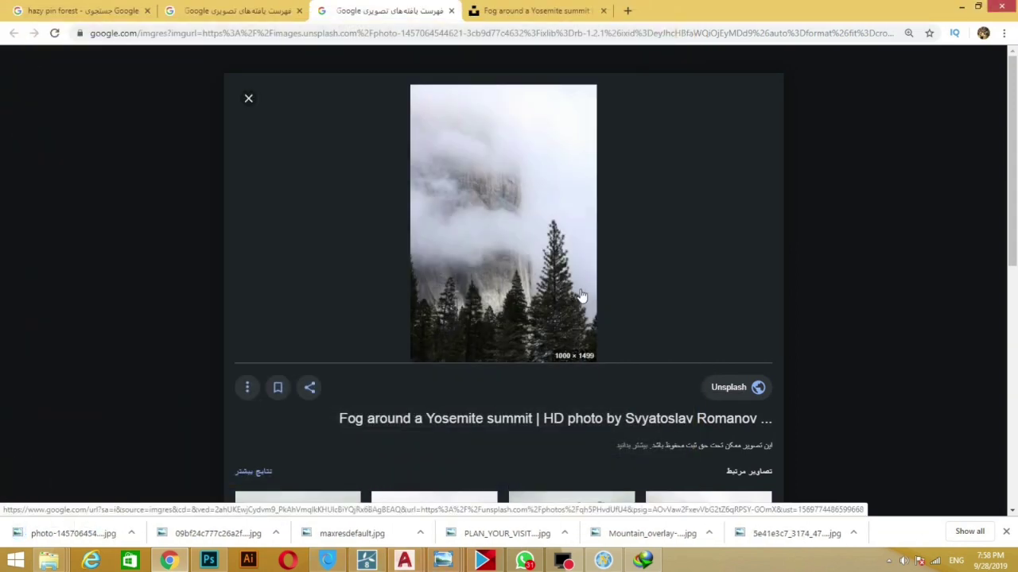
Return to the cabin composite and drag the downloaded Yosemite fog photo onto its canvas
{"action": "left_click", "coordinate": [960, 7]}
{"action": "left_click", "coordinate": [958, 6]}
{"action": "left_click_drag", "start_coordinate": [323, 453], "coordinate": [523, 274]}
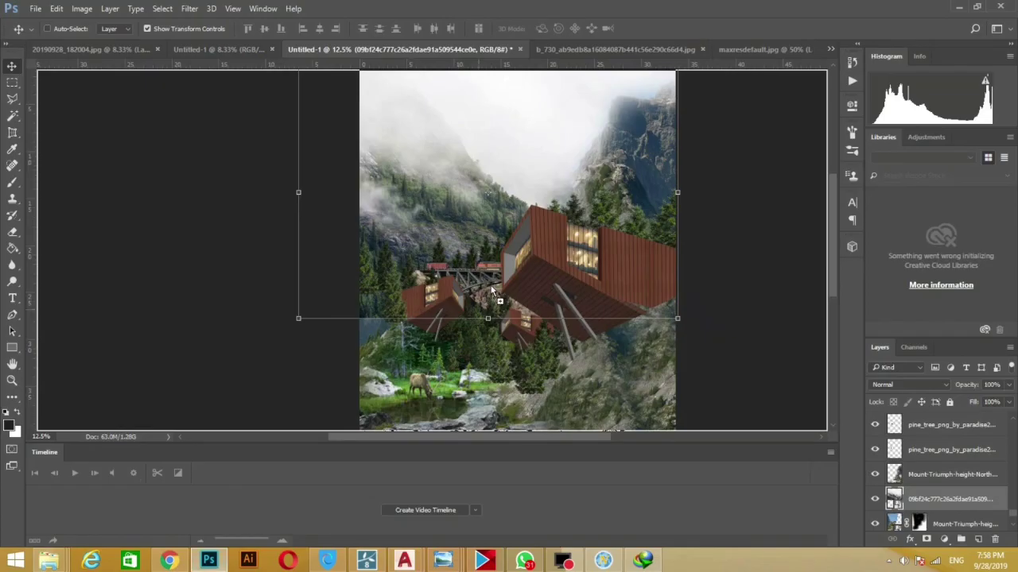
Commit the fog photo, stack it as the top layer, shift it right, and add a mask
{"action": "key", "text": "Return"}
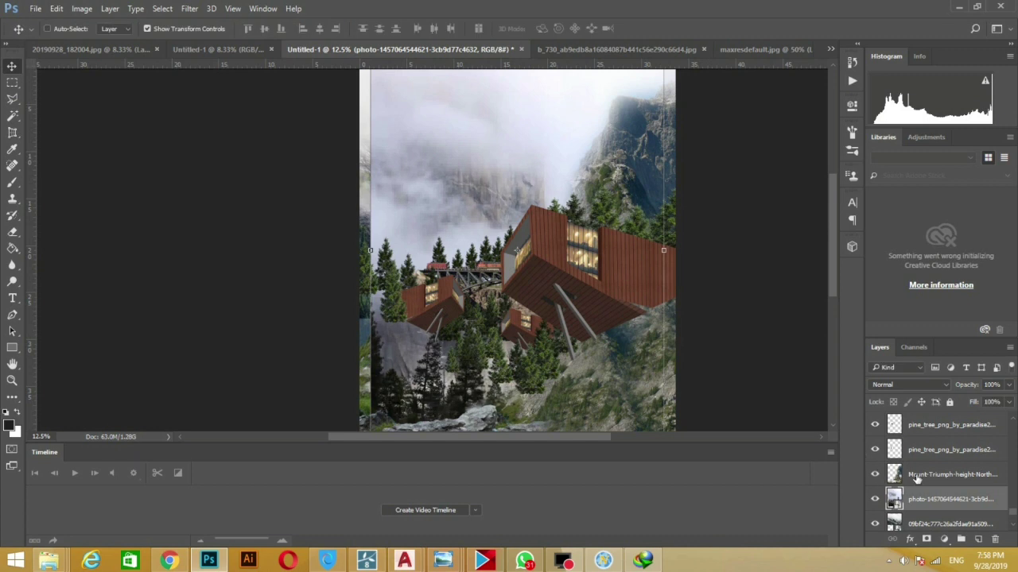
{"action": "left_click_drag", "start_coordinate": [915, 501], "coordinate": [932, 398]}
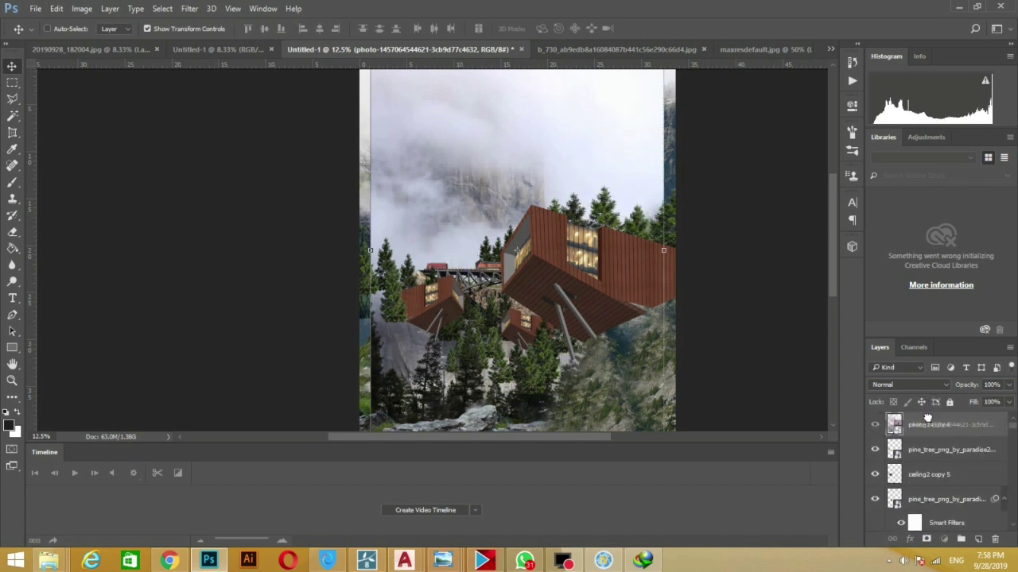
{"action": "left_click_drag", "start_coordinate": [931, 397], "coordinate": [942, 425]}
{"action": "mouse_move", "coordinate": [532, 274]}
{"action": "left_mouse_down"}
{"action": "mouse_move", "coordinate": [481, 264]}
{"action": "mouse_move", "coordinate": [584, 223]}
{"action": "mouse_move", "coordinate": [613, 260]}
{"action": "mouse_move", "coordinate": [631, 254]}
{"action": "mouse_move", "coordinate": [420, 269]}
{"action": "mouse_move", "coordinate": [574, 270]}
{"action": "mouse_move", "coordinate": [759, 237]}
{"action": "mouse_move", "coordinate": [612, 269]}
{"action": "mouse_move", "coordinate": [593, 292]}
{"action": "mouse_move", "coordinate": [598, 280]}
{"action": "mouse_move", "coordinate": [402, 314]}
{"action": "mouse_move", "coordinate": [588, 318]}
{"action": "mouse_move", "coordinate": [595, 309]}
{"action": "left_mouse_up"}
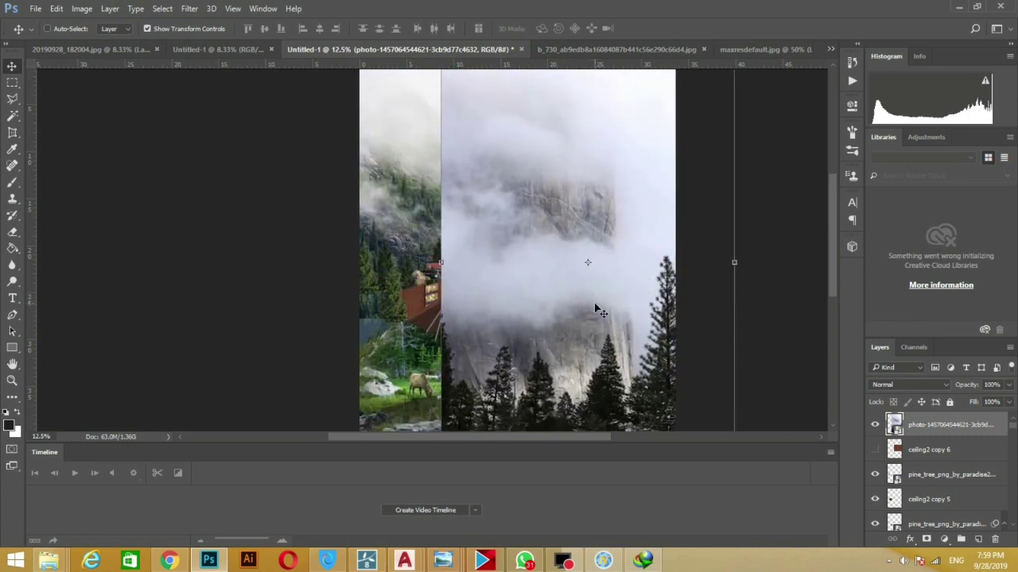
{"action": "left_click", "coordinate": [925, 540]}
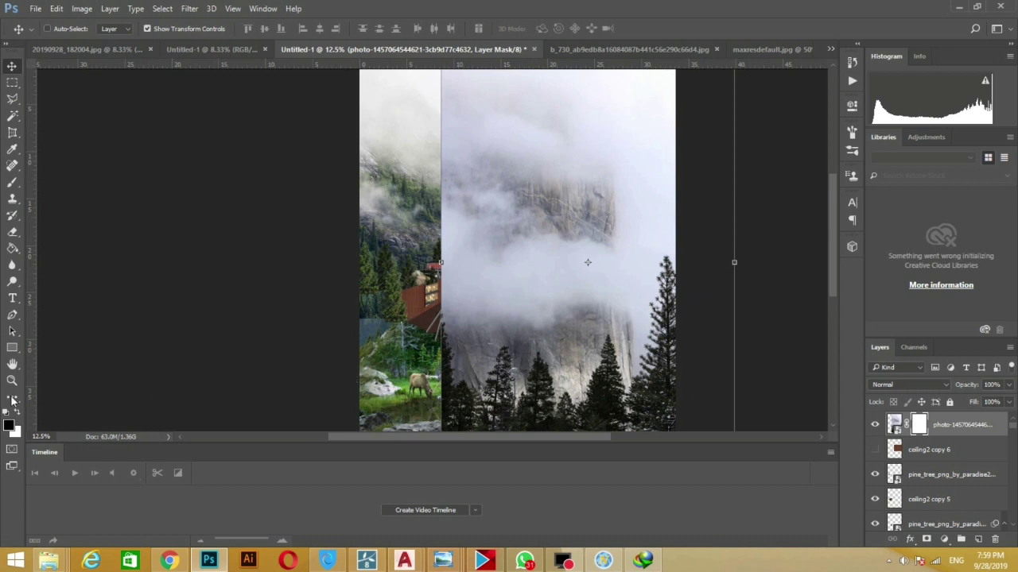
Paint black on the fog mask to hide the fog over the cabins and mountain
{"action": "left_click", "coordinate": [12, 182]}
{"action": "mouse_move", "coordinate": [477, 263]}
{"action": "left_mouse_down"}
{"action": "mouse_move", "coordinate": [593, 151]}
{"action": "mouse_move", "coordinate": [651, 255]}
{"action": "mouse_move", "coordinate": [636, 119]}
{"action": "left_mouse_up"}
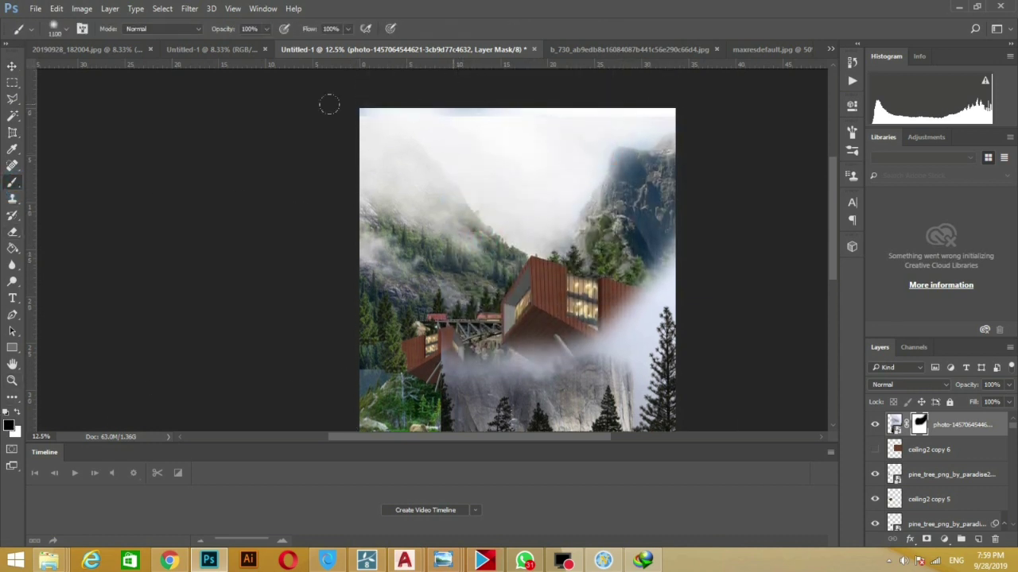
{"action": "scroll", "coordinate": [341, 119], "scroll_direction": "down", "scroll_amount": 3}
{"action": "mouse_move", "coordinate": [454, 186]}
{"action": "left_mouse_down"}
{"action": "mouse_move", "coordinate": [477, 374]}
{"action": "mouse_move", "coordinate": [410, 326]}
{"action": "mouse_move", "coordinate": [525, 302]}
{"action": "mouse_move", "coordinate": [636, 238]}
{"action": "mouse_move", "coordinate": [622, 163]}
{"action": "left_mouse_up"}
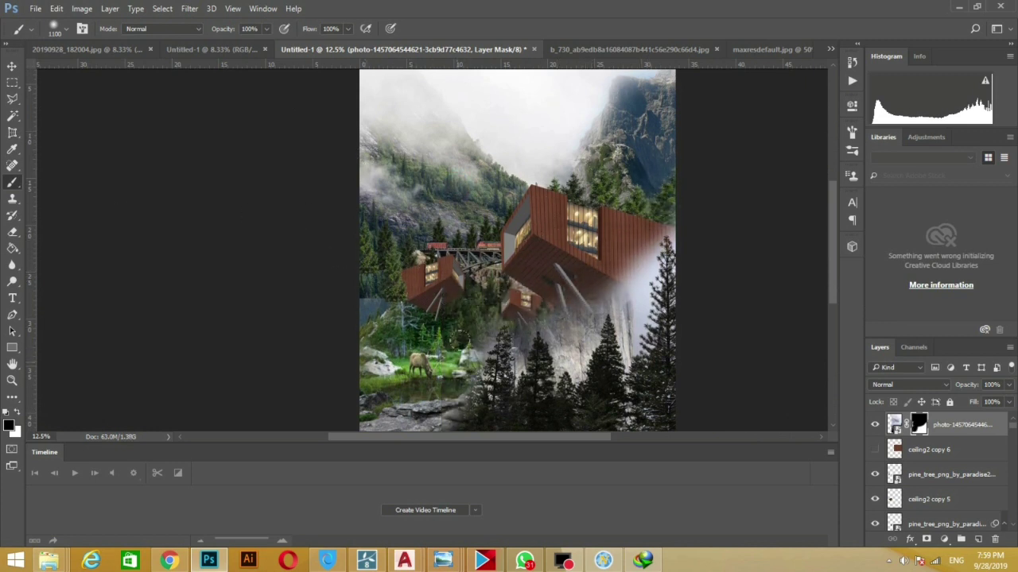
At 12% brush opacity, softly thin the fog around and below the cabin
{"action": "left_click", "coordinate": [266, 29]}
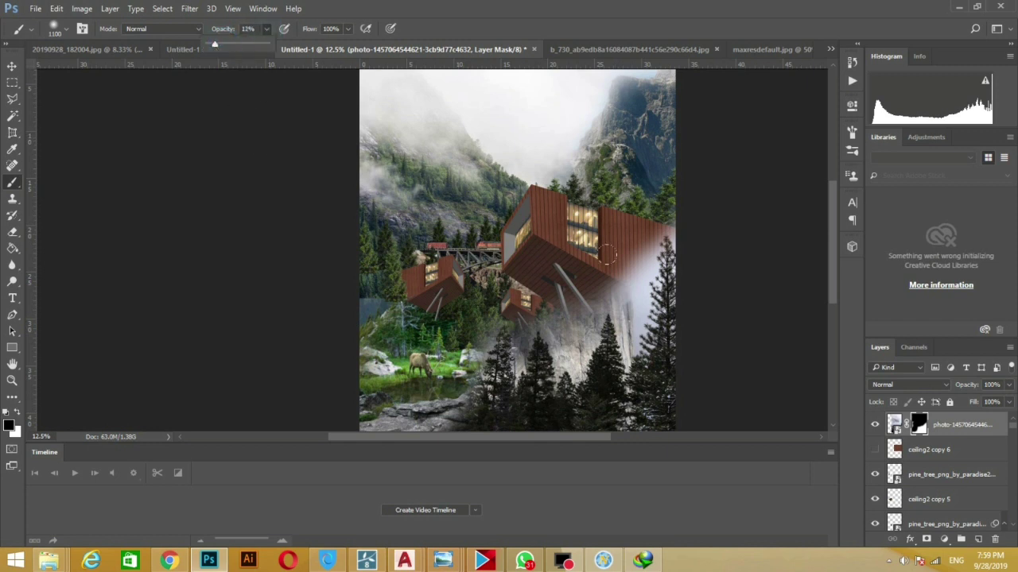
{"action": "mouse_move", "coordinate": [605, 254]}
{"action": "left_mouse_down"}
{"action": "mouse_move", "coordinate": [625, 265]}
{"action": "mouse_move", "coordinate": [613, 273]}
{"action": "mouse_move", "coordinate": [651, 216]}
{"action": "left_mouse_up"}
{"action": "left_click", "coordinate": [561, 304]}
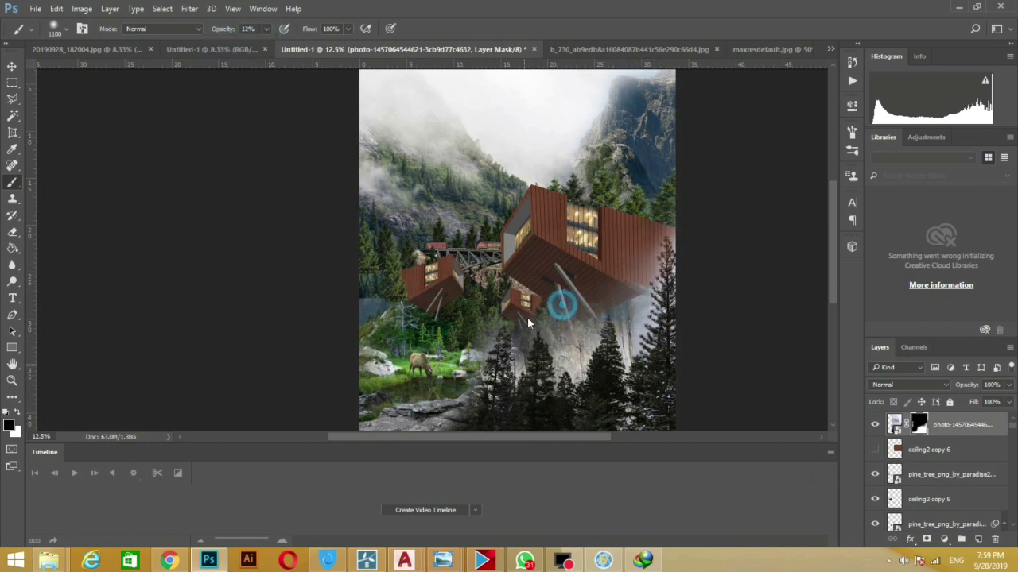
{"action": "left_click_drag", "start_coordinate": [528, 322], "coordinate": [585, 341]}
{"action": "left_click_drag", "start_coordinate": [620, 304], "coordinate": [640, 350]}
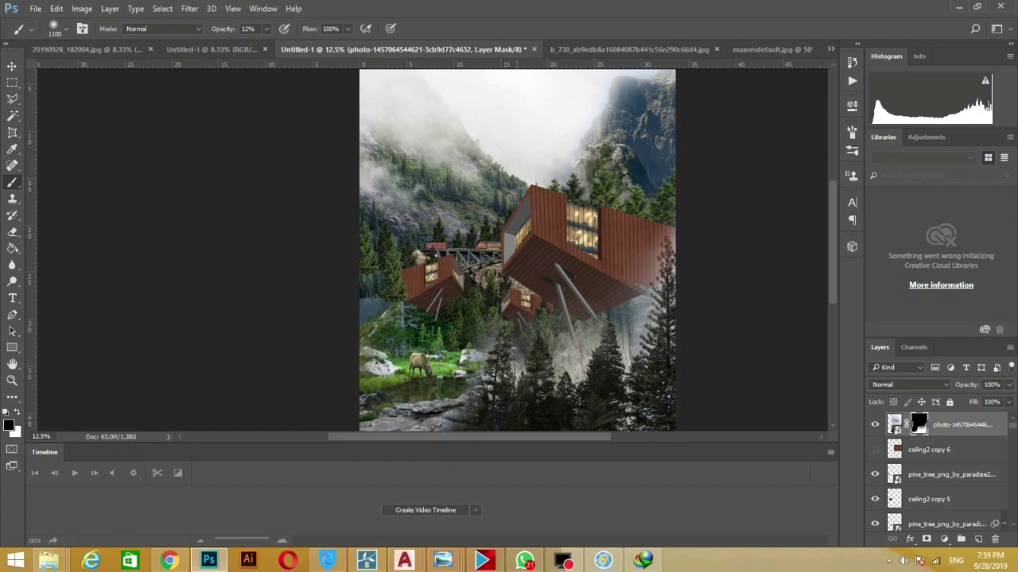
{"action": "scroll", "coordinate": [484, 379], "scroll_direction": "left", "scroll_amount": 5}
{"action": "left_click_drag", "start_coordinate": [490, 439], "coordinate": [601, 440]}
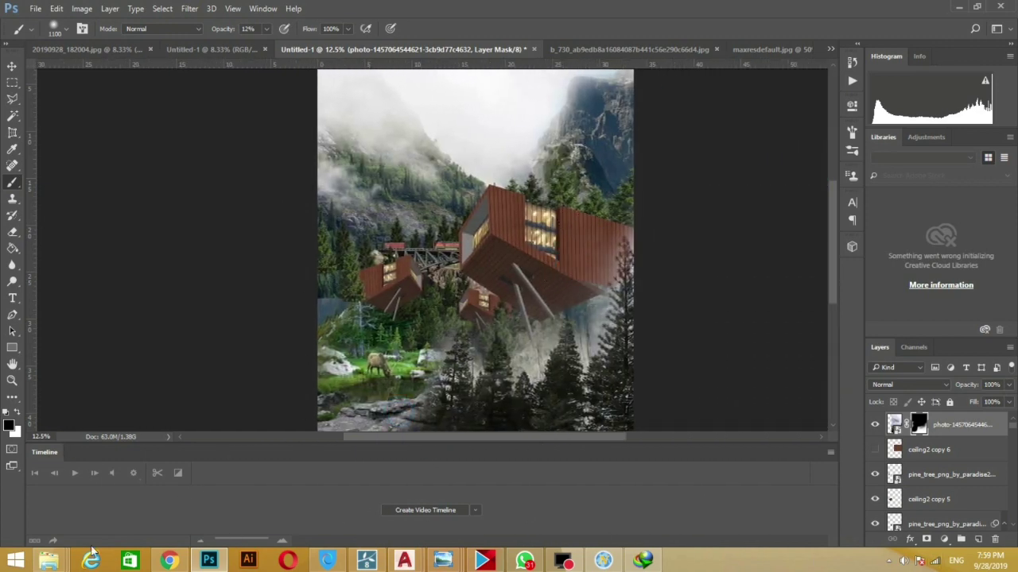
{"action": "left_click", "coordinate": [48, 560]}
Open the Peakpx foggy mountain forest photo from the Google Images results
{"action": "left_click", "coordinate": [168, 560]}
{"action": "scroll", "coordinate": [343, 472], "scroll_direction": "down", "scroll_amount": 5}
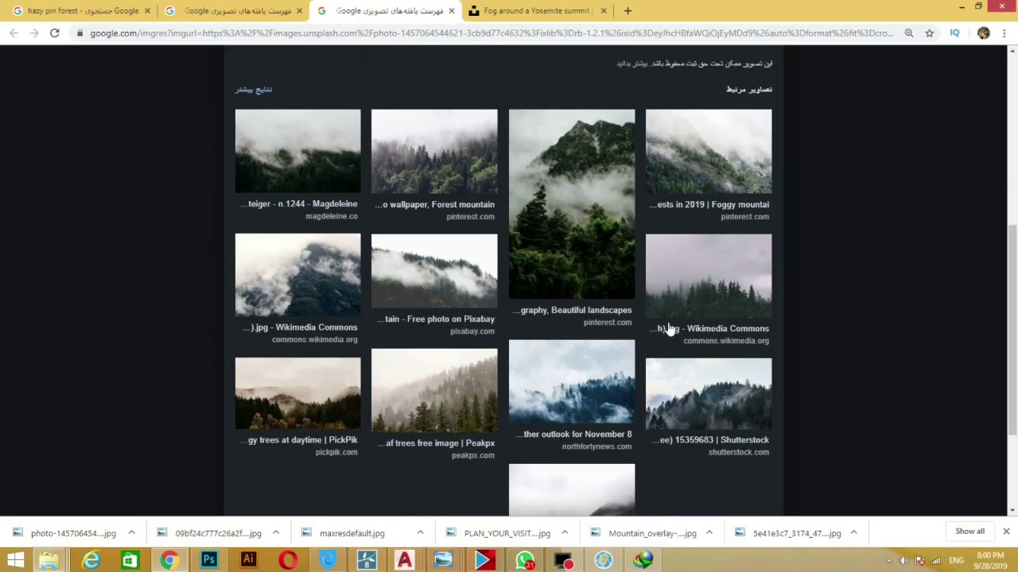
{"action": "scroll", "coordinate": [721, 348], "scroll_direction": "down", "scroll_amount": 2}
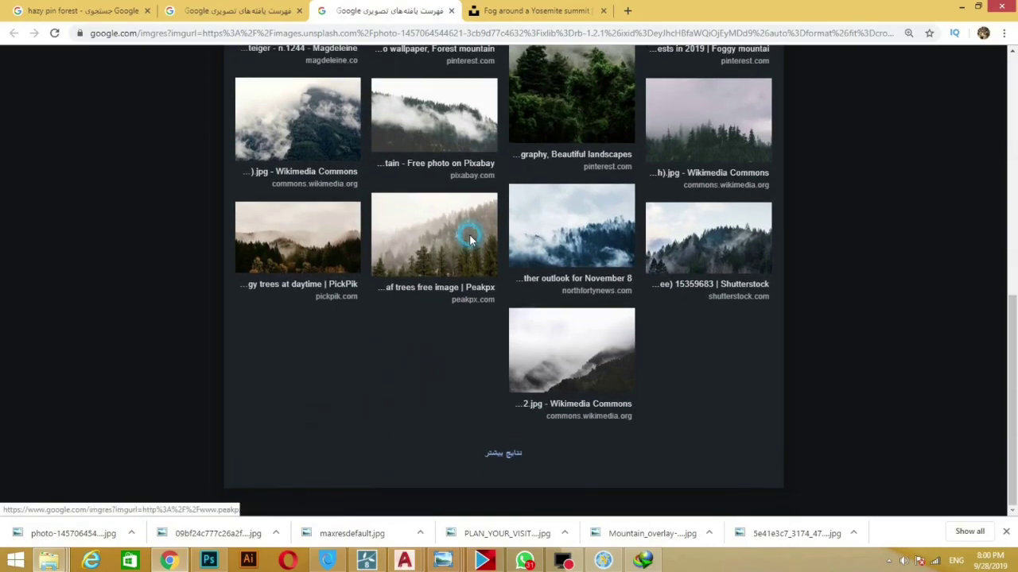
{"action": "left_click", "coordinate": [470, 239]}
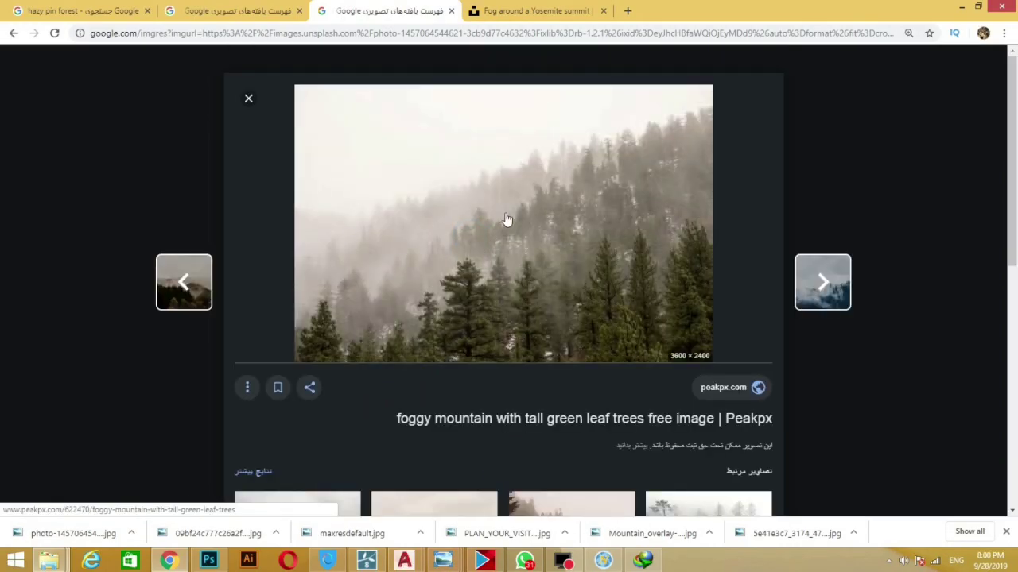
Save the foggy forest image and place it onto the Photoshop composite
{"action": "right_click", "coordinate": [506, 219]}
{"action": "left_click", "coordinate": [566, 329]}
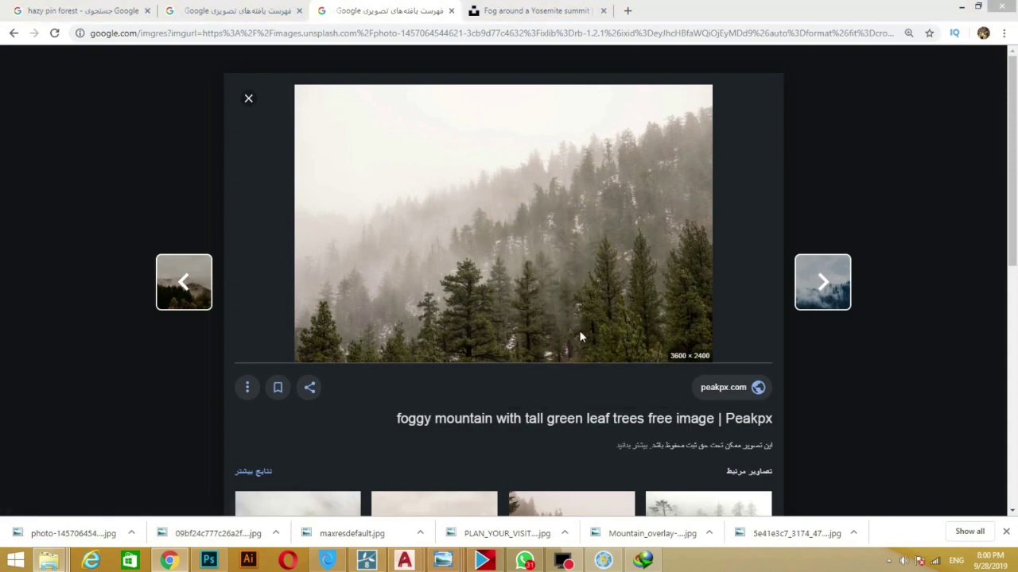
{"action": "left_click", "coordinate": [594, 471]}
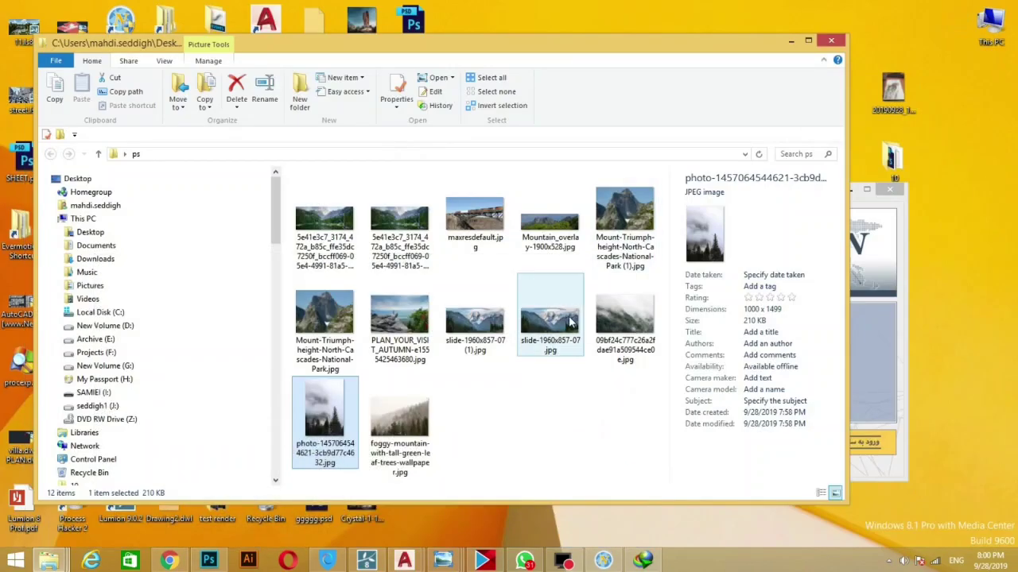
{"action": "mouse_move", "coordinate": [388, 404]}
{"action": "left_mouse_down"}
{"action": "mouse_move", "coordinate": [489, 310]}
{"action": "mouse_move", "coordinate": [468, 328]}
{"action": "left_mouse_up"}
{"action": "mouse_move", "coordinate": [467, 286]}
{"action": "left_mouse_down"}
{"action": "mouse_move", "coordinate": [501, 368]}
{"action": "mouse_move", "coordinate": [513, 352]}
{"action": "left_mouse_up"}
Commit the foggy forest placement and move the Yosemite fog layer above it
{"action": "key", "text": "Return"}
{"action": "key", "text": "b"}
{"action": "left_click_drag", "start_coordinate": [945, 453], "coordinate": [946, 422]}
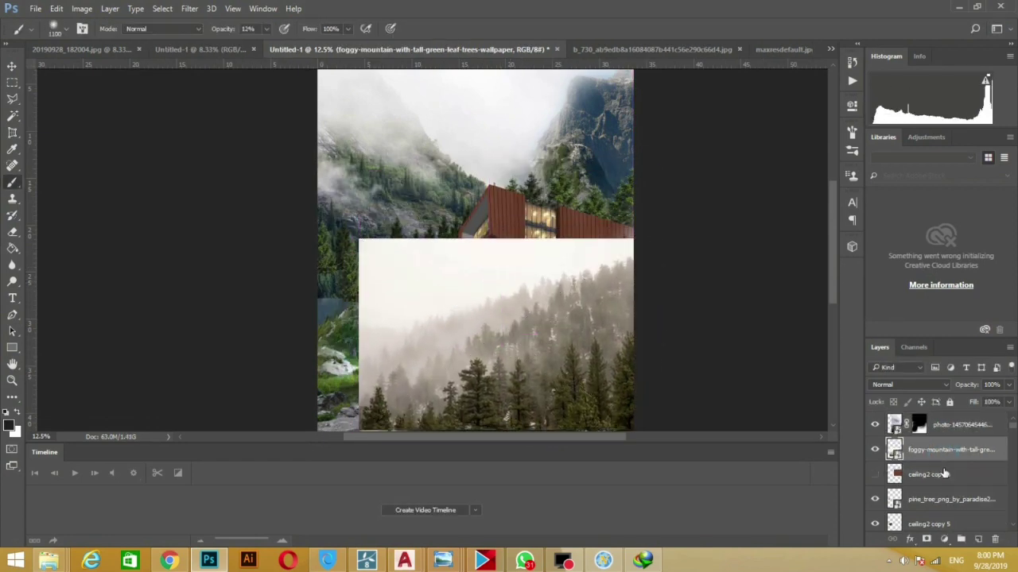
Enlarge the foggy forest image to fill most of the canvas and restack it below a cabin
{"action": "key", "text": "v"}
{"action": "left_click_drag", "start_coordinate": [469, 314], "coordinate": [466, 288]}
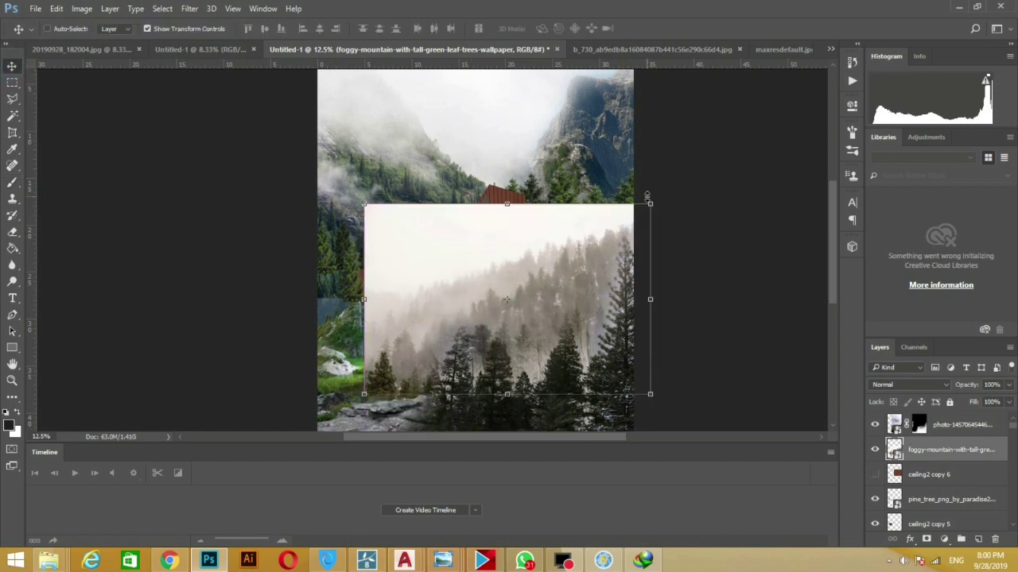
{"action": "mouse_move", "coordinate": [647, 200]}
{"action": "left_mouse_down"}
{"action": "mouse_move", "coordinate": [632, 218]}
{"action": "mouse_move", "coordinate": [588, 177]}
{"action": "left_mouse_up"}
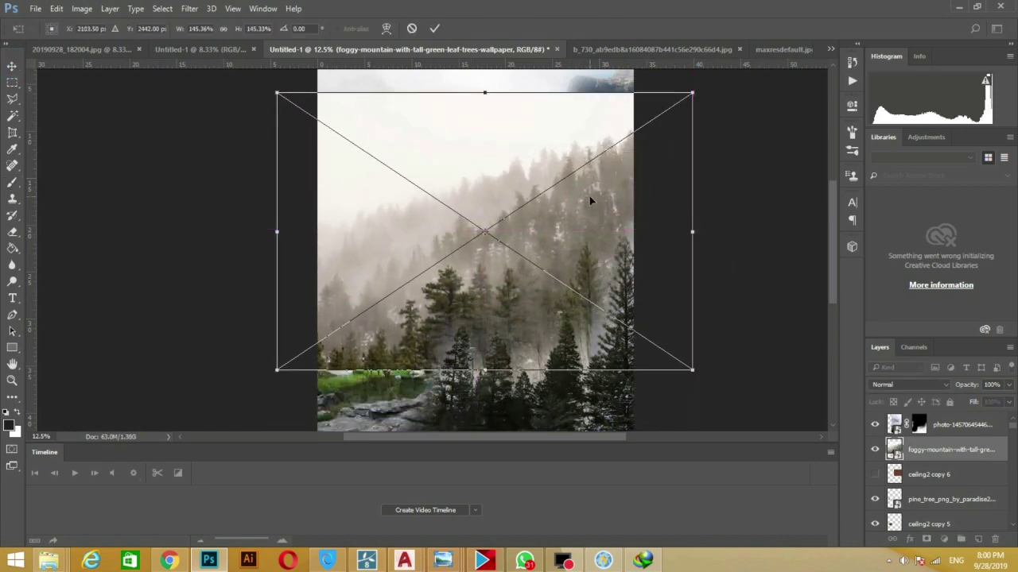
{"action": "key", "text": "Return"}
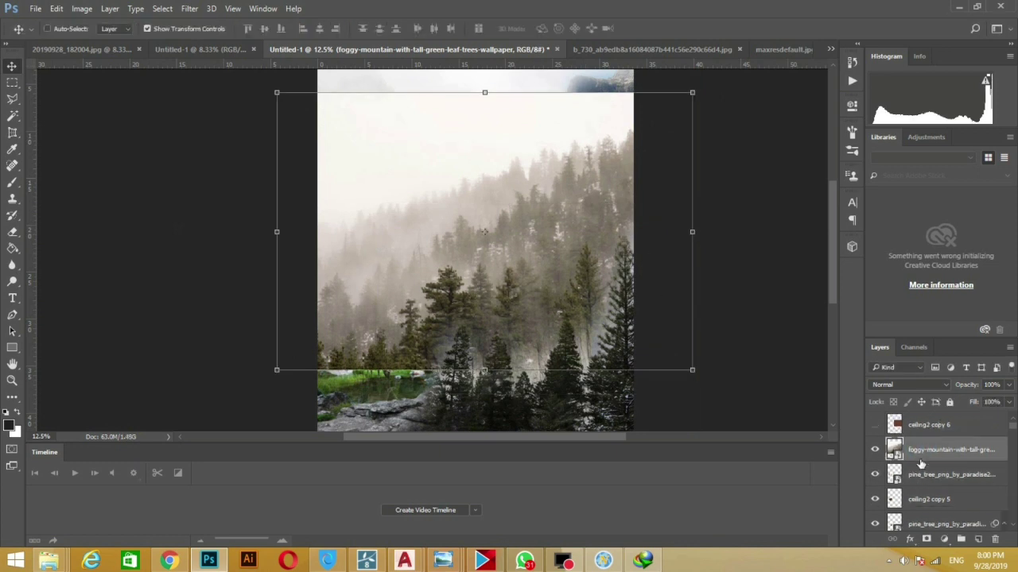
{"action": "mouse_move", "coordinate": [920, 453]}
{"action": "left_mouse_down"}
{"action": "mouse_move", "coordinate": [916, 548]}
{"action": "mouse_move", "coordinate": [944, 439]}
{"action": "left_mouse_up"}
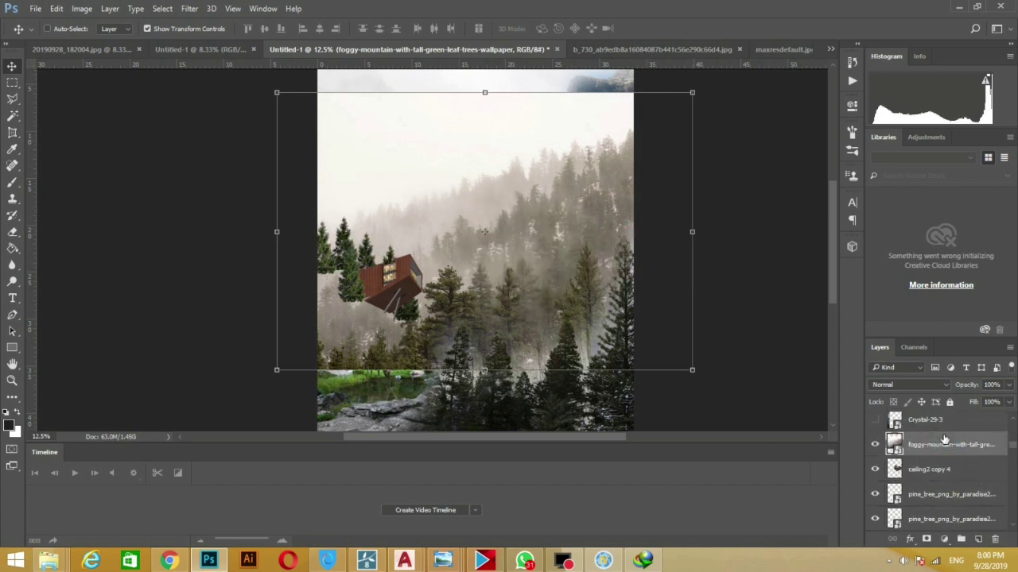
Mask the foggy forest layer to reveal the mountain peak, then load the main cabin's selection
{"action": "left_click", "coordinate": [926, 539]}
{"action": "left_click", "coordinate": [12, 185]}
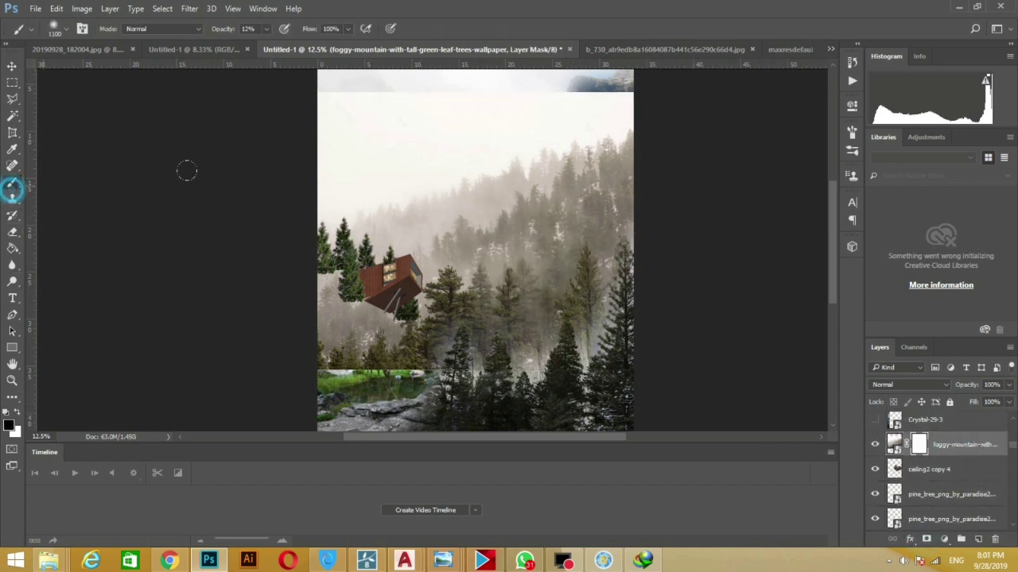
{"action": "mouse_move", "coordinate": [635, 120]}
{"action": "left_mouse_down"}
{"action": "mouse_move", "coordinate": [529, 108]}
{"action": "mouse_move", "coordinate": [530, 100]}
{"action": "mouse_move", "coordinate": [604, 108]}
{"action": "left_mouse_up"}
{"action": "mouse_move", "coordinate": [423, 94]}
{"action": "left_mouse_down"}
{"action": "mouse_move", "coordinate": [403, 148]}
{"action": "mouse_move", "coordinate": [343, 111]}
{"action": "mouse_move", "coordinate": [454, 97]}
{"action": "mouse_move", "coordinate": [493, 141]}
{"action": "mouse_move", "coordinate": [489, 231]}
{"action": "left_mouse_up"}
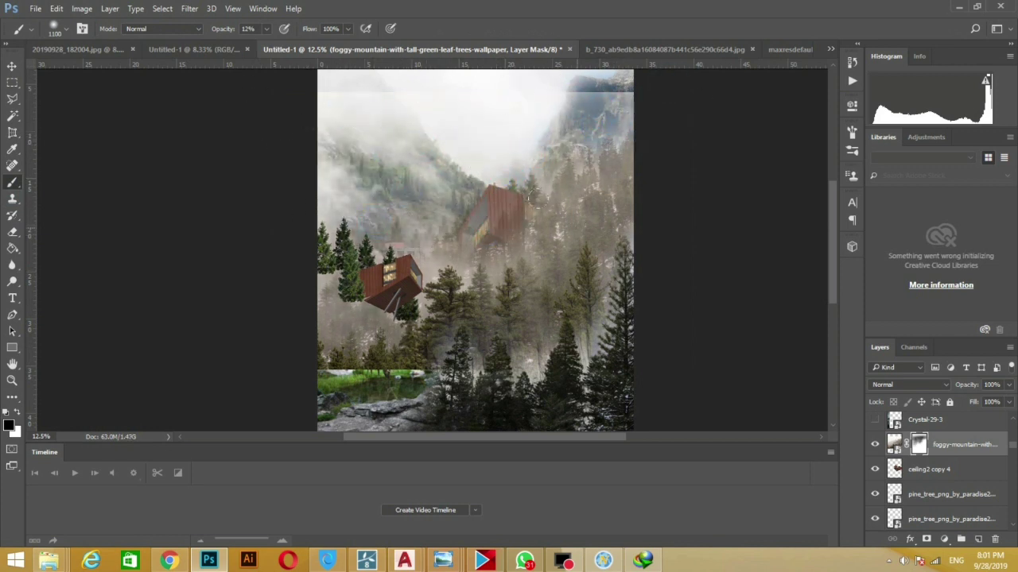
{"action": "left_click", "coordinate": [894, 473], "text": "ctrl"}
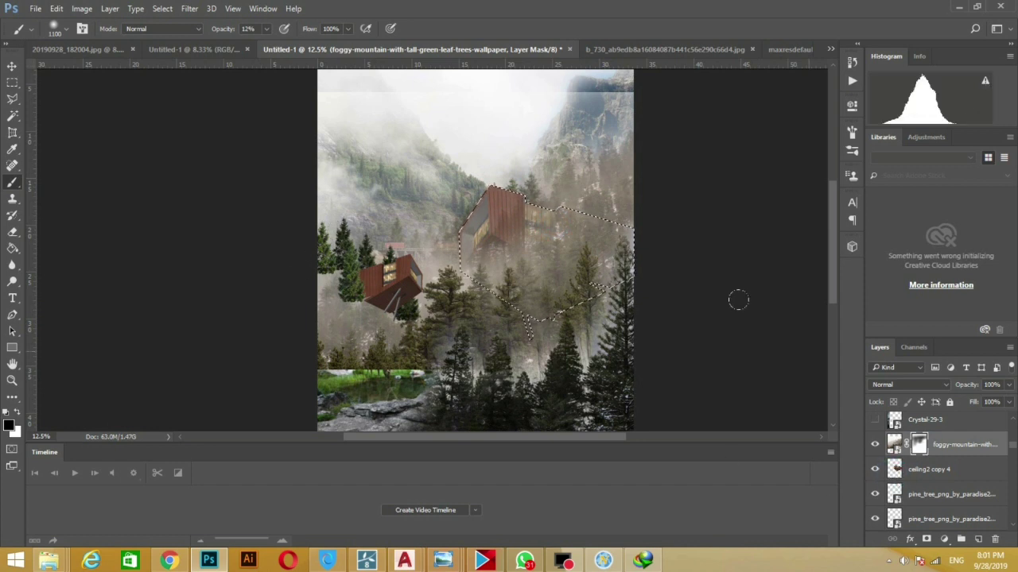
Fill the selected cabin area with black on the foggy forest mask
{"action": "left_click", "coordinate": [57, 8]}
{"action": "left_click", "coordinate": [77, 199]}
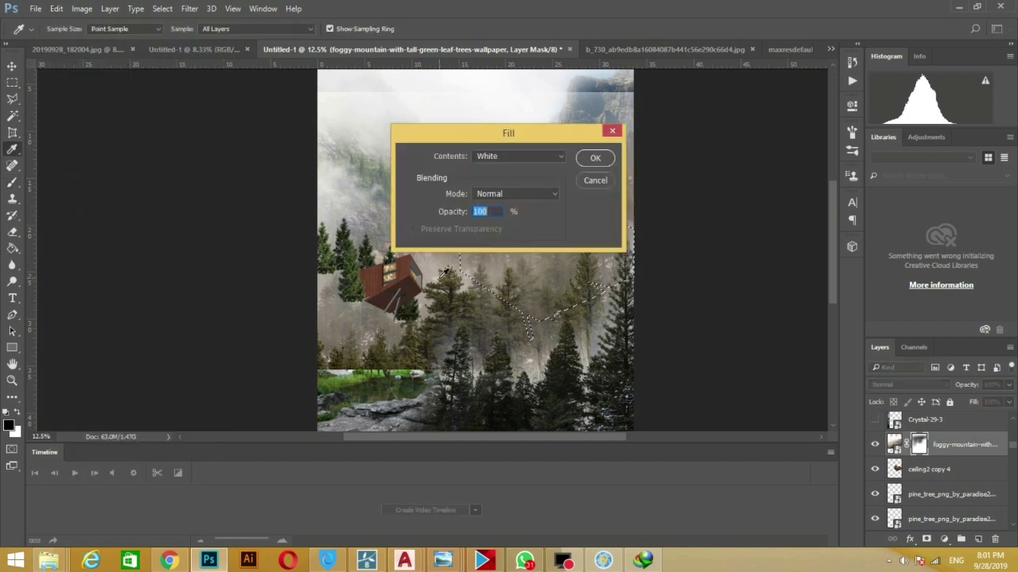
{"action": "left_click", "coordinate": [545, 157]}
{"action": "left_click", "coordinate": [497, 237]}
{"action": "left_click", "coordinate": [594, 157]}
{"action": "key", "text": "b"}
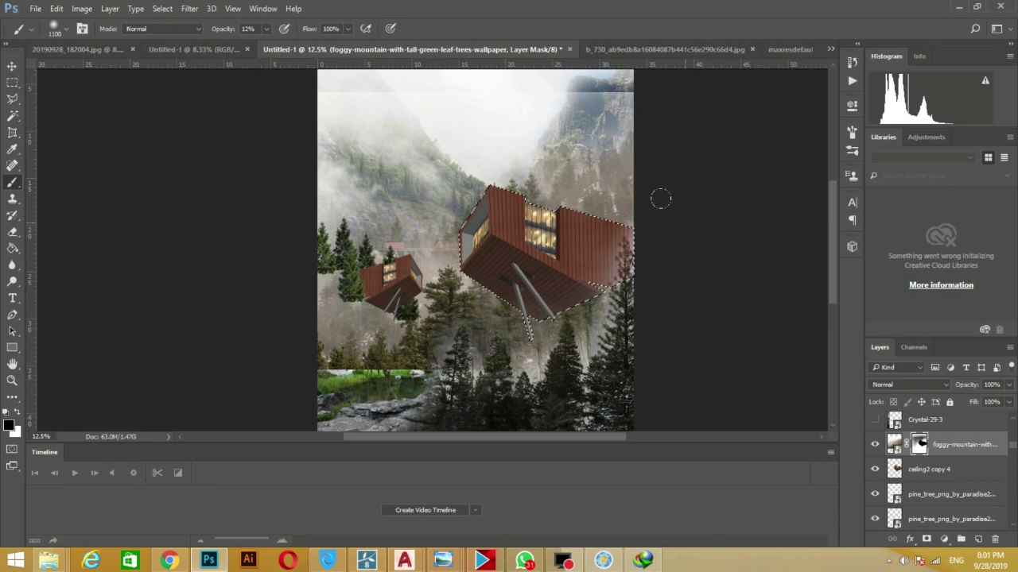
Zoom in, deselect, and reveal pines and the support poles under the house
{"action": "key", "text": "ctrl+plus"}
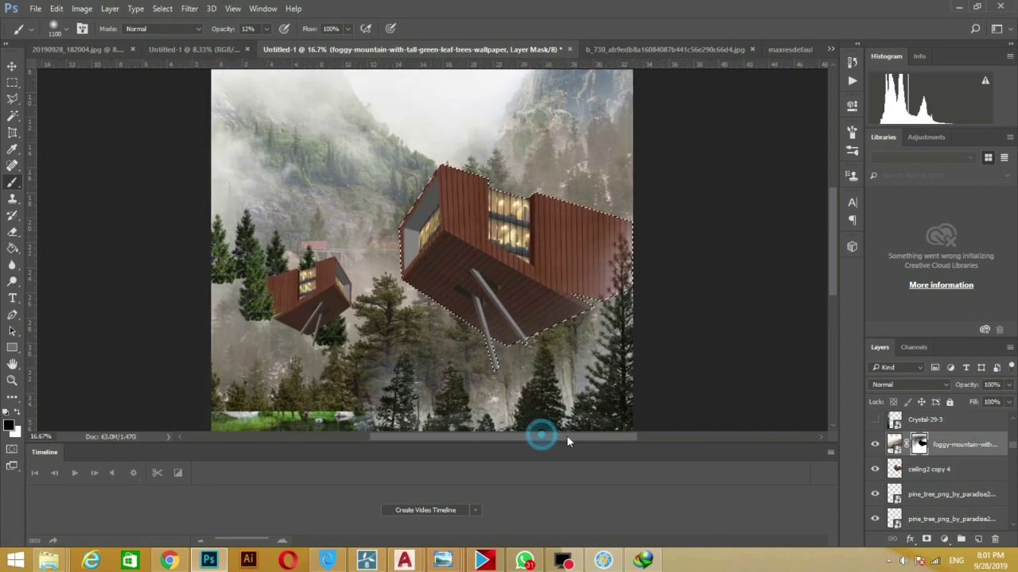
{"action": "left_click_drag", "start_coordinate": [546, 437], "coordinate": [572, 436]}
{"action": "left_click_drag", "start_coordinate": [487, 296], "coordinate": [413, 368]}
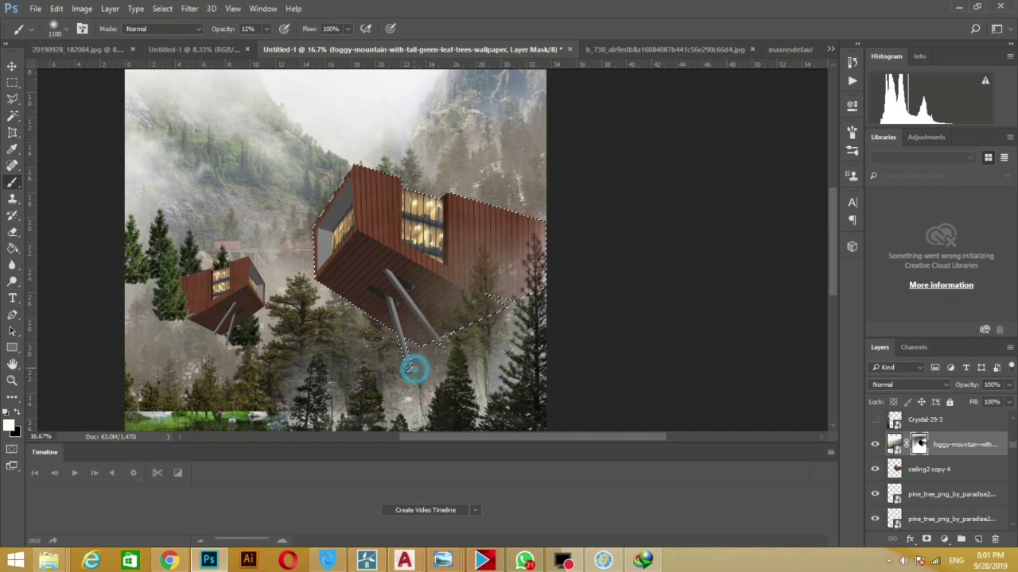
{"action": "key", "text": "ctrl+d"}
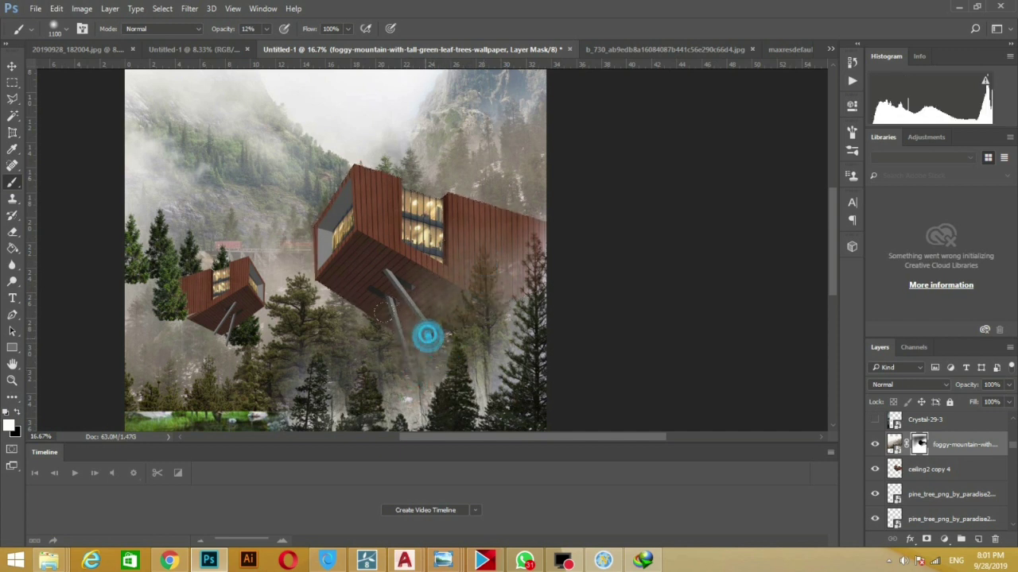
{"action": "mouse_move", "coordinate": [413, 366]}
{"action": "left_mouse_down"}
{"action": "mouse_move", "coordinate": [488, 284]}
{"action": "mouse_move", "coordinate": [529, 257]}
{"action": "mouse_move", "coordinate": [538, 285]}
{"action": "left_mouse_up"}
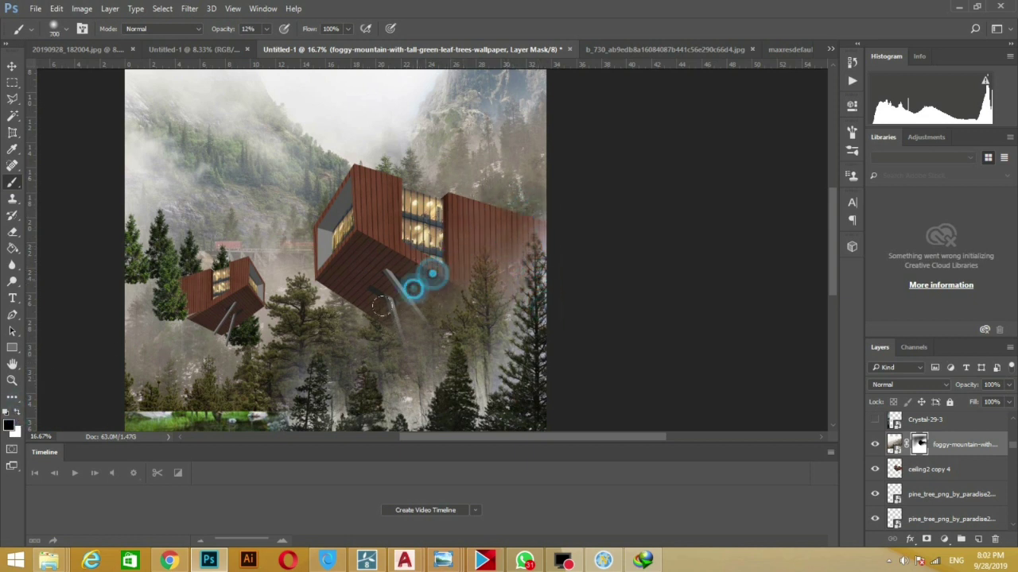
{"action": "mouse_move", "coordinate": [380, 306]}
{"action": "left_mouse_down"}
{"action": "mouse_move", "coordinate": [461, 246]}
{"action": "mouse_move", "coordinate": [533, 229]}
{"action": "mouse_move", "coordinate": [492, 198]}
{"action": "left_mouse_up"}
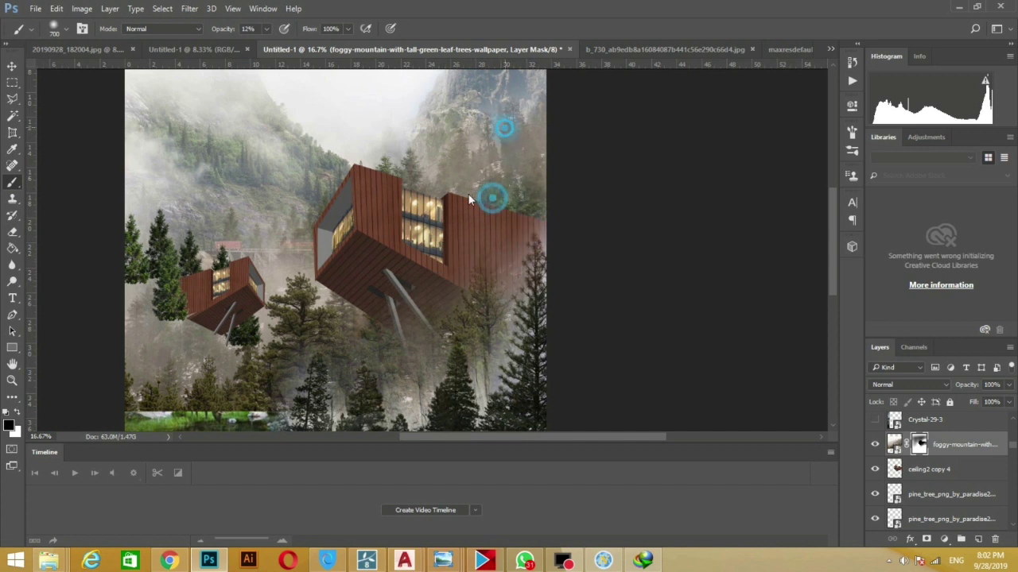
Clear the fog from the upper-right mountain with stronger strokes
{"action": "scroll", "coordinate": [477, 210], "scroll_direction": "up", "scroll_amount": 1}
{"action": "scroll", "coordinate": [477, 214], "scroll_direction": "down", "scroll_amount": 1}
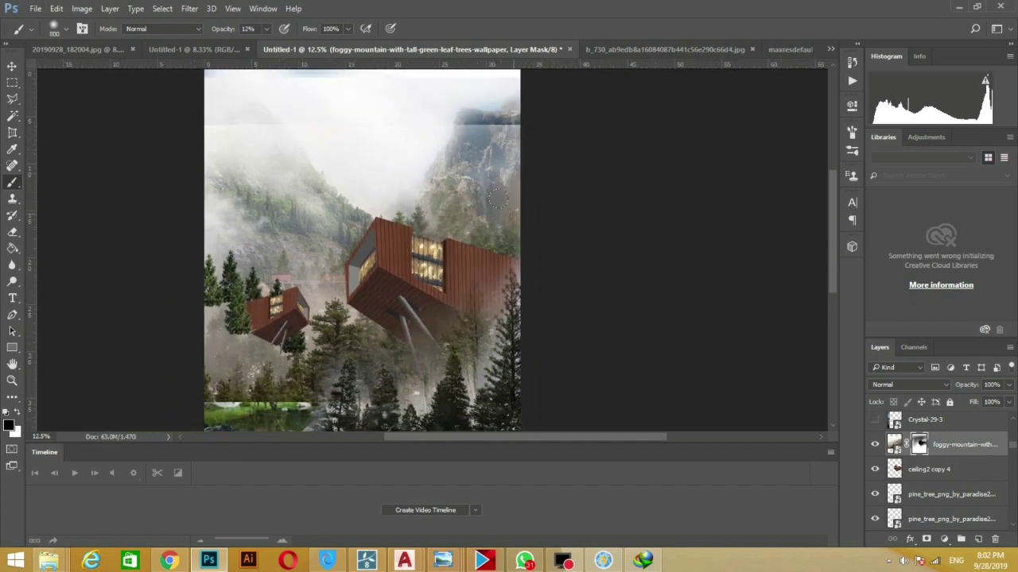
{"action": "mouse_move", "coordinate": [515, 234]}
{"action": "left_mouse_down"}
{"action": "mouse_move", "coordinate": [518, 204]}
{"action": "mouse_move", "coordinate": [443, 143]}
{"action": "mouse_move", "coordinate": [525, 113]}
{"action": "left_mouse_up"}
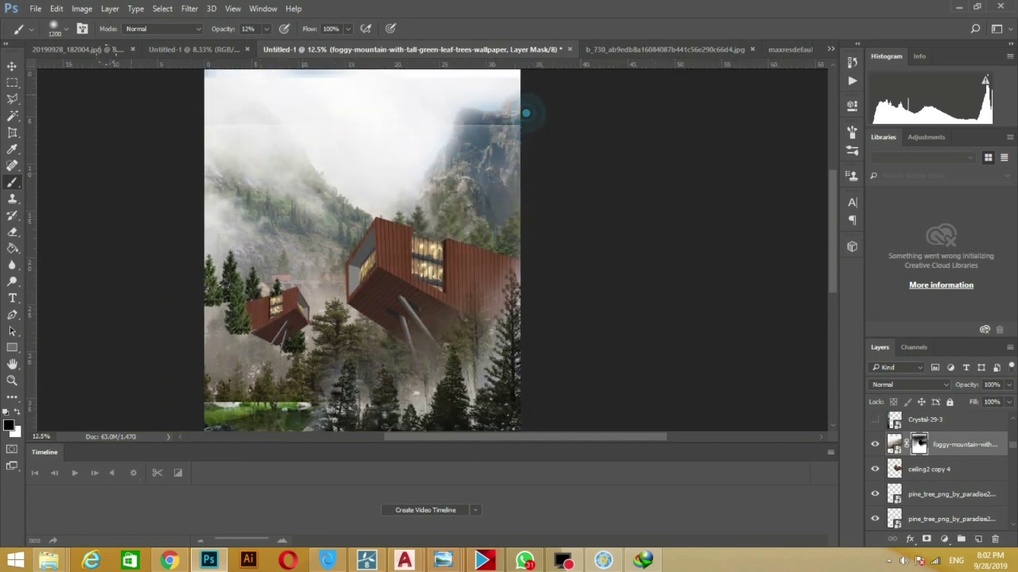
{"action": "left_click_drag", "start_coordinate": [268, 49], "coordinate": [311, 49]}
{"action": "mouse_move", "coordinate": [551, 177]}
{"action": "left_mouse_down"}
{"action": "mouse_move", "coordinate": [538, 130]}
{"action": "mouse_move", "coordinate": [554, 245]}
{"action": "left_mouse_up"}
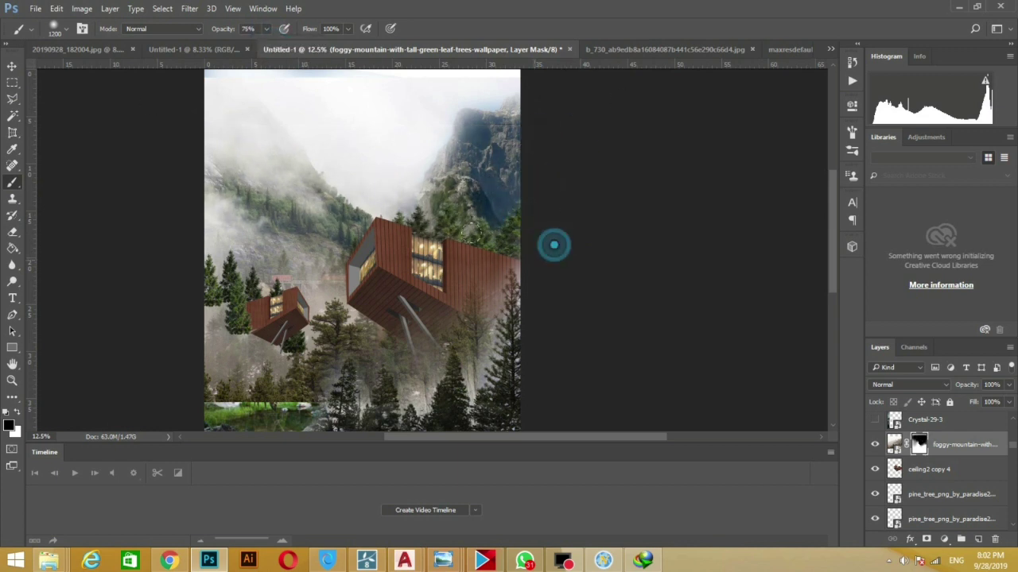
Reveal the trees and bridge behind the small cabin and the lower-left deer meadow
{"action": "mouse_move", "coordinate": [367, 242]}
{"action": "left_mouse_down"}
{"action": "mouse_move", "coordinate": [273, 164]}
{"action": "mouse_move", "coordinate": [223, 254]}
{"action": "mouse_move", "coordinate": [338, 266]}
{"action": "left_mouse_up"}
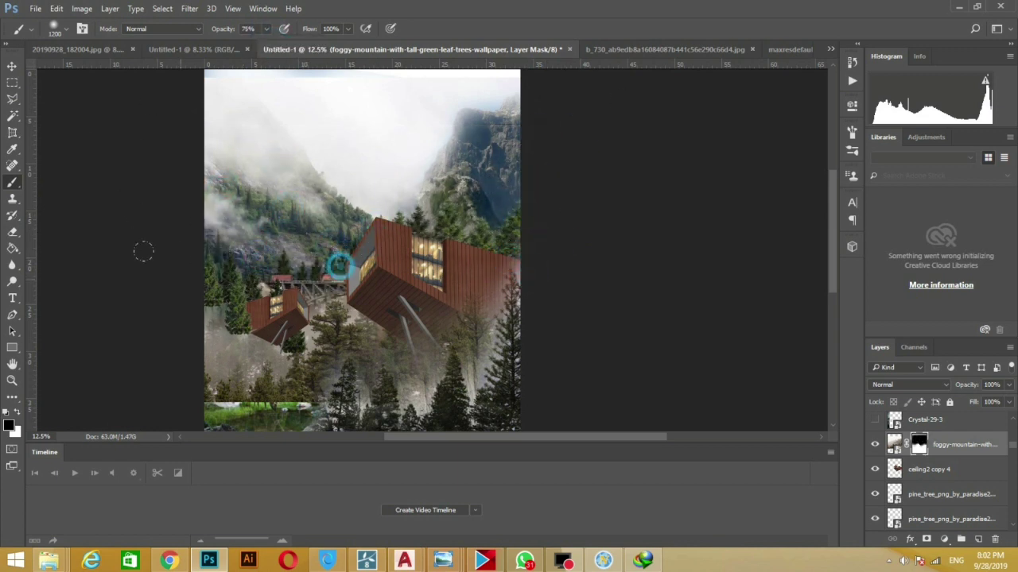
{"action": "mouse_move", "coordinate": [366, 162]}
{"action": "left_mouse_down"}
{"action": "mouse_move", "coordinate": [302, 288]}
{"action": "mouse_move", "coordinate": [342, 316]}
{"action": "left_mouse_up"}
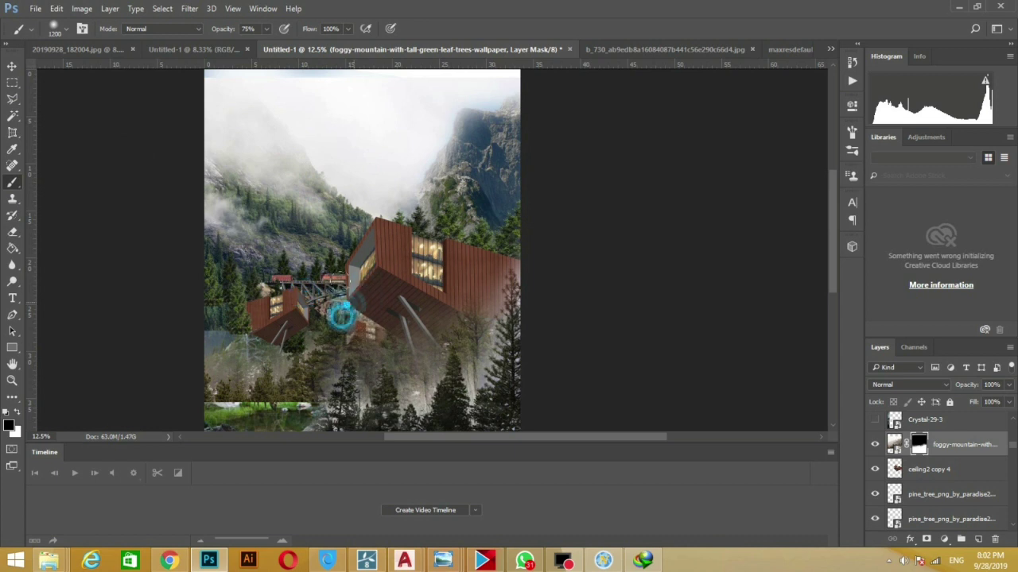
{"action": "mouse_move", "coordinate": [372, 357]}
{"action": "left_mouse_down"}
{"action": "mouse_move", "coordinate": [329, 347]}
{"action": "mouse_move", "coordinate": [295, 358]}
{"action": "mouse_move", "coordinate": [291, 341]}
{"action": "mouse_move", "coordinate": [257, 385]}
{"action": "left_mouse_up"}
{"action": "left_click", "coordinate": [251, 370]}
{"action": "left_click", "coordinate": [237, 400]}
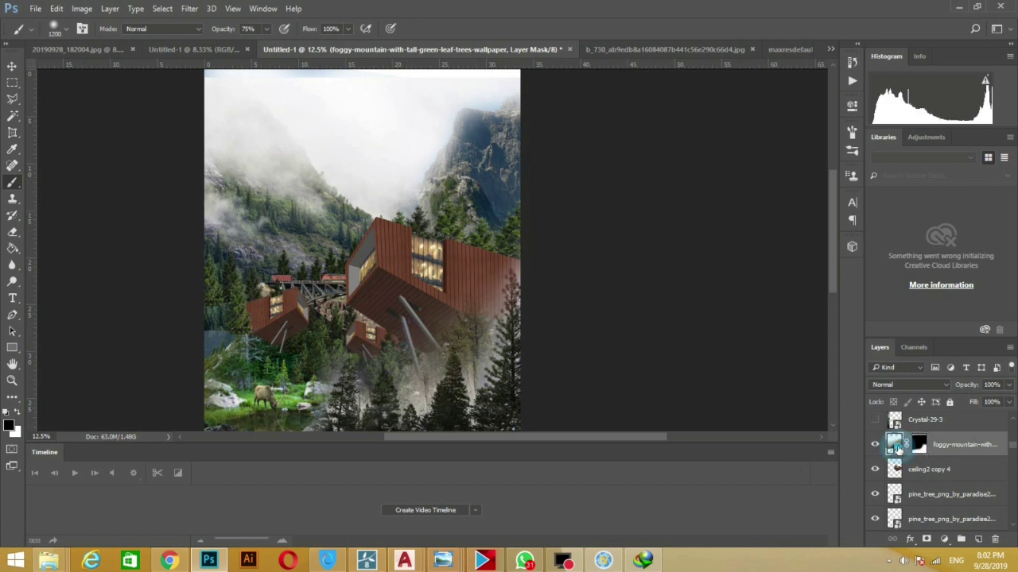
Duplicate the foggy mountain layer and delete the copy's mask
{"action": "left_click", "coordinate": [896, 447]}
{"action": "key", "text": "ctrl+j"}
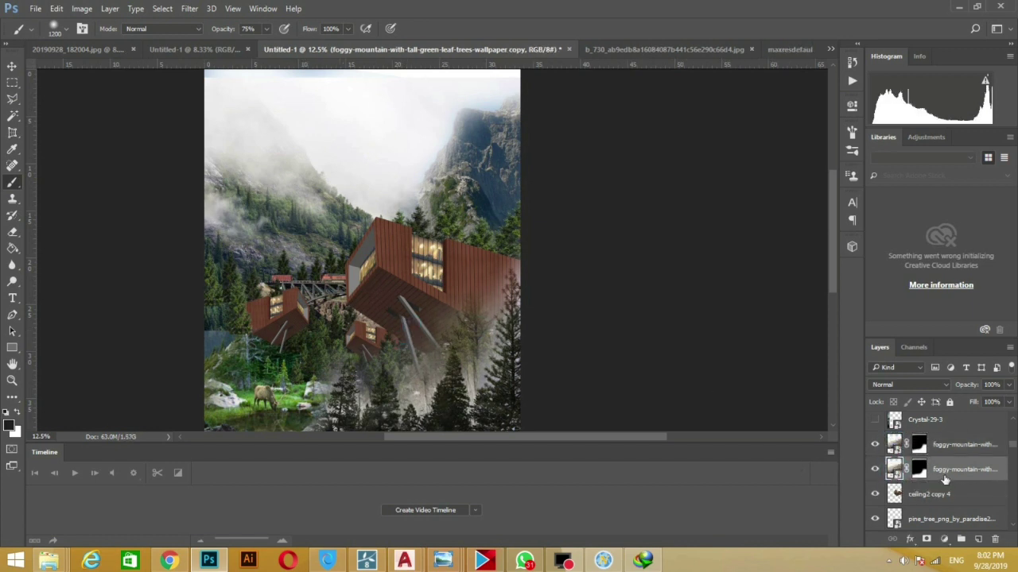
{"action": "right_click", "coordinate": [919, 475]}
{"action": "left_click", "coordinate": [915, 361]}
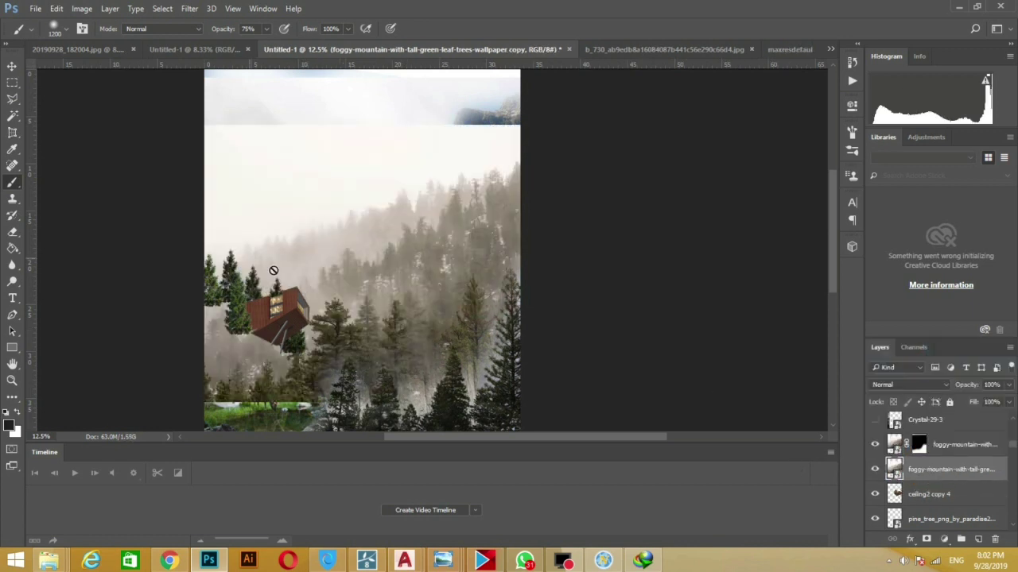
Flip the copy horizontally, widen it, and position it on the left side
{"action": "key", "text": "ctrl+t"}
{"action": "left_click_drag", "start_coordinate": [273, 270], "coordinate": [190, 301]}
{"action": "left_click_drag", "start_coordinate": [81, 300], "coordinate": [813, 300]}
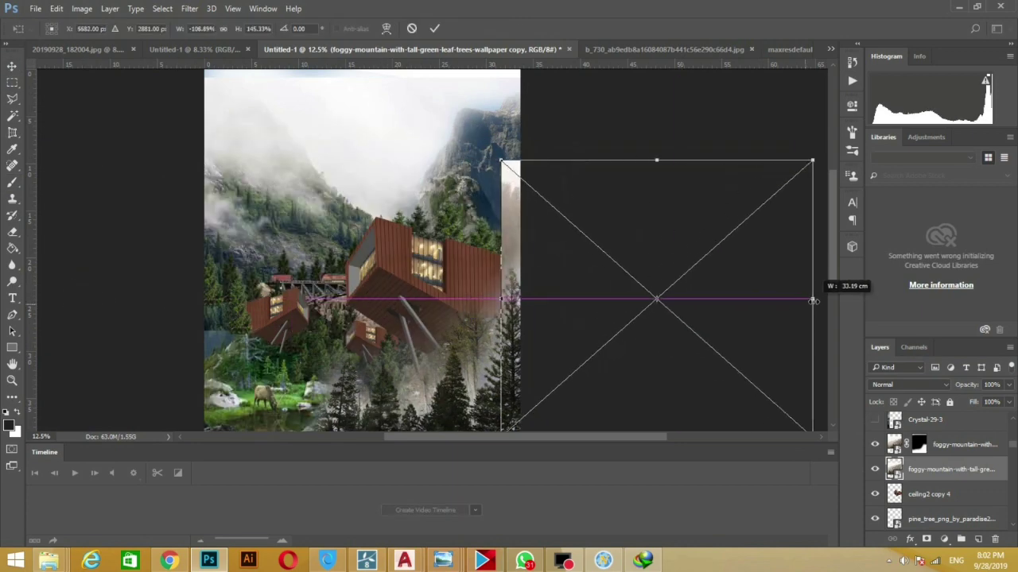
{"action": "left_click_drag", "start_coordinate": [738, 315], "coordinate": [382, 315]}
{"action": "left_click_drag", "start_coordinate": [454, 307], "coordinate": [500, 305]}
{"action": "mouse_move", "coordinate": [420, 284]}
{"action": "left_mouse_down"}
{"action": "mouse_move", "coordinate": [347, 292]}
{"action": "mouse_move", "coordinate": [310, 316]}
{"action": "mouse_move", "coordinate": [323, 310]}
{"action": "left_mouse_up"}
{"action": "key", "text": "Return"}
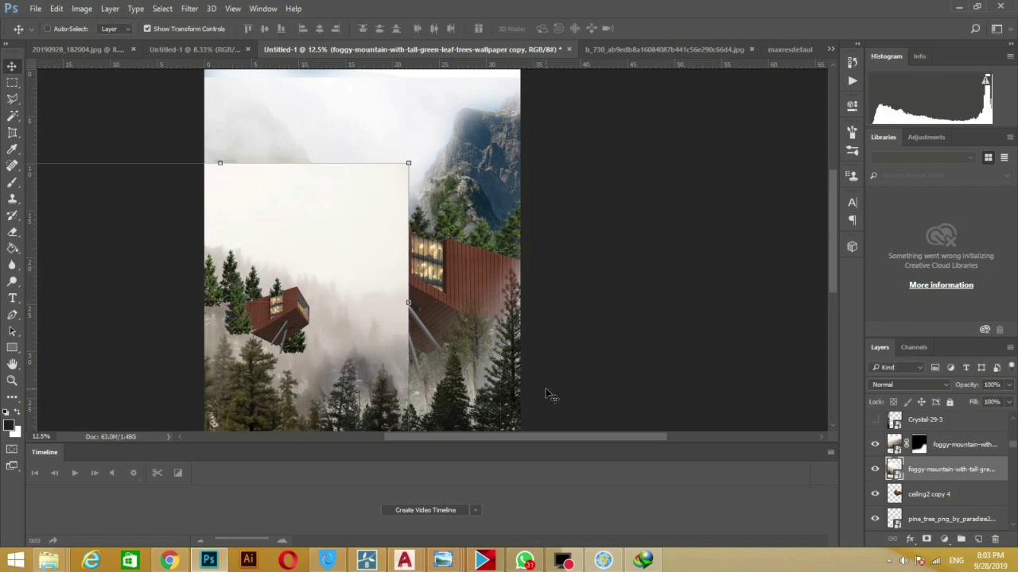
Add a mask to the mirrored copy and brush it into the mountain scene
{"action": "left_click", "coordinate": [926, 540]}
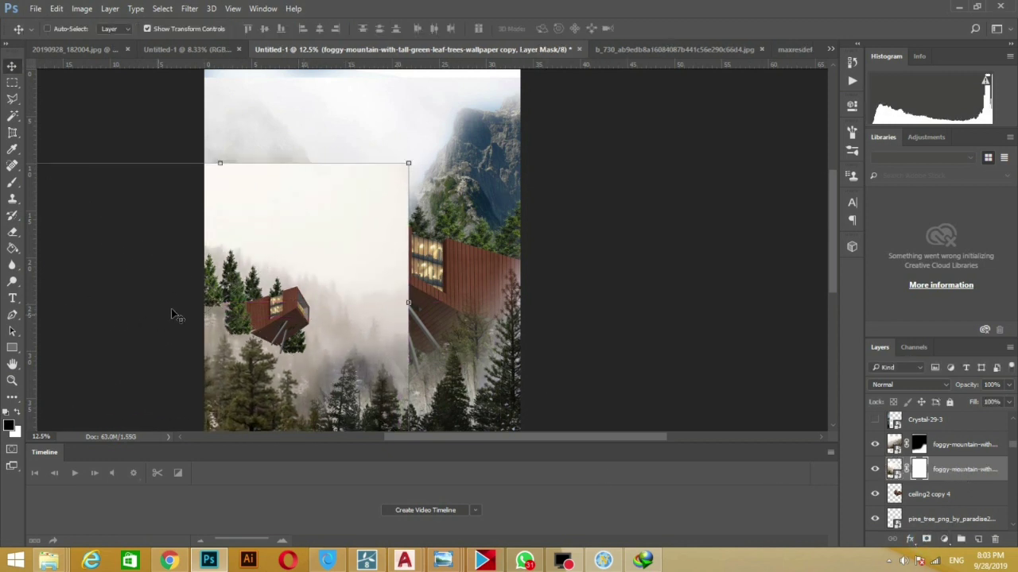
{"action": "left_click", "coordinate": [12, 182]}
{"action": "mouse_move", "coordinate": [450, 189]}
{"action": "left_mouse_down"}
{"action": "mouse_move", "coordinate": [409, 198]}
{"action": "mouse_move", "coordinate": [424, 277]}
{"action": "mouse_move", "coordinate": [370, 308]}
{"action": "mouse_move", "coordinate": [268, 266]}
{"action": "mouse_move", "coordinate": [364, 318]}
{"action": "mouse_move", "coordinate": [326, 325]}
{"action": "mouse_move", "coordinate": [345, 364]}
{"action": "left_mouse_up"}
{"action": "left_click_drag", "start_coordinate": [182, 315], "coordinate": [191, 366]}
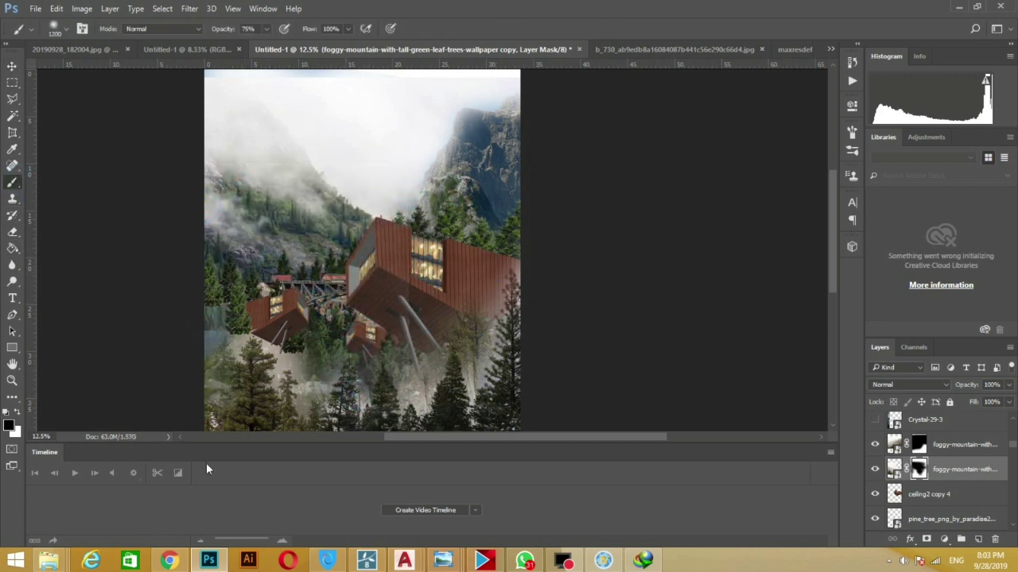
{"action": "key", "text": "ctrl+z"}
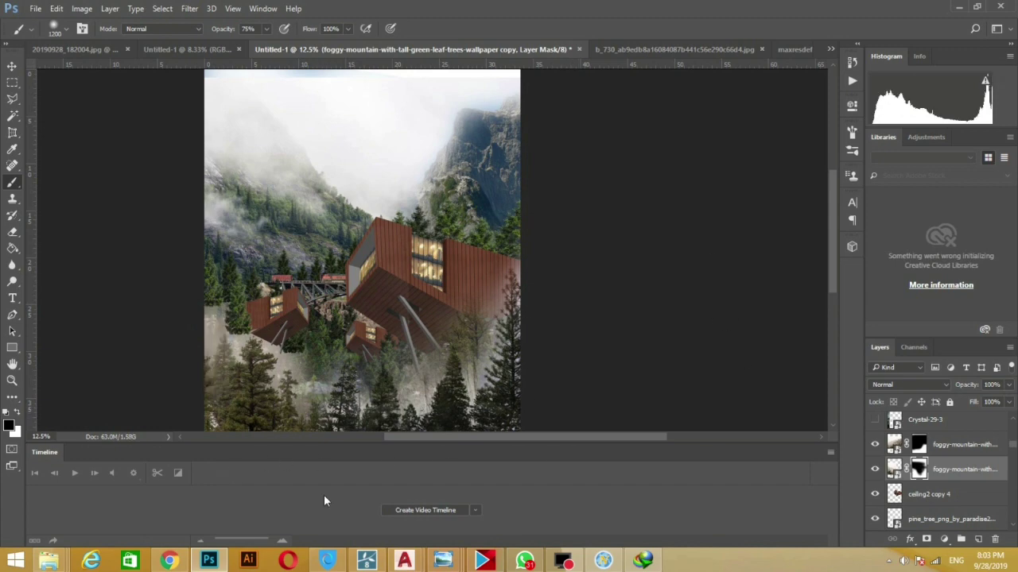
{"action": "mouse_move", "coordinate": [49, 561]}
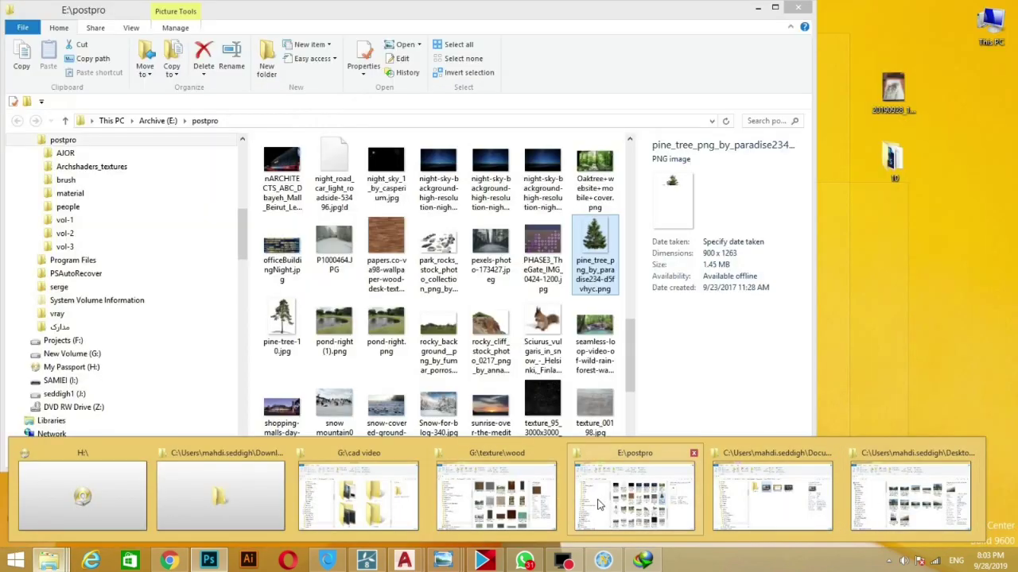
Select tree_14_png_by_gd08-d2ysa5q.png in the postpro folder
{"action": "left_click", "coordinate": [602, 505]}
{"action": "left_click", "coordinate": [282, 326]}
{"action": "scroll", "coordinate": [282, 326], "scroll_direction": "down", "scroll_amount": 2}
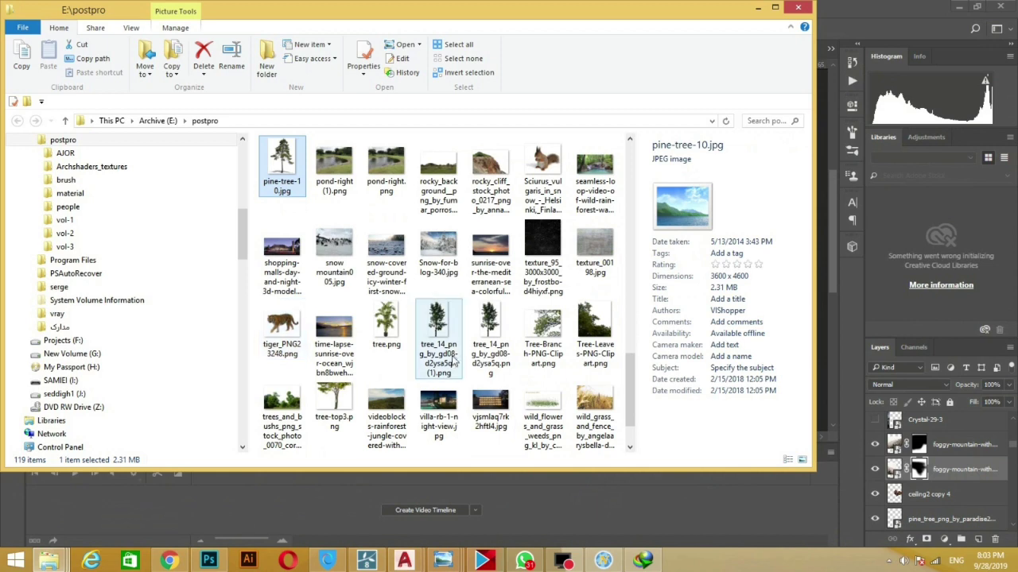
{"action": "left_click", "coordinate": [485, 326]}
Place the tree PNG into the montage, shifted to the right
{"action": "left_click_drag", "start_coordinate": [485, 326], "coordinate": [609, 302]}
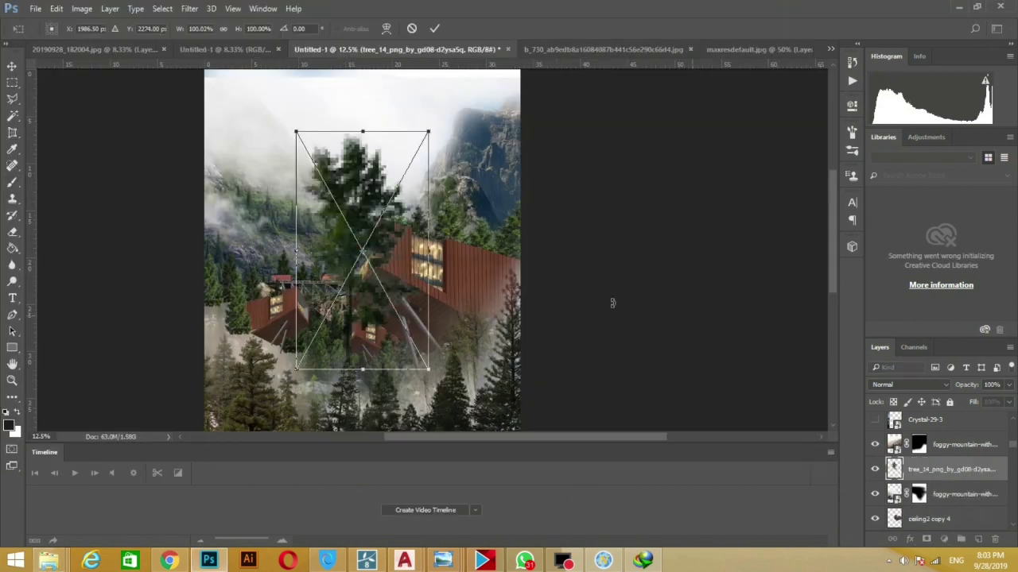
{"action": "mouse_move", "coordinate": [390, 256]}
{"action": "left_mouse_down"}
{"action": "mouse_move", "coordinate": [531, 308]}
{"action": "mouse_move", "coordinate": [539, 295]}
{"action": "left_mouse_up"}
{"action": "key", "text": "Return"}
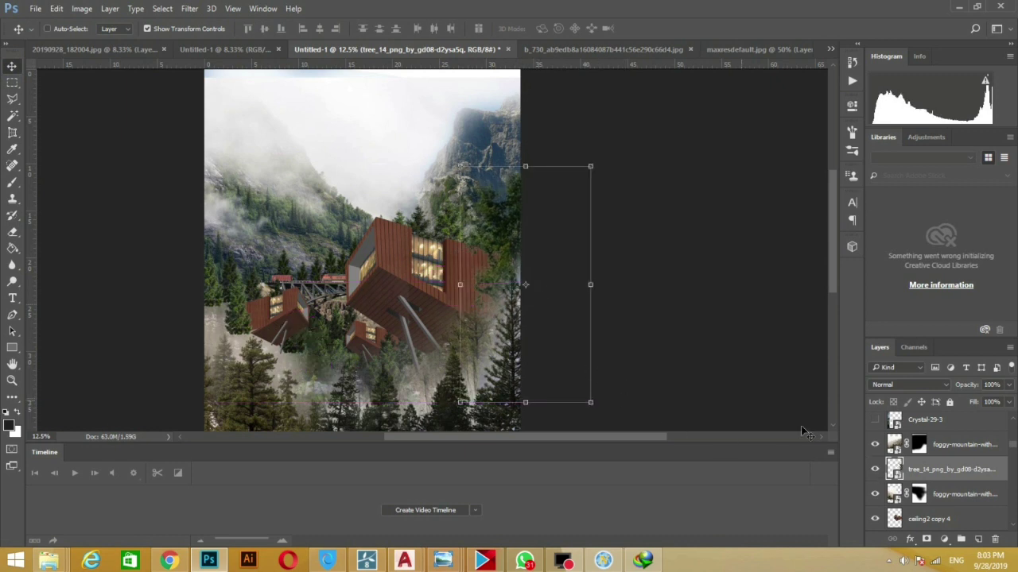
Duplicate the tree layer and move the copy to the top of the layer stack
{"action": "key", "text": "ctrl+j"}
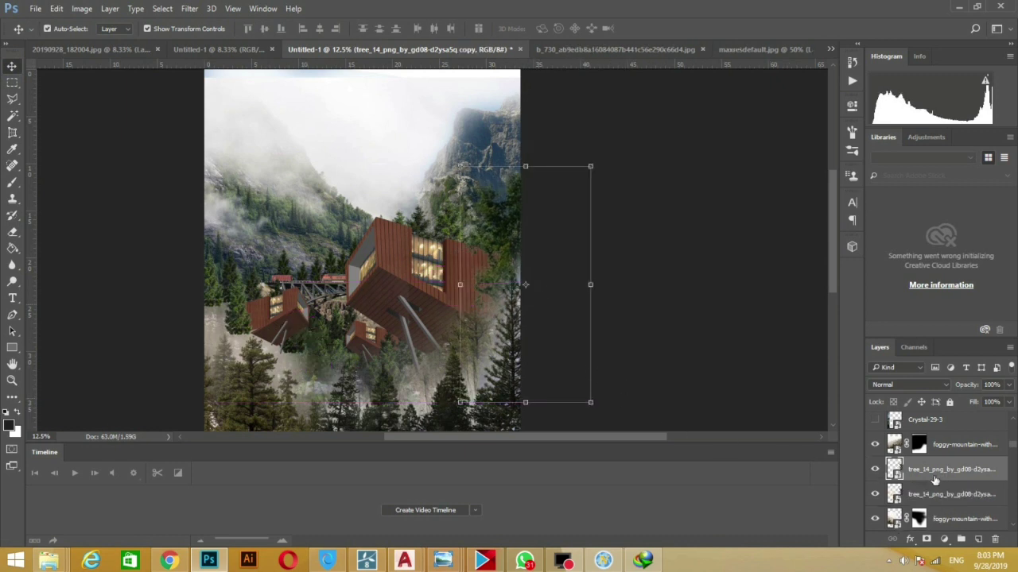
{"action": "left_click_drag", "start_coordinate": [942, 473], "coordinate": [953, 433]}
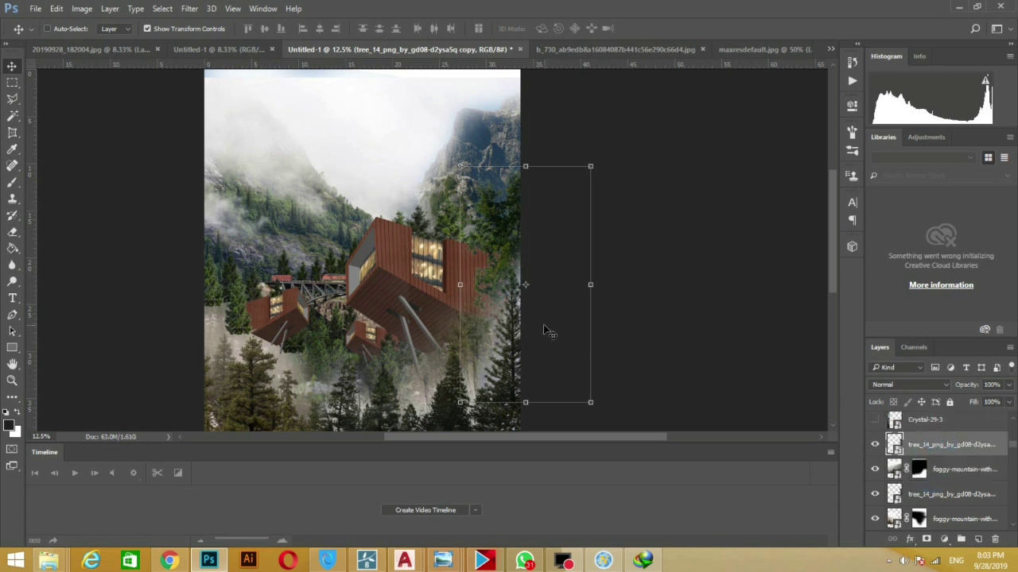
{"action": "left_click_drag", "start_coordinate": [545, 329], "coordinate": [457, 325]}
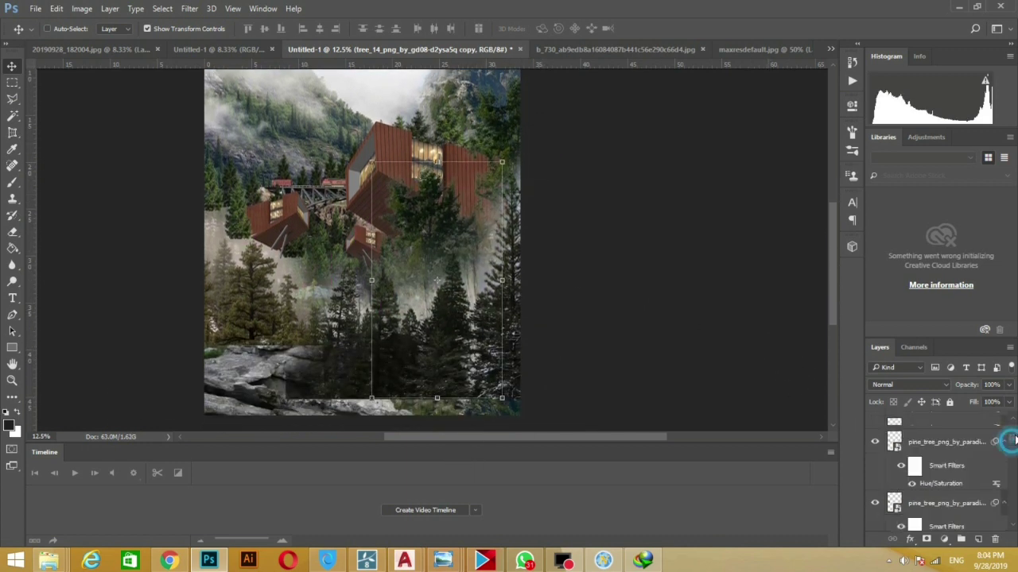
{"action": "scroll", "coordinate": [982, 470], "scroll_direction": "down", "scroll_amount": 1}
{"action": "left_click_drag", "start_coordinate": [945, 335], "coordinate": [945, 250]}
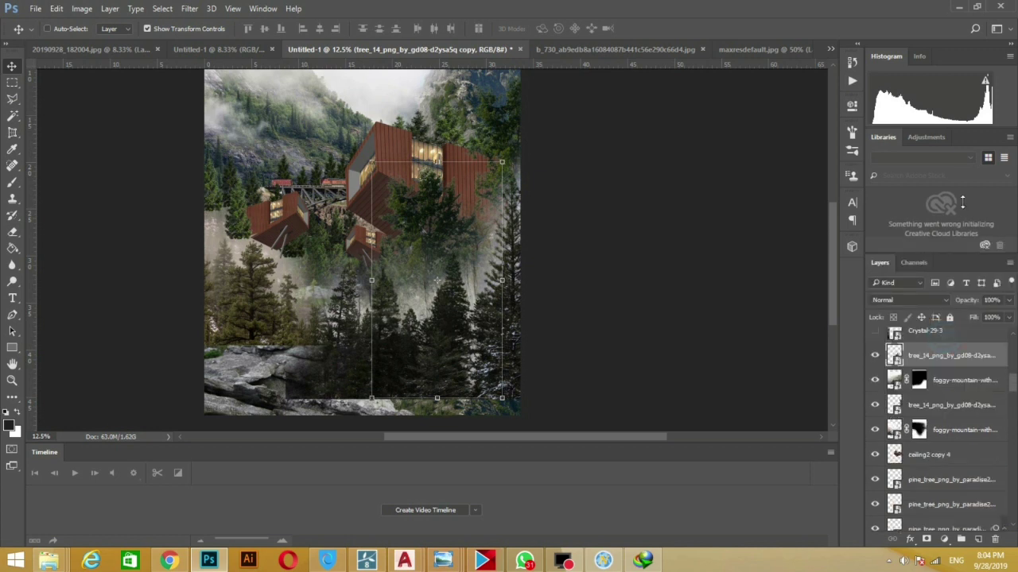
{"action": "scroll", "coordinate": [946, 397], "scroll_direction": "up", "scroll_amount": 3}
{"action": "scroll", "coordinate": [942, 358], "scroll_direction": "up", "scroll_amount": 3}
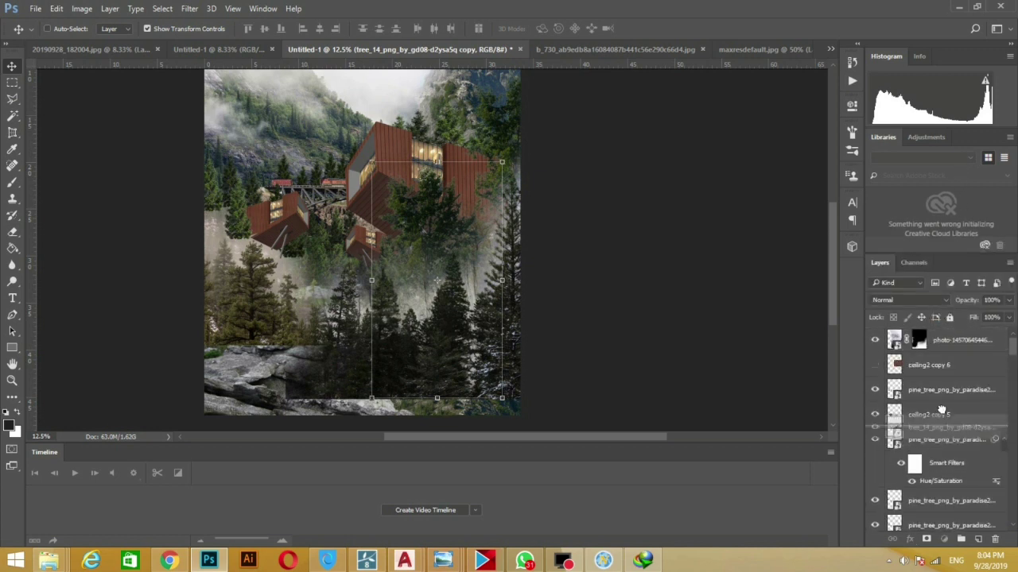
{"action": "scroll", "coordinate": [940, 398], "scroll_direction": "up", "scroll_amount": 2}
{"action": "left_click_drag", "start_coordinate": [941, 421], "coordinate": [941, 337]}
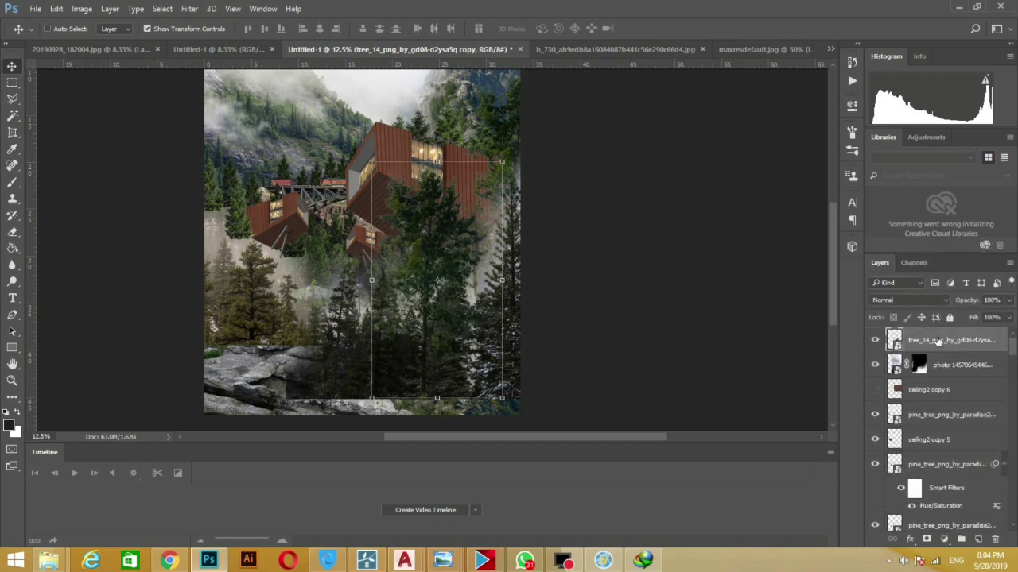
Scale the tree to 83% below the cabin and drag PLAN_YOUR_VISIT_AUTUMN to the top
{"action": "left_click_drag", "start_coordinate": [457, 310], "coordinate": [460, 341]}
{"action": "key", "text": "ctrl+bracketleft"}
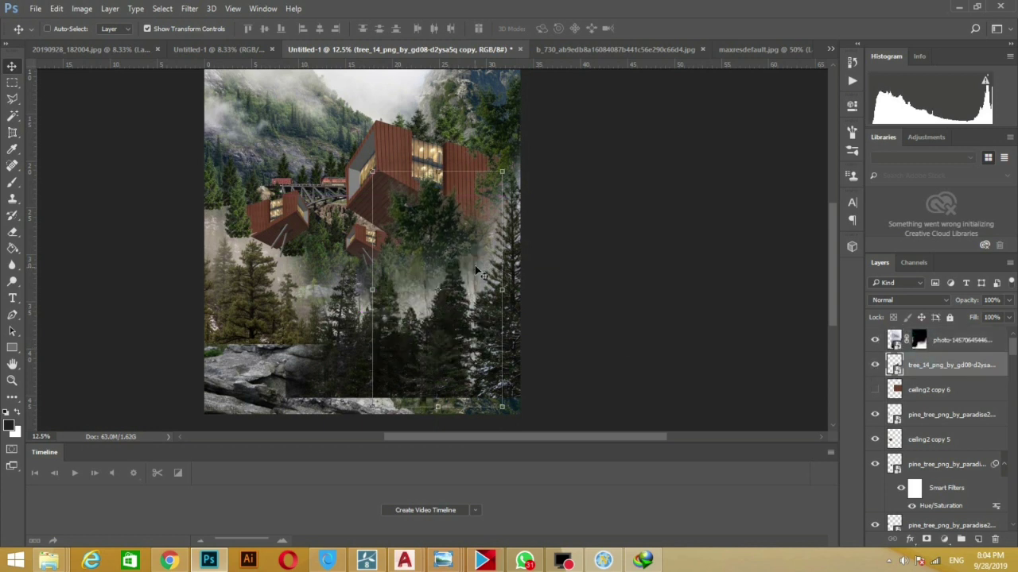
{"action": "key", "text": "ctrl+t"}
{"action": "left_click_drag", "start_coordinate": [503, 170], "coordinate": [481, 209]}
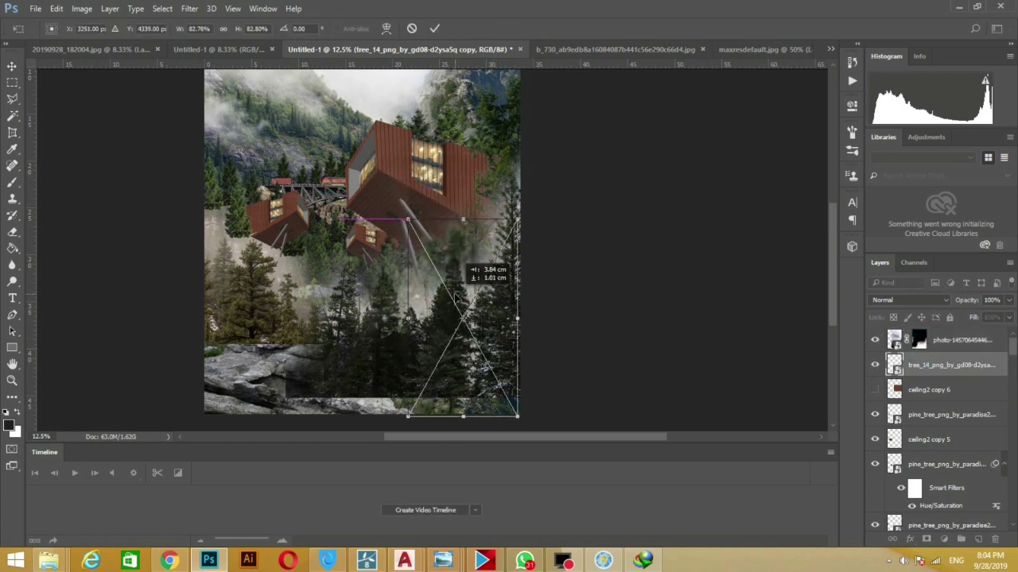
{"action": "left_click_drag", "start_coordinate": [475, 272], "coordinate": [492, 305]}
{"action": "key", "text": "Return"}
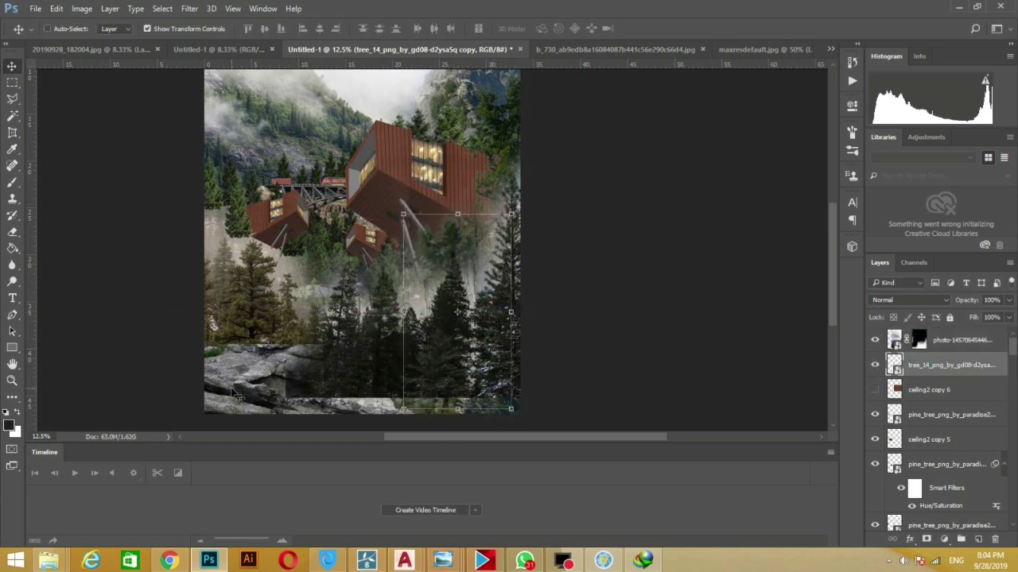
{"action": "scroll", "coordinate": [938, 429], "scroll_direction": "down", "scroll_amount": 5}
{"action": "mouse_move", "coordinate": [953, 518]}
{"action": "left_mouse_down"}
{"action": "mouse_move", "coordinate": [919, 415]}
{"action": "mouse_move", "coordinate": [920, 296]}
{"action": "left_mouse_up"}
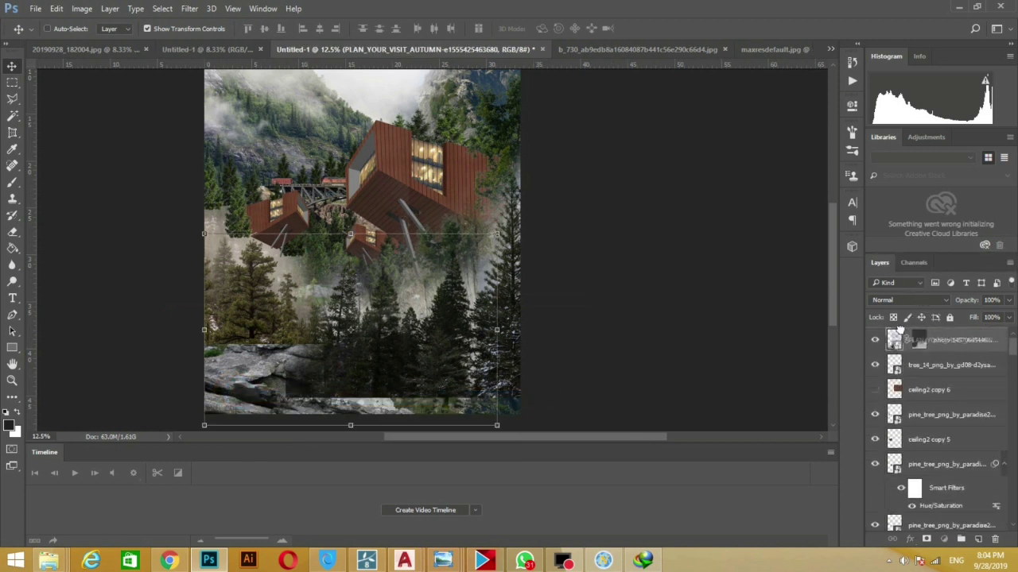
Shift the photo layer's image to the right and target its mask
{"action": "left_click_drag", "start_coordinate": [919, 295], "coordinate": [898, 334]}
{"action": "left_click_drag", "start_coordinate": [500, 382], "coordinate": [586, 387]}
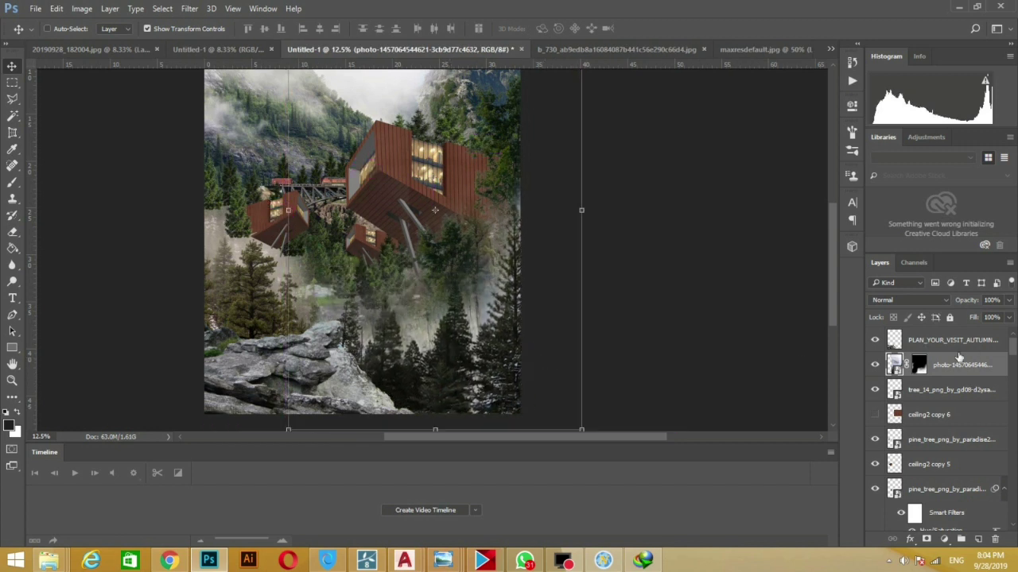
{"action": "key", "text": "ctrl+backslash"}
{"action": "scroll", "coordinate": [499, 344], "scroll_direction": "up", "scroll_amount": 1}
{"action": "scroll", "coordinate": [499, 344], "scroll_direction": "down", "scroll_amount": 1}
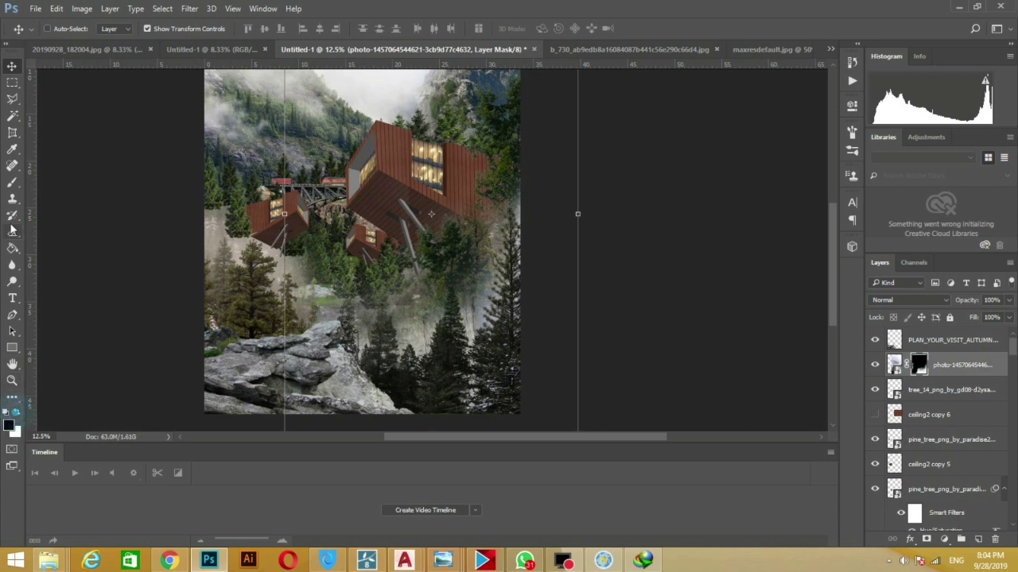
Softly paint the photo mask over the pines, then select the tree_14 layer
{"action": "left_click", "coordinate": [12, 181]}
{"action": "left_click_drag", "start_coordinate": [477, 265], "coordinate": [438, 263]}
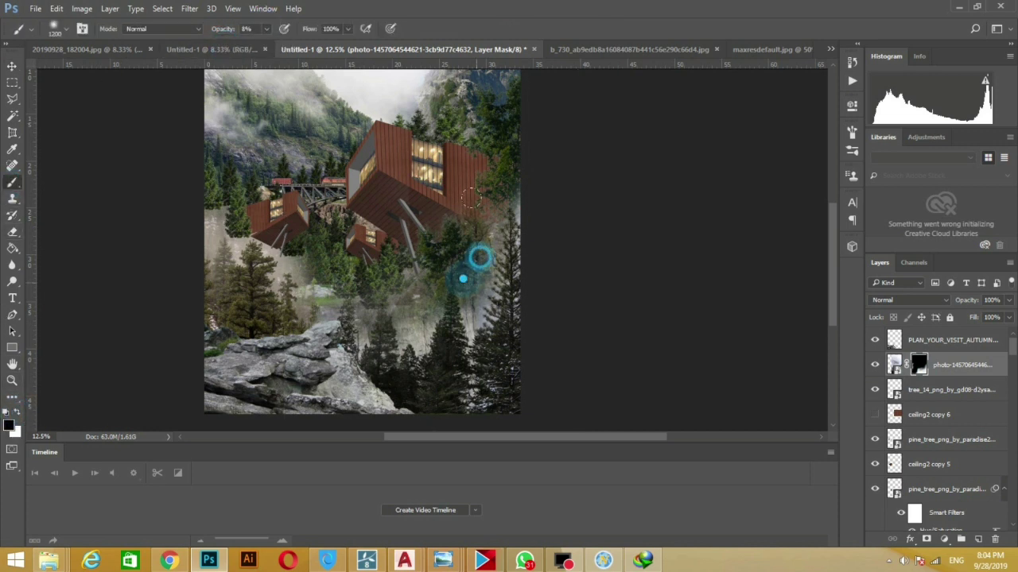
{"action": "left_click", "coordinate": [12, 66]}
{"action": "right_click", "coordinate": [454, 238]}
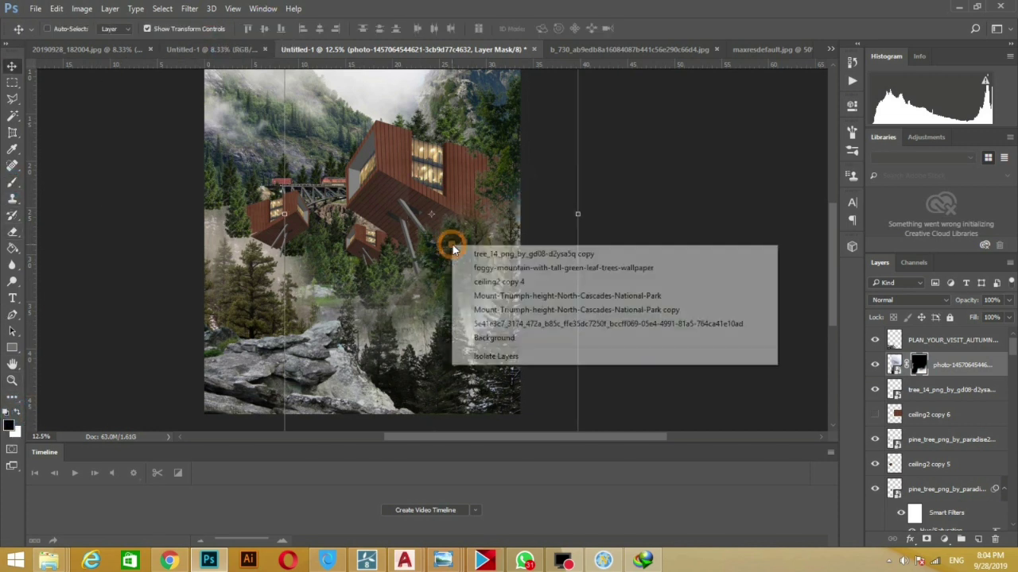
{"action": "left_click", "coordinate": [469, 253]}
{"action": "left_click_drag", "start_coordinate": [454, 246], "coordinate": [434, 250]}
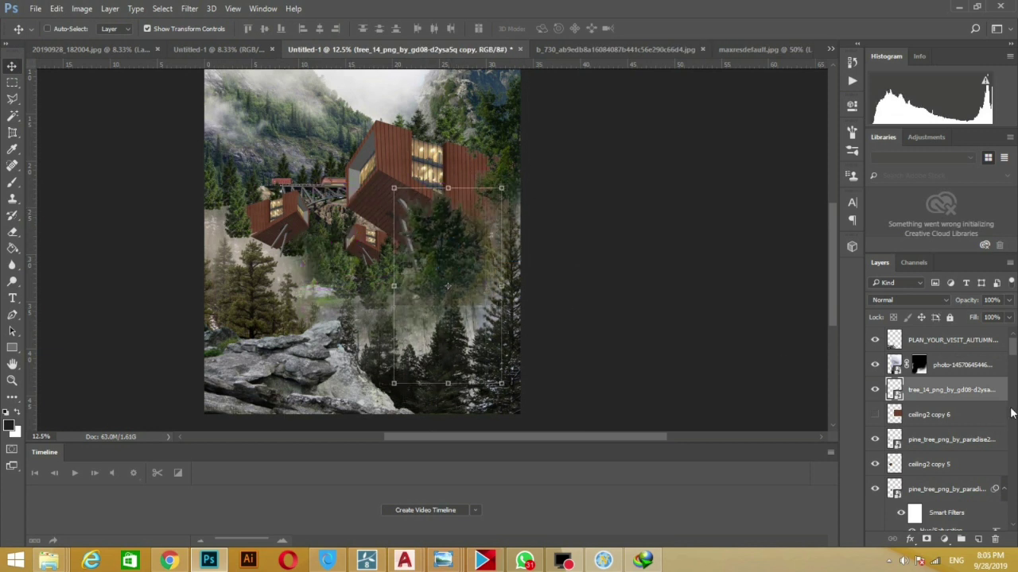
Reselect the photo layer's mask and toggle its visibility to compare
{"action": "left_click", "coordinate": [931, 364]}
{"action": "left_click", "coordinate": [915, 365]}
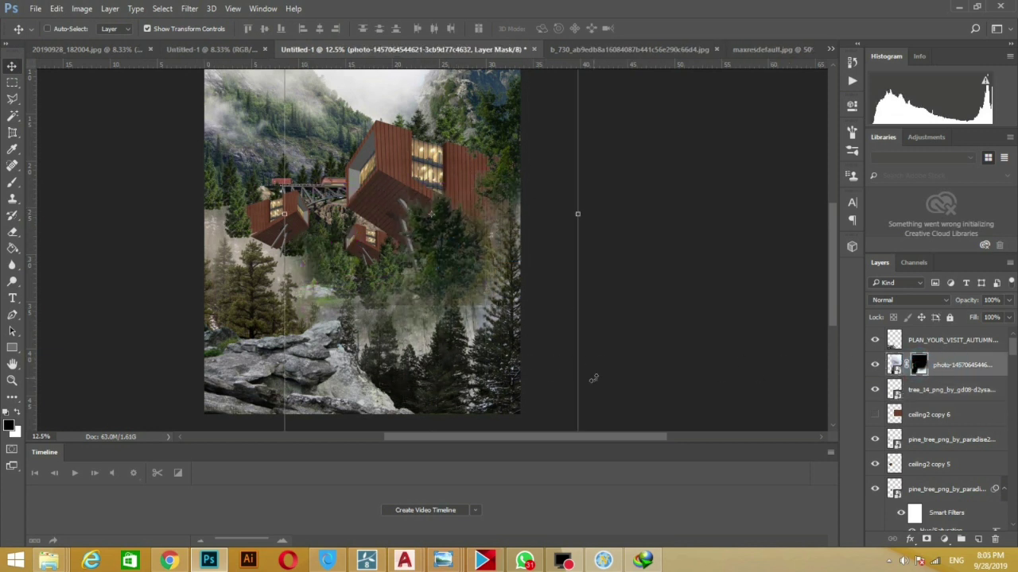
{"action": "left_click", "coordinate": [875, 366]}
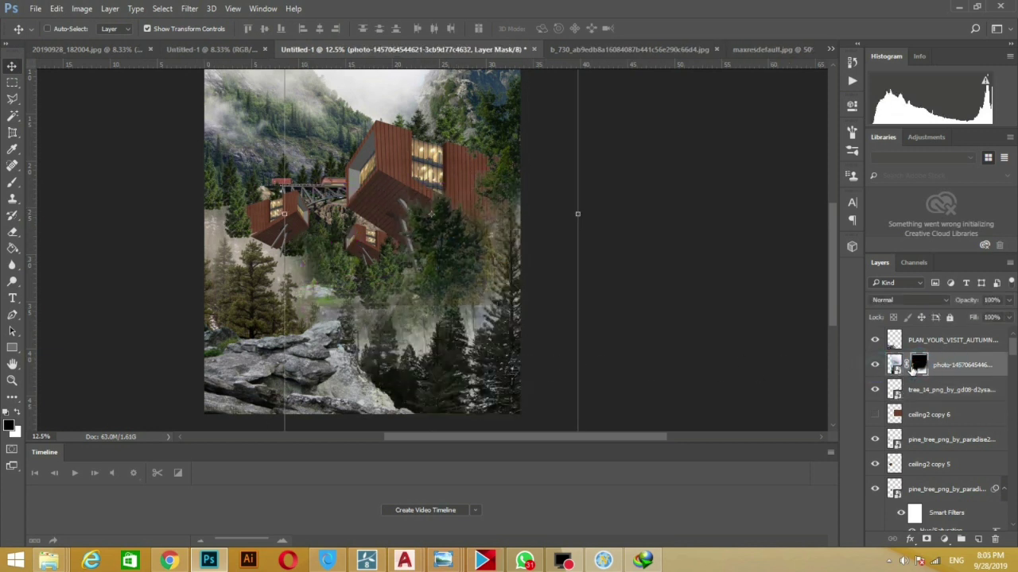
{"action": "left_click", "coordinate": [875, 365]}
{"action": "left_click", "coordinate": [875, 365]}
{"action": "left_click", "coordinate": [875, 365]}
{"action": "left_click", "coordinate": [875, 365]}
Fade the trees below the main cabin and along the right edge into fog
{"action": "left_click", "coordinate": [12, 182]}
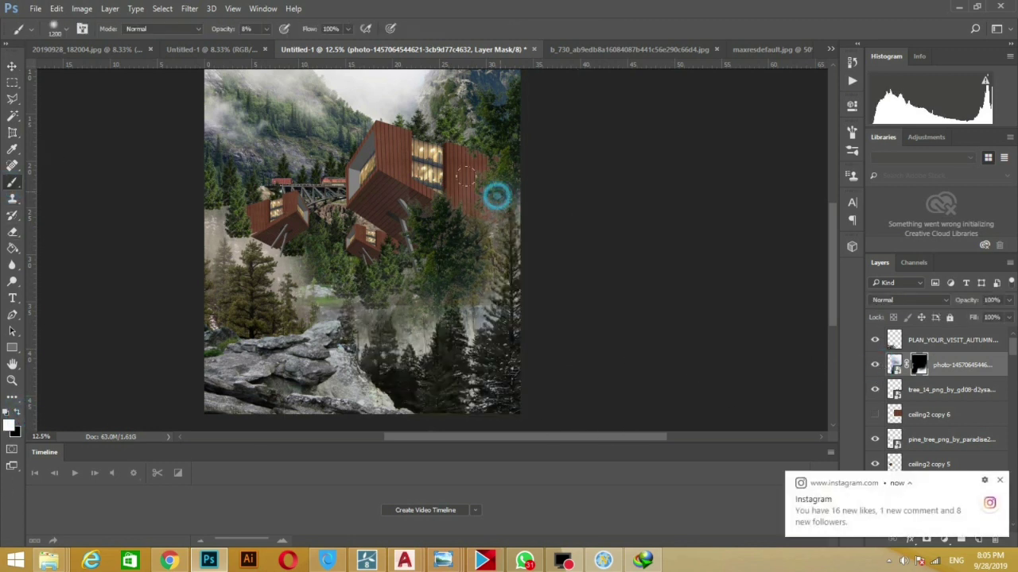
{"action": "mouse_move", "coordinate": [386, 316]}
{"action": "left_mouse_down"}
{"action": "mouse_move", "coordinate": [340, 307]}
{"action": "mouse_move", "coordinate": [326, 340]}
{"action": "left_mouse_up"}
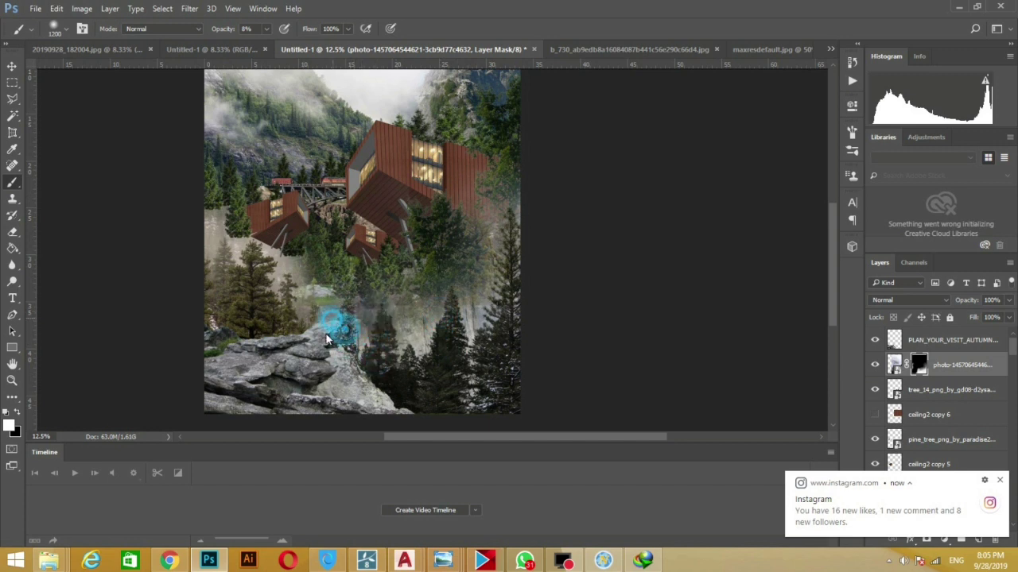
{"action": "left_click_drag", "start_coordinate": [468, 210], "coordinate": [546, 170]}
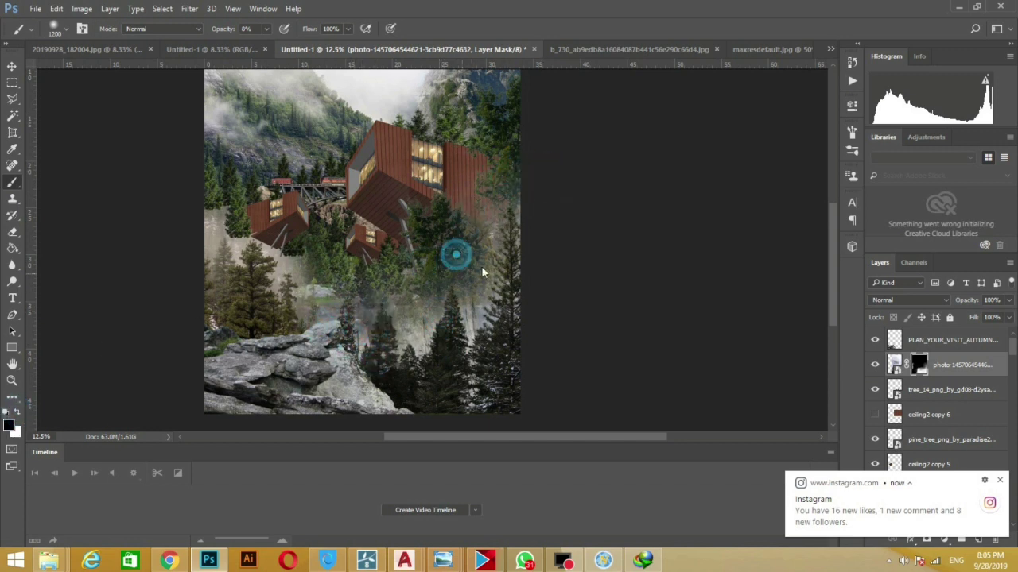
{"action": "left_click_drag", "start_coordinate": [454, 254], "coordinate": [405, 273]}
{"action": "left_click_drag", "start_coordinate": [514, 185], "coordinate": [517, 223]}
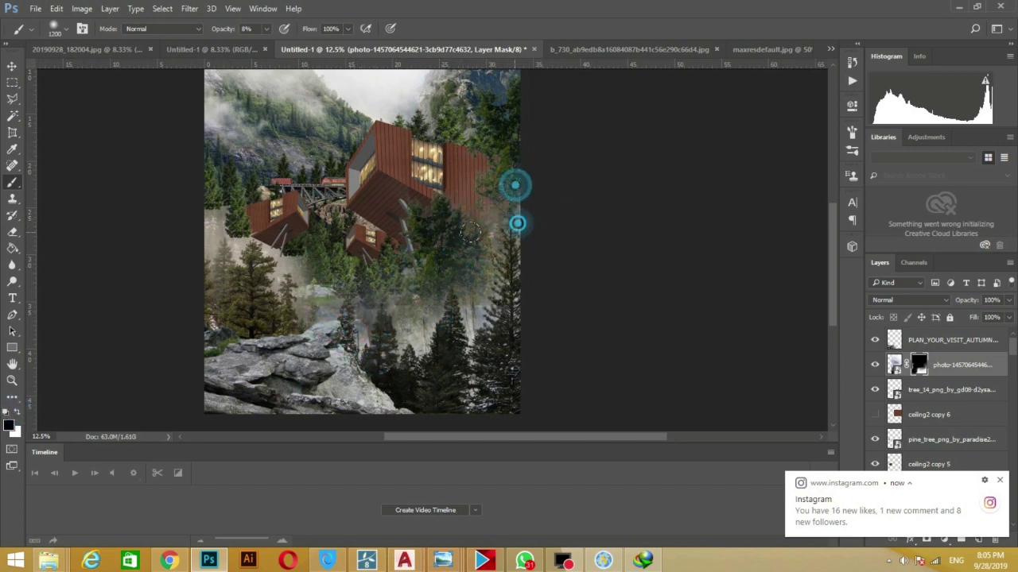
Select the foggy-mountain wallpaper copy layer from the canvas
{"action": "left_click", "coordinate": [12, 66]}
{"action": "right_click", "coordinate": [482, 127]}
{"action": "left_click", "coordinate": [580, 247]}
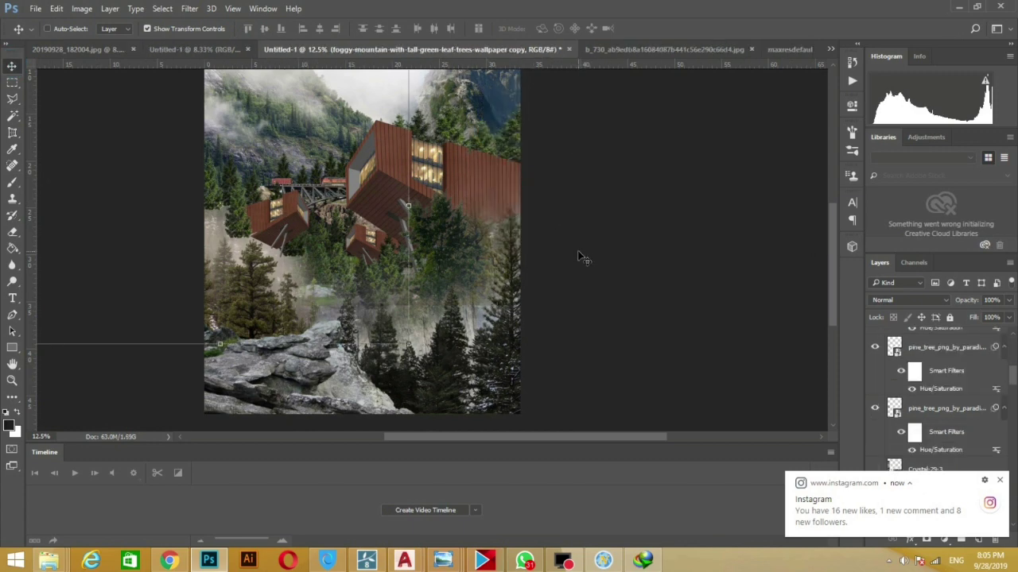
Darken the tree_14 pines with a Hue/Saturation smart filter at Lightness -63
{"action": "left_click", "coordinate": [507, 203], "text": "ctrl"}
{"action": "key", "text": "ctrl+u"}
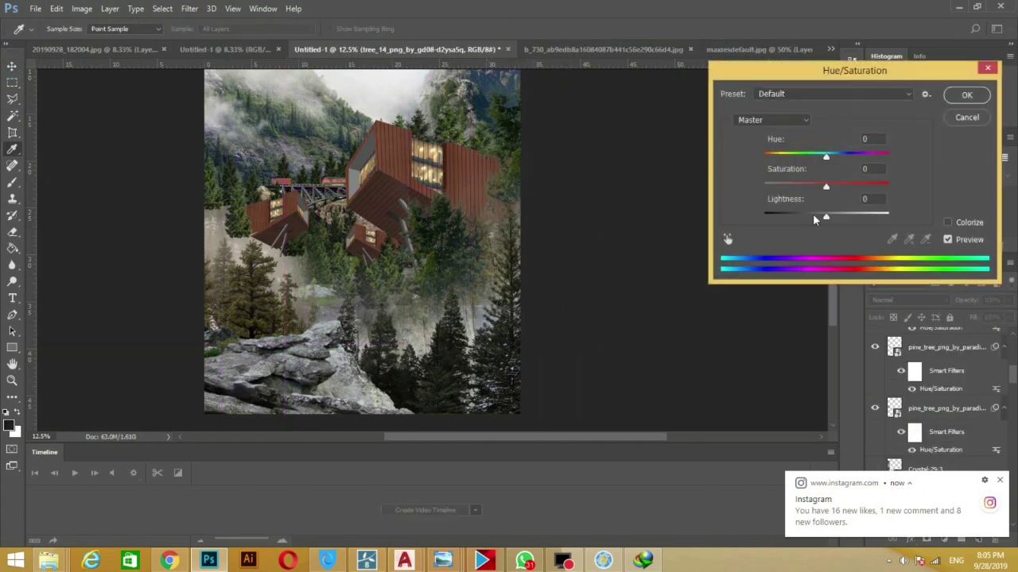
{"action": "left_click_drag", "start_coordinate": [814, 219], "coordinate": [786, 219]}
{"action": "key", "text": "Return"}
{"action": "key", "text": "ctrl+u"}
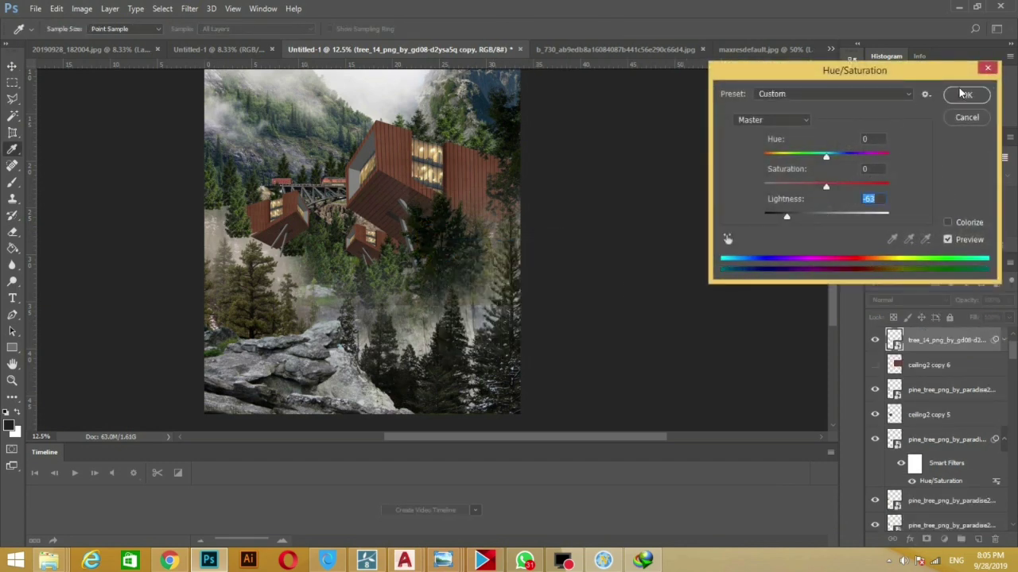
{"action": "left_click", "coordinate": [961, 94]}
Return to the Move tool and hide the tree_14 pines layer
{"action": "key", "text": "m"}
{"action": "scroll", "coordinate": [587, 363], "scroll_direction": "up", "scroll_amount": 2}
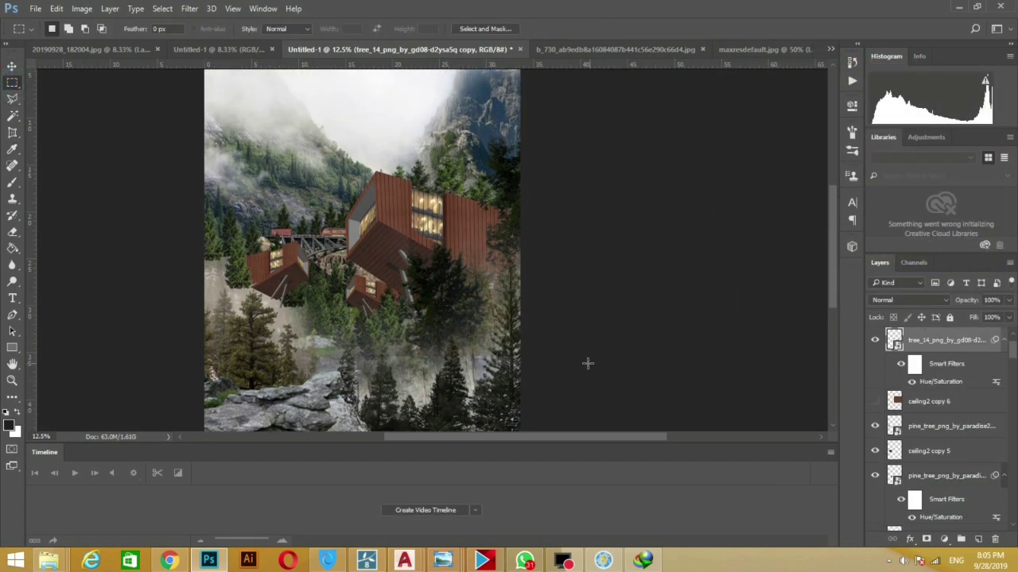
{"action": "left_click", "coordinate": [12, 66]}
{"action": "left_click", "coordinate": [875, 340]}
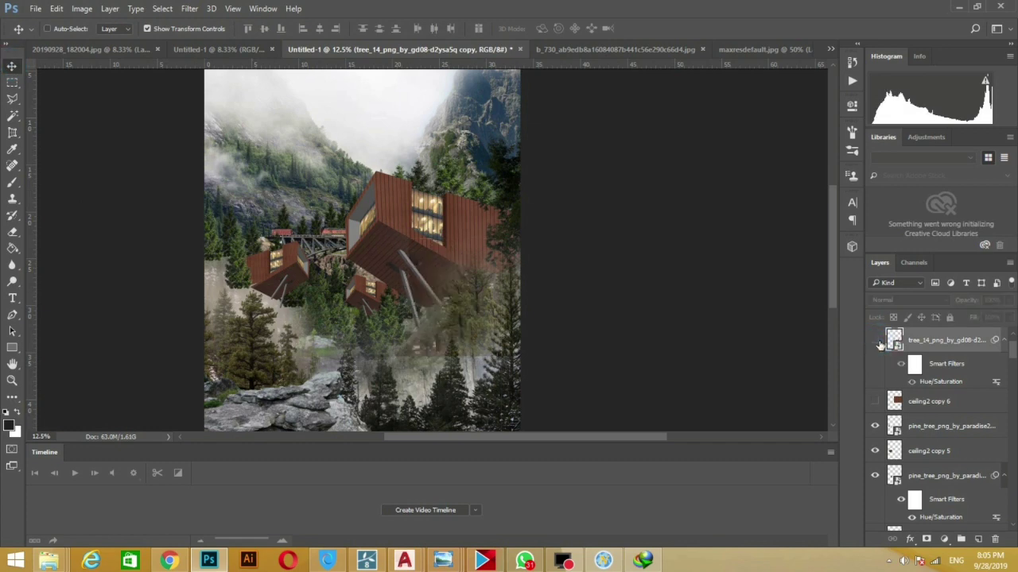
Pick the foggy-mountain and photo layers from the canvas and toggle the photo layer to compare
{"action": "right_click", "coordinate": [445, 275]}
{"action": "left_click", "coordinate": [461, 284]}
{"action": "right_click", "coordinate": [503, 317]}
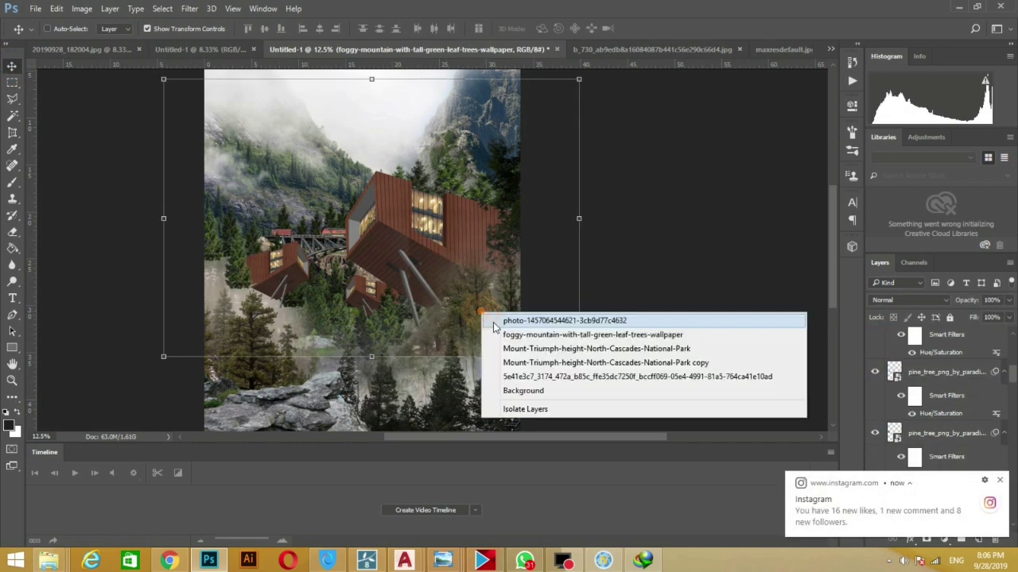
{"action": "left_click", "coordinate": [509, 322]}
{"action": "left_click", "coordinate": [874, 340]}
{"action": "right_click", "coordinate": [446, 288]}
{"action": "left_click", "coordinate": [457, 299]}
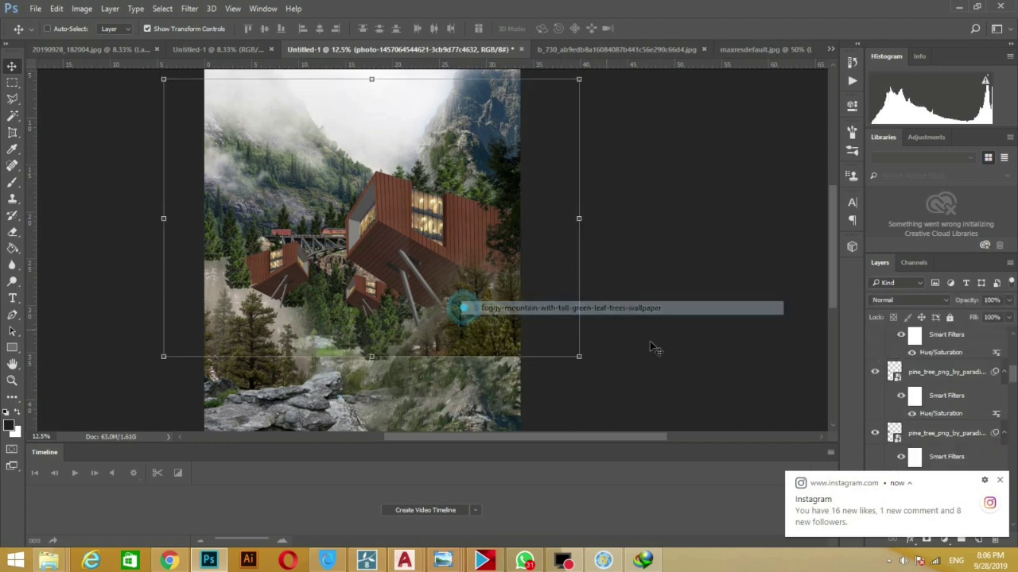
Compare layers below the cabin, hiding the foggy-mountain layer and showing tree_14 again
{"action": "left_click", "coordinate": [874, 445]}
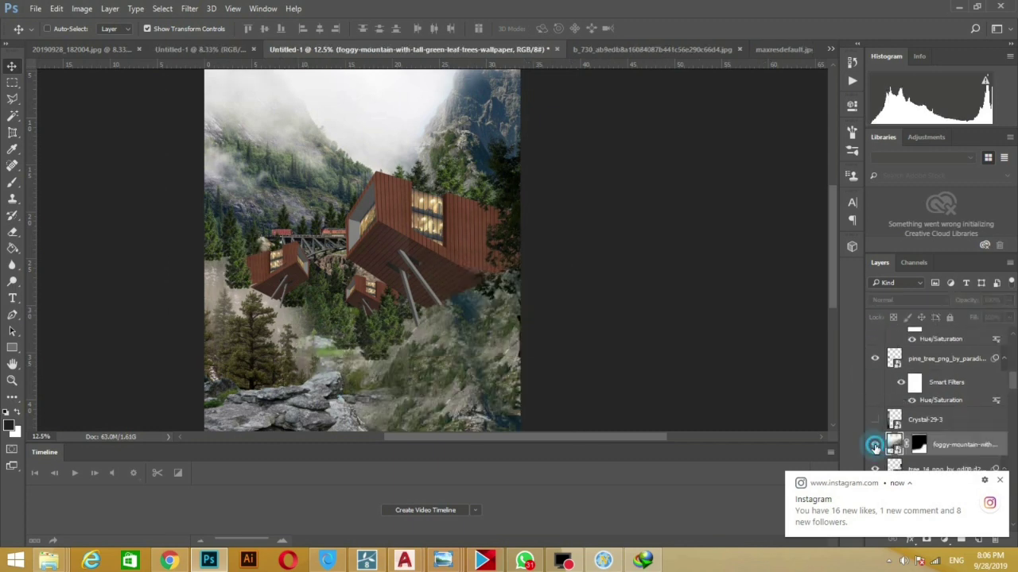
{"action": "right_click", "coordinate": [406, 251]}
{"action": "left_click", "coordinate": [444, 247]}
{"action": "left_click", "coordinate": [874, 408]}
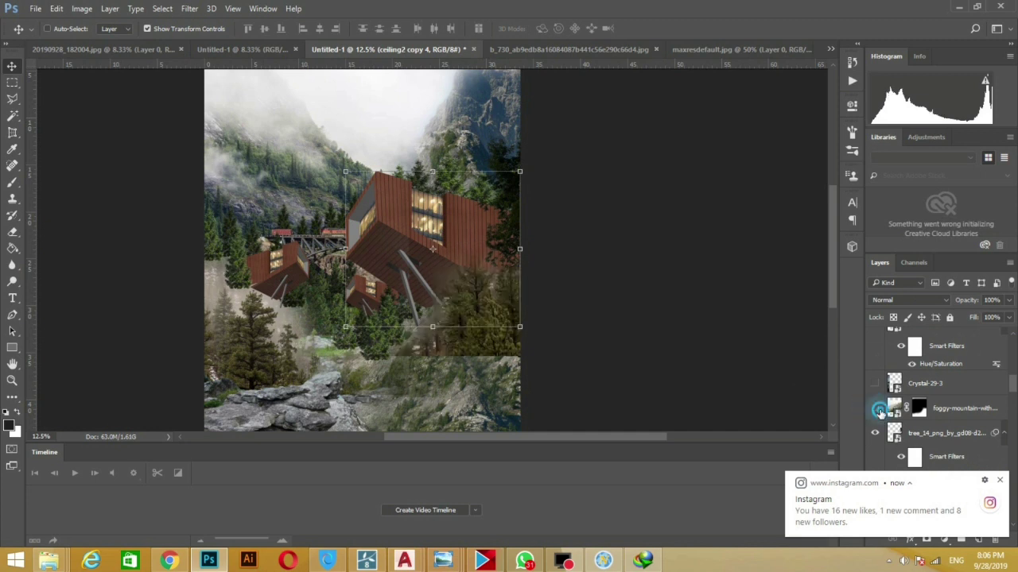
{"action": "left_click", "coordinate": [874, 407]}
{"action": "left_click", "coordinate": [874, 408]}
{"action": "left_click", "coordinate": [874, 407]}
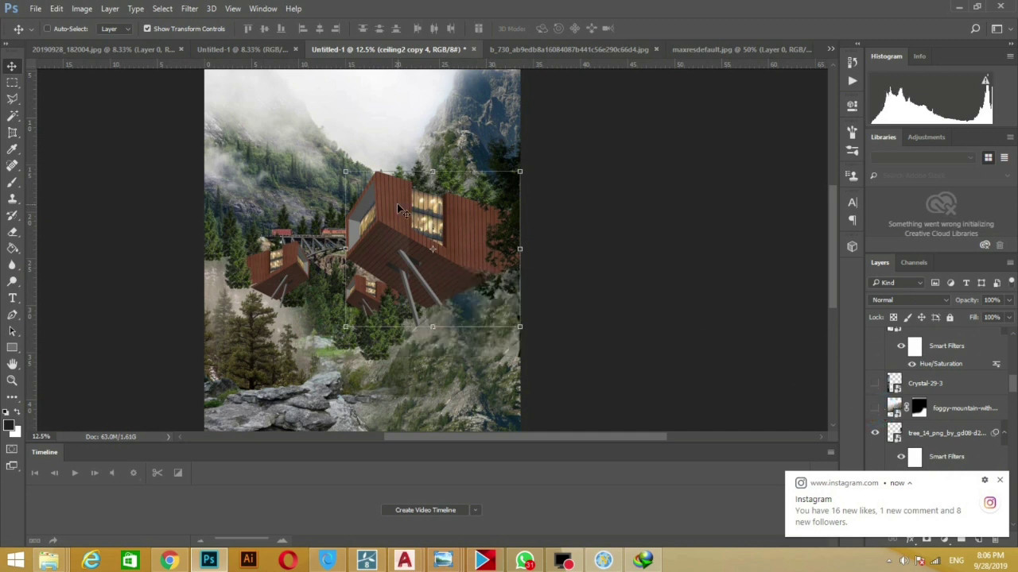
{"action": "left_click", "coordinate": [876, 436]}
{"action": "scroll", "coordinate": [875, 435], "scroll_direction": "down", "scroll_amount": 3}
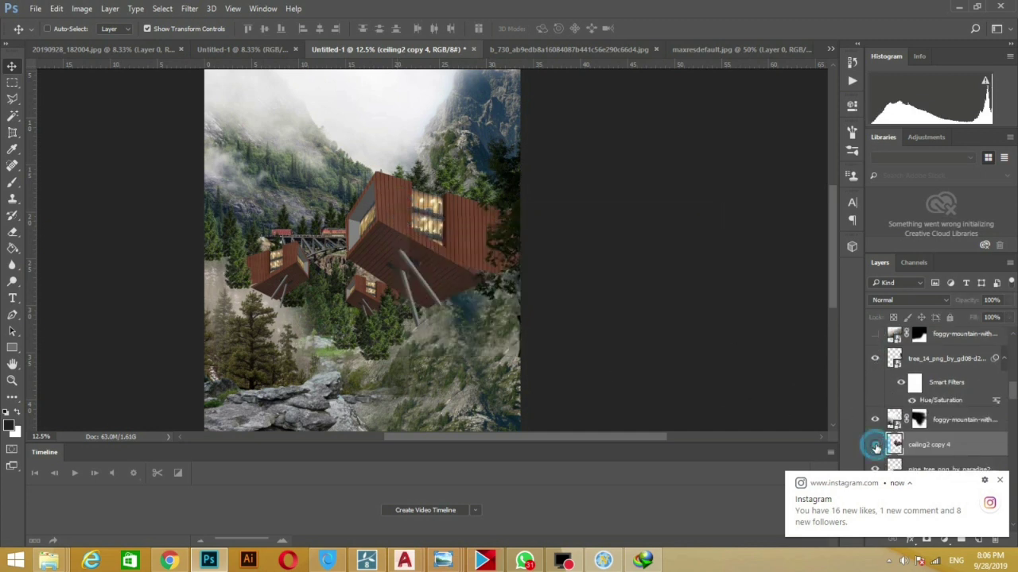
{"action": "scroll", "coordinate": [501, 318], "scroll_direction": "up", "scroll_amount": 2}
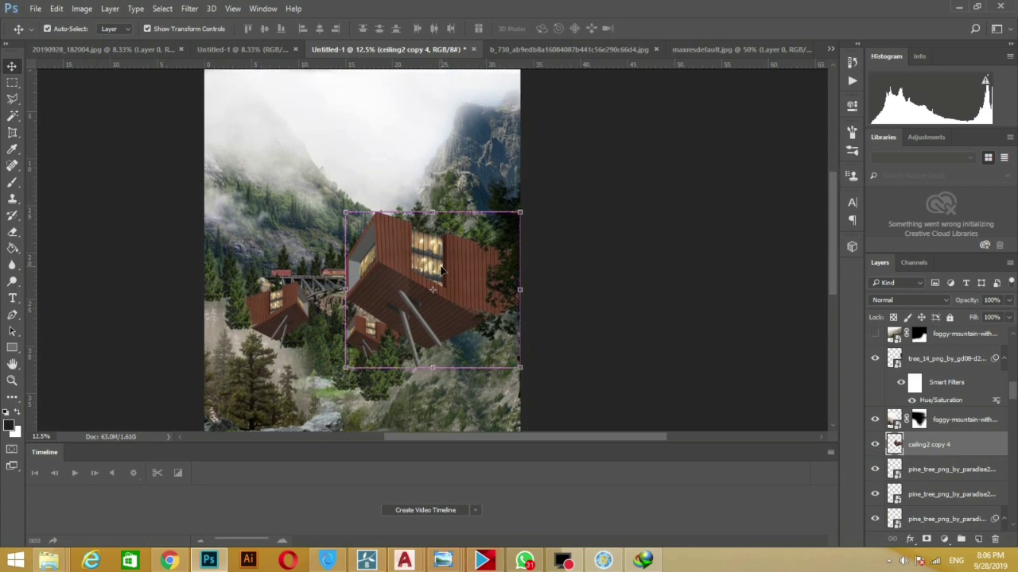
Zoom to 25% and prepare to paint white on the foggy-mountain copy's mask
{"action": "key", "text": "ctrl+plus"}
{"action": "key", "text": "ctrl+plus"}
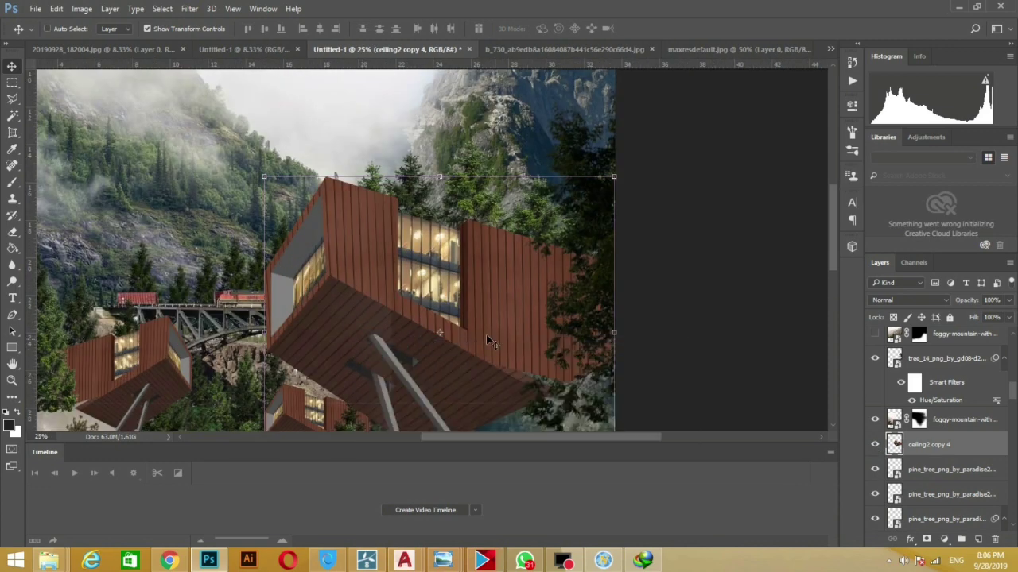
{"action": "left_click", "coordinate": [918, 420]}
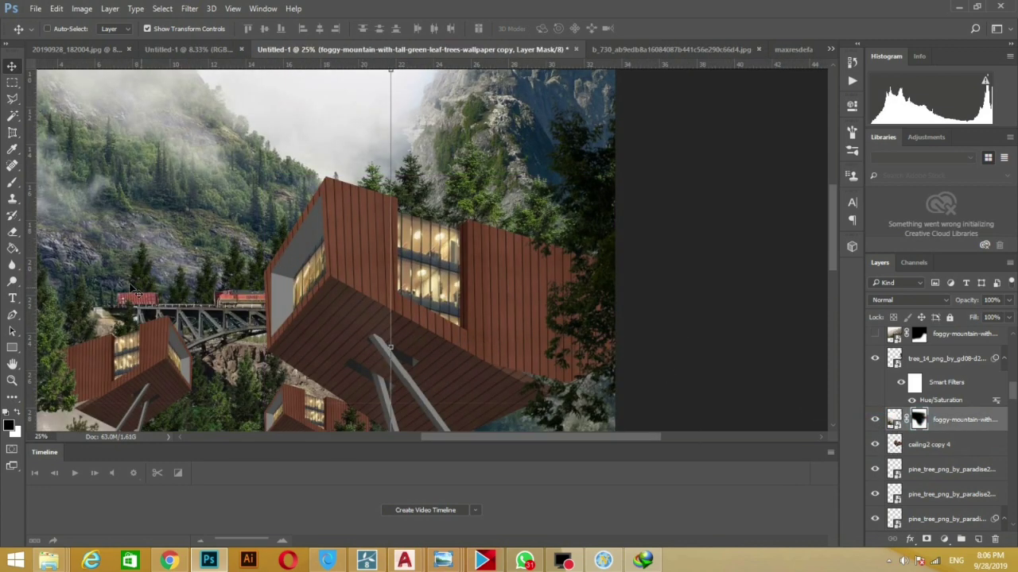
{"action": "left_click", "coordinate": [12, 182]}
{"action": "left_click", "coordinate": [17, 413]}
{"action": "left_click", "coordinate": [357, 233]}
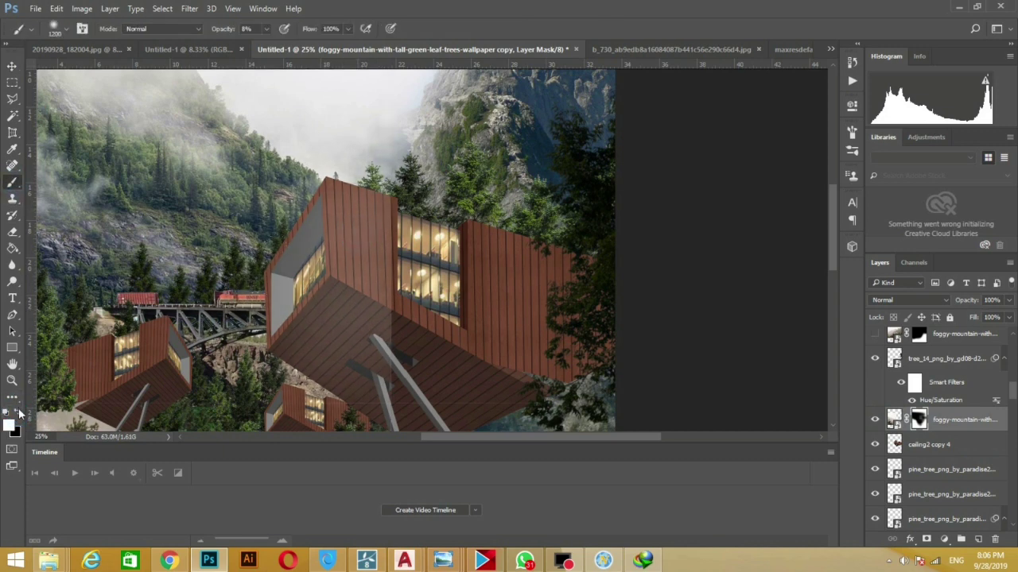
{"action": "scroll", "coordinate": [357, 201], "scroll_direction": "down", "scroll_amount": 2}
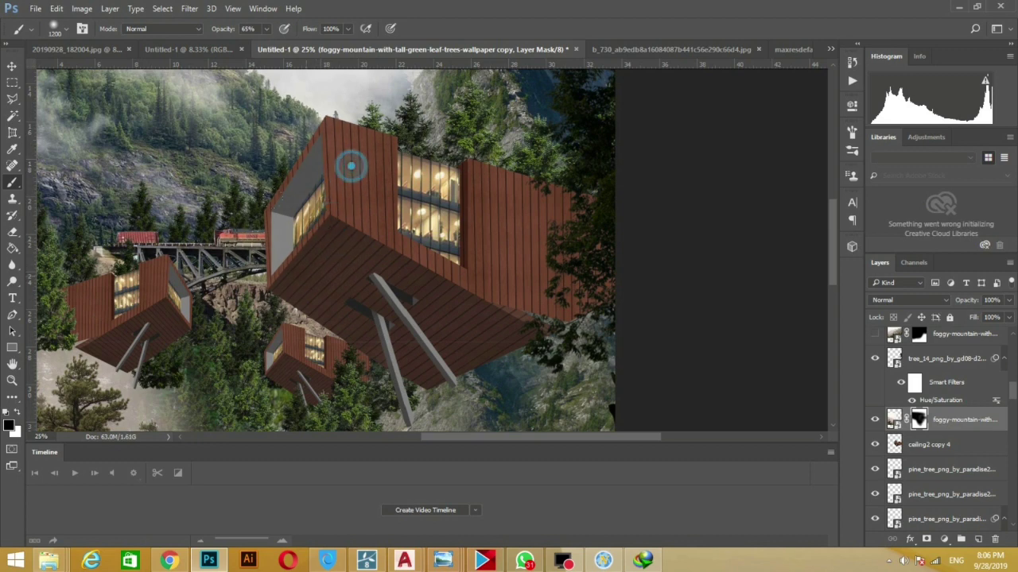
{"action": "scroll", "coordinate": [890, 429], "scroll_direction": "down", "scroll_amount": 1}
Toggle the pine-tree layers over the centre, then fit the whole composition in view
{"action": "left_click", "coordinate": [876, 434]}
{"action": "scroll", "coordinate": [882, 417], "scroll_direction": "up", "scroll_amount": 3}
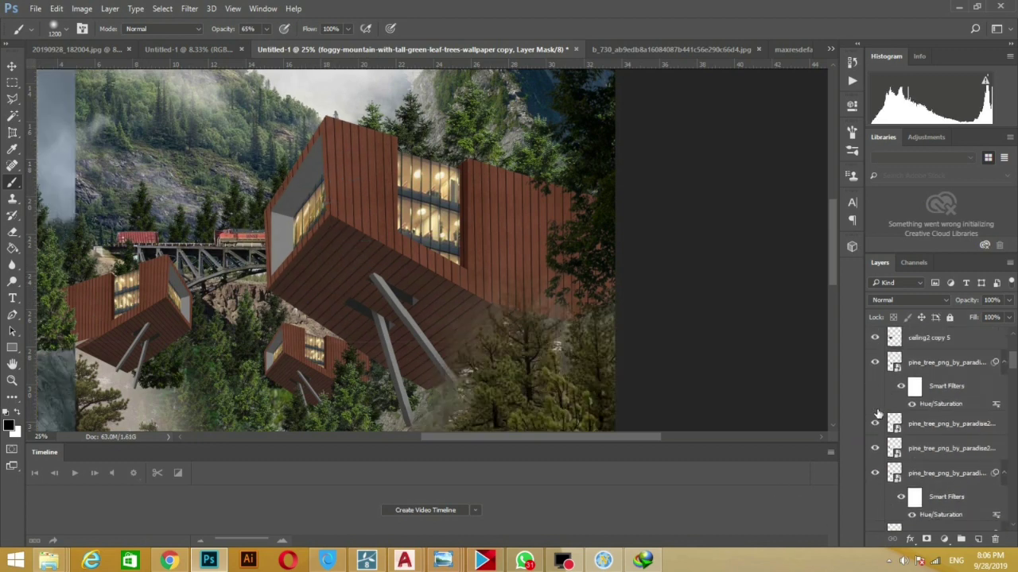
{"action": "left_click", "coordinate": [876, 389]}
{"action": "scroll", "coordinate": [878, 429], "scroll_direction": "down", "scroll_amount": 3}
{"action": "scroll", "coordinate": [876, 445], "scroll_direction": "down", "scroll_amount": 2}
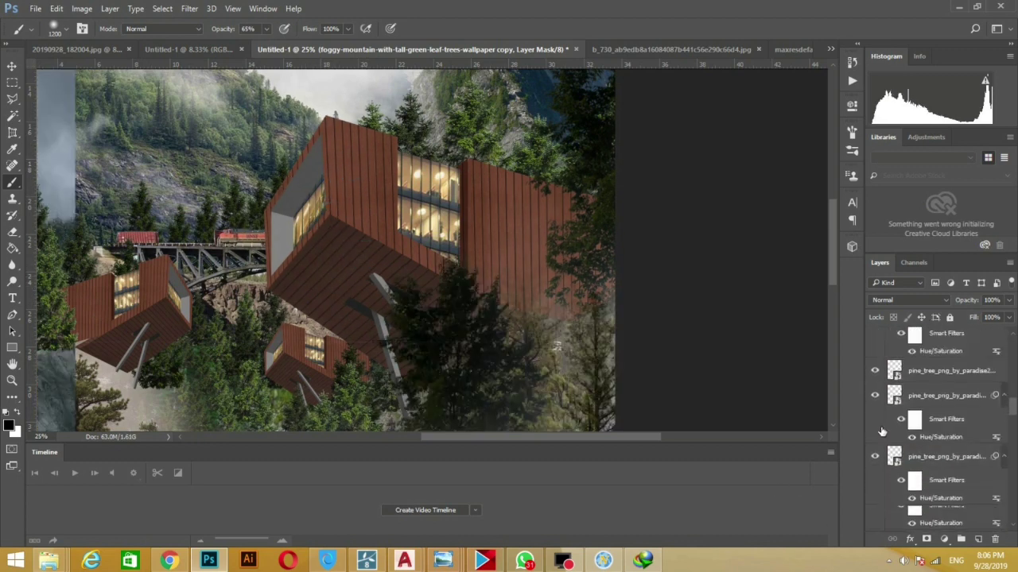
{"action": "scroll", "coordinate": [877, 454], "scroll_direction": "down", "scroll_amount": 2}
{"action": "scroll", "coordinate": [877, 460], "scroll_direction": "down", "scroll_amount": 2}
{"action": "scroll", "coordinate": [879, 465], "scroll_direction": "down", "scroll_amount": 2}
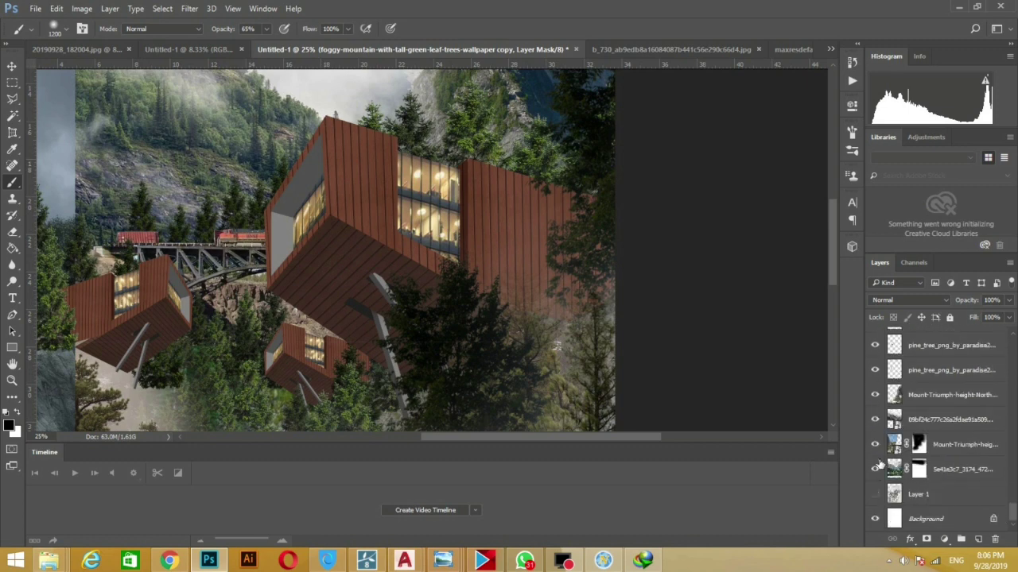
{"action": "key", "text": "ctrl+minus"}
{"action": "key", "text": "ctrl+minus"}
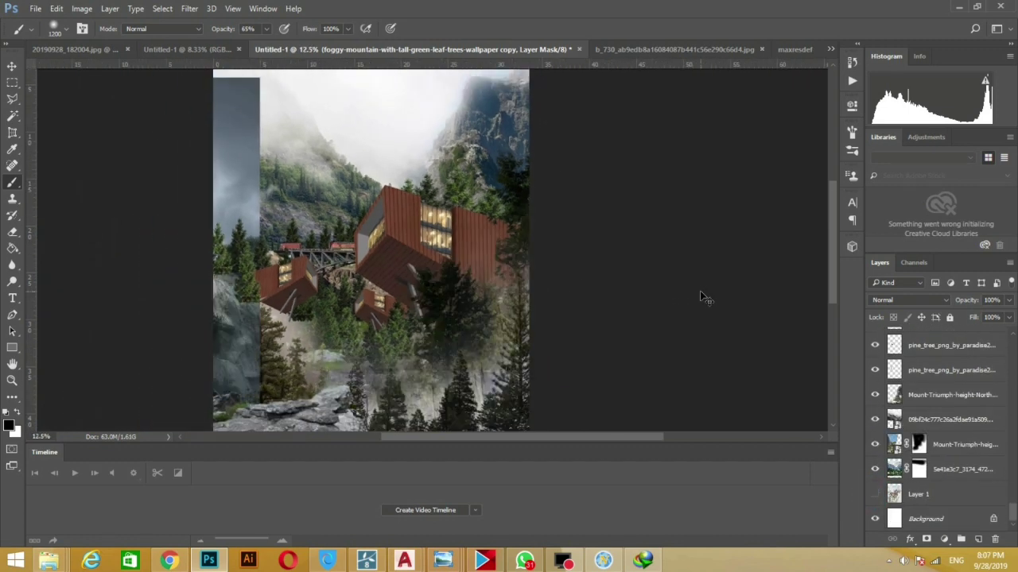
{"action": "key", "text": "ctrl+minus"}
{"action": "left_click", "coordinate": [12, 66]}
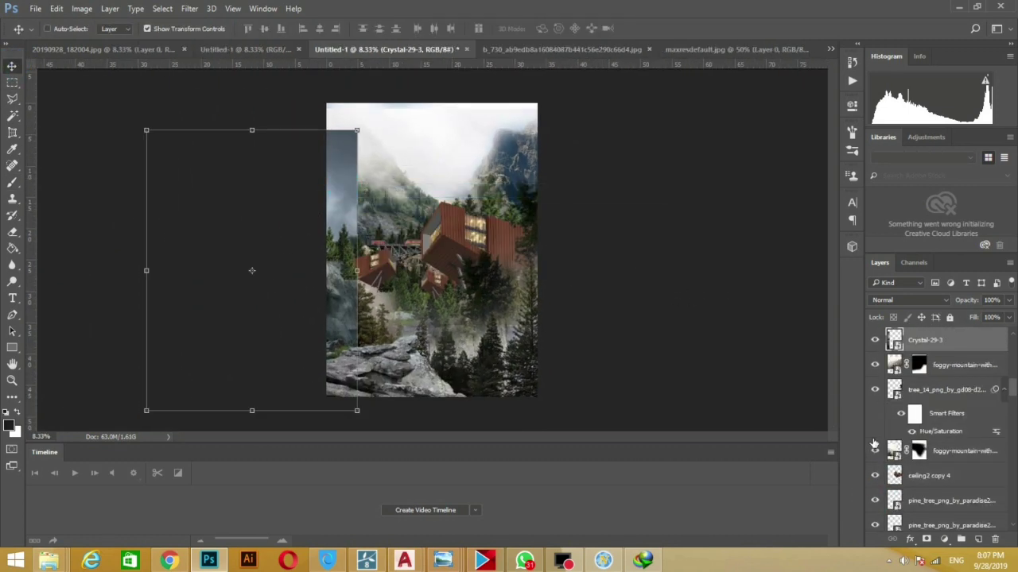
Drag the Crystal-29-3 image across the canvas, then delete that layer
{"action": "mouse_move", "coordinate": [206, 310]}
{"action": "left_mouse_down"}
{"action": "mouse_move", "coordinate": [299, 302]}
{"action": "mouse_move", "coordinate": [288, 323]}
{"action": "mouse_move", "coordinate": [295, 299]}
{"action": "mouse_move", "coordinate": [376, 286]}
{"action": "mouse_move", "coordinate": [81, 290]}
{"action": "left_mouse_up"}
{"action": "key", "text": "Delete"}
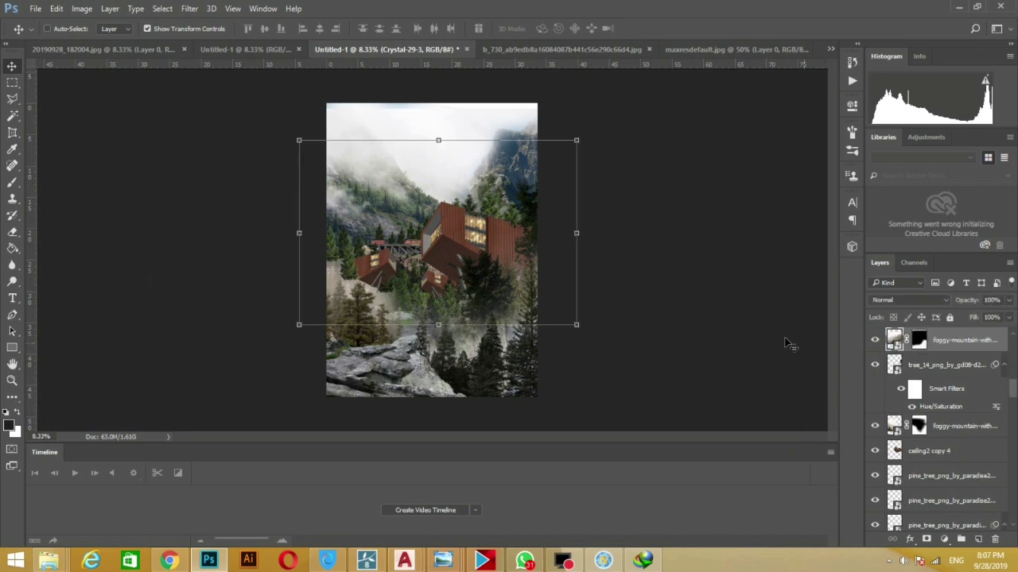
{"action": "left_click", "coordinate": [167, 561]}
Open the foggy forest image result in a new tab and visit its Pinterest source page
{"action": "scroll", "coordinate": [810, 354], "scroll_direction": "down", "scroll_amount": 5}
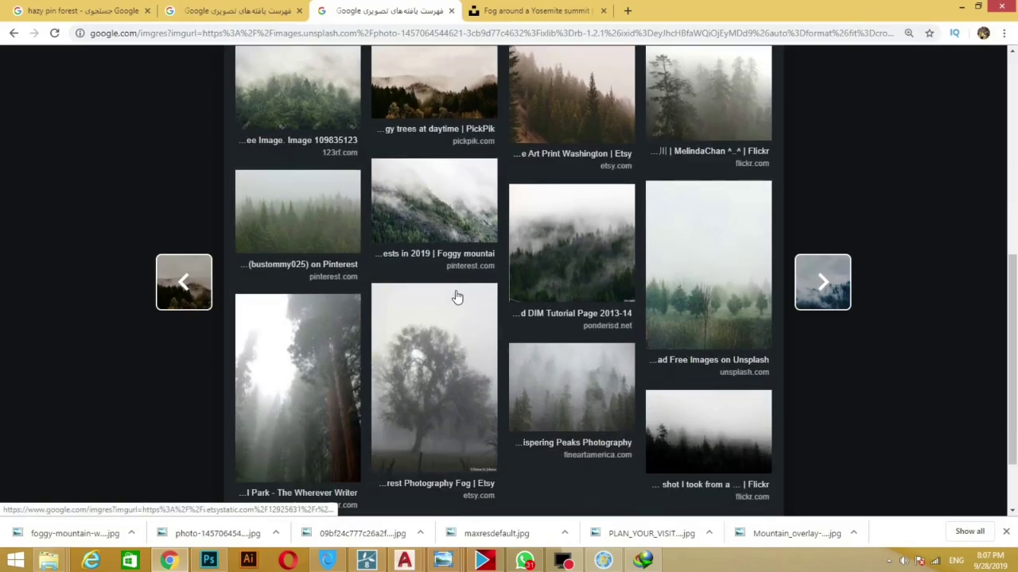
{"action": "scroll", "coordinate": [420, 199], "scroll_direction": "down", "scroll_amount": 1}
{"action": "scroll", "coordinate": [428, 308], "scroll_direction": "up", "scroll_amount": 2}
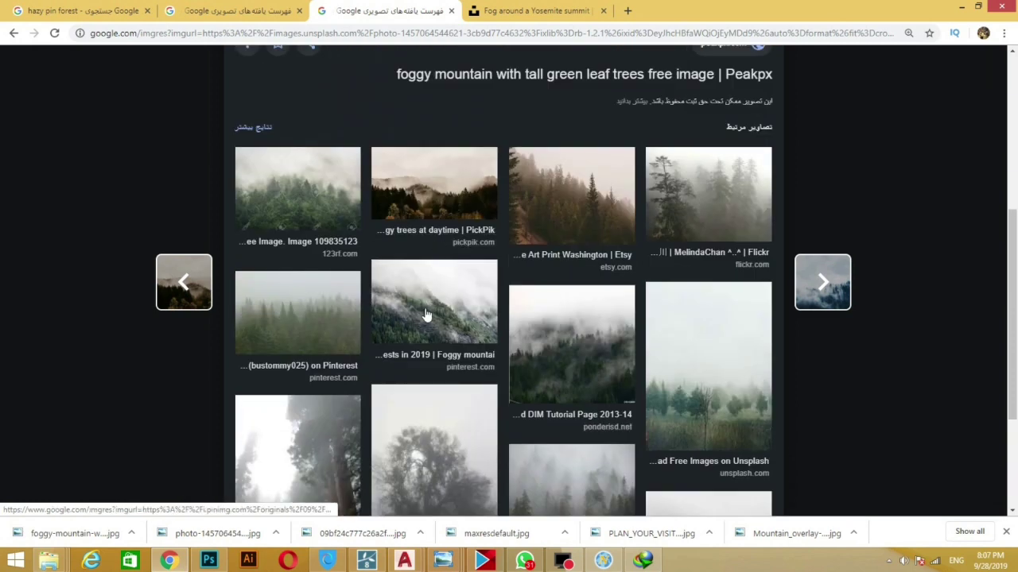
{"action": "right_click", "coordinate": [426, 316]}
{"action": "left_click", "coordinate": [453, 322]}
{"action": "left_click", "coordinate": [648, 11]}
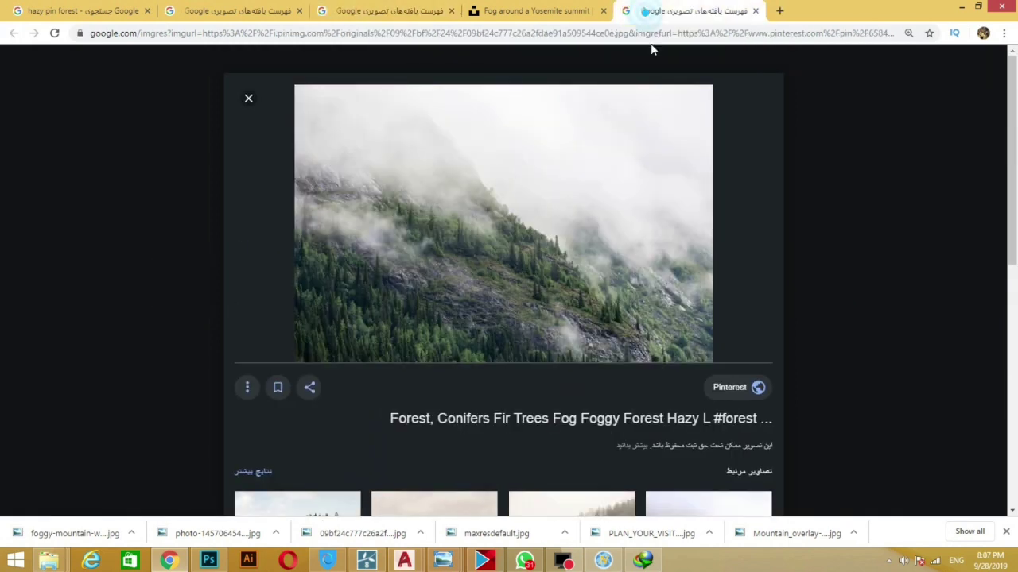
{"action": "left_click", "coordinate": [532, 208]}
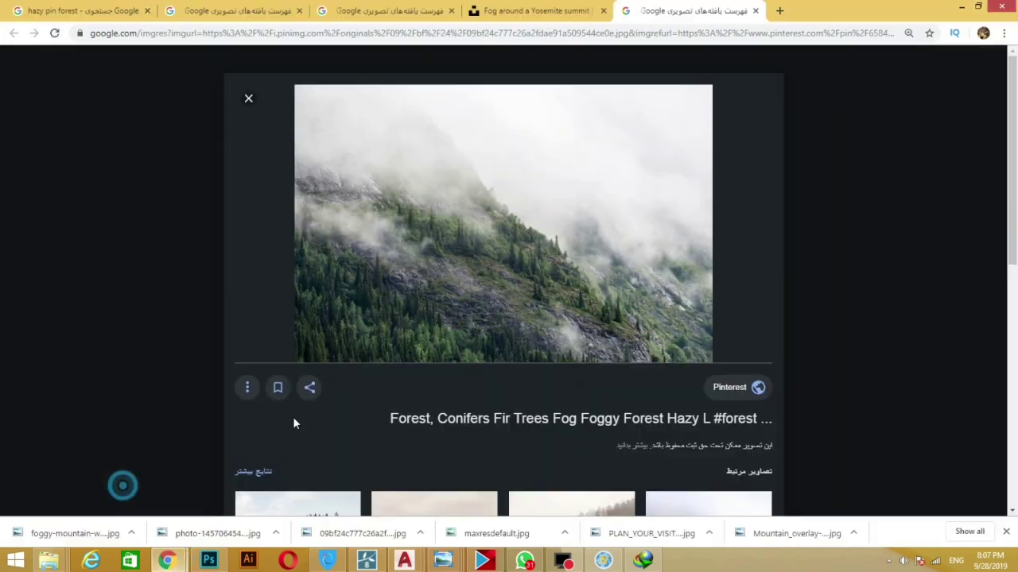
Save the forest image into the ps folder and drag it toward the composition
{"action": "right_click", "coordinate": [474, 204]}
{"action": "left_click", "coordinate": [535, 323]}
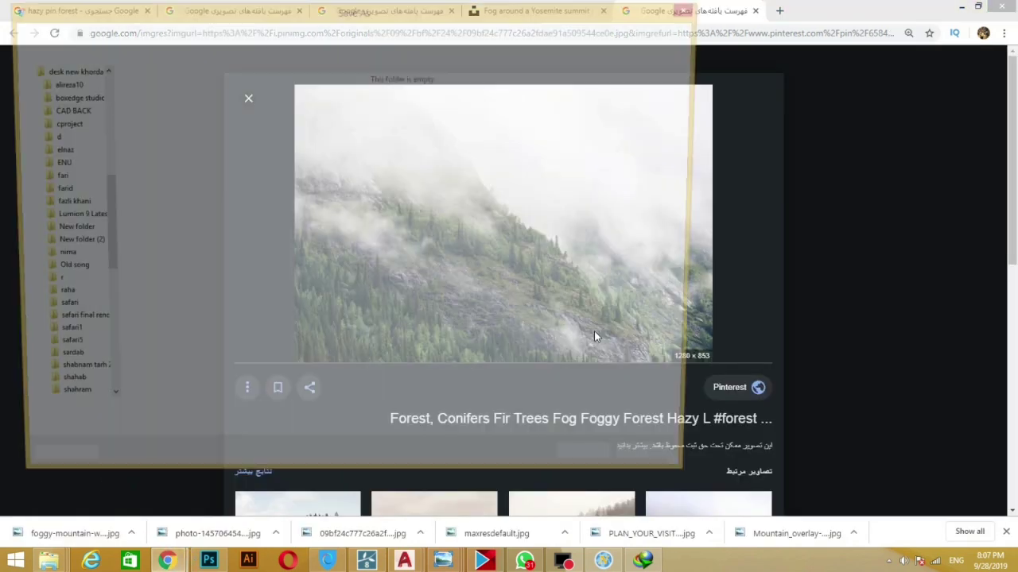
{"action": "left_click", "coordinate": [590, 473]}
{"action": "left_click", "coordinate": [48, 562]}
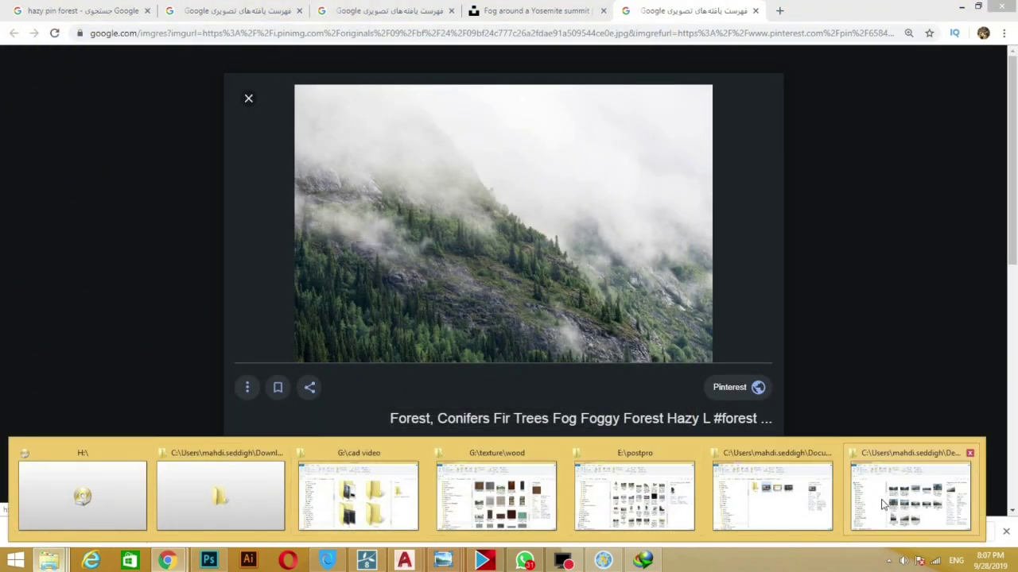
{"action": "left_click", "coordinate": [216, 487]}
{"action": "mouse_move", "coordinate": [493, 443]}
{"action": "left_mouse_down"}
{"action": "mouse_move", "coordinate": [391, 245]}
{"action": "mouse_move", "coordinate": [443, 249]}
{"action": "left_mouse_up"}
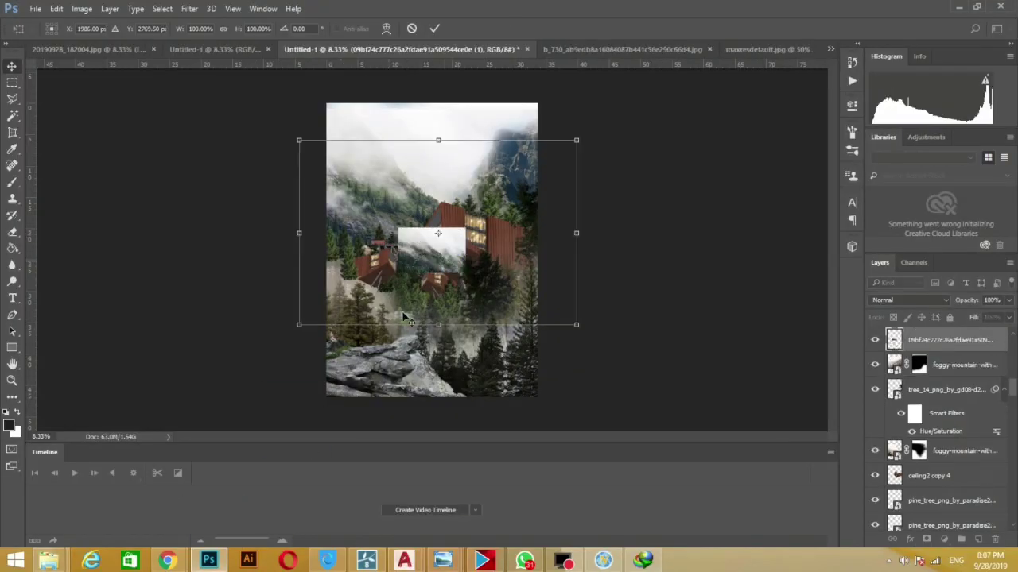
Open the downloaded forest JPG and drag it into the Untitled-1 composition
{"action": "key", "text": "Escape"}
{"action": "left_click", "coordinate": [234, 514]}
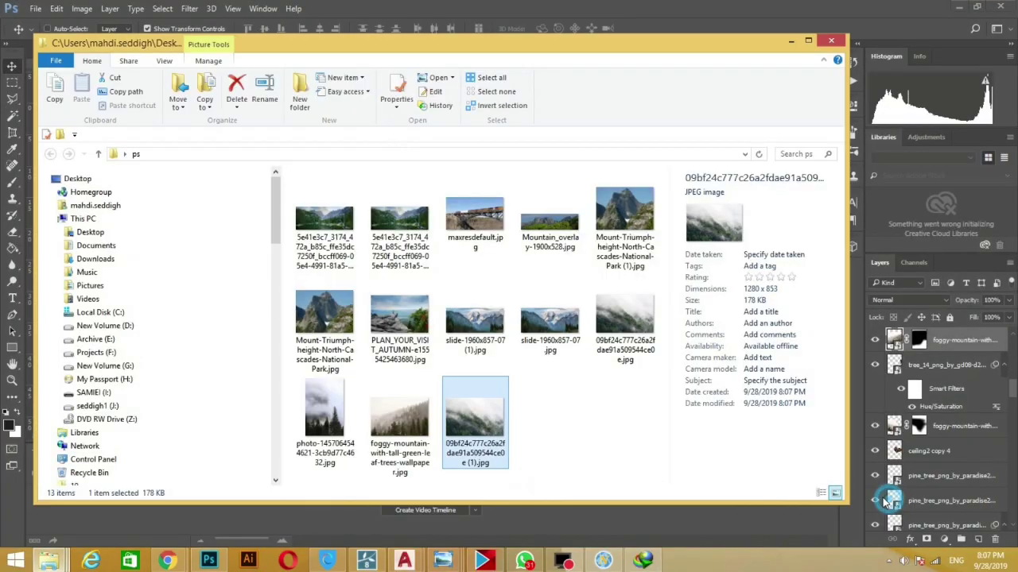
{"action": "double_click", "coordinate": [624, 341]}
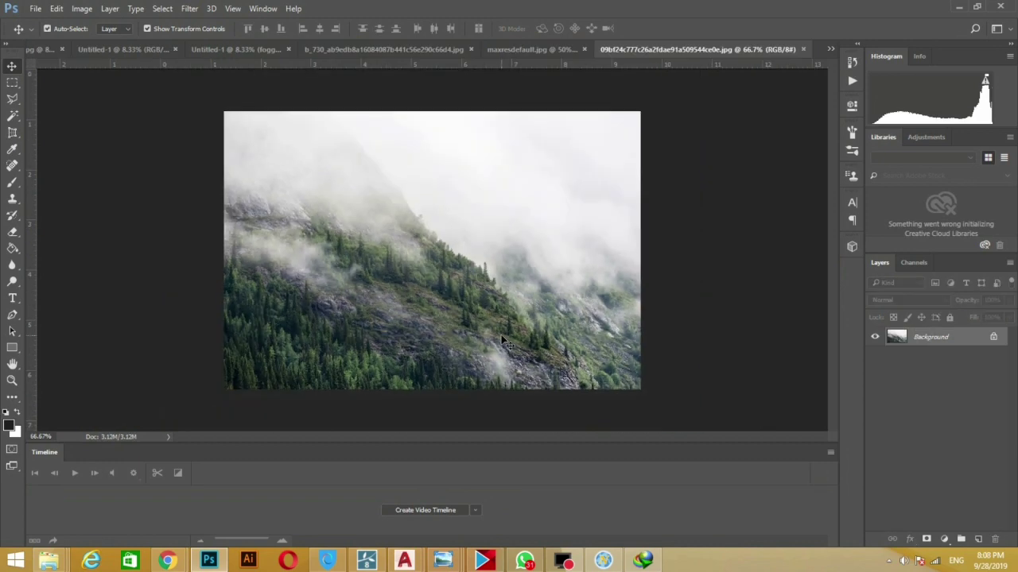
{"action": "mouse_move", "coordinate": [502, 340]}
{"action": "left_mouse_down"}
{"action": "mouse_move", "coordinate": [292, 49]}
{"action": "mouse_move", "coordinate": [429, 238]}
{"action": "left_mouse_up"}
Enlarge the forest image with Free Transform and position it lower on the canvas
{"action": "key", "text": "ctrl+t"}
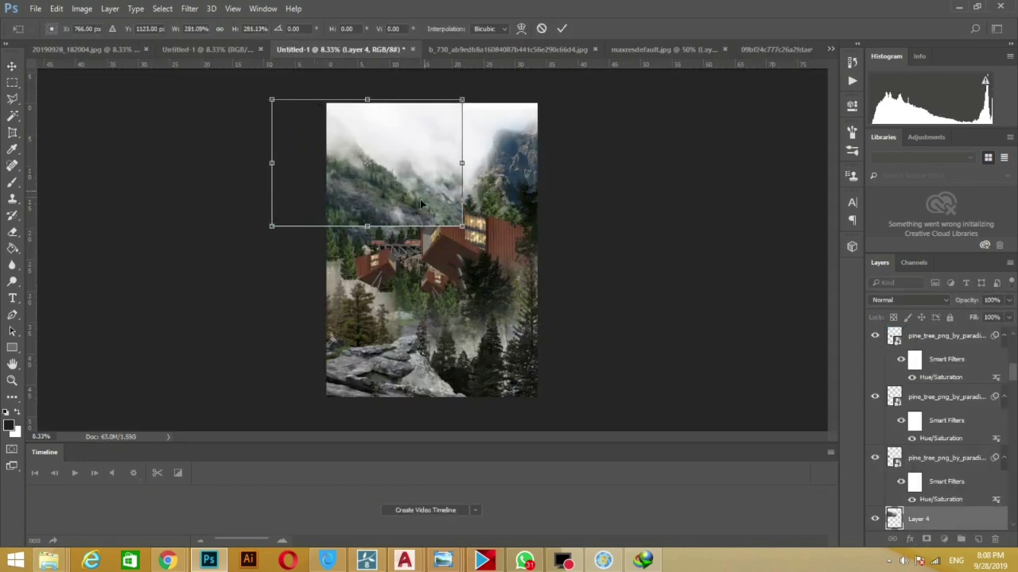
{"action": "left_click_drag", "start_coordinate": [420, 203], "coordinate": [414, 303]}
{"action": "left_click_drag", "start_coordinate": [267, 200], "coordinate": [180, 144]}
{"action": "left_click_drag", "start_coordinate": [390, 290], "coordinate": [390, 308]}
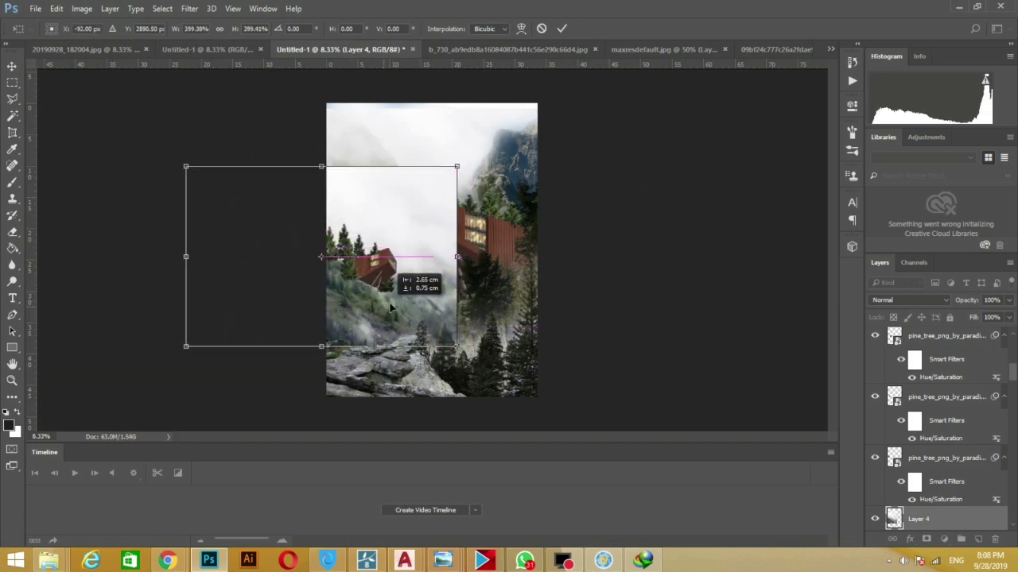
{"action": "key", "text": "Return"}
Move Layer 4 down among the pine_tree layers and hide it
{"action": "scroll", "coordinate": [938, 441], "scroll_direction": "down", "scroll_amount": 3}
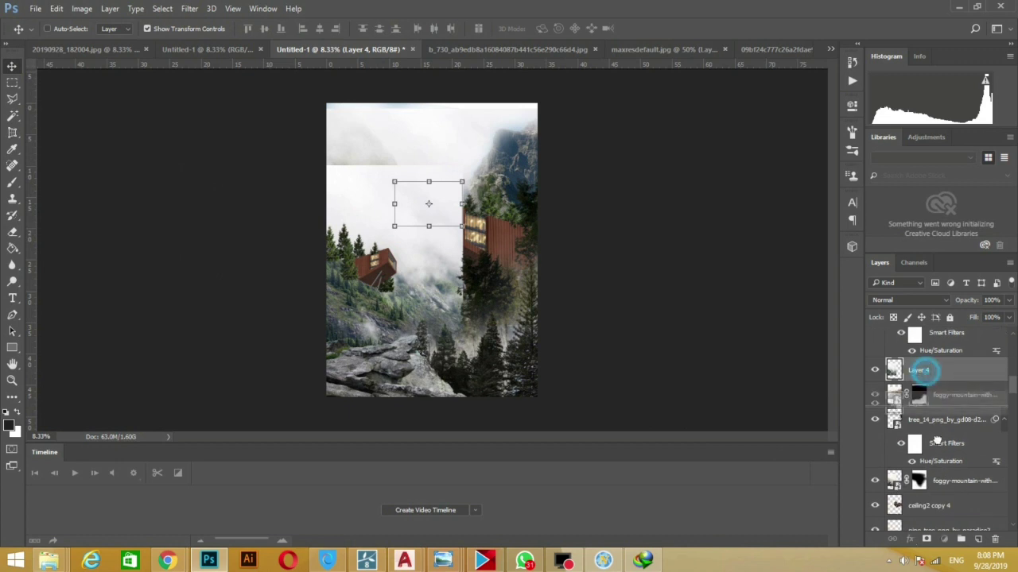
{"action": "mouse_move", "coordinate": [937, 439]}
{"action": "left_mouse_down"}
{"action": "mouse_move", "coordinate": [927, 458]}
{"action": "mouse_move", "coordinate": [921, 403]}
{"action": "mouse_move", "coordinate": [925, 484]}
{"action": "mouse_move", "coordinate": [935, 455]}
{"action": "mouse_move", "coordinate": [938, 477]}
{"action": "left_mouse_up"}
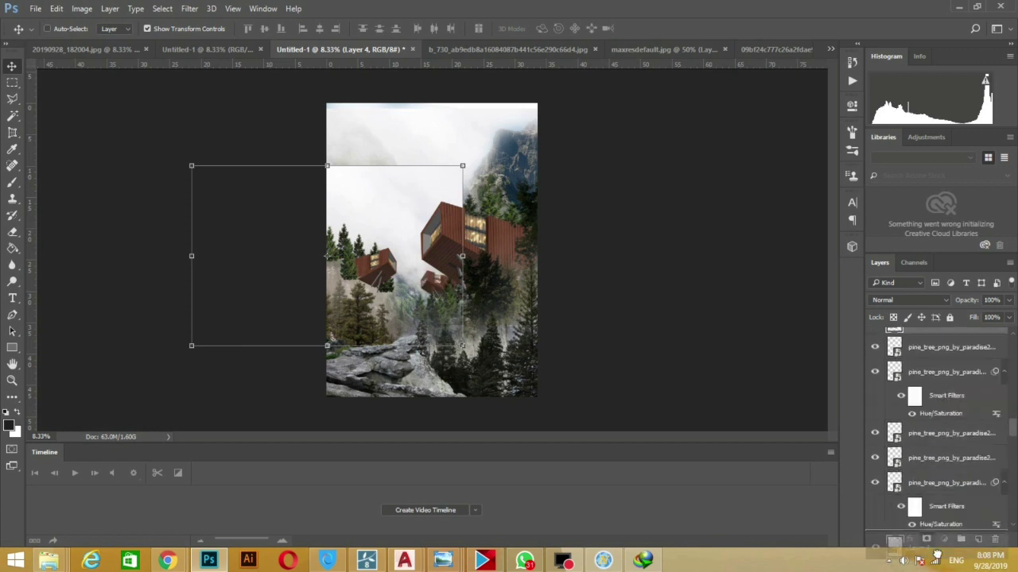
{"action": "left_click_drag", "start_coordinate": [941, 514], "coordinate": [930, 454]}
{"action": "scroll", "coordinate": [929, 465], "scroll_direction": "down", "scroll_amount": 1}
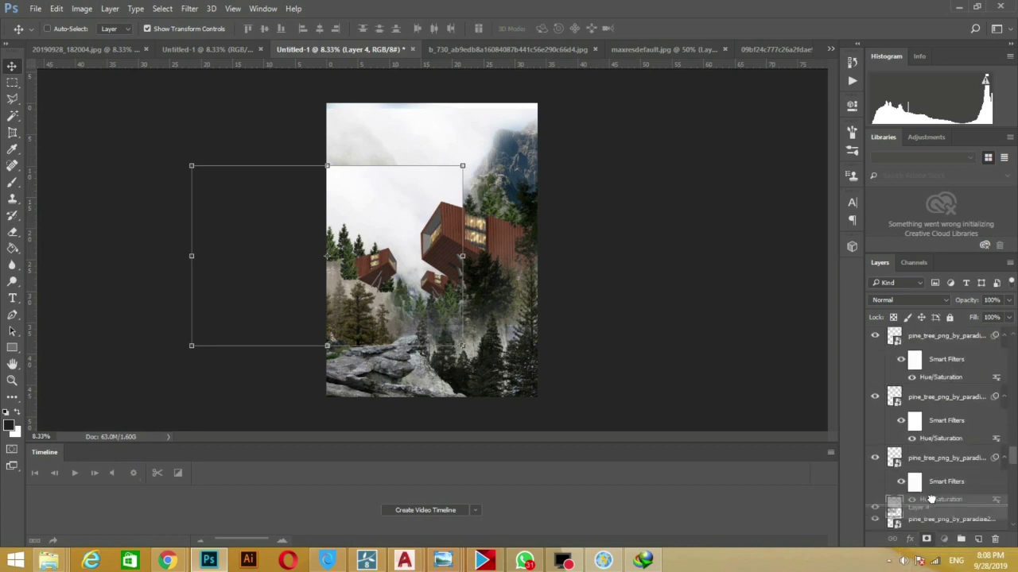
{"action": "left_click_drag", "start_coordinate": [944, 477], "coordinate": [924, 362]}
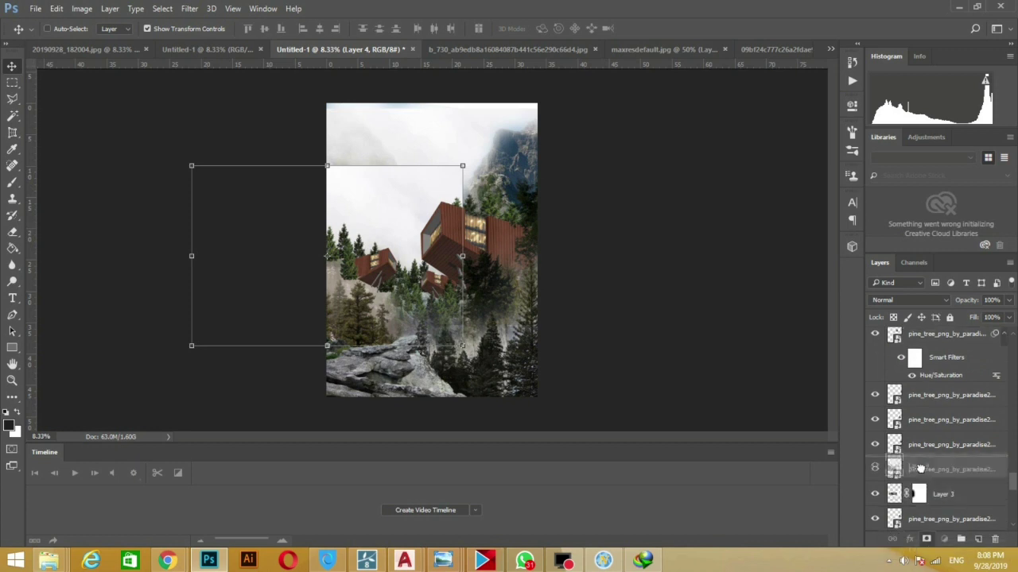
{"action": "left_click_drag", "start_coordinate": [924, 363], "coordinate": [922, 419]}
{"action": "left_click", "coordinate": [875, 420]}
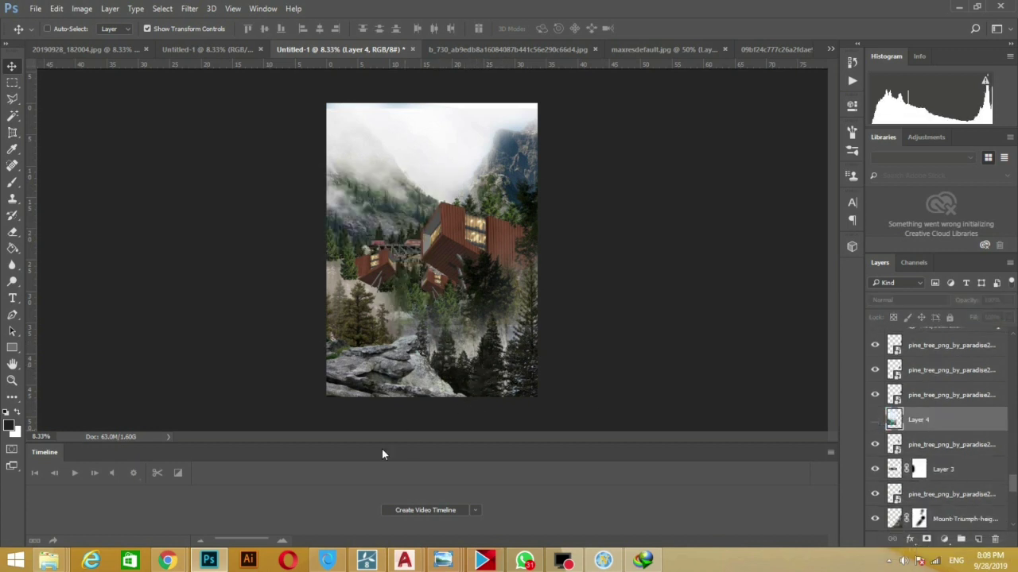
{"action": "left_click", "coordinate": [49, 560]}
{"action": "mouse_move", "coordinate": [167, 561]}
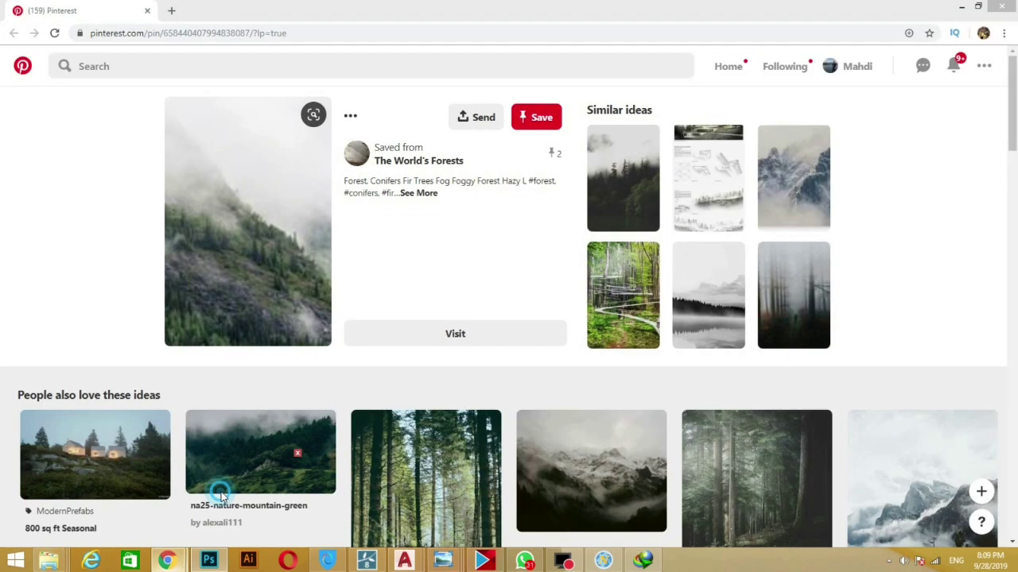
Search Google for 'rock' and switch to image results
{"action": "left_click", "coordinate": [239, 497]}
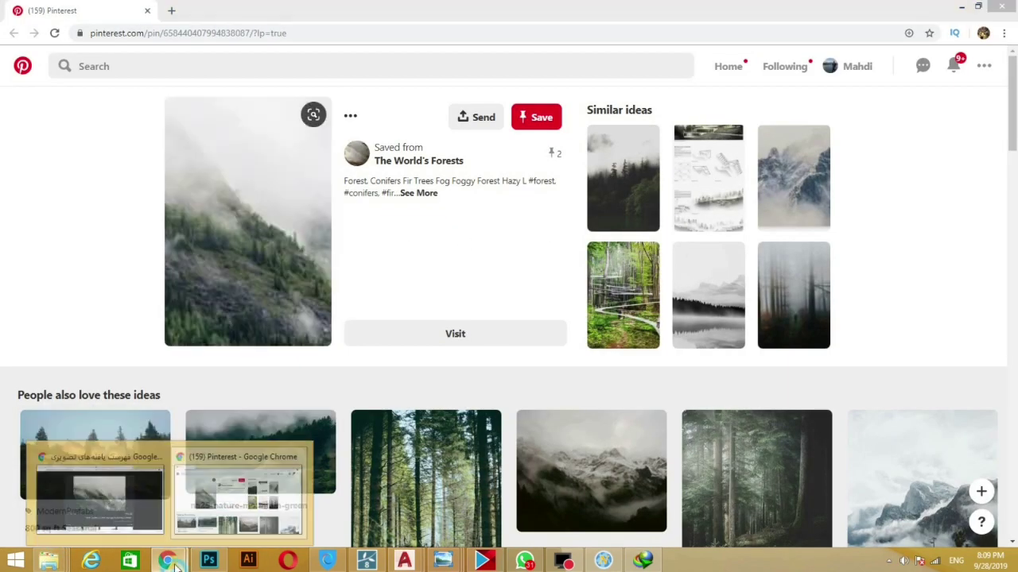
{"action": "left_click", "coordinate": [80, 477]}
{"action": "left_click", "coordinate": [471, 35]}
{"action": "type", "text": "roc"}
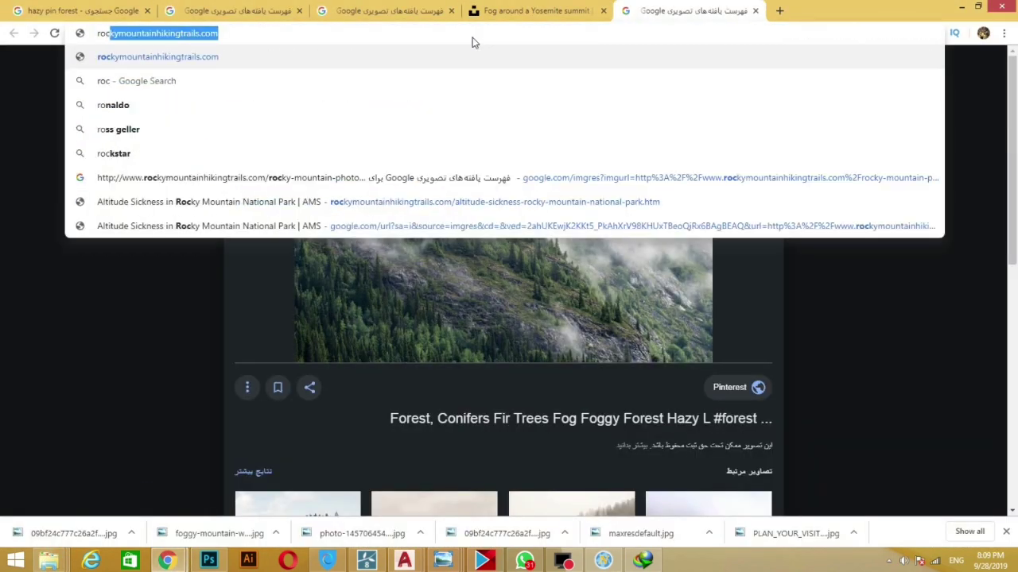
{"action": "key", "text": "BackSpace"}
{"action": "type", "text": "k"}
{"action": "key", "text": "Return"}
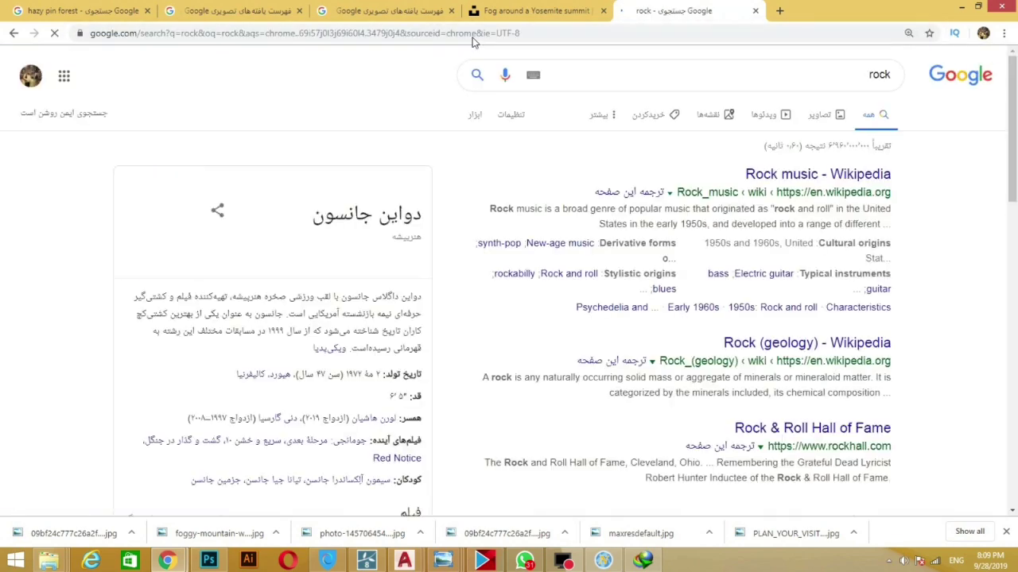
{"action": "left_click", "coordinate": [825, 118]}
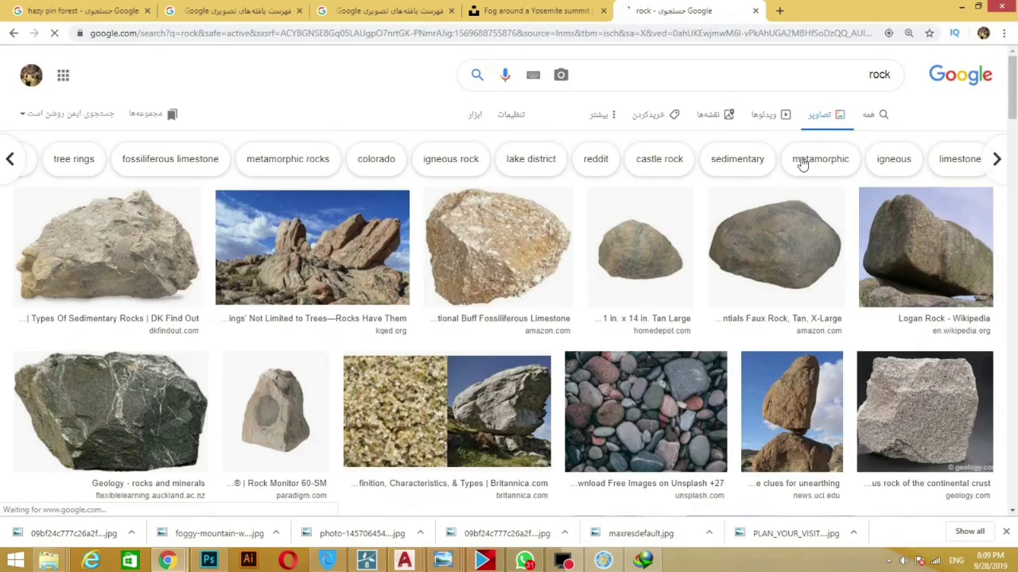
Limit the rock image results to large images
{"action": "scroll", "coordinate": [714, 404], "scroll_direction": "down", "scroll_amount": 2}
{"action": "scroll", "coordinate": [714, 404], "scroll_direction": "down", "scroll_amount": 4}
{"action": "scroll", "coordinate": [790, 409], "scroll_direction": "down", "scroll_amount": 1}
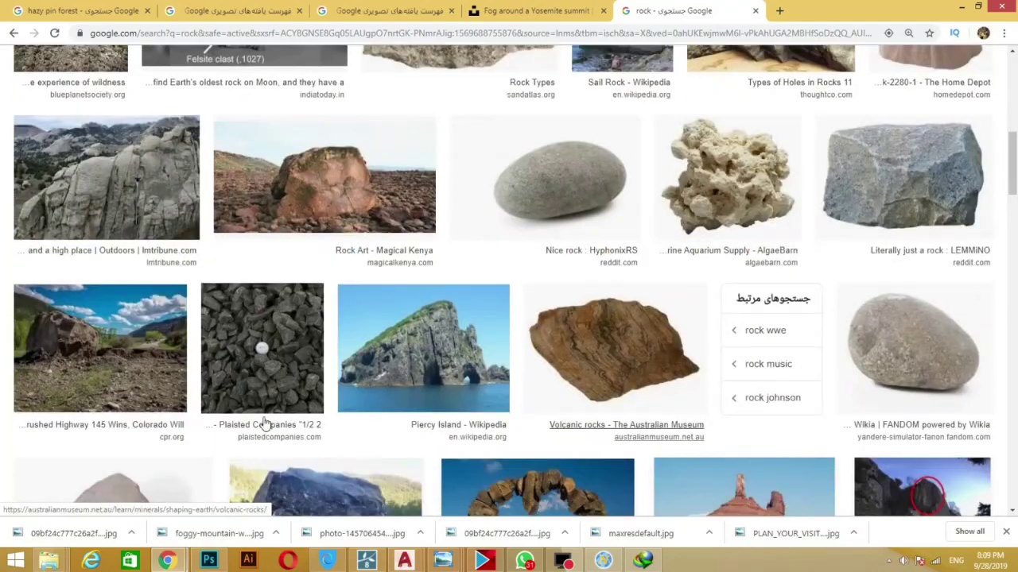
{"action": "scroll", "coordinate": [312, 267], "scroll_direction": "up", "scroll_amount": 10}
{"action": "left_click", "coordinate": [475, 113]}
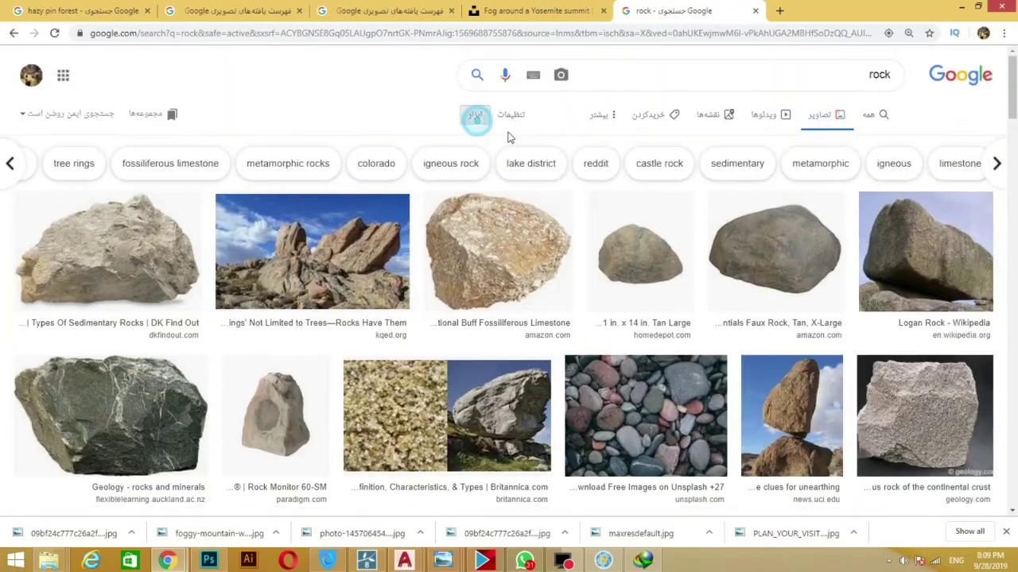
{"action": "left_click", "coordinate": [868, 140]}
{"action": "scroll", "coordinate": [503, 249], "scroll_direction": "down", "scroll_amount": 2}
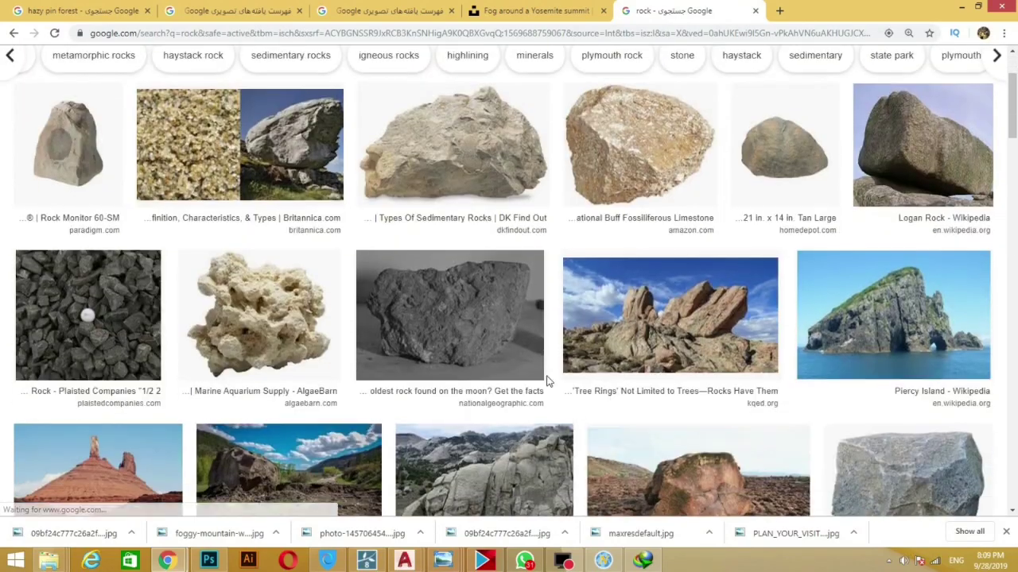
{"action": "scroll", "coordinate": [502, 249], "scroll_direction": "down", "scroll_amount": 4}
Open the Hvítserkur sea-stack image in its own tab
{"action": "middle_click", "coordinate": [503, 249]}
{"action": "scroll", "coordinate": [502, 249], "scroll_direction": "down", "scroll_amount": 4}
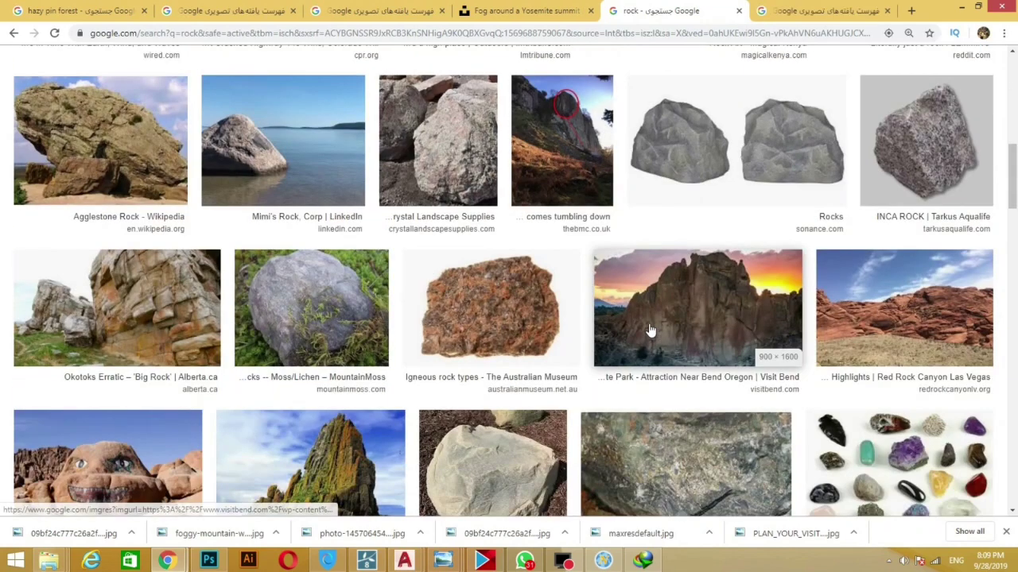
{"action": "scroll", "coordinate": [192, 357], "scroll_direction": "down", "scroll_amount": 1}
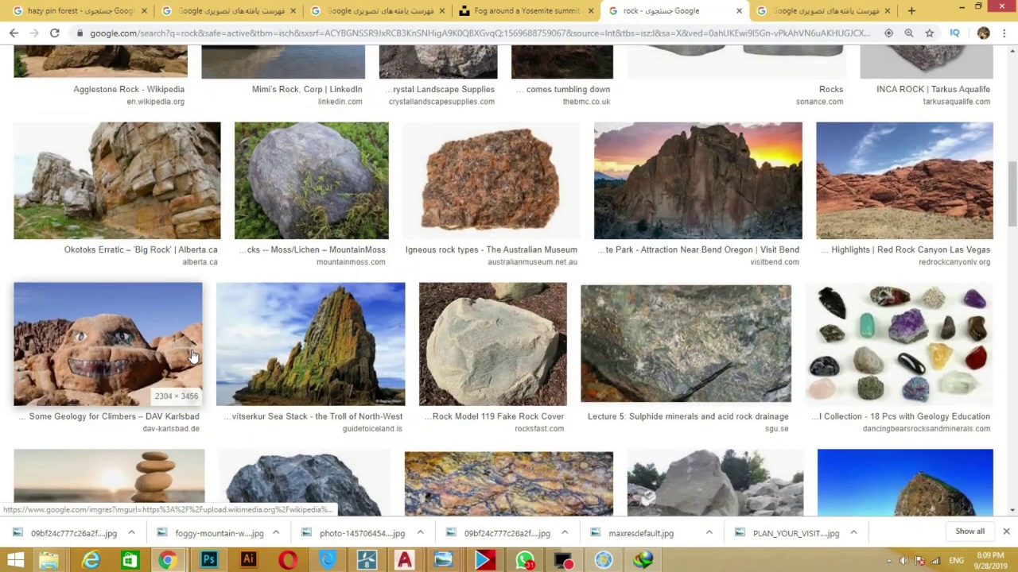
{"action": "right_click", "coordinate": [359, 321]}
{"action": "left_click", "coordinate": [367, 337]}
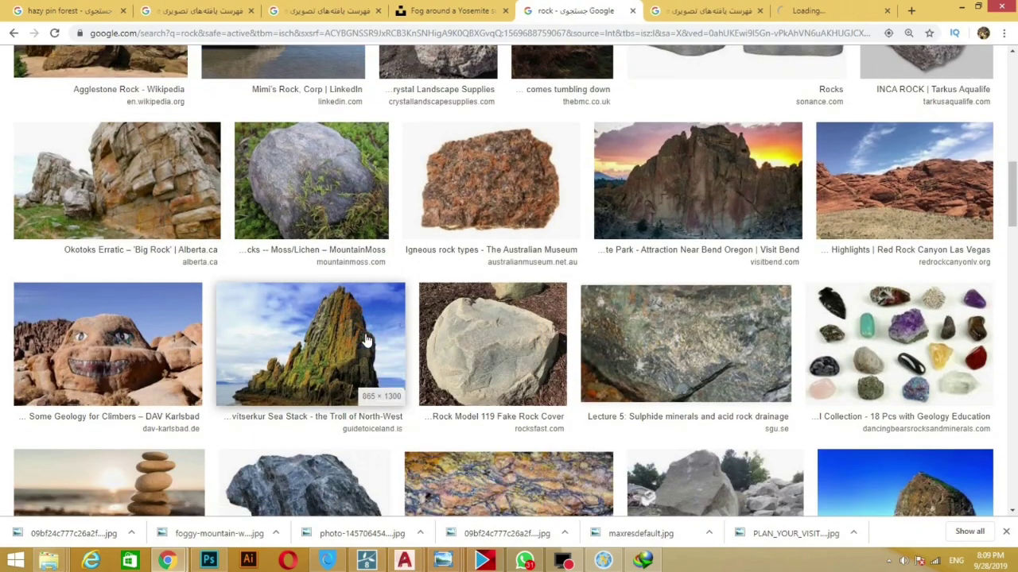
{"action": "left_click", "coordinate": [787, 12]}
Save the full-size sea-stack image to disk with Save image as
{"action": "right_click", "coordinate": [588, 197]}
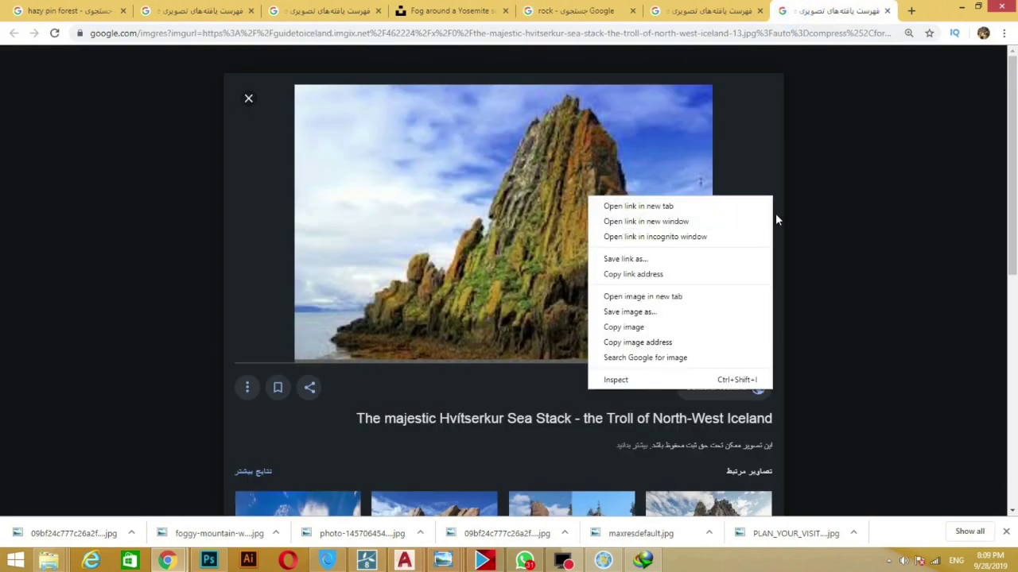
{"action": "left_click", "coordinate": [519, 220]}
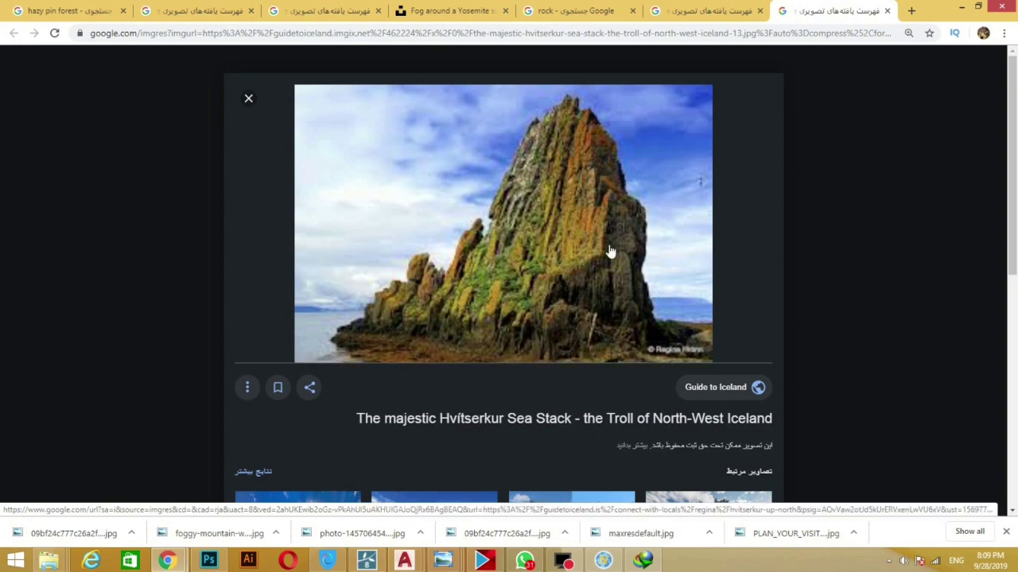
{"action": "right_click", "coordinate": [602, 216]}
{"action": "left_click", "coordinate": [640, 326]}
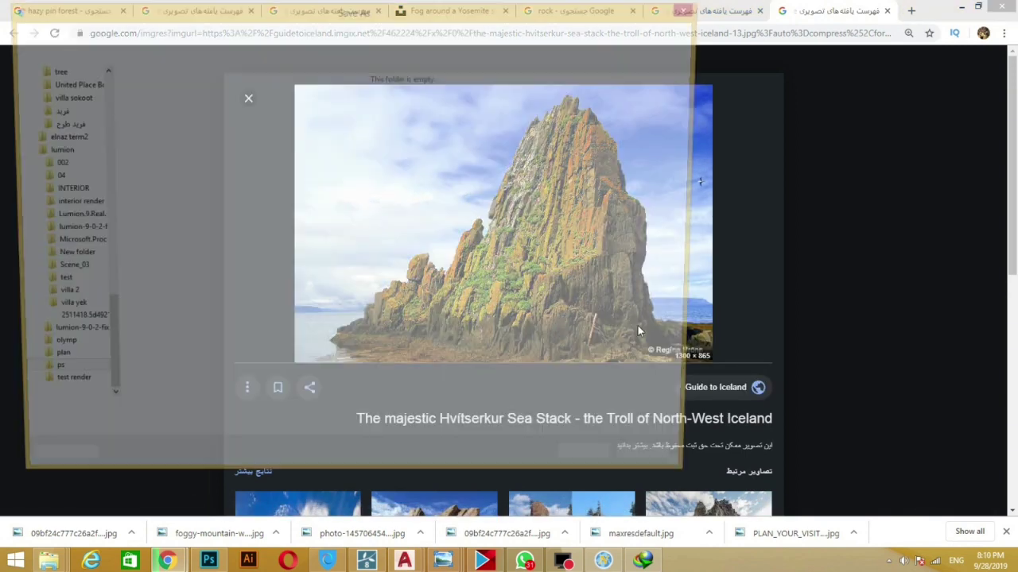
{"action": "left_click", "coordinate": [594, 472]}
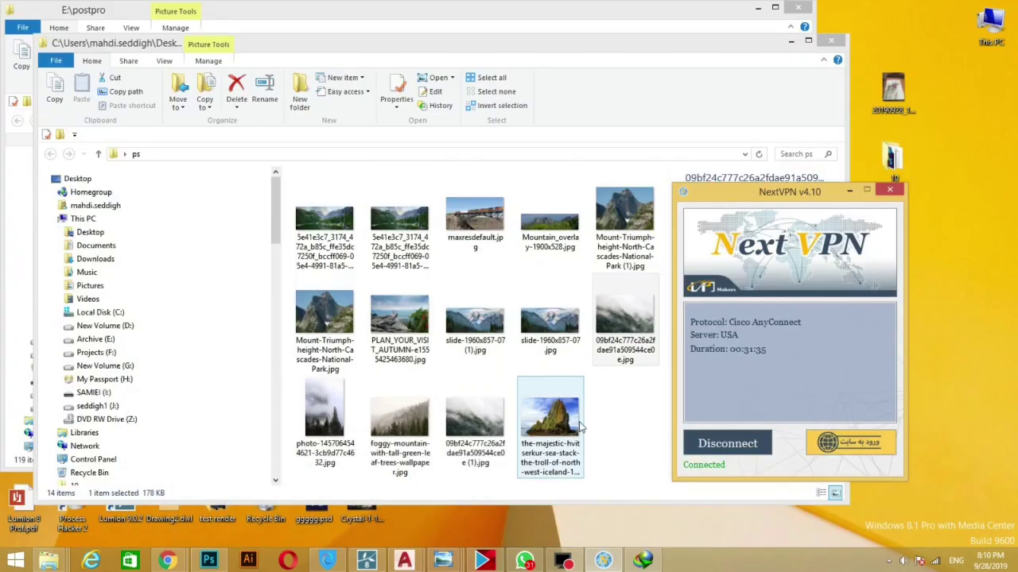
Place the Iceland sea-stack photo in the montage, enlarged to about 130%
{"action": "mouse_move", "coordinate": [549, 421]}
{"action": "left_mouse_down"}
{"action": "mouse_move", "coordinate": [222, 565]}
{"action": "mouse_move", "coordinate": [413, 236]}
{"action": "left_mouse_up"}
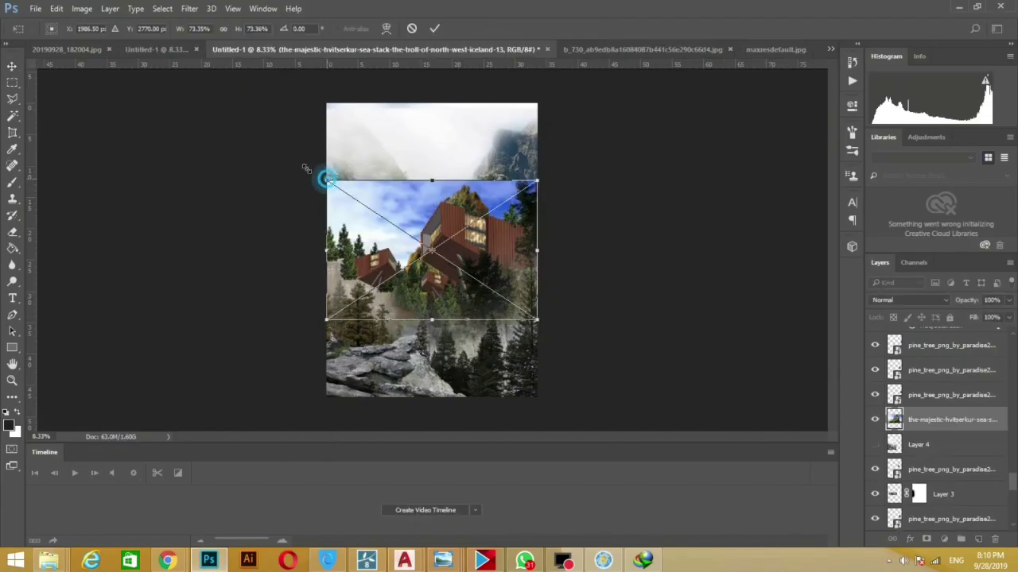
{"action": "left_click_drag", "start_coordinate": [326, 180], "coordinate": [159, 69]}
{"action": "mouse_move", "coordinate": [197, 118]}
{"action": "left_mouse_down"}
{"action": "mouse_move", "coordinate": [273, 265]}
{"action": "mouse_move", "coordinate": [286, 240]}
{"action": "left_mouse_up"}
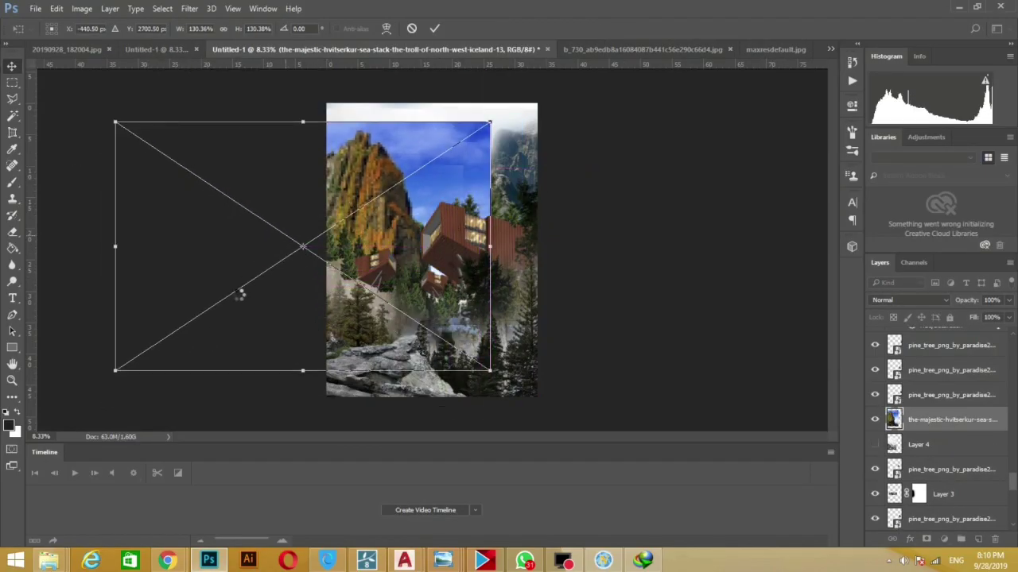
{"action": "key", "text": "Return"}
Flip the cliff photo horizontally, shift it left, and move it between the pine layers
{"action": "mouse_move", "coordinate": [121, 247]}
{"action": "left_mouse_down"}
{"action": "mouse_move", "coordinate": [594, 263]}
{"action": "mouse_move", "coordinate": [338, 292]}
{"action": "left_mouse_up"}
{"action": "left_click_drag", "start_coordinate": [483, 270], "coordinate": [494, 270]}
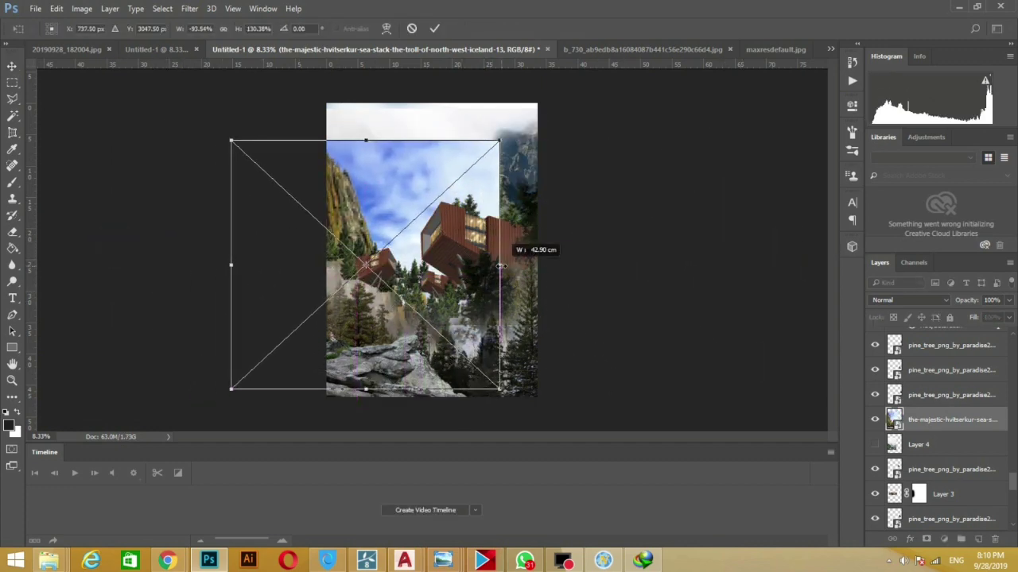
{"action": "mouse_move", "coordinate": [422, 280]}
{"action": "left_mouse_down"}
{"action": "mouse_move", "coordinate": [427, 336]}
{"action": "mouse_move", "coordinate": [426, 287]}
{"action": "left_mouse_up"}
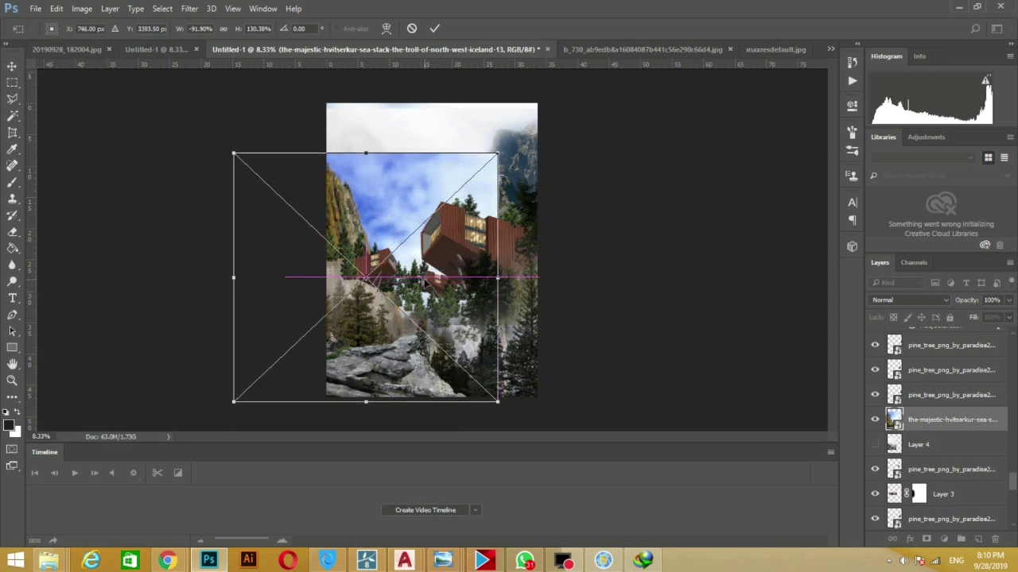
{"action": "key", "text": "Return"}
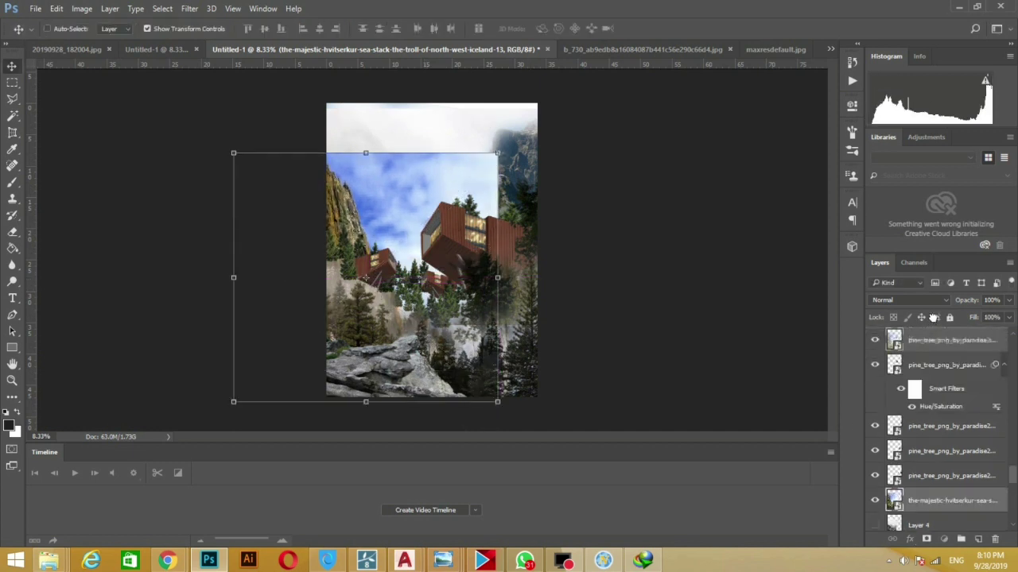
{"action": "mouse_move", "coordinate": [927, 334]}
{"action": "left_mouse_down"}
{"action": "mouse_move", "coordinate": [930, 418]}
{"action": "mouse_move", "coordinate": [942, 313]}
{"action": "mouse_move", "coordinate": [938, 337]}
{"action": "left_mouse_up"}
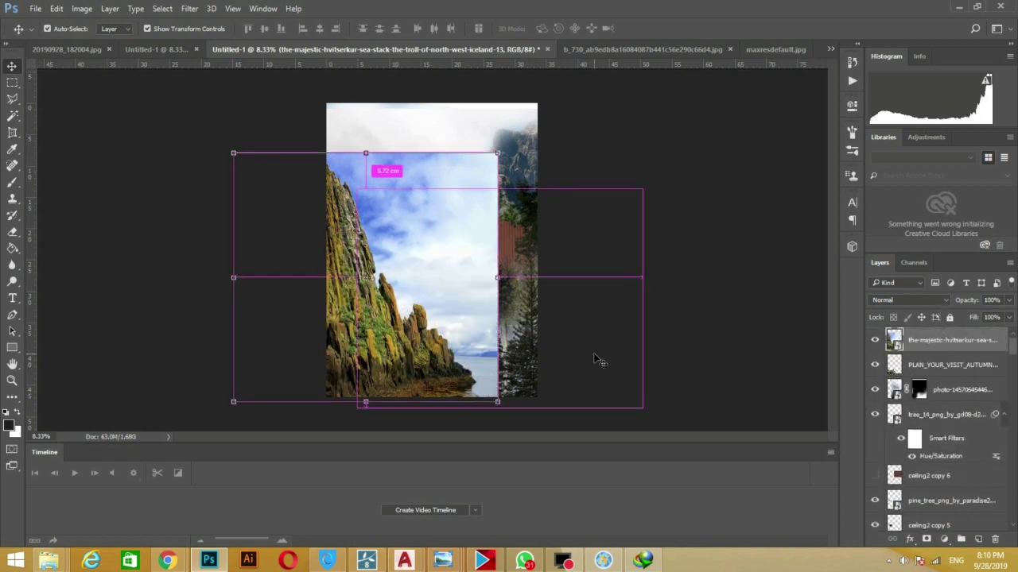
{"action": "key", "text": "ctrl+u"}
Desaturate the cliff to Saturation -56, then mask out its sky and reveal the fog below
{"action": "left_click_drag", "start_coordinate": [826, 183], "coordinate": [791, 188]}
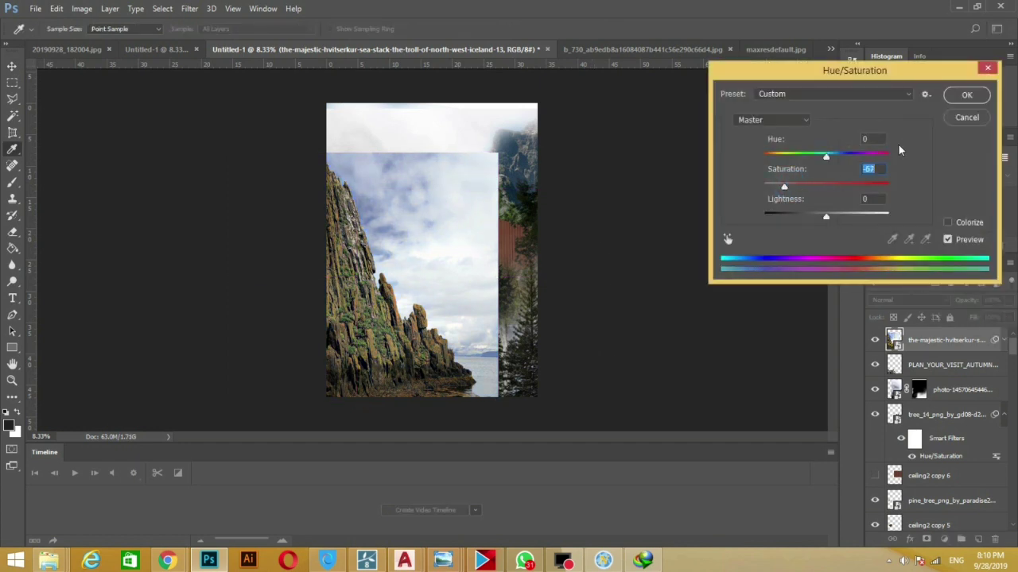
{"action": "left_click", "coordinate": [966, 95]}
{"action": "left_click", "coordinate": [925, 539]}
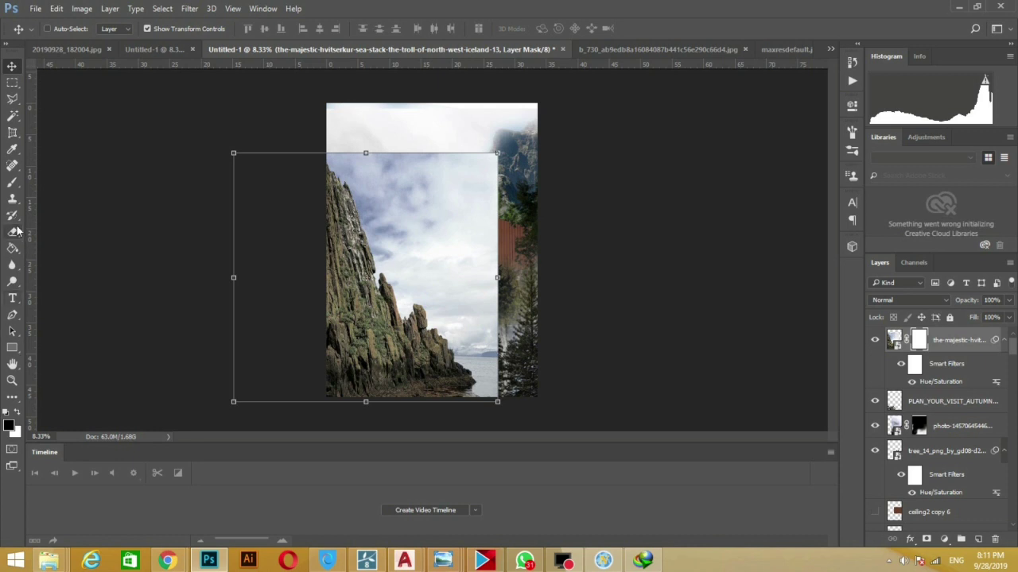
{"action": "left_click", "coordinate": [15, 181]}
{"action": "mouse_move", "coordinate": [509, 386]}
{"action": "left_mouse_down"}
{"action": "mouse_move", "coordinate": [458, 174]}
{"action": "mouse_move", "coordinate": [393, 154]}
{"action": "mouse_move", "coordinate": [418, 177]}
{"action": "mouse_move", "coordinate": [423, 270]}
{"action": "left_mouse_up"}
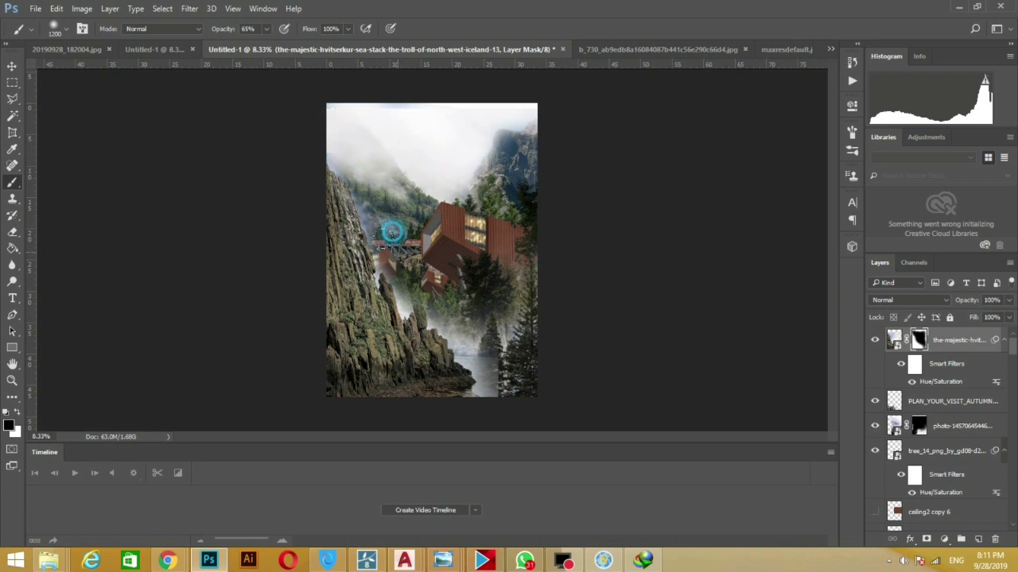
{"action": "mouse_move", "coordinate": [434, 295]}
{"action": "left_mouse_down"}
{"action": "mouse_move", "coordinate": [461, 386]}
{"action": "mouse_move", "coordinate": [306, 361]}
{"action": "left_mouse_up"}
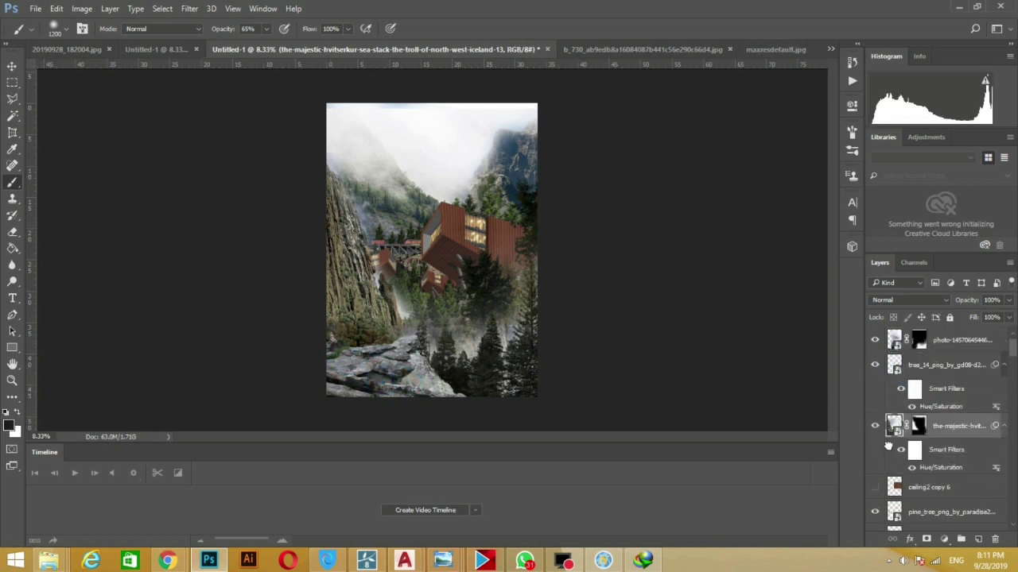
Move the sea-stack layer above ceiling2 copy 6 and paint cliff rock back over the lower pines
{"action": "left_click_drag", "start_coordinate": [893, 339], "coordinate": [898, 422]}
{"action": "key", "text": "ctrl+plus"}
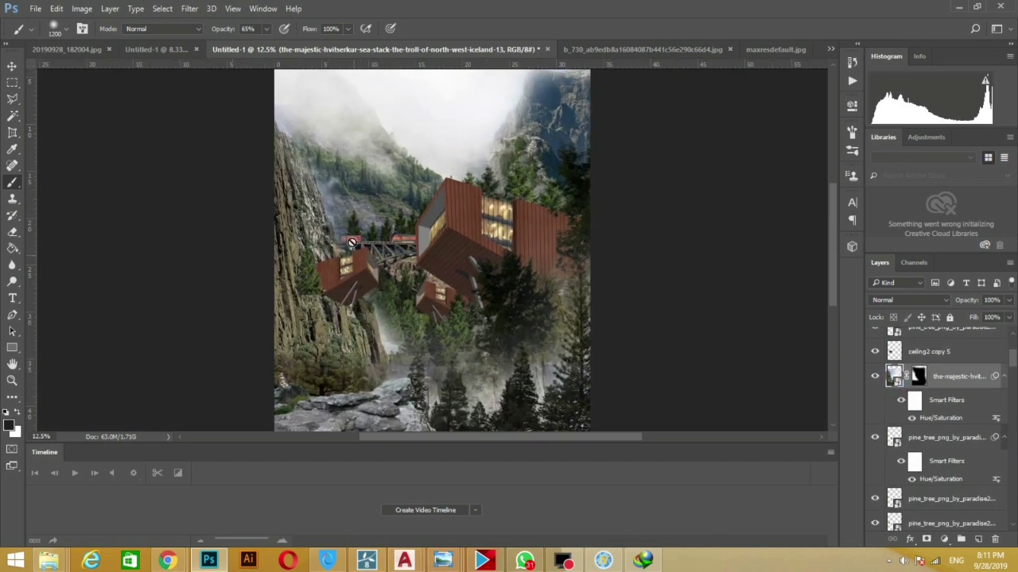
{"action": "key", "text": "ctrl+plus"}
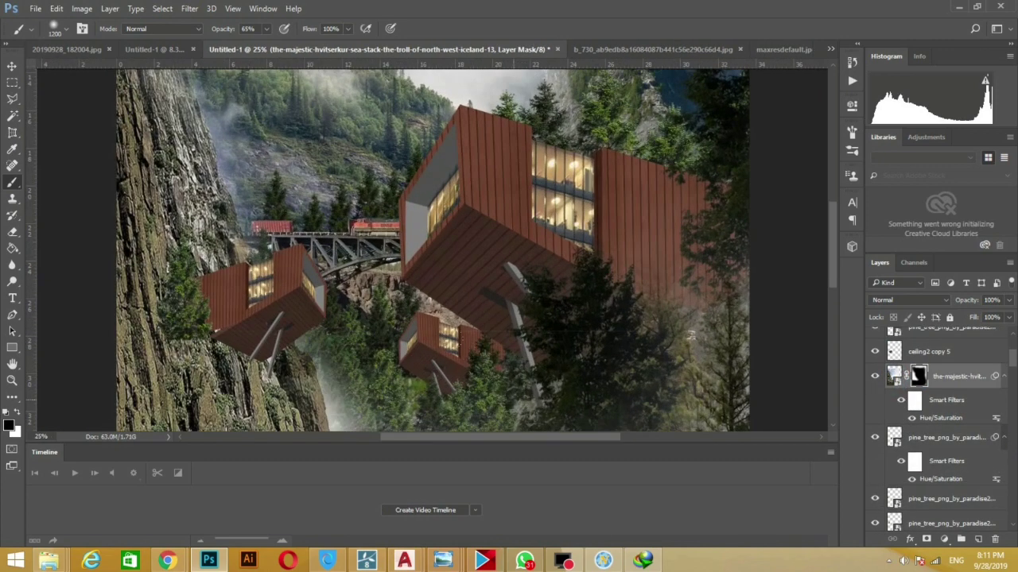
{"action": "left_click_drag", "start_coordinate": [573, 436], "coordinate": [833, 307]}
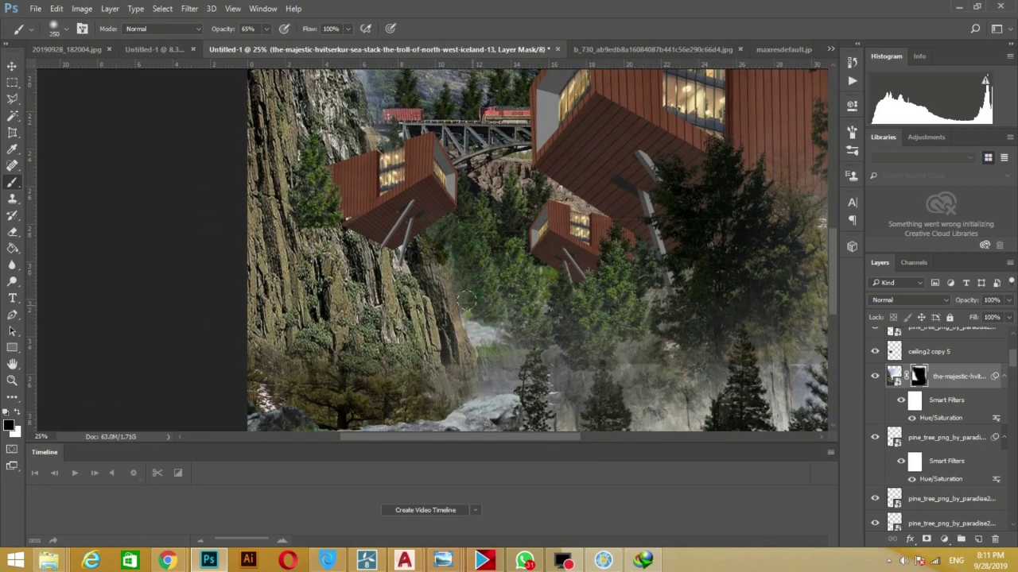
{"action": "scroll", "coordinate": [465, 301], "scroll_direction": "up", "scroll_amount": 5}
{"action": "scroll", "coordinate": [370, 176], "scroll_direction": "up", "scroll_amount": 6}
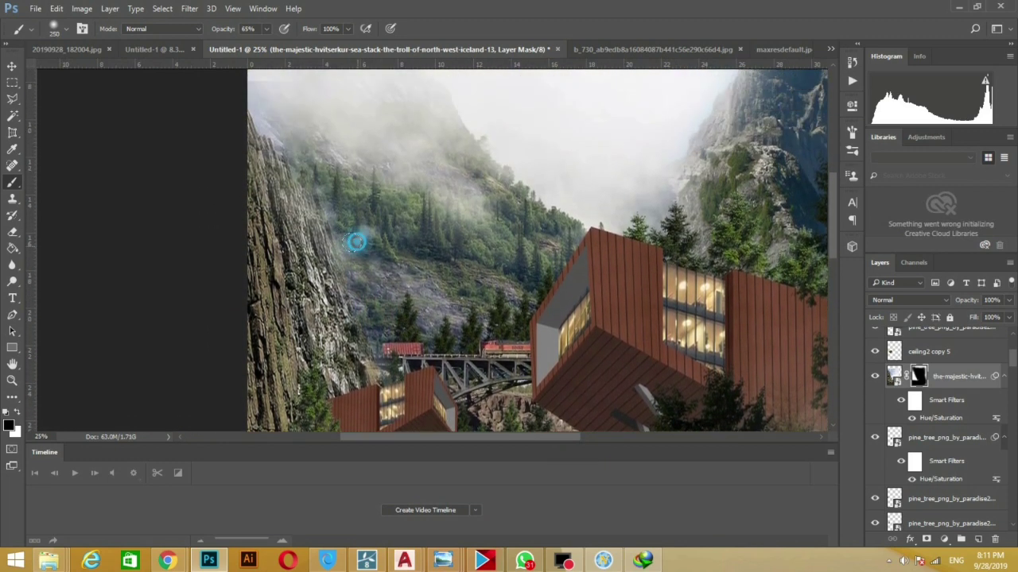
{"action": "scroll", "coordinate": [354, 278], "scroll_direction": "up", "scroll_amount": 2}
{"action": "scroll", "coordinate": [456, 420], "scroll_direction": "left", "scroll_amount": 4}
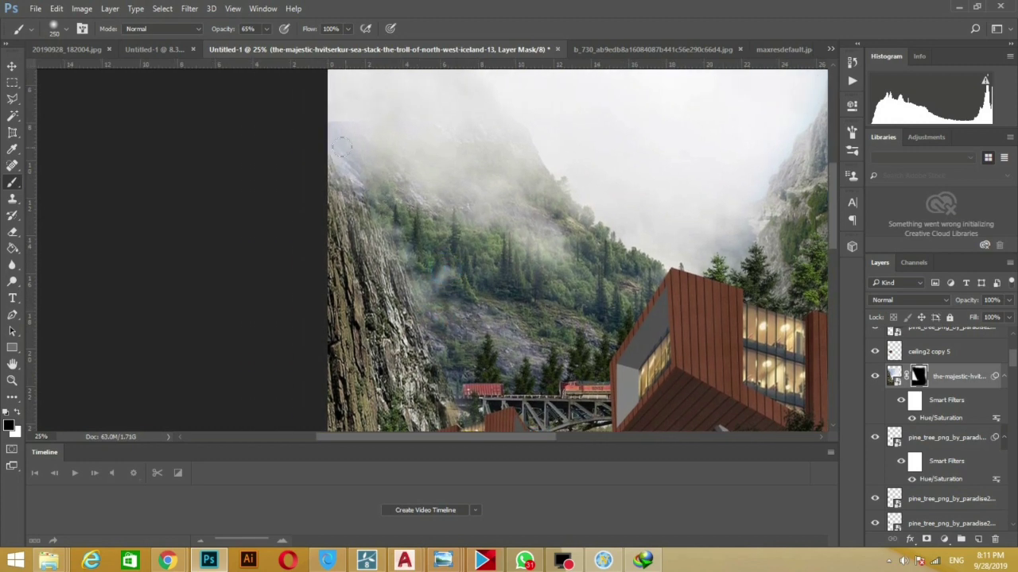
{"action": "scroll", "coordinate": [370, 189], "scroll_direction": "down", "scroll_amount": 6}
{"action": "scroll", "coordinate": [443, 443], "scroll_direction": "left", "scroll_amount": 2}
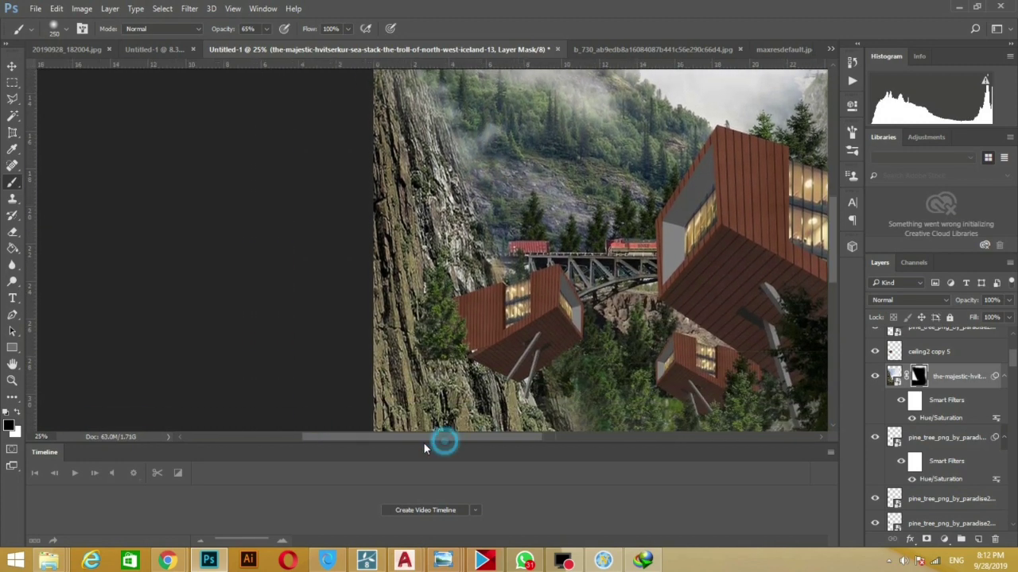
{"action": "scroll", "coordinate": [601, 250], "scroll_direction": "down", "scroll_amount": 6}
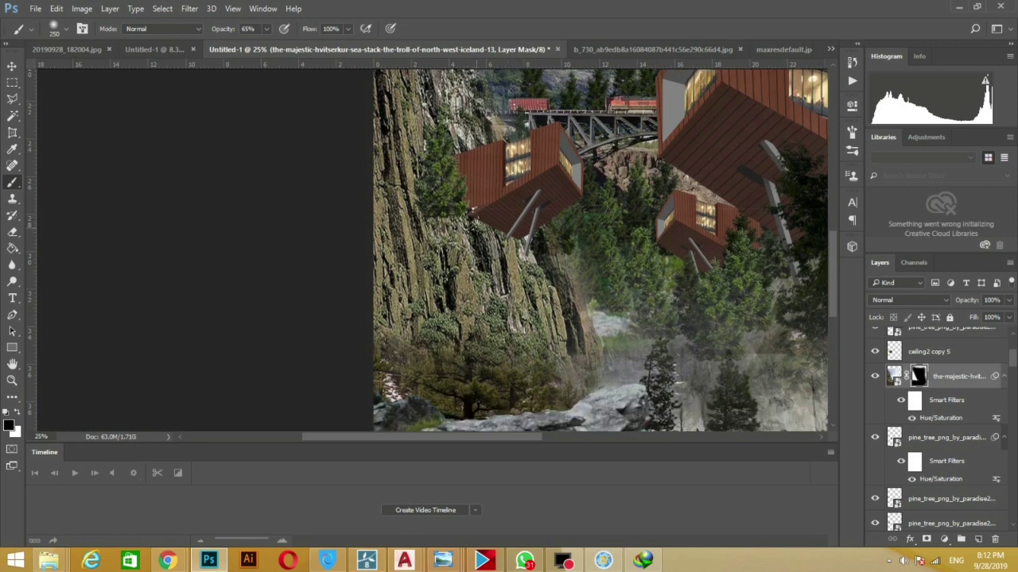
{"action": "scroll", "coordinate": [557, 318], "scroll_direction": "down", "scroll_amount": 2}
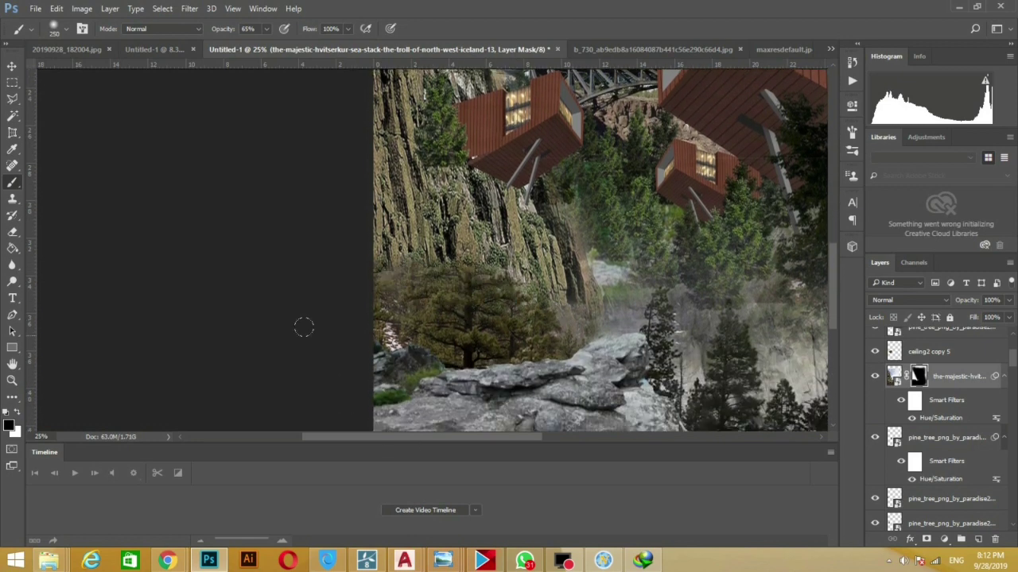
{"action": "left_click_drag", "start_coordinate": [556, 350], "coordinate": [392, 291]}
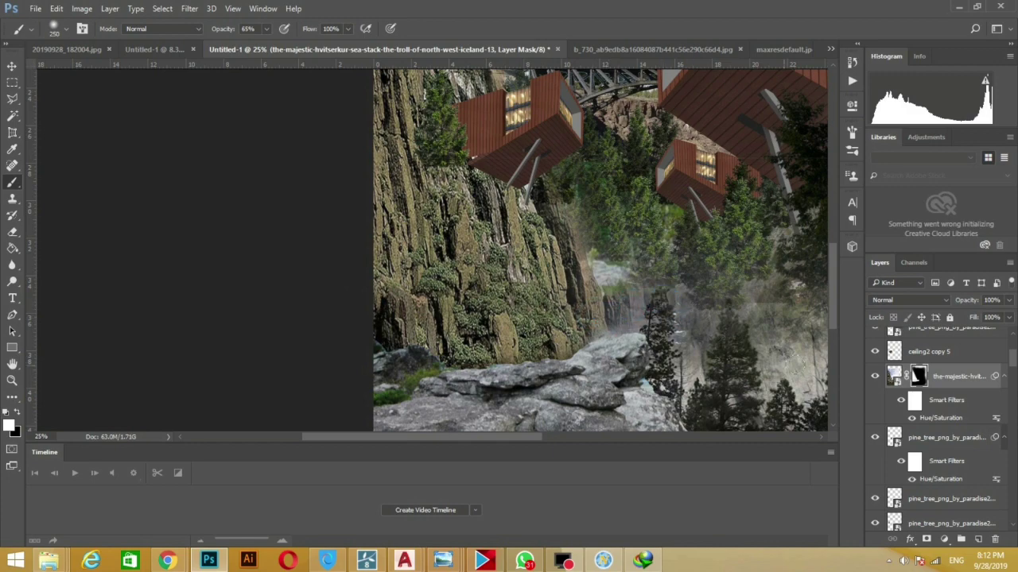
{"action": "key", "text": "ctrl+minus"}
{"action": "key", "text": "ctrl+minus"}
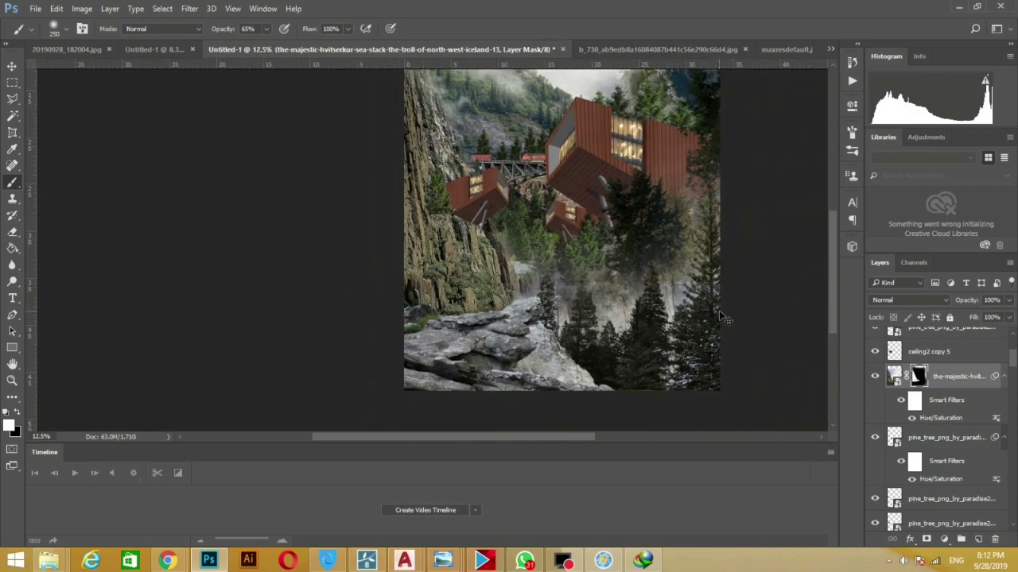
{"action": "key", "text": "ctrl+minus"}
Drag the Tree-Leaves image from the postpro folder into Photoshop and move it toward the lower left
{"action": "left_click", "coordinate": [959, 6]}
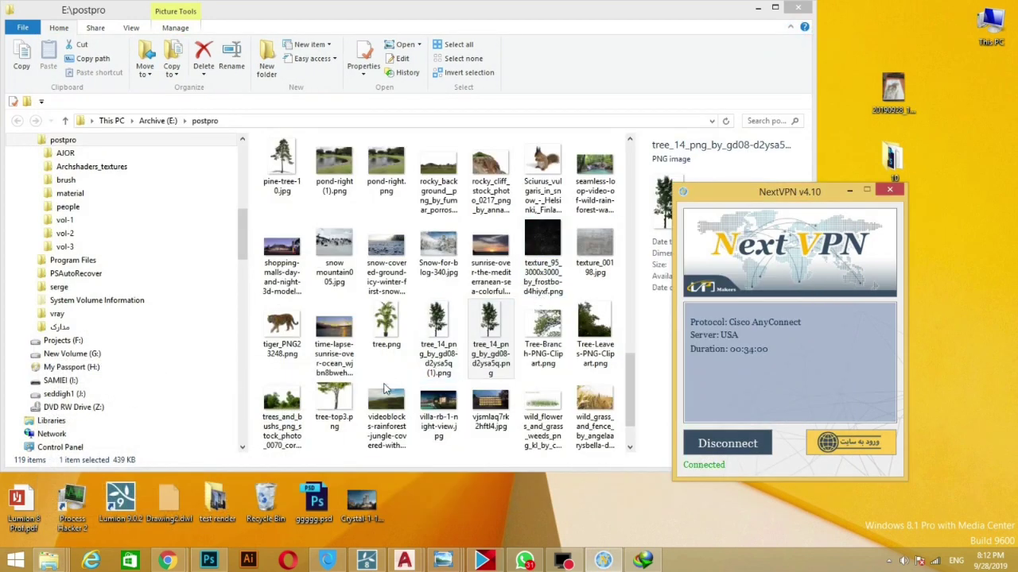
{"action": "left_click", "coordinate": [281, 410]}
{"action": "double_click", "coordinate": [595, 330]}
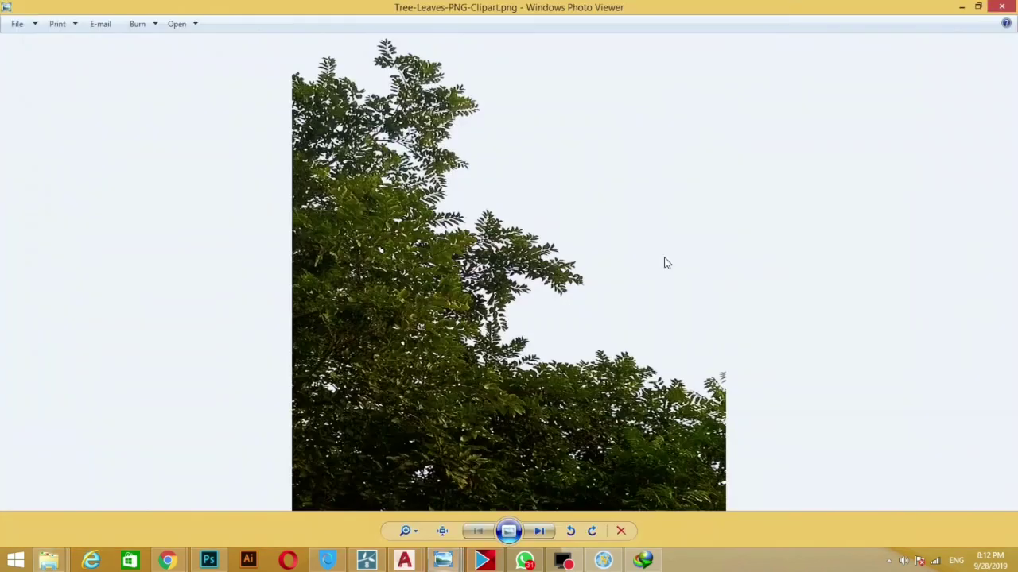
{"action": "key", "text": "Escape"}
{"action": "mouse_move", "coordinate": [595, 330]}
{"action": "left_mouse_down"}
{"action": "mouse_move", "coordinate": [232, 566]}
{"action": "mouse_move", "coordinate": [277, 279]}
{"action": "left_mouse_up"}
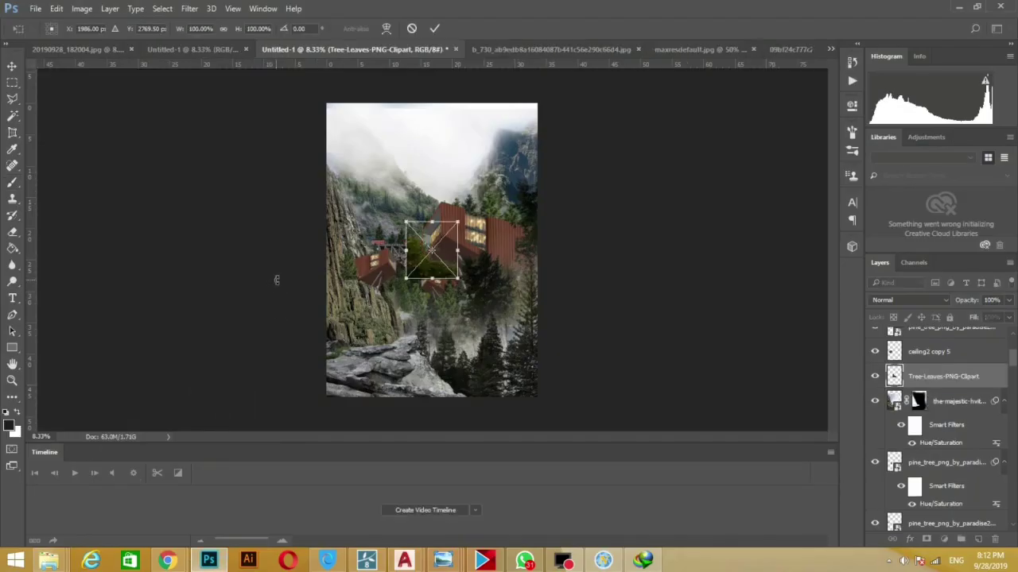
{"action": "left_click_drag", "start_coordinate": [431, 270], "coordinate": [343, 335]}
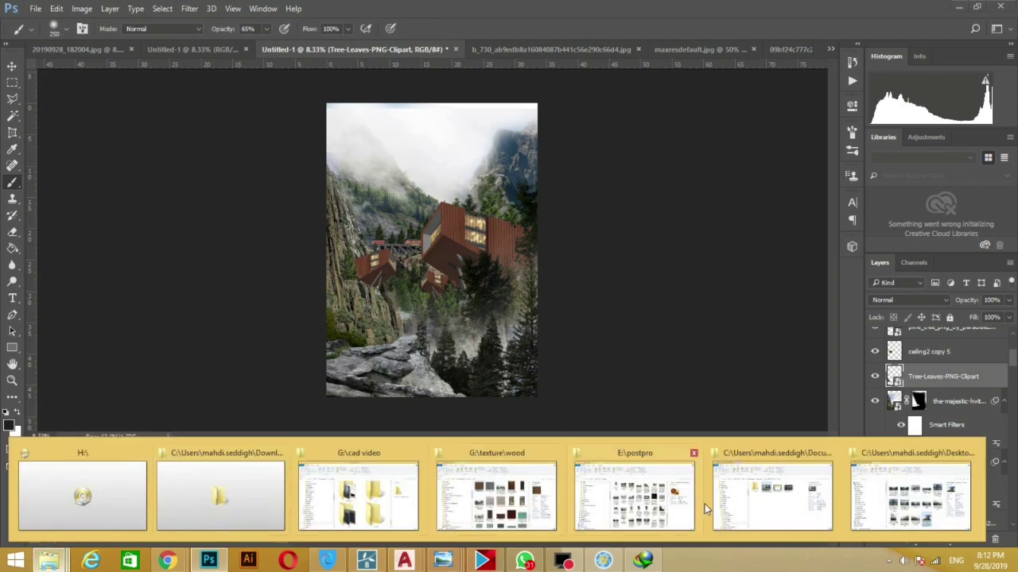
Find pine_tree_png in the postpro folder, preview it, and return to its open Photoshop document
{"action": "left_click", "coordinate": [48, 561]}
{"action": "left_click", "coordinate": [672, 507]}
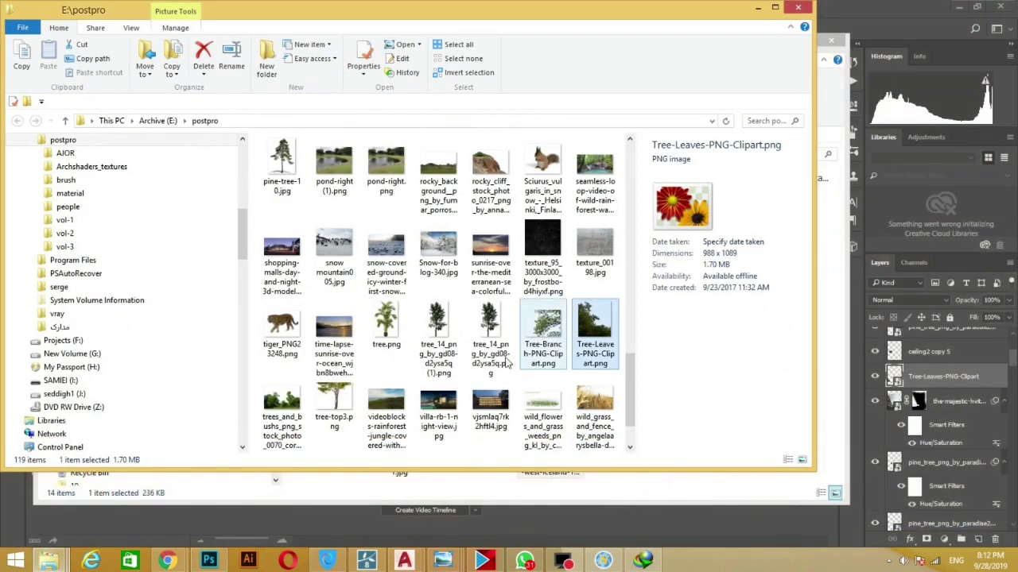
{"action": "scroll", "coordinate": [556, 373], "scroll_direction": "up", "scroll_amount": 5}
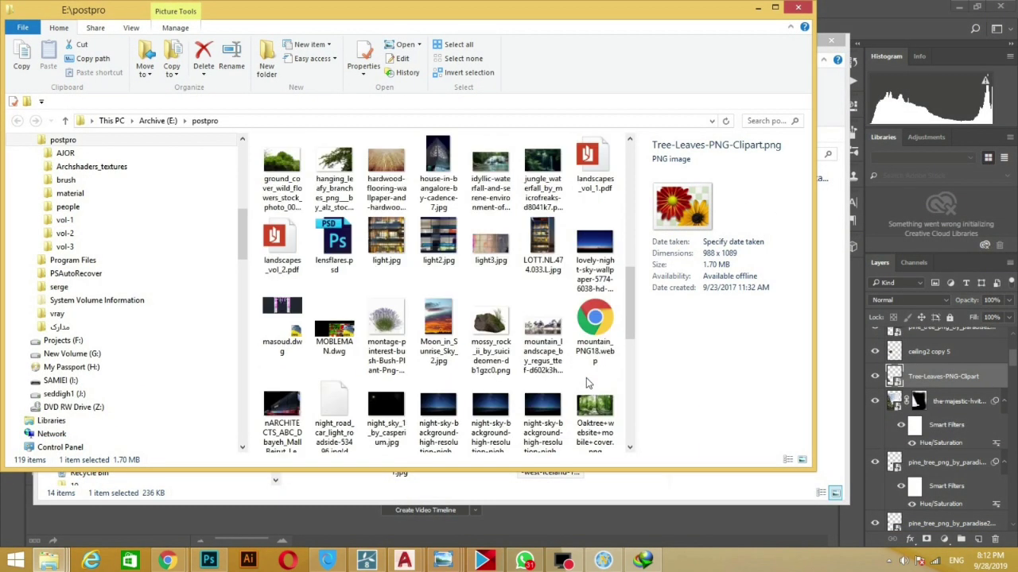
{"action": "scroll", "coordinate": [589, 398], "scroll_direction": "down", "scroll_amount": 1}
{"action": "double_click", "coordinate": [595, 402]}
{"action": "left_click", "coordinate": [993, 8]}
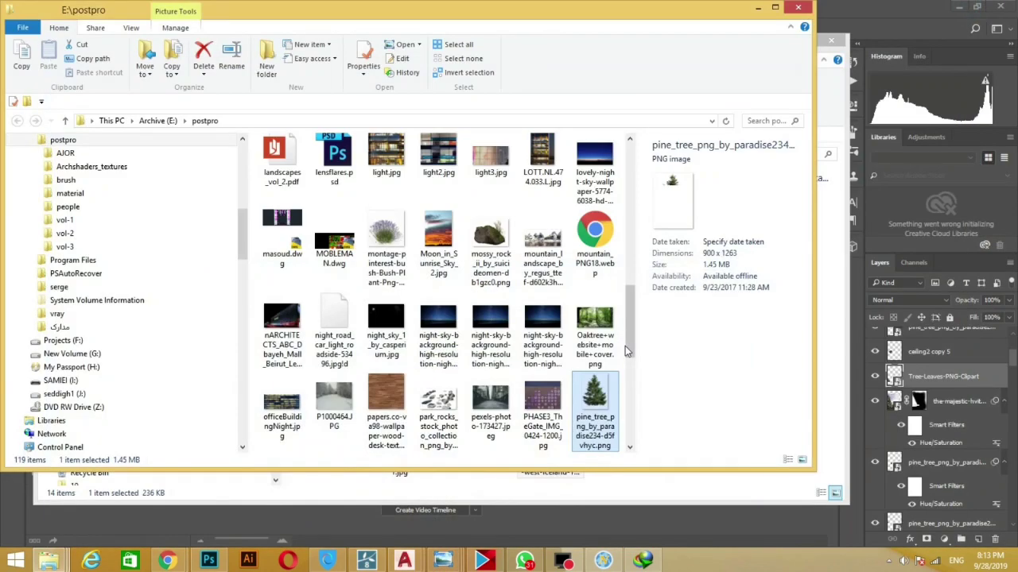
{"action": "scroll", "coordinate": [625, 346], "scroll_direction": "down", "scroll_amount": 1}
{"action": "left_click", "coordinate": [208, 560]}
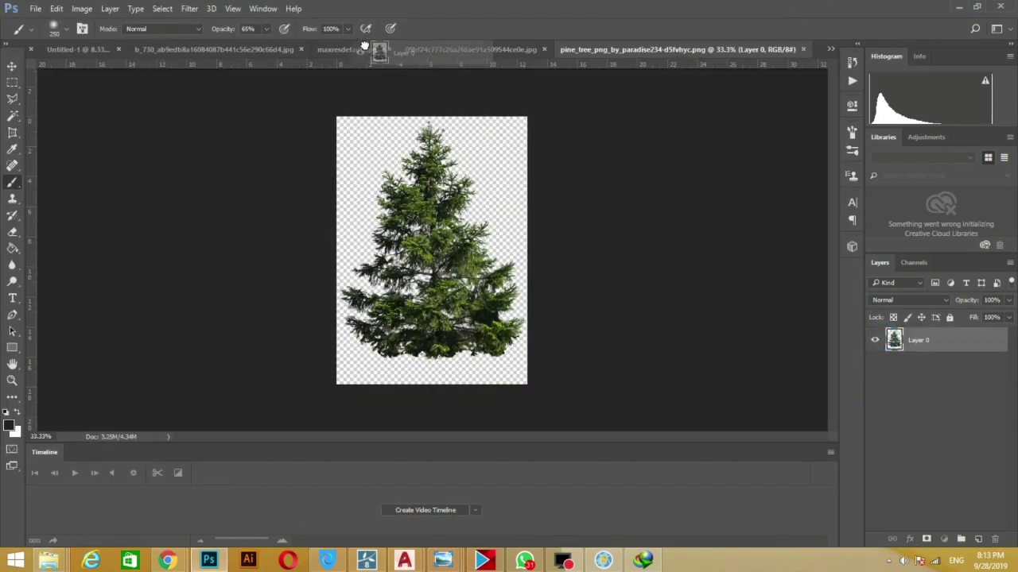
Copy the pine tree into Untitled-1 below PLAN_YOUR_VISIT, enlarged to about 157% on the left cliff
{"action": "mouse_move", "coordinate": [894, 341]}
{"action": "left_mouse_down"}
{"action": "mouse_move", "coordinate": [117, 94]}
{"action": "mouse_move", "coordinate": [409, 214]}
{"action": "left_mouse_up"}
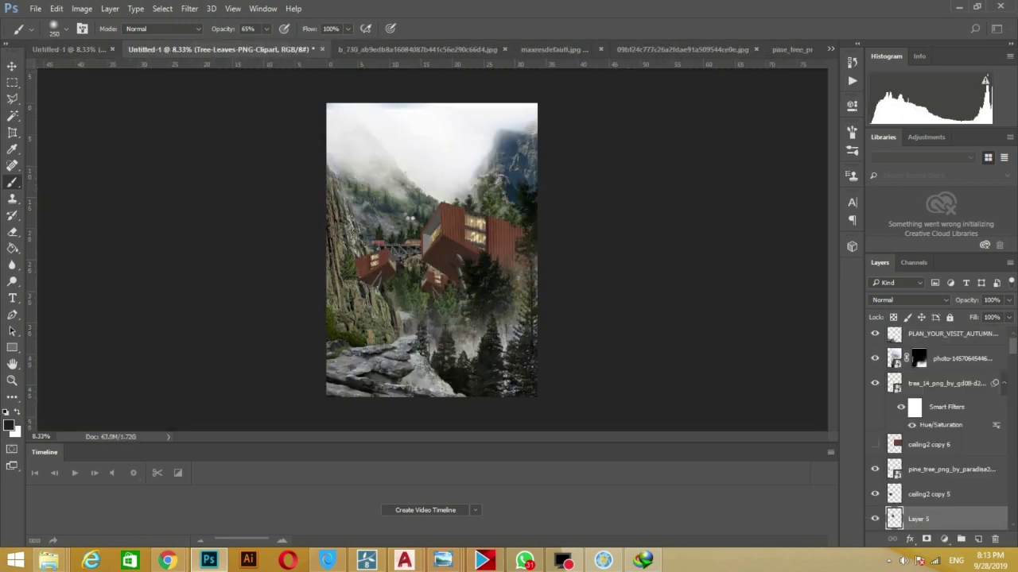
{"action": "key", "text": "v"}
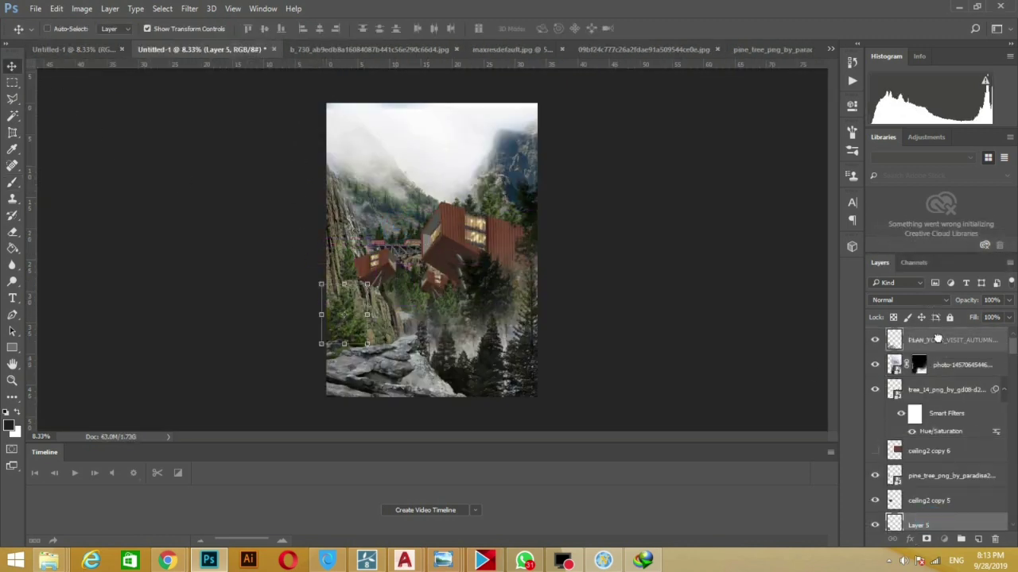
{"action": "left_click_drag", "start_coordinate": [938, 339], "coordinate": [938, 358]}
{"action": "left_click_drag", "start_coordinate": [350, 334], "coordinate": [350, 346]}
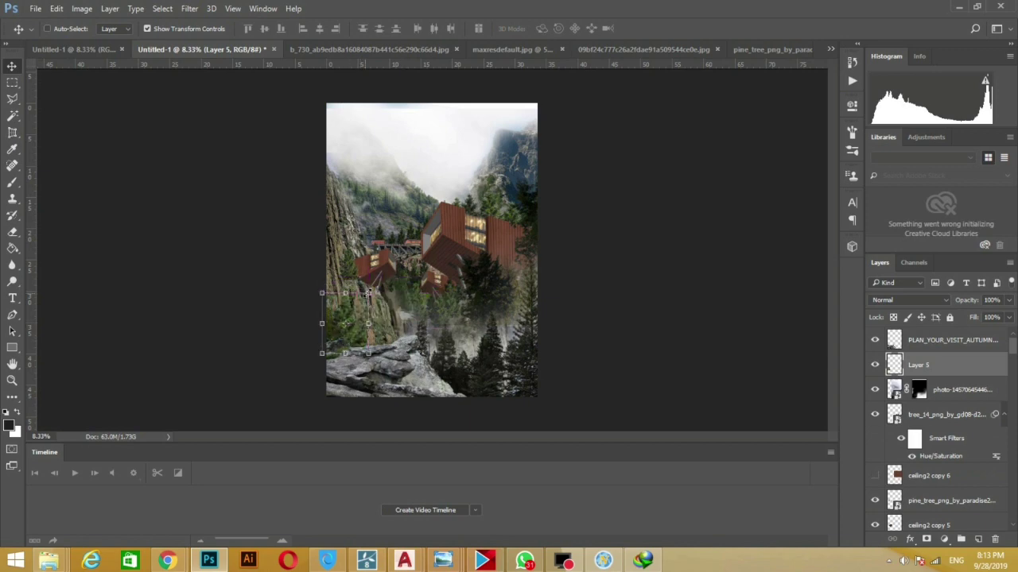
{"action": "left_click_drag", "start_coordinate": [369, 293], "coordinate": [394, 258]}
{"action": "left_click_drag", "start_coordinate": [368, 319], "coordinate": [360, 318]}
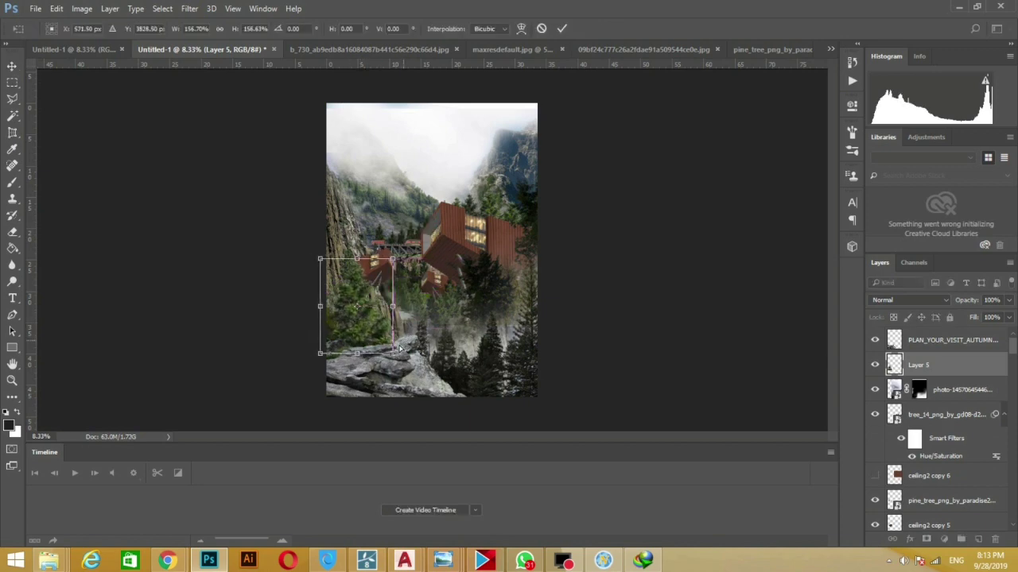
{"action": "scroll", "coordinate": [400, 348], "scroll_direction": "up", "scroll_amount": 2}
{"action": "scroll", "coordinate": [316, 400], "scroll_direction": "down", "scroll_amount": 2}
{"action": "mouse_move", "coordinate": [304, 334]}
{"action": "left_mouse_down"}
{"action": "mouse_move", "coordinate": [299, 342]}
{"action": "mouse_move", "coordinate": [302, 334]}
{"action": "left_mouse_up"}
{"action": "key", "text": "Return"}
Darken and desaturate the pine tree with Hue/Saturation (Saturation -30, Lightness -52)
{"action": "key", "text": "ctrl+u"}
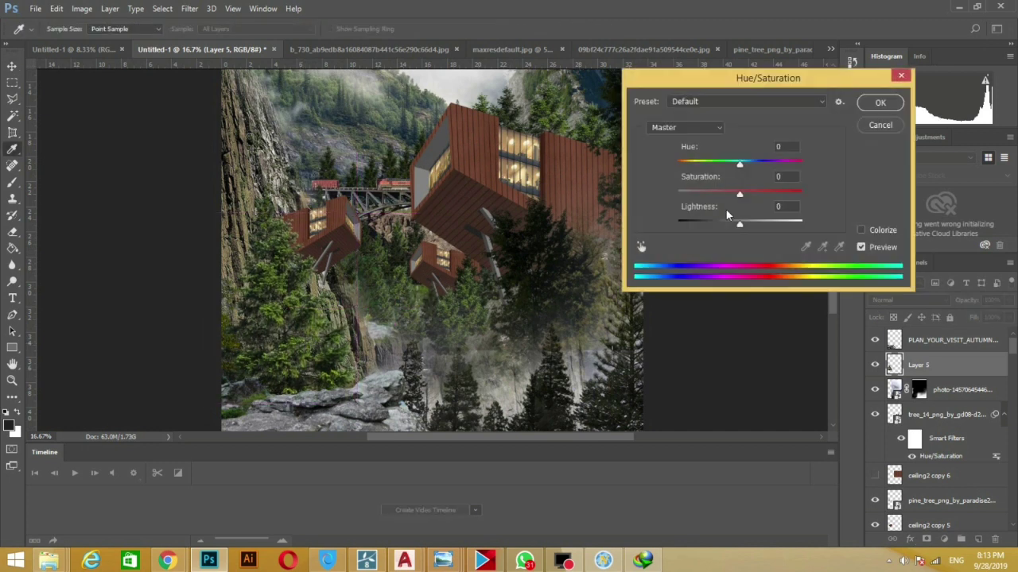
{"action": "mouse_move", "coordinate": [739, 193]}
{"action": "left_mouse_down"}
{"action": "mouse_move", "coordinate": [721, 194]}
{"action": "mouse_move", "coordinate": [718, 224]}
{"action": "mouse_move", "coordinate": [708, 227]}
{"action": "left_mouse_up"}
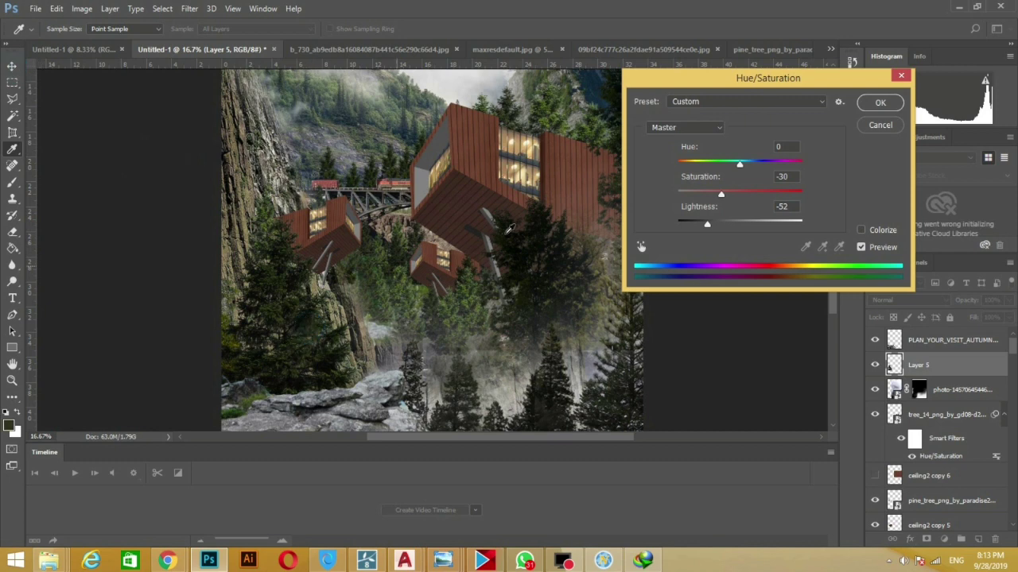
{"action": "key", "text": "Return"}
{"action": "left_click_drag", "start_coordinate": [334, 318], "coordinate": [341, 320]}
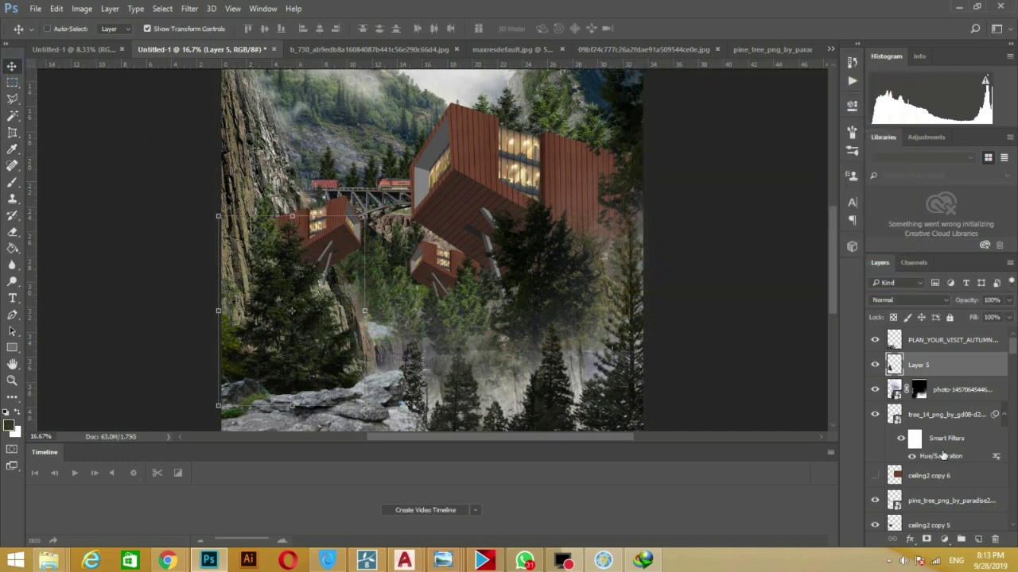
Add two more tree copies: one scaled to 65% at lower left, one at lower centre
{"action": "left_click_drag", "start_coordinate": [897, 367], "coordinate": [897, 383]}
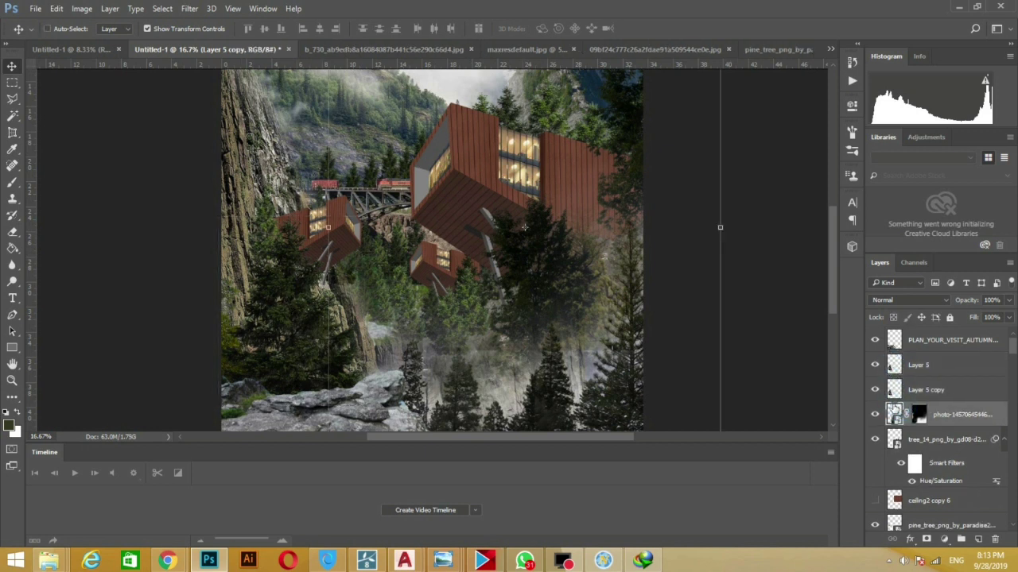
{"action": "key", "text": "ctrl+t"}
{"action": "left_click_drag", "start_coordinate": [364, 216], "coordinate": [318, 283]}
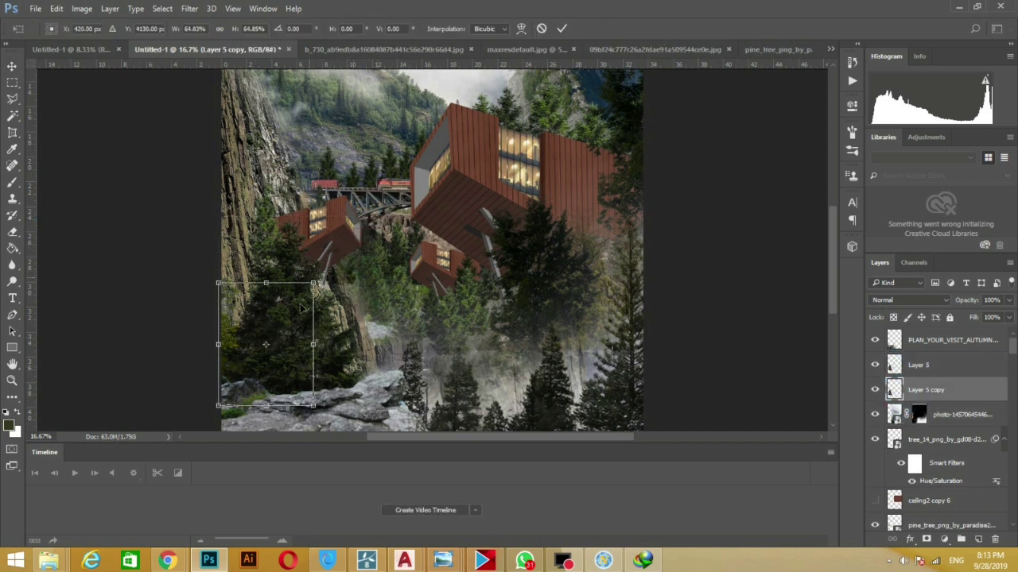
{"action": "mouse_move", "coordinate": [298, 391]}
{"action": "left_mouse_down"}
{"action": "mouse_move", "coordinate": [270, 298]}
{"action": "mouse_move", "coordinate": [475, 384]}
{"action": "left_mouse_up"}
{"action": "key", "text": "Return"}
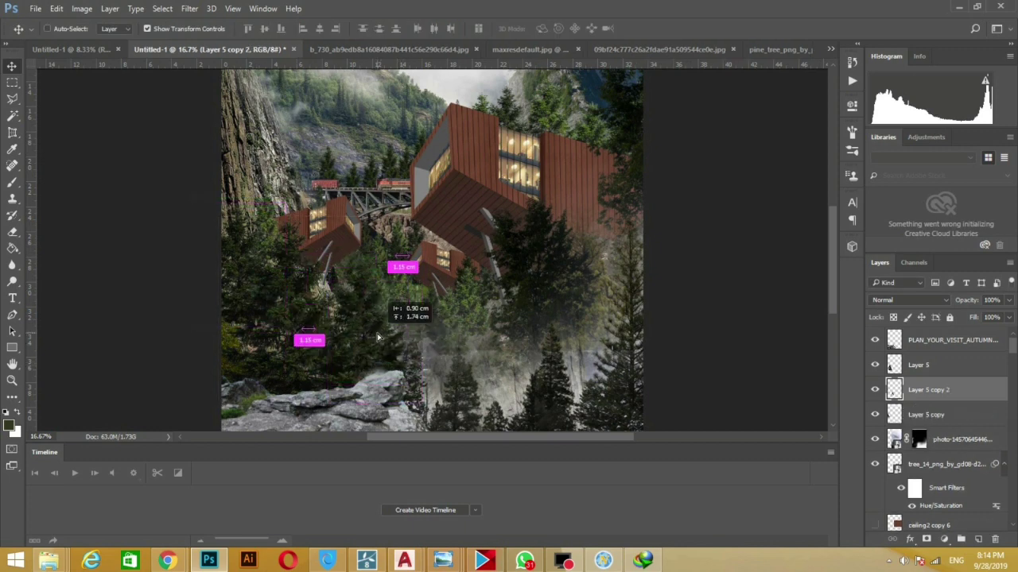
{"action": "key", "text": "ctrl+j"}
{"action": "key", "text": "ctrl+t"}
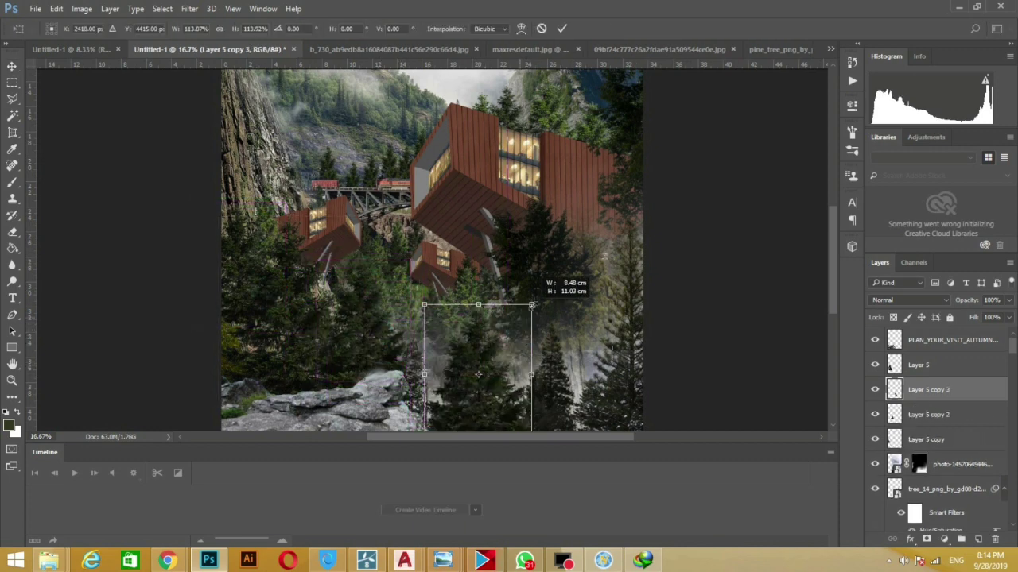
{"action": "left_click_drag", "start_coordinate": [544, 318], "coordinate": [517, 325]}
{"action": "key", "text": "Return"}
Move the misty photo layer above the trees and select the PLAN_YOUR_VISIT_AUTUMN layer
{"action": "right_click", "coordinate": [534, 366]}
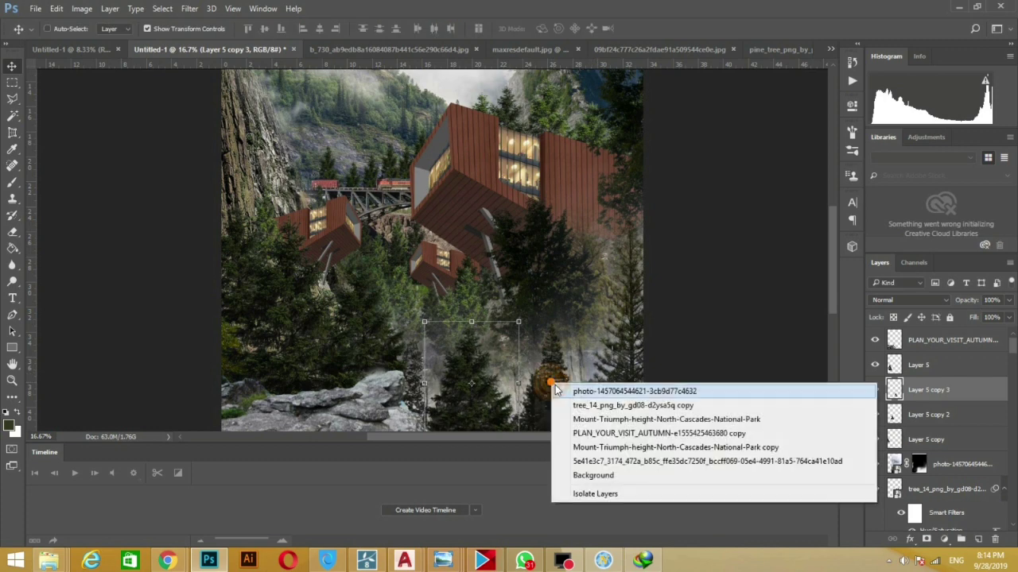
{"action": "left_click", "coordinate": [572, 388]}
{"action": "left_click_drag", "start_coordinate": [887, 361], "coordinate": [882, 374]}
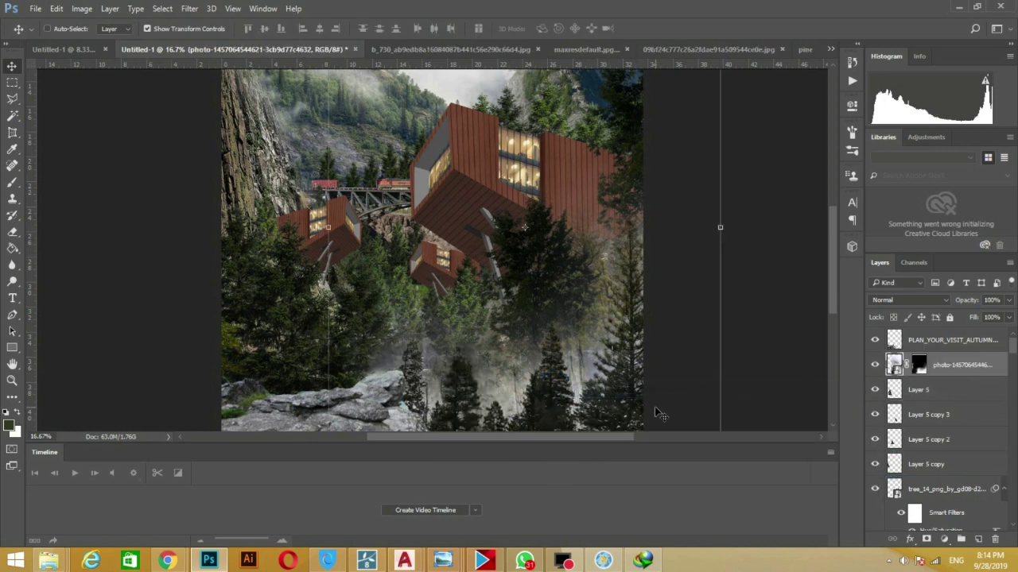
{"action": "left_click", "coordinate": [919, 366]}
{"action": "key", "text": "ctrl+minus"}
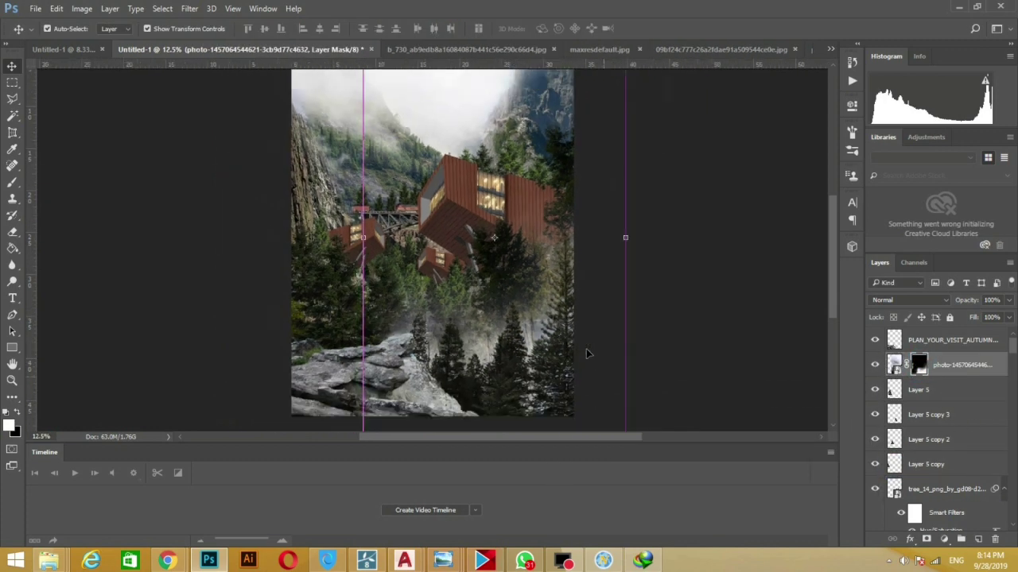
{"action": "left_click", "coordinate": [931, 341]}
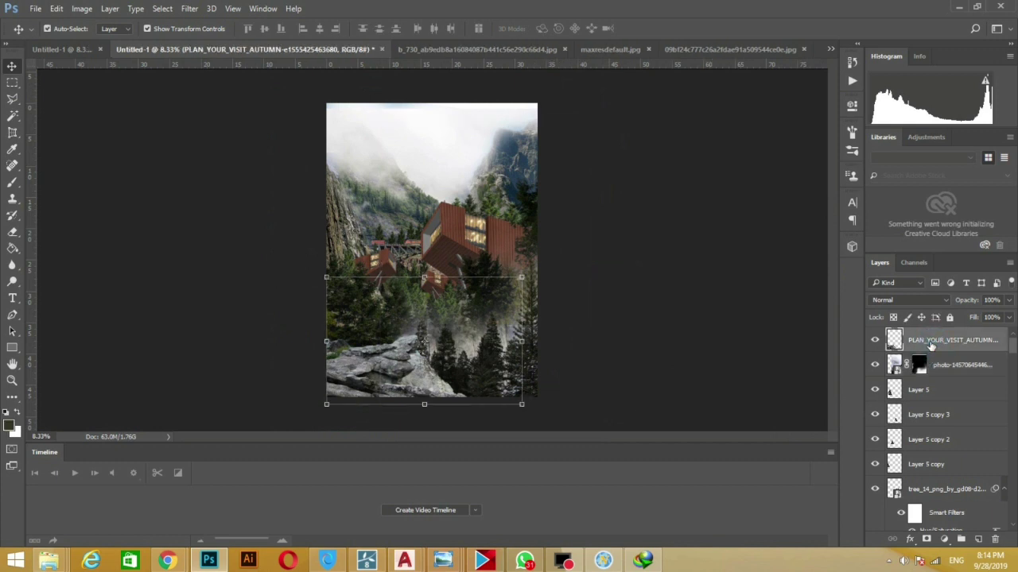
Stamp all visible layers into a new merged layer and duplicate it
{"action": "key", "text": "ctrl+alt+shift+e"}
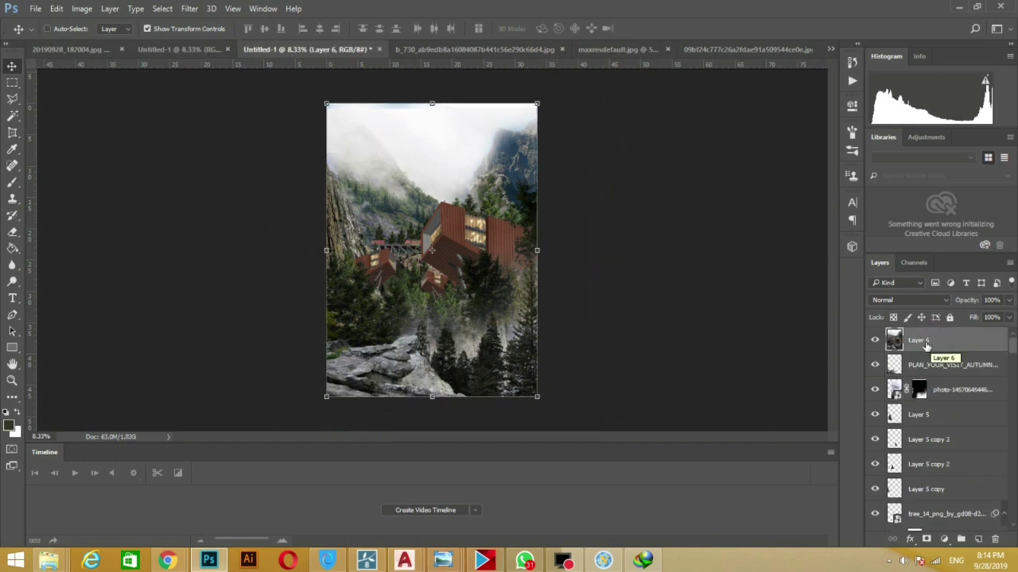
{"action": "key", "text": "ctrl+plus"}
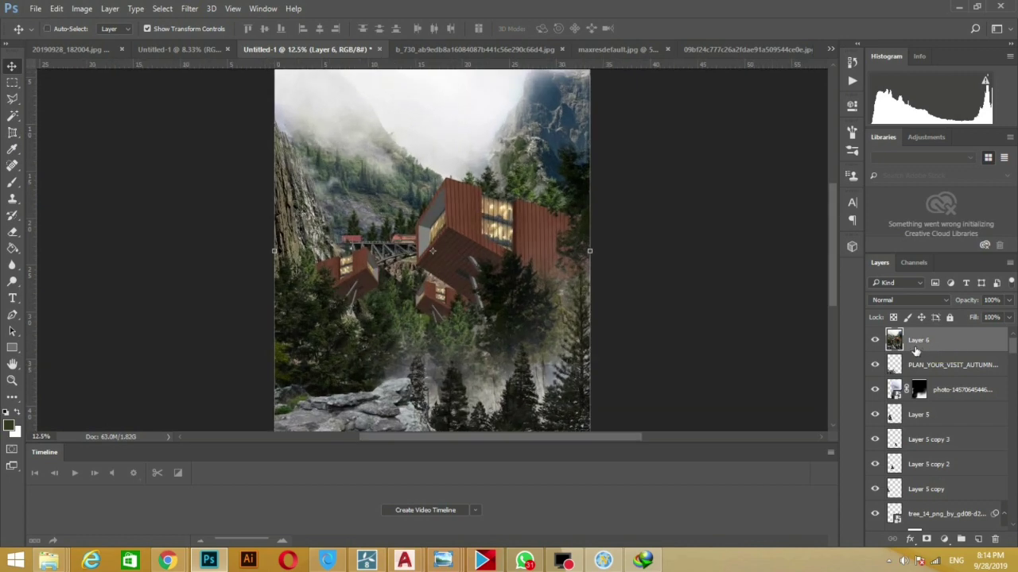
{"action": "key", "text": "ctrl+j"}
Grade the copy in Camera Raw: Temperature -14, Exposure -0.60, Shadows -33, Blacks -13
{"action": "left_click", "coordinate": [188, 8]}
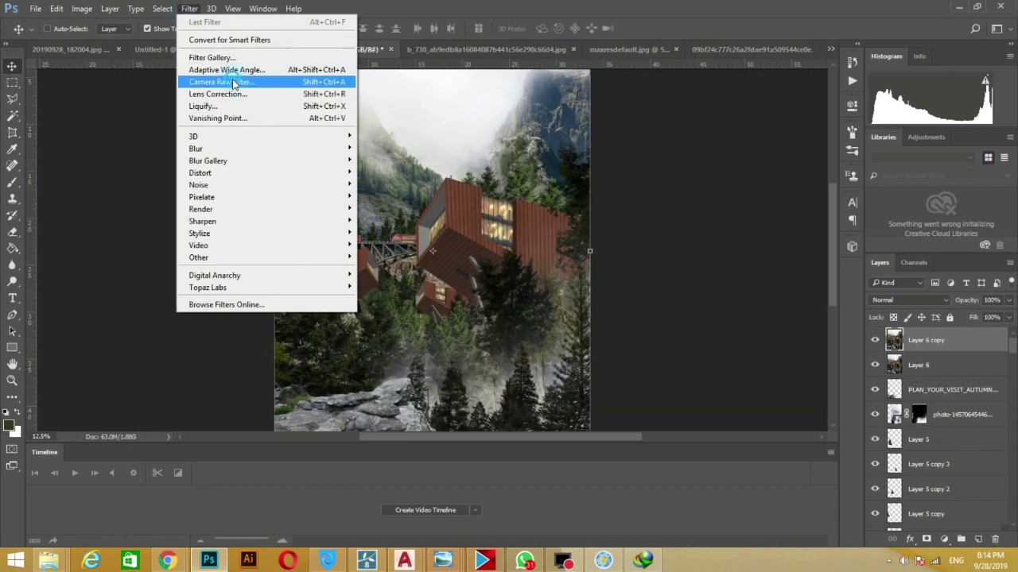
{"action": "left_click", "coordinate": [205, 83]}
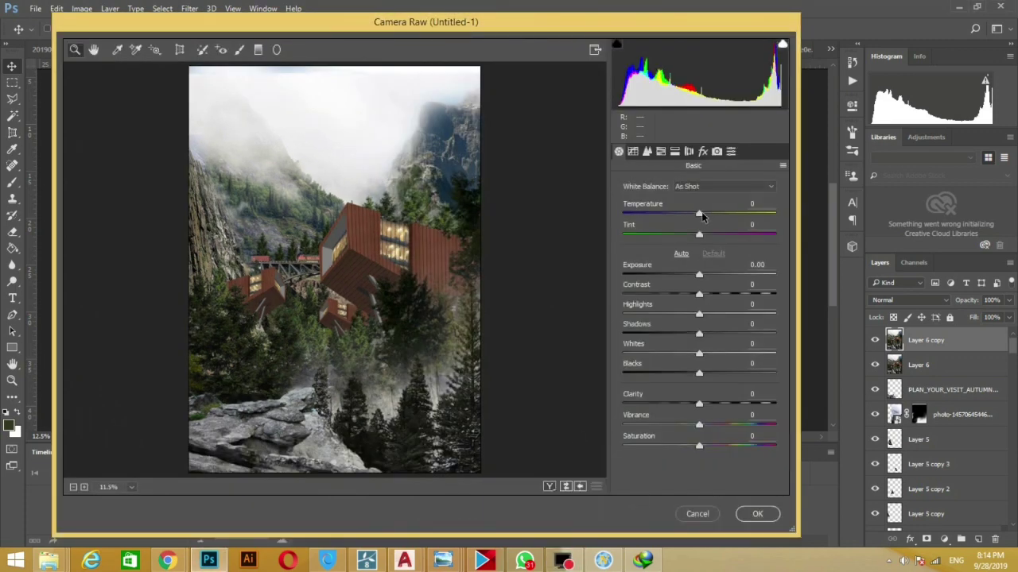
{"action": "mouse_move", "coordinate": [701, 215]}
{"action": "left_mouse_down"}
{"action": "mouse_move", "coordinate": [708, 212]}
{"action": "mouse_move", "coordinate": [705, 235]}
{"action": "left_mouse_up"}
{"action": "left_click", "coordinate": [699, 235]}
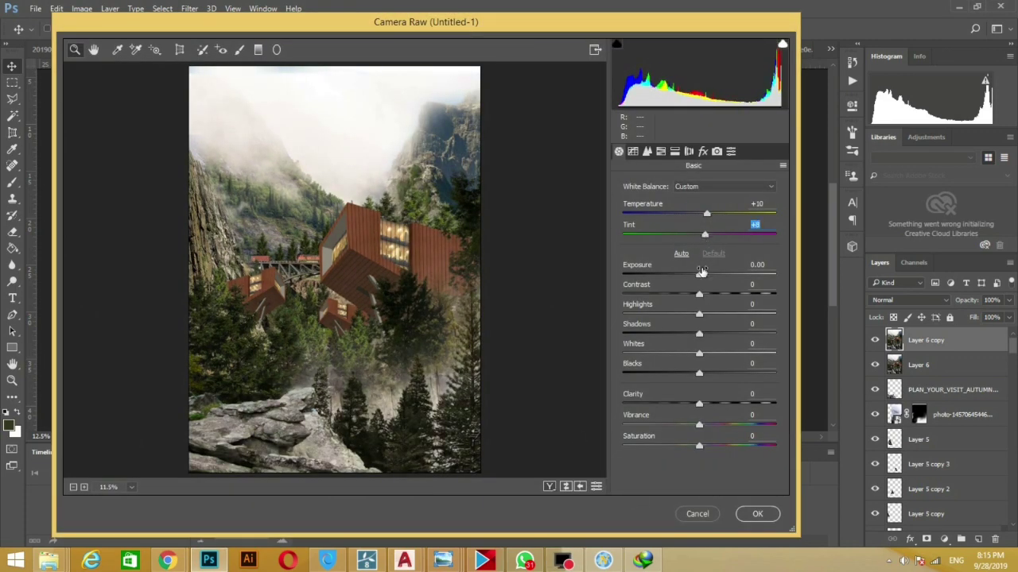
{"action": "left_click_drag", "start_coordinate": [699, 275], "coordinate": [698, 275]}
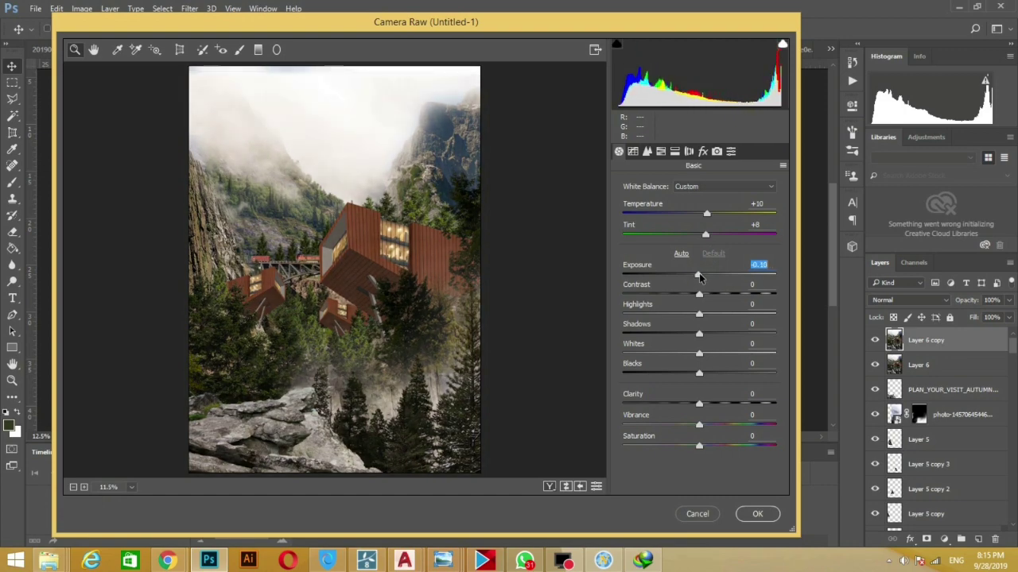
{"action": "mouse_move", "coordinate": [707, 213]}
{"action": "left_mouse_down"}
{"action": "mouse_move", "coordinate": [689, 214]}
{"action": "mouse_move", "coordinate": [711, 235]}
{"action": "mouse_move", "coordinate": [687, 214]}
{"action": "left_mouse_up"}
{"action": "mouse_move", "coordinate": [698, 274]}
{"action": "left_mouse_down"}
{"action": "mouse_move", "coordinate": [716, 315]}
{"action": "mouse_move", "coordinate": [672, 334]}
{"action": "left_mouse_up"}
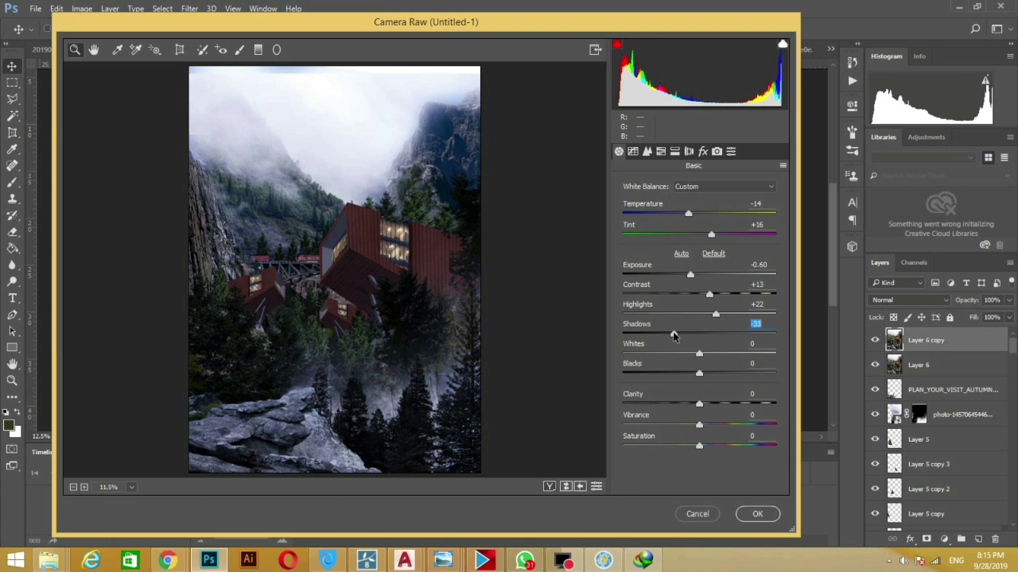
{"action": "mouse_move", "coordinate": [699, 373]}
{"action": "left_mouse_down"}
{"action": "mouse_move", "coordinate": [688, 374]}
{"action": "mouse_move", "coordinate": [708, 407]}
{"action": "left_mouse_up"}
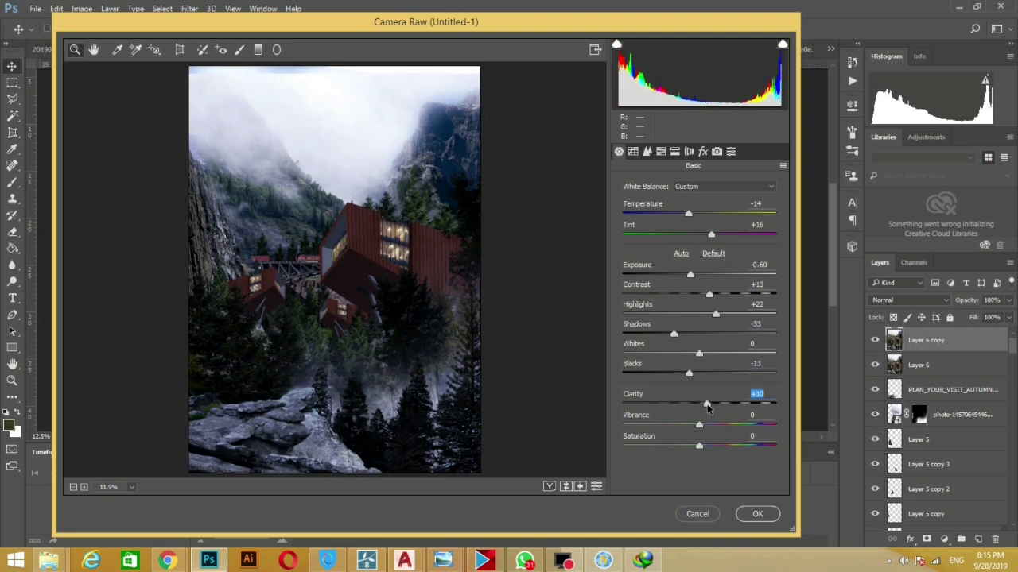
{"action": "left_click", "coordinate": [756, 514]}
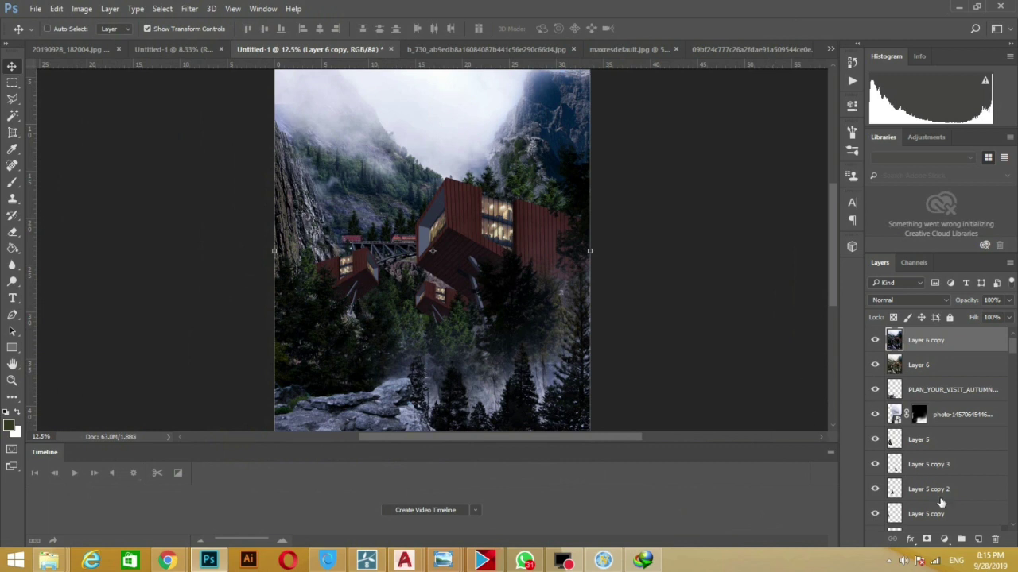
Add a new Overlay layer and set the foreground colour to bright orange
{"action": "left_click", "coordinate": [975, 540]}
{"action": "left_click", "coordinate": [908, 300]}
{"action": "left_click", "coordinate": [892, 420]}
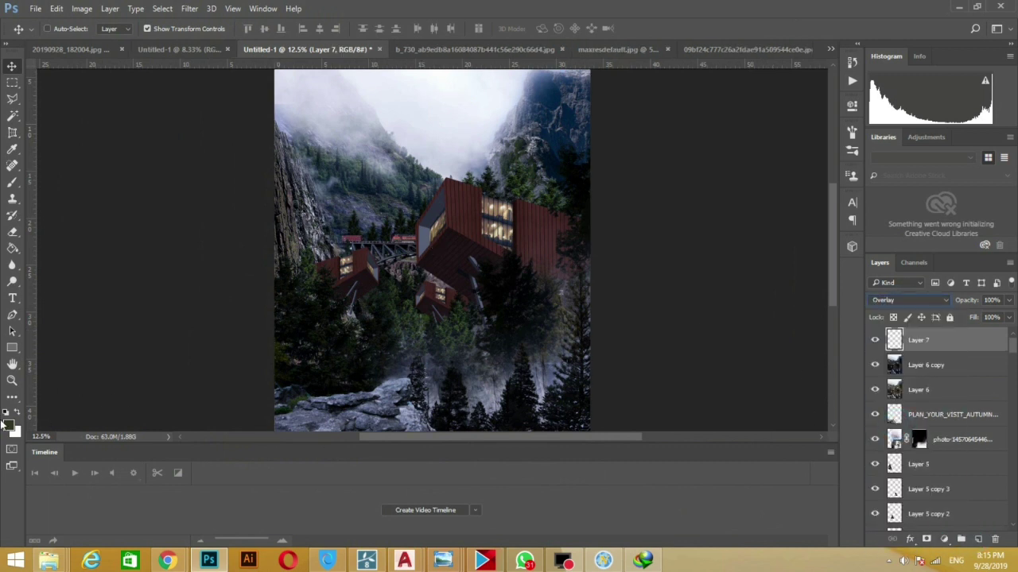
{"action": "key", "text": "i"}
{"action": "left_click", "coordinate": [11, 427]}
{"action": "left_click_drag", "start_coordinate": [820, 452], "coordinate": [821, 469]}
{"action": "left_click", "coordinate": [792, 318]}
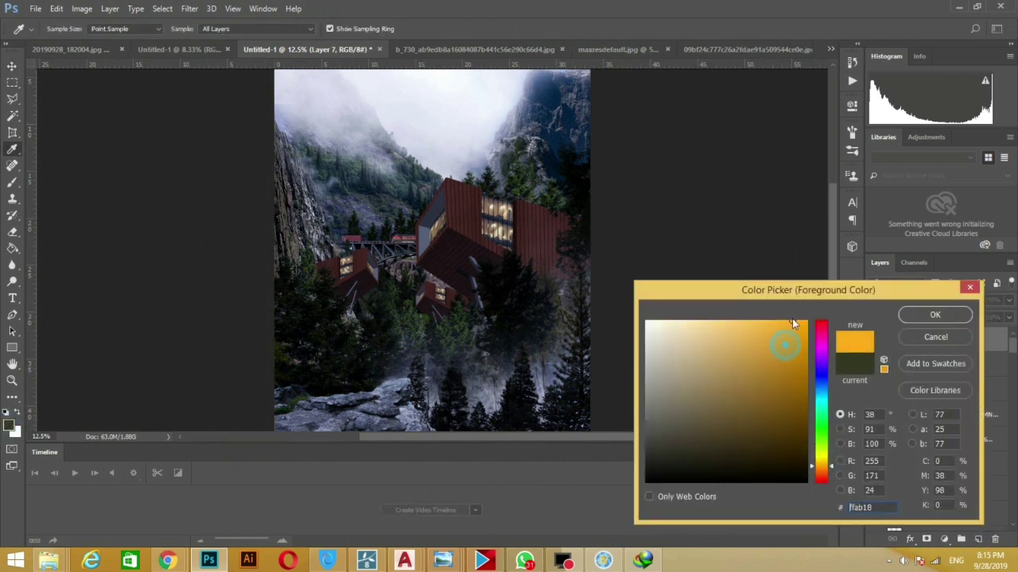
{"action": "left_click", "coordinate": [935, 315]}
Switch to the Brush tool and set its opacity to 10%
{"action": "key", "text": "v"}
{"action": "left_click", "coordinate": [1008, 301]}
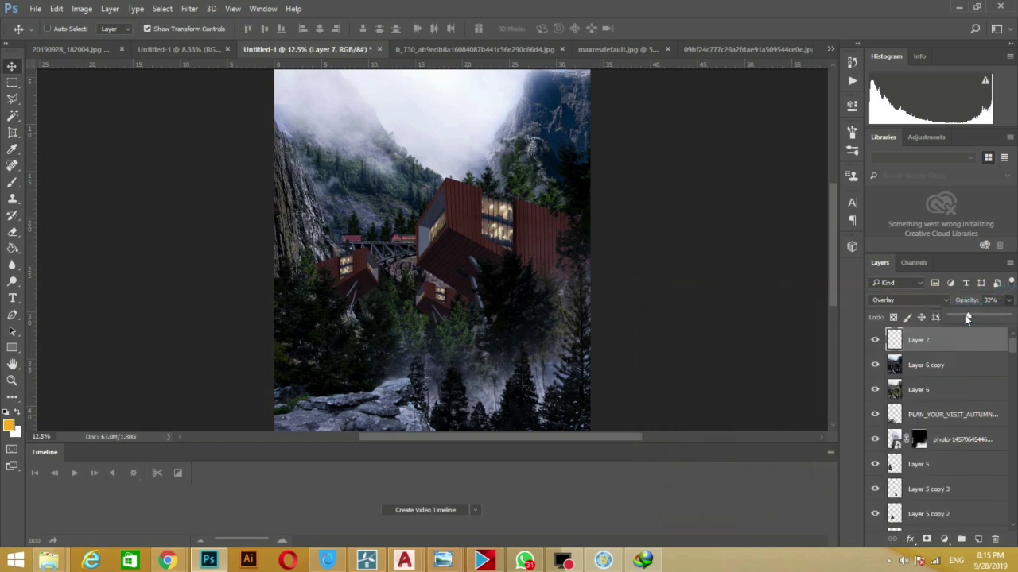
{"action": "left_click", "coordinate": [12, 182]}
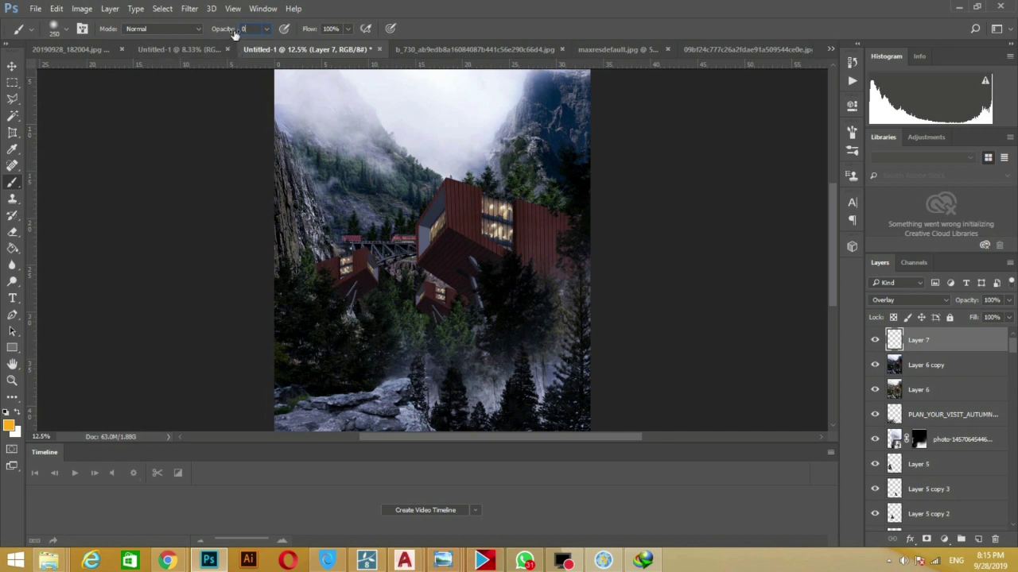
{"action": "type", "text": "10"}
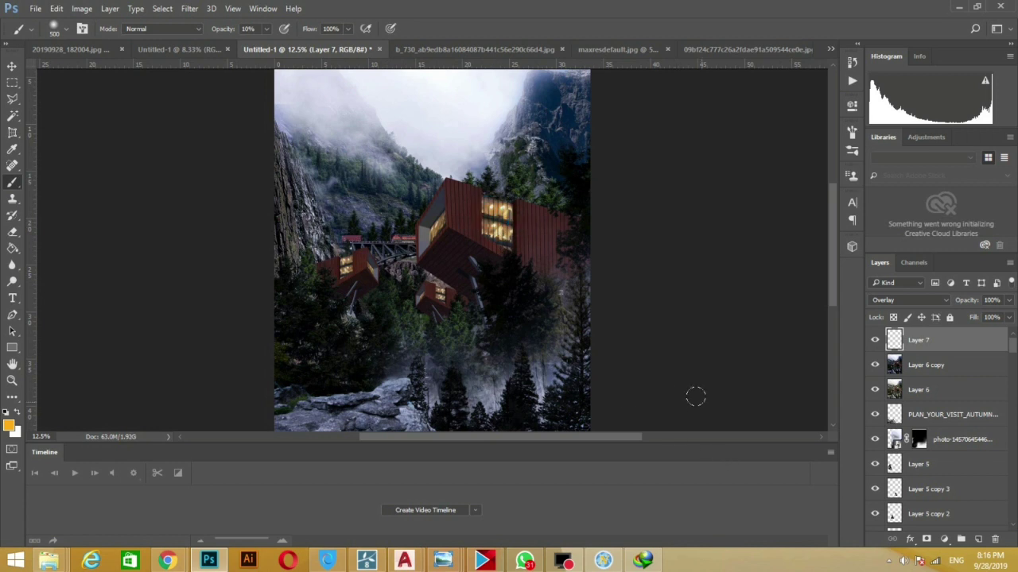
{"action": "scroll", "coordinate": [660, 318], "scroll_direction": "up", "scroll_amount": 1}
{"action": "scroll", "coordinate": [666, 313], "scroll_direction": "down", "scroll_amount": 2}
{"action": "scroll", "coordinate": [407, 347], "scroll_direction": "down", "scroll_amount": 1}
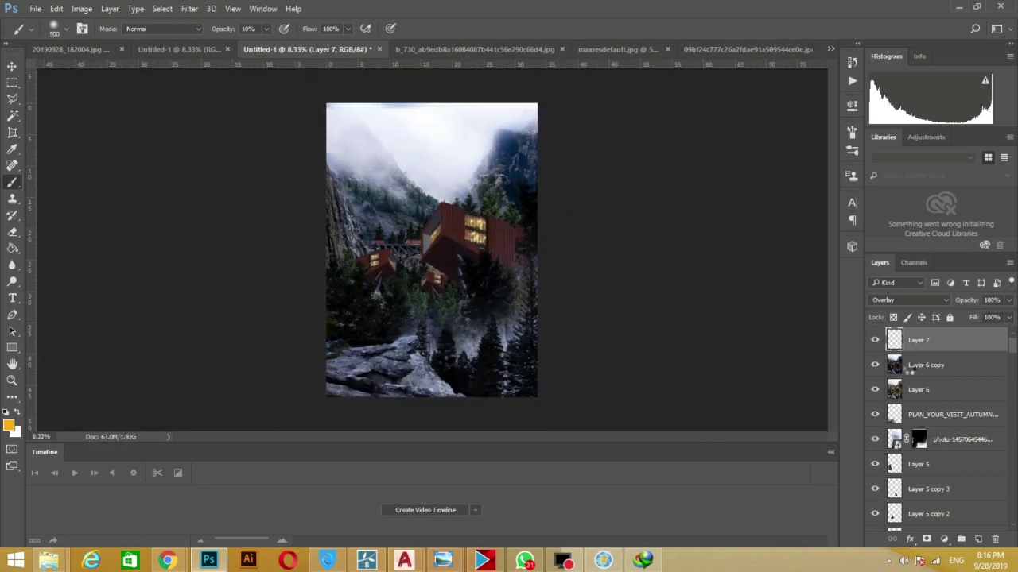
Stamp the visible montage into a layer named render1 and place it below Layer 6
{"action": "key", "text": "ctrl+shift+alt+e"}
{"action": "double_click", "coordinate": [921, 342]}
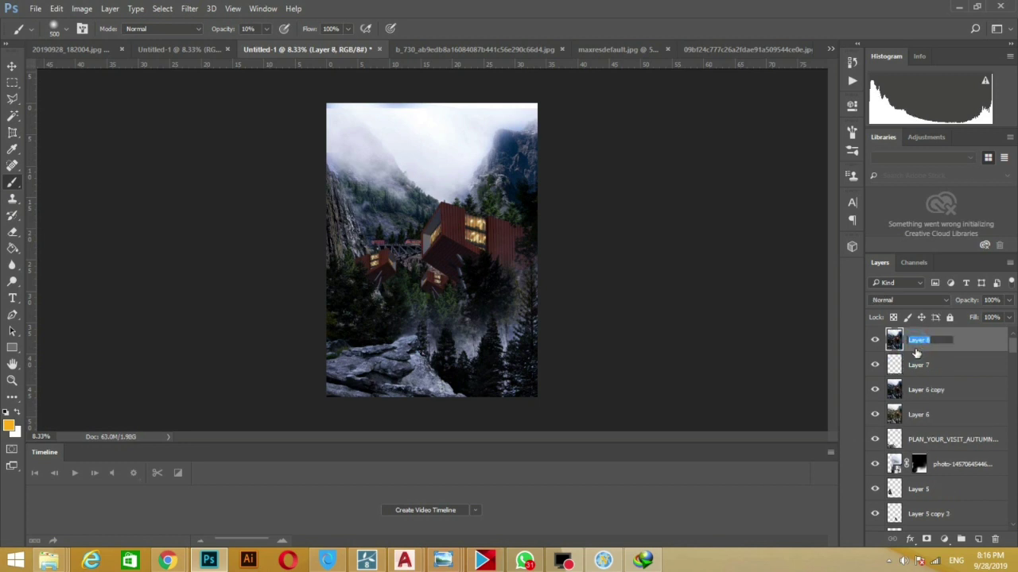
{"action": "type", "text": "1"}
{"action": "left_click", "coordinate": [702, 290]}
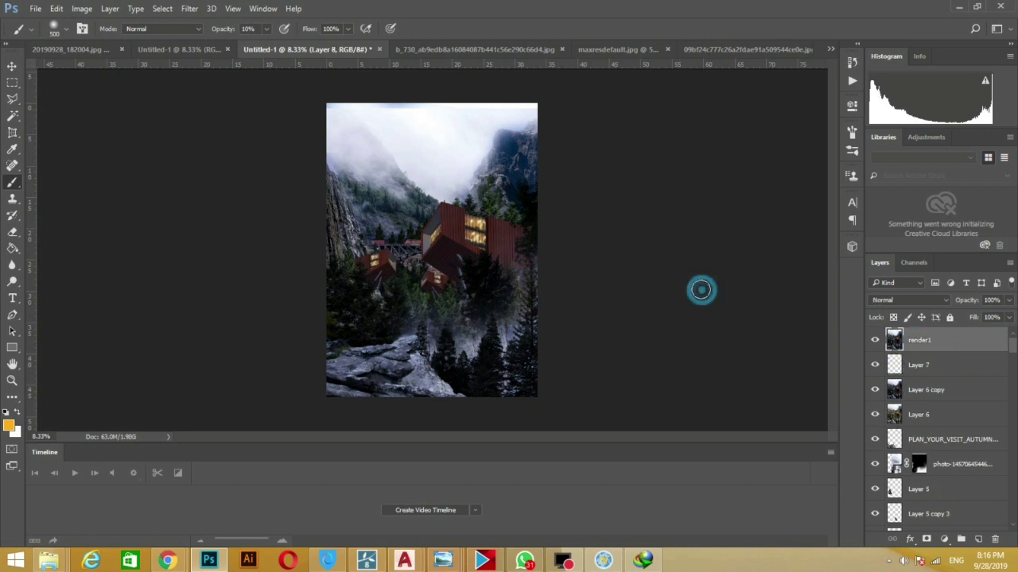
{"action": "mouse_move", "coordinate": [874, 393]}
{"action": "left_mouse_down"}
{"action": "mouse_move", "coordinate": [875, 364]}
{"action": "mouse_move", "coordinate": [905, 424]}
{"action": "left_mouse_up"}
{"action": "left_click", "coordinate": [914, 391]}
Grade Layer 6 copy 2 in Camera Raw: Temp +12, Exposure +0.65, Contrast +43, Shadows -15
{"action": "key", "text": "ctrl+j"}
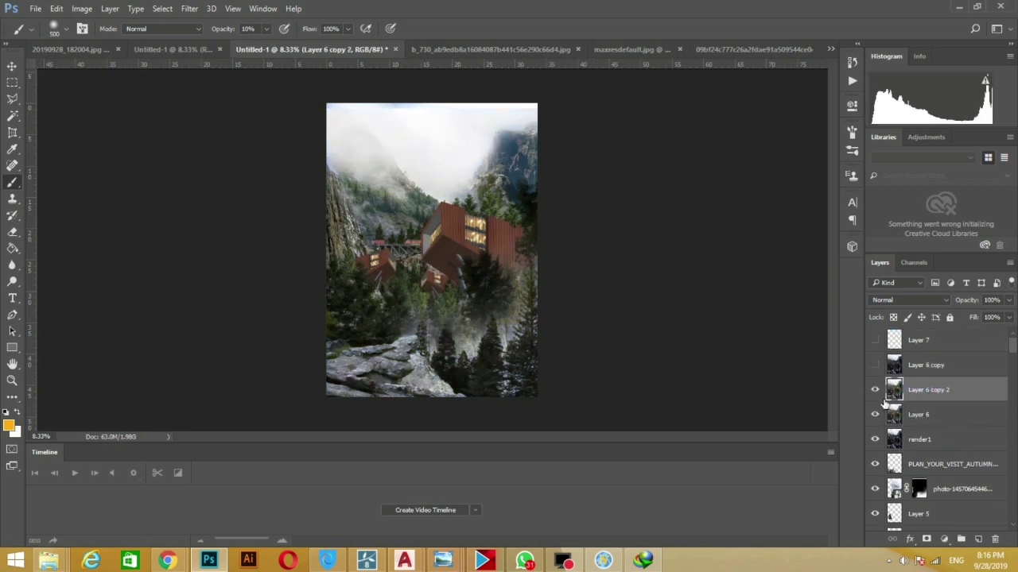
{"action": "left_click", "coordinate": [875, 390]}
{"action": "left_click", "coordinate": [874, 392]}
{"action": "left_click", "coordinate": [189, 8]}
{"action": "left_click", "coordinate": [262, 83]}
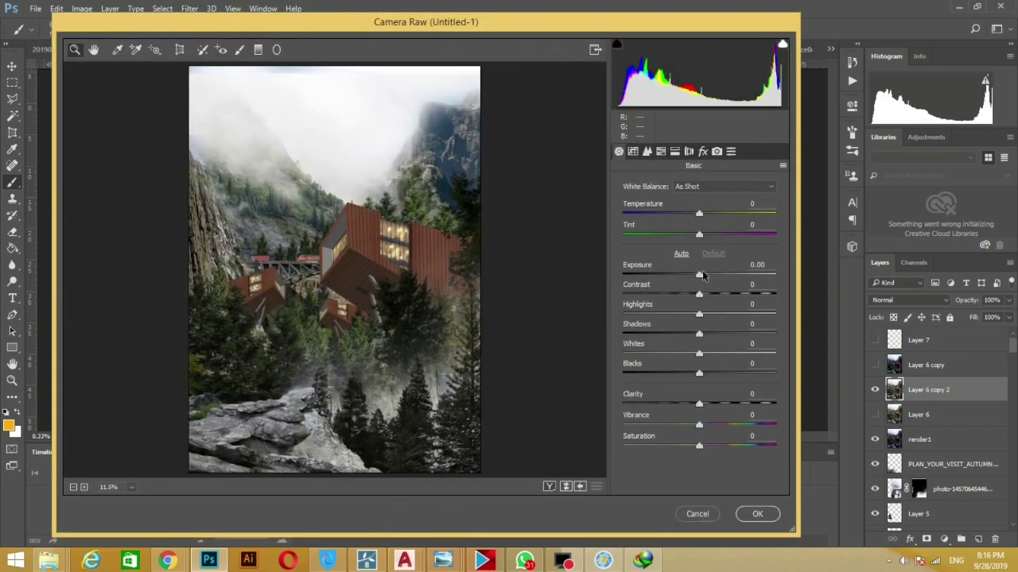
{"action": "left_click_drag", "start_coordinate": [700, 274], "coordinate": [706, 274]}
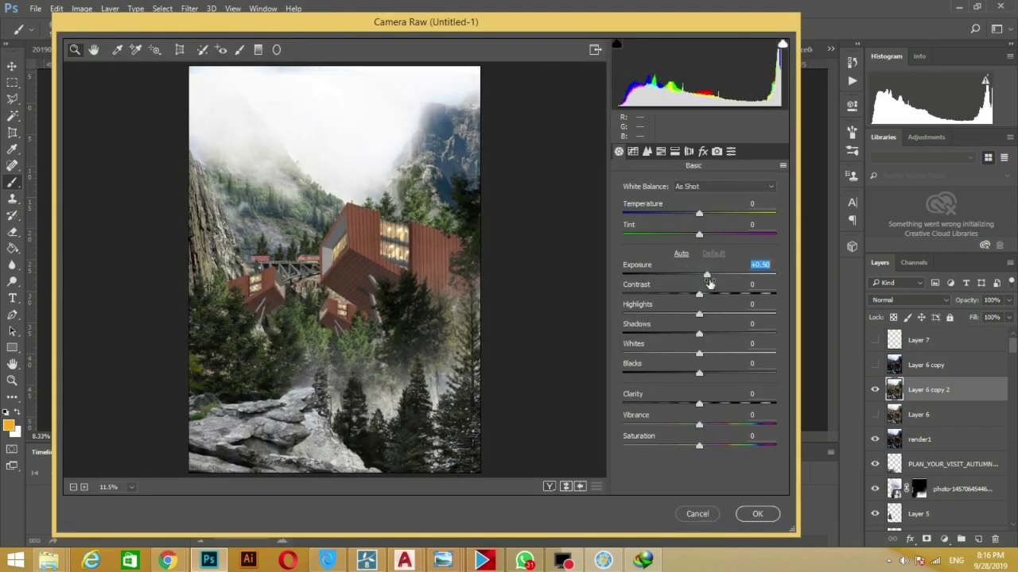
{"action": "left_click_drag", "start_coordinate": [699, 214], "coordinate": [707, 214]}
{"action": "left_click_drag", "start_coordinate": [706, 275], "coordinate": [732, 294]}
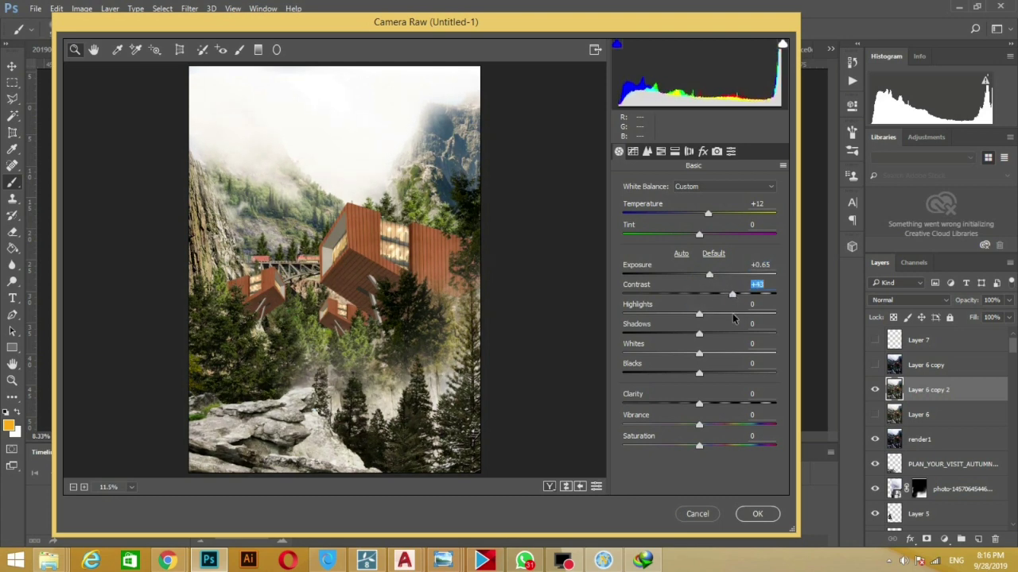
{"action": "left_click", "coordinate": [697, 335]}
{"action": "left_click_drag", "start_coordinate": [697, 335], "coordinate": [687, 335]}
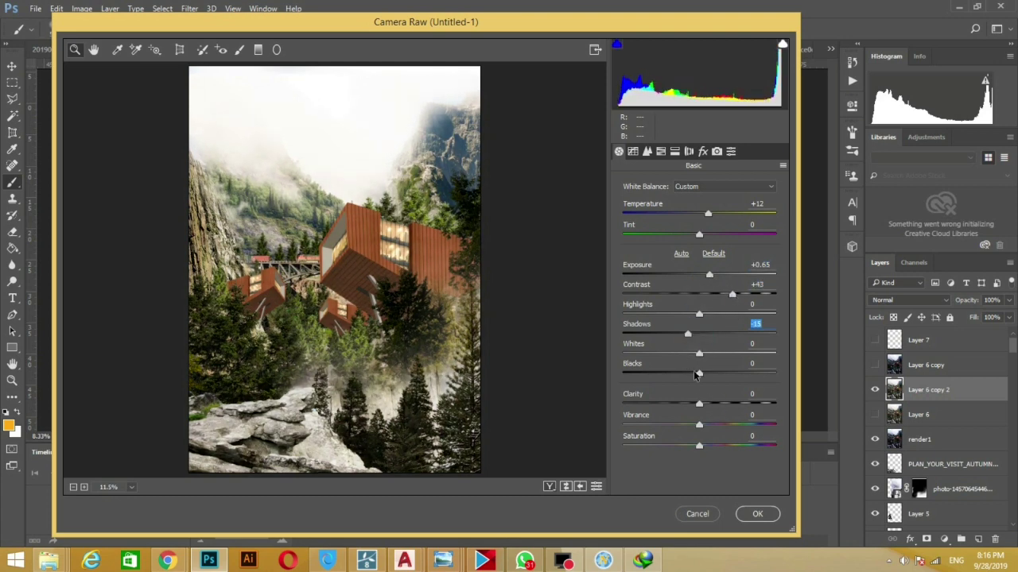
{"action": "mouse_move", "coordinate": [696, 374]}
{"action": "left_mouse_down"}
{"action": "mouse_move", "coordinate": [711, 404]}
{"action": "mouse_move", "coordinate": [687, 446]}
{"action": "left_mouse_up"}
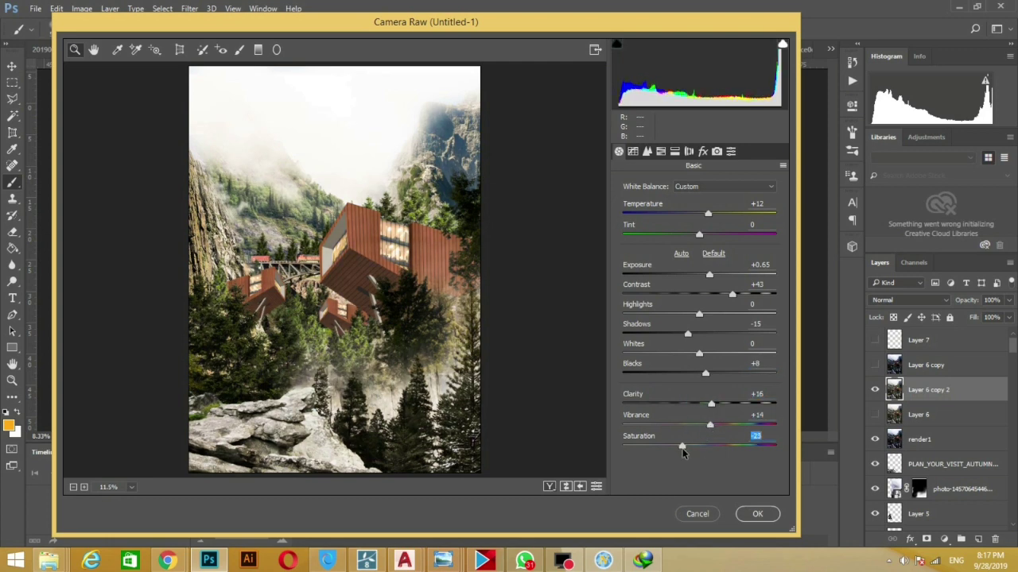
{"action": "left_click", "coordinate": [757, 513]}
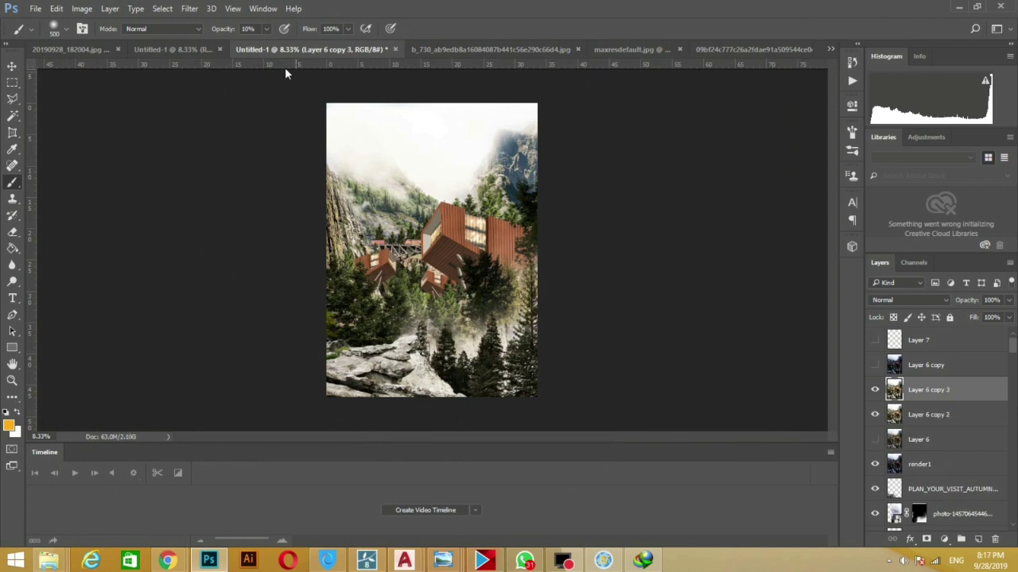
Grade Layer 6 copy 3 in Camera Raw with Contrast +66, Clarity +34, Shadows -12
{"action": "left_click", "coordinate": [189, 9]}
{"action": "left_click", "coordinate": [231, 86]}
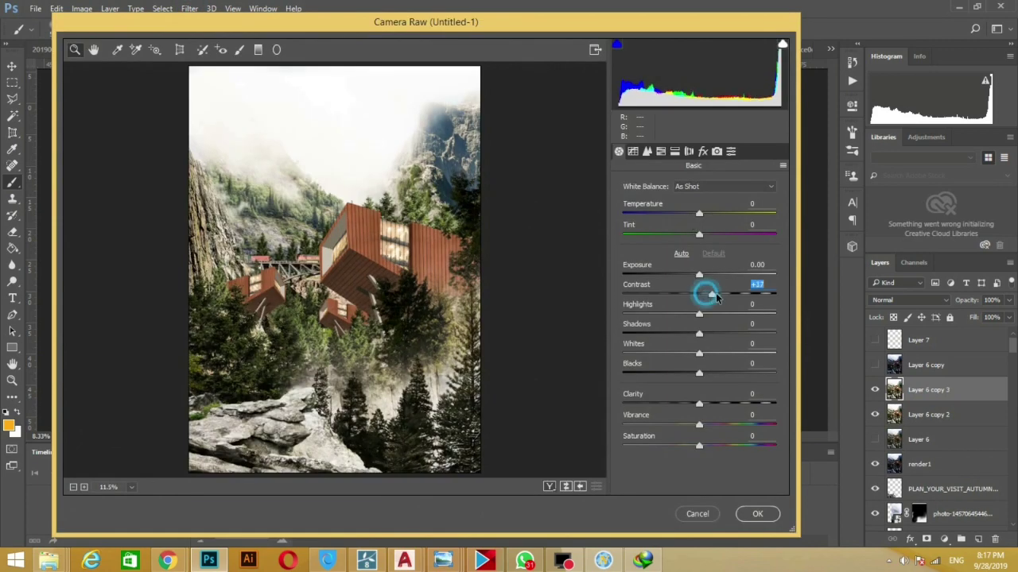
{"action": "left_click_drag", "start_coordinate": [700, 294], "coordinate": [749, 294]}
{"action": "left_click_drag", "start_coordinate": [700, 404], "coordinate": [725, 404]}
{"action": "left_click_drag", "start_coordinate": [699, 274], "coordinate": [691, 283]}
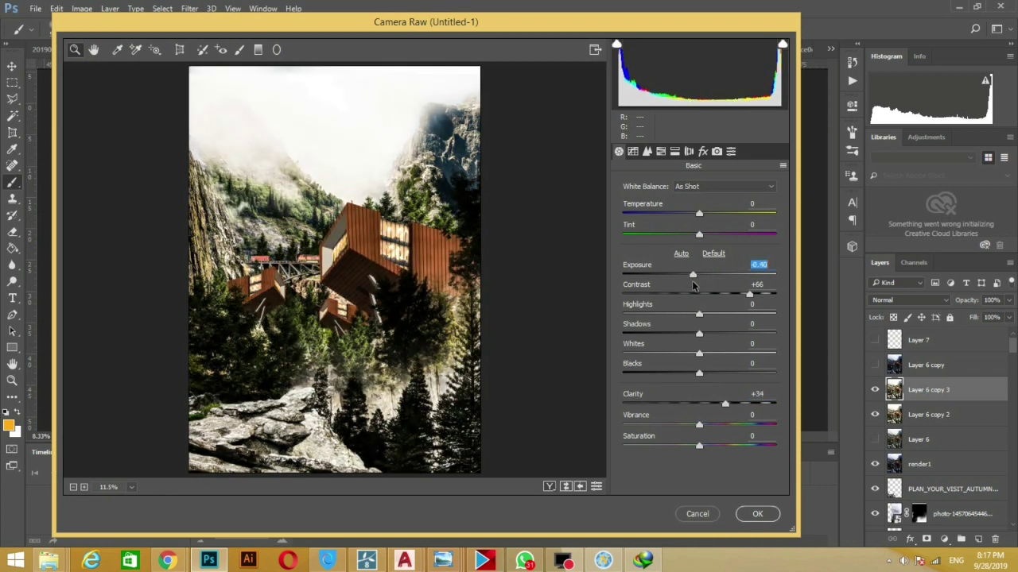
{"action": "left_click_drag", "start_coordinate": [700, 334], "coordinate": [690, 334]}
{"action": "left_click", "coordinate": [715, 419]}
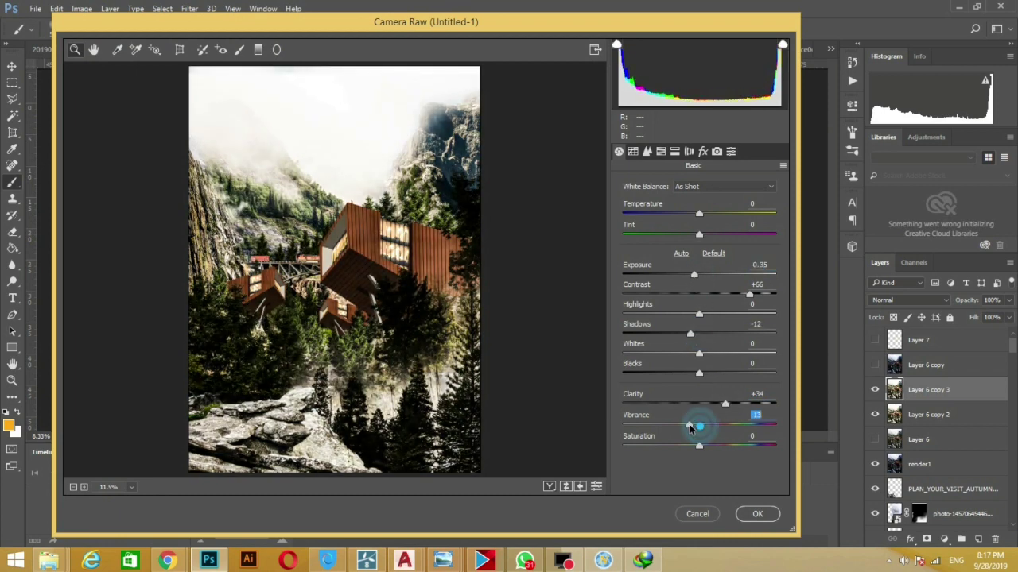
{"action": "left_click", "coordinate": [757, 514]}
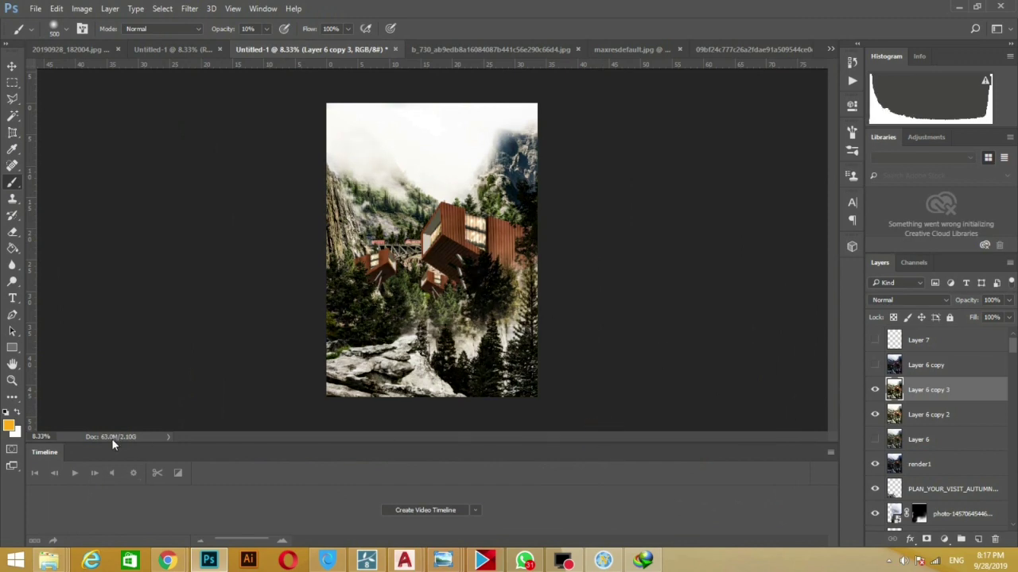
Switch to the Essentials workspace and enlarge the canvas and layers list
{"action": "left_click_drag", "start_coordinate": [103, 443], "coordinate": [103, 451]}
{"action": "left_click", "coordinate": [262, 8]}
{"action": "mouse_move", "coordinate": [312, 21]}
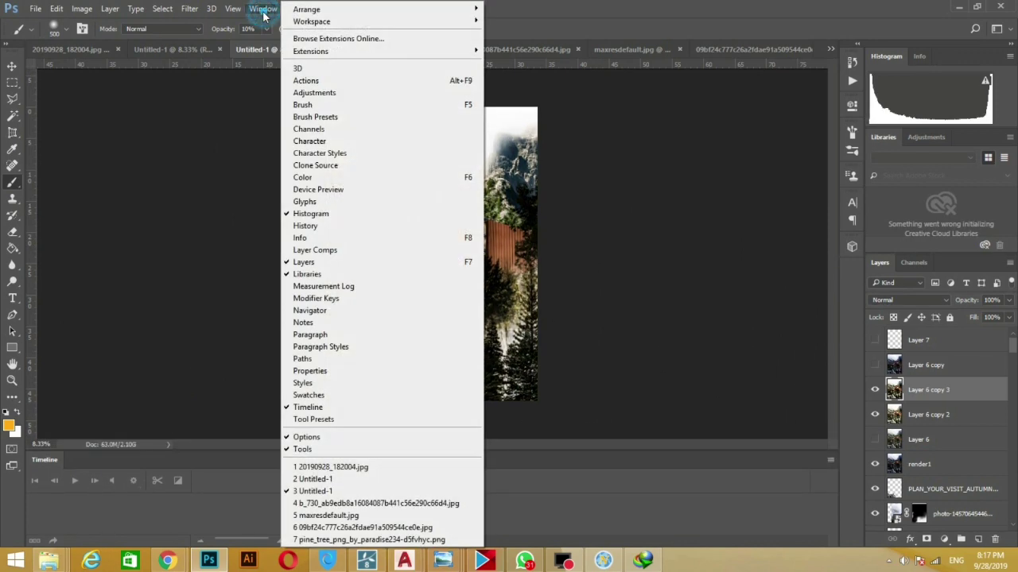
{"action": "left_click", "coordinate": [534, 21]}
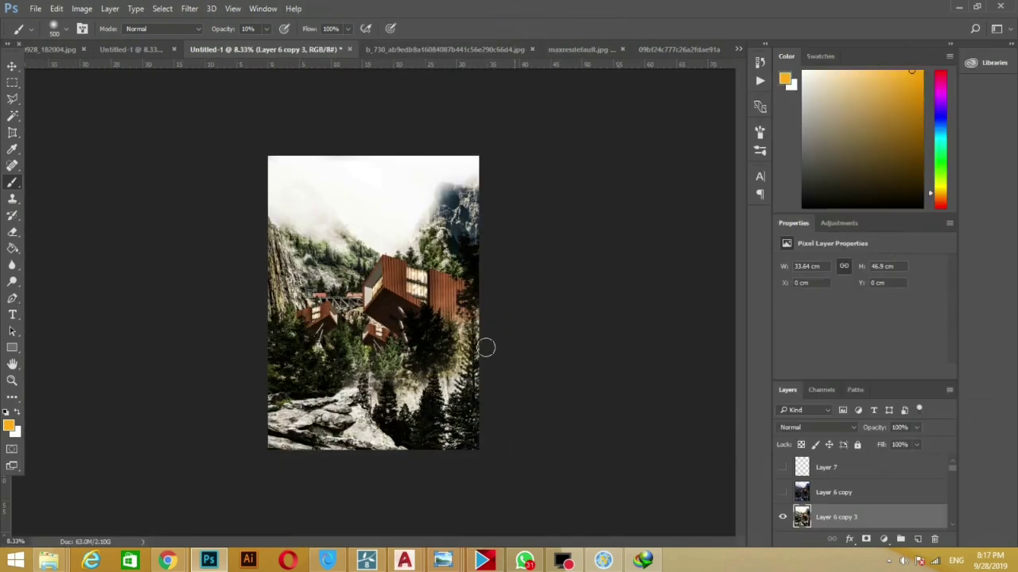
{"action": "key", "text": "ctrl+plus"}
{"action": "key", "text": "ctrl+plus"}
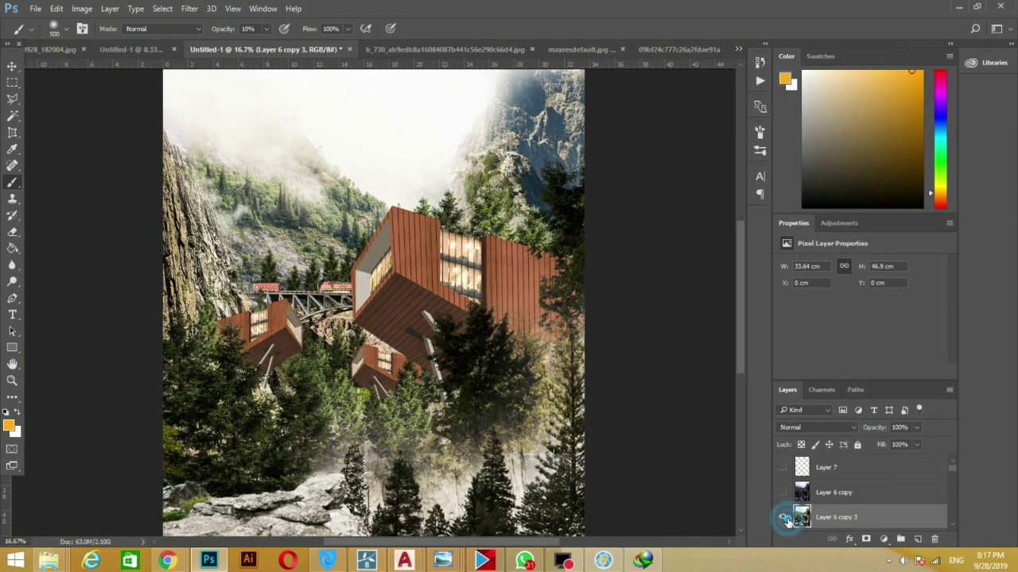
{"action": "left_click_drag", "start_coordinate": [889, 382], "coordinate": [890, 292]}
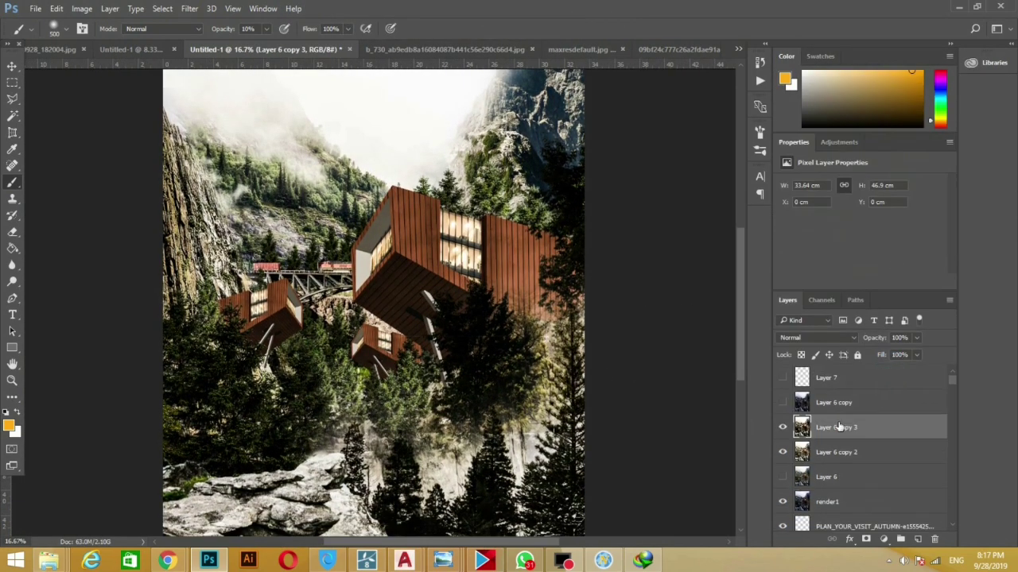
Add an inverted mask to Layer 6 copy 3 and paint the grade back over the cabins at 19%
{"action": "left_click", "coordinate": [865, 540]}
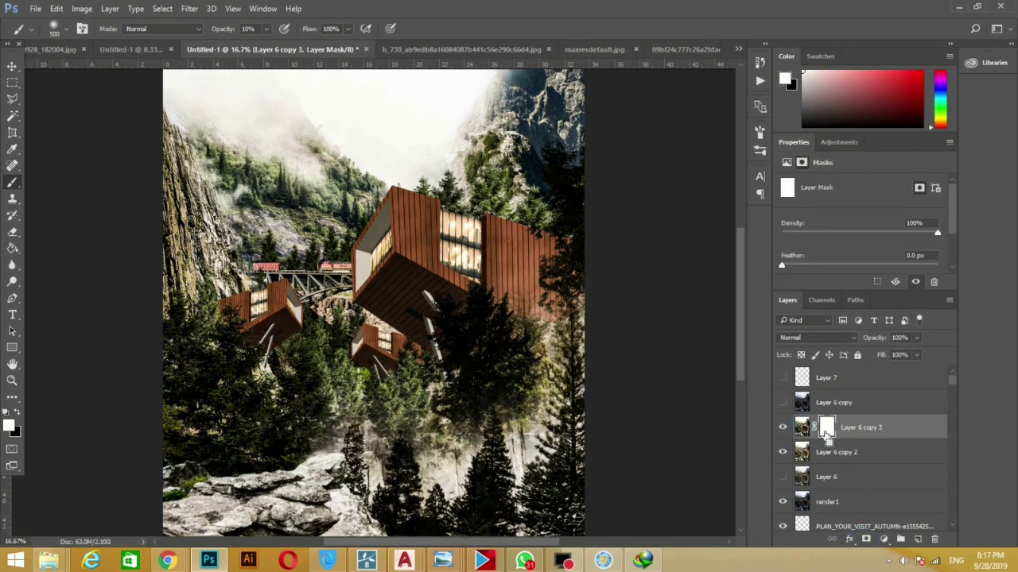
{"action": "key", "text": "ctrl+i"}
{"action": "left_click_drag", "start_coordinate": [387, 272], "coordinate": [440, 292]}
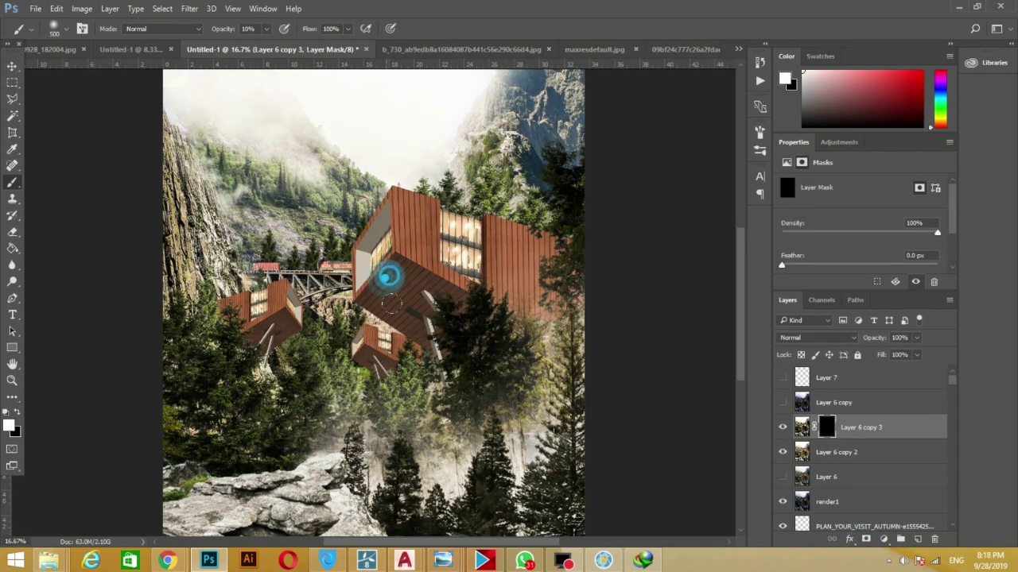
{"action": "left_click_drag", "start_coordinate": [264, 30], "coordinate": [267, 46]}
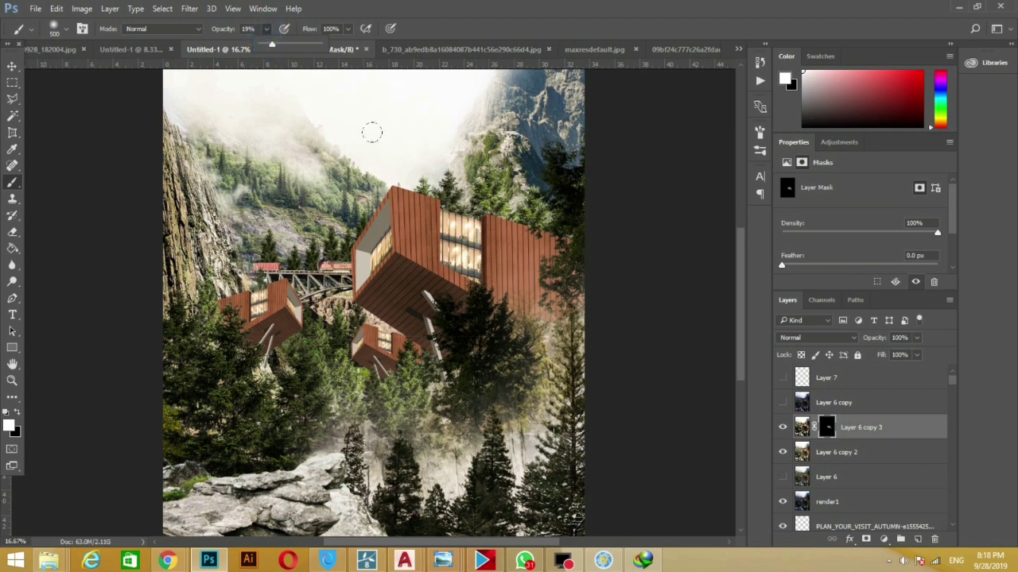
{"action": "left_click_drag", "start_coordinate": [461, 249], "coordinate": [522, 294]}
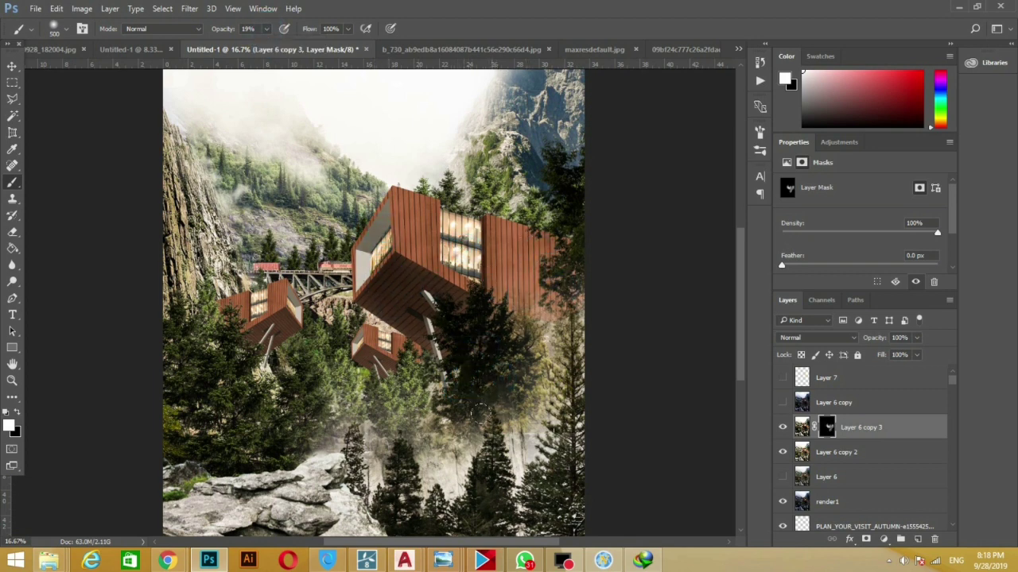
{"action": "key", "text": "bracketright"}
{"action": "key", "text": "bracketright"}
{"action": "left_click_drag", "start_coordinate": [478, 411], "coordinate": [312, 289]}
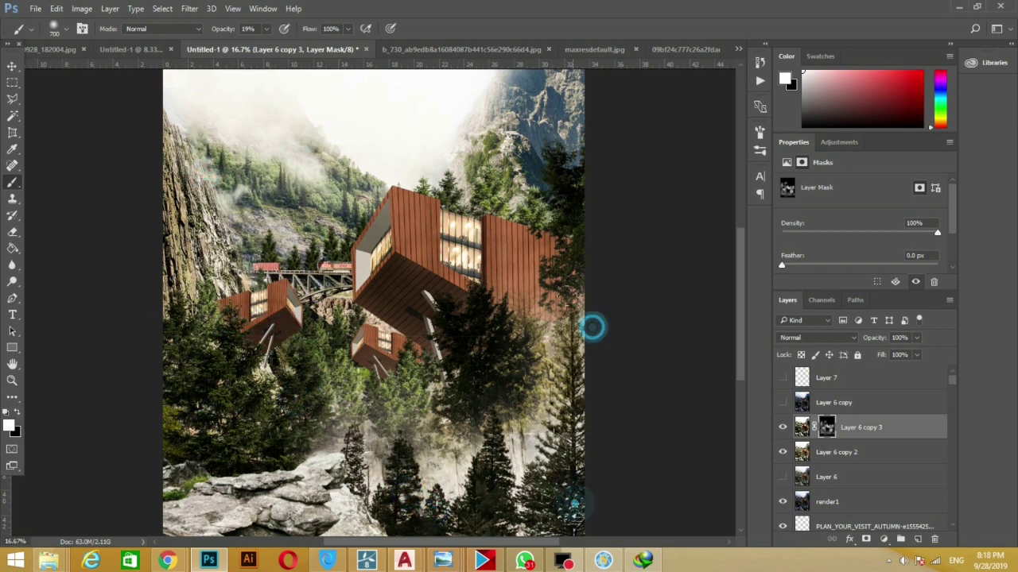
Stamp the visible result into new Layer 8 and show Layer 6 copy
{"action": "key", "text": "ctrl+minus"}
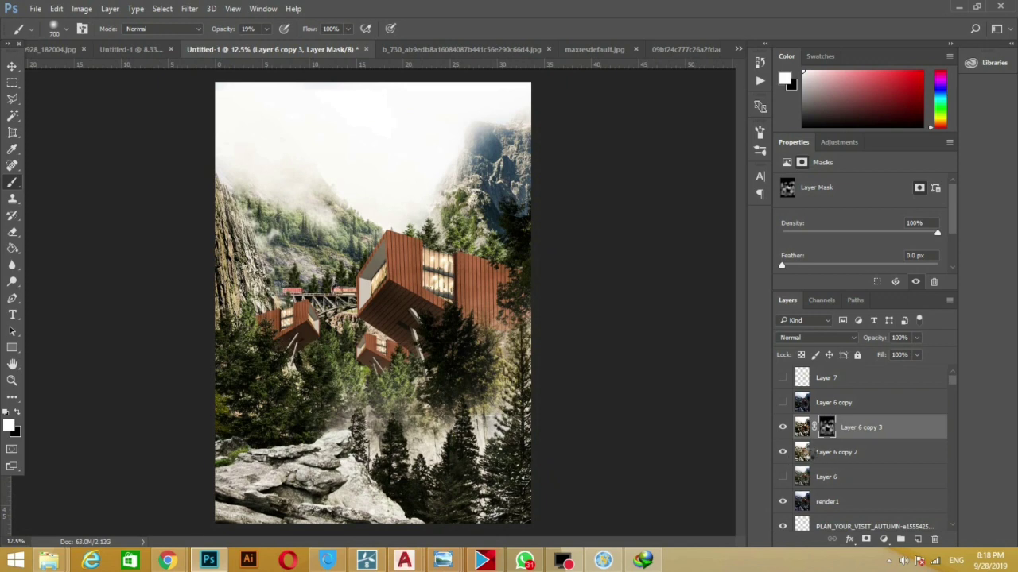
{"action": "key", "text": "ctrl+shift+alt+e"}
{"action": "left_click", "coordinate": [783, 403]}
Compare Layer 6 copy on and off, then reorder render1 and Layer 6 copy below Layer 8
{"action": "left_click", "coordinate": [783, 403]}
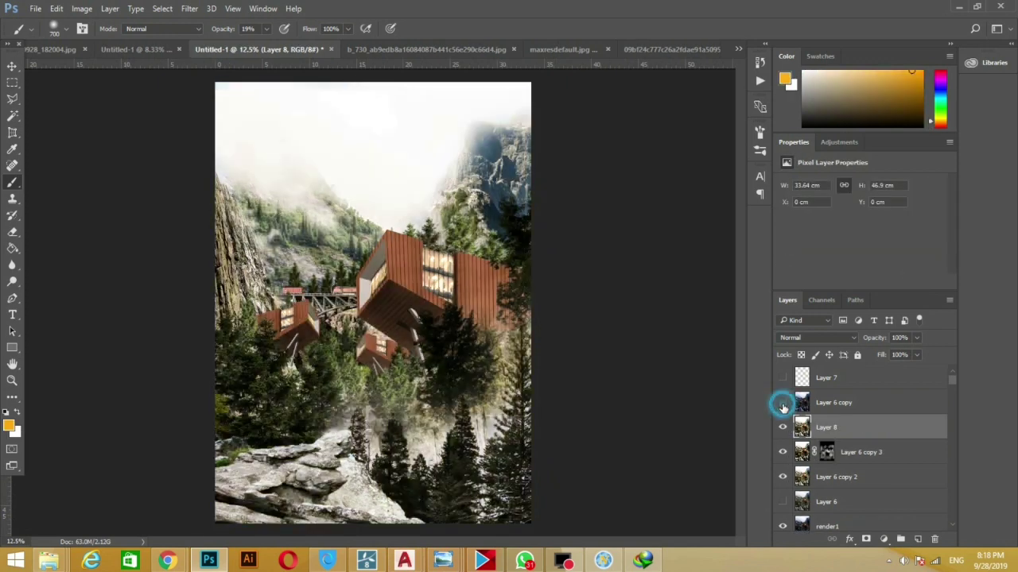
{"action": "left_click", "coordinate": [783, 403]}
{"action": "left_click", "coordinate": [783, 403]}
{"action": "left_click", "coordinate": [783, 403]}
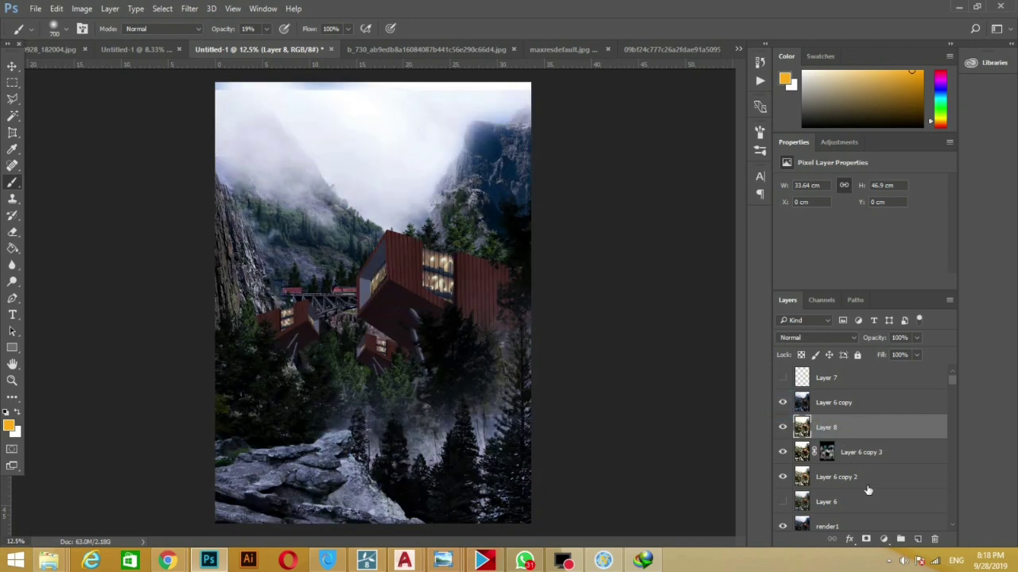
{"action": "scroll", "coordinate": [868, 490], "scroll_direction": "down", "scroll_amount": 1}
{"action": "left_click_drag", "start_coordinate": [834, 493], "coordinate": [804, 407]}
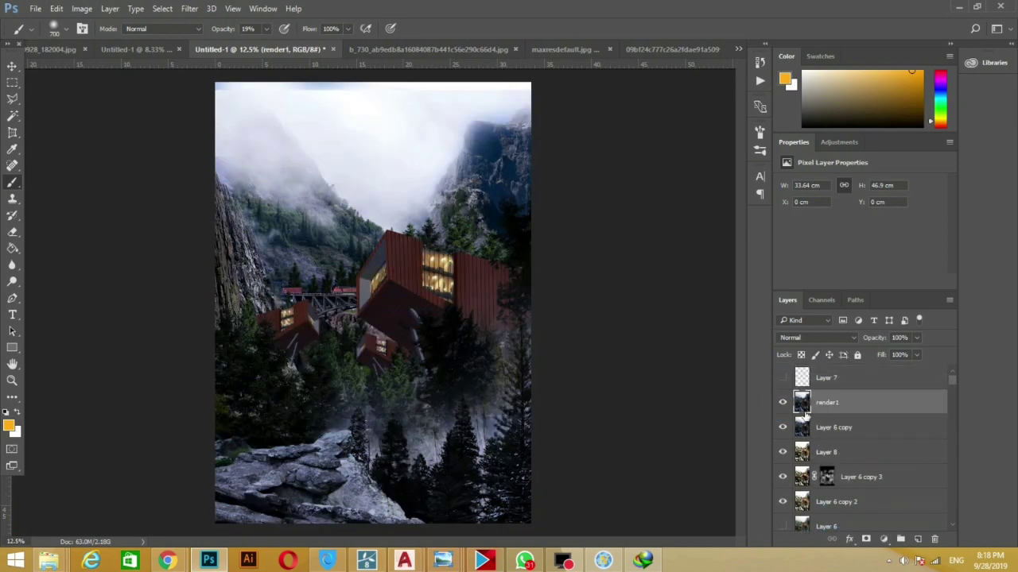
{"action": "left_click_drag", "start_coordinate": [803, 429], "coordinate": [817, 474]}
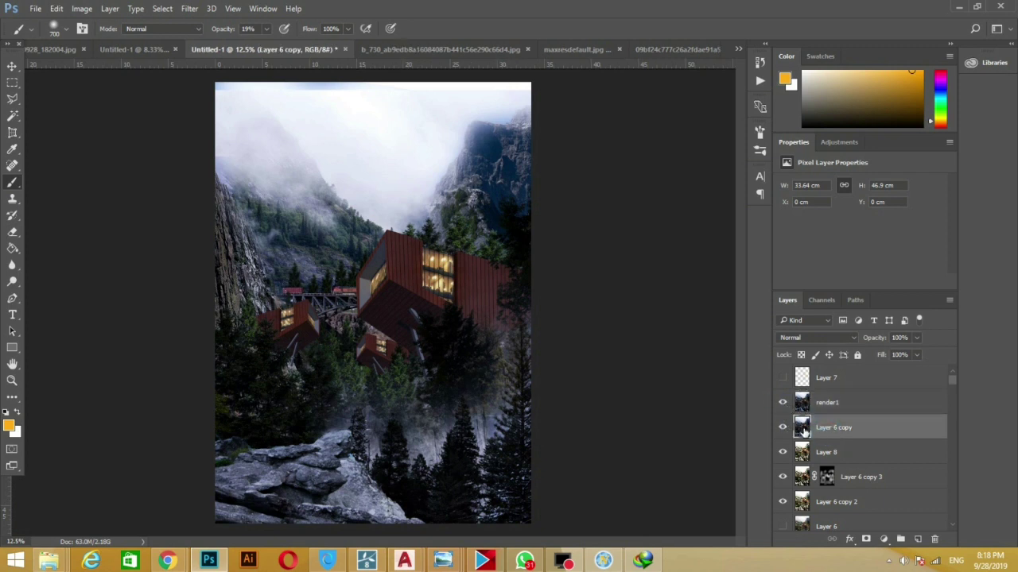
Rename Layer 8 to render2, duplicate Layer 6 beneath it, hide render1 and open Actions
{"action": "double_click", "coordinate": [827, 428]}
{"action": "type", "text": "render2"}
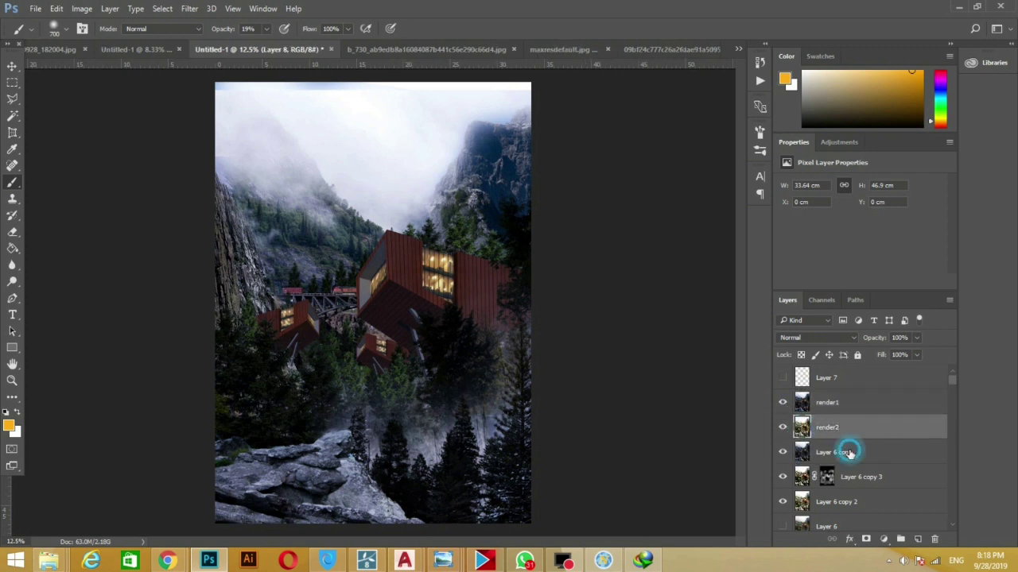
{"action": "left_click", "coordinate": [844, 452]}
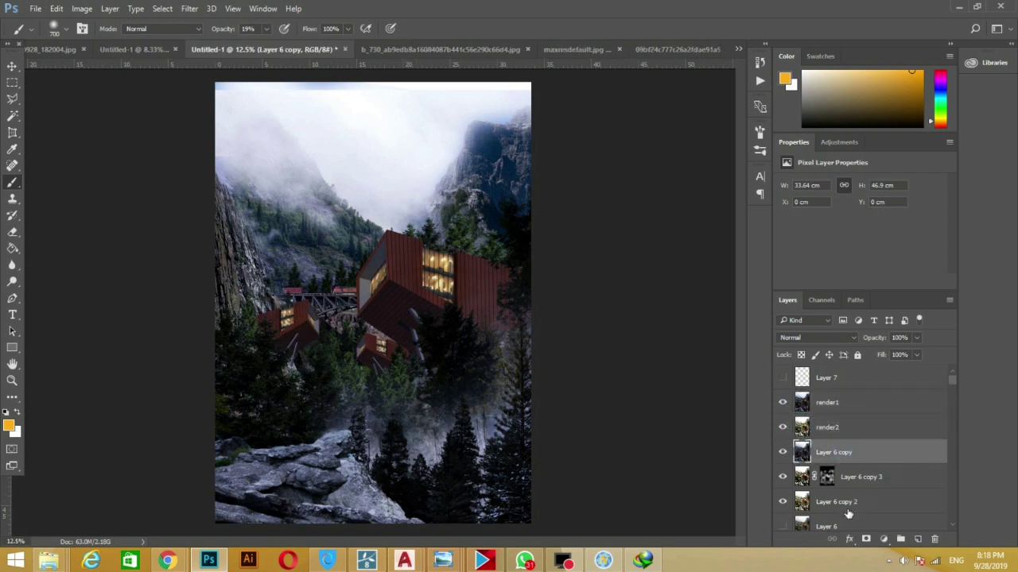
{"action": "left_click_drag", "start_coordinate": [819, 520], "coordinate": [827, 439]}
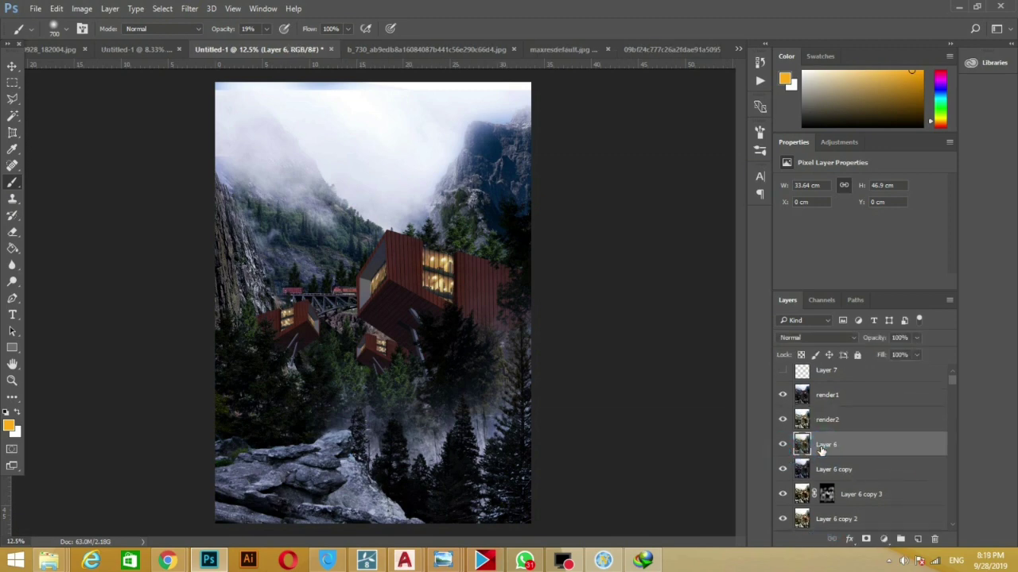
{"action": "key", "text": "ctrl+j"}
{"action": "left_click", "coordinate": [782, 395]}
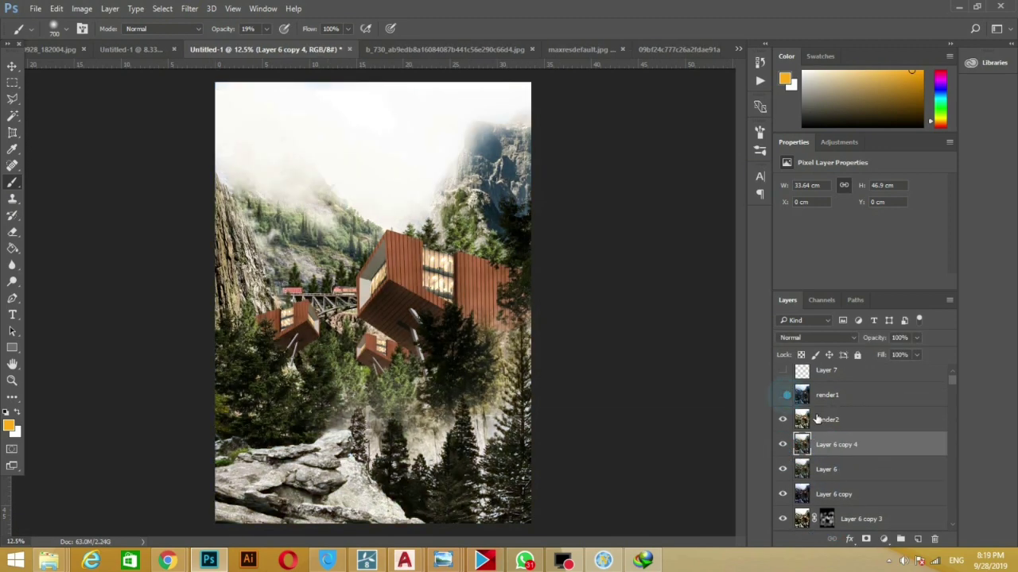
{"action": "left_click", "coordinate": [823, 422]}
{"action": "left_click", "coordinate": [757, 82]}
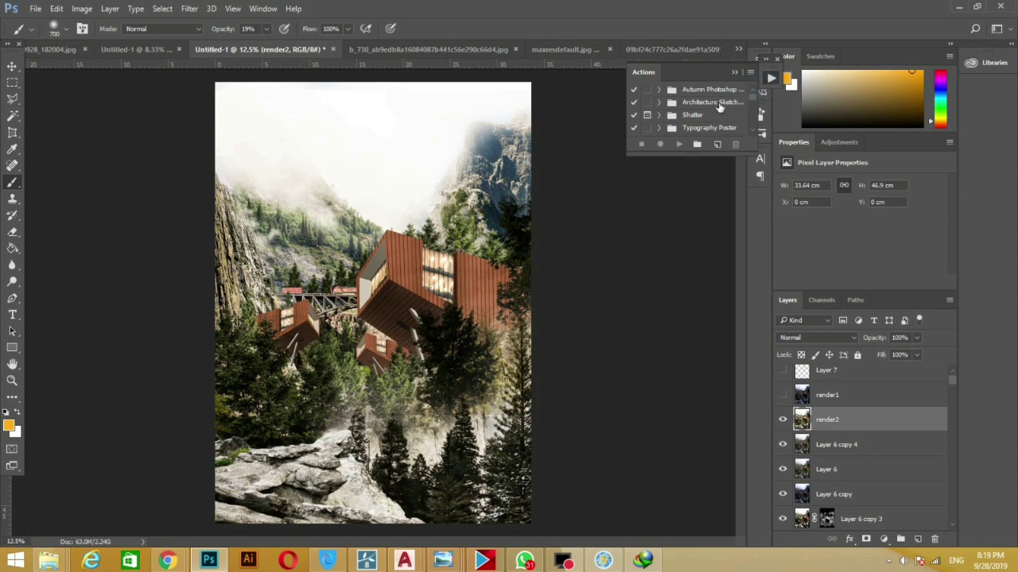
Dock the Actions panel, play Autumn Effect 1 from Autumn Photoshop, then hide its result
{"action": "left_click_drag", "start_coordinate": [697, 93], "coordinate": [738, 80]}
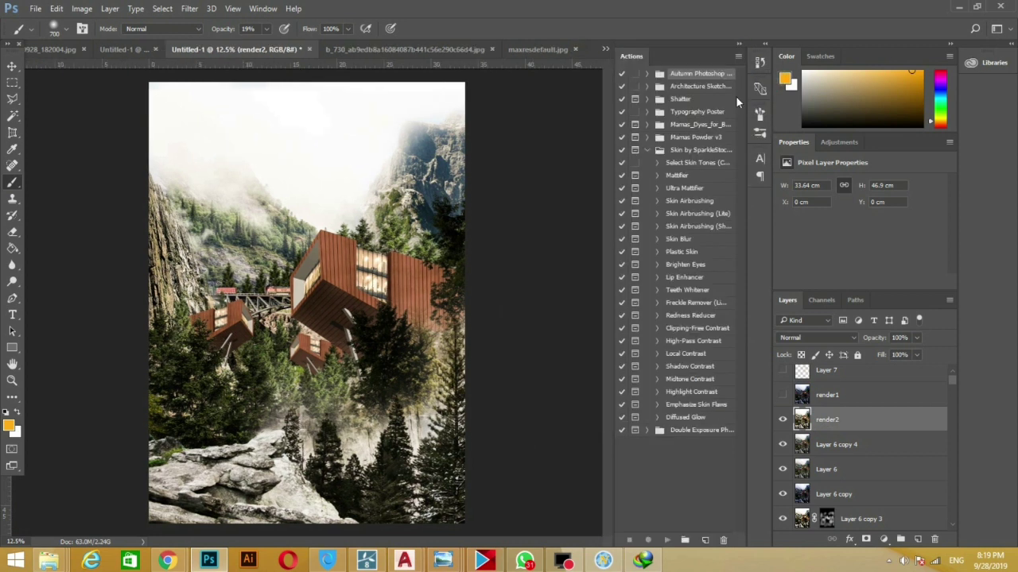
{"action": "left_click", "coordinate": [646, 73]}
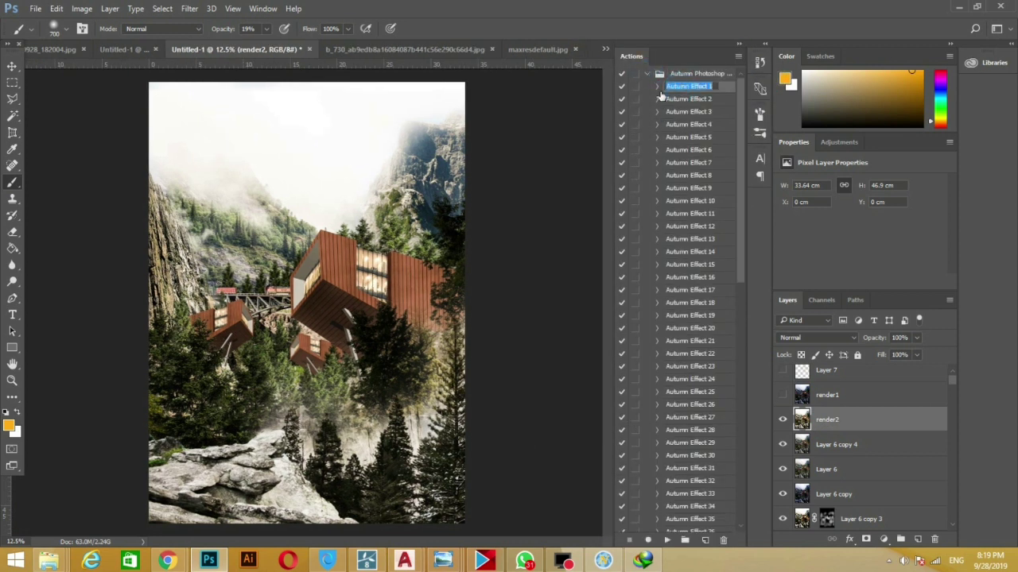
{"action": "left_click", "coordinate": [657, 86]}
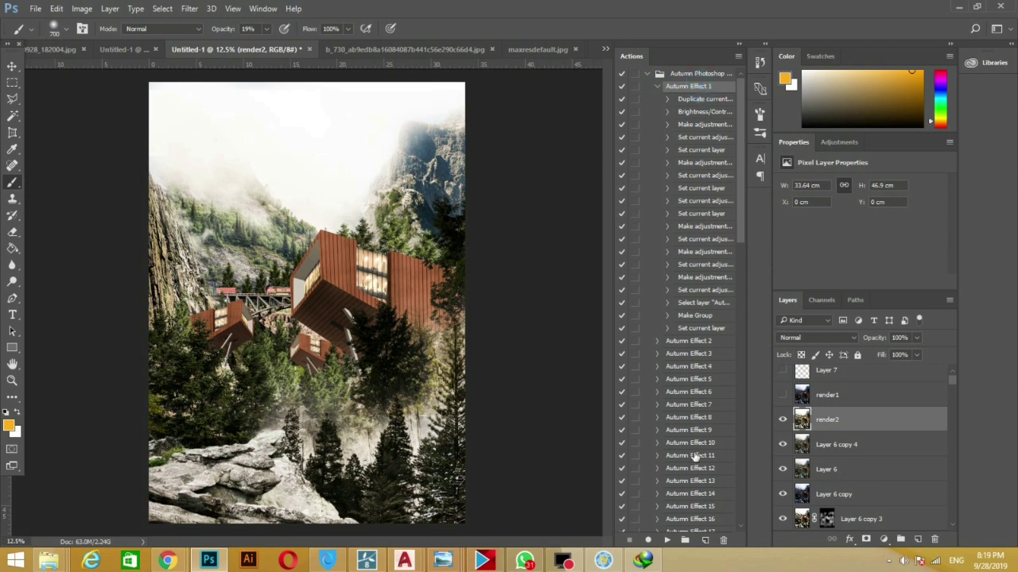
{"action": "left_click", "coordinate": [667, 541]}
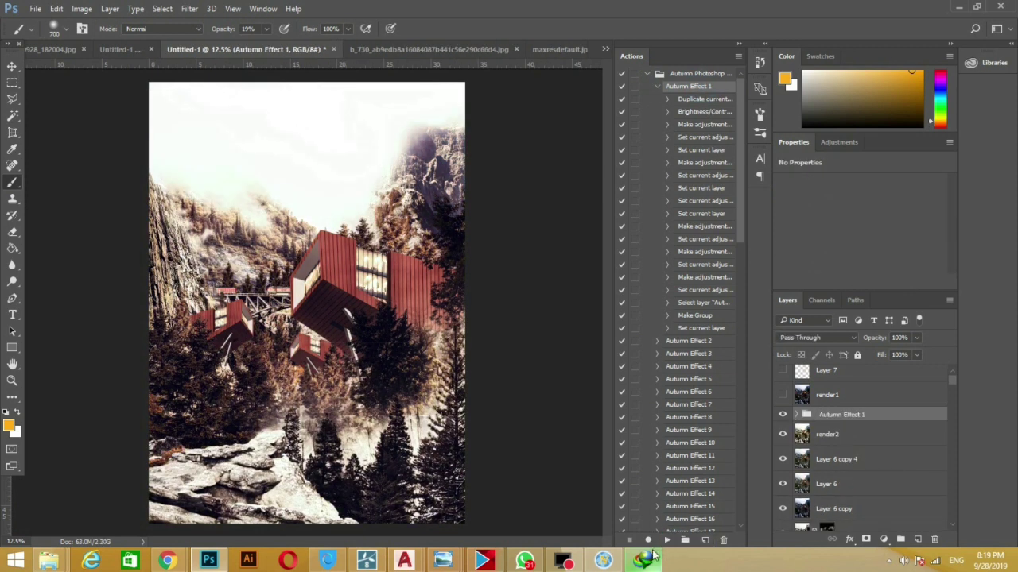
{"action": "left_click", "coordinate": [452, 391]}
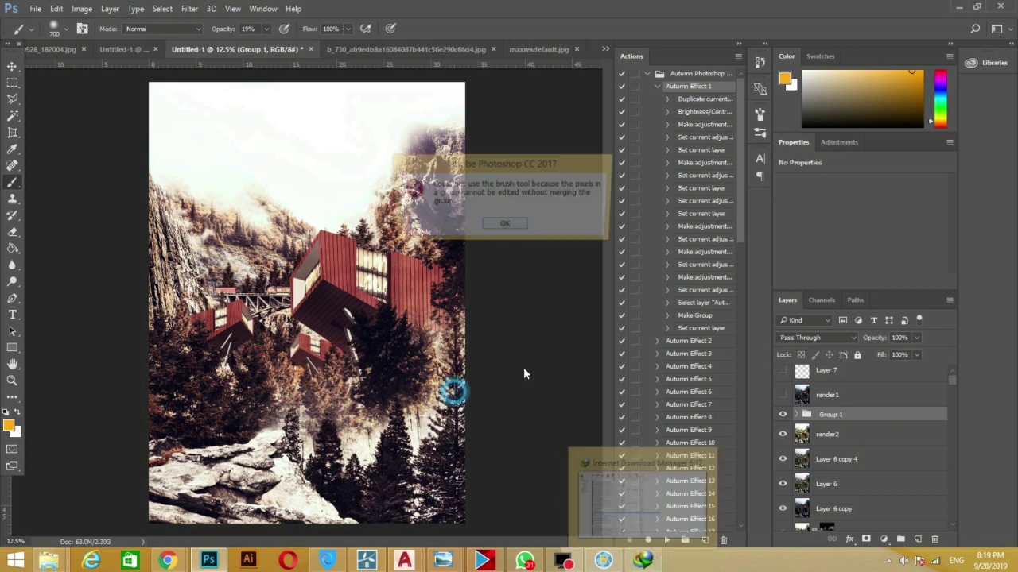
{"action": "left_click", "coordinate": [783, 414]}
Move Layer 6 above render1 and play Autumn Effect 2 on the montage
{"action": "left_click_drag", "start_coordinate": [827, 484], "coordinate": [827, 392]}
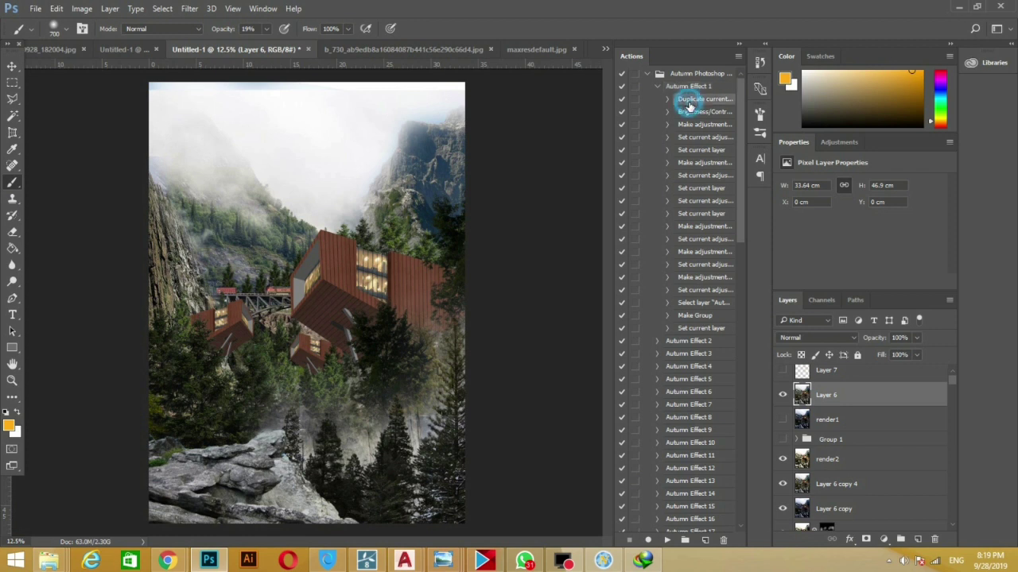
{"action": "left_click", "coordinate": [657, 86]}
{"action": "left_click", "coordinate": [688, 98]}
{"action": "left_click", "coordinate": [666, 539]}
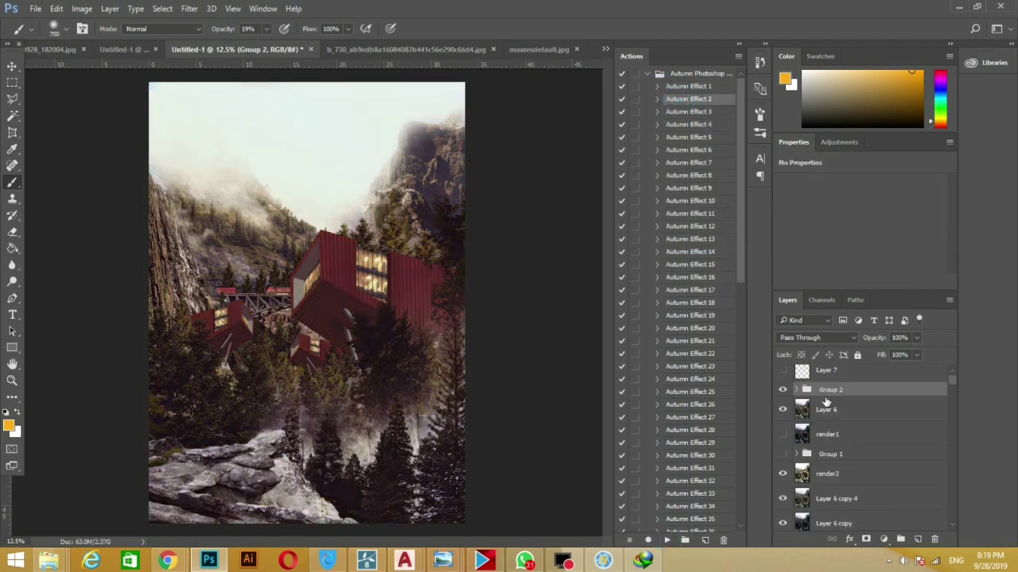
Step back through history to remove all the Autumn Effect 2 adjustments
{"action": "key", "text": "alt+z"}
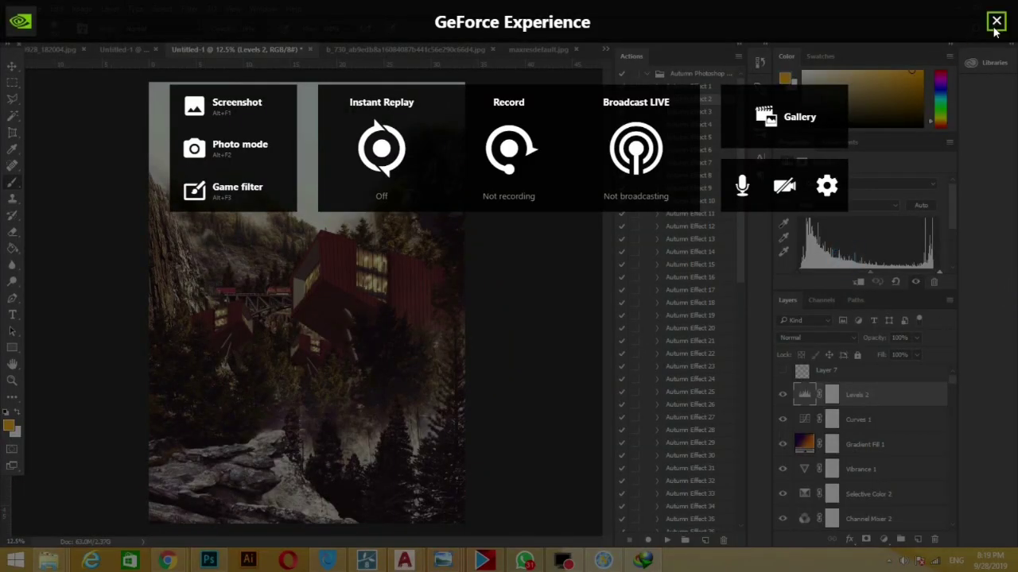
{"action": "key", "text": "alt+z"}
{"action": "scroll", "coordinate": [831, 437], "scroll_direction": "down", "scroll_amount": 3}
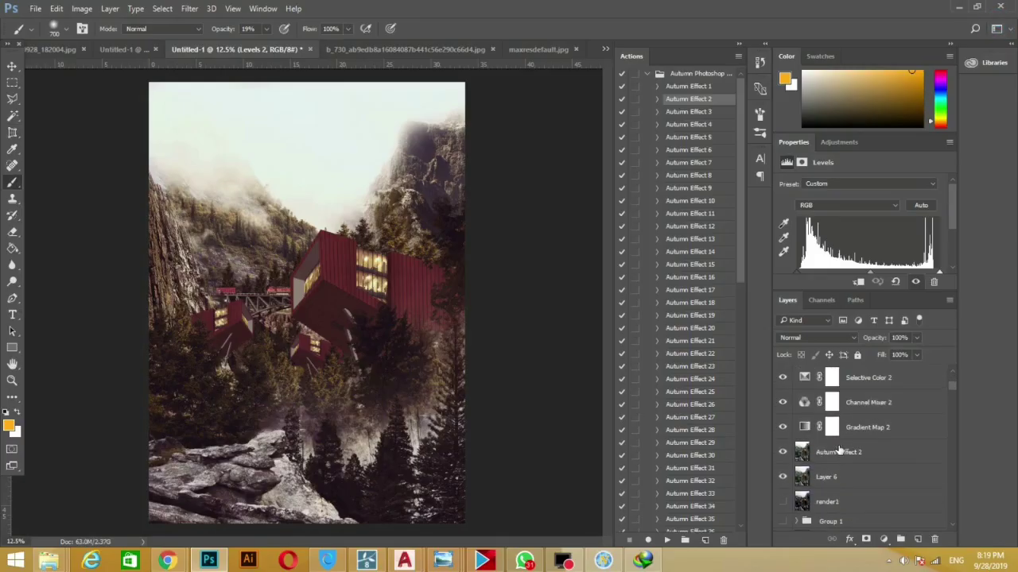
{"action": "scroll", "coordinate": [807, 454], "scroll_direction": "up", "scroll_amount": 3}
{"action": "key", "text": "alt+z"}
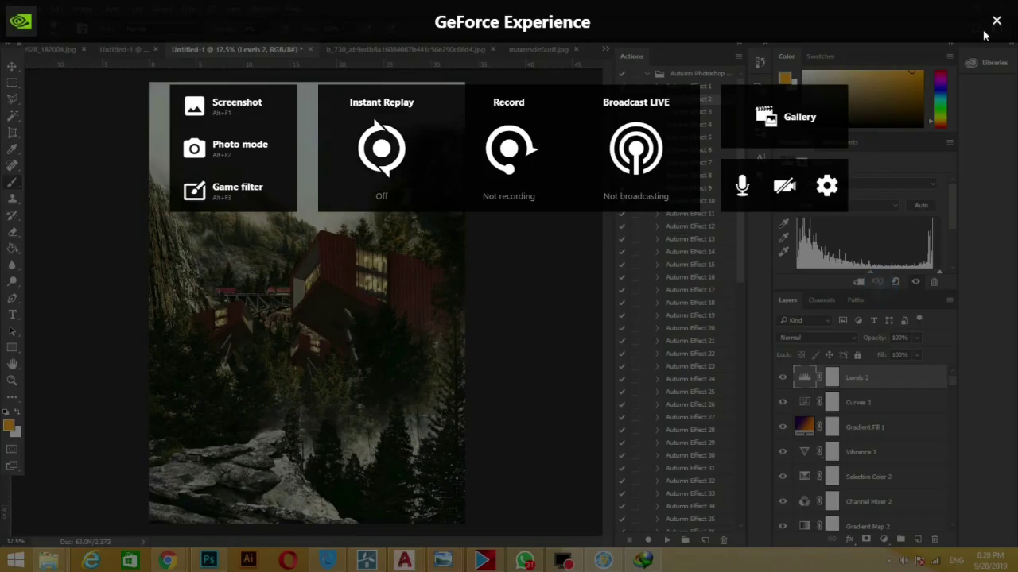
{"action": "key", "text": "alt+z"}
{"action": "scroll", "coordinate": [830, 405], "scroll_direction": "up", "scroll_amount": 1}
{"action": "key", "text": "ctrl+alt+z"}
{"action": "key", "text": "ctrl+alt+z"}
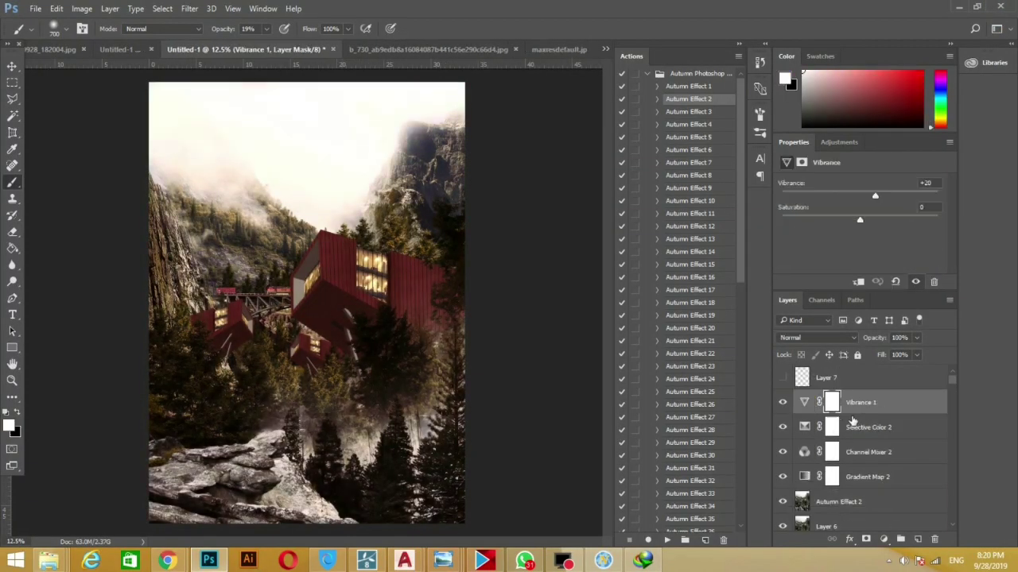
{"action": "key", "text": "ctrl+alt+z"}
{"action": "key", "text": "ctrl+alt+z"}
{"action": "key", "text": "ctrl+alt+z"}
{"action": "key", "text": "ctrl+alt+z"}
{"action": "key", "text": "ctrl+alt+z"}
{"action": "key", "text": "ctrl+alt+z"}
{"action": "key", "text": "ctrl+alt+z"}
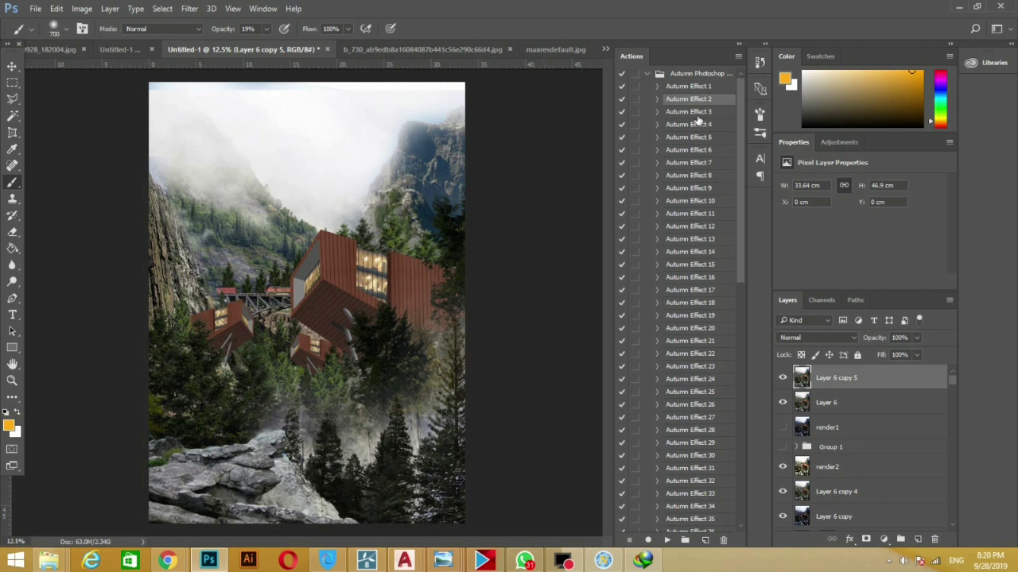
Play Autumn Effects 3 and 4, then hide the Autumn Effect 4 group
{"action": "left_click", "coordinate": [690, 112]}
{"action": "left_click", "coordinate": [667, 540]}
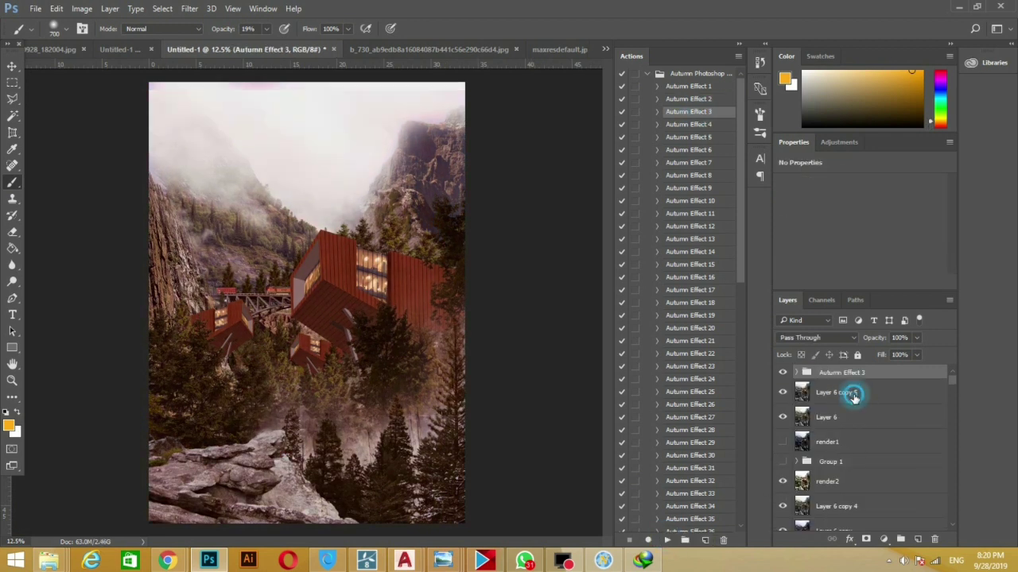
{"action": "left_click", "coordinate": [688, 124]}
{"action": "left_click", "coordinate": [667, 540]}
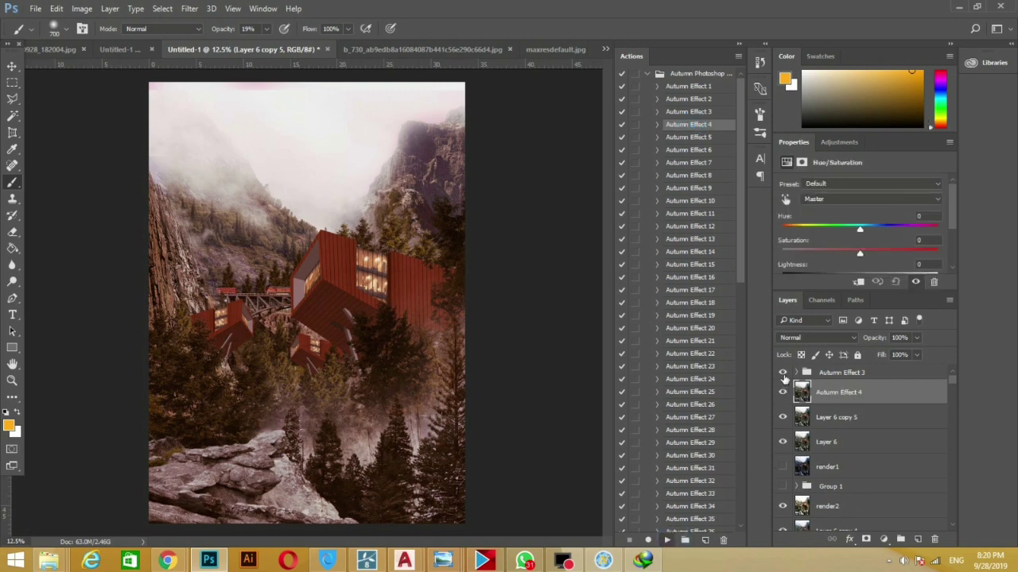
{"action": "left_click", "coordinate": [782, 387]}
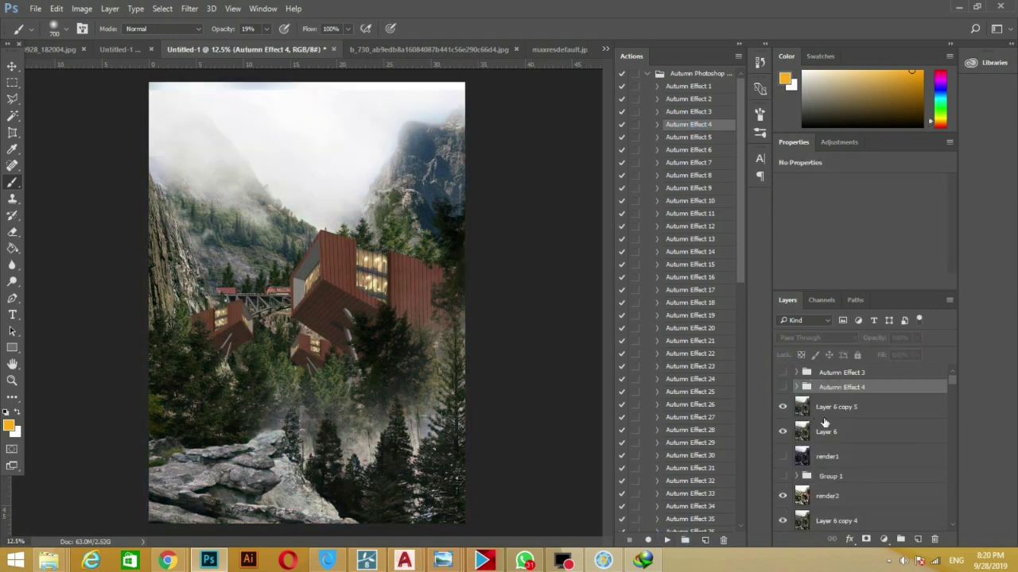
Hide Layer 6 copy 5 and apply Autumn Effect 5's cool teal grade
{"action": "left_click", "coordinate": [829, 432]}
{"action": "left_click", "coordinate": [783, 408]}
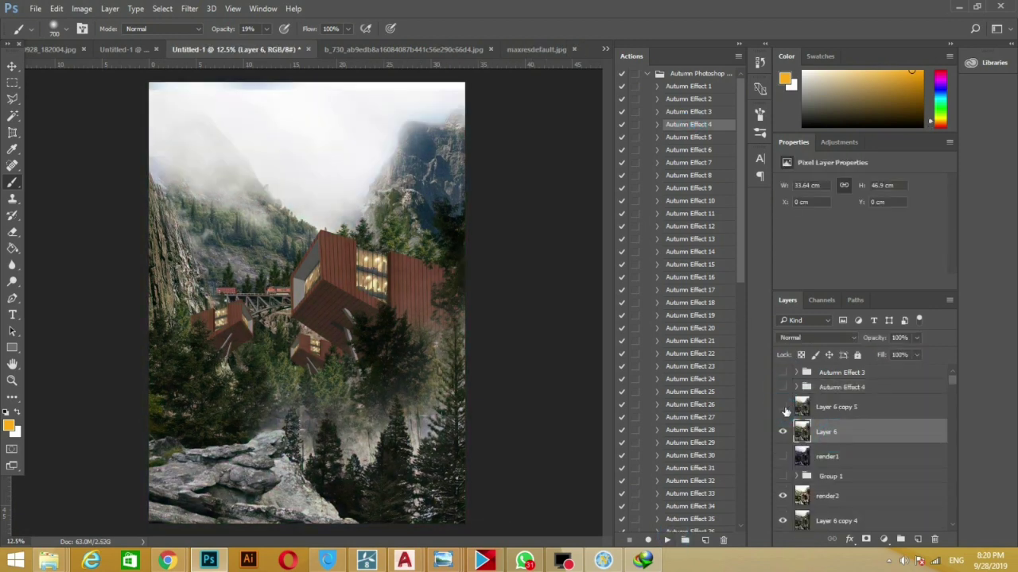
{"action": "left_click", "coordinate": [685, 137]}
{"action": "left_click", "coordinate": [667, 540]}
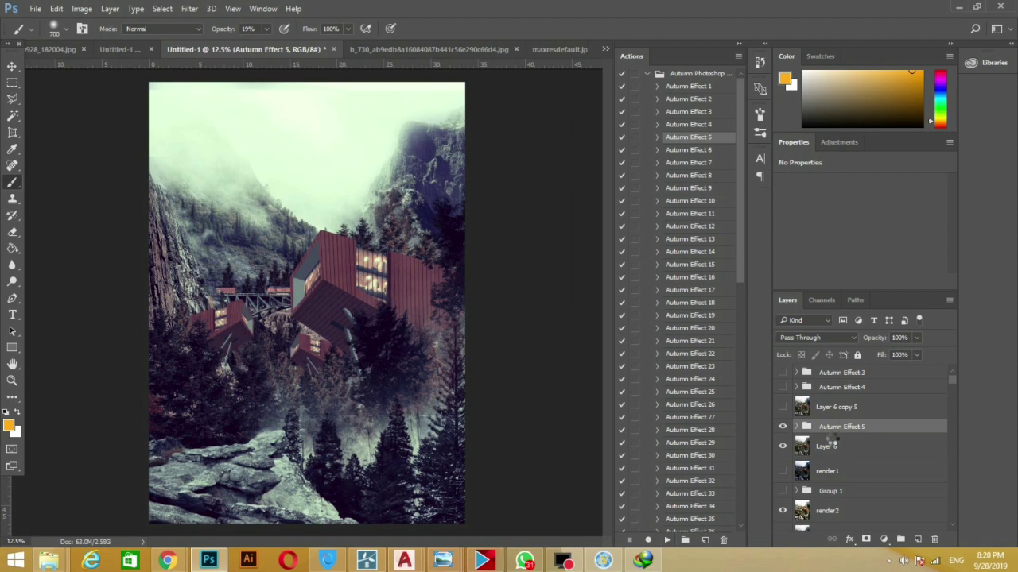
In Camera Raw on Layer 7, add tint, lower exposure, raise contrast, clarity, vibrance, saturation +11
{"action": "left_click", "coordinate": [163, 10]}
{"action": "left_click", "coordinate": [229, 100]}
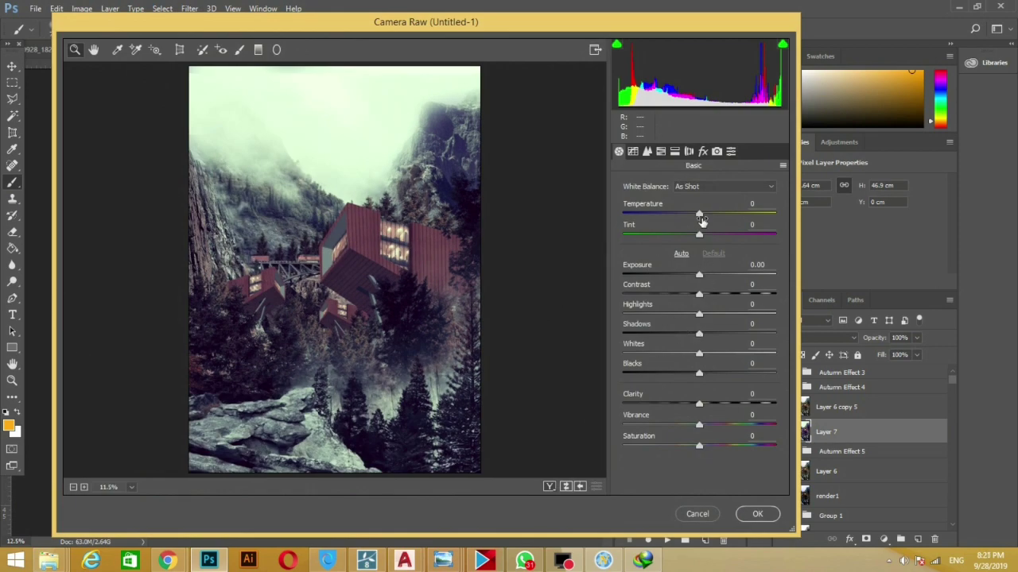
{"action": "mouse_move", "coordinate": [699, 234]}
{"action": "left_mouse_down"}
{"action": "mouse_move", "coordinate": [709, 234]}
{"action": "mouse_move", "coordinate": [697, 215]}
{"action": "left_mouse_up"}
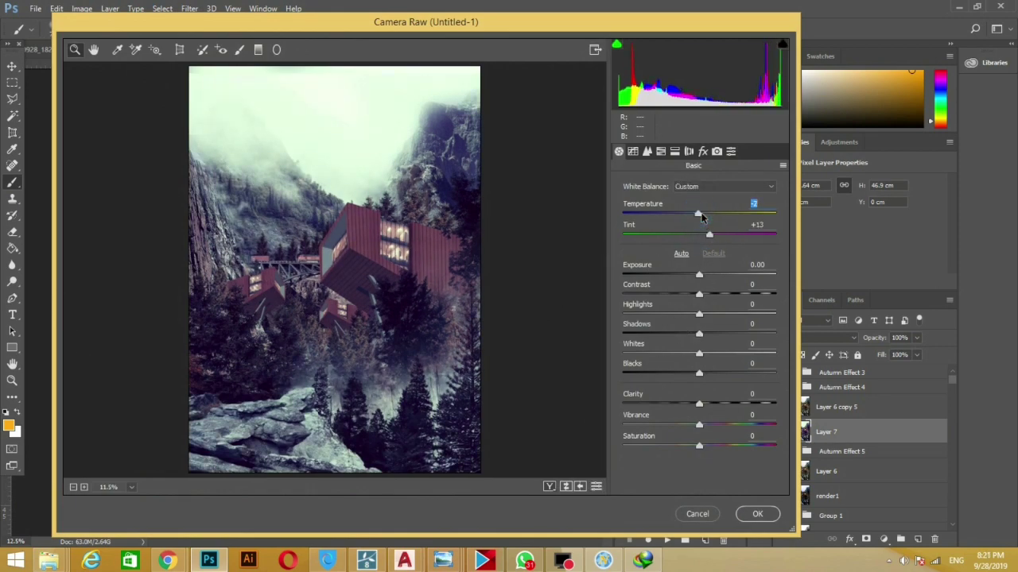
{"action": "left_click_drag", "start_coordinate": [705, 295], "coordinate": [696, 276]}
{"action": "left_click_drag", "start_coordinate": [699, 333], "coordinate": [691, 334]}
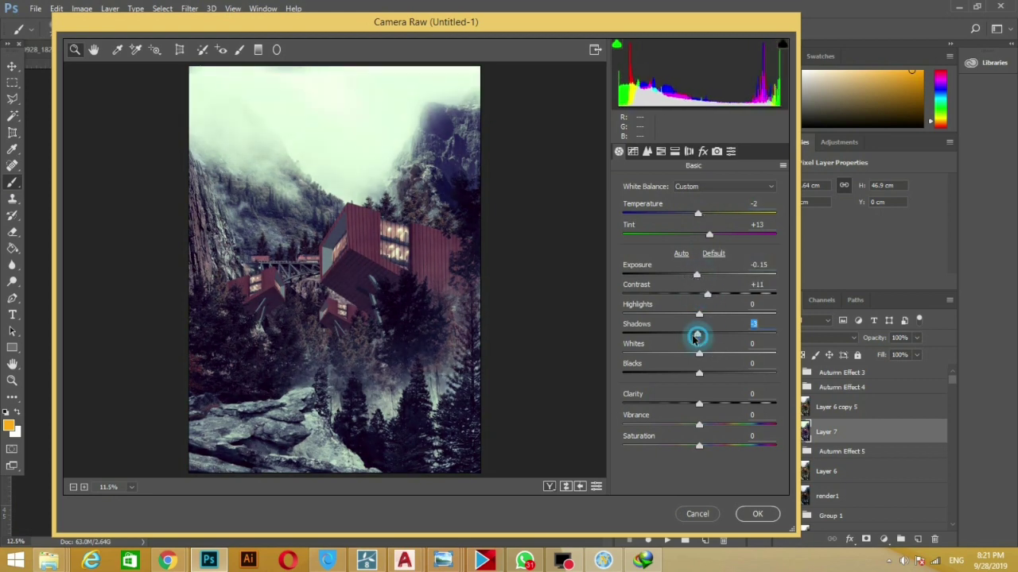
{"action": "mouse_move", "coordinate": [698, 425]}
{"action": "left_mouse_down"}
{"action": "mouse_move", "coordinate": [715, 425]}
{"action": "mouse_move", "coordinate": [713, 446]}
{"action": "left_mouse_up"}
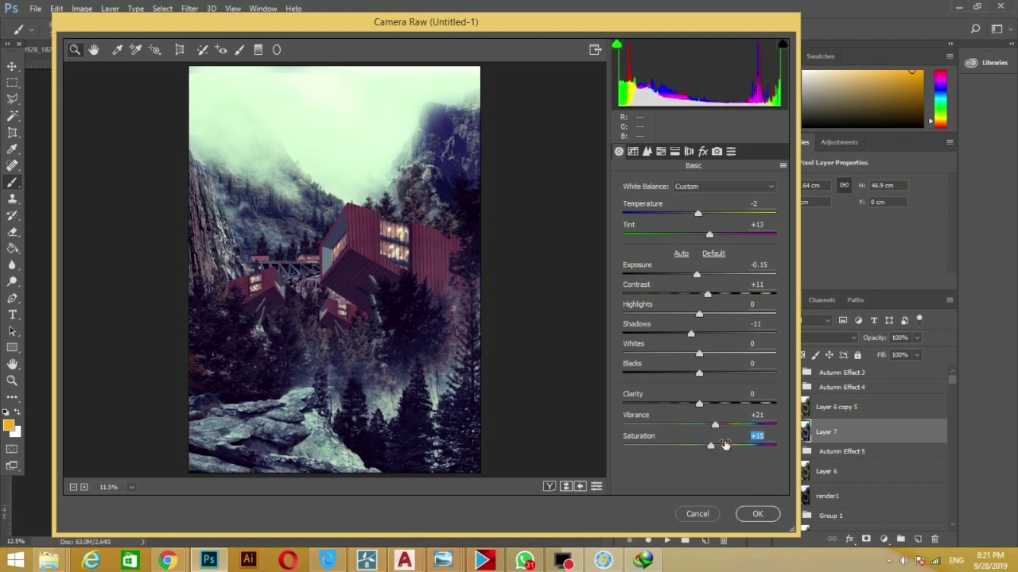
{"action": "left_click_drag", "start_coordinate": [707, 409], "coordinate": [711, 407]}
{"action": "left_click_drag", "start_coordinate": [713, 447], "coordinate": [706, 448]}
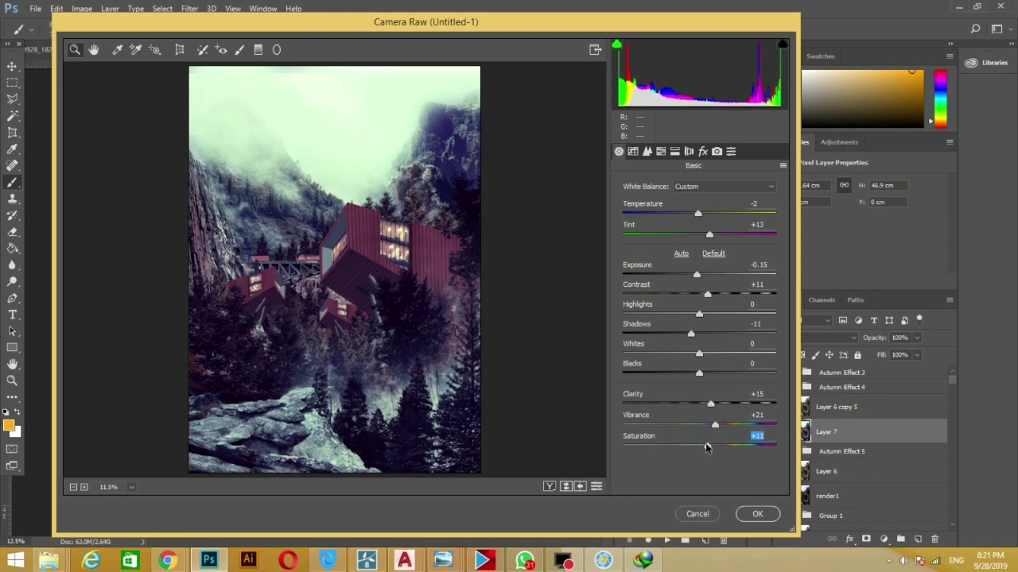
Try the Medium Contrast tone curve preset, then reset the curve to Linear
{"action": "left_click", "coordinate": [646, 153]}
{"action": "left_click", "coordinate": [632, 151]}
{"action": "left_click", "coordinate": [660, 211]}
{"action": "left_click", "coordinate": [668, 230]}
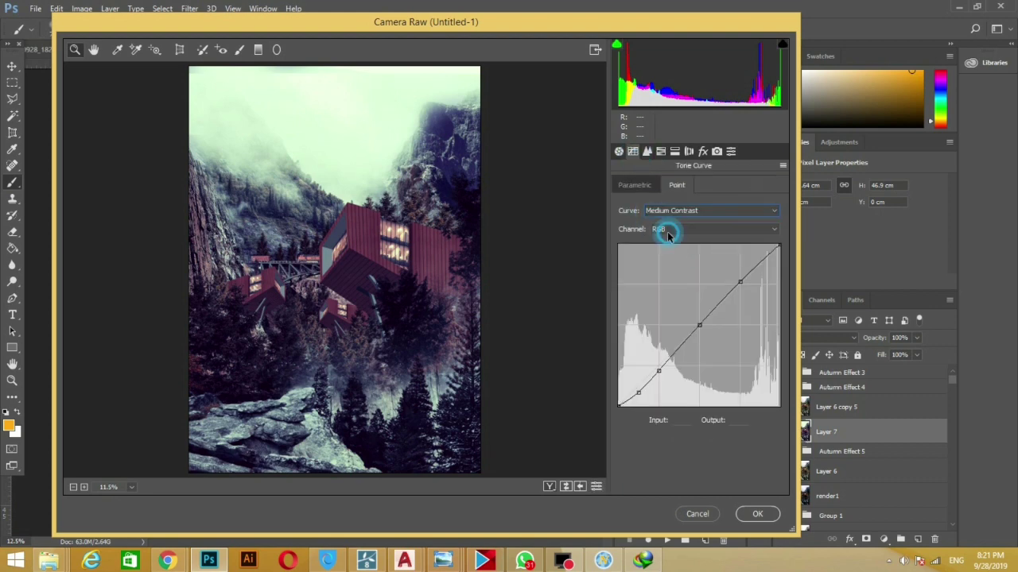
{"action": "left_click", "coordinate": [668, 210]}
{"action": "left_click", "coordinate": [659, 252]}
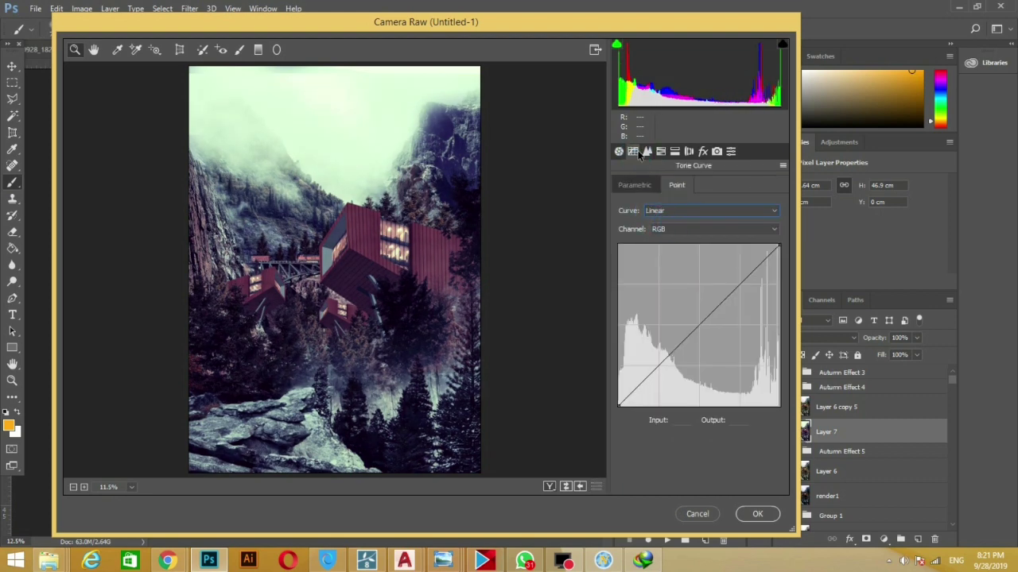
{"action": "left_click", "coordinate": [619, 151]}
{"action": "left_click", "coordinate": [646, 151]}
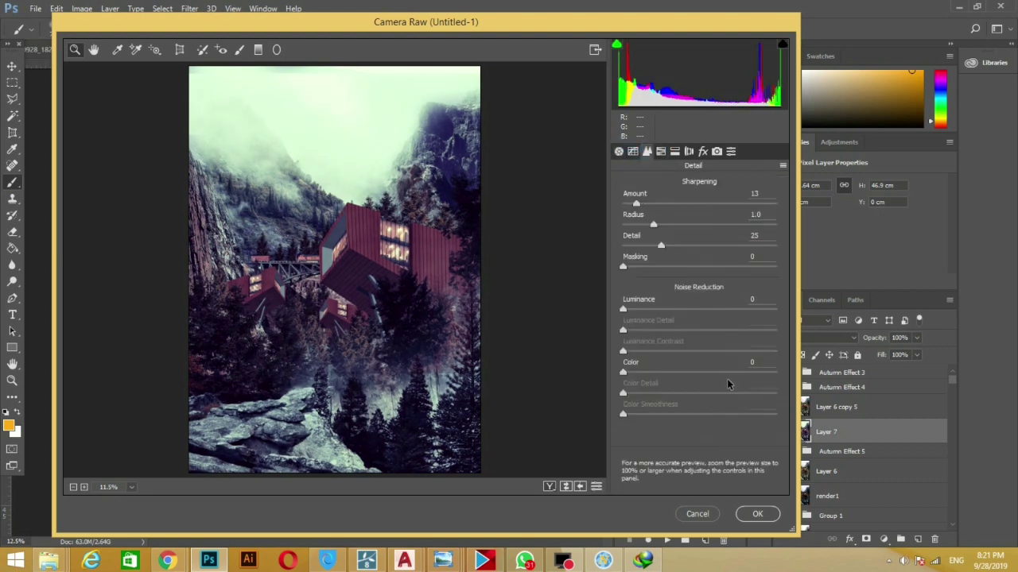
Brighten reds, cut green saturation and boost aquas in HSL, then apply the filter
{"action": "left_click", "coordinate": [659, 151]}
{"action": "mouse_move", "coordinate": [698, 251]}
{"action": "left_mouse_down"}
{"action": "mouse_move", "coordinate": [724, 252]}
{"action": "mouse_move", "coordinate": [740, 271]}
{"action": "left_mouse_up"}
{"action": "left_click", "coordinate": [700, 271]}
{"action": "left_click", "coordinate": [665, 204]}
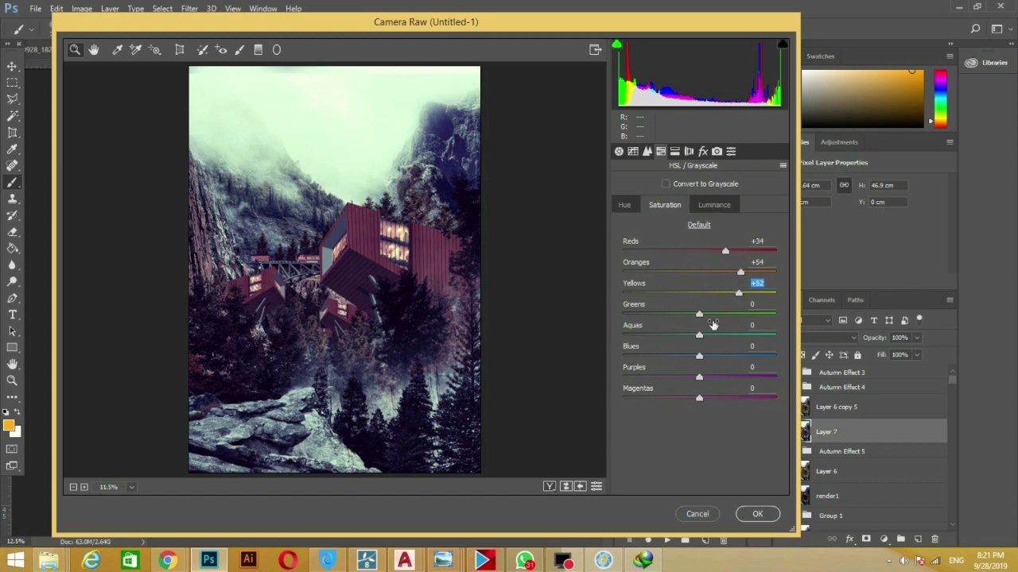
{"action": "mouse_move", "coordinate": [699, 314]}
{"action": "left_mouse_down"}
{"action": "mouse_move", "coordinate": [681, 314]}
{"action": "mouse_move", "coordinate": [745, 336]}
{"action": "mouse_move", "coordinate": [732, 358]}
{"action": "left_mouse_up"}
{"action": "key", "text": "Return"}
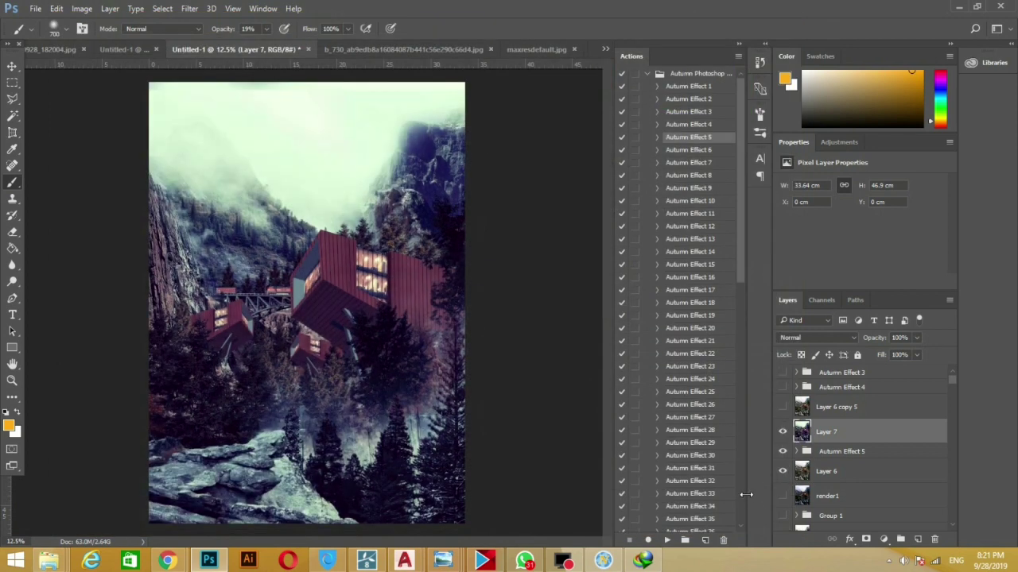
Rename Layer 7 to render3, move it below Layer 6, show render1 and hide Autumn Effect 5
{"action": "double_click", "coordinate": [826, 431]}
{"action": "type", "text": "render3"}
{"action": "key", "text": "Return"}
{"action": "left_click_drag", "start_coordinate": [826, 434], "coordinate": [827, 483]}
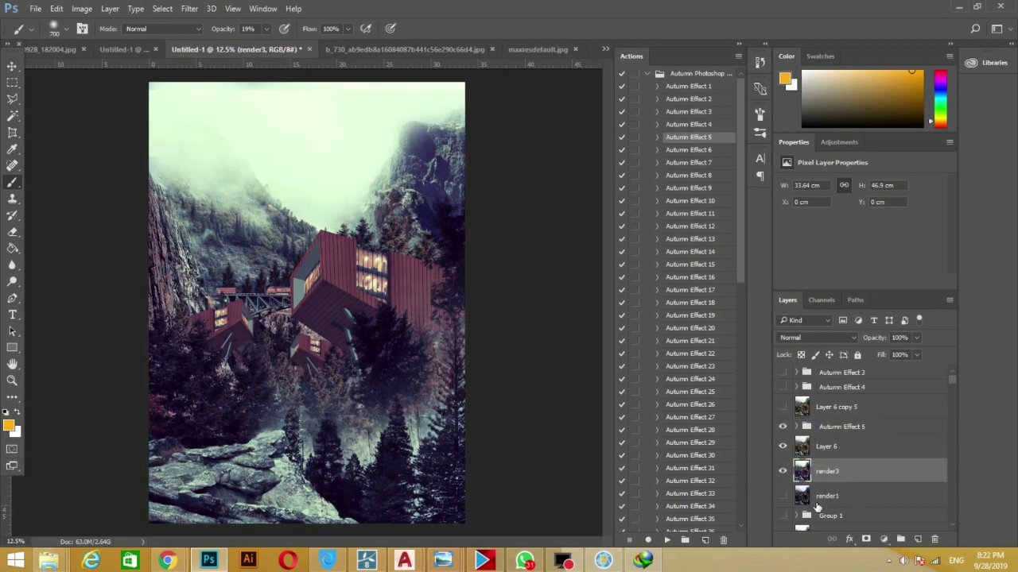
{"action": "left_click", "coordinate": [783, 496]}
{"action": "left_click", "coordinate": [783, 427]}
{"action": "left_click", "coordinate": [827, 448]}
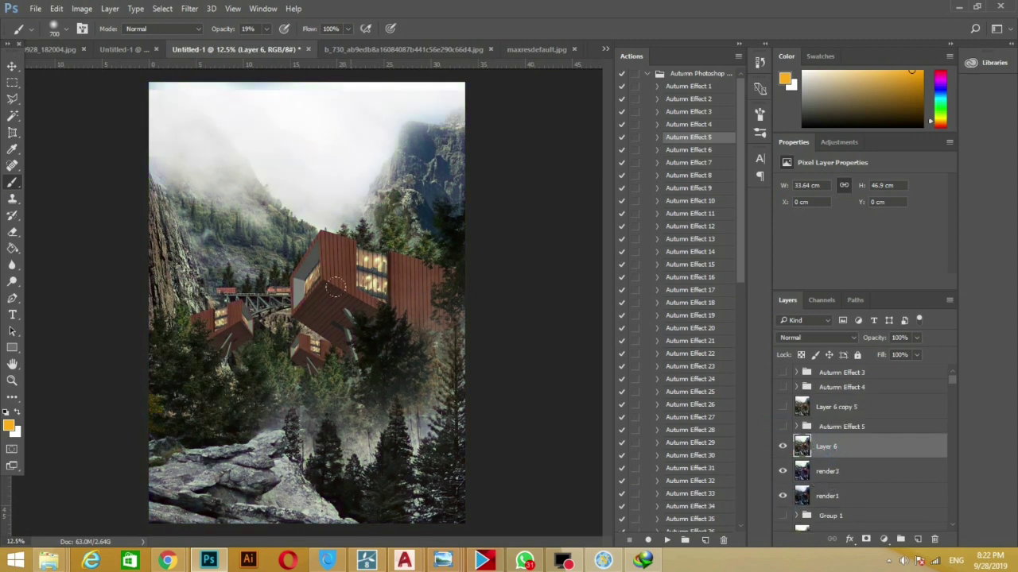
Add a Color Lookup adjustment above Layer 6, previewing the 2Strip.look and Candlelight.CUBE LUTs
{"action": "left_click", "coordinate": [883, 539]}
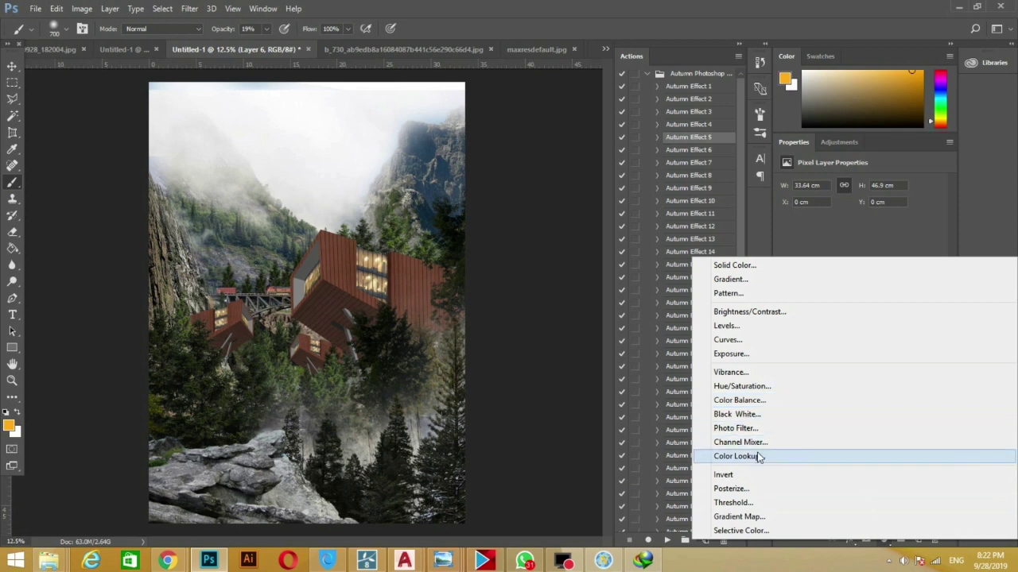
{"action": "left_click", "coordinate": [761, 456]}
{"action": "left_click", "coordinate": [865, 183]}
{"action": "left_click", "coordinate": [864, 183]}
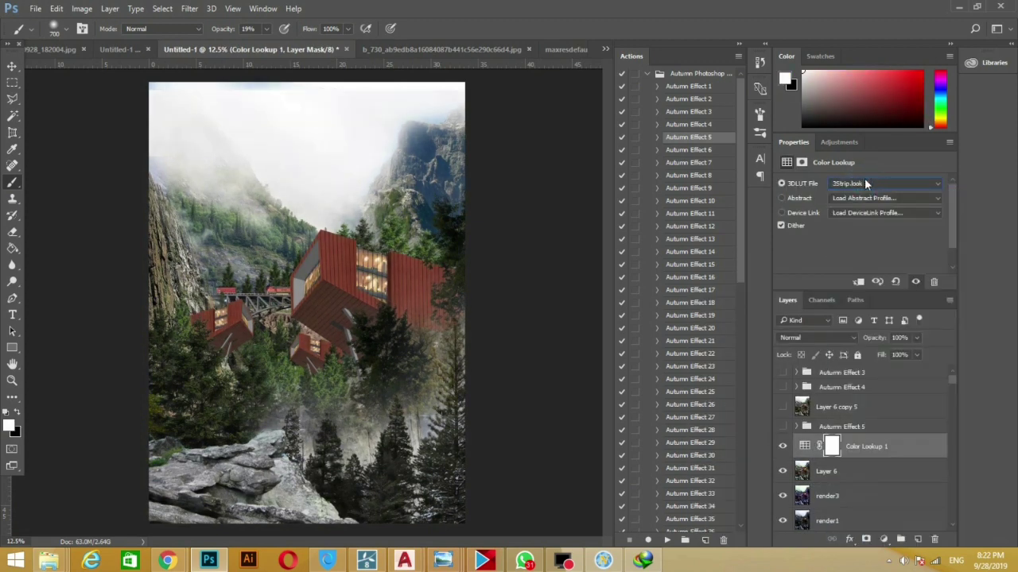
{"action": "key", "text": "Down"}
{"action": "key", "text": "Down"}
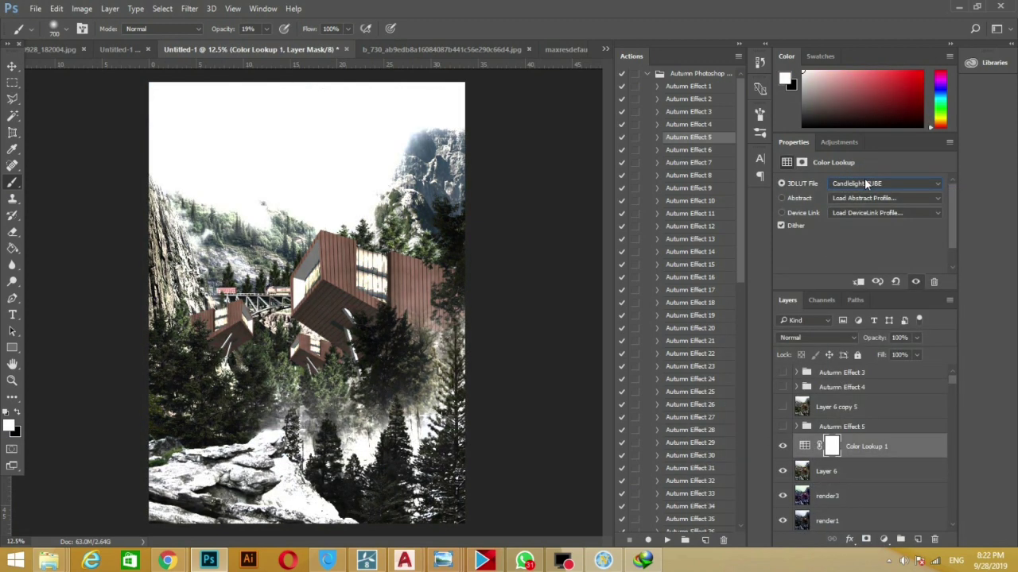
{"action": "key", "text": "Down"}
Compare EdgyAmber, Fuji and Kodak LUTs, ending on TealOrangePlusContrast.3DL
{"action": "key", "text": "Down"}
{"action": "key", "text": "Down"}
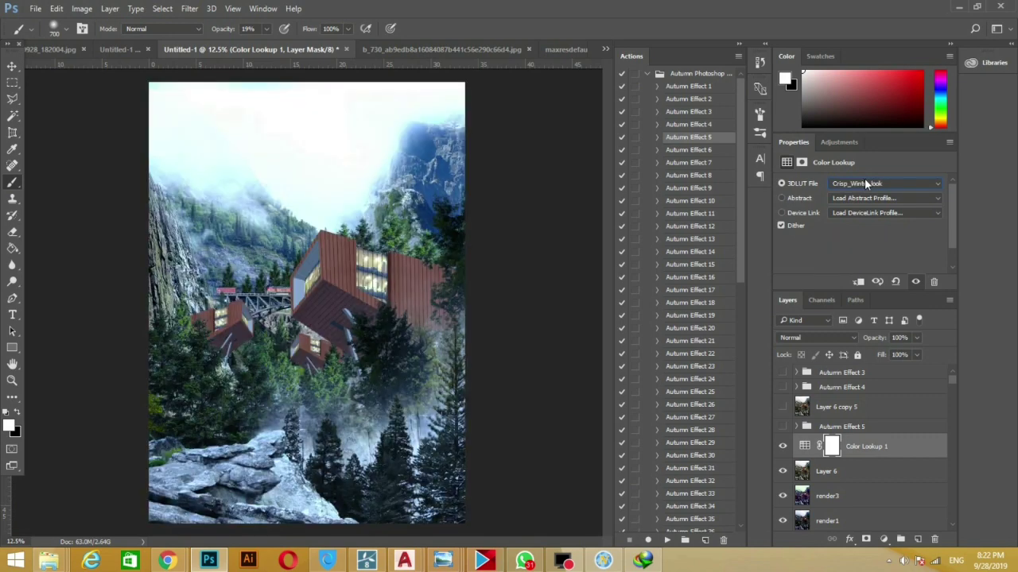
{"action": "key", "text": "Down"}
{"action": "key", "text": "Down"}
{"action": "key", "text": "Down"}
{"action": "key", "text": "Down"}
{"action": "key", "text": "Down"}
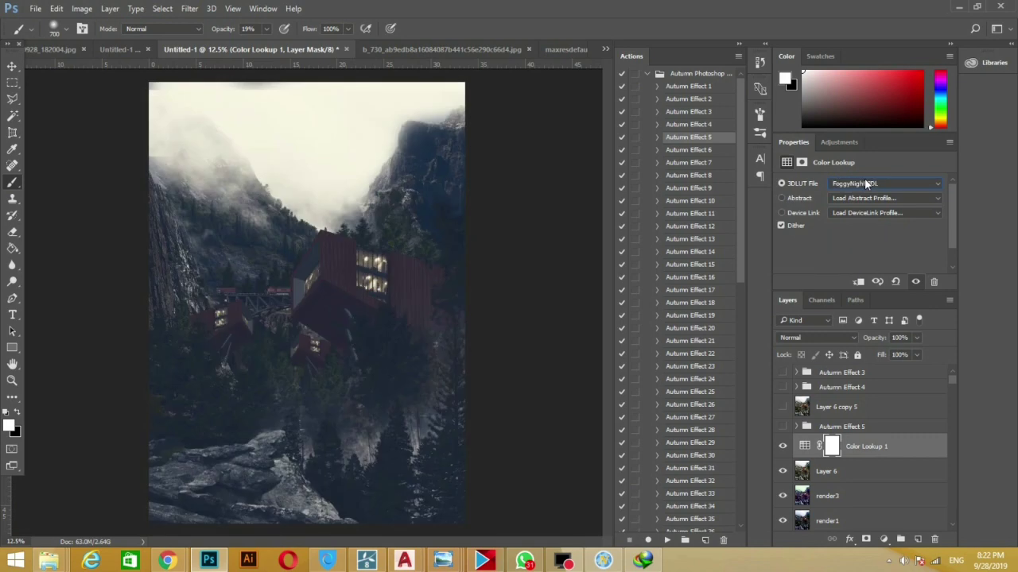
{"action": "key", "text": "Down"}
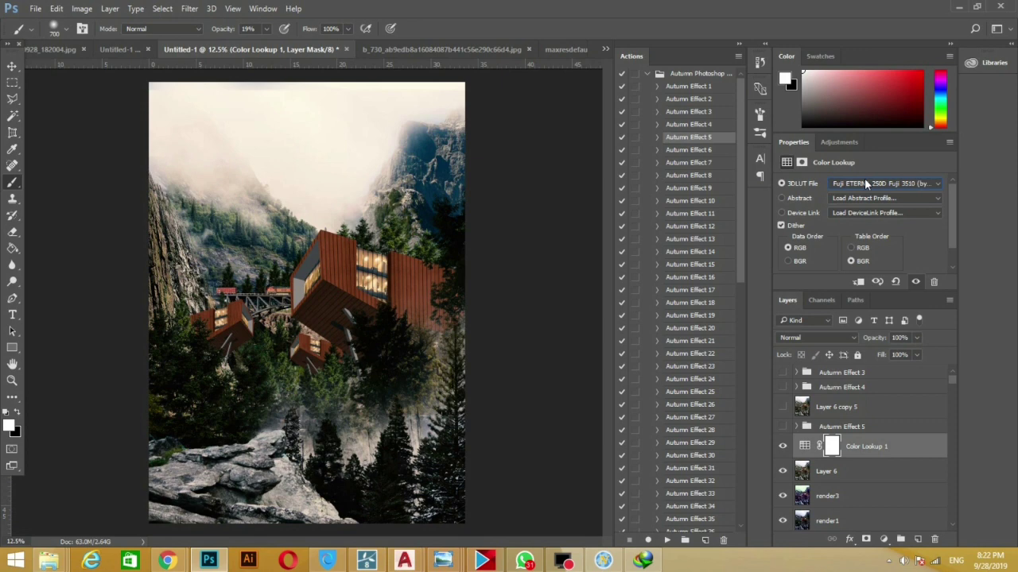
{"action": "key", "text": "Down"}
{"action": "key", "text": "Up"}
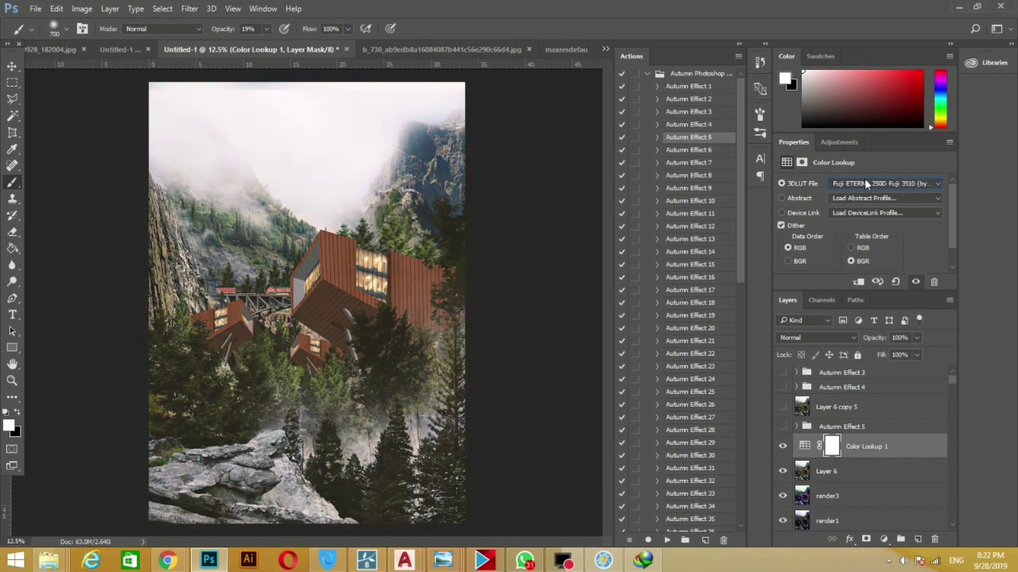
{"action": "key", "text": "Down"}
{"action": "key", "text": "Down"}
{"action": "key", "text": "Down"}
{"action": "key", "text": "Down"}
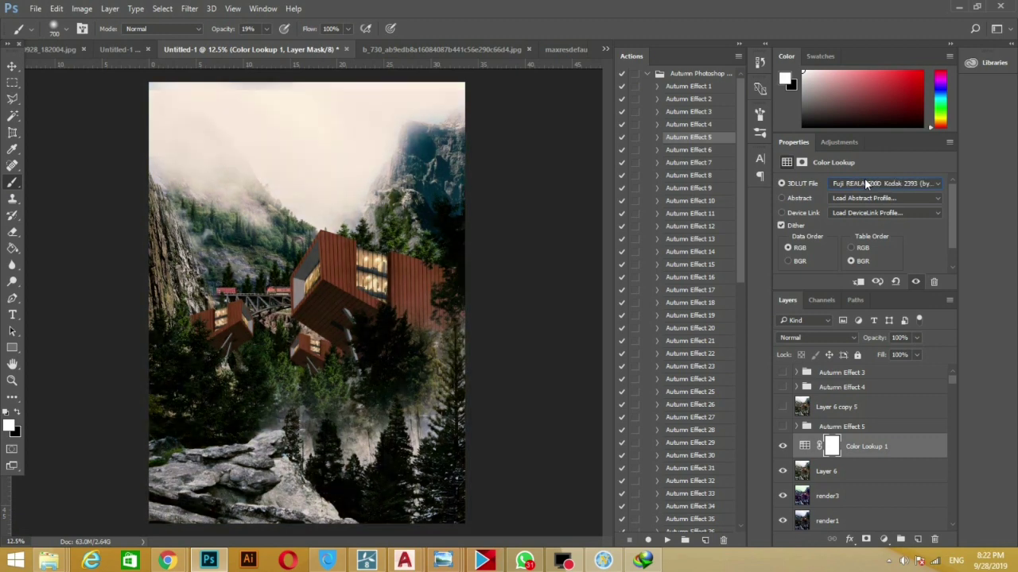
{"action": "key", "text": "Down"}
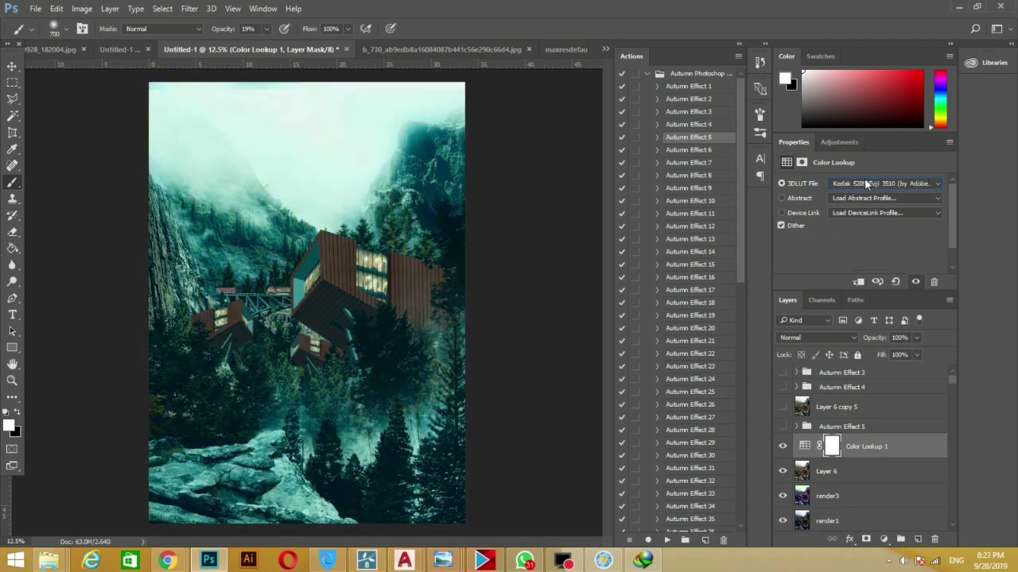
{"action": "key", "text": "Down"}
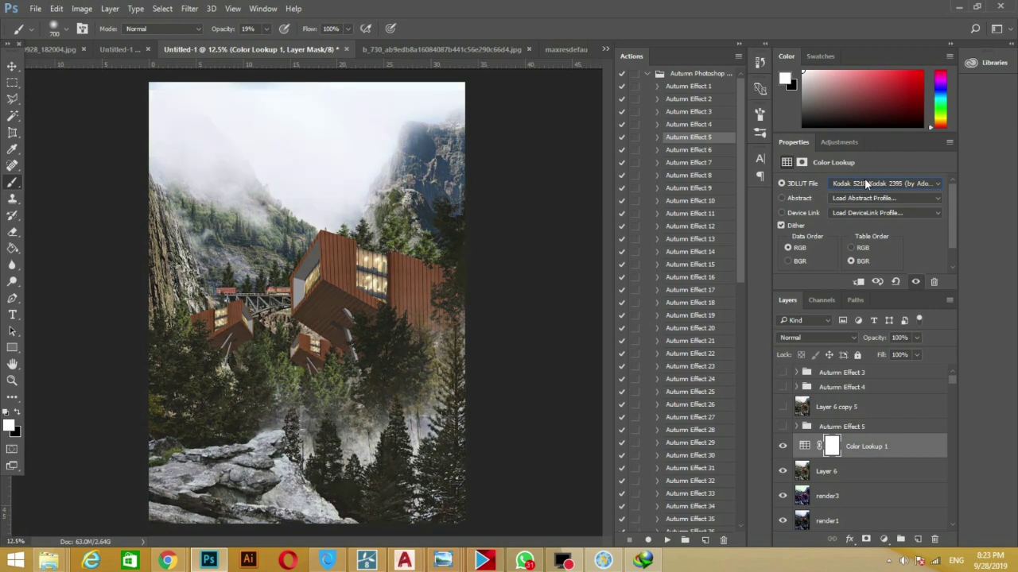
{"action": "key", "text": "Down"}
{"action": "key", "text": "Down"}
{"action": "key", "text": "Down"}
{"action": "key", "text": "Down"}
{"action": "key", "text": "Down"}
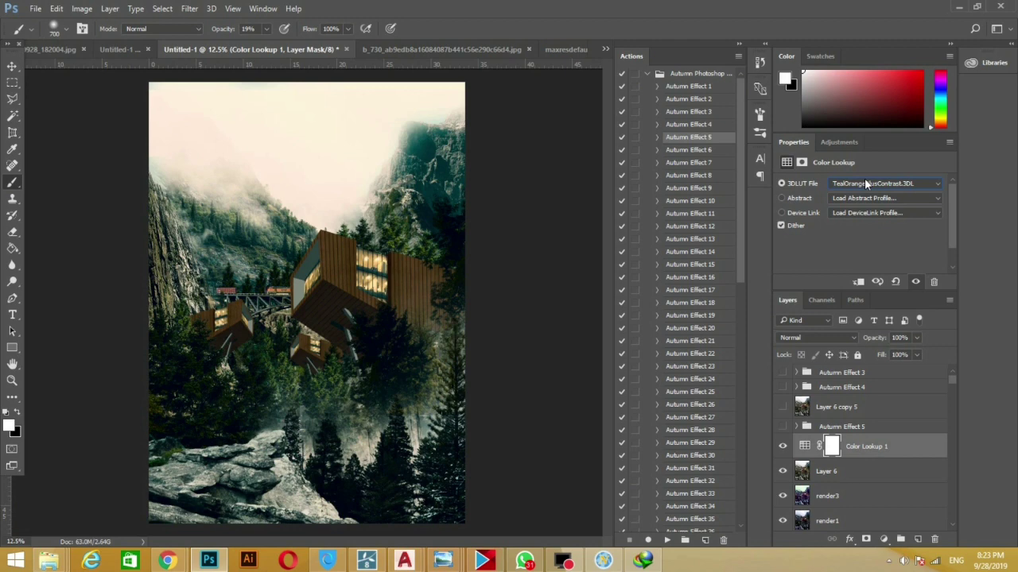
Reorder Layer 6, render3 and render1 beneath the Color Lookup grade, toggling the grade to compare
{"action": "mouse_move", "coordinate": [822, 470]}
{"action": "left_mouse_down"}
{"action": "mouse_move", "coordinate": [821, 449]}
{"action": "mouse_move", "coordinate": [824, 489]}
{"action": "mouse_move", "coordinate": [839, 386]}
{"action": "mouse_move", "coordinate": [826, 432]}
{"action": "mouse_move", "coordinate": [836, 414]}
{"action": "left_mouse_up"}
{"action": "scroll", "coordinate": [827, 501], "scroll_direction": "down", "scroll_amount": 1}
{"action": "scroll", "coordinate": [831, 504], "scroll_direction": "down", "scroll_amount": 1}
{"action": "scroll", "coordinate": [833, 510], "scroll_direction": "down", "scroll_amount": 1}
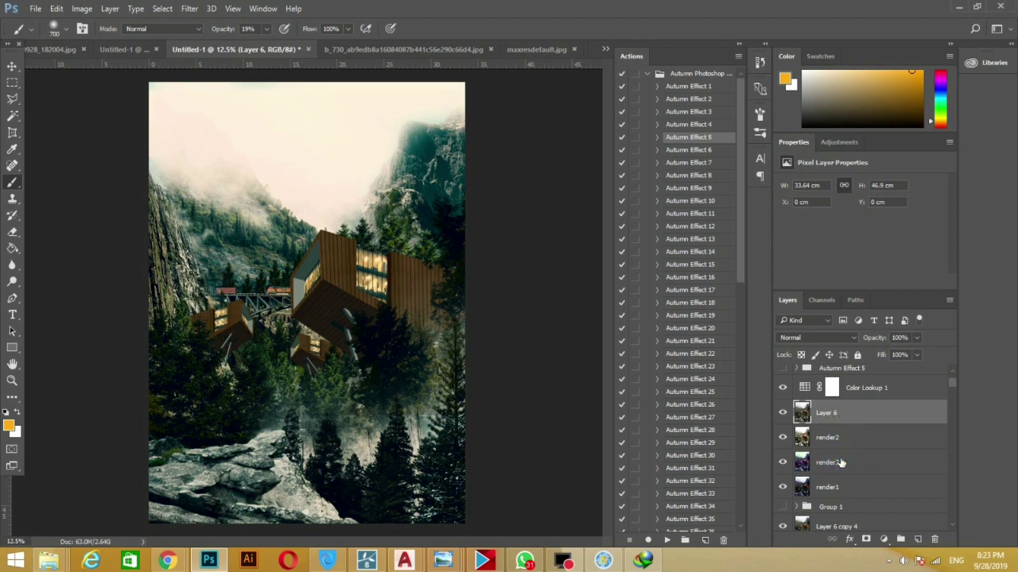
{"action": "mouse_move", "coordinate": [848, 459]}
{"action": "left_mouse_down"}
{"action": "mouse_move", "coordinate": [847, 407]}
{"action": "mouse_move", "coordinate": [843, 445]}
{"action": "left_mouse_up"}
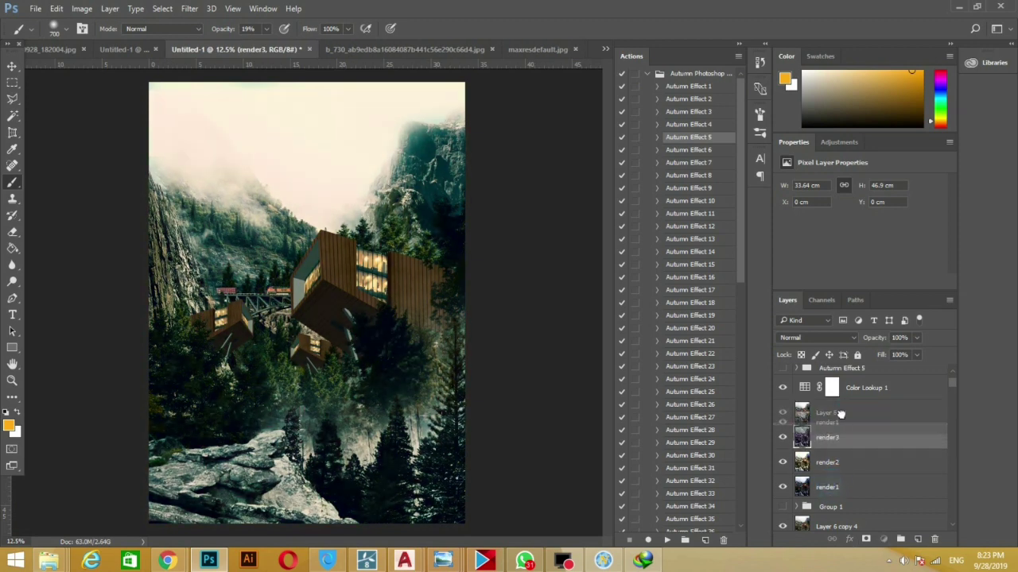
{"action": "left_click_drag", "start_coordinate": [833, 487], "coordinate": [843, 410]}
{"action": "scroll", "coordinate": [843, 411], "scroll_direction": "up", "scroll_amount": 1}
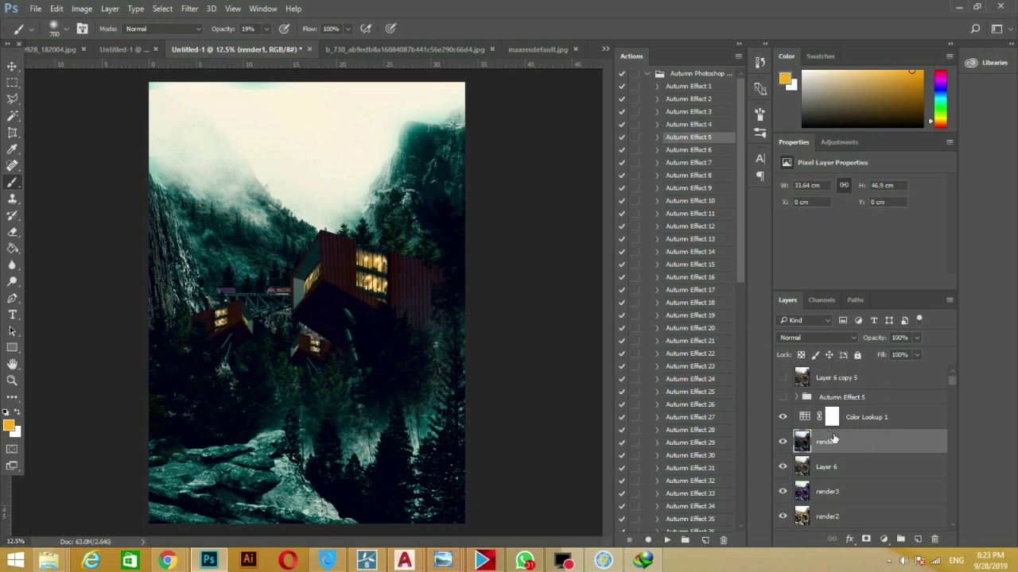
{"action": "left_click_drag", "start_coordinate": [816, 450], "coordinate": [847, 486]}
{"action": "left_click", "coordinate": [783, 417]}
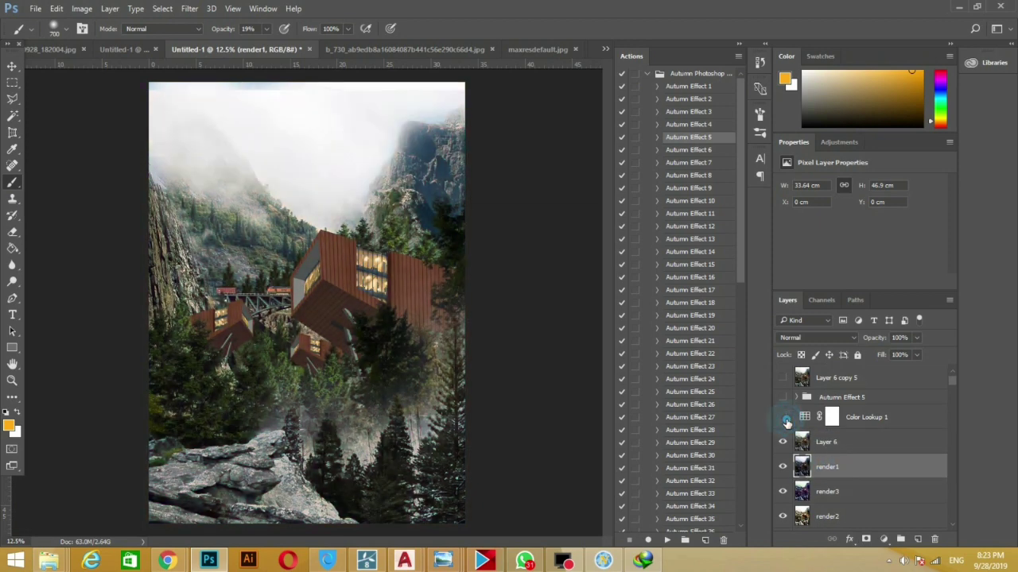
{"action": "left_click", "coordinate": [782, 416]}
Stamp the visible layers into a new layer named render4 beneath Color Lookup 1
{"action": "left_click", "coordinate": [850, 402]}
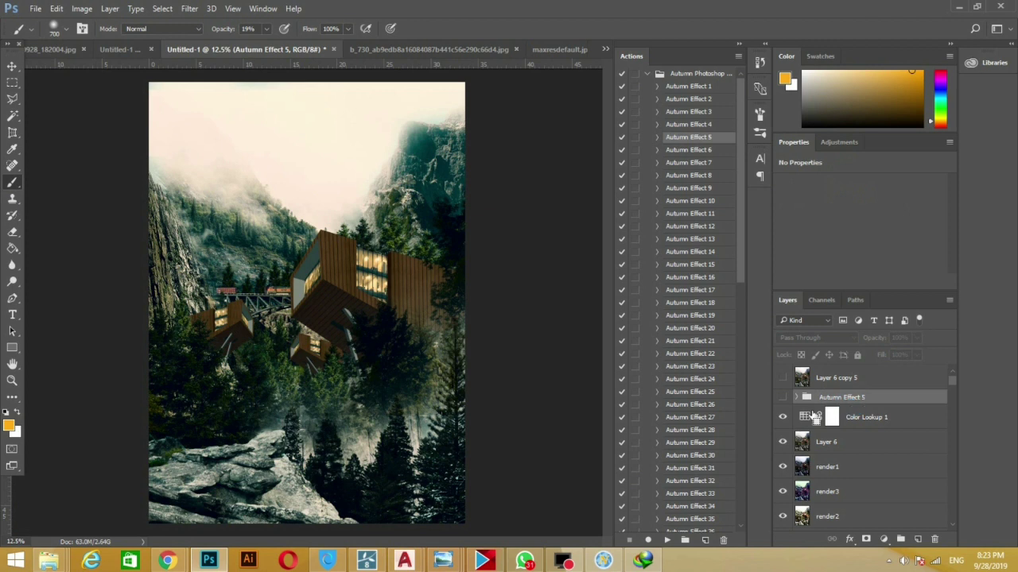
{"action": "left_click", "coordinate": [830, 446]}
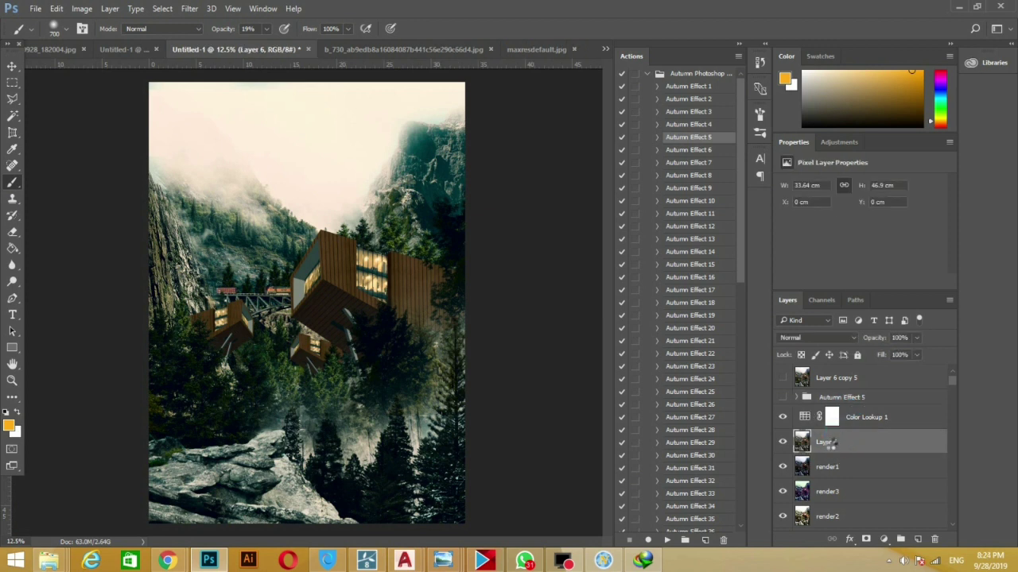
{"action": "key", "text": "ctrl+shift+alt+e"}
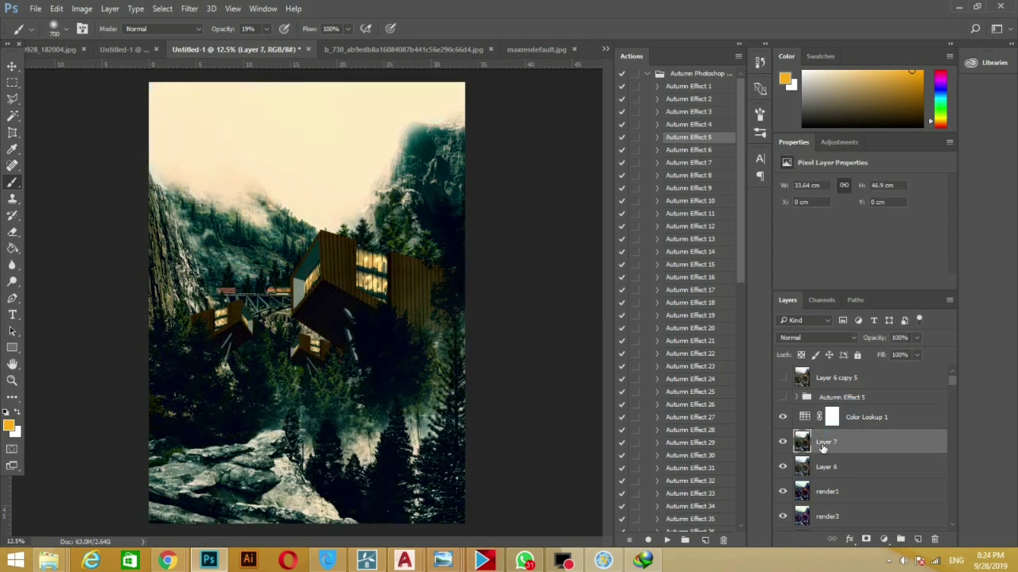
{"action": "key", "text": "ctrl+z"}
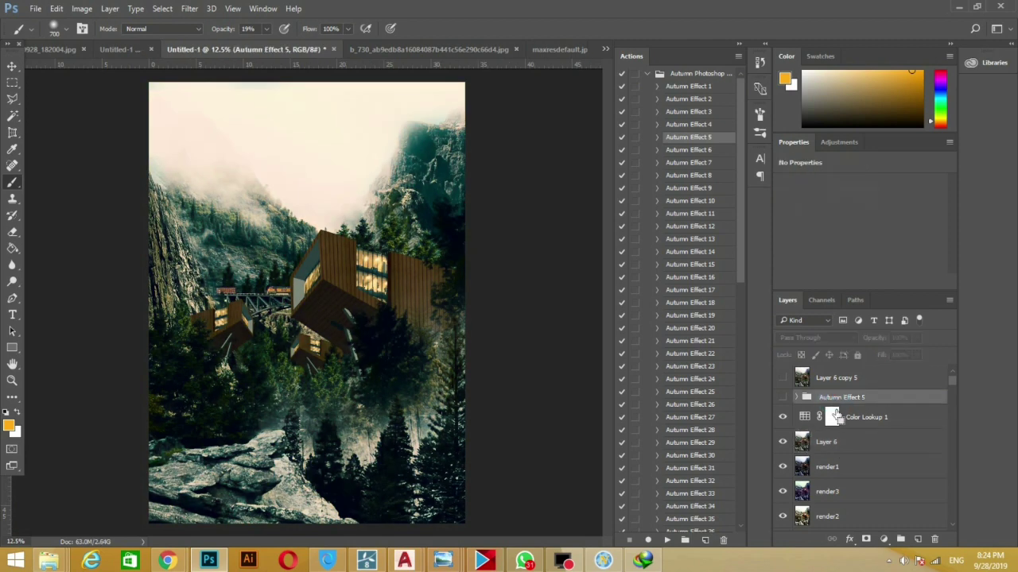
{"action": "left_click", "coordinate": [830, 371]}
{"action": "left_click", "coordinate": [859, 422]}
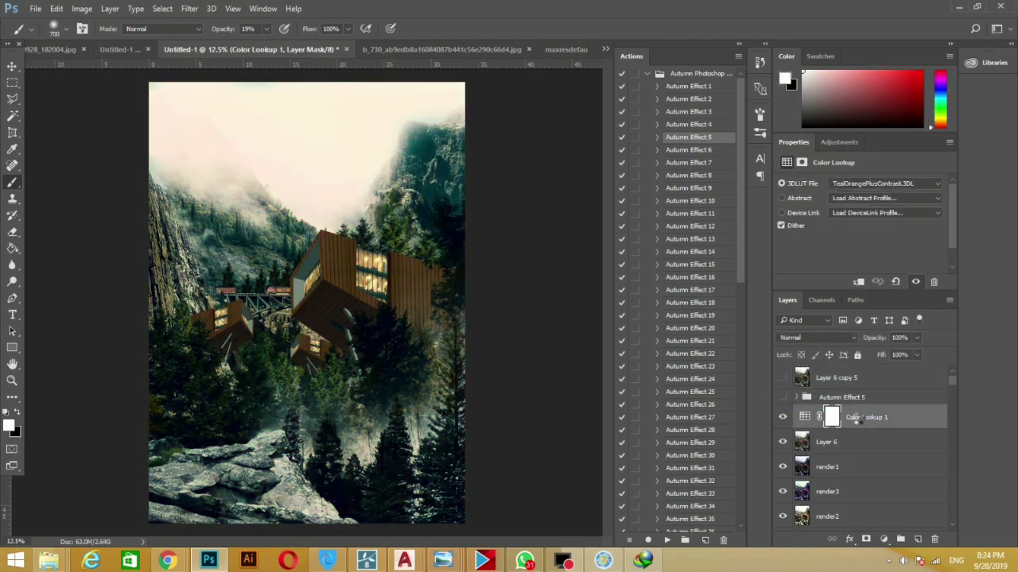
{"action": "key", "text": "ctrl+shift+alt+e"}
{"action": "double_click", "coordinate": [821, 417]}
{"action": "type", "text": "render4"}
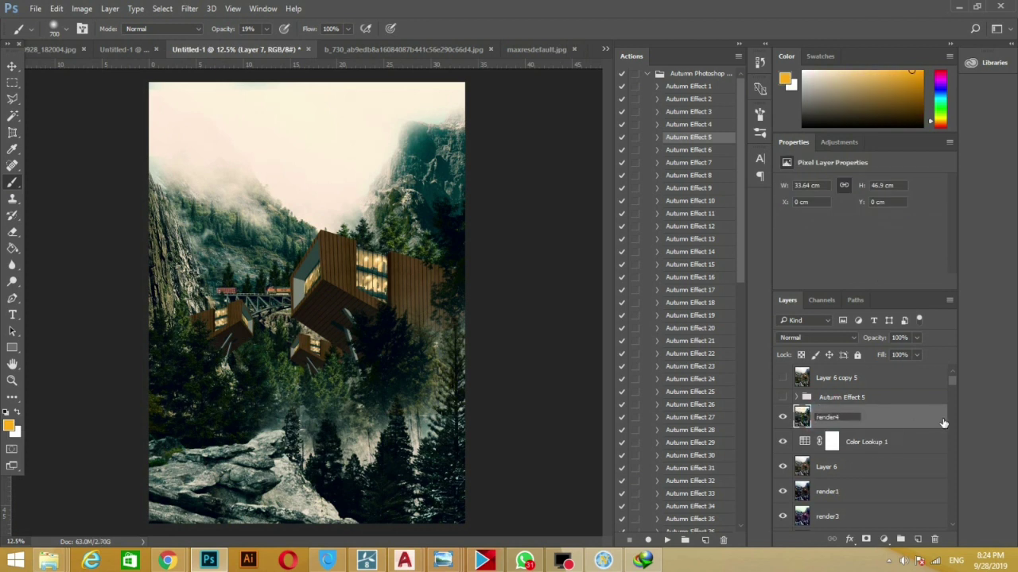
{"action": "key", "text": "Return"}
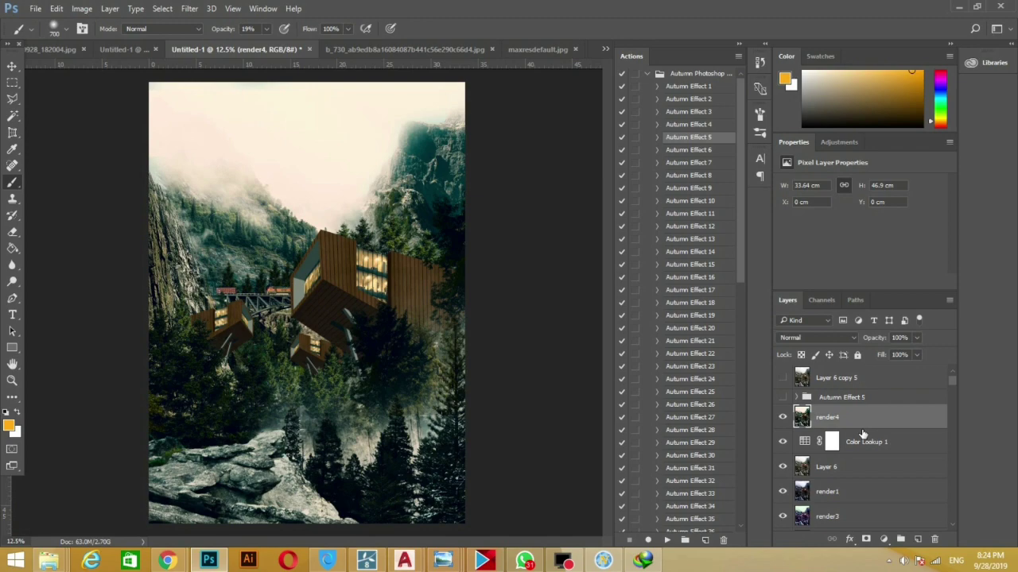
{"action": "left_click", "coordinate": [852, 442]}
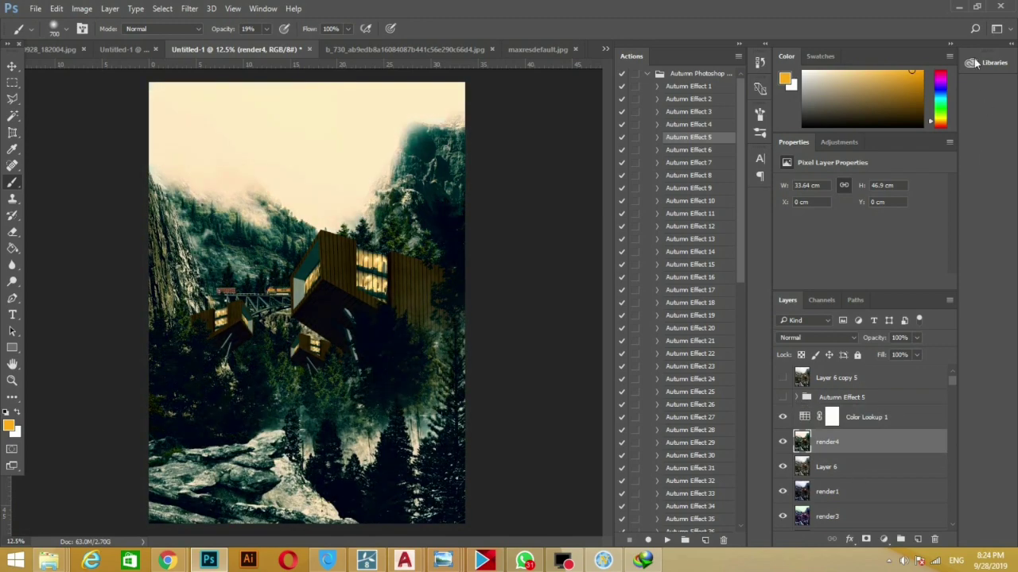
Locate AE_16_10_pp.jpg in folder 10 and drag it into Photoshop to open it
{"action": "left_click", "coordinate": [958, 7]}
{"action": "left_click", "coordinate": [760, 10]}
{"action": "left_click", "coordinate": [801, 30]}
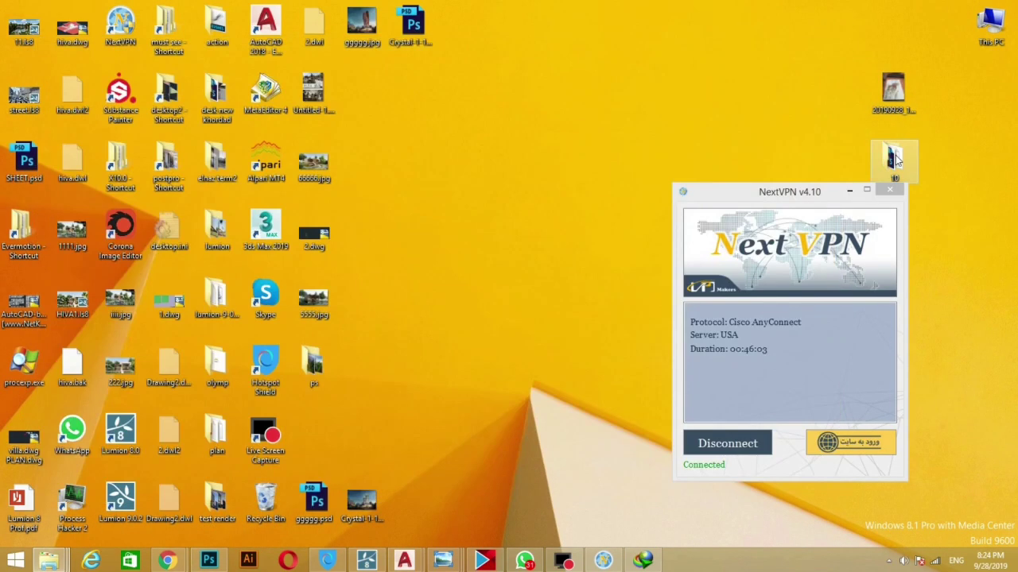
{"action": "double_click", "coordinate": [892, 155]}
{"action": "right_click", "coordinate": [397, 300]}
{"action": "left_click", "coordinate": [584, 315]}
{"action": "double_click", "coordinate": [549, 205]}
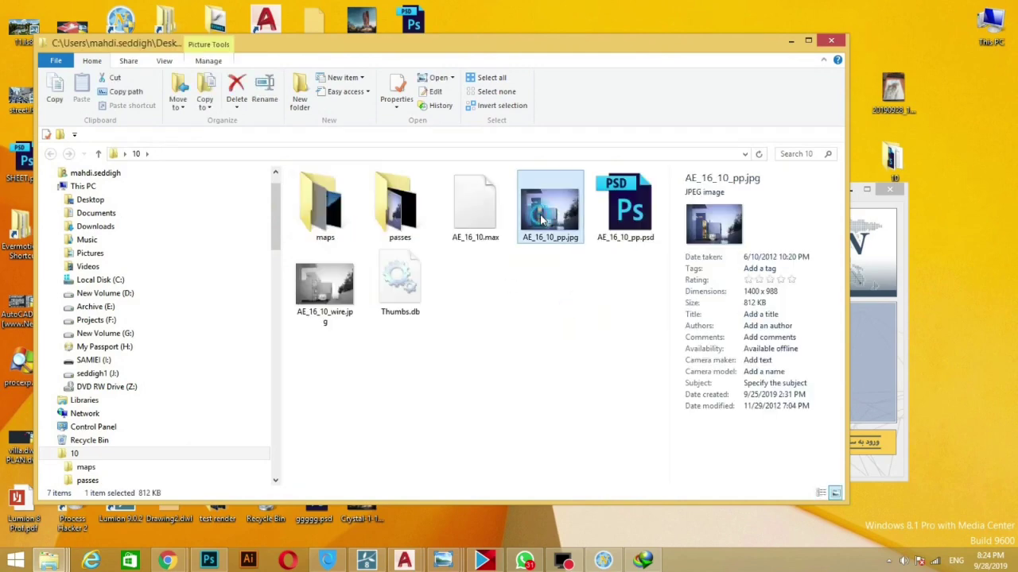
{"action": "left_click", "coordinate": [962, 7]}
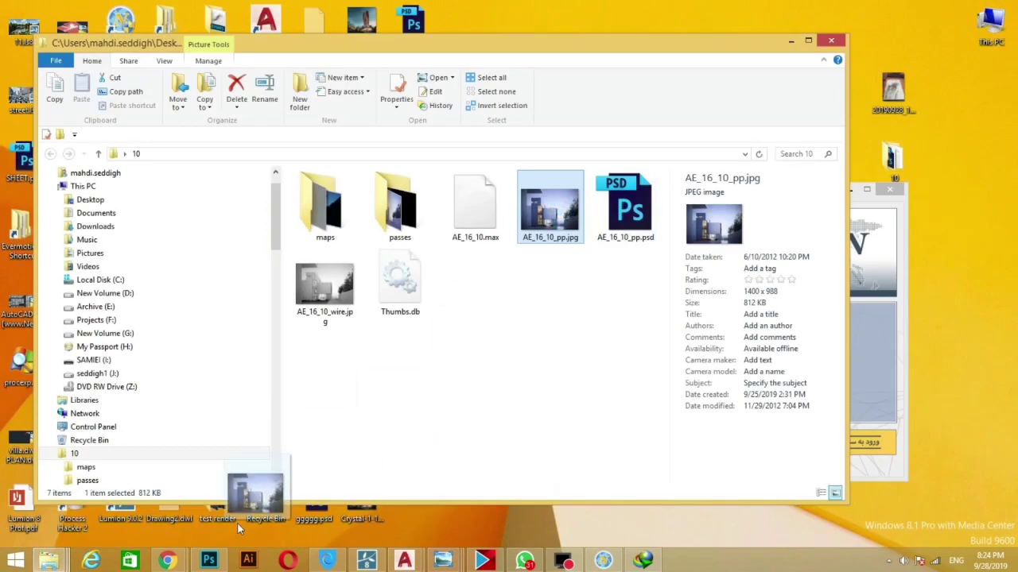
{"action": "left_click", "coordinate": [208, 561]}
{"action": "left_click_drag", "start_coordinate": [667, 16], "coordinate": [477, 49]}
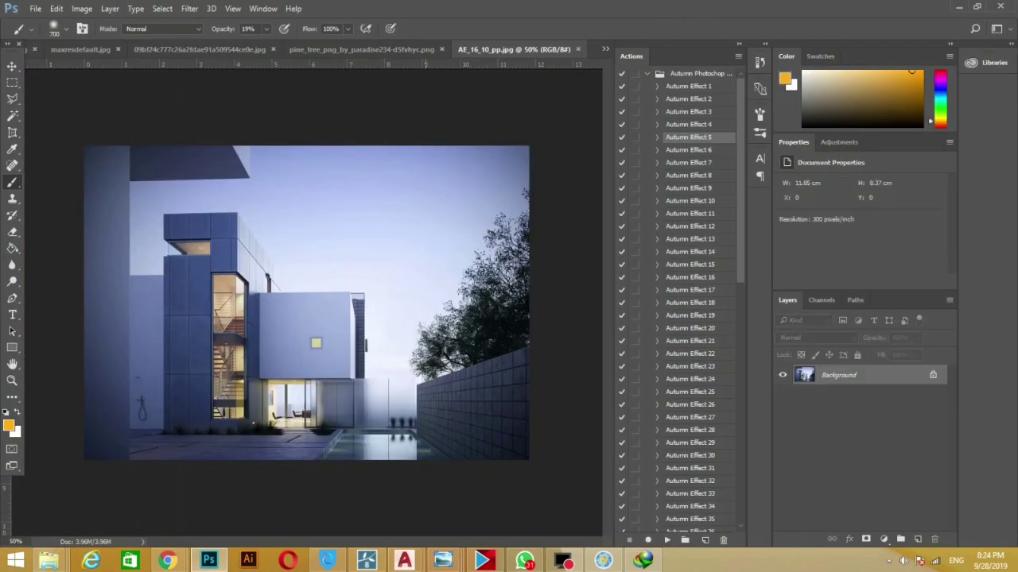
Close the pine tree, maxresdefault and b_730 images without saving, plus the extra Untitled-1
{"action": "left_click_drag", "start_coordinate": [392, 52], "coordinate": [341, 61]}
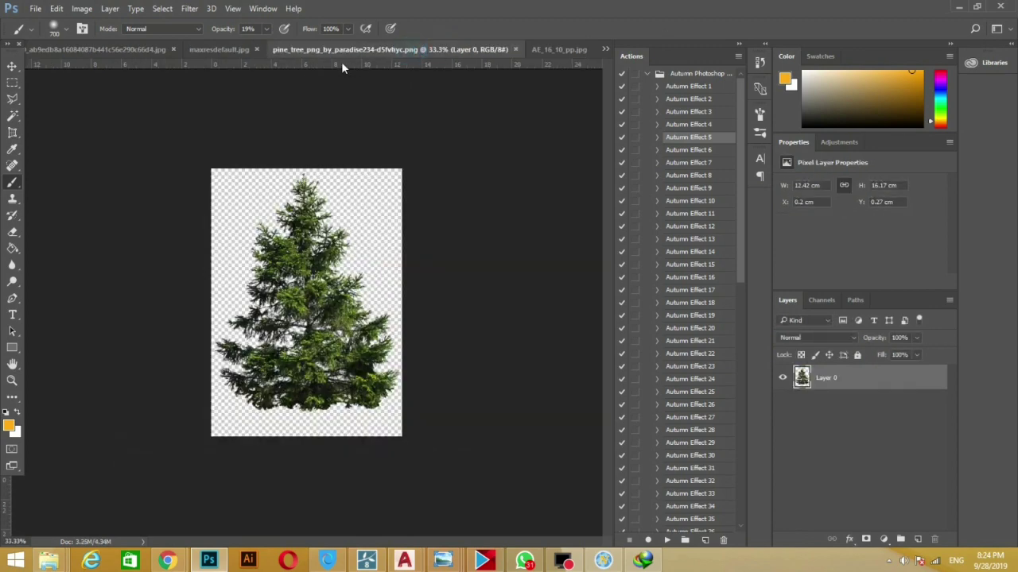
{"action": "left_click", "coordinate": [516, 50]}
{"action": "left_click", "coordinate": [452, 51]}
{"action": "left_click", "coordinate": [512, 49]}
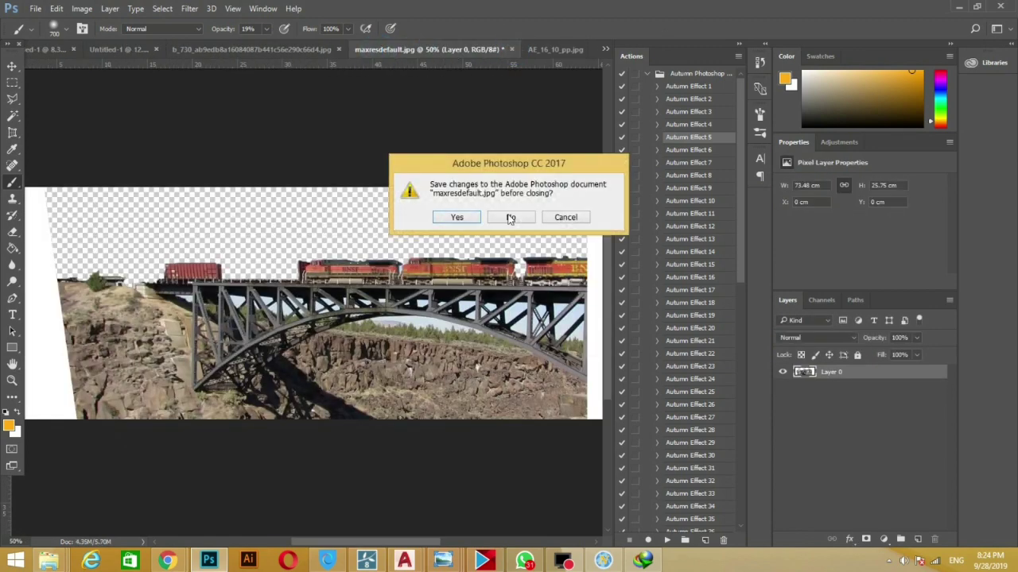
{"action": "left_click", "coordinate": [511, 226]}
{"action": "left_click", "coordinate": [369, 48]}
{"action": "left_click", "coordinate": [500, 49]}
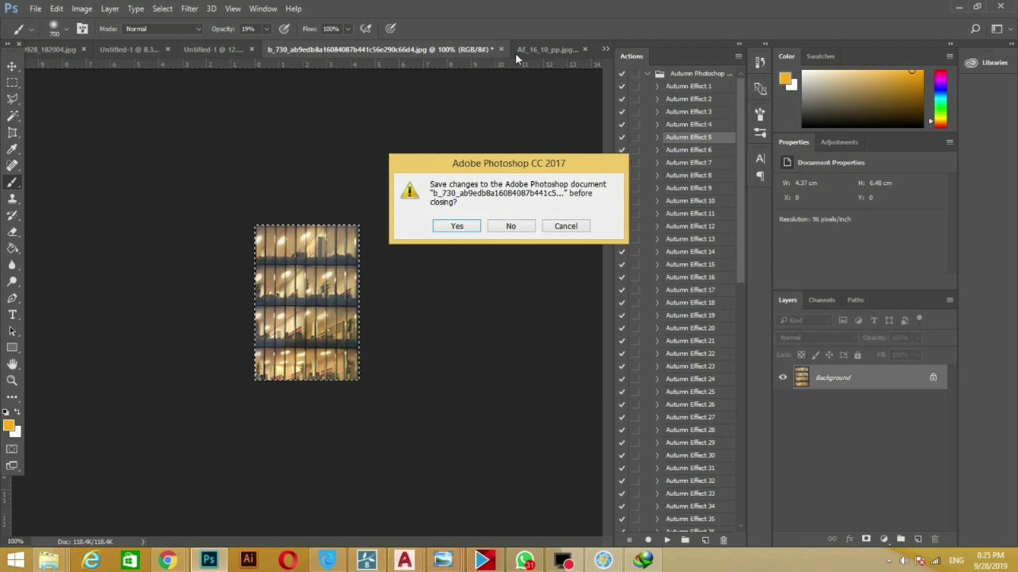
{"action": "left_click", "coordinate": [511, 225]}
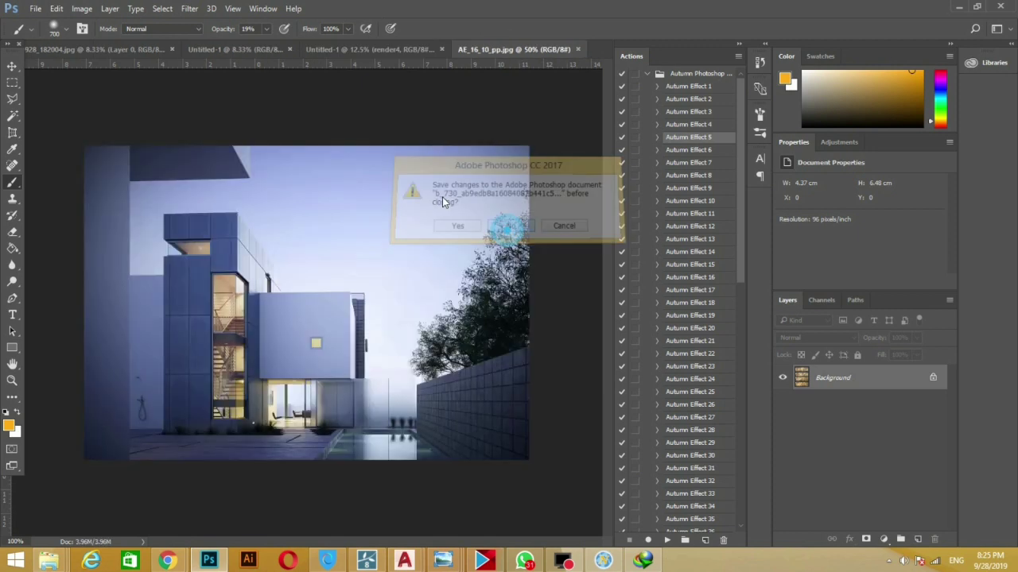
{"action": "left_click", "coordinate": [205, 48]}
{"action": "left_click", "coordinate": [294, 49]}
{"action": "left_click", "coordinate": [278, 49]}
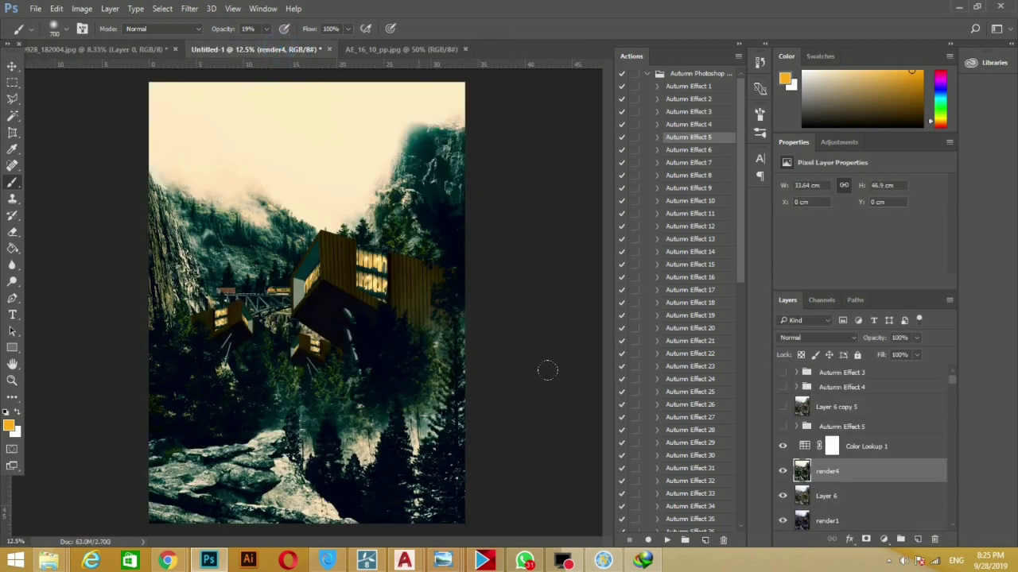
Make Layer 6 copy 5 visible in the composite, keeping render4 shown, and select it
{"action": "left_click", "coordinate": [782, 472]}
{"action": "left_click", "coordinate": [824, 497]}
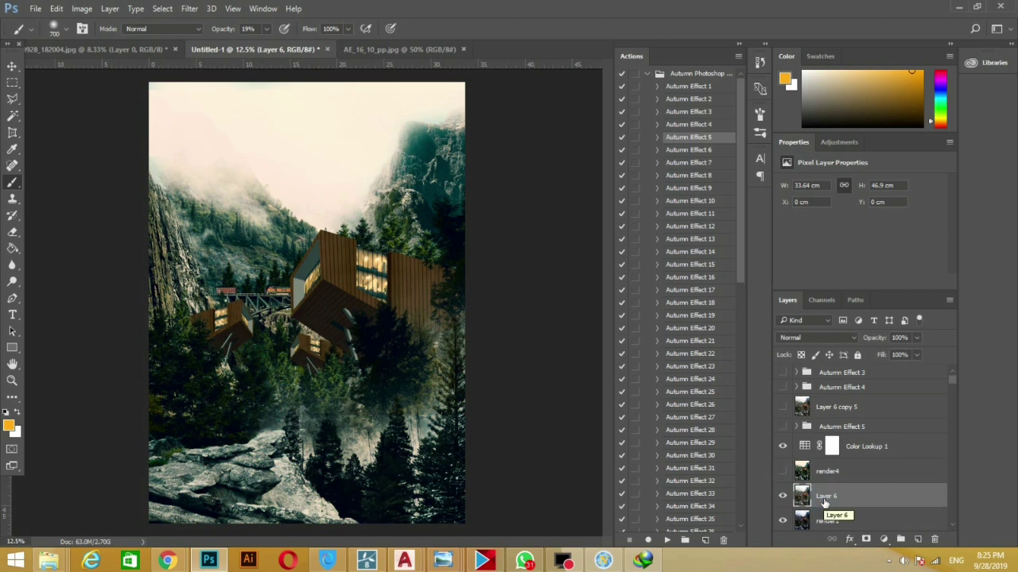
{"action": "left_click", "coordinate": [782, 407]}
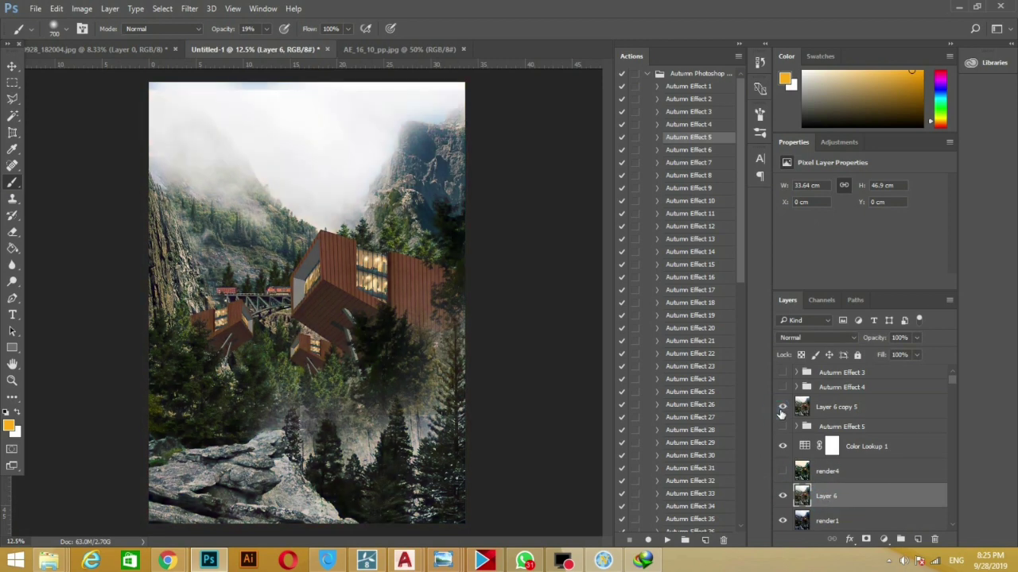
{"action": "left_click", "coordinate": [782, 471]}
{"action": "left_click", "coordinate": [850, 407]}
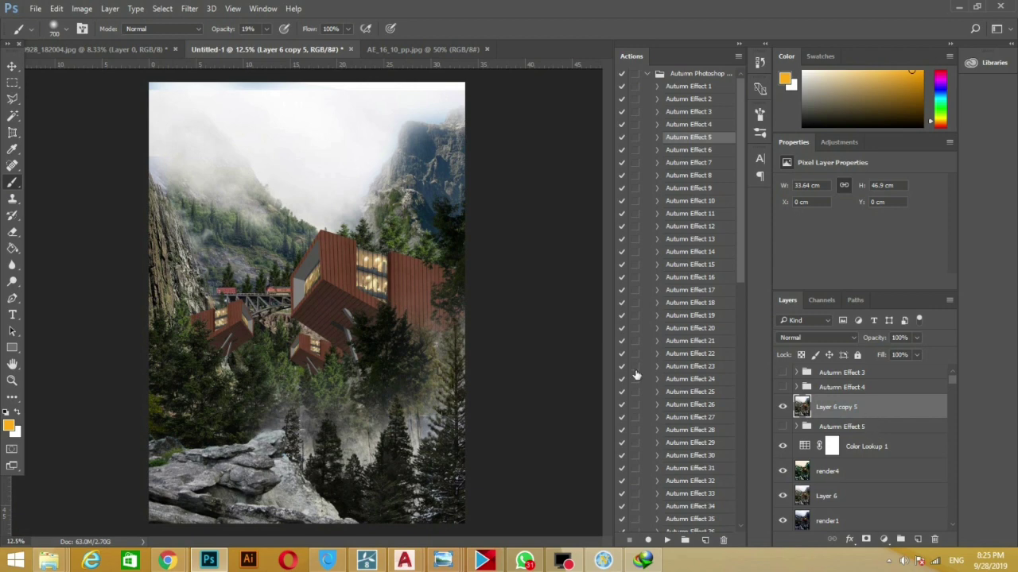
Trial Match Color on Layer 6 copy 5 from AE_16_10_pp.jpg at fade 37, then cancel
{"action": "left_click", "coordinate": [82, 8]}
{"action": "left_click", "coordinate": [286, 291]}
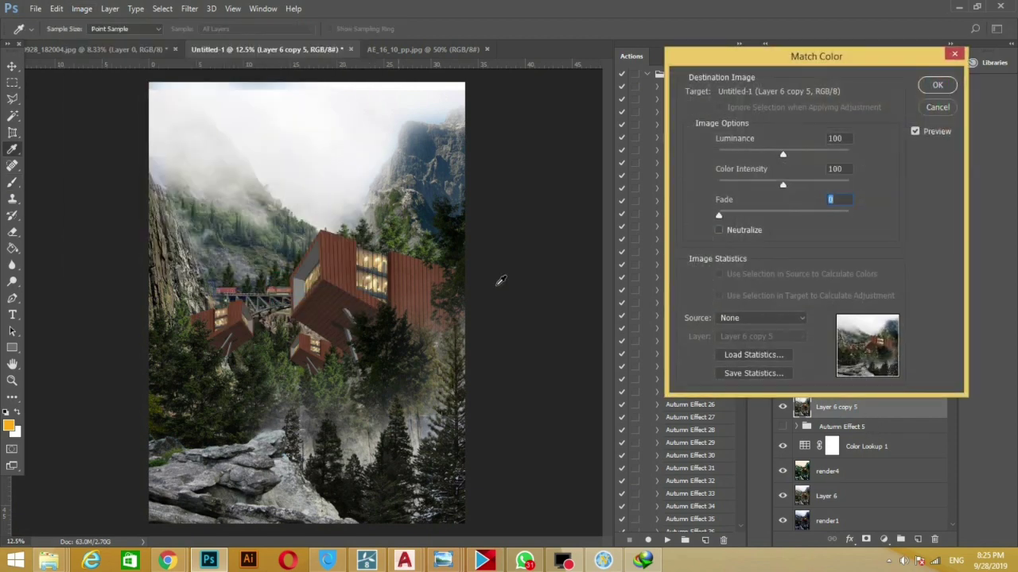
{"action": "left_click", "coordinate": [730, 373]}
{"action": "key", "text": "Escape"}
{"action": "left_click", "coordinate": [760, 318]}
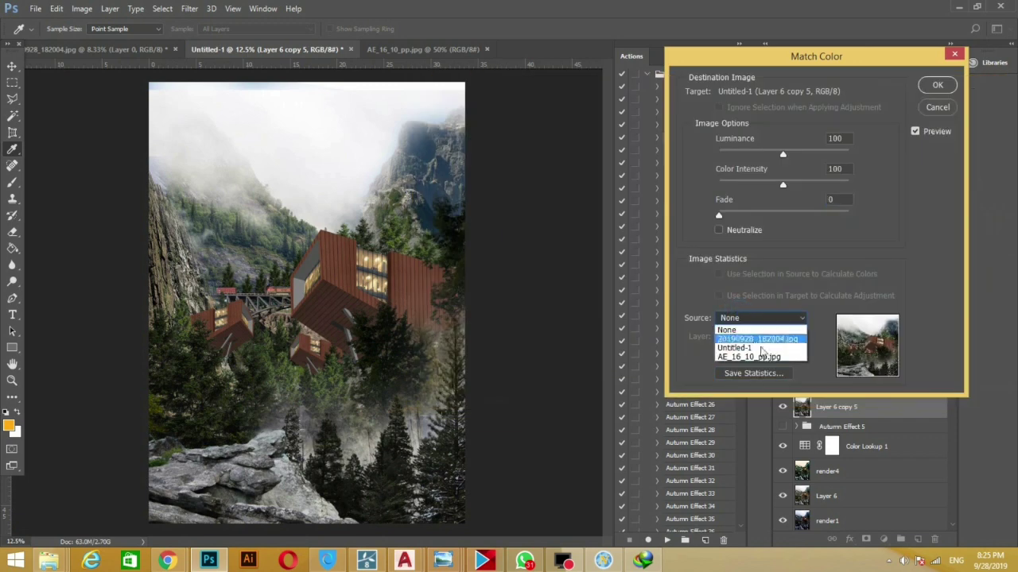
{"action": "left_click", "coordinate": [757, 357]}
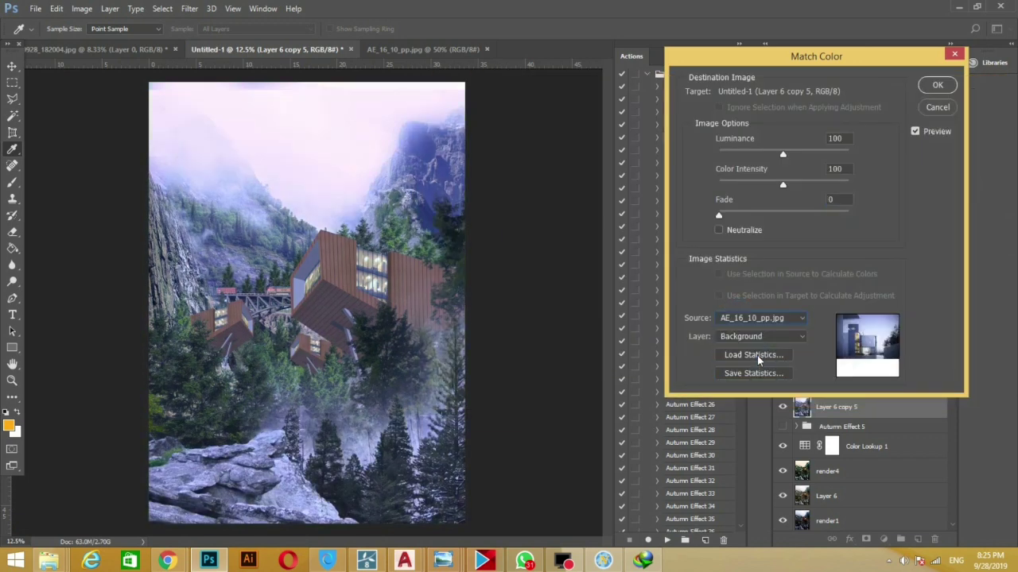
{"action": "left_click_drag", "start_coordinate": [719, 216], "coordinate": [788, 220]}
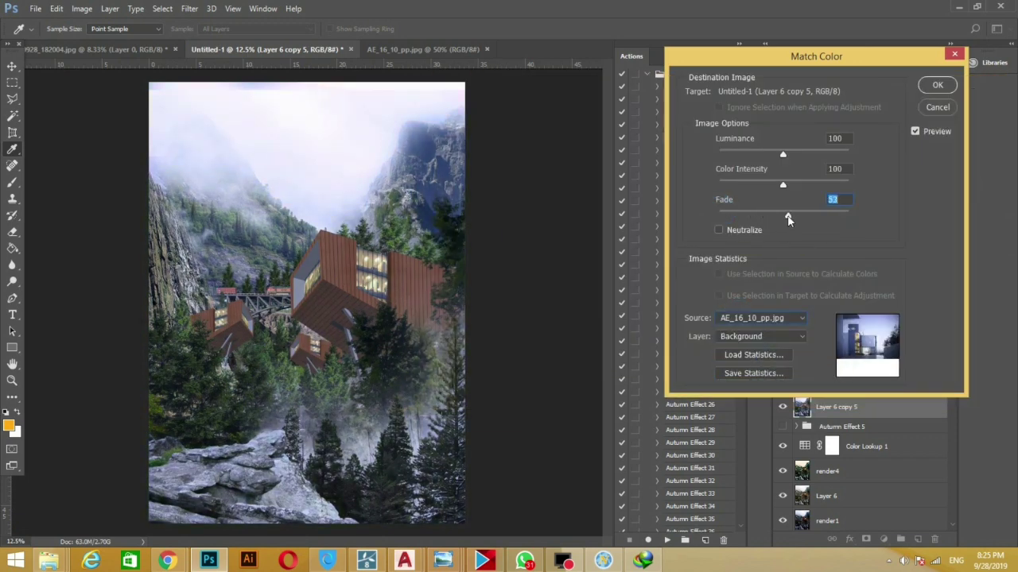
{"action": "left_click", "coordinate": [930, 109]}
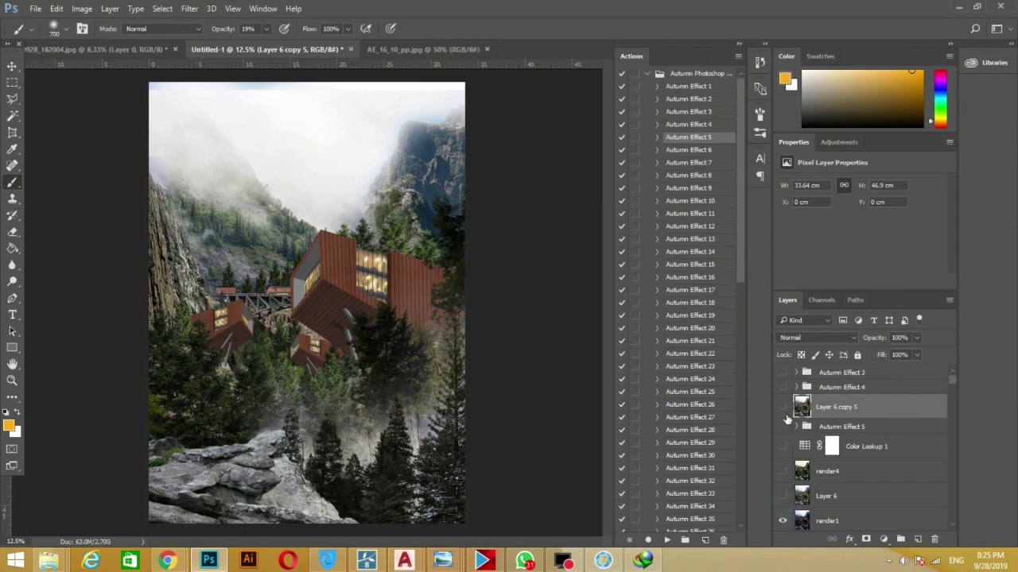
Show only render1, then trial Match Color from AE_16_10_pp.jpg at luminance 77 and cancel
{"action": "left_click", "coordinate": [782, 519], "text": "alt"}
{"action": "left_click", "coordinate": [827, 520]}
{"action": "left_click", "coordinate": [82, 9]}
{"action": "mouse_move", "coordinate": [100, 40]}
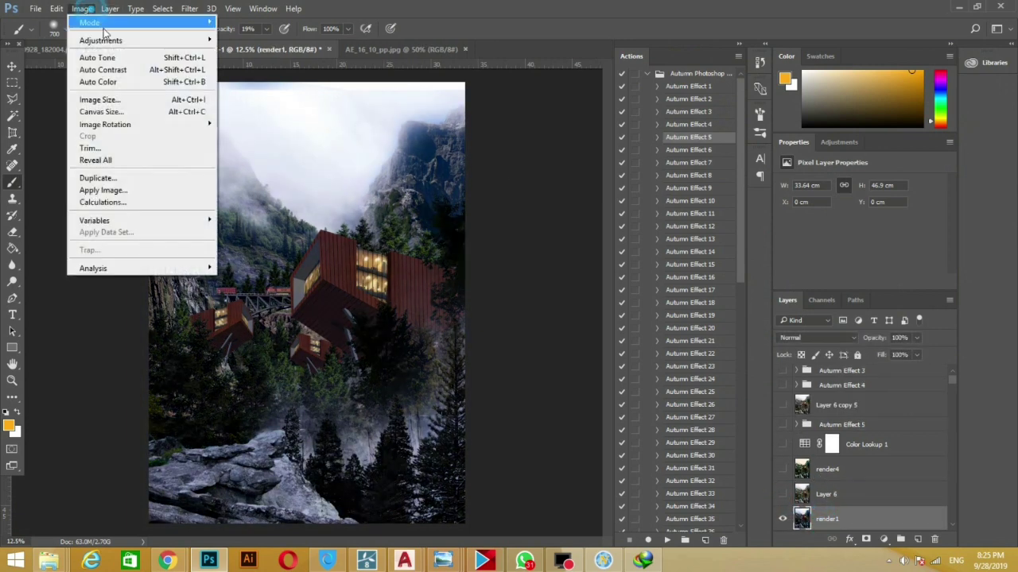
{"action": "left_click", "coordinate": [250, 293]}
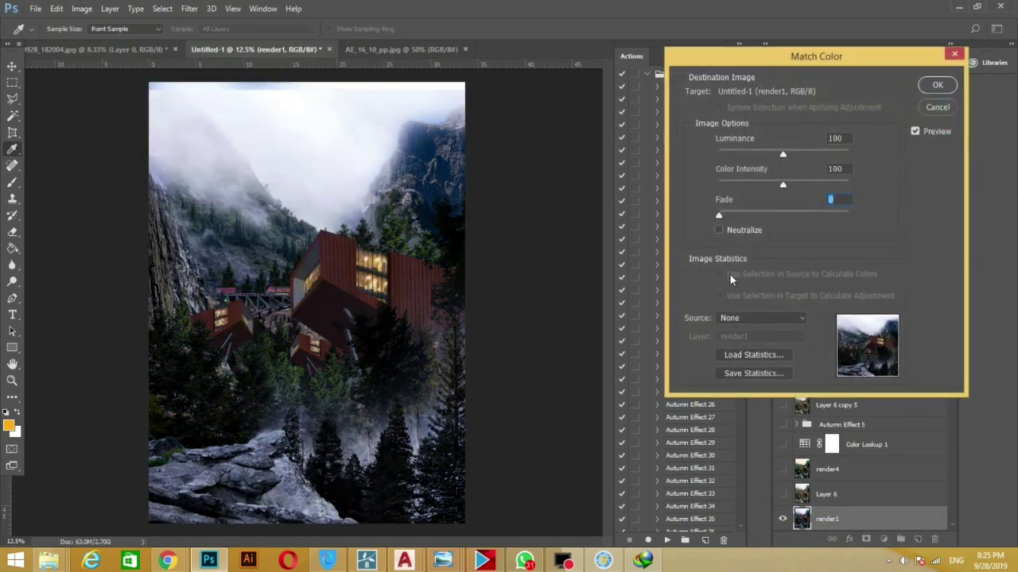
{"action": "left_click", "coordinate": [759, 318]}
{"action": "left_click", "coordinate": [732, 357]}
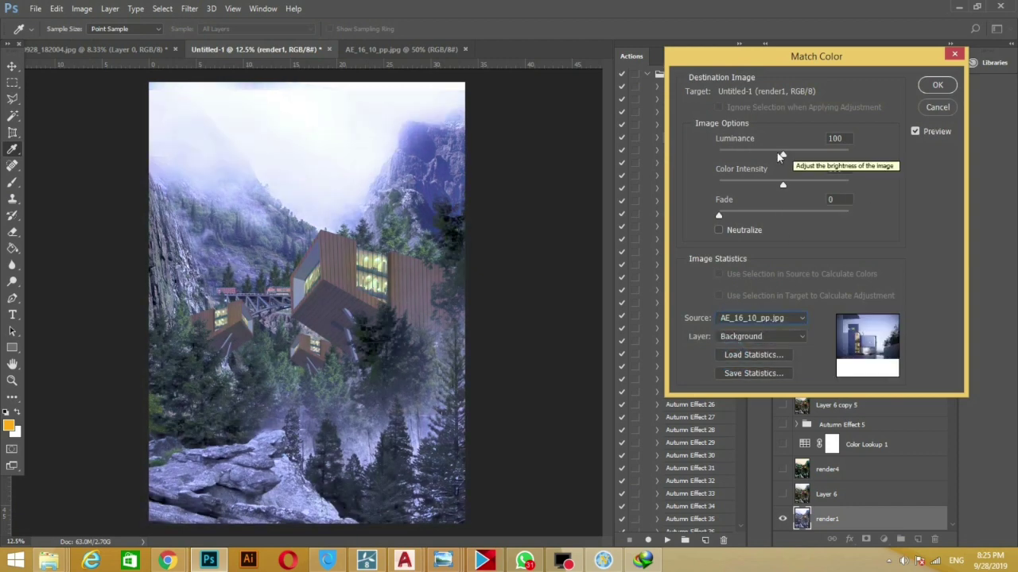
{"action": "left_click_drag", "start_coordinate": [783, 153], "coordinate": [768, 153]}
{"action": "left_click", "coordinate": [937, 106]}
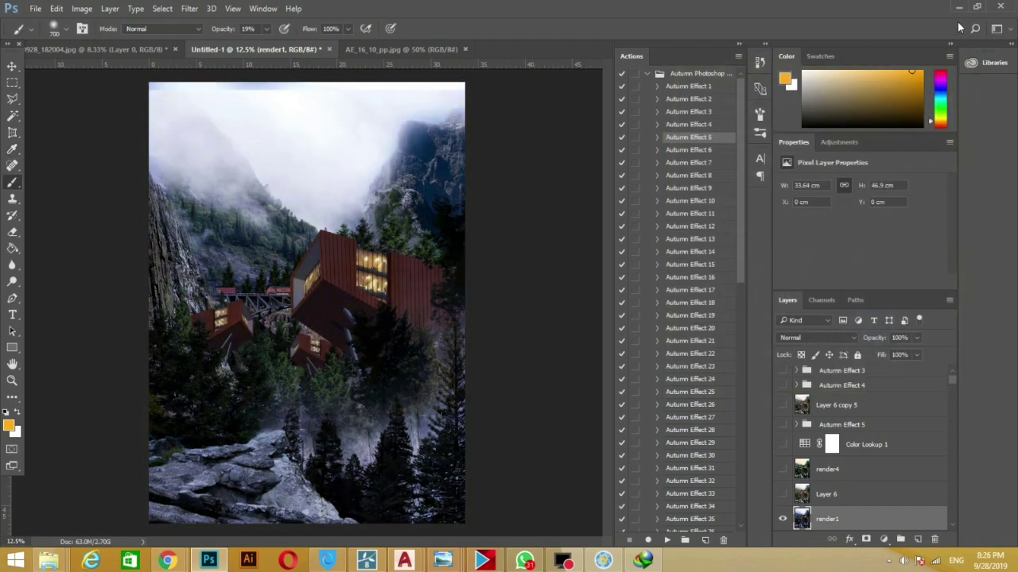
Return to the Untitled-1 composite, keep Layer 6 hidden and show render4
{"action": "left_click", "coordinate": [958, 6]}
{"action": "left_click", "coordinate": [831, 39]}
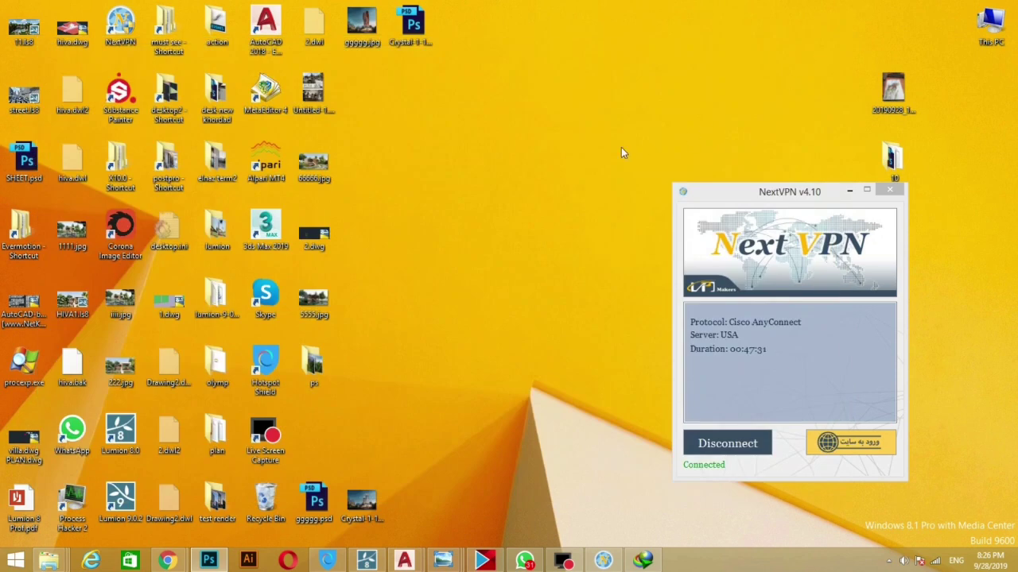
{"action": "double_click", "coordinate": [411, 32]}
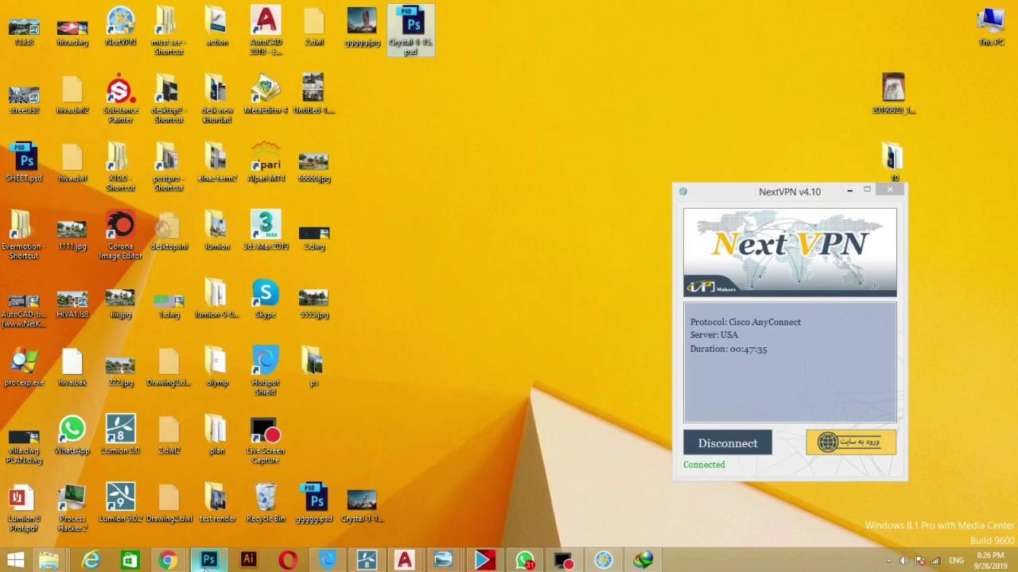
{"action": "left_click", "coordinate": [100, 56]}
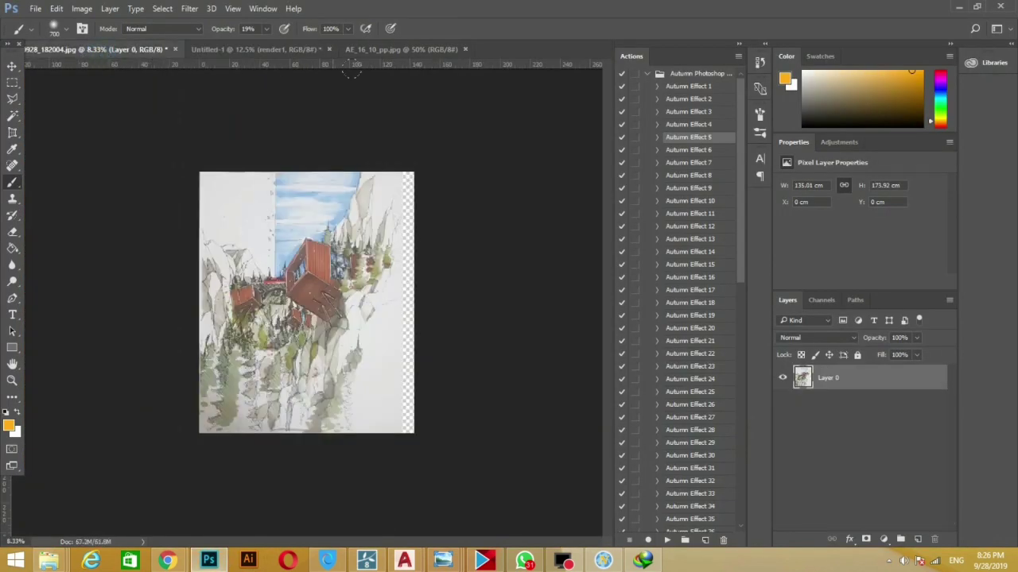
{"action": "left_click", "coordinate": [254, 49]}
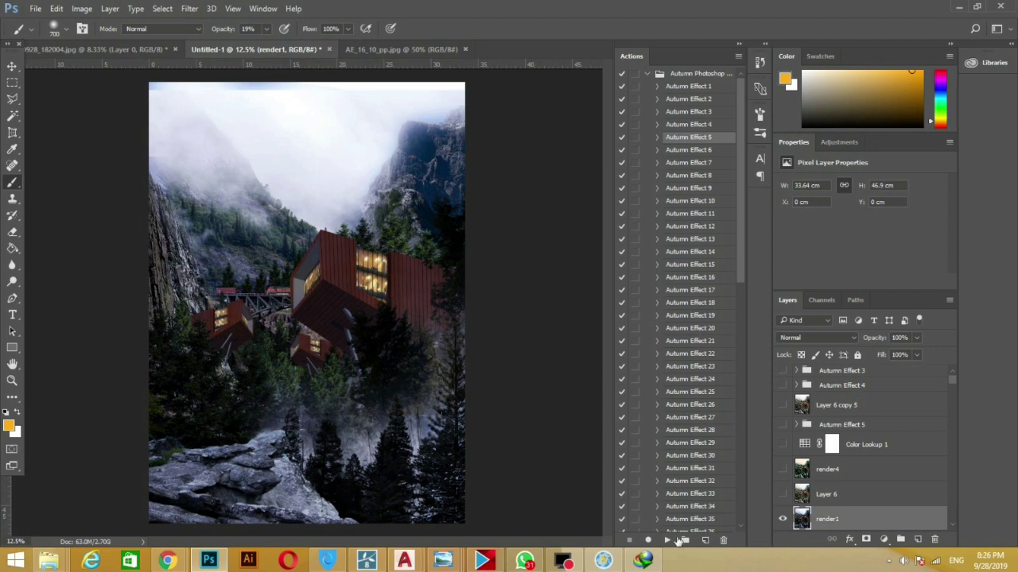
{"action": "left_click", "coordinate": [826, 495]}
{"action": "left_click", "coordinate": [783, 496]}
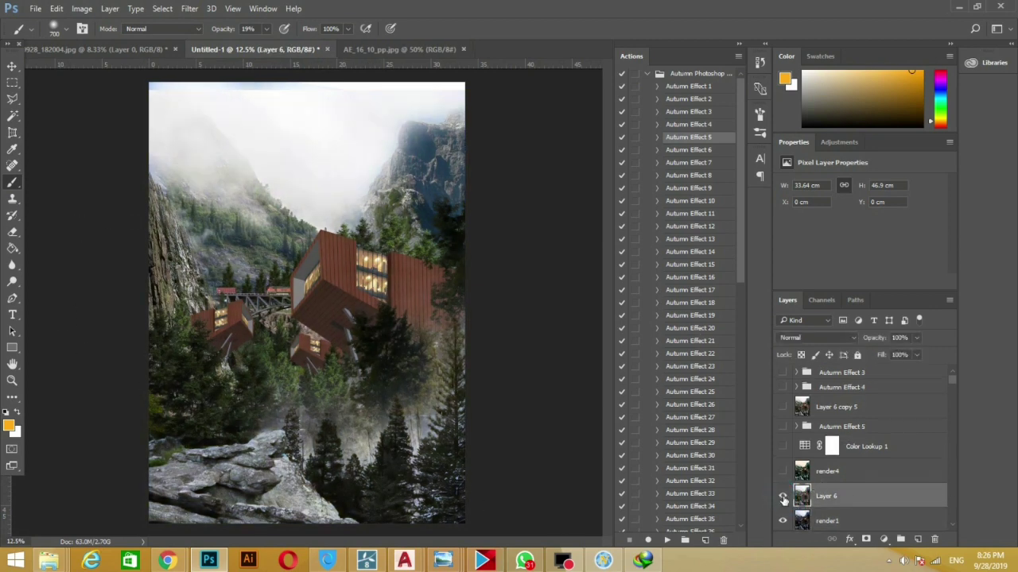
{"action": "left_click", "coordinate": [783, 496]}
{"action": "scroll", "coordinate": [782, 477], "scroll_direction": "down", "scroll_amount": 1}
{"action": "left_click", "coordinate": [782, 458]}
{"action": "scroll", "coordinate": [791, 416], "scroll_direction": "up", "scroll_amount": 1}
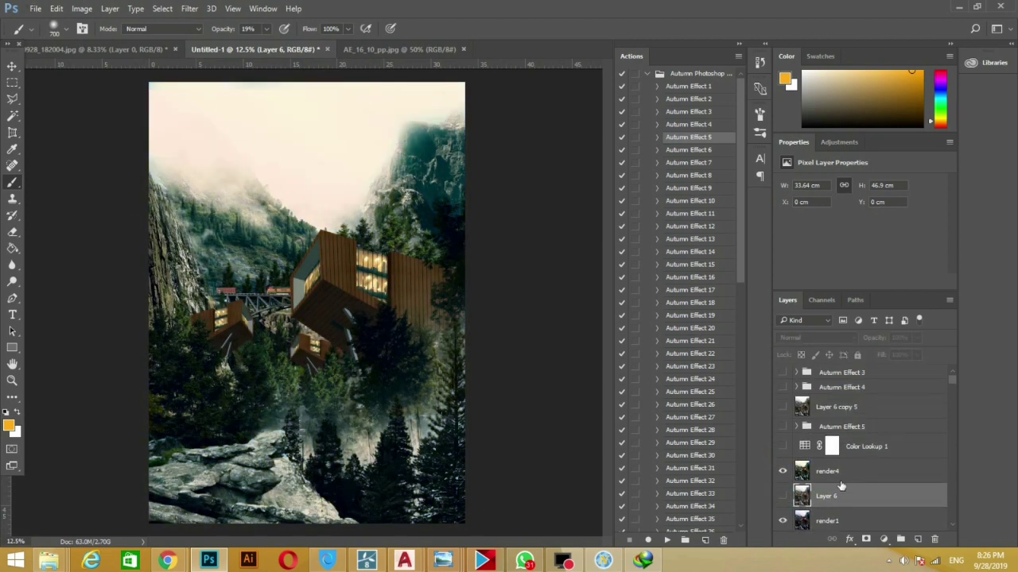
Save the current grade as JPEG '1' in the Desktop ps folder, accepting the default JPEG options
{"action": "left_click", "coordinate": [35, 8]}
{"action": "left_click", "coordinate": [85, 149]}
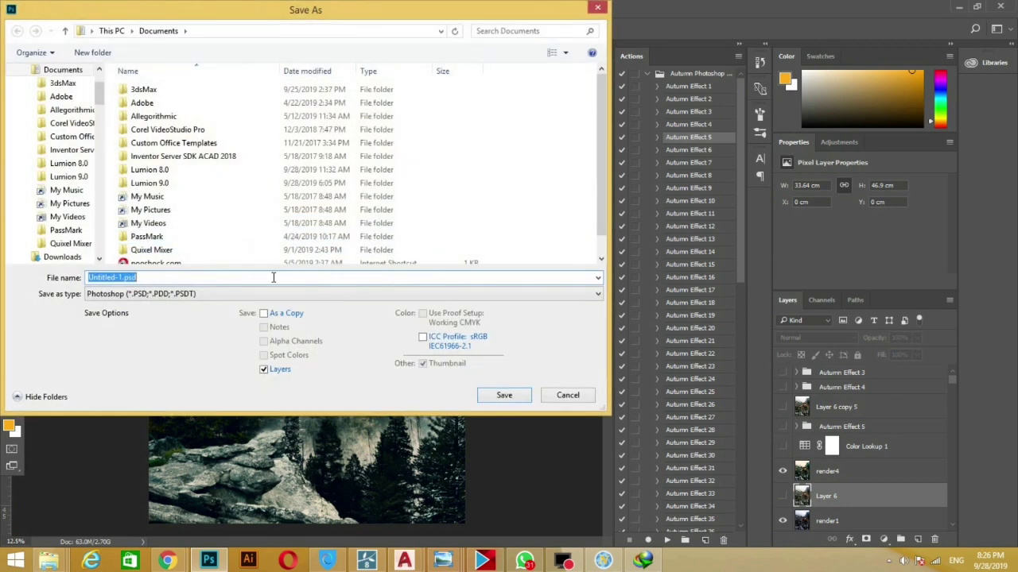
{"action": "scroll", "coordinate": [56, 119], "scroll_direction": "up", "scroll_amount": 3}
{"action": "left_click", "coordinate": [44, 75]}
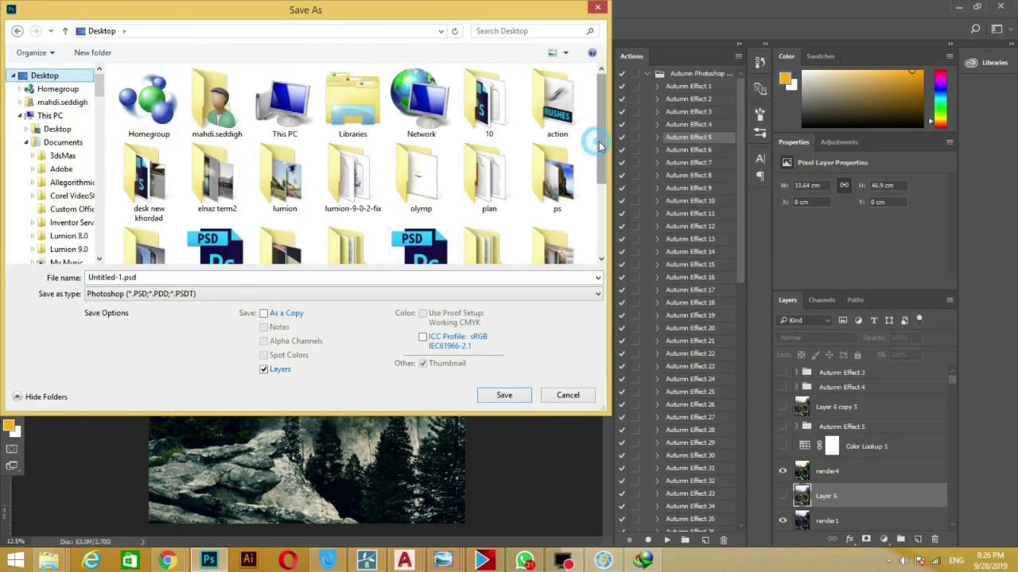
{"action": "double_click", "coordinate": [557, 179]}
{"action": "type", "text": "1"}
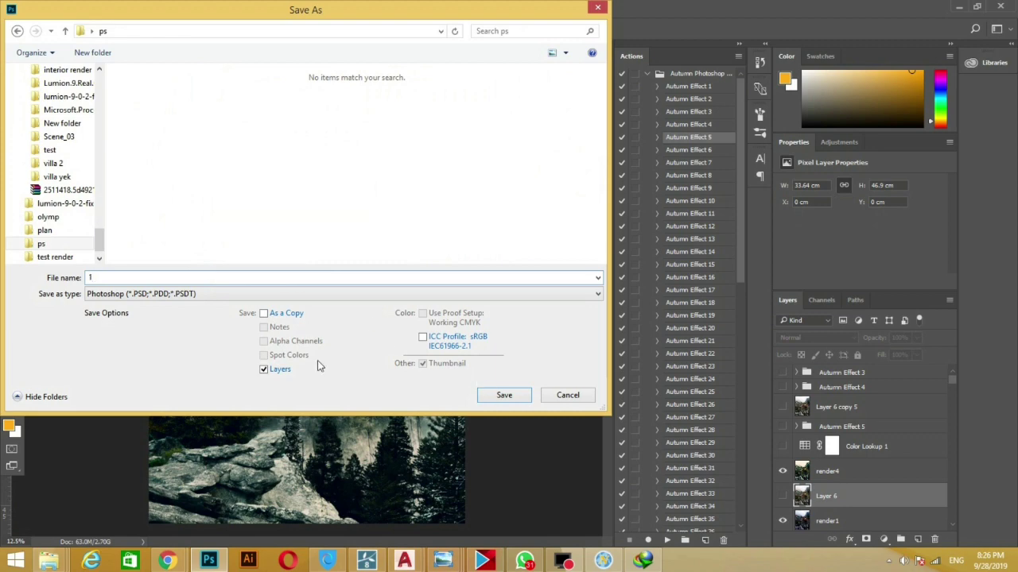
{"action": "left_click", "coordinate": [318, 293]}
{"action": "left_click", "coordinate": [119, 385]}
{"action": "left_click", "coordinate": [505, 395]}
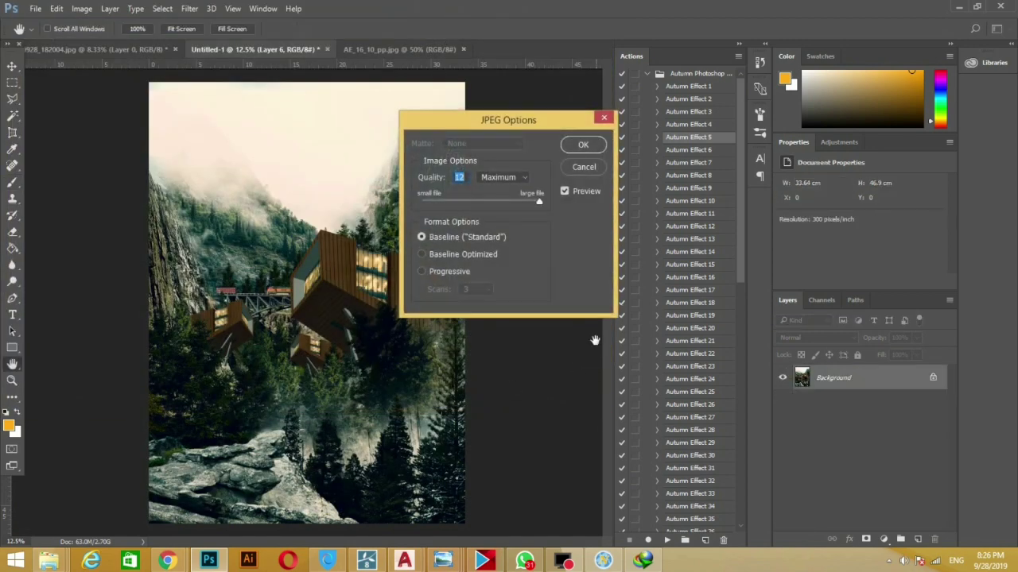
{"action": "left_click", "coordinate": [584, 147]}
Switch render layer visibility to another grade and save it as the second JPEG
{"action": "left_click", "coordinate": [782, 472]}
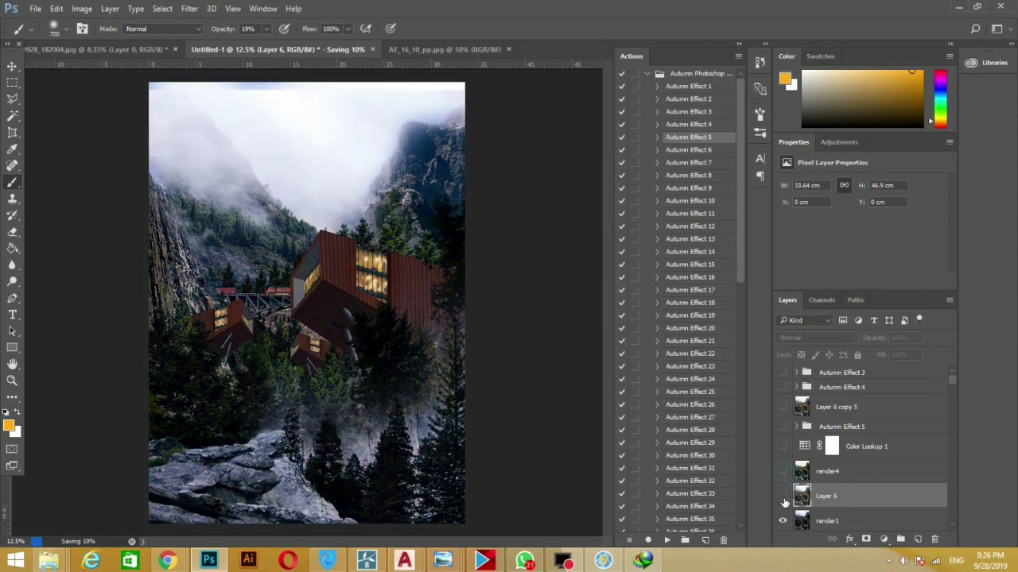
{"action": "left_click", "coordinate": [782, 496]}
{"action": "left_click", "coordinate": [783, 496]}
{"action": "scroll", "coordinate": [805, 497], "scroll_direction": "down", "scroll_amount": 1}
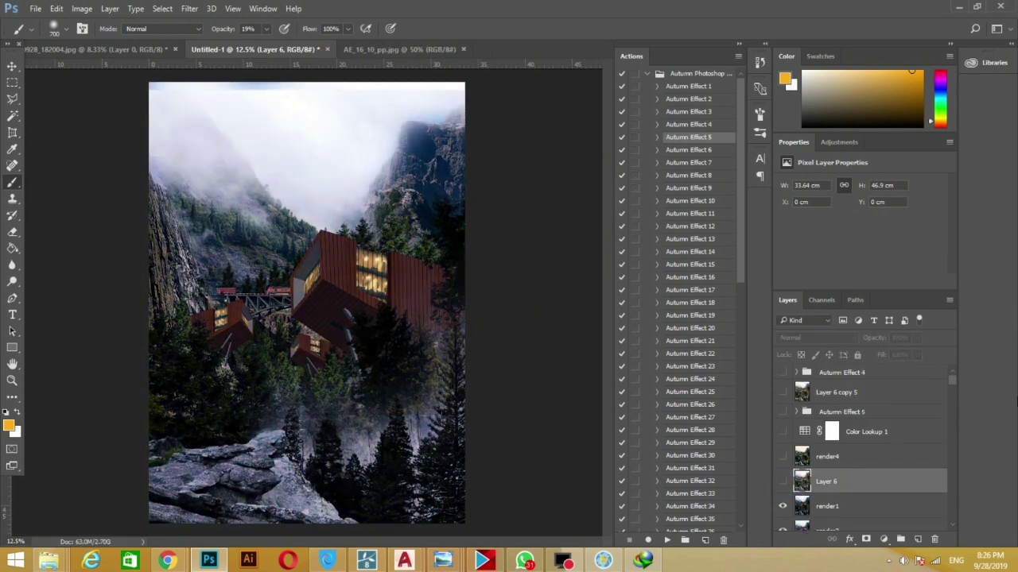
{"action": "left_click", "coordinate": [36, 8]}
{"action": "left_click", "coordinate": [74, 162]}
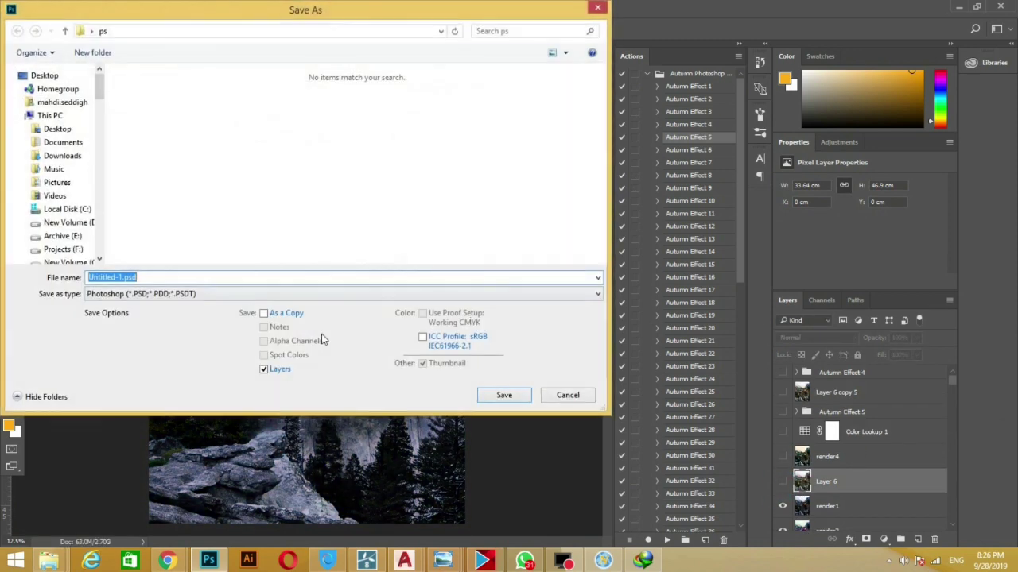
{"action": "left_click", "coordinate": [192, 294]}
{"action": "left_click", "coordinate": [120, 392]}
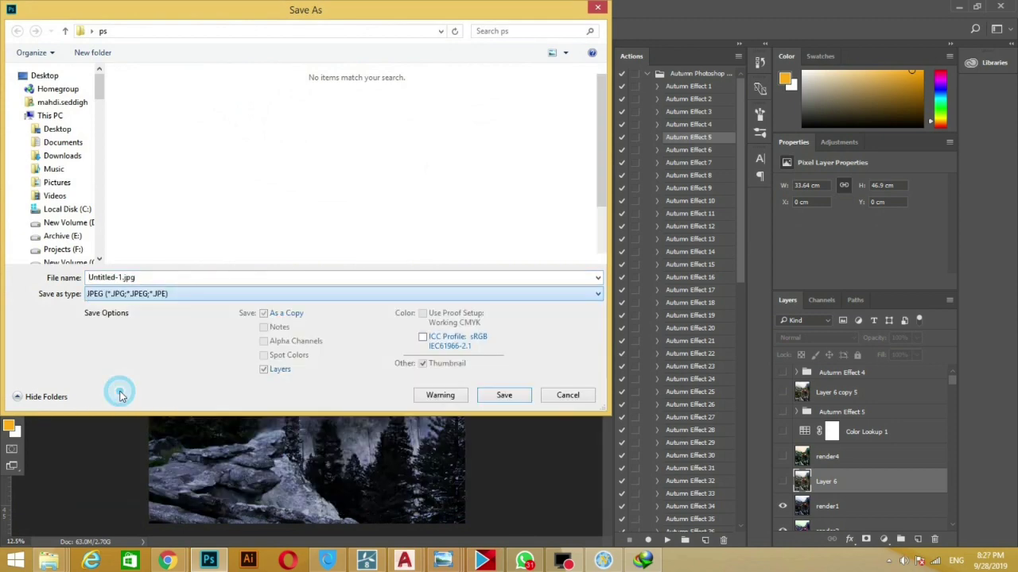
{"action": "left_click", "coordinate": [504, 395]}
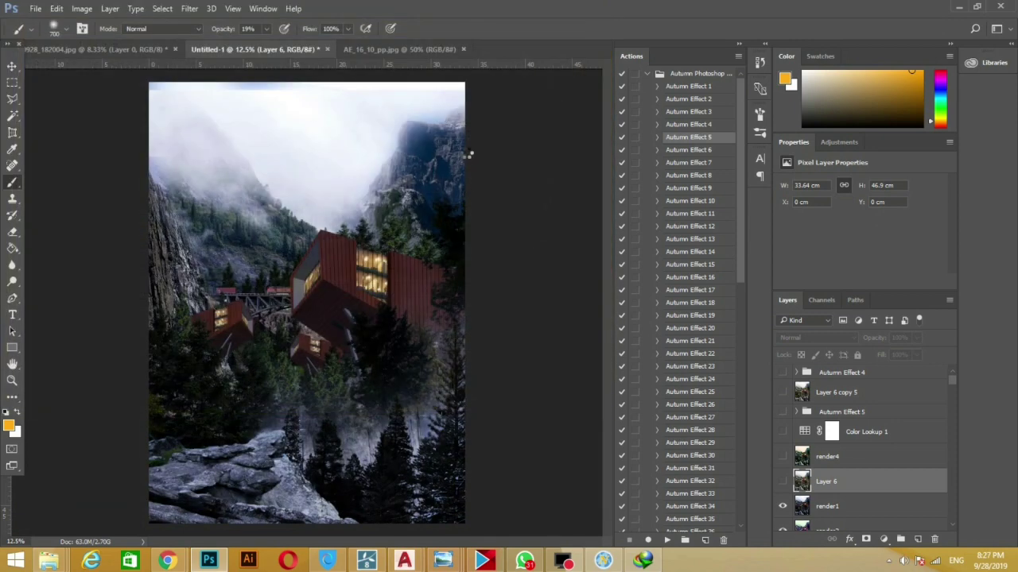
{"action": "left_click", "coordinate": [582, 142]}
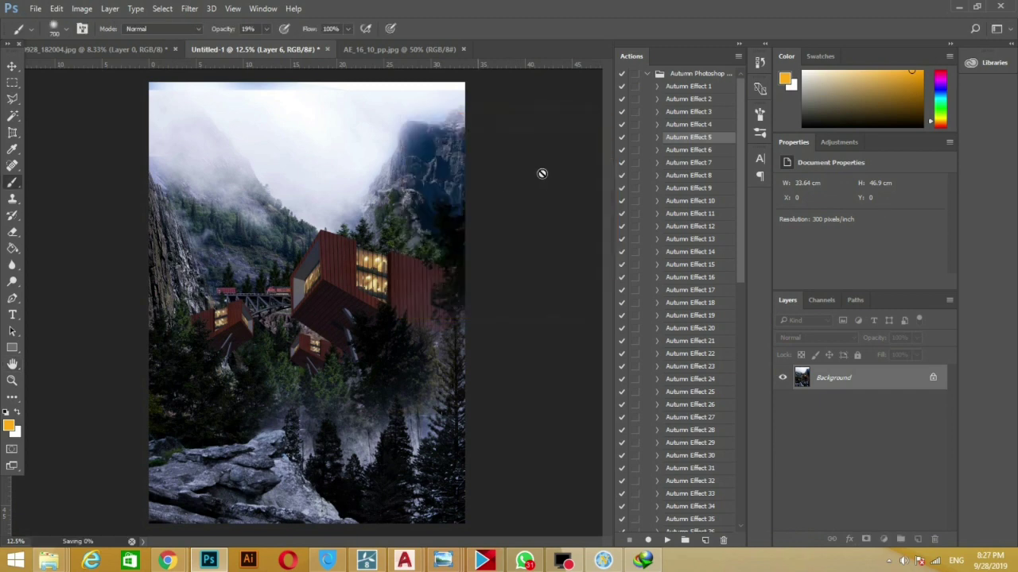
Hide render1 to show the teal grade and save it as the third JPEG
{"action": "scroll", "coordinate": [775, 481], "scroll_direction": "down", "scroll_amount": 2}
{"action": "left_click", "coordinate": [782, 462]}
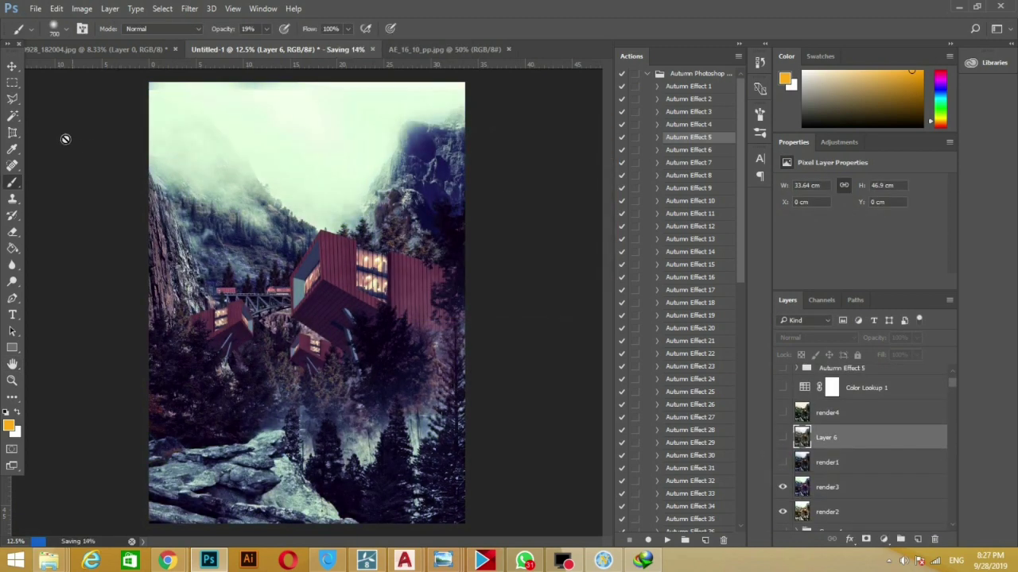
{"action": "left_click", "coordinate": [36, 8]}
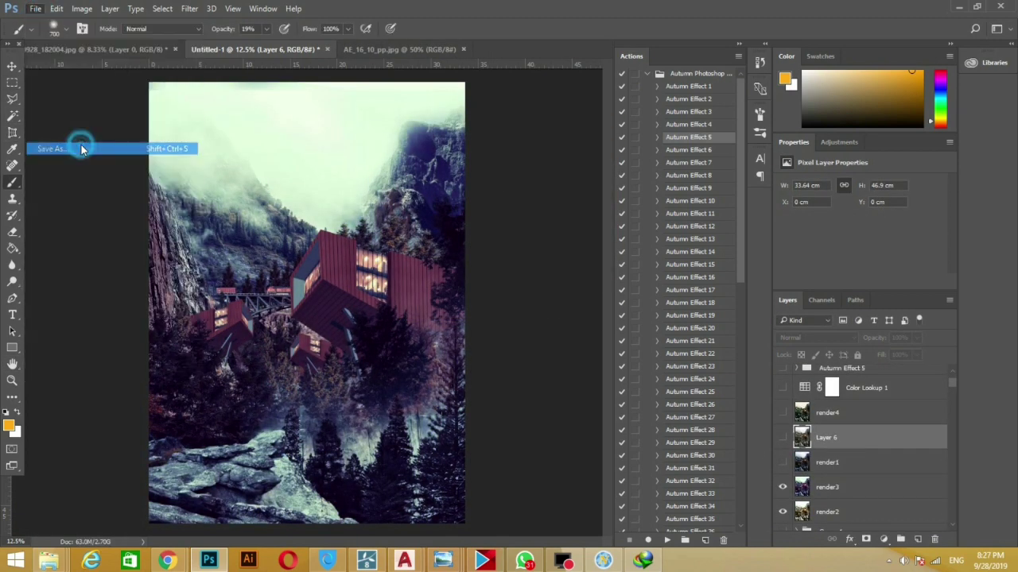
{"action": "left_click", "coordinate": [81, 145]}
{"action": "left_click", "coordinate": [191, 294]}
{"action": "left_click", "coordinate": [114, 392]}
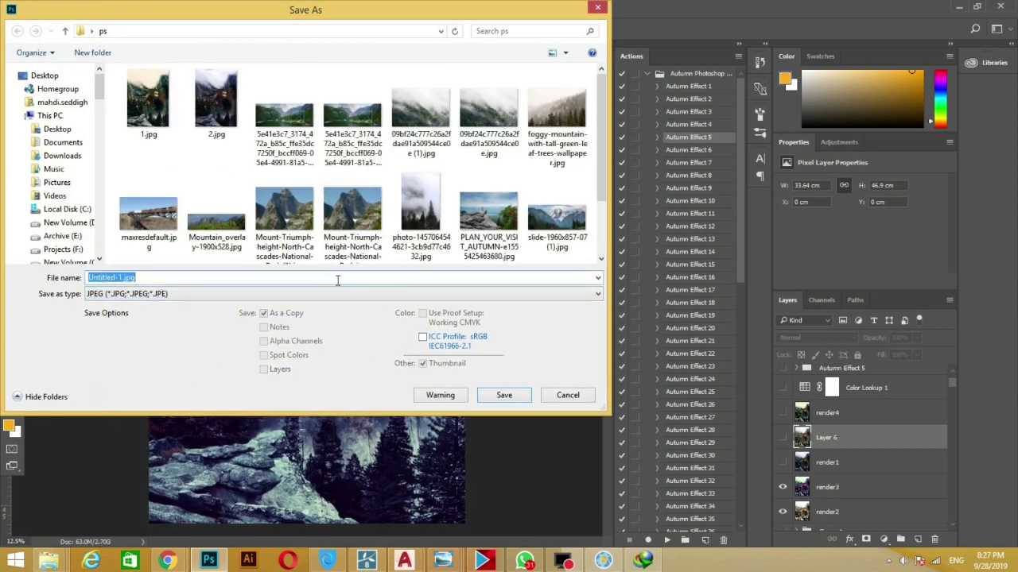
{"action": "left_click", "coordinate": [520, 395]}
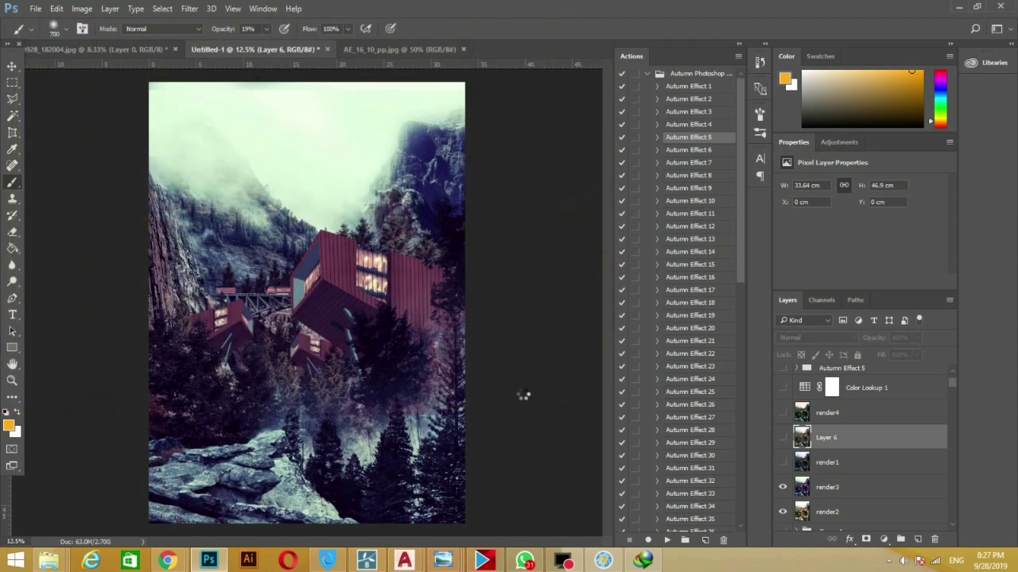
{"action": "left_click", "coordinate": [581, 143]}
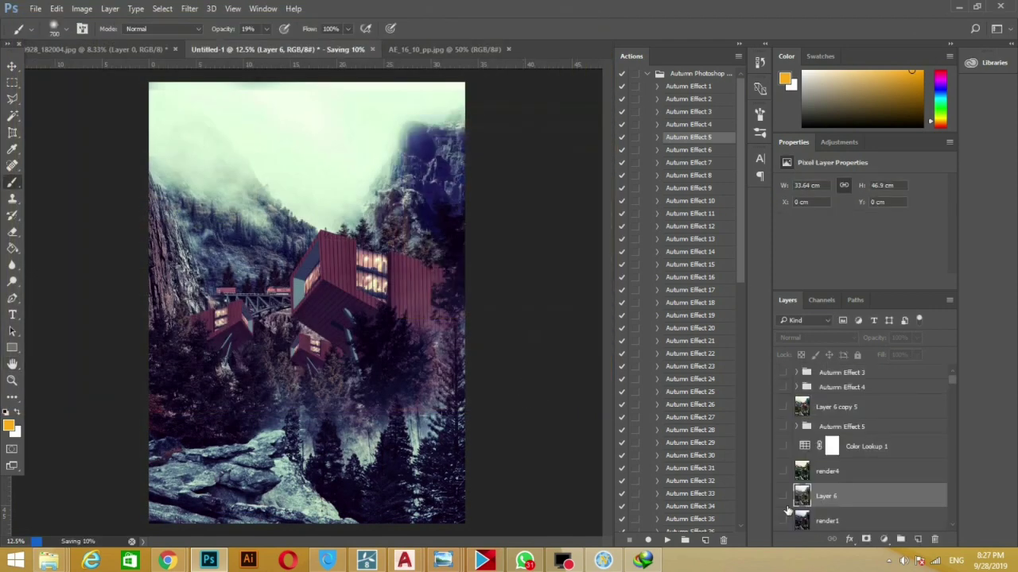
Hide render3 for the warmer green grade and save it as the fourth JPEG
{"action": "left_click", "coordinate": [782, 487]}
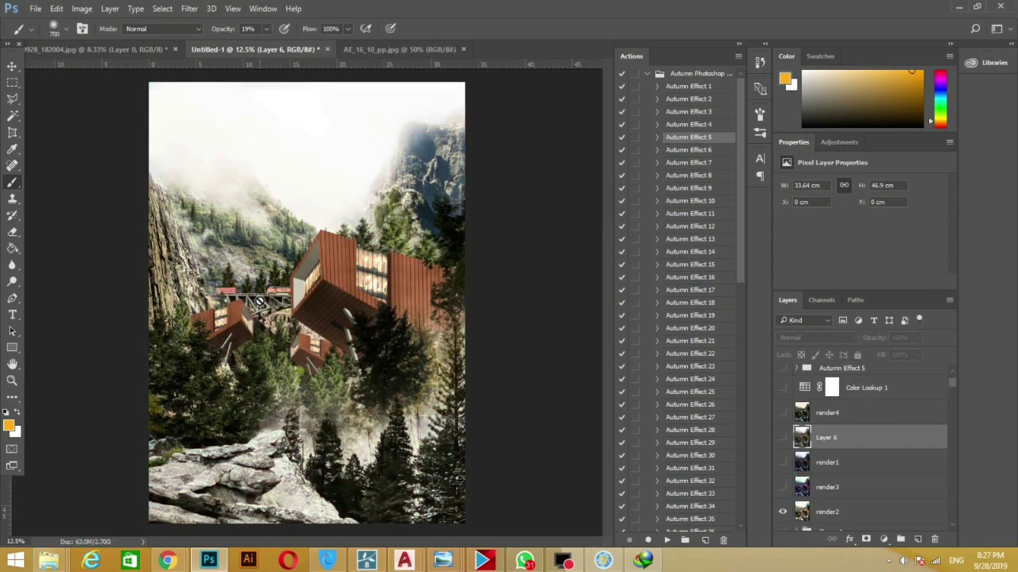
{"action": "left_click", "coordinate": [35, 8]}
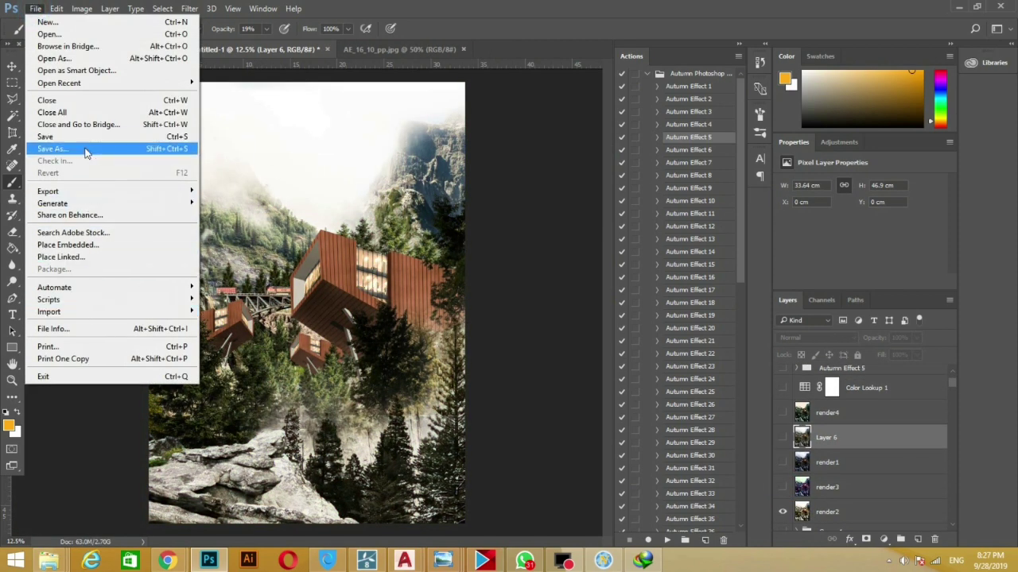
{"action": "left_click", "coordinate": [88, 150]}
{"action": "left_click", "coordinate": [166, 294]}
{"action": "left_click", "coordinate": [120, 392]}
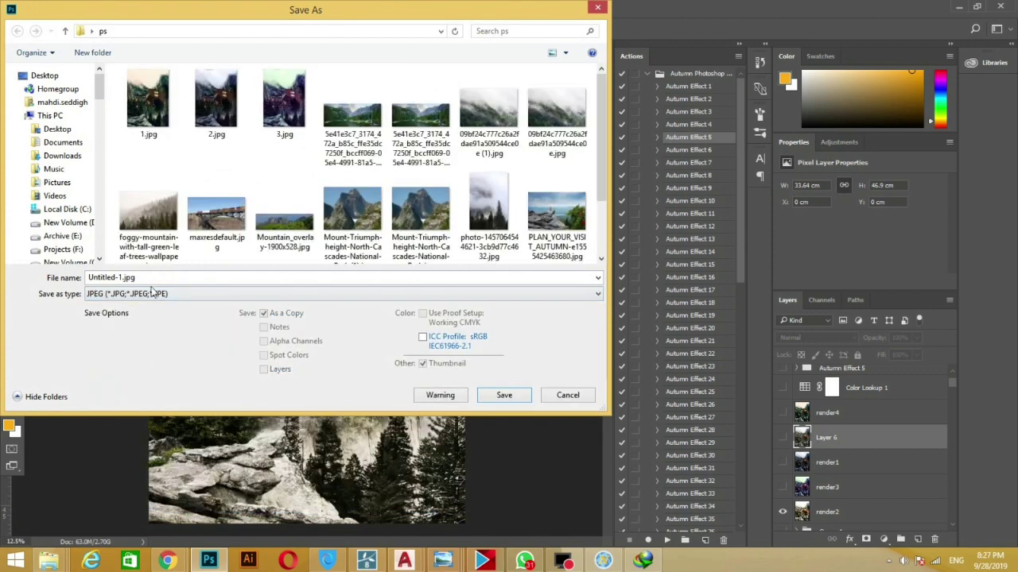
{"action": "double_click", "coordinate": [151, 278]}
{"action": "type", "text": "1"}
{"action": "left_click", "coordinate": [496, 400]}
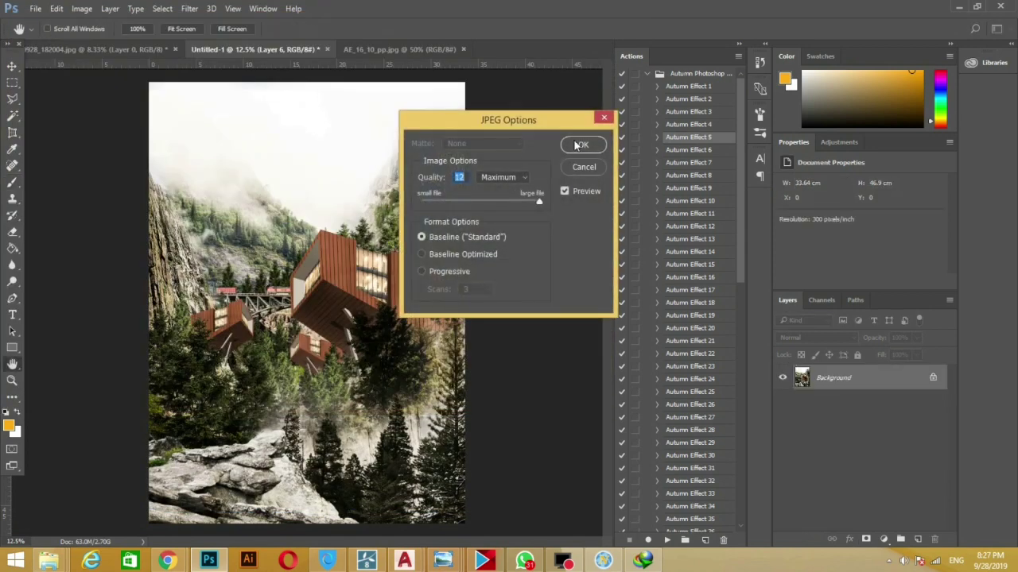
{"action": "left_click", "coordinate": [584, 140]}
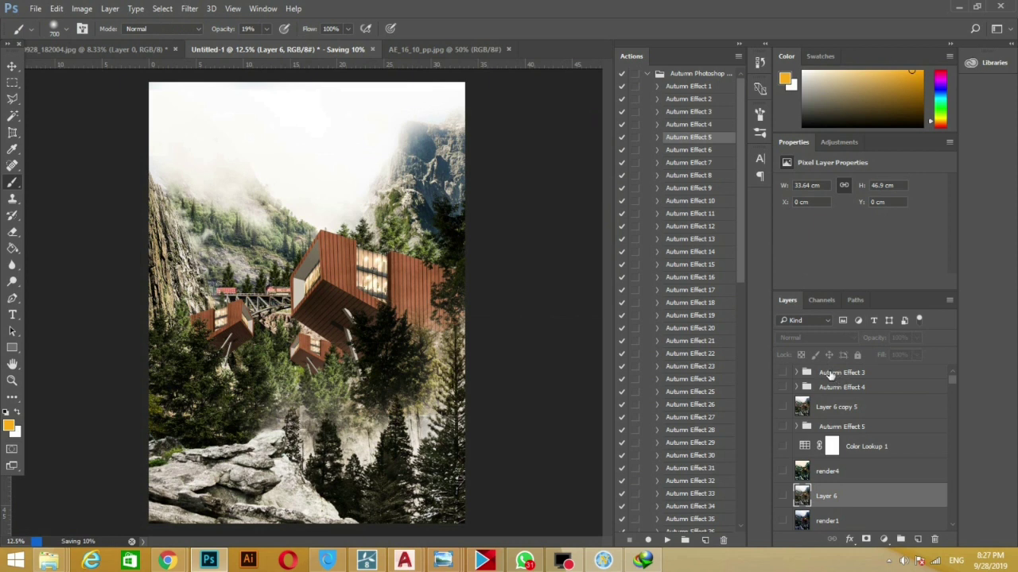
Move sketch Layer 1 beneath render2, check the sketch, then reshow render2, render3 and render1
{"action": "left_click_drag", "start_coordinate": [953, 379], "coordinate": [953, 524]}
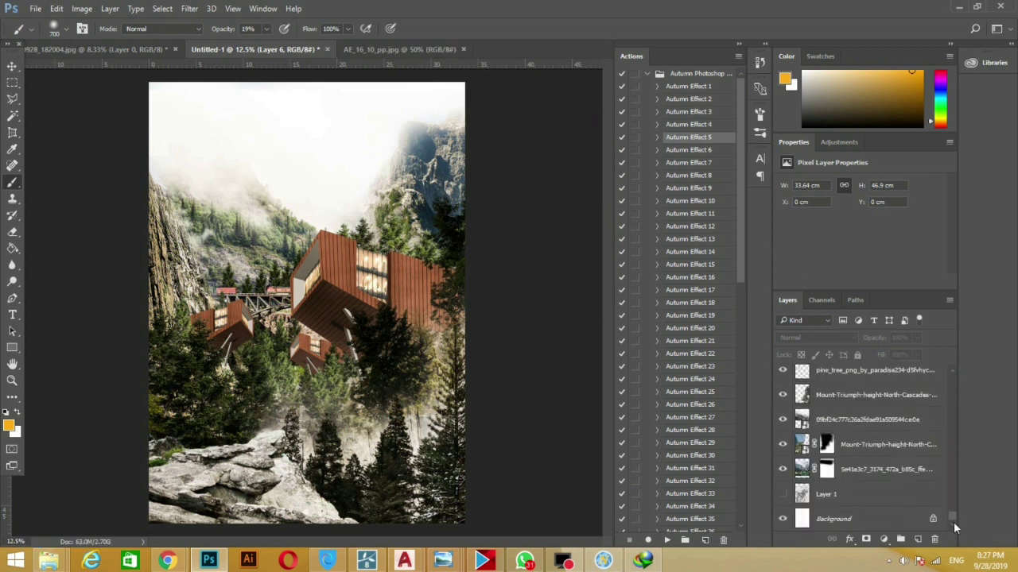
{"action": "mouse_move", "coordinate": [827, 494]}
{"action": "left_mouse_down"}
{"action": "mouse_move", "coordinate": [853, 333]}
{"action": "mouse_move", "coordinate": [843, 504]}
{"action": "mouse_move", "coordinate": [831, 480]}
{"action": "left_mouse_up"}
{"action": "left_click", "coordinate": [783, 455]}
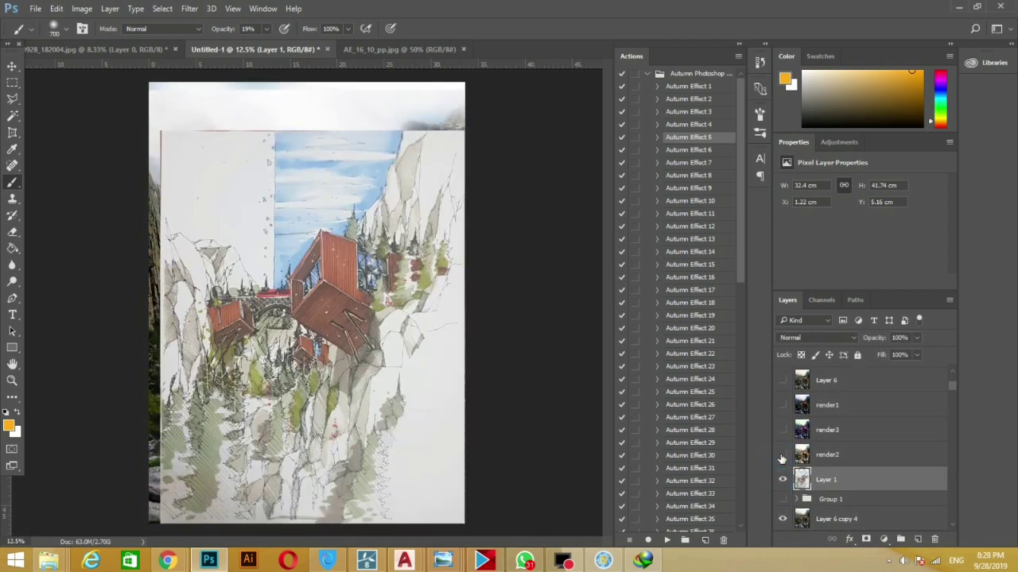
{"action": "left_click", "coordinate": [782, 455]}
{"action": "left_click", "coordinate": [782, 430]}
{"action": "left_click", "coordinate": [783, 405]}
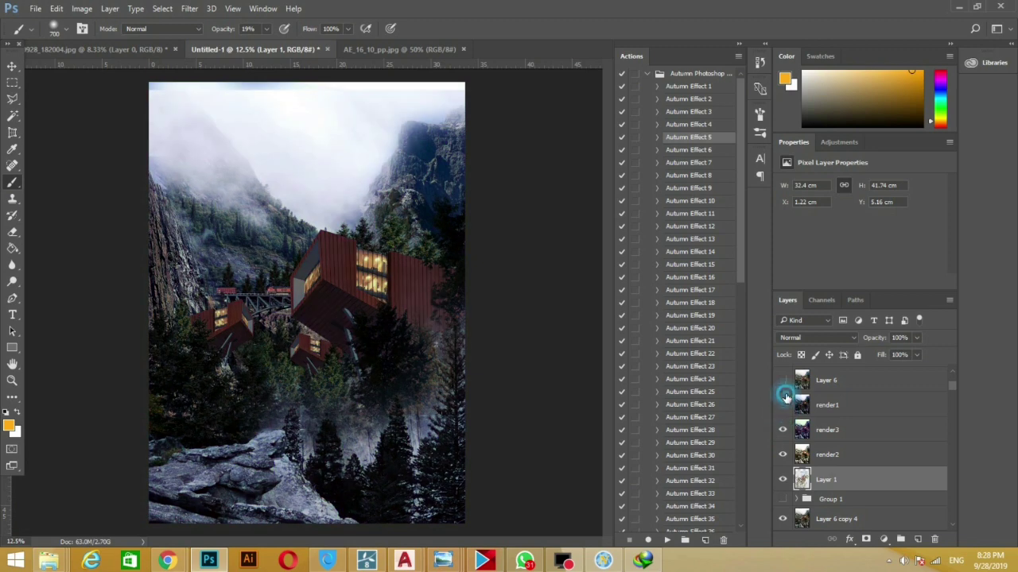
Toggle the render layers to compare grades, ending with only the sketch visible
{"action": "left_click", "coordinate": [783, 405]}
{"action": "left_click", "coordinate": [783, 380]}
{"action": "left_click", "coordinate": [782, 380]}
{"action": "left_click", "coordinate": [783, 405]}
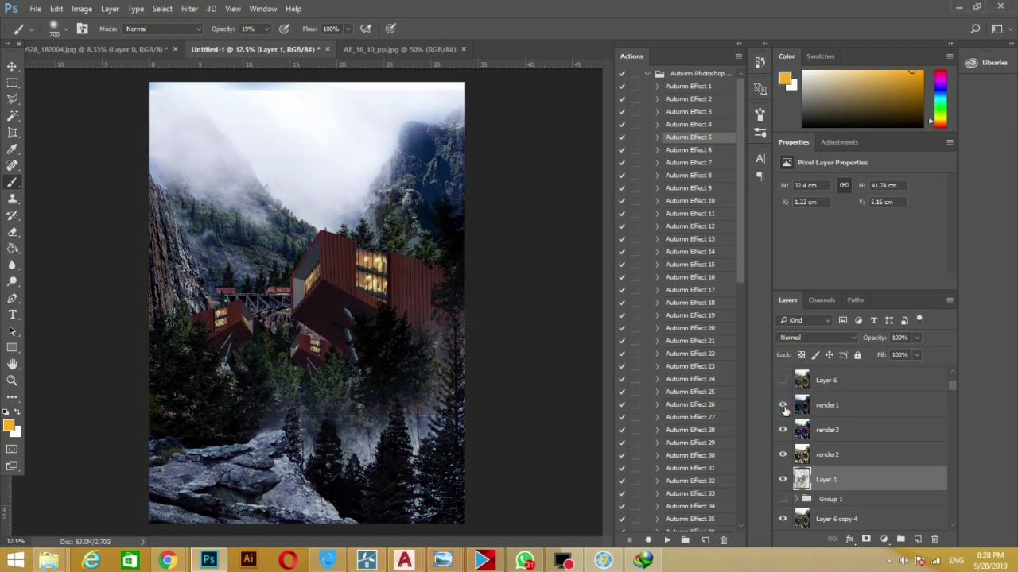
{"action": "left_click", "coordinate": [783, 405]}
{"action": "left_click", "coordinate": [783, 429]}
{"action": "left_click", "coordinate": [782, 455]}
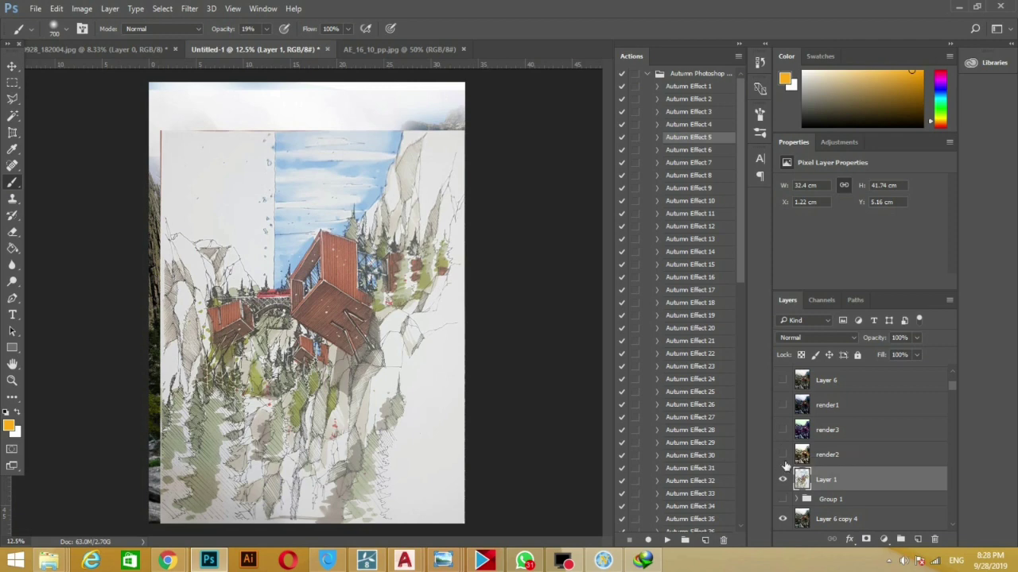
Preview render2, render3, render1 and Layer 6 in turn, leaving render2 over the sketch
{"action": "left_click", "coordinate": [783, 455]}
{"action": "left_click", "coordinate": [783, 430]}
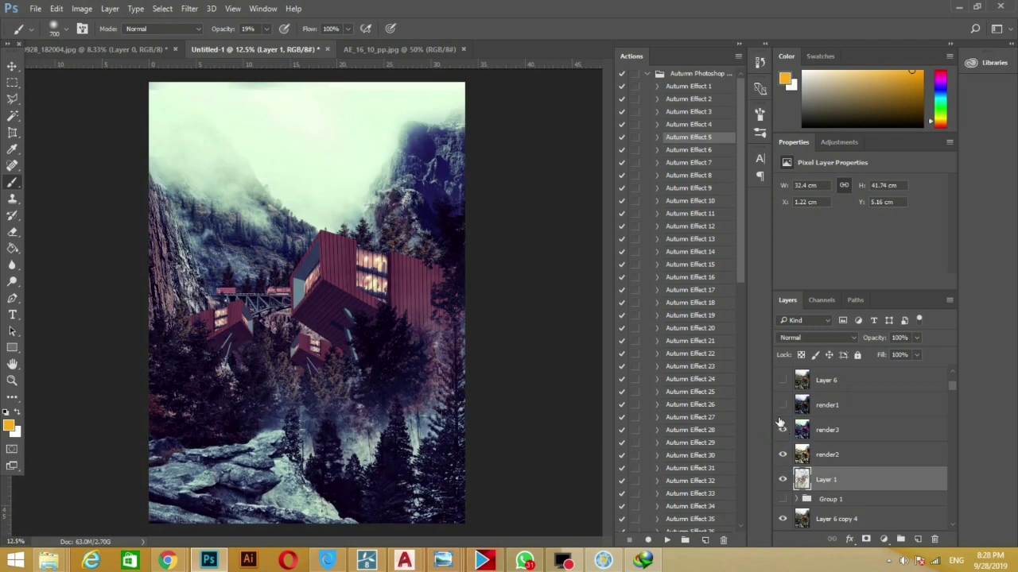
{"action": "left_click", "coordinate": [783, 405]}
{"action": "left_click", "coordinate": [783, 380]}
{"action": "left_click", "coordinate": [783, 380]}
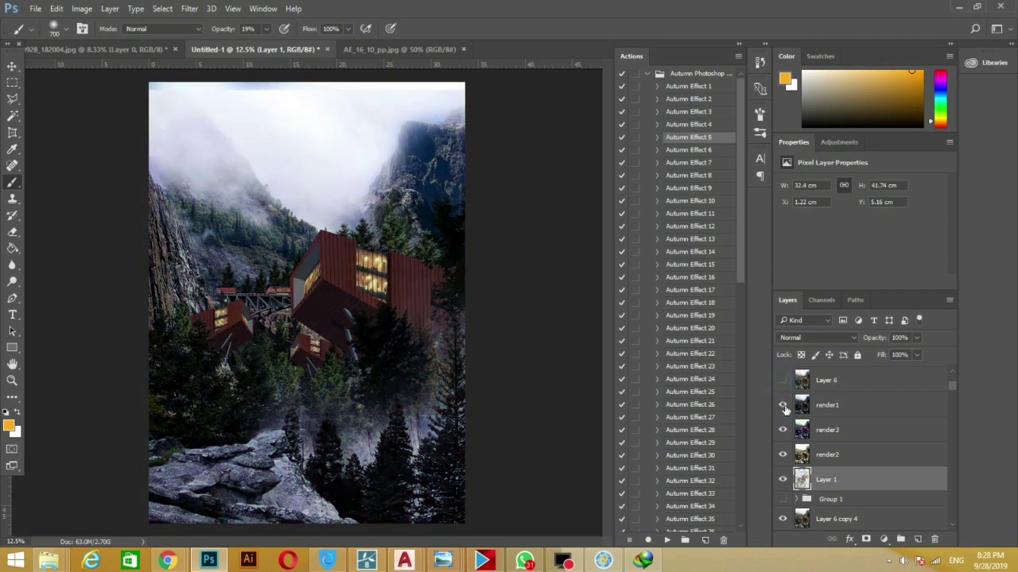
{"action": "left_click", "coordinate": [783, 405]}
{"action": "left_click", "coordinate": [783, 430]}
{"action": "left_click", "coordinate": [783, 455]}
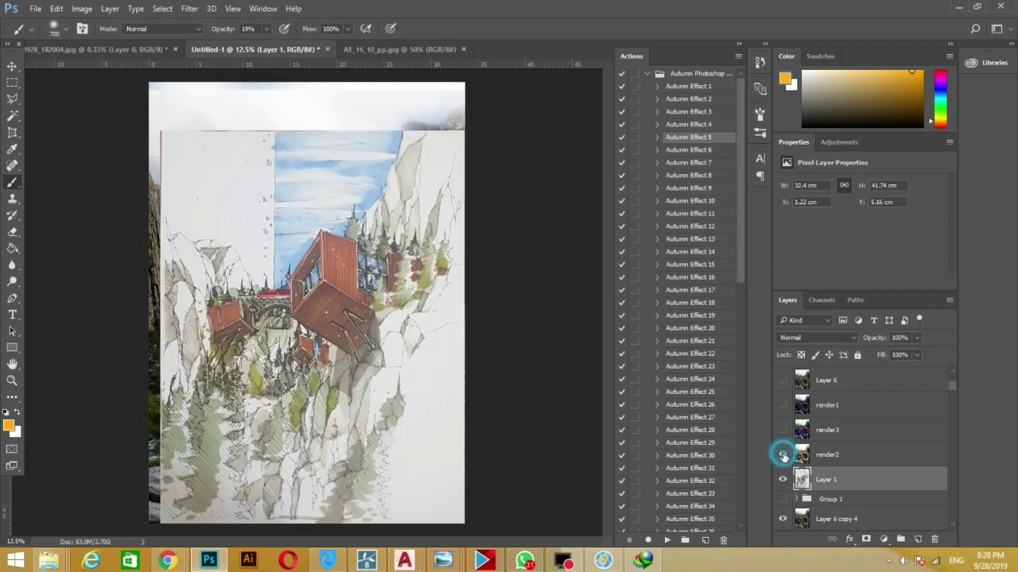
{"action": "left_click", "coordinate": [783, 454]}
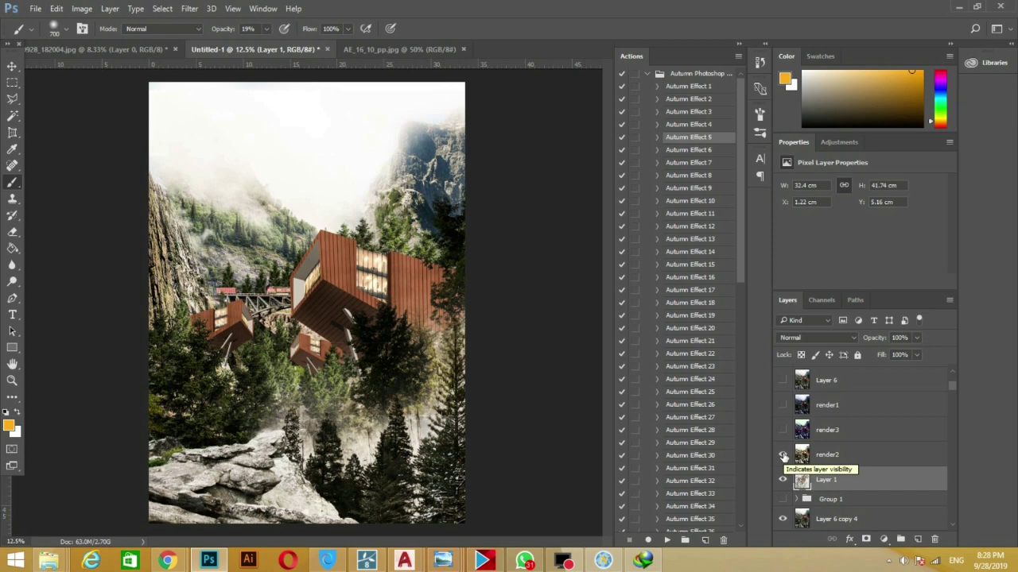
Save the layered composition as Untitled-1.psd in the ps folder
{"action": "left_click", "coordinate": [36, 8]}
{"action": "left_click", "coordinate": [86, 145]}
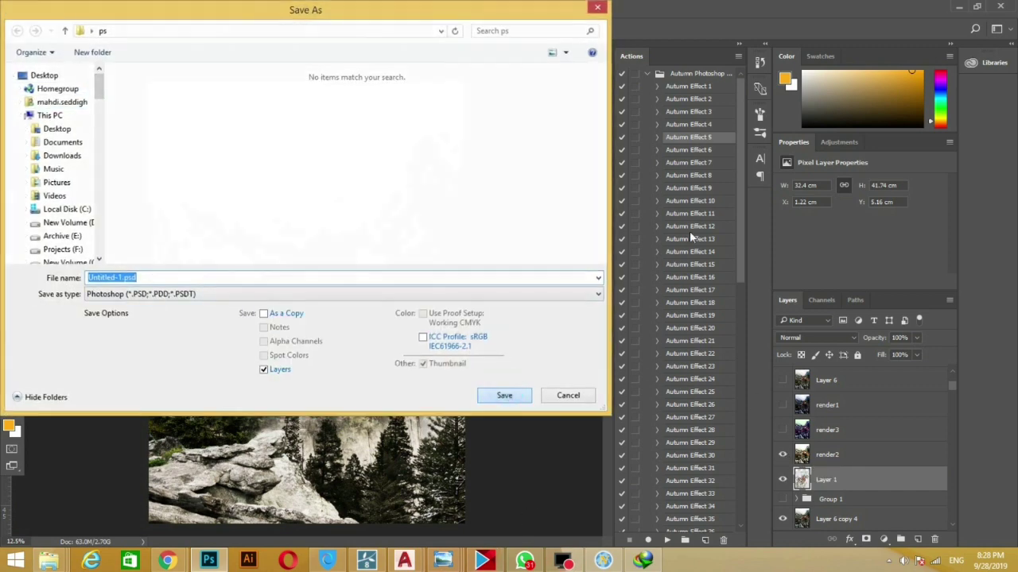
{"action": "left_click", "coordinate": [504, 395]}
{"action": "left_click", "coordinate": [654, 166]}
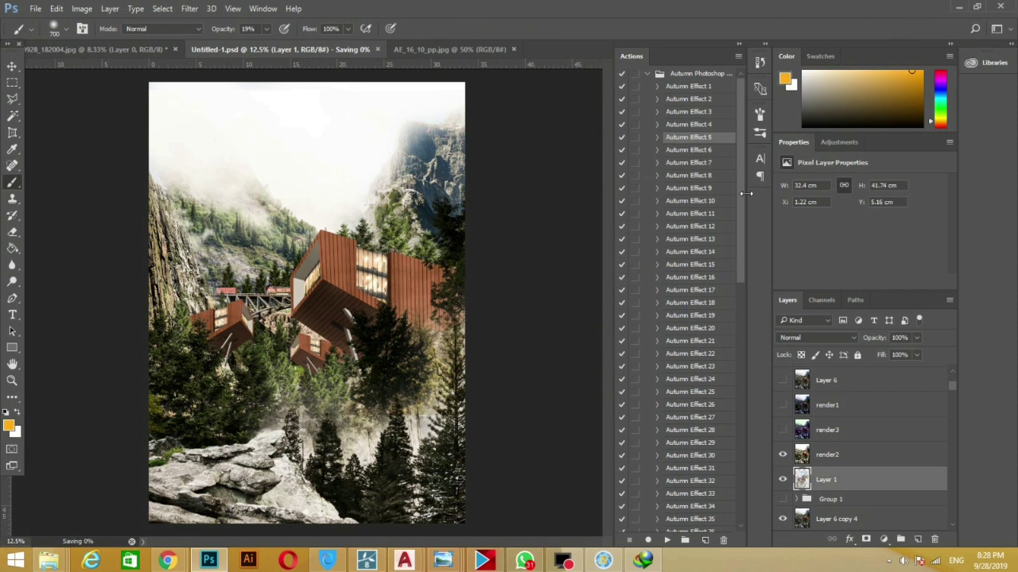